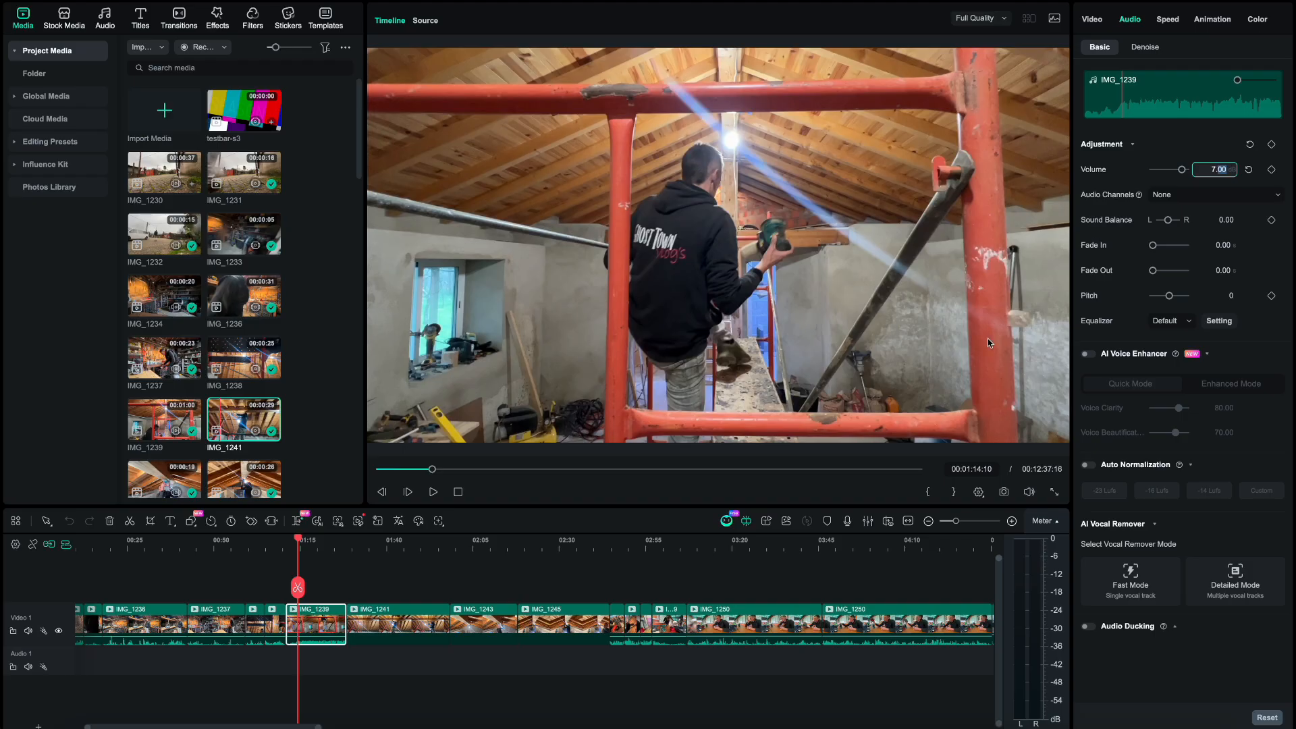
# - Play the IMG_1239 clip from just after its start, pausing along the way, to check its level on the audio meter
pyautogui.click(307, 550)
pyautogui.click(290, 550)
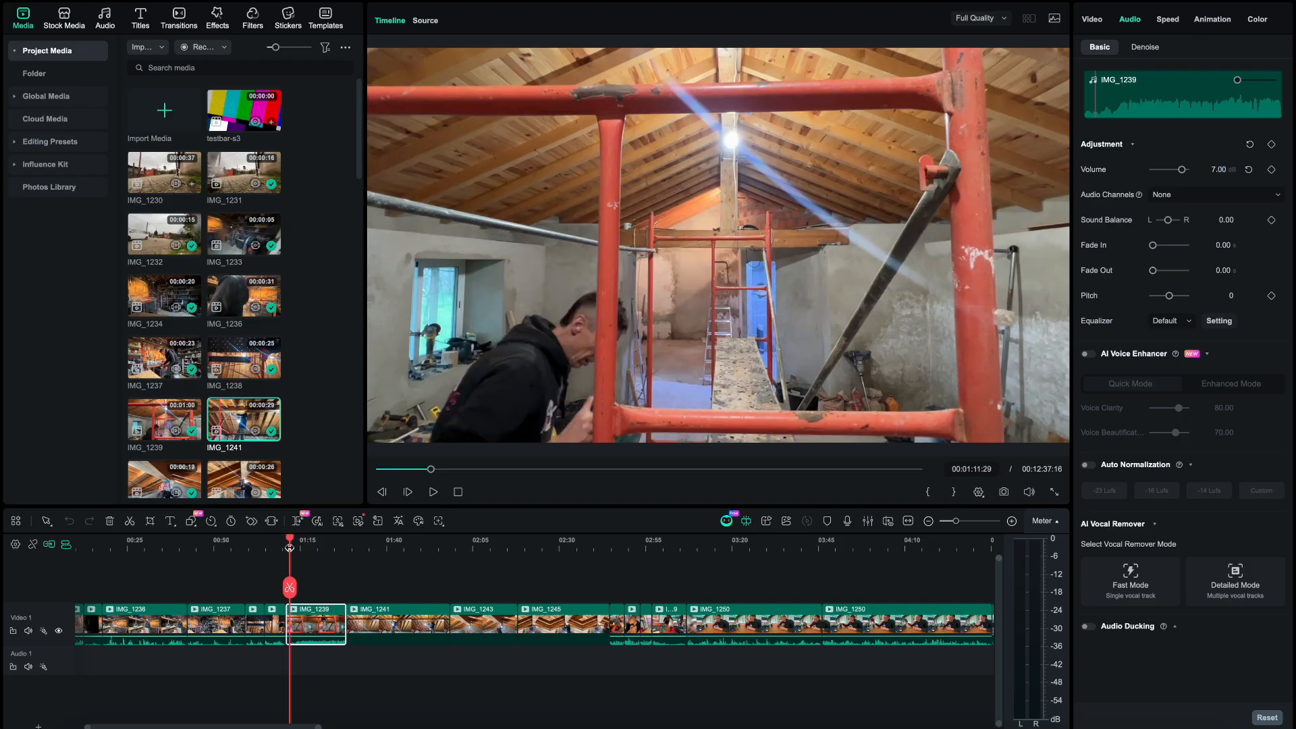
pyautogui.press('space')
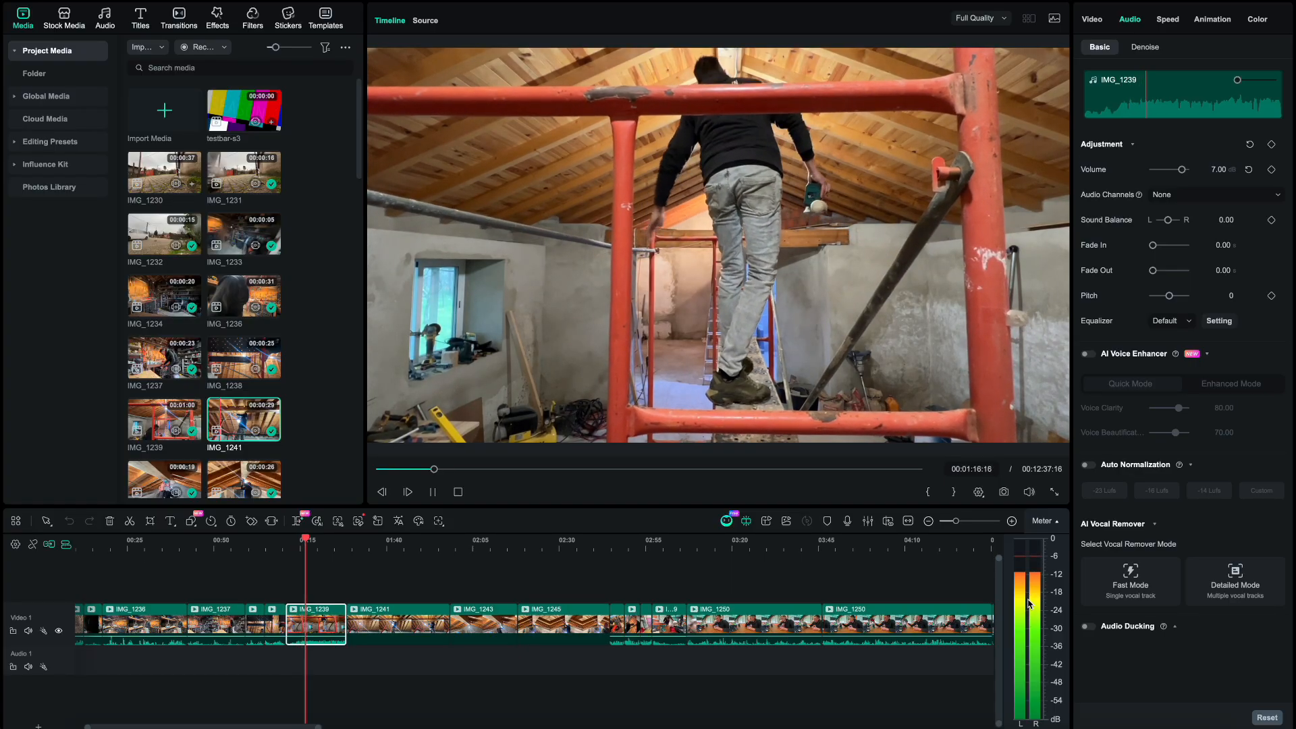
pyautogui.press('space')
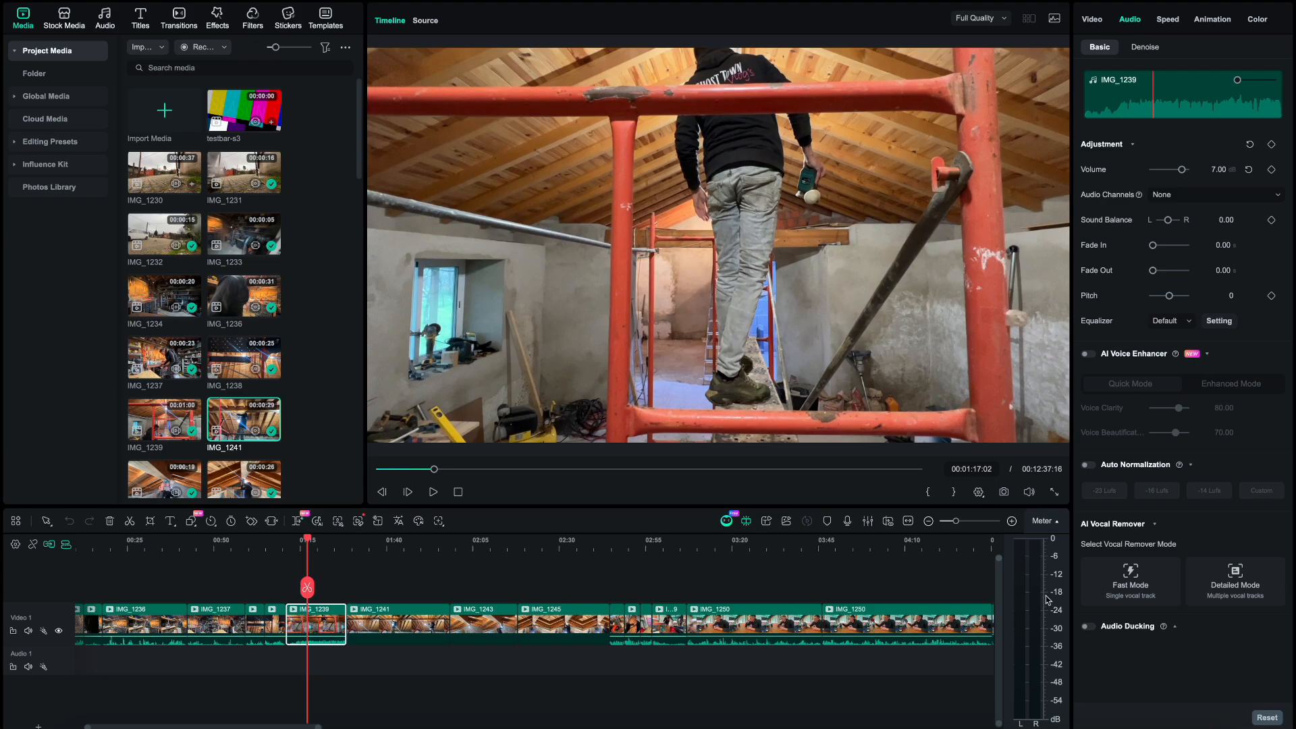
pyautogui.press('space')
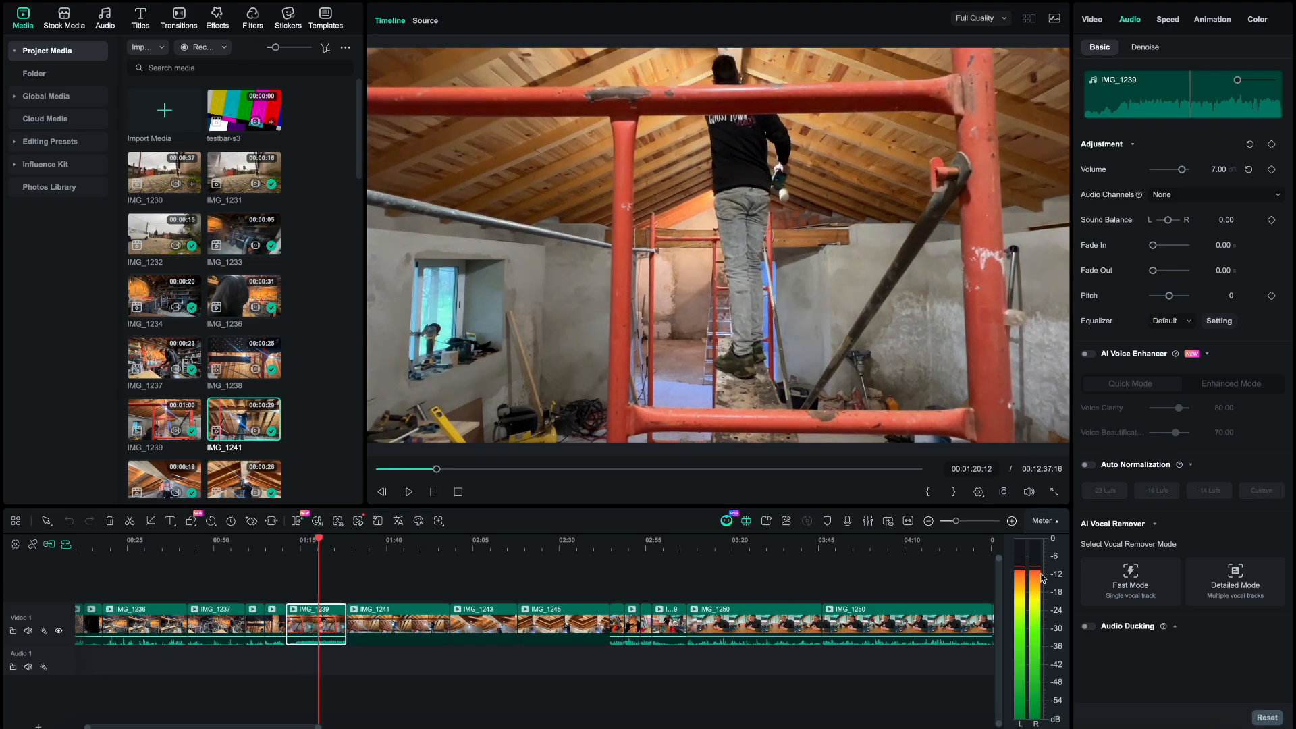
pyautogui.press('space')
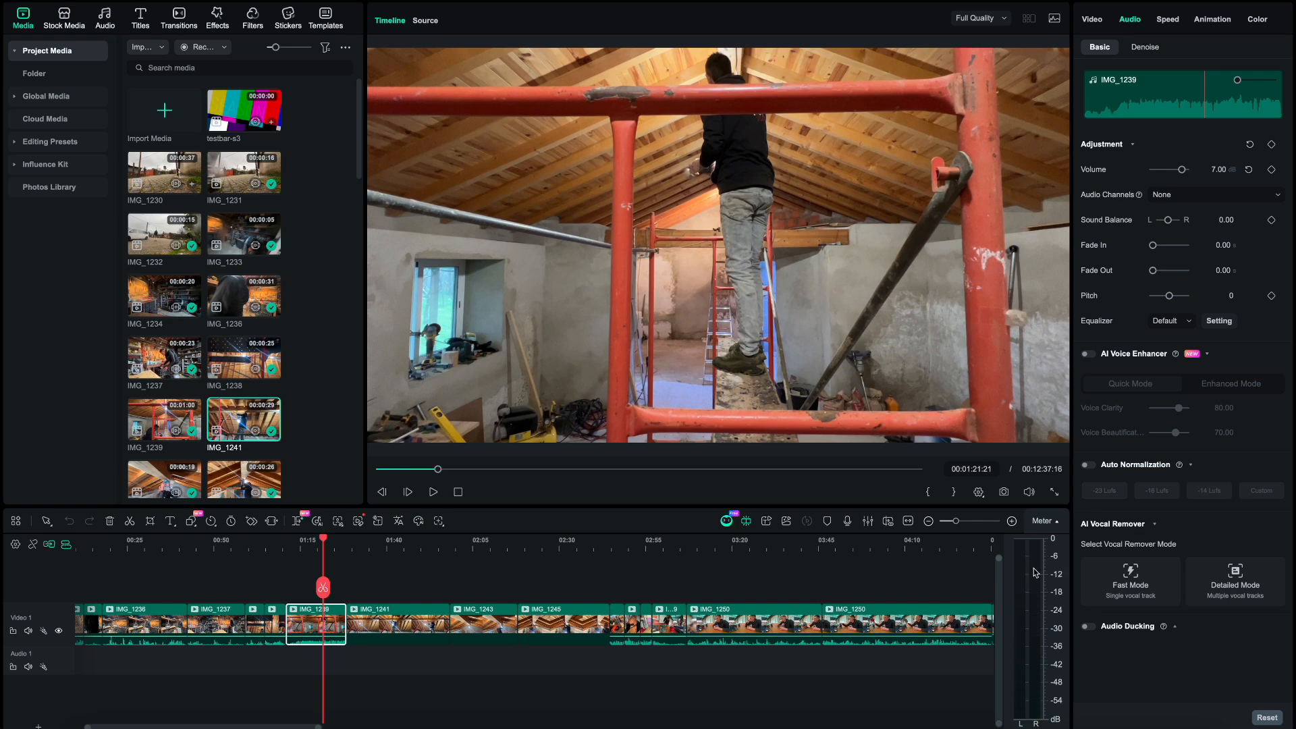
# - Lower the IMG_1239 clip's volume to -1.50 dB on the timeline and play it back from near its start
pyautogui.scroll(3, 346, 629)
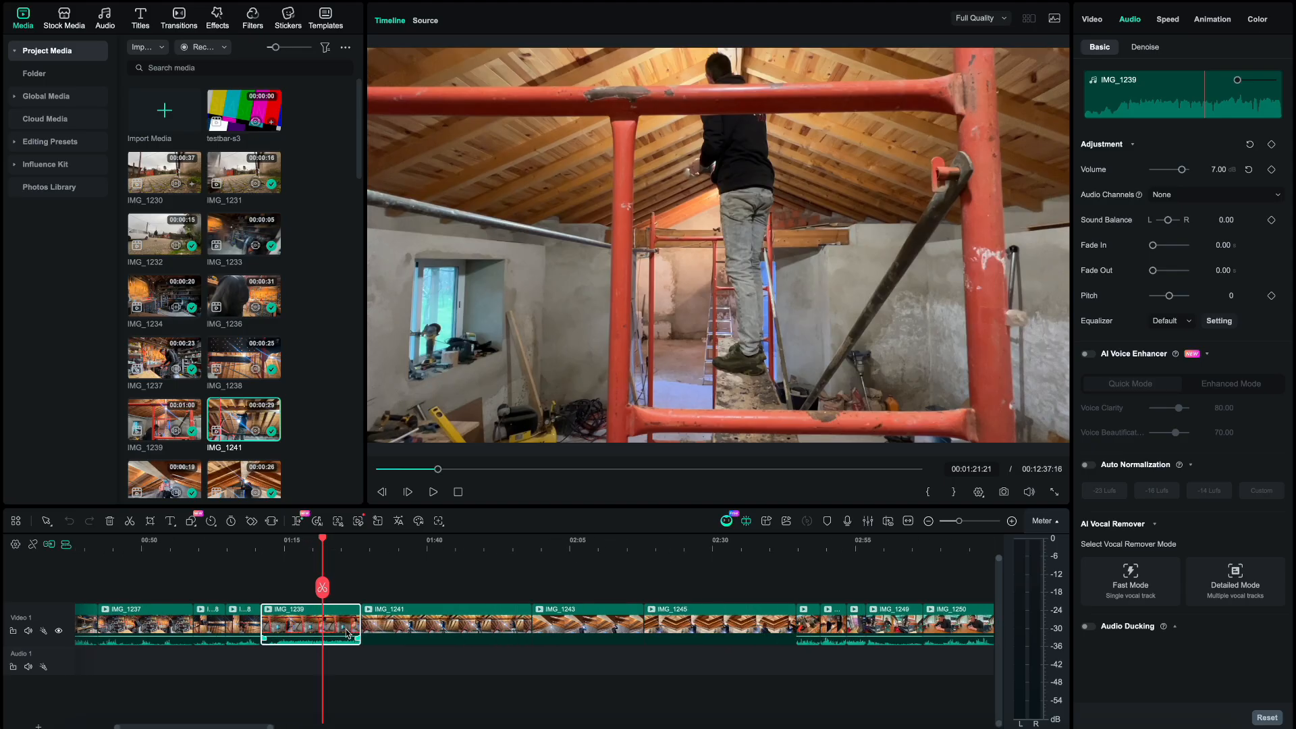
pyautogui.moveTo(331, 635); pyautogui.dragTo(332, 644)
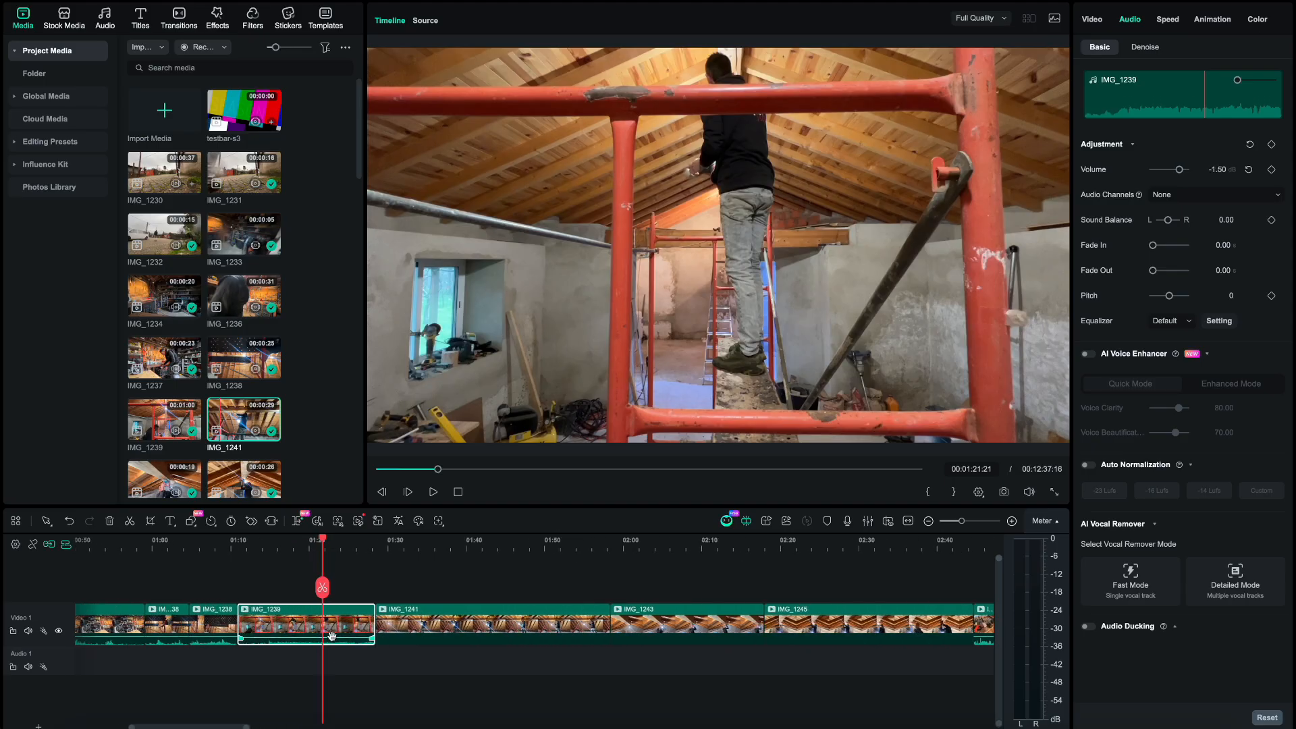
pyautogui.click(277, 549)
pyautogui.press('space')
pyautogui.scroll(1, 270, 608)
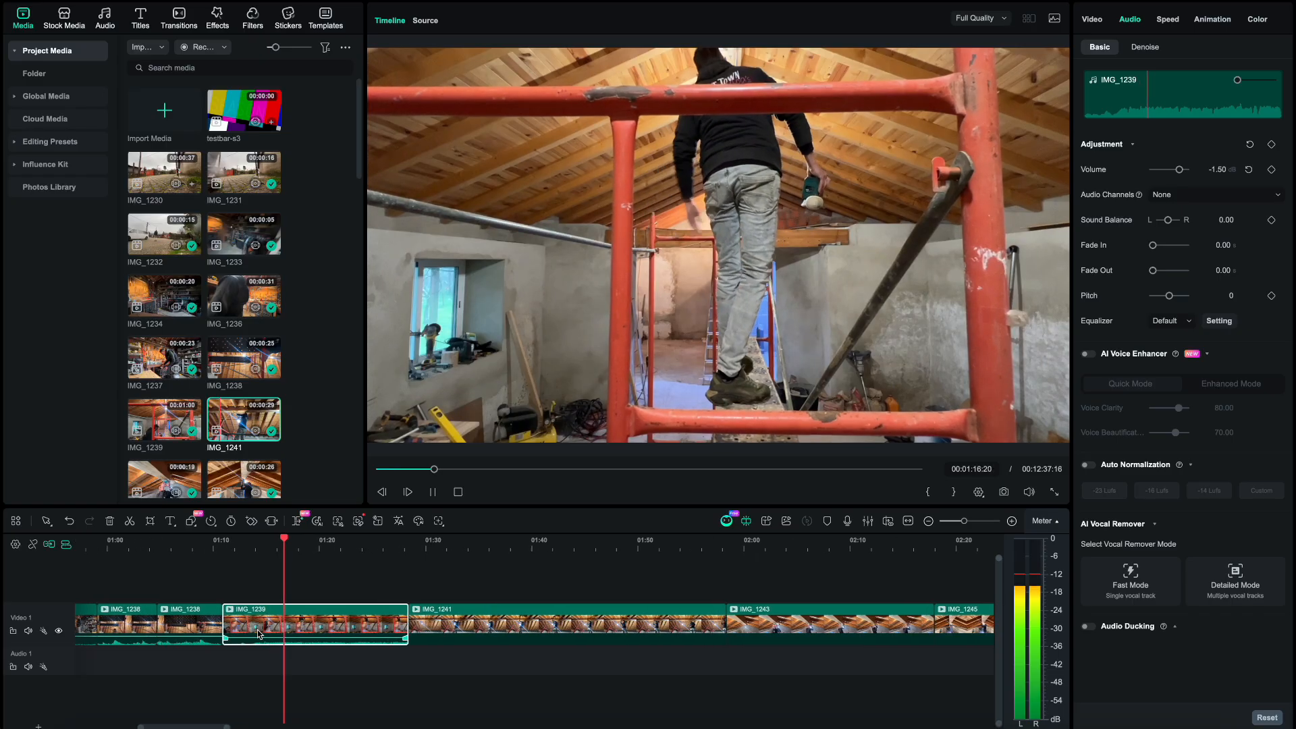
# - Play across the cut from IMG_1238 into IMG_1239 to compare the two clips' audio levels
pyautogui.hscroll(-2, 263, 623)
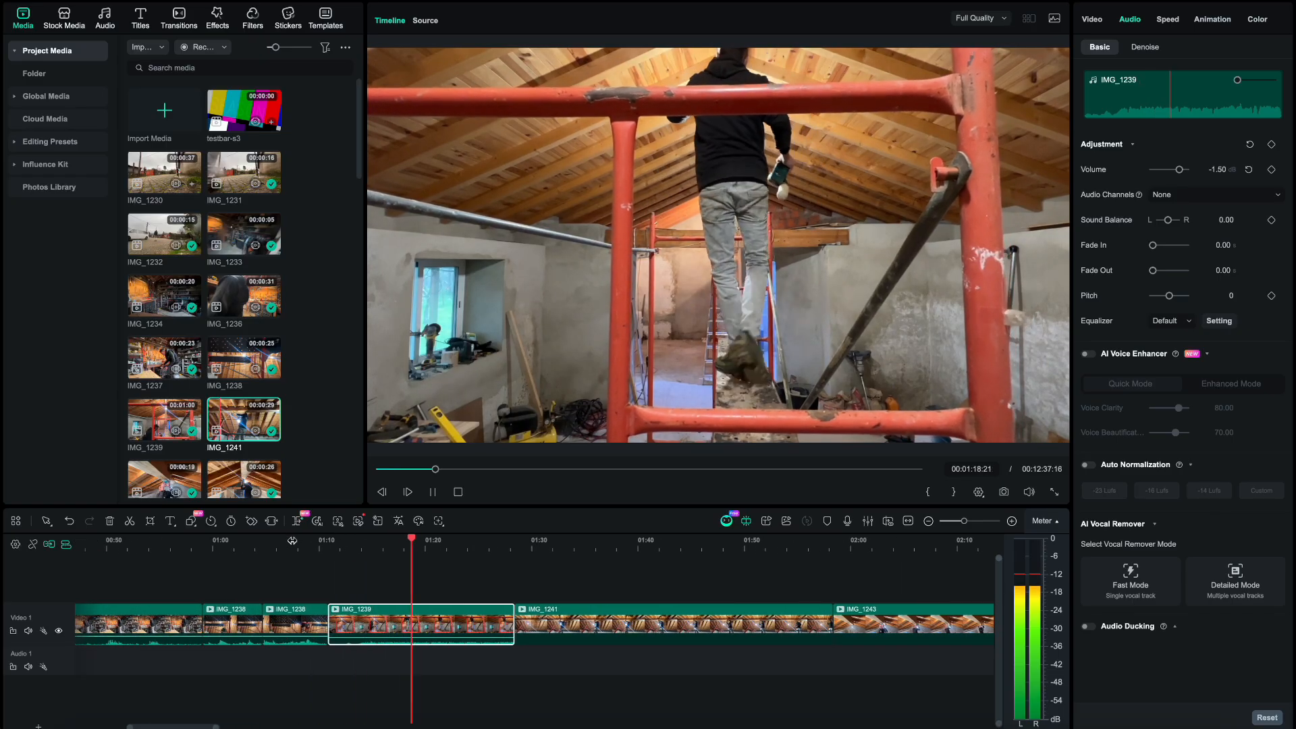
pyautogui.click(293, 550)
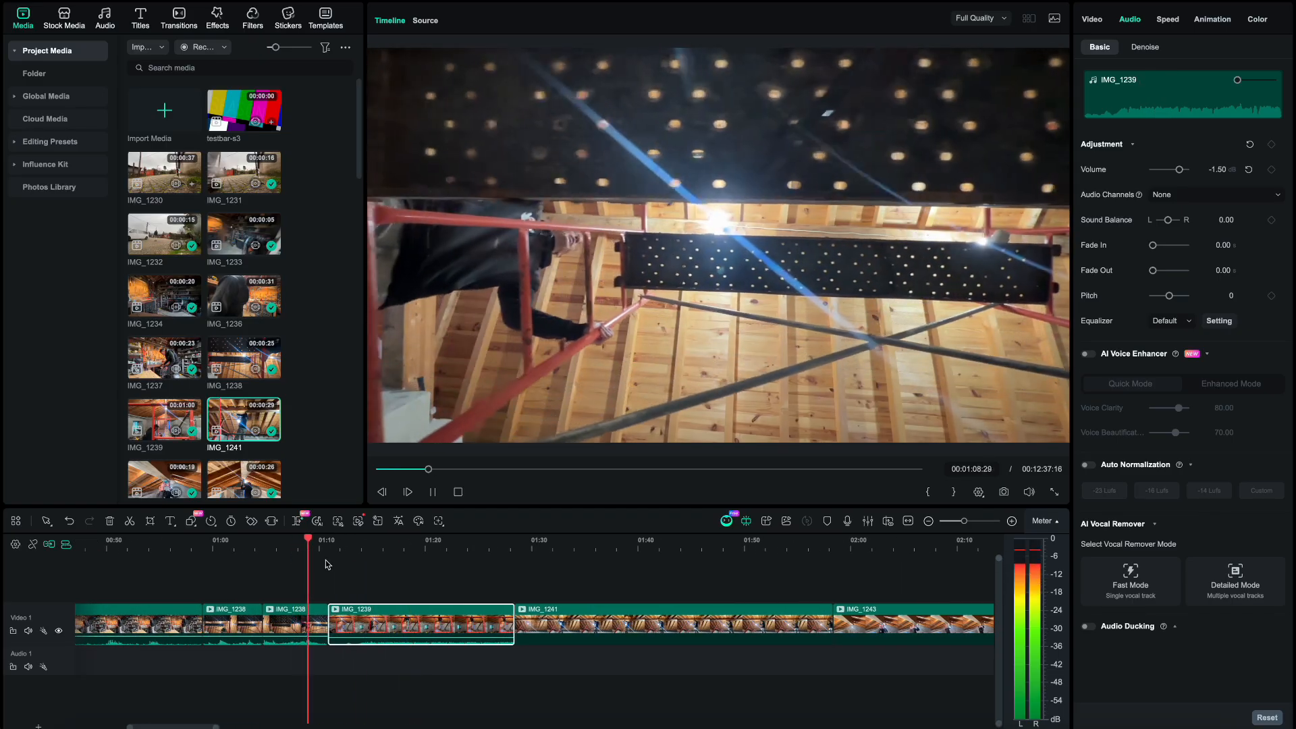
pyautogui.press('space')
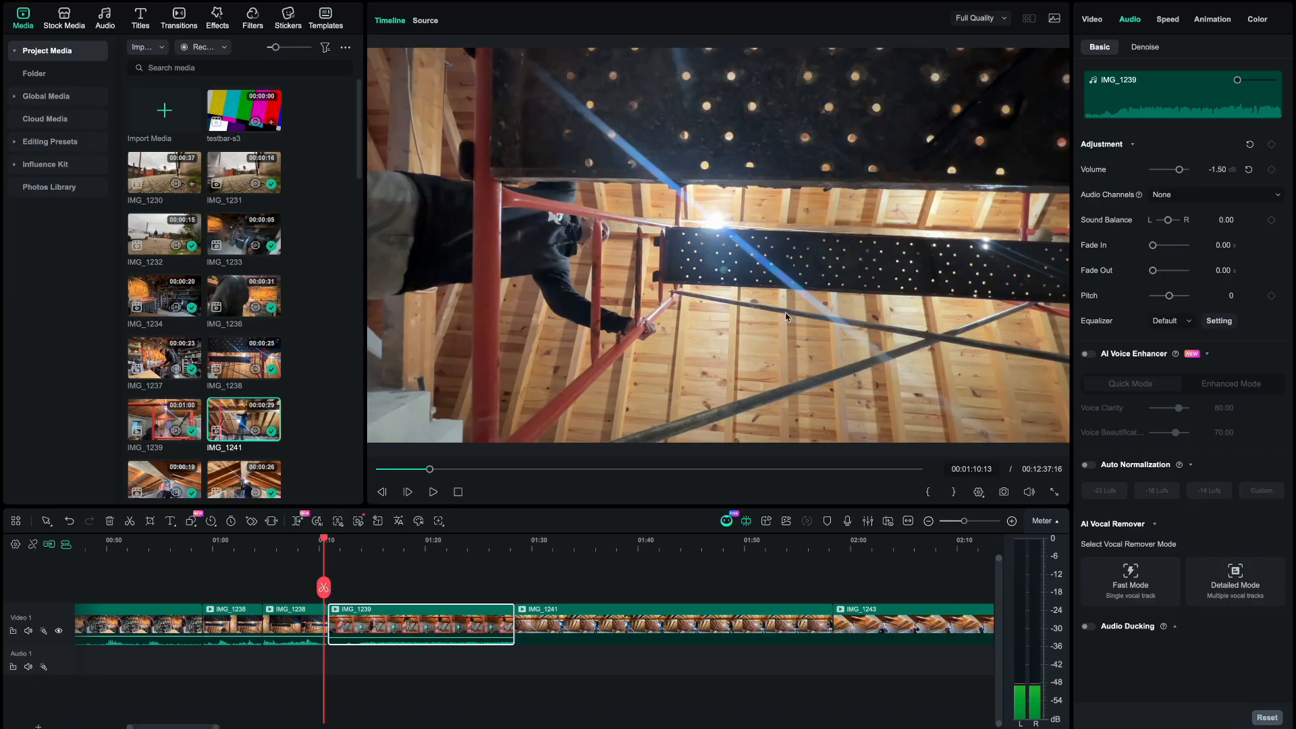
pyautogui.scroll(4, 647, 571)
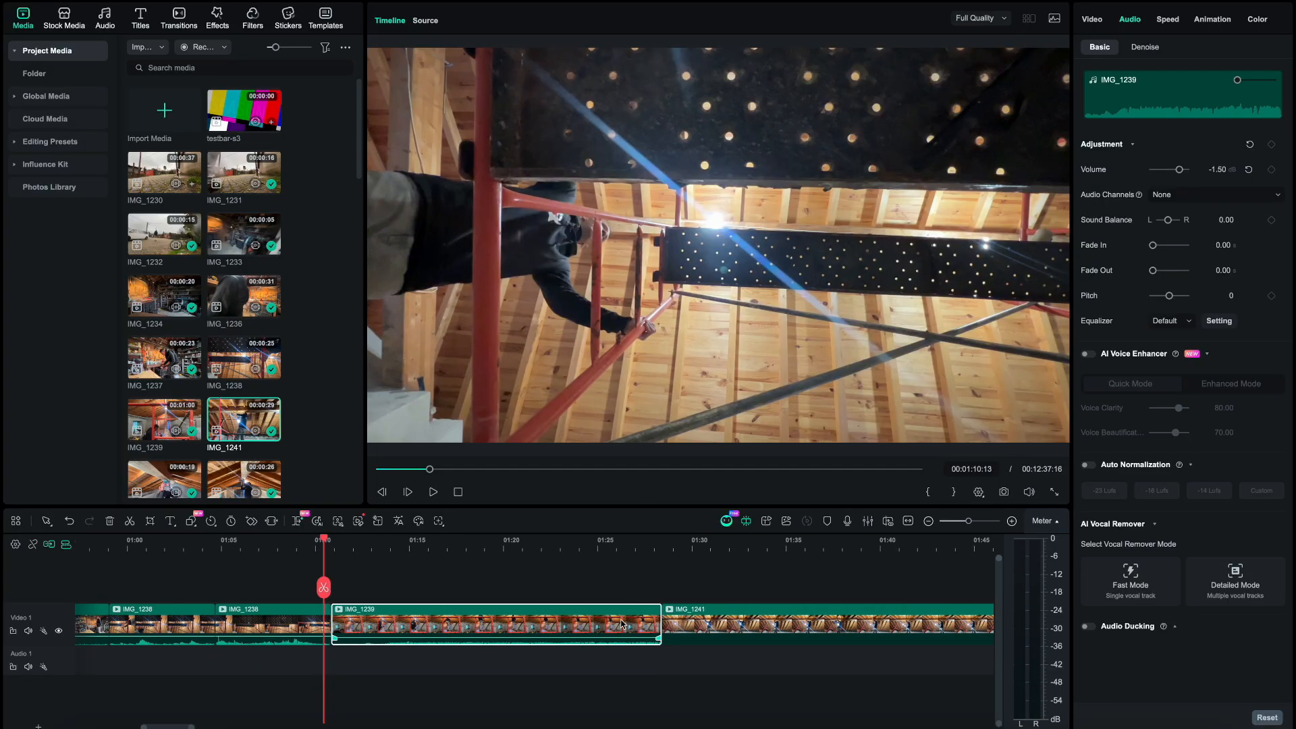
pyautogui.press('space')
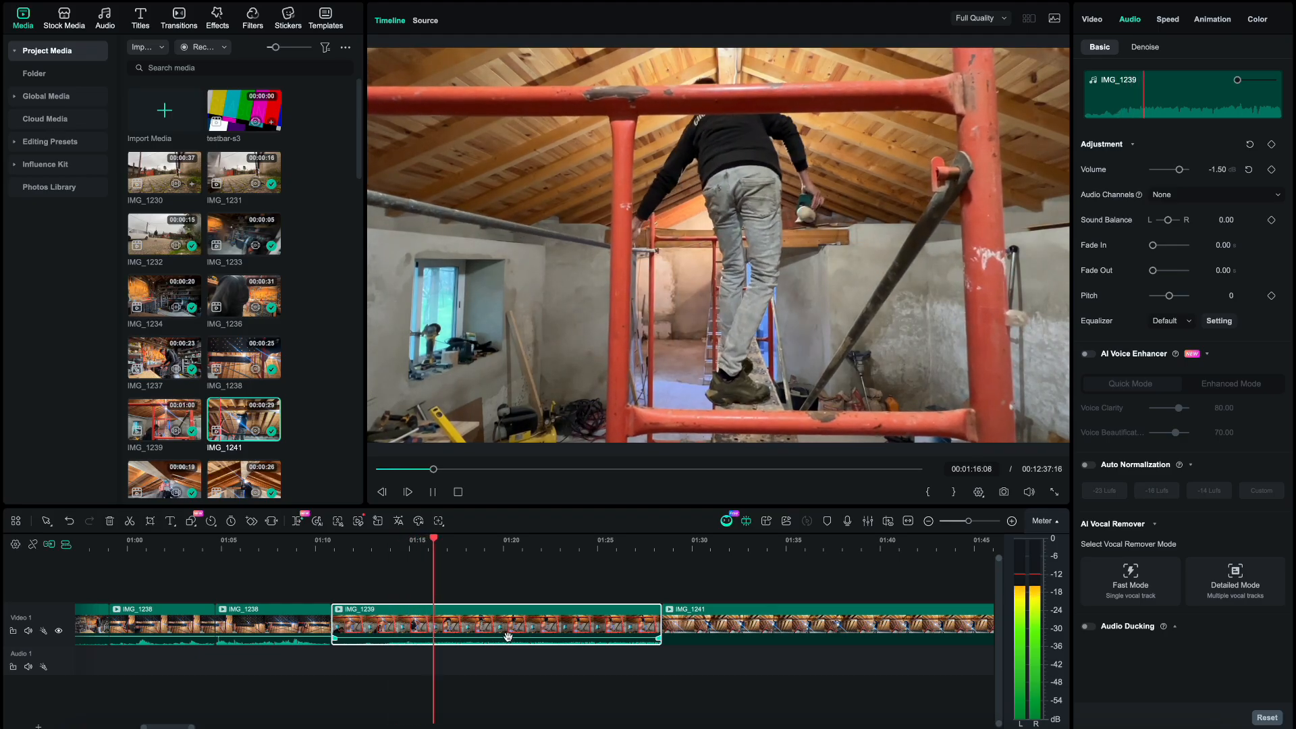
pyautogui.press('space')
# - Raise the IMG_1239 clip's volume to 7.00 dB on the timeline and play it back from near its start
pyautogui.moveTo(510, 639); pyautogui.dragTo(511, 640)
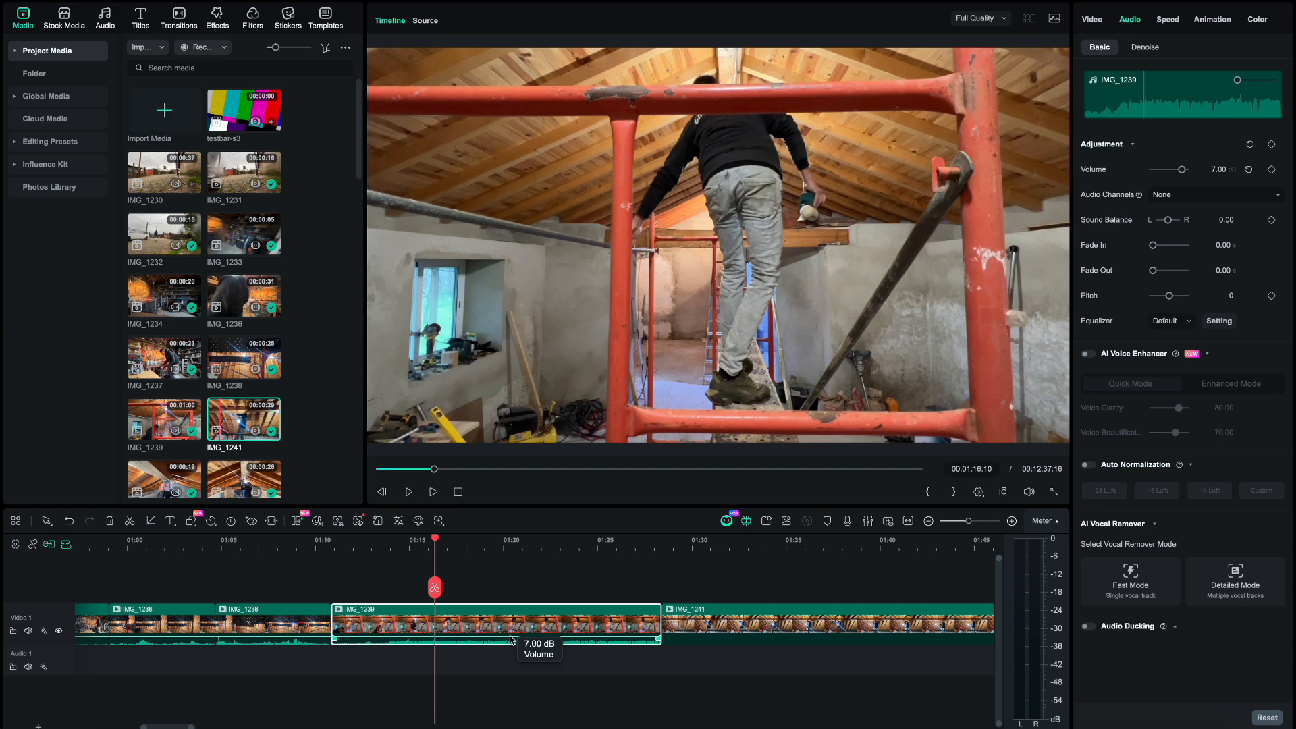
pyautogui.click(340, 549)
pyautogui.press('space')
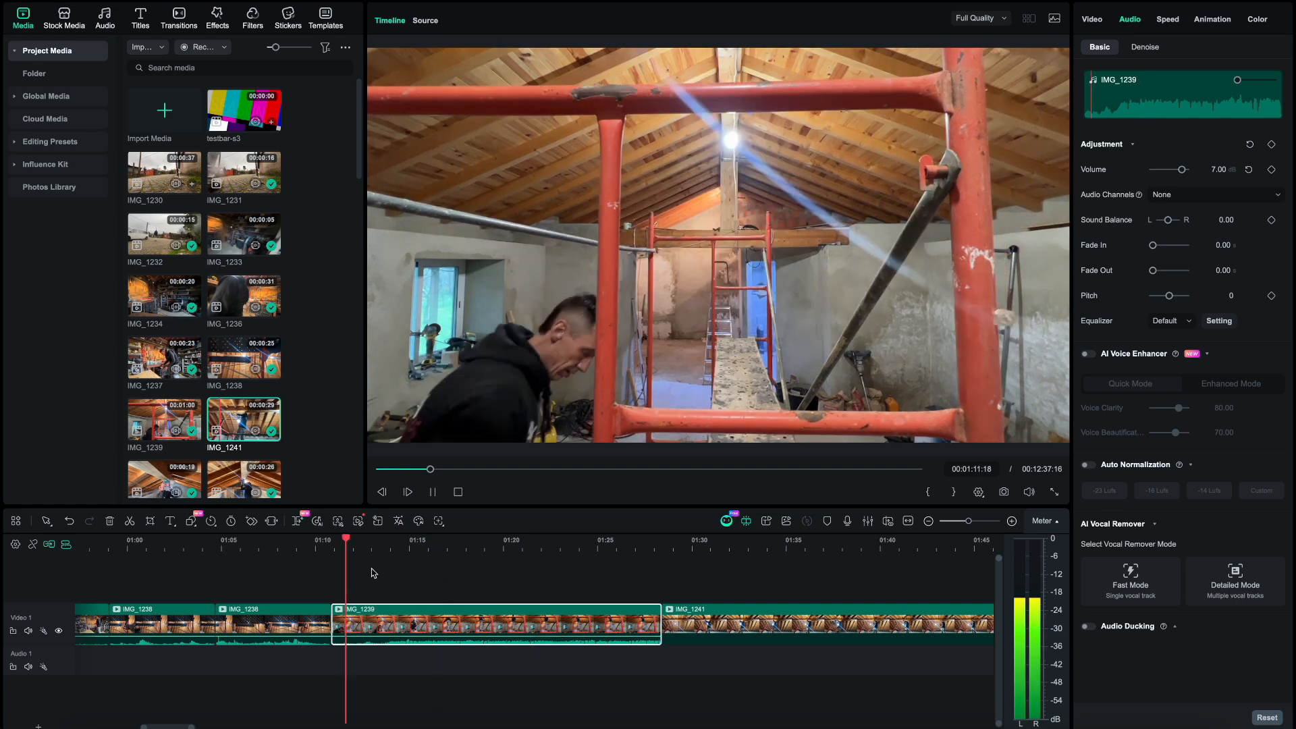
pyautogui.scroll(1, 384, 582)
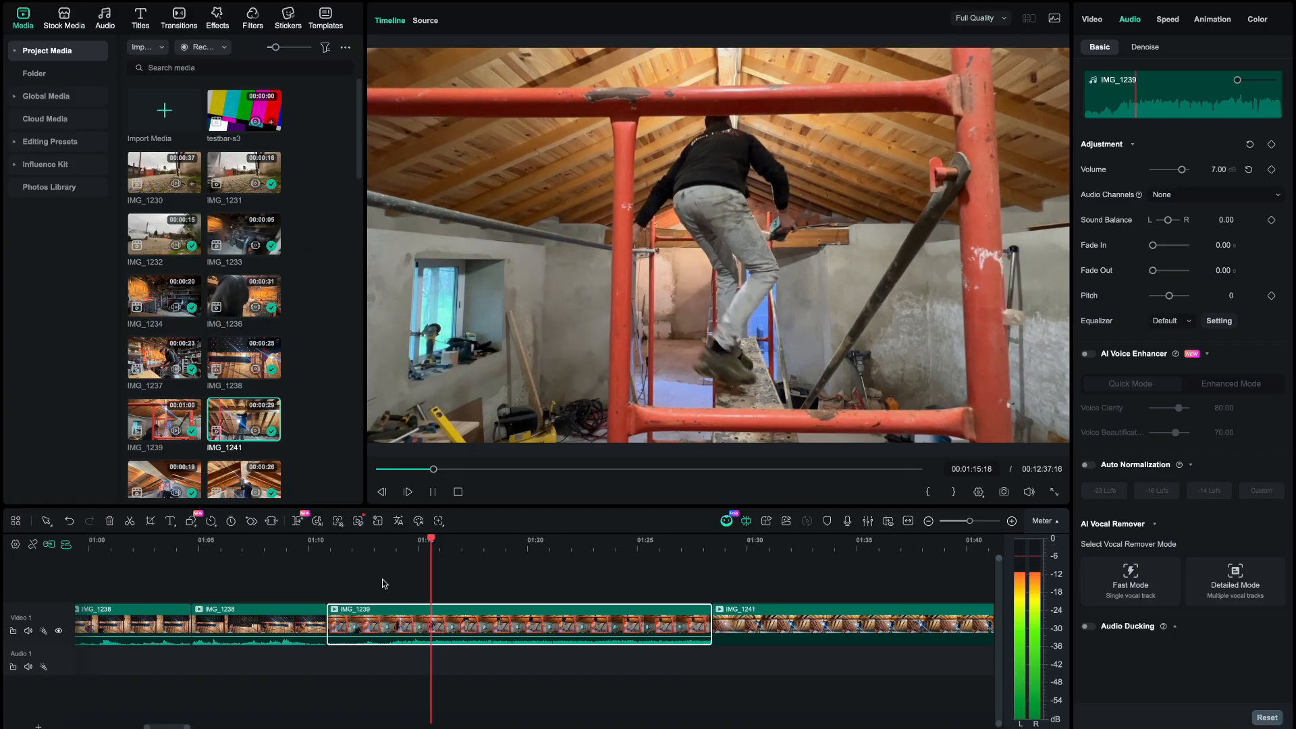
# - Replay from the end of IMG_1238 into IMG_1239 to check the audio level, stopping at about 1:20 on the timeline
pyautogui.click(313, 540)
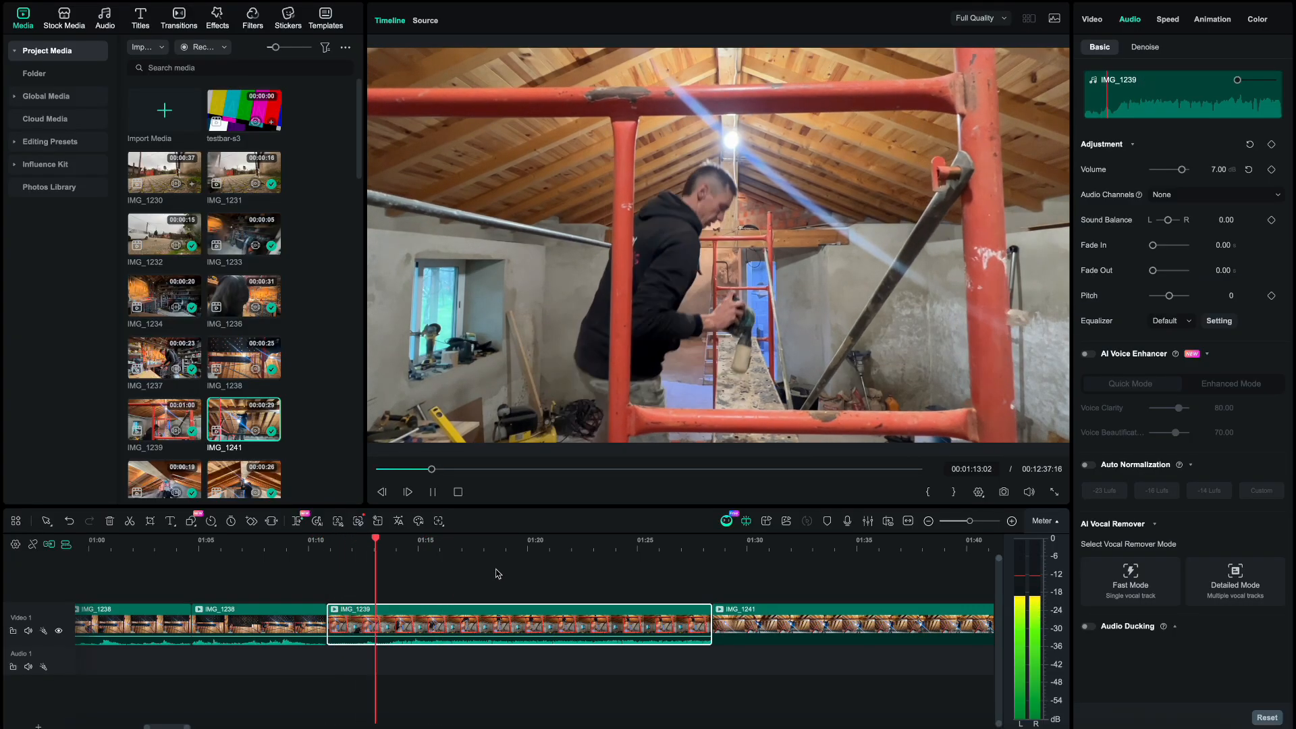
pyautogui.hscroll(2, 443, 611)
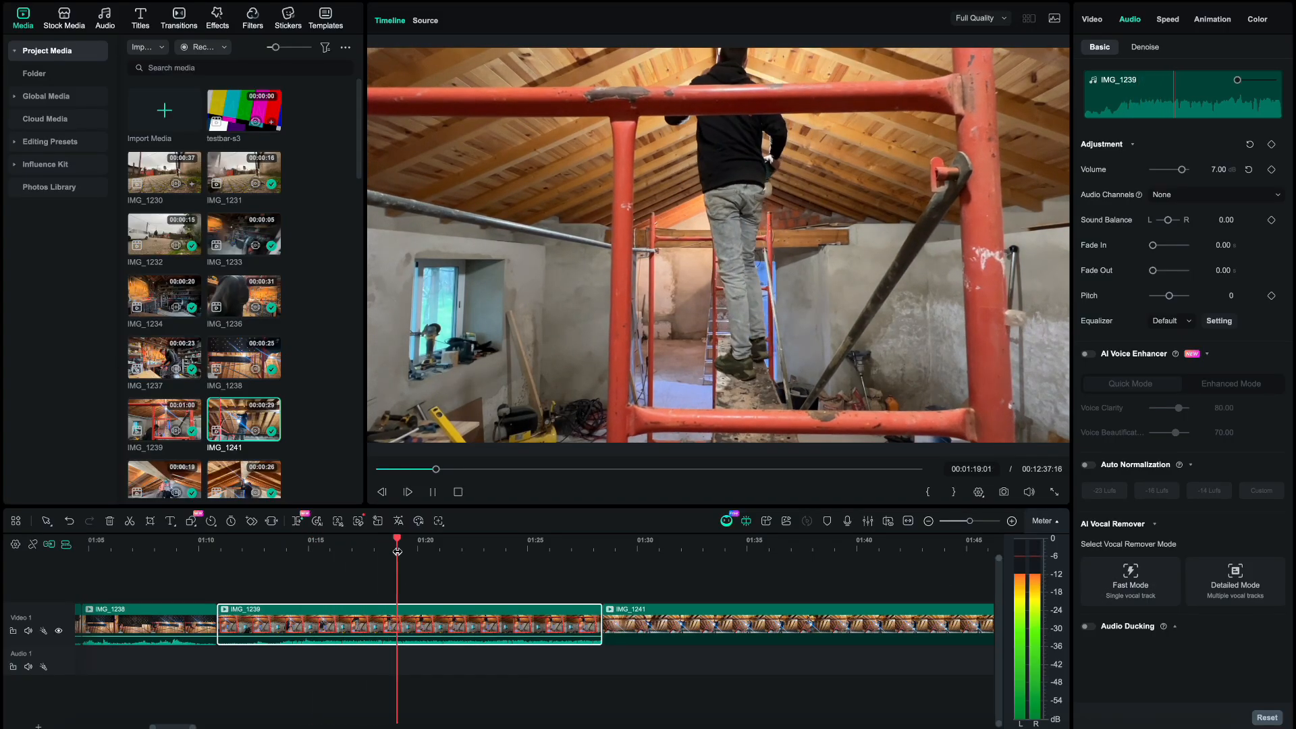
pyautogui.press('space')
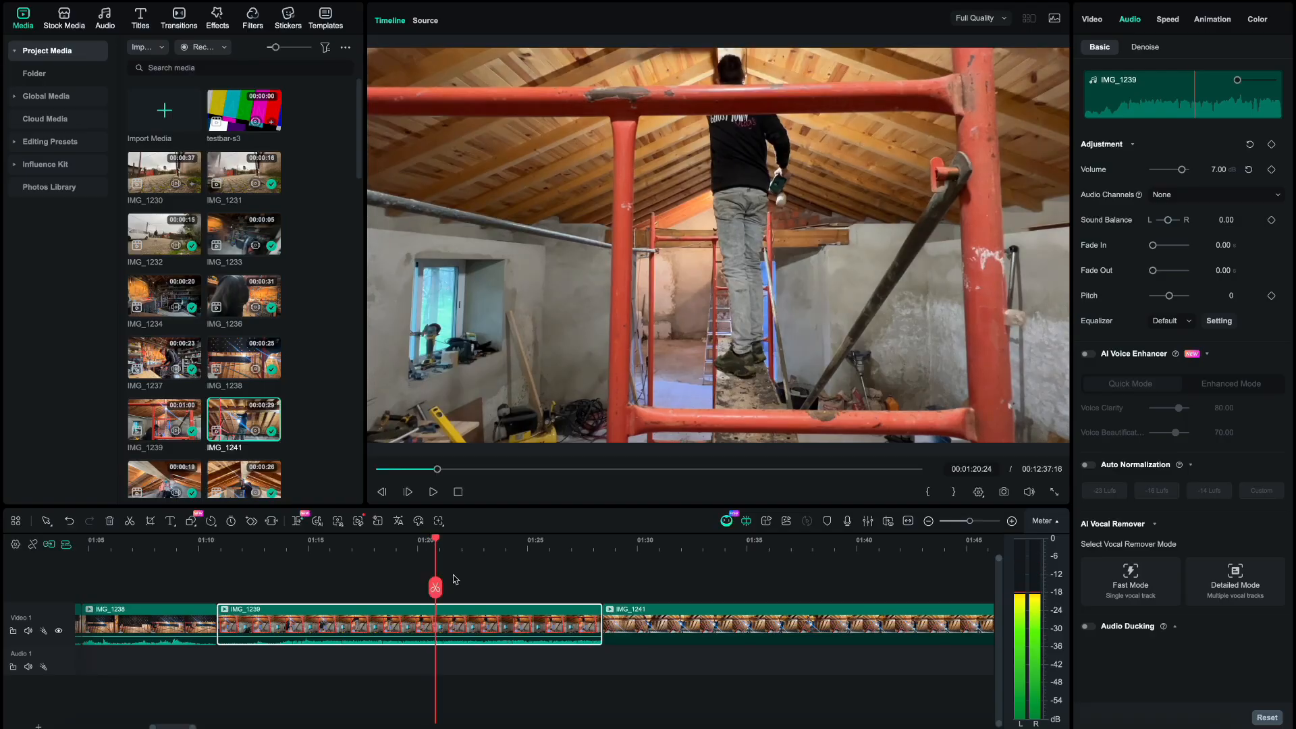
pyautogui.moveTo(436, 542); pyautogui.dragTo(431, 542)
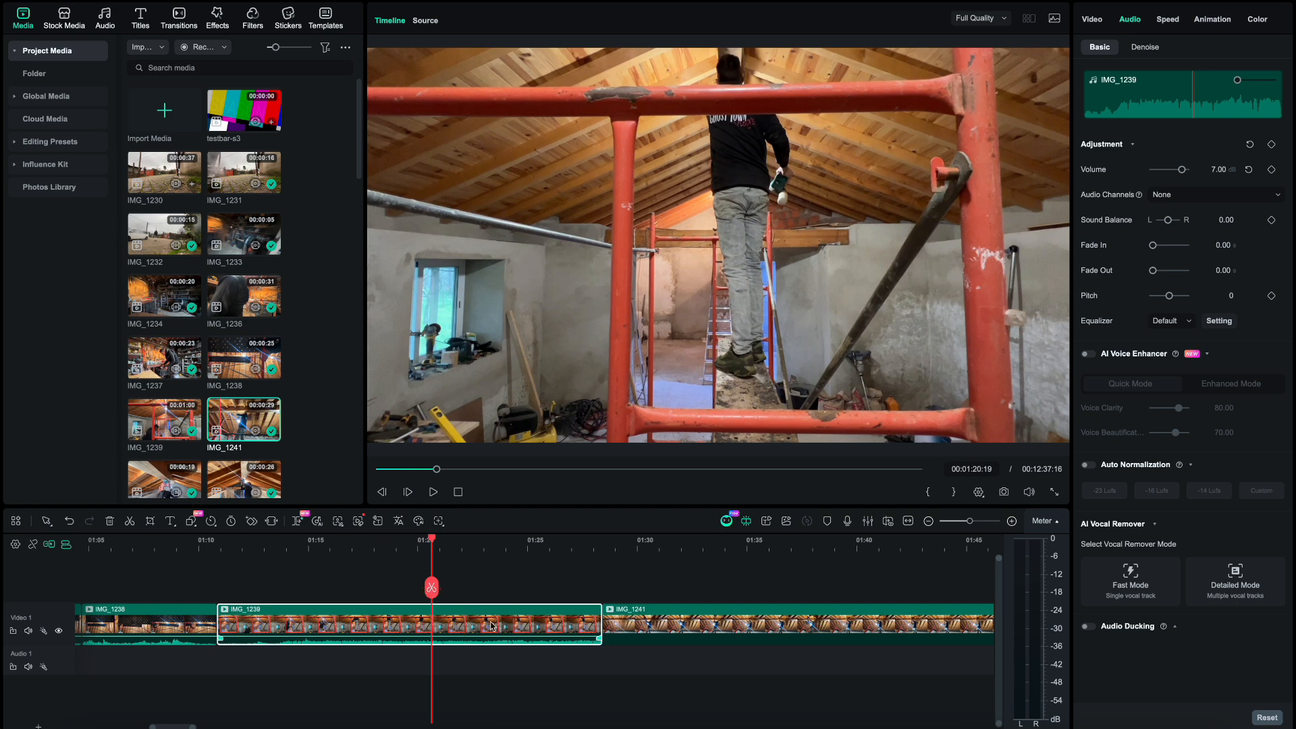
pyautogui.scroll(-4, 492, 626)
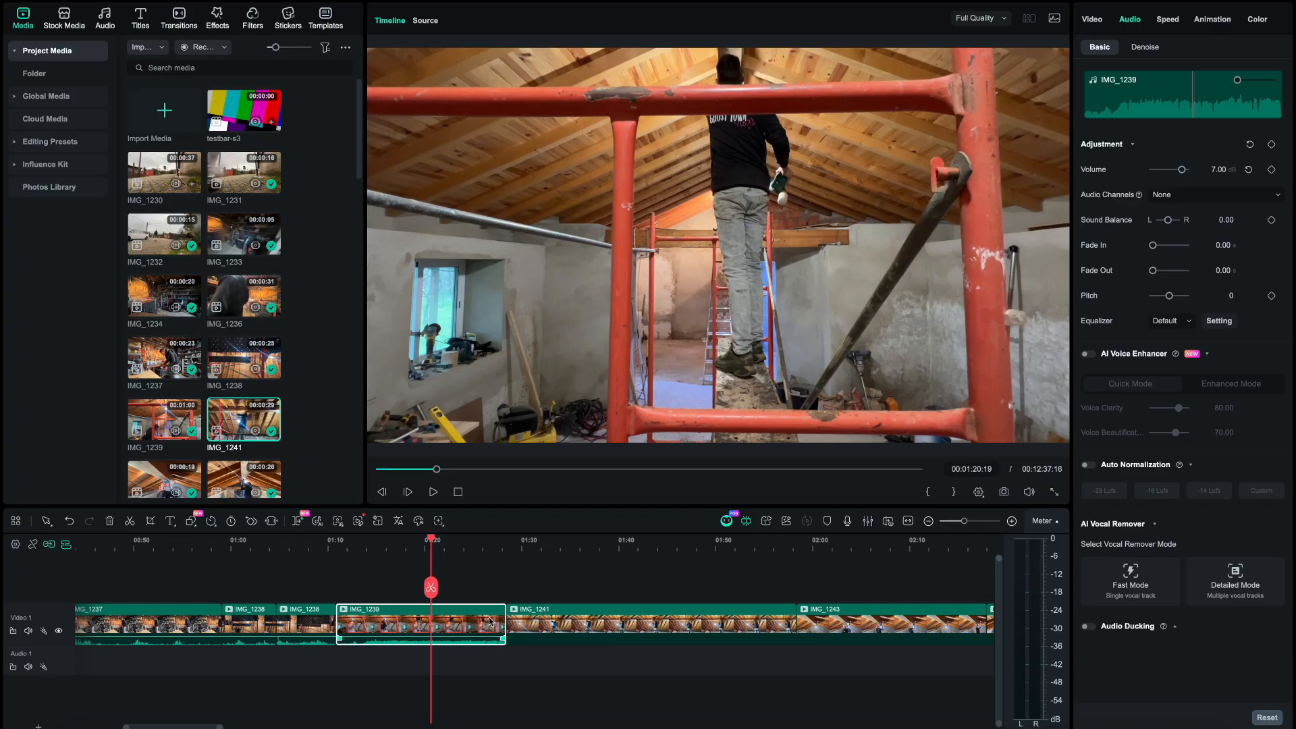
pyautogui.scroll(-1, 492, 622)
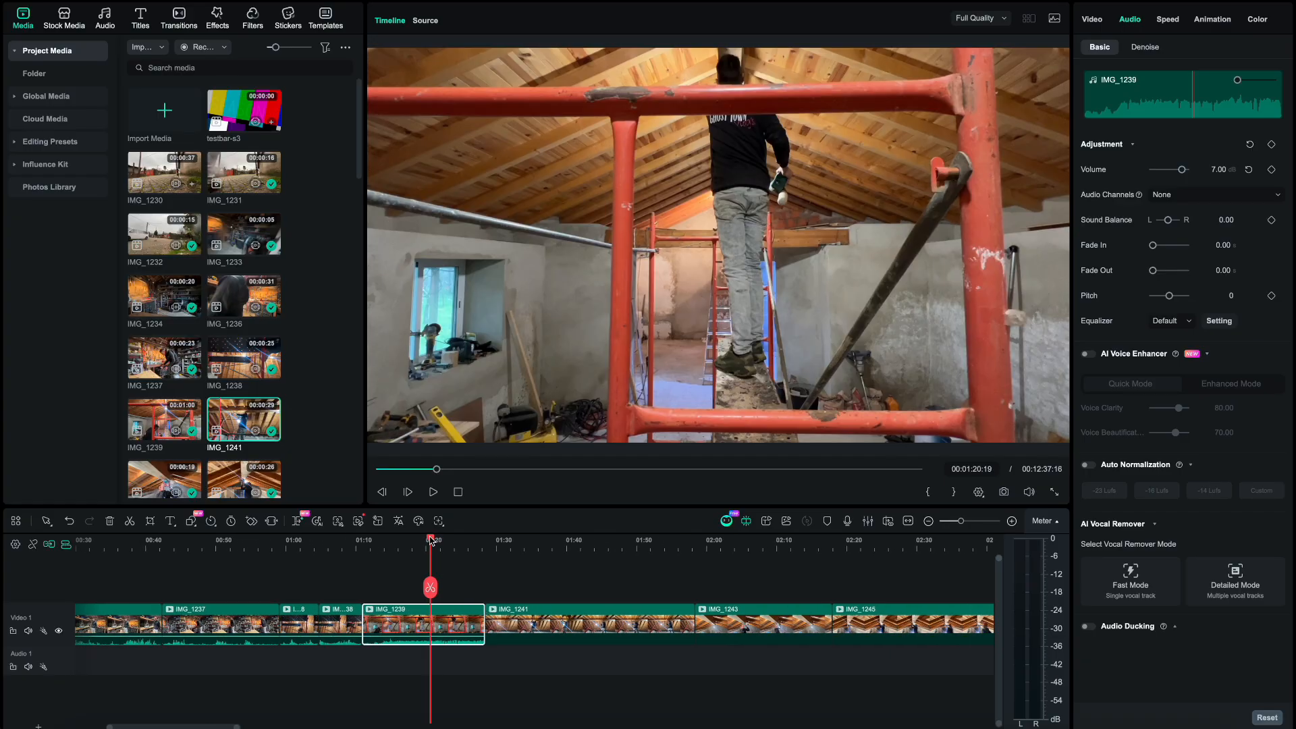
pyautogui.moveTo(430, 540); pyautogui.dragTo(404, 569)
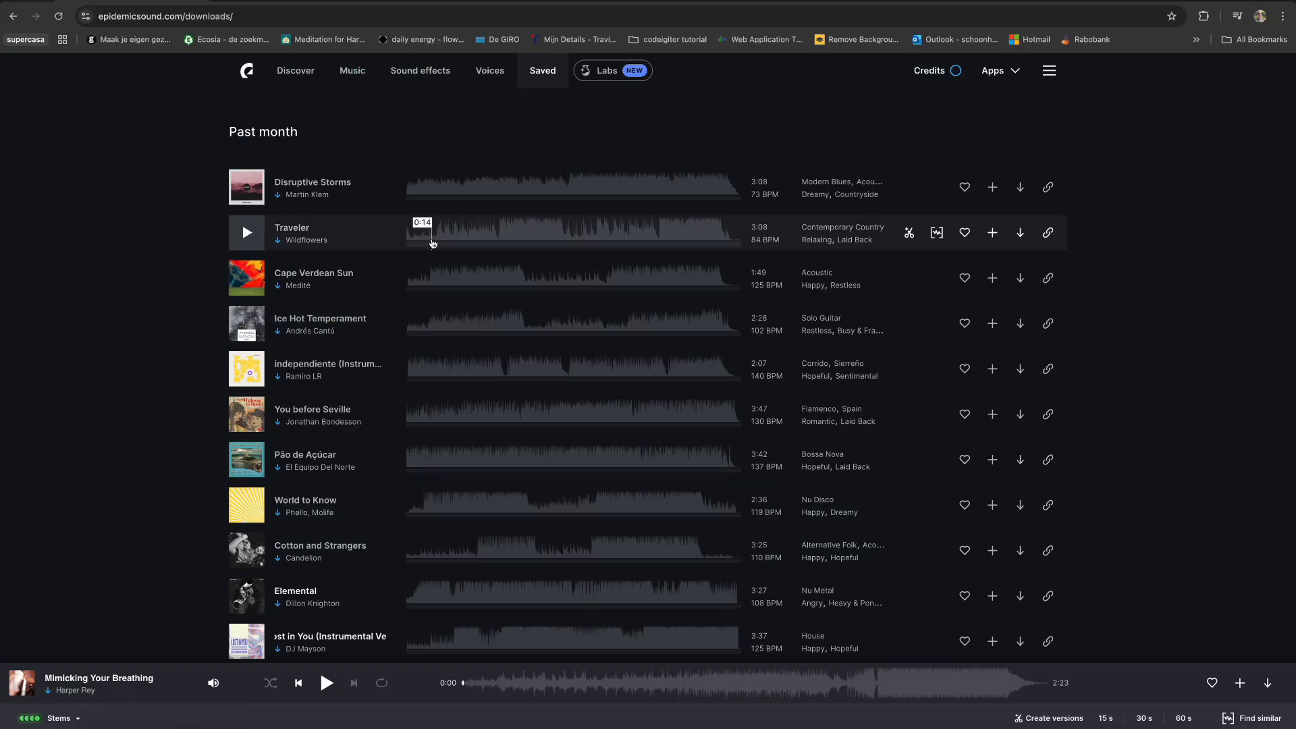
# - Look through the Epidemic Sound downloads in the browser and preview Disruptive Storms at about 0:23, 1:02 and 1:30
pyautogui.scroll(3, 432, 243)
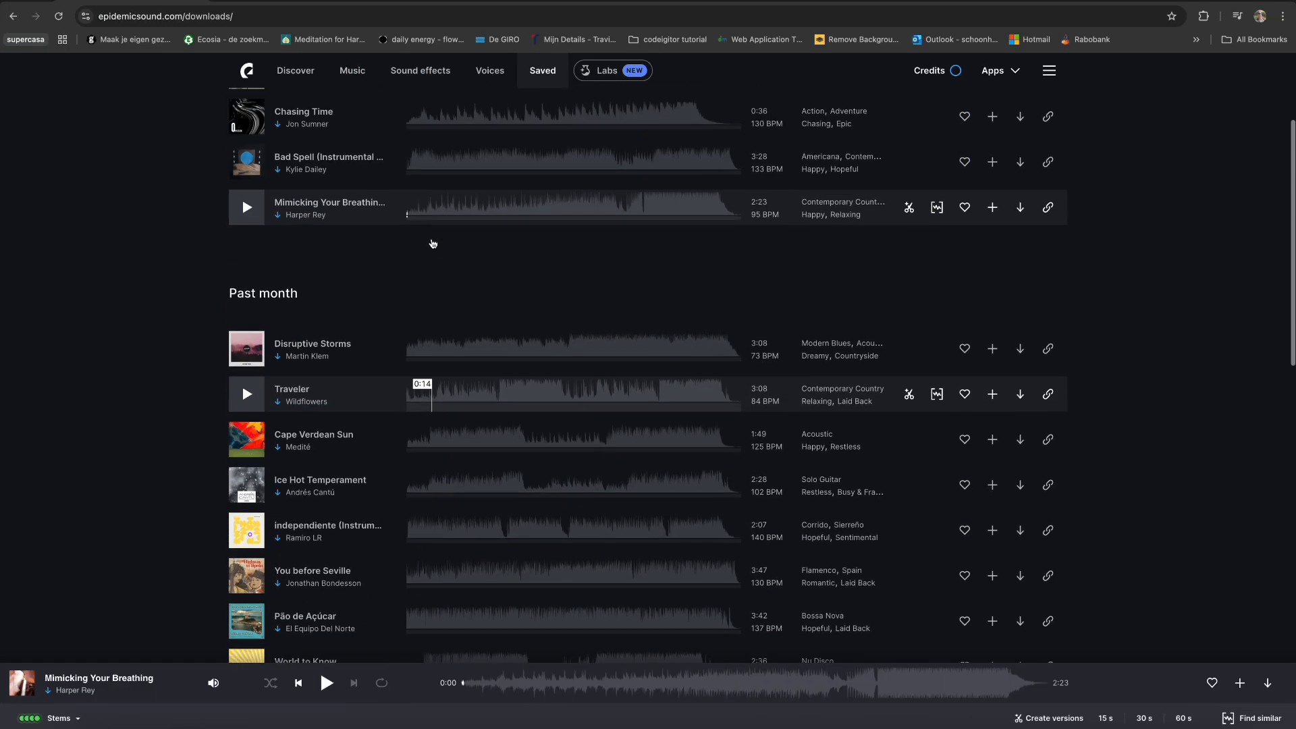
pyautogui.scroll(-3, 432, 243)
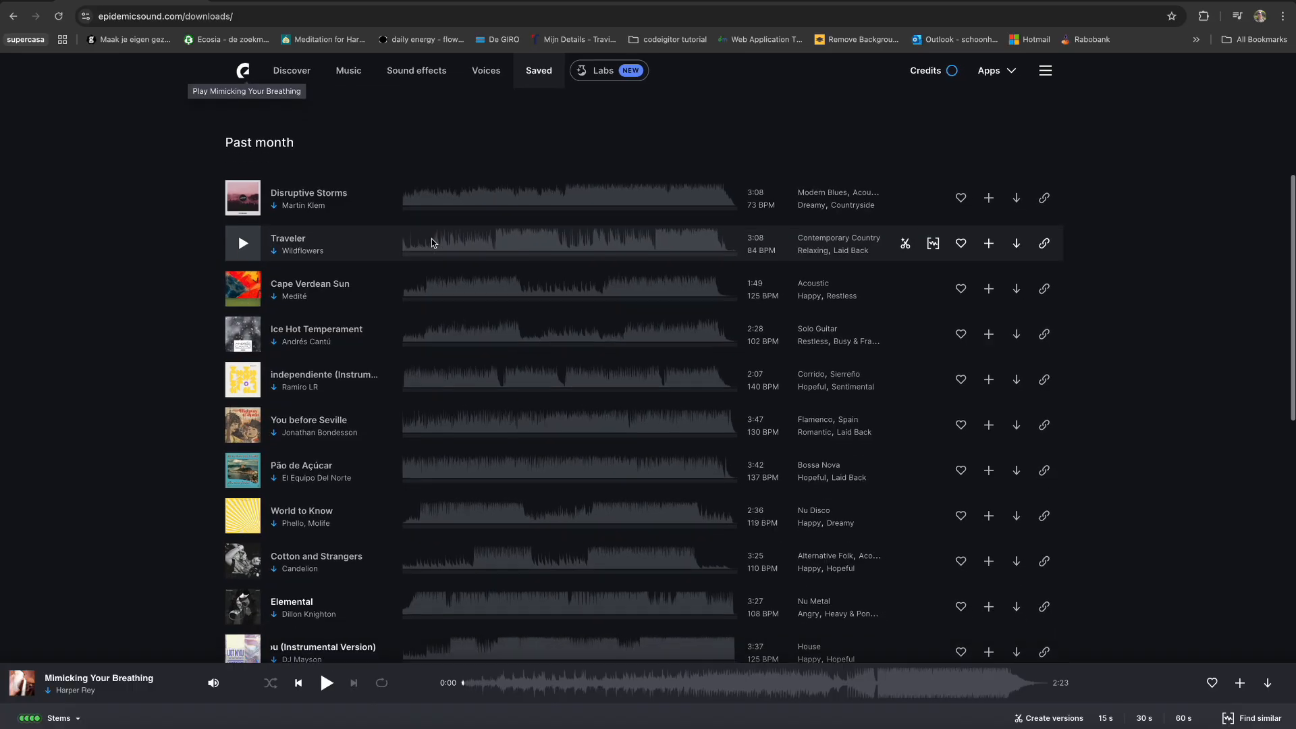
pyautogui.scroll(1, 431, 243)
pyautogui.scroll(-1, 431, 243)
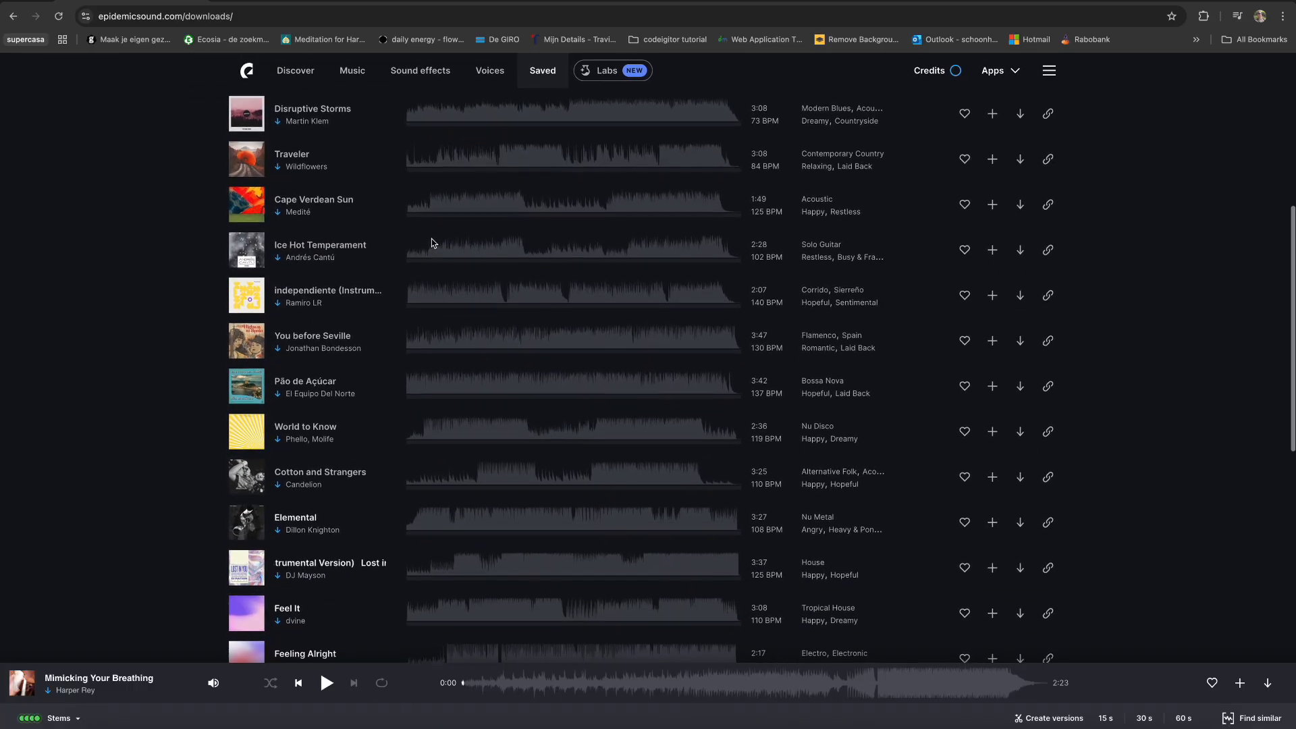
pyautogui.scroll(1, 431, 243)
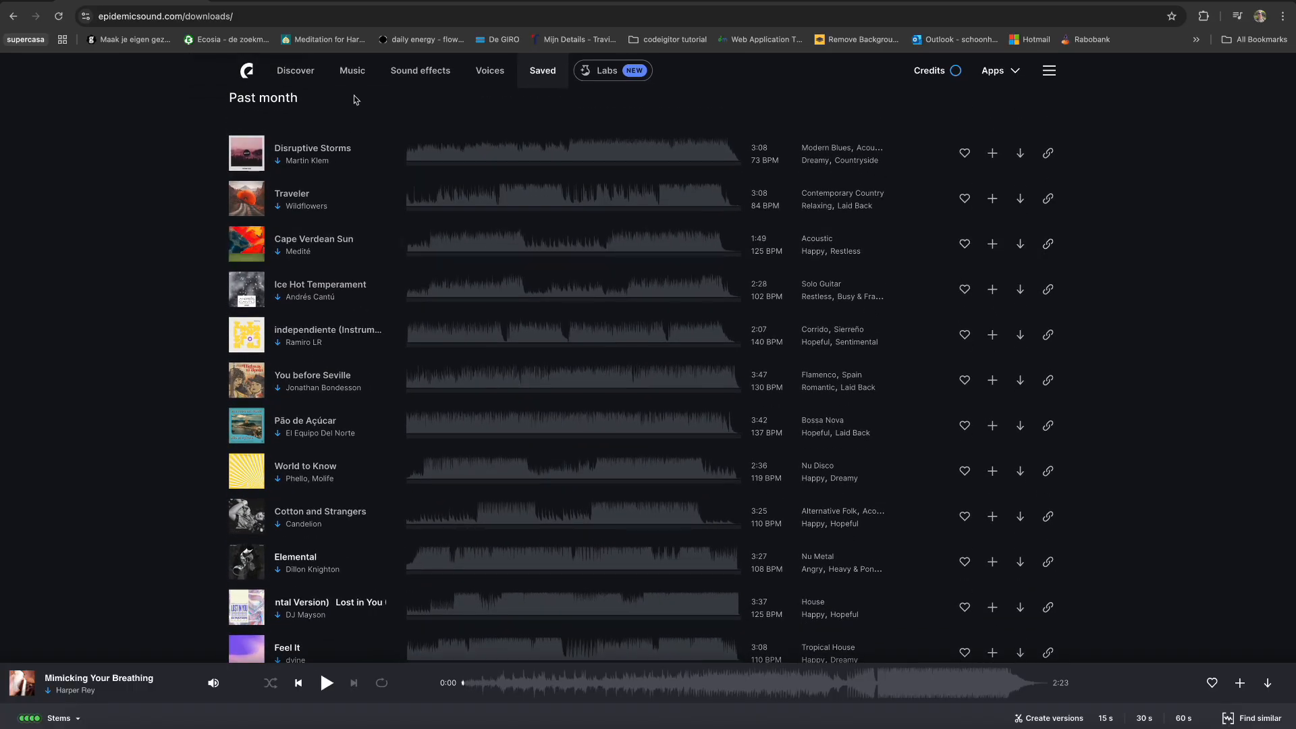
pyautogui.click(247, 152)
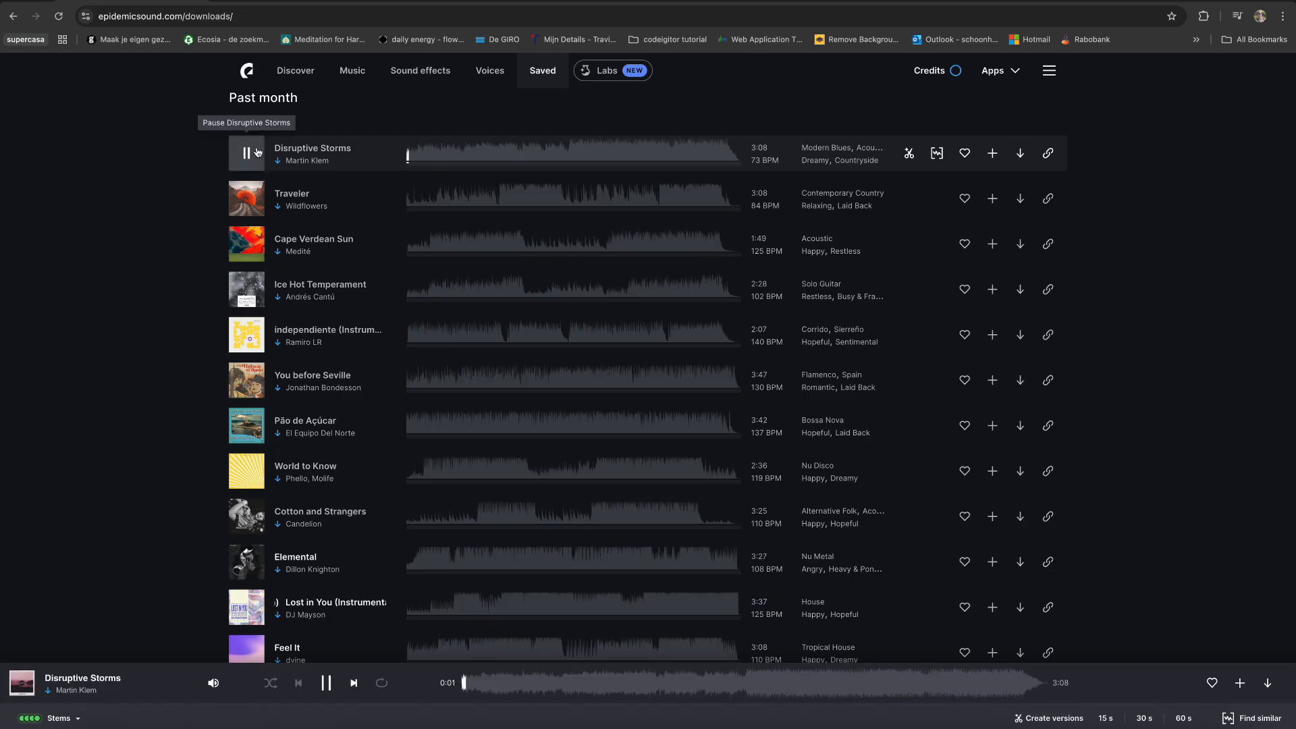
pyautogui.click(445, 155)
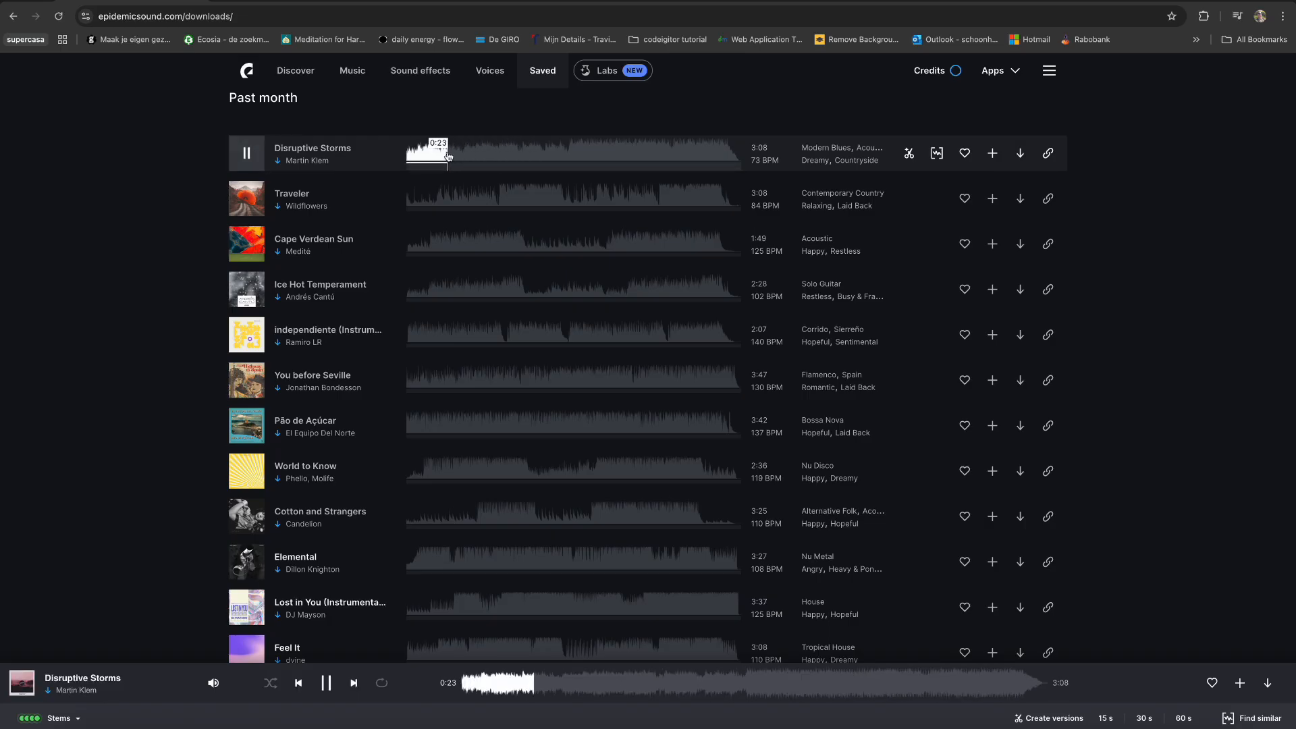
pyautogui.moveTo(470, 156); pyautogui.dragTo(518, 157)
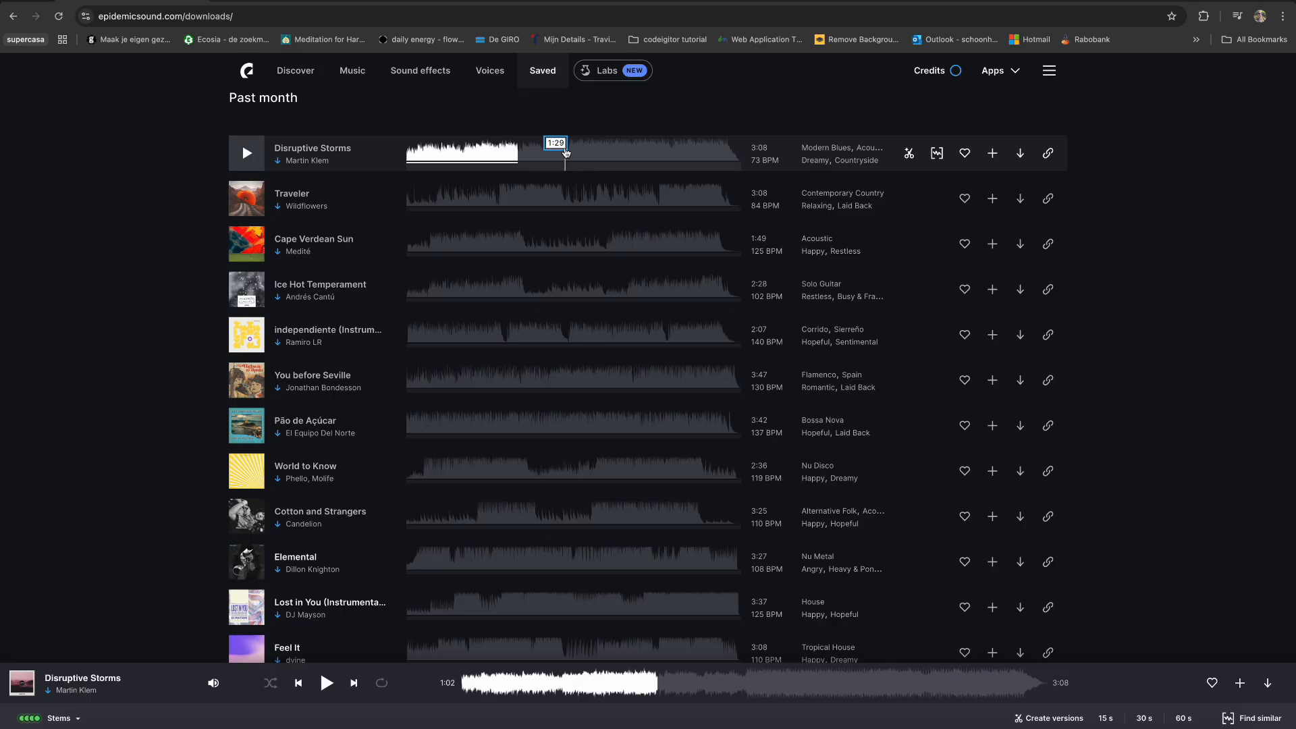
pyautogui.click(563, 153)
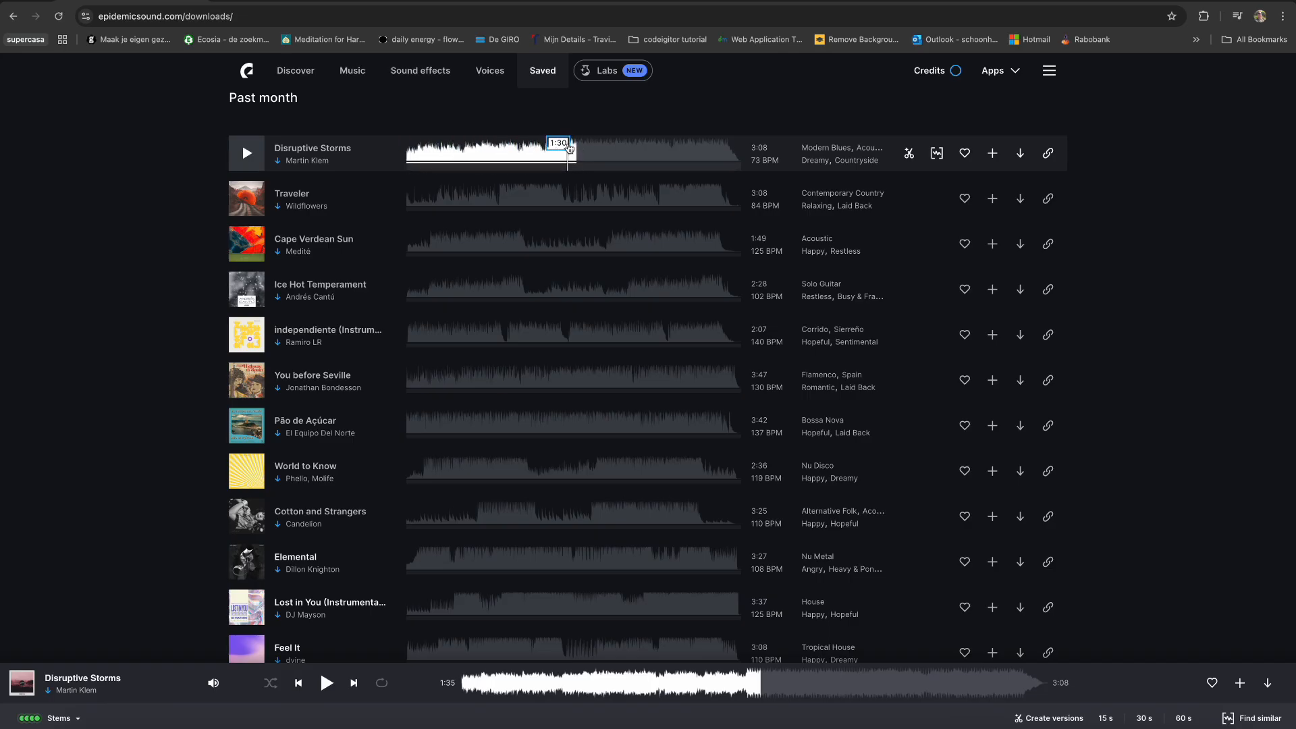
pyautogui.click(569, 148)
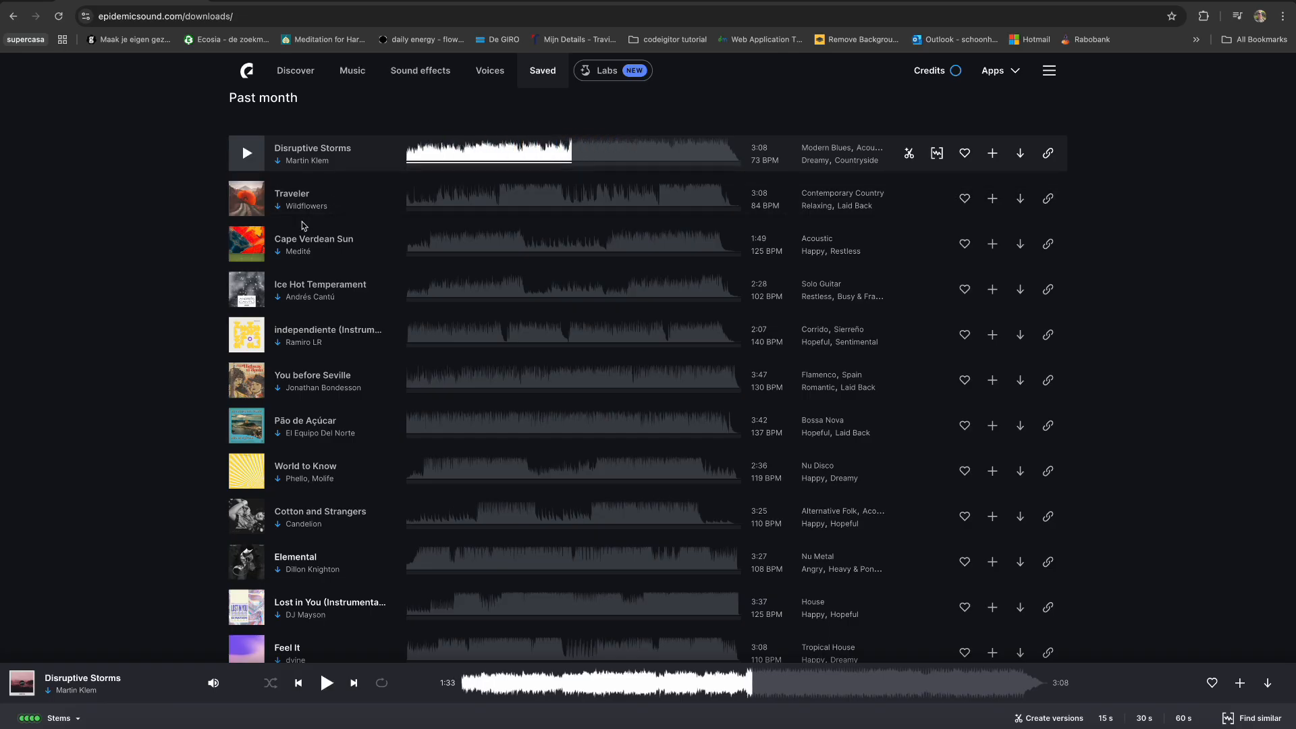
# - Preview the downloaded tracks Traveler, including from about 0:49, and Cape Verdean Sun
pyautogui.click(247, 200)
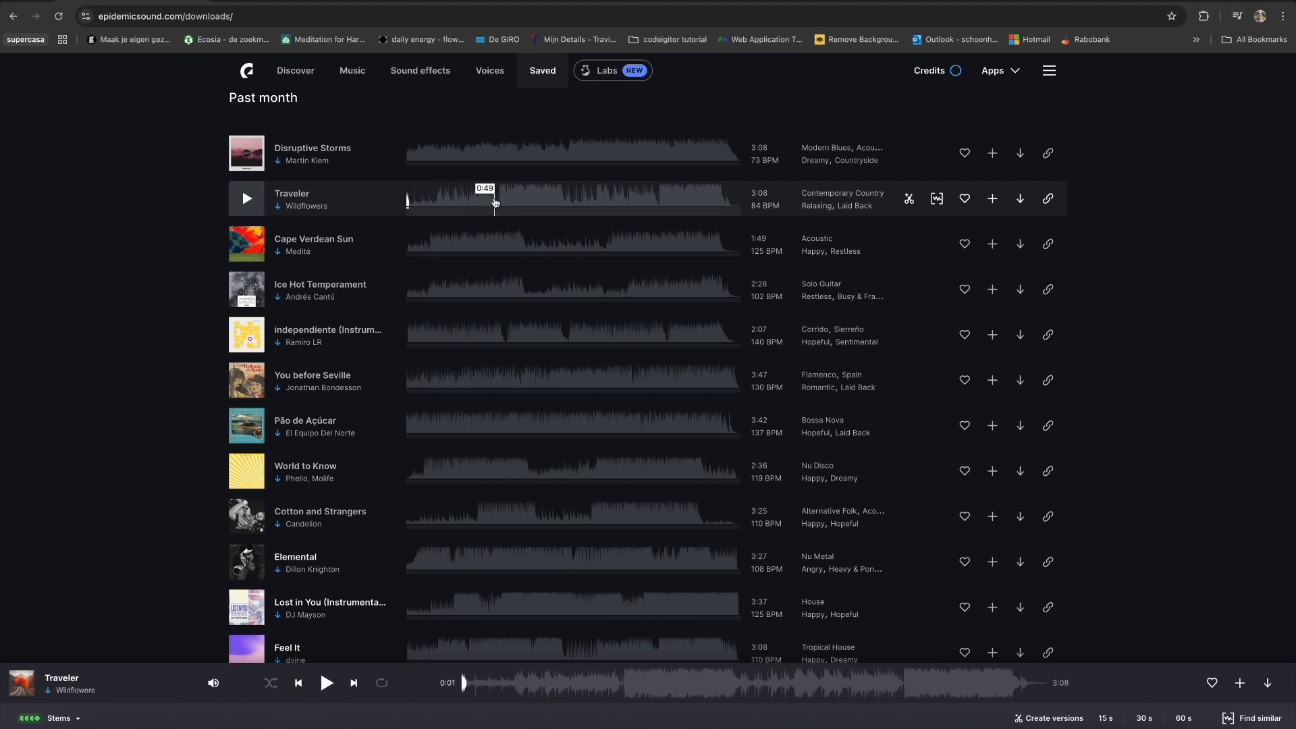
pyautogui.click(495, 202)
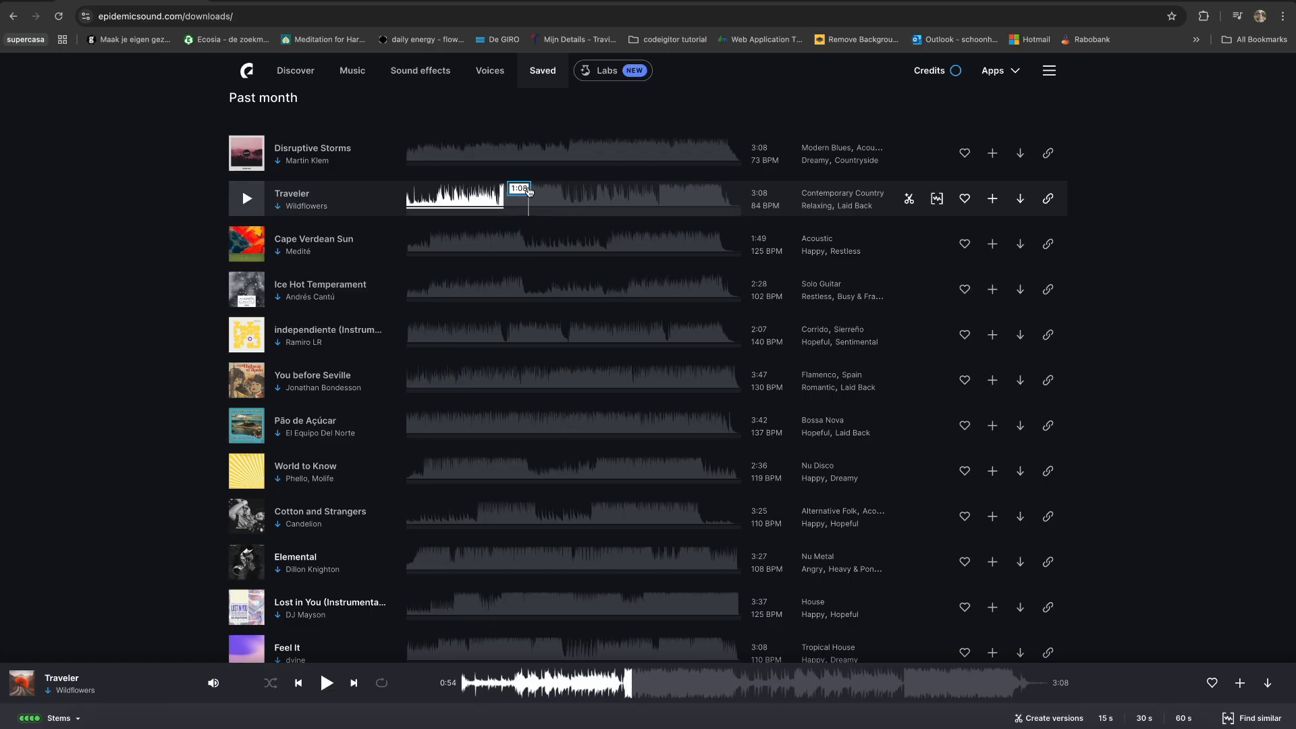
pyautogui.click(246, 244)
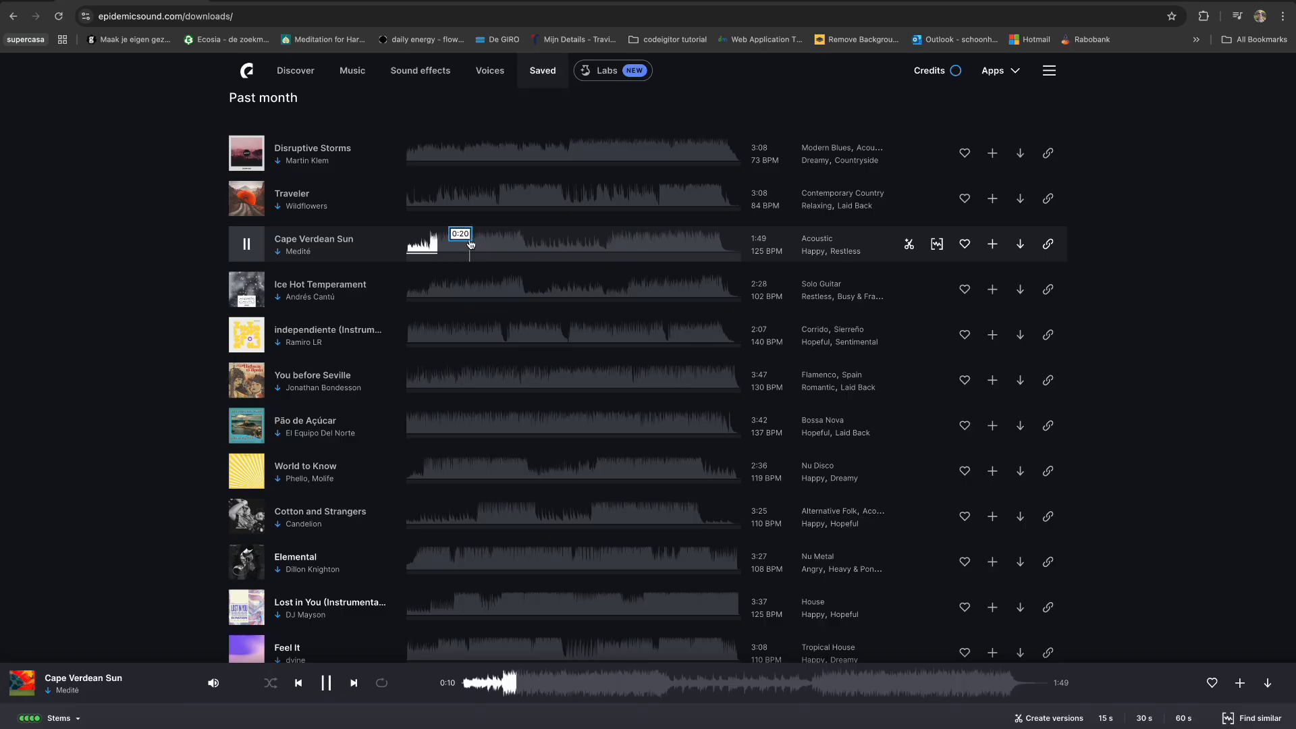
# - Preview Cape Verdean Sun once more, and play the opening of World to Know through its first beat at about 0:09
pyautogui.click(425, 245)
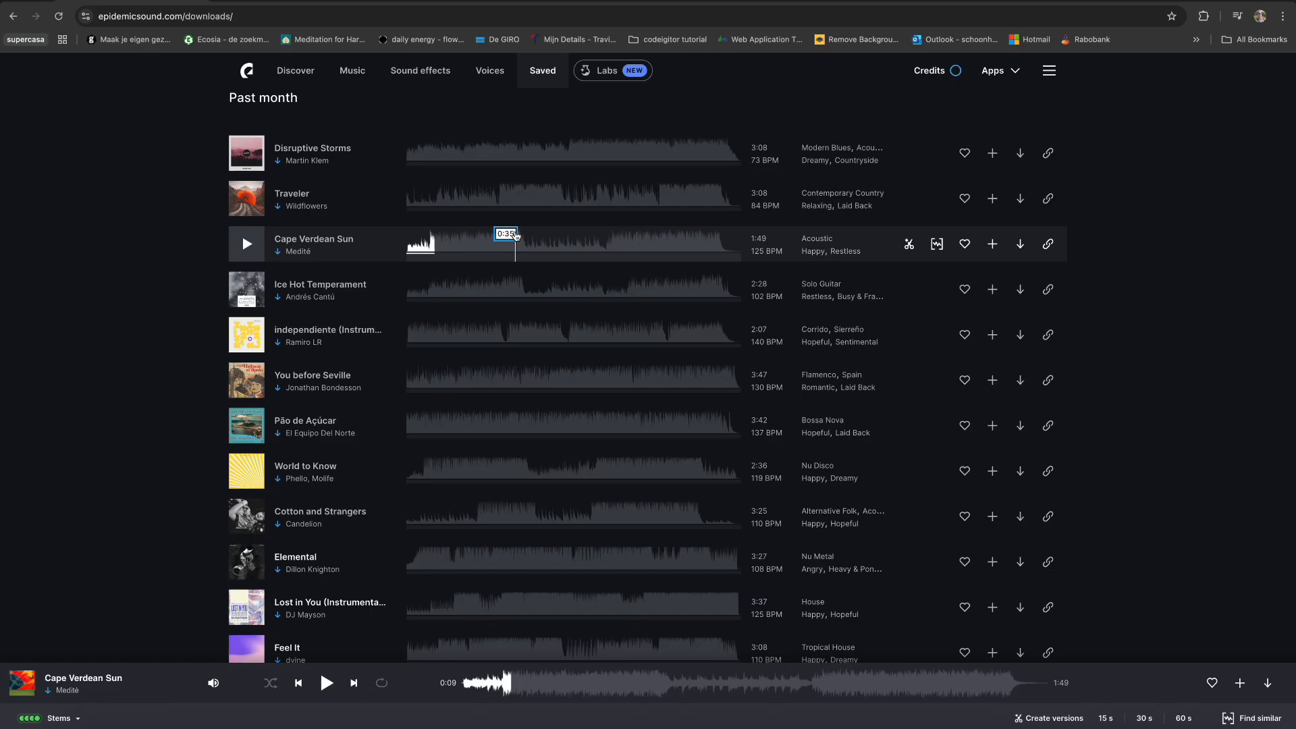
pyautogui.press('space')
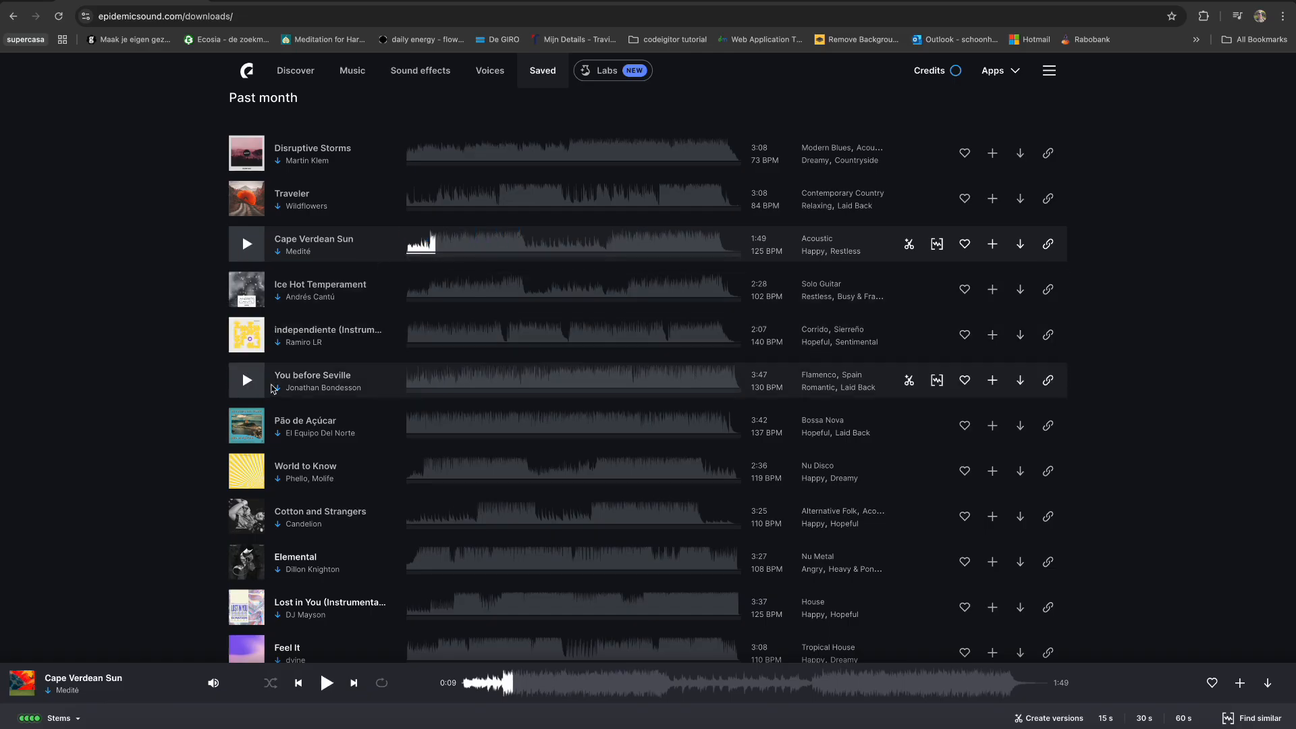
pyautogui.scroll(-1, 257, 385)
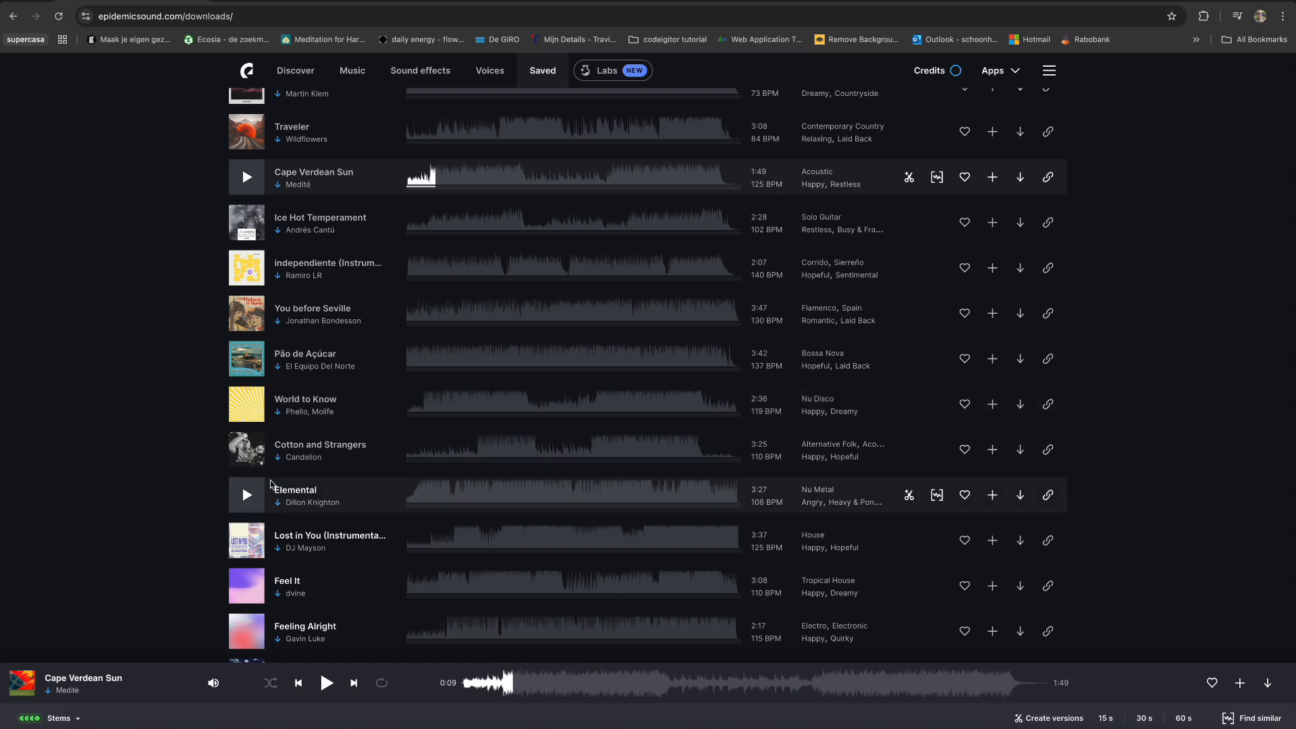
pyautogui.click(247, 405)
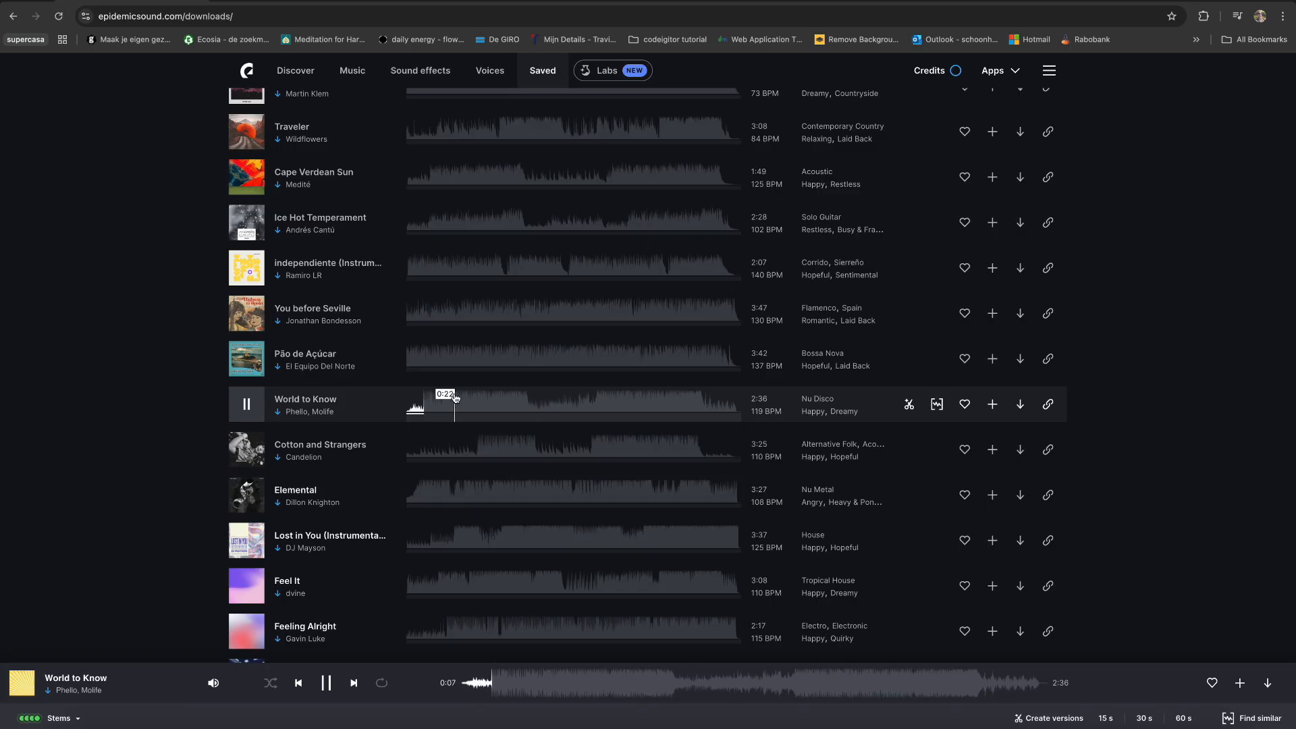
pyautogui.press('space')
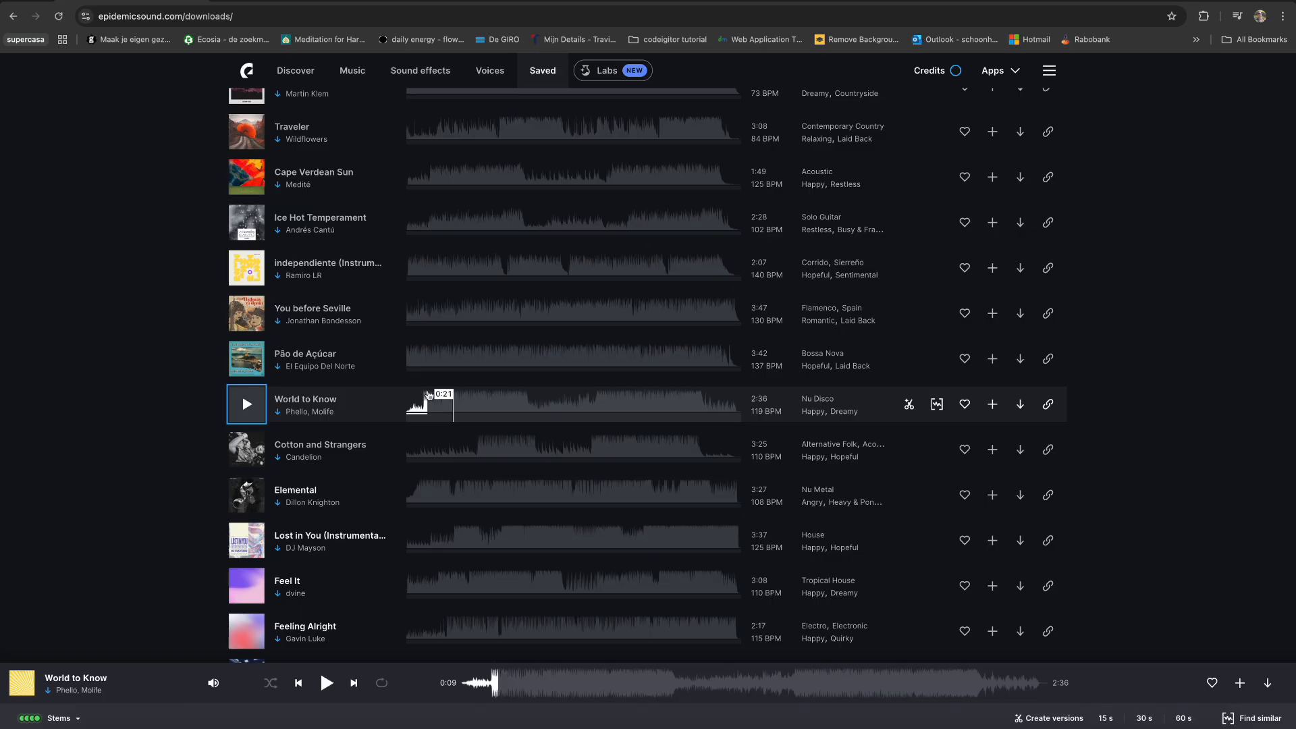
# - Download World to Know as a full mix MP3 into the Daily 327 folder on the Desktop
pyautogui.click(1020, 405)
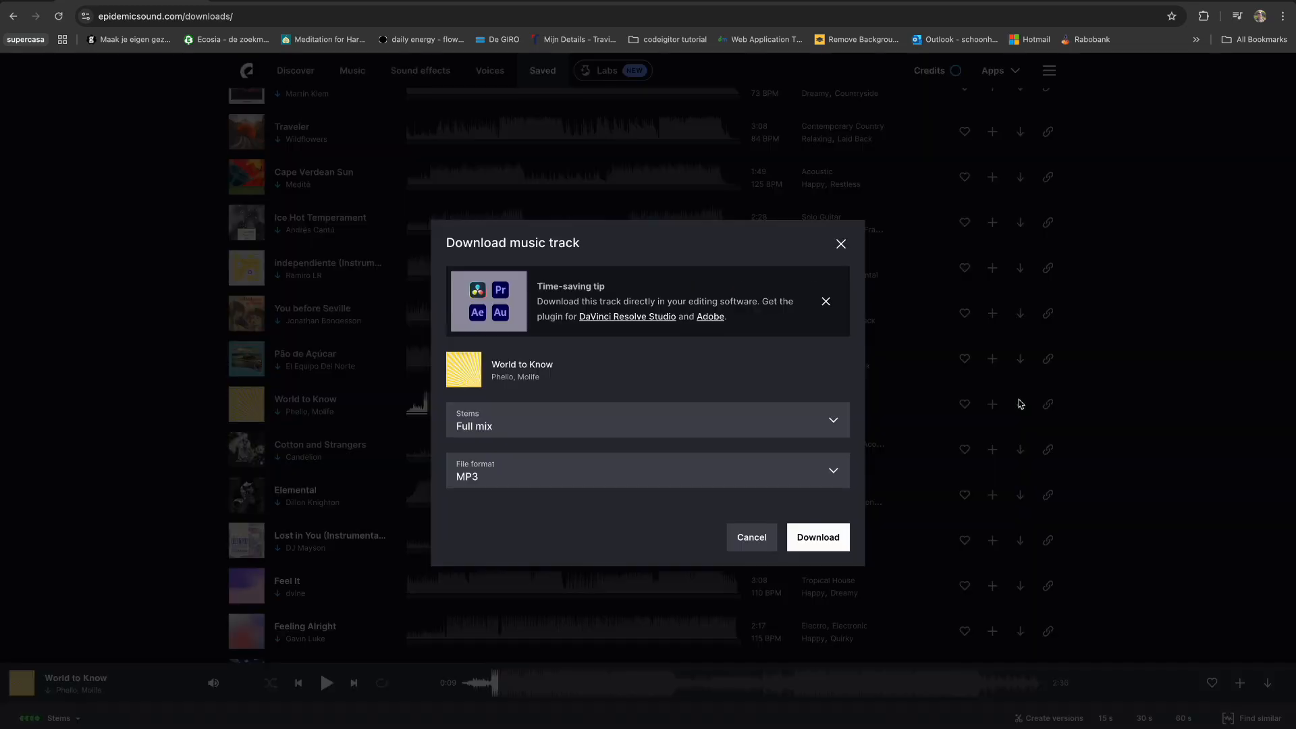
pyautogui.click(819, 540)
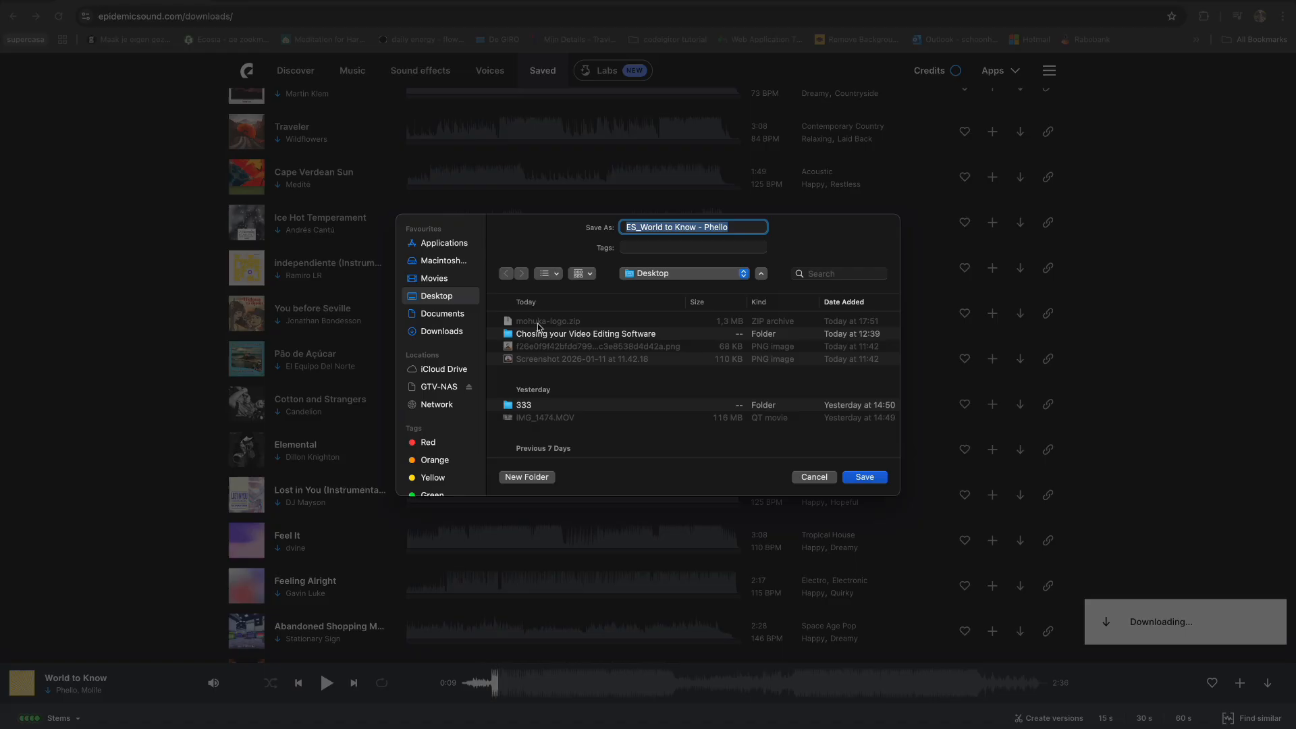
pyautogui.scroll(-10, 526, 395)
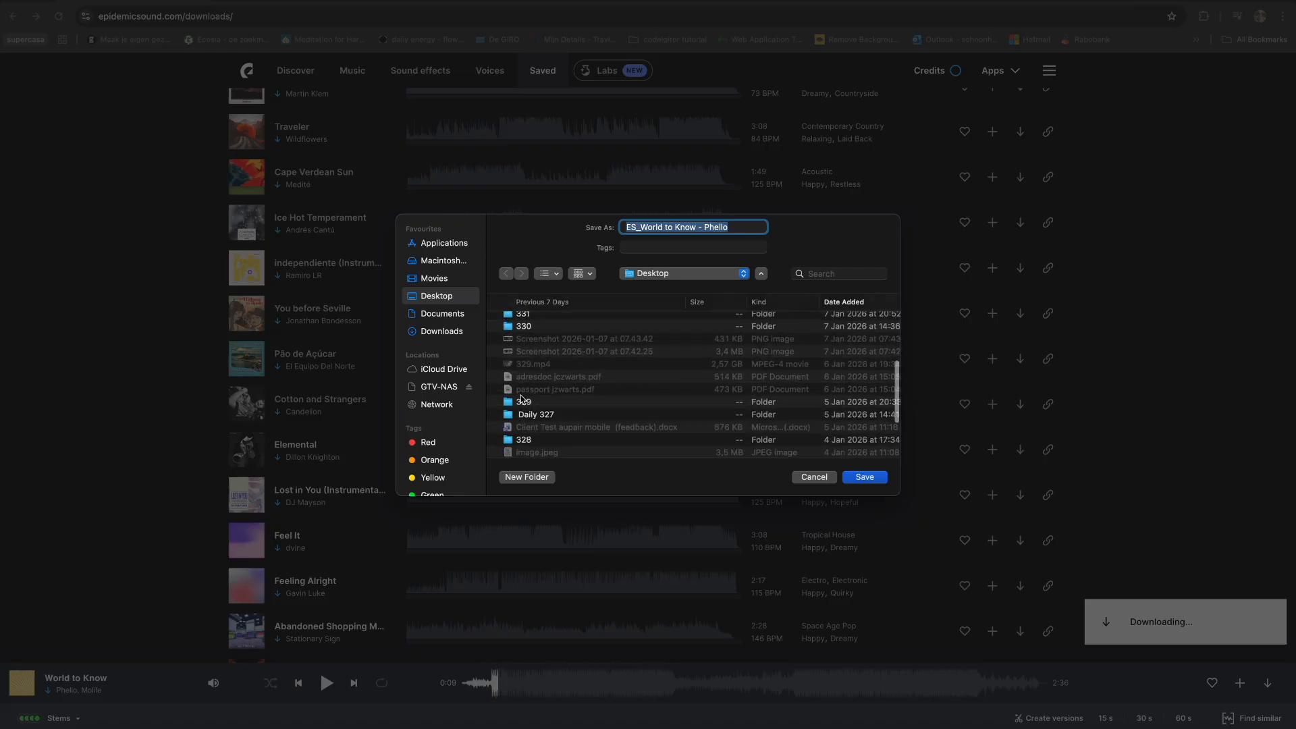
pyautogui.doubleClick(533, 385)
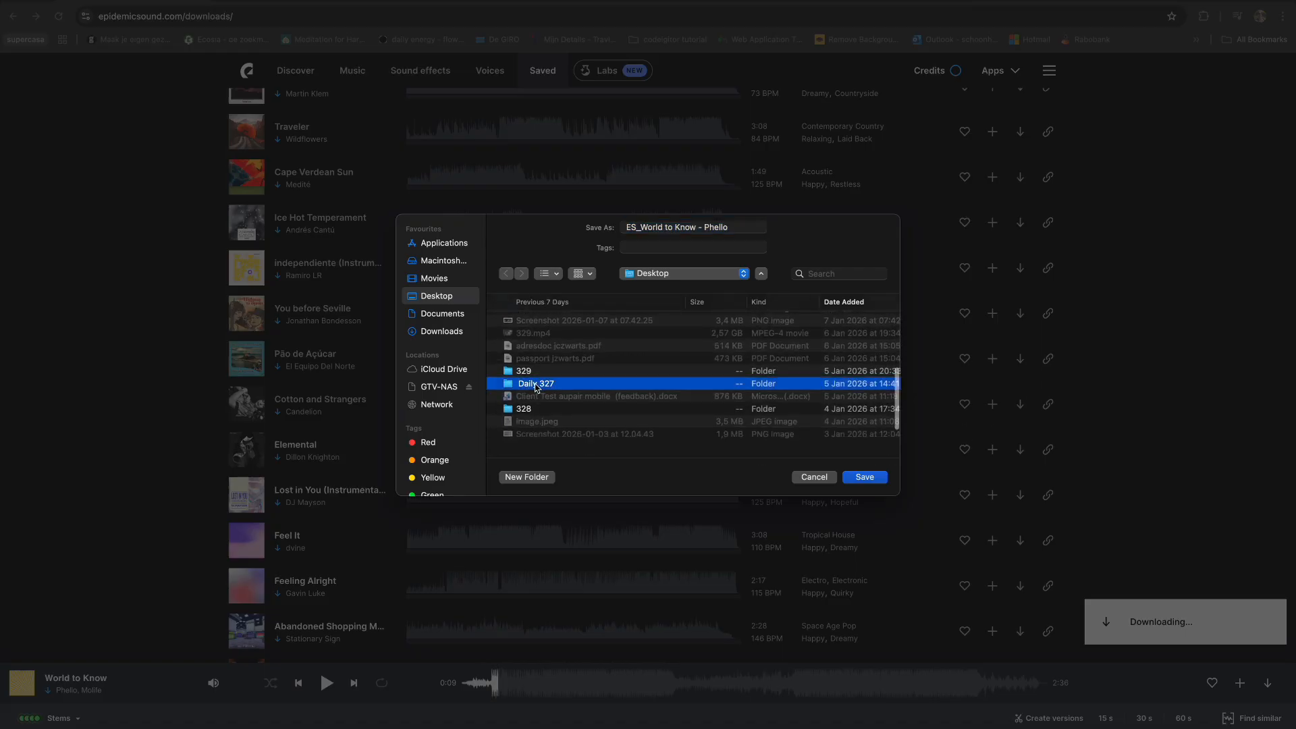
pyautogui.click(864, 476)
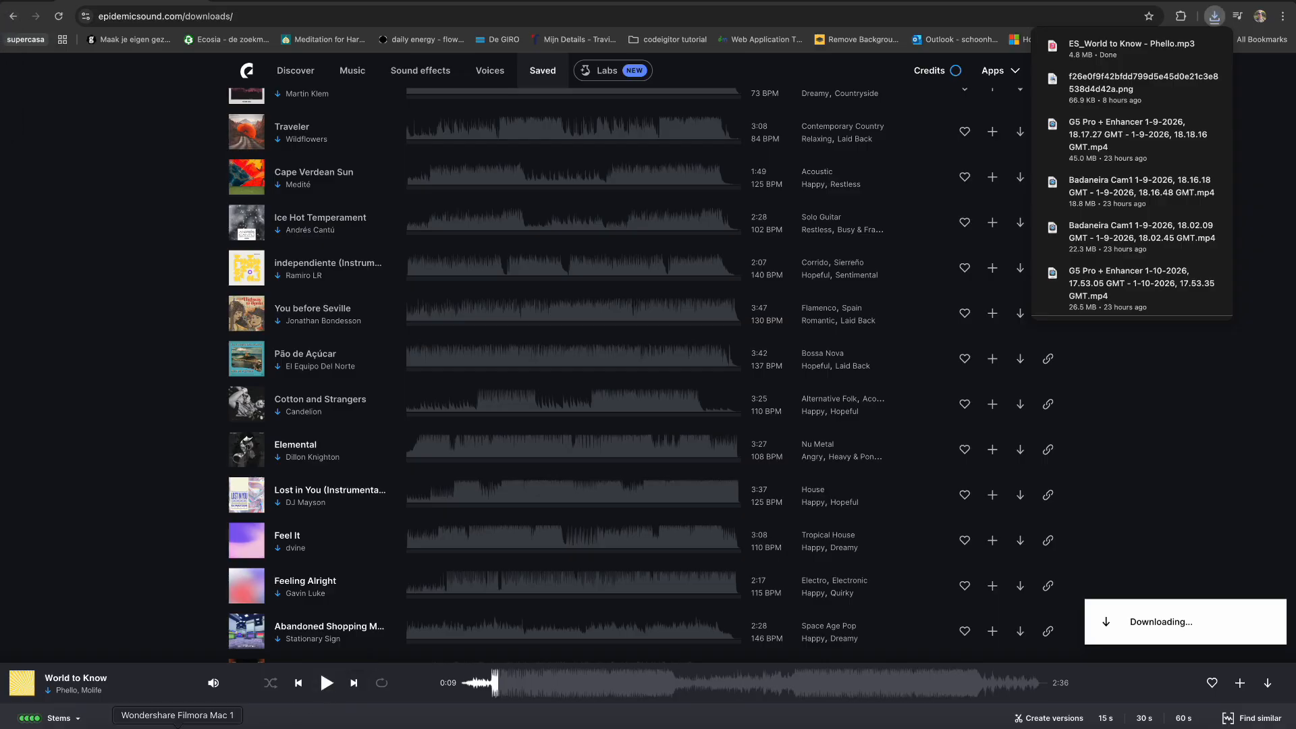
# - Switch to Filmora and import the downloaded World to Know MP3 from the Daily 327 folder
pyautogui.click(177, 727)
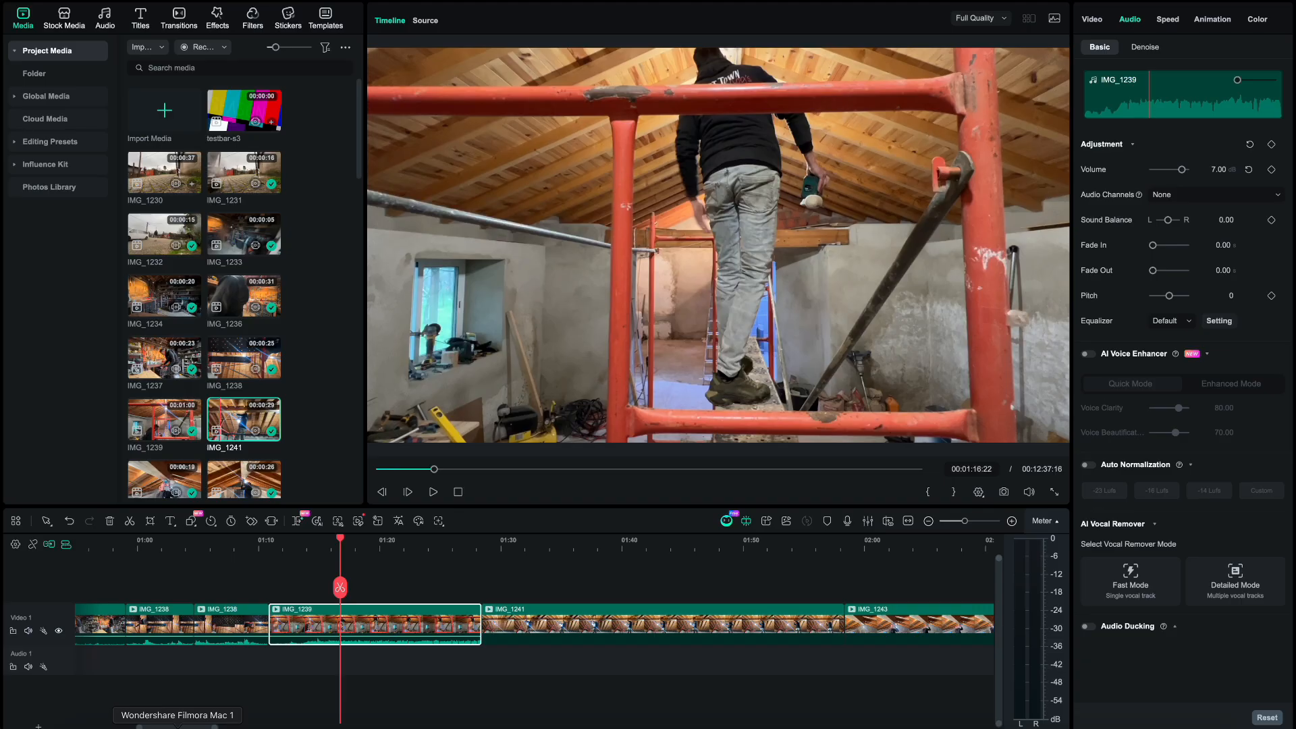
pyautogui.click(168, 120)
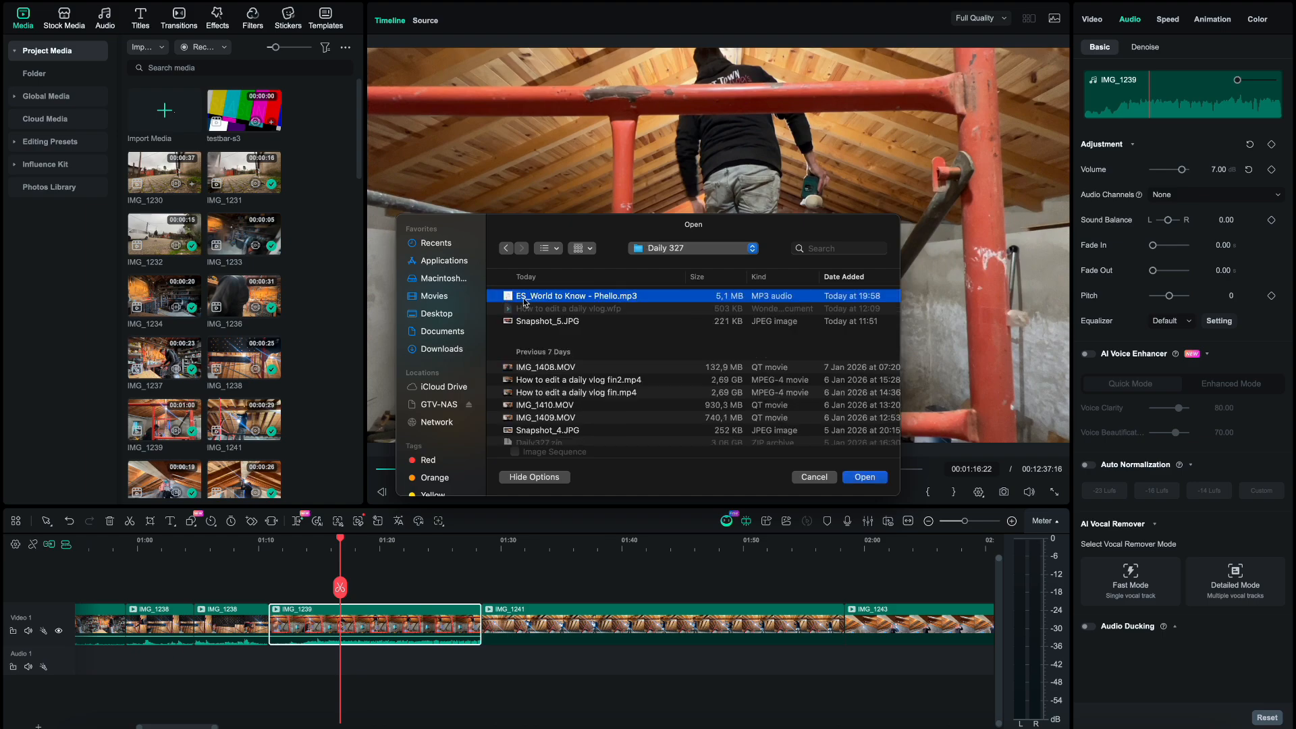
pyautogui.click(866, 478)
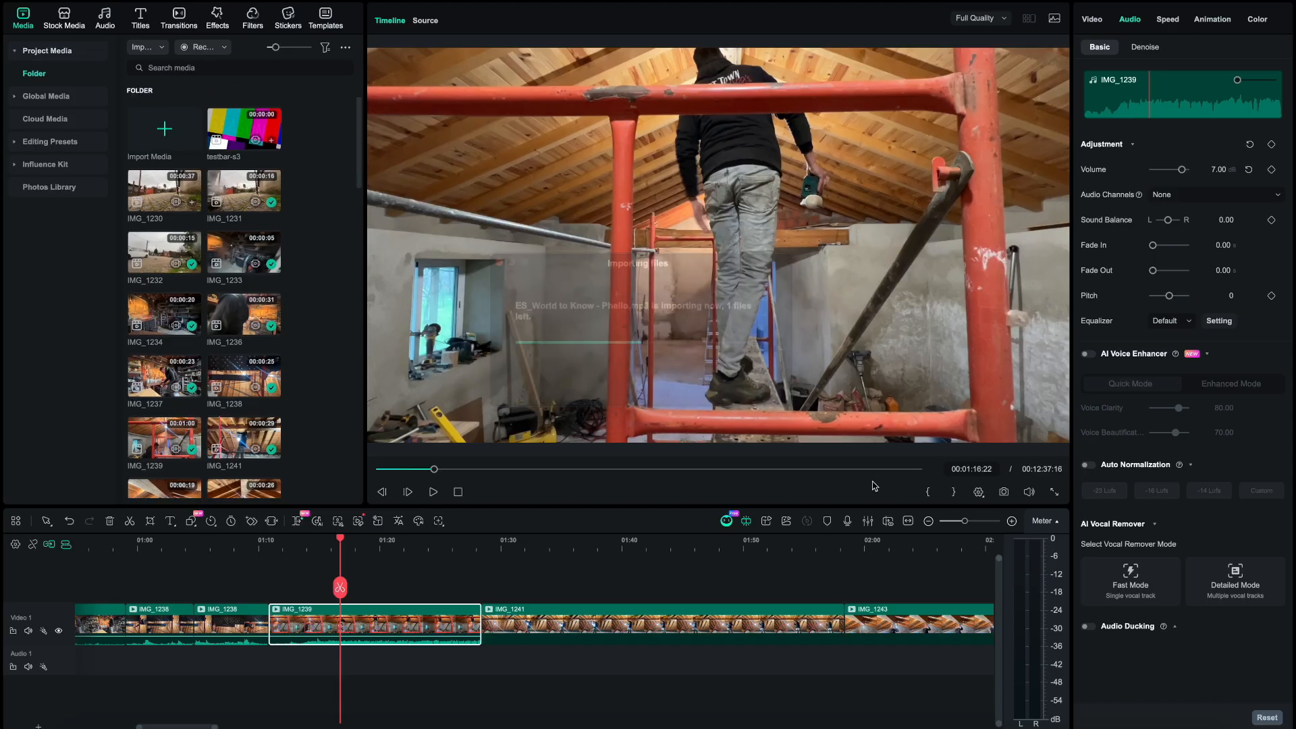
# - Place the World to Know track on Audio 1 under IMG_1239, starting at about 1:18, and lower its volume to -11.35 dB
pyautogui.scroll(-10, 284, 313)
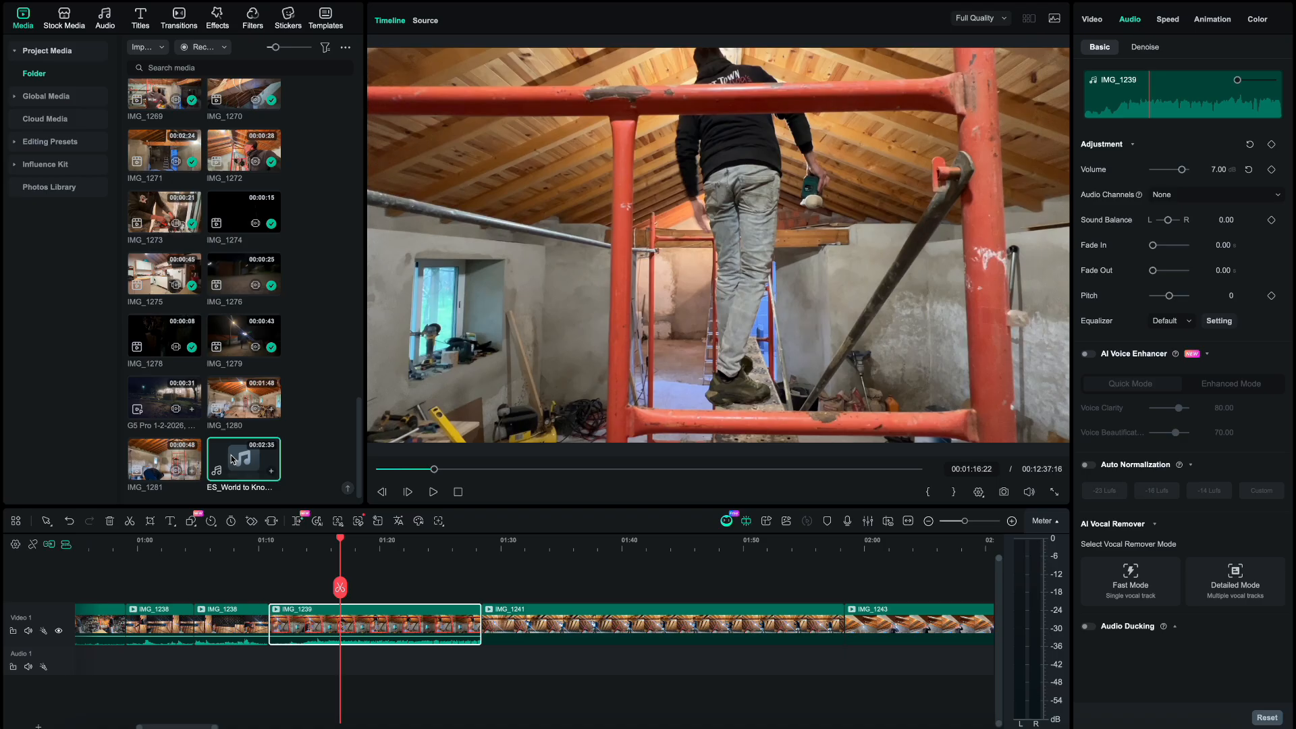
pyautogui.moveTo(232, 459); pyautogui.dragTo(332, 653)
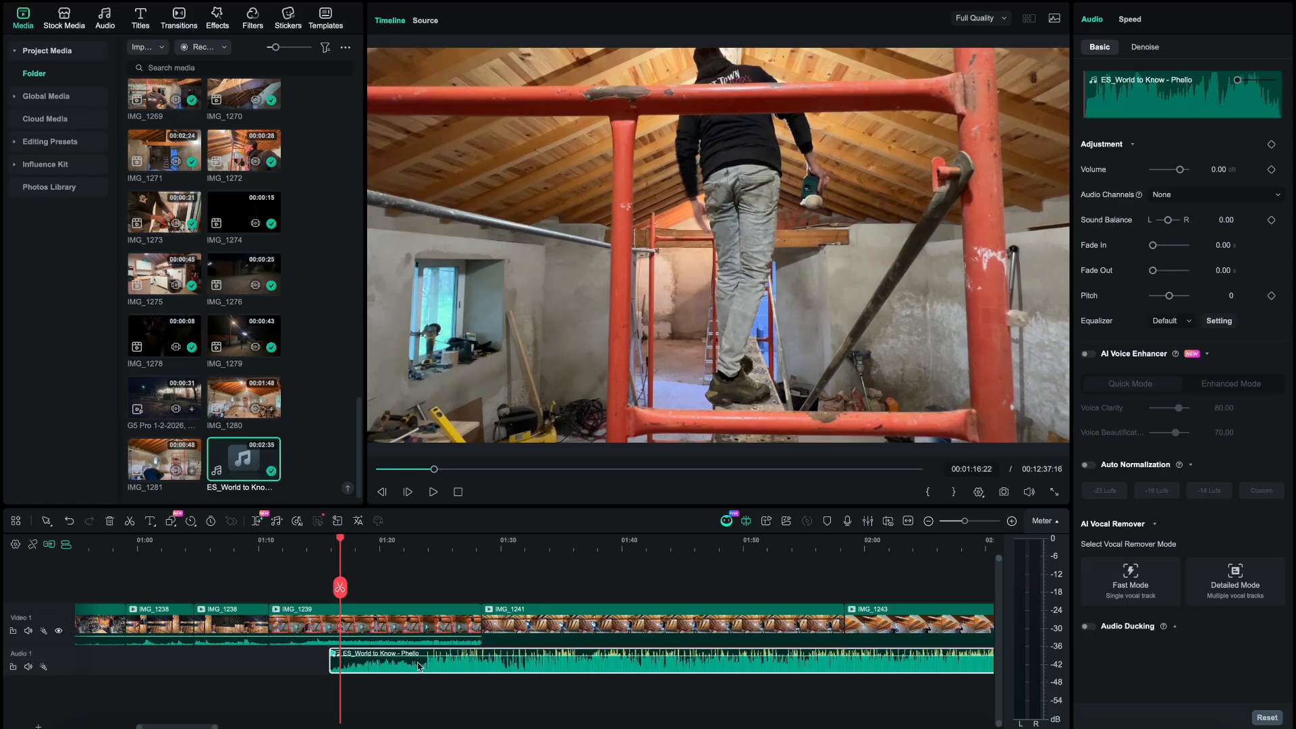
pyautogui.moveTo(487, 666); pyautogui.dragTo(525, 673)
pyautogui.scroll(3, 487, 668)
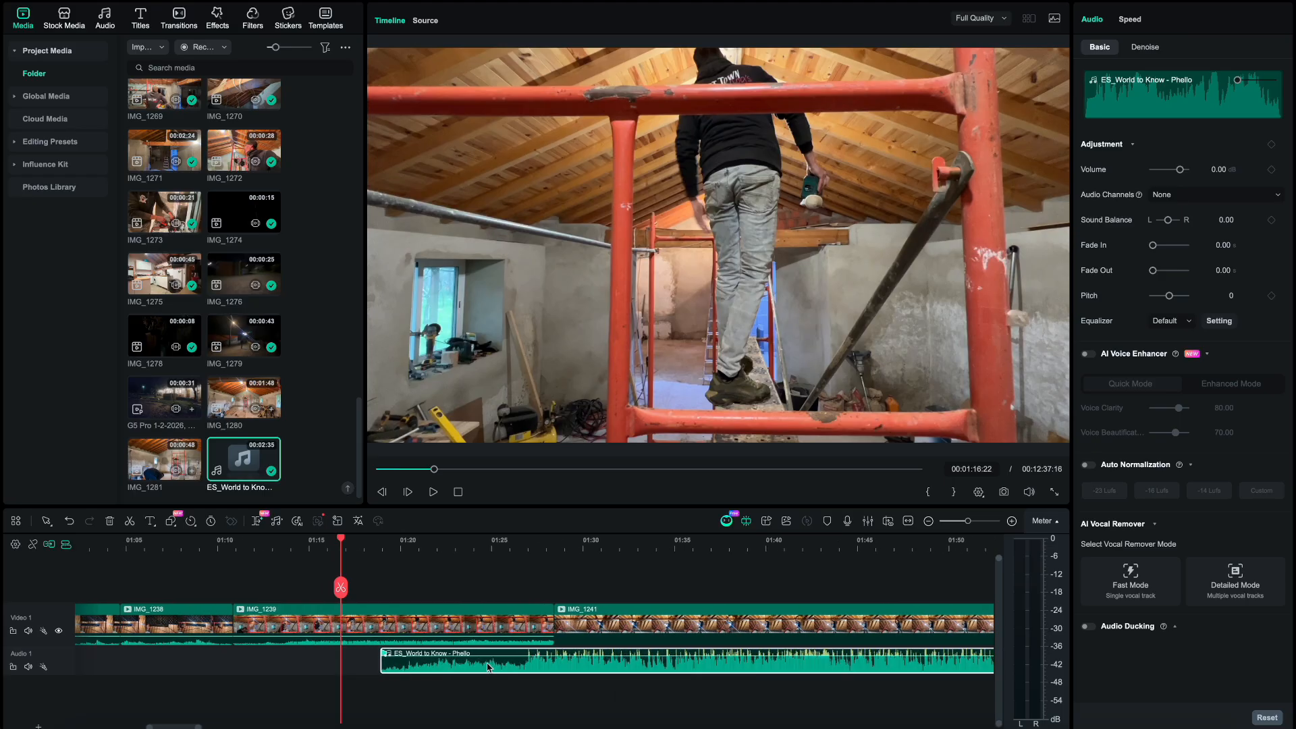
pyautogui.moveTo(564, 655); pyautogui.dragTo(573, 665)
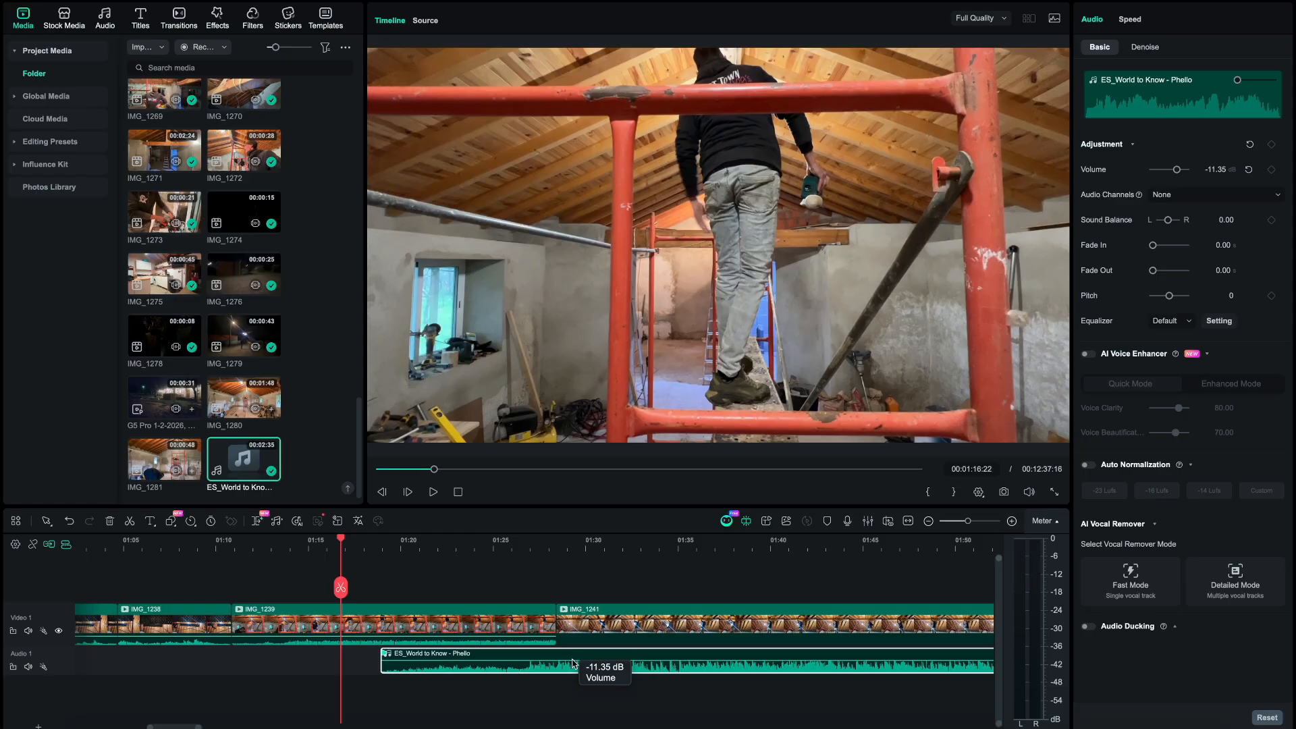
pyautogui.hscroll(5, 572, 659)
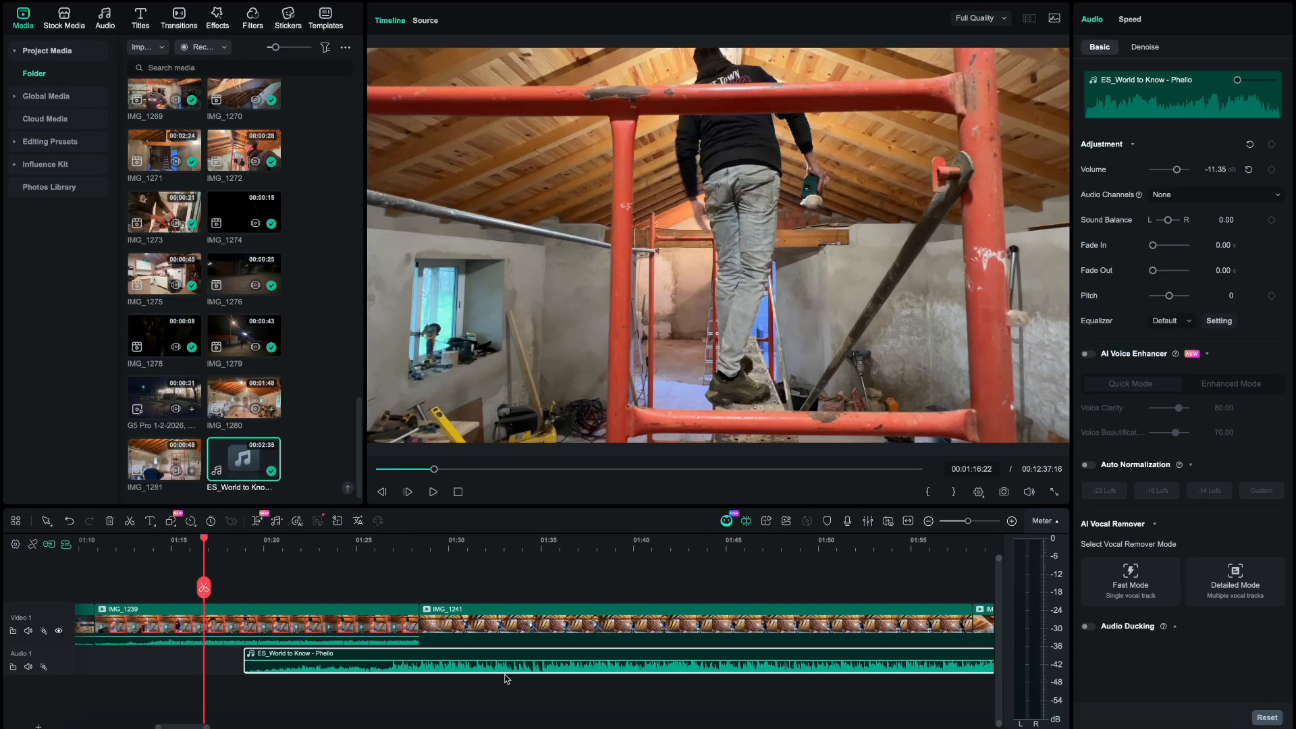
# - Mute the Video 1 track and play the music up to its beat, stopping at 00:01:26:29
pyautogui.press('space')
pyautogui.press('space')
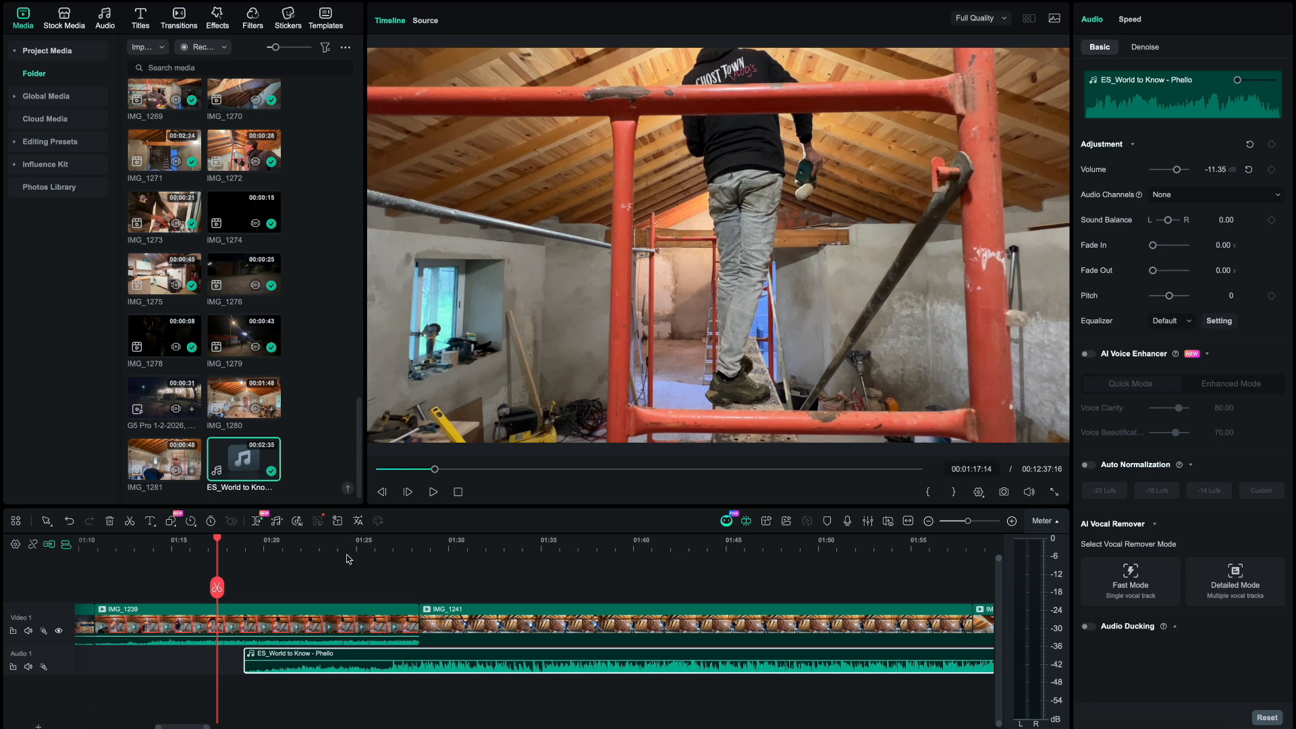
pyautogui.click(30, 635)
pyautogui.press('space')
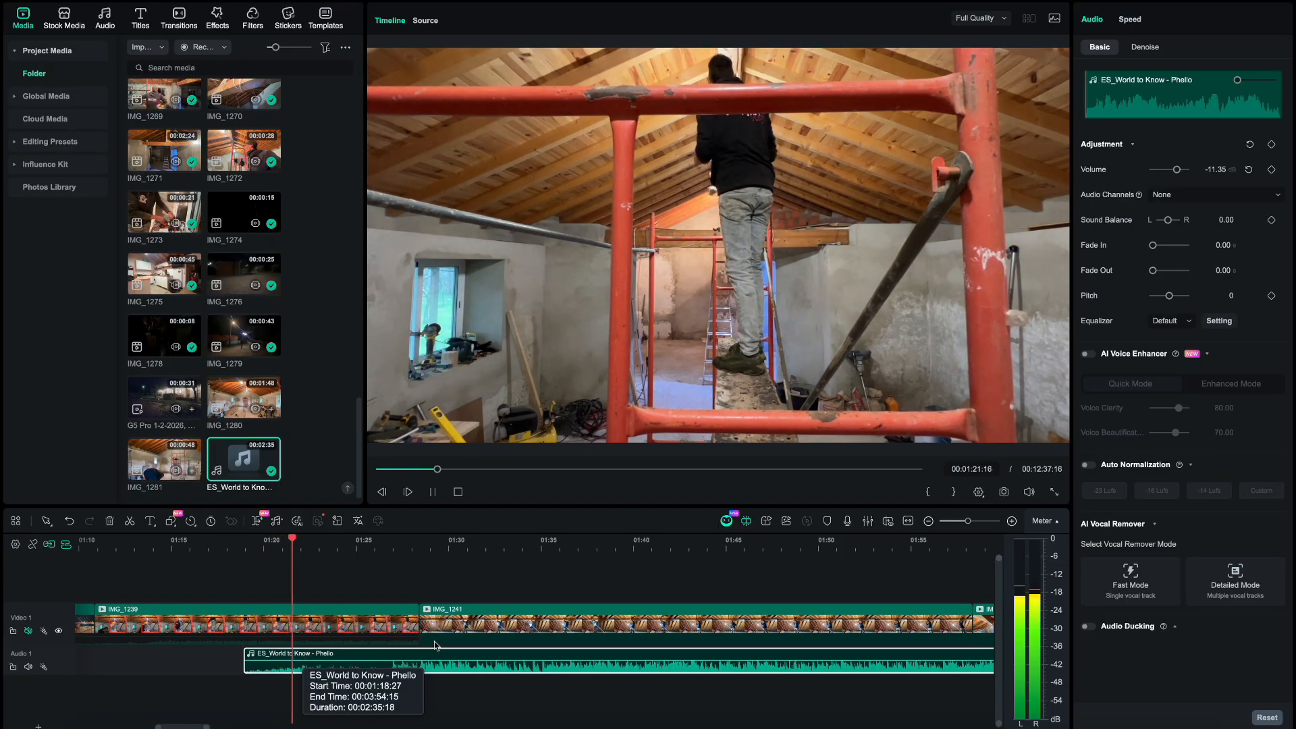
pyautogui.scroll(2, 405, 662)
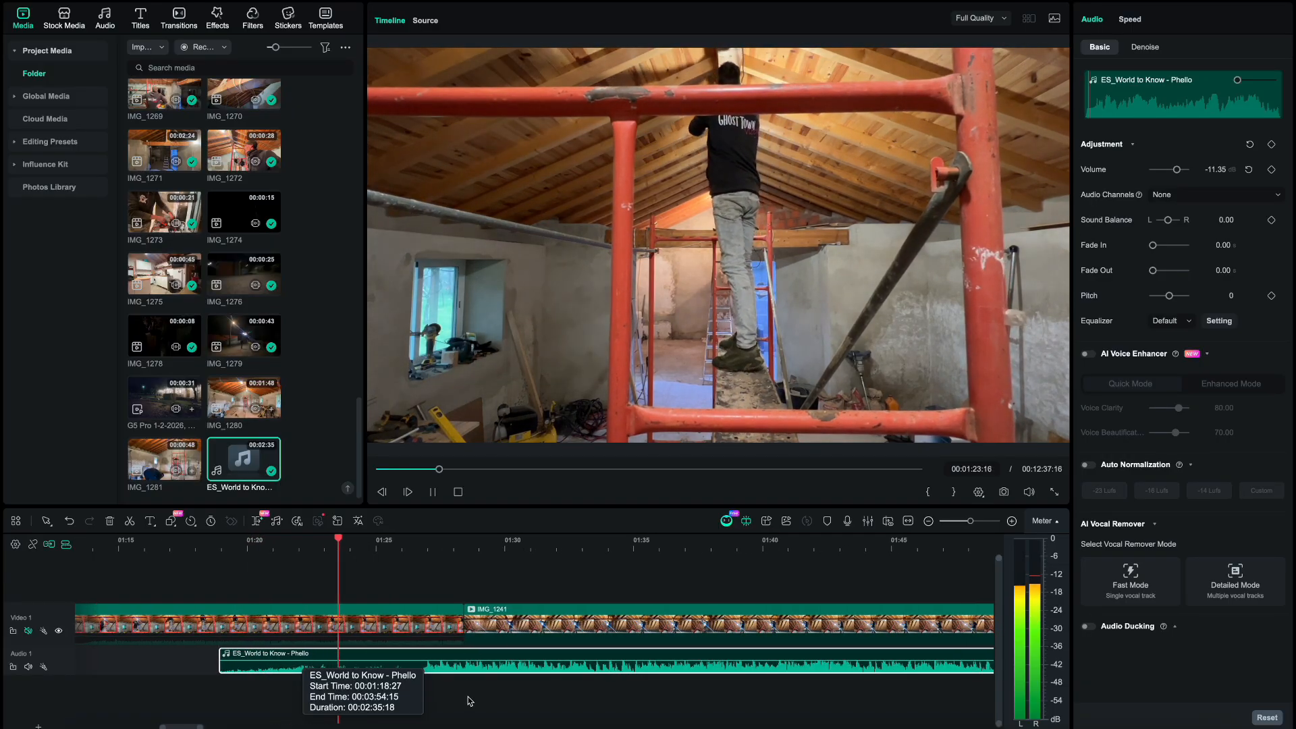
pyautogui.click(440, 702)
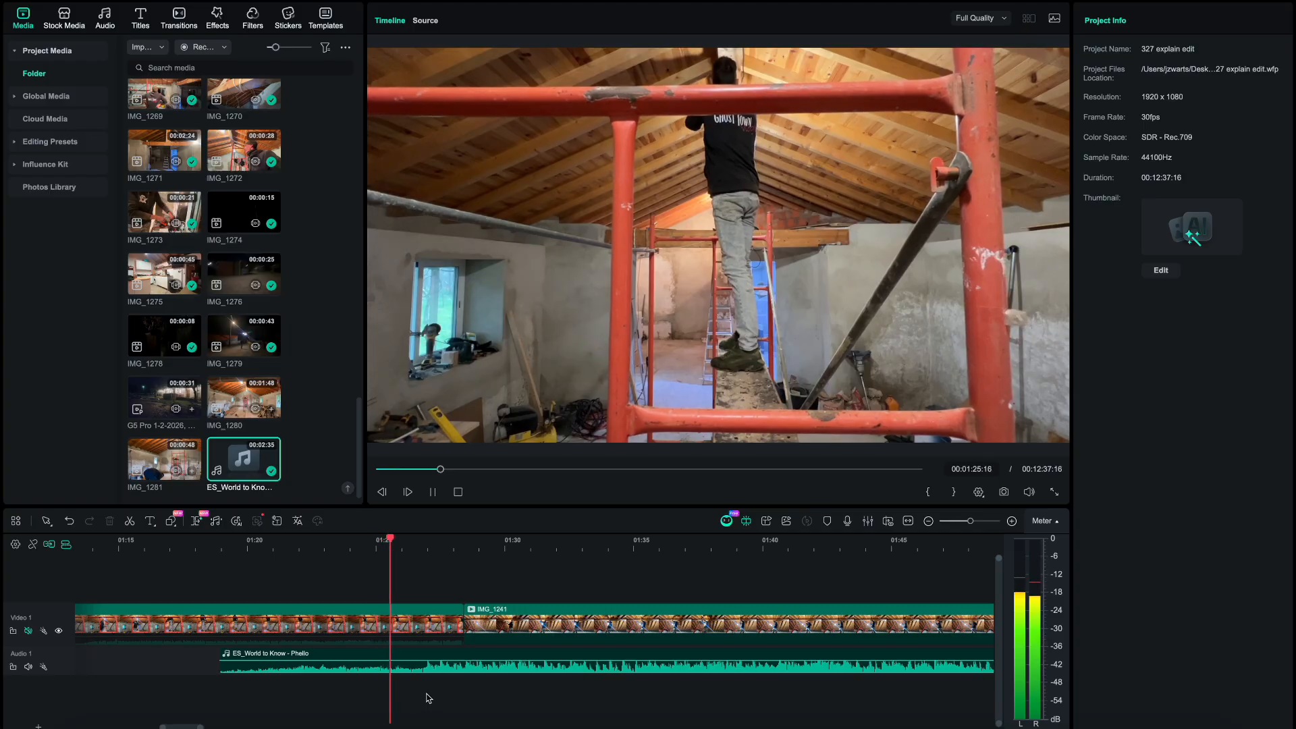
pyautogui.press('space')
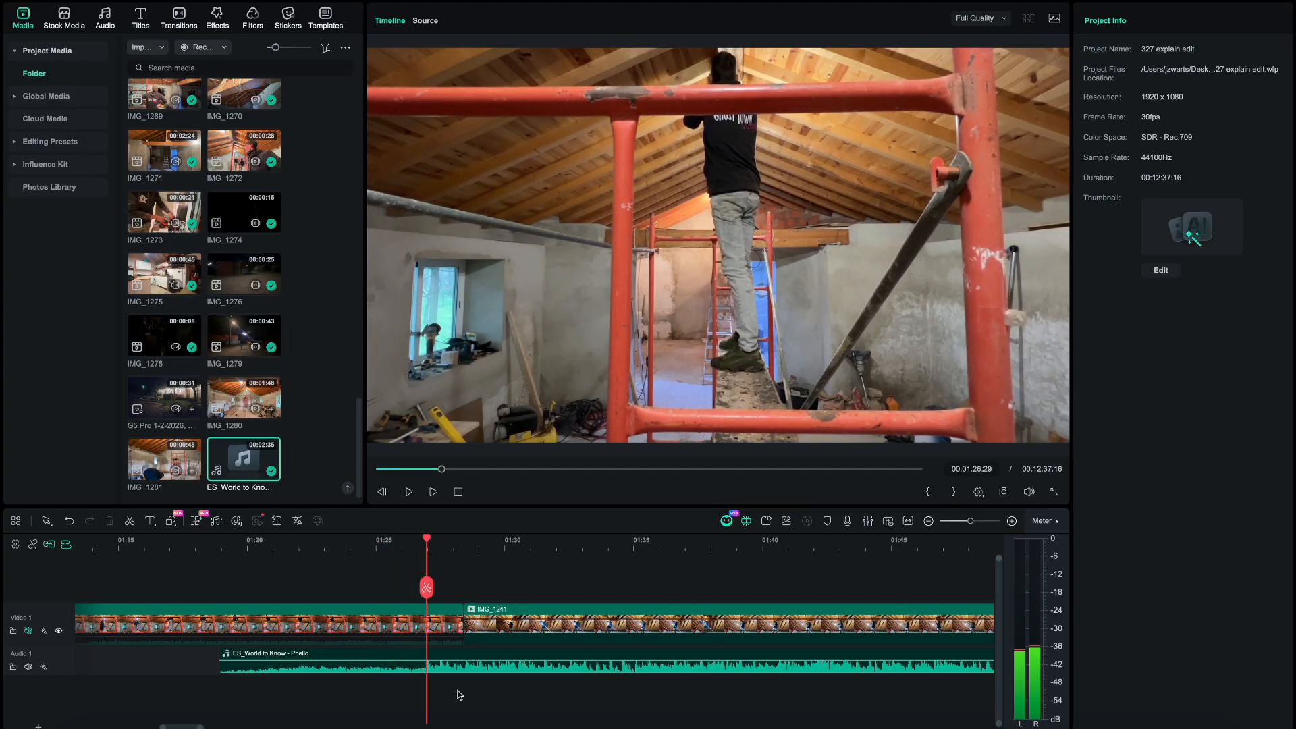
# - Split the music at 00:01:26:29 and move its second part to the start of the IMG_1241 clip
pyautogui.click(437, 671)
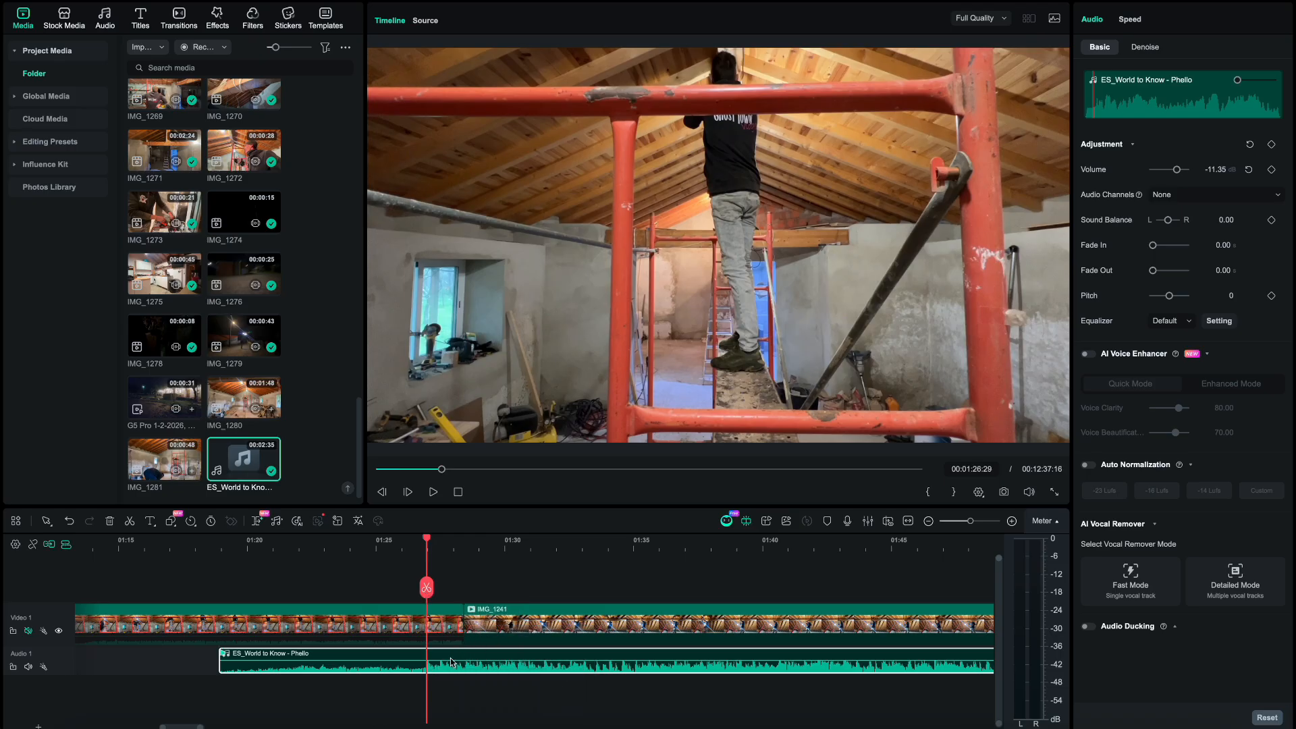
pyautogui.click(427, 588)
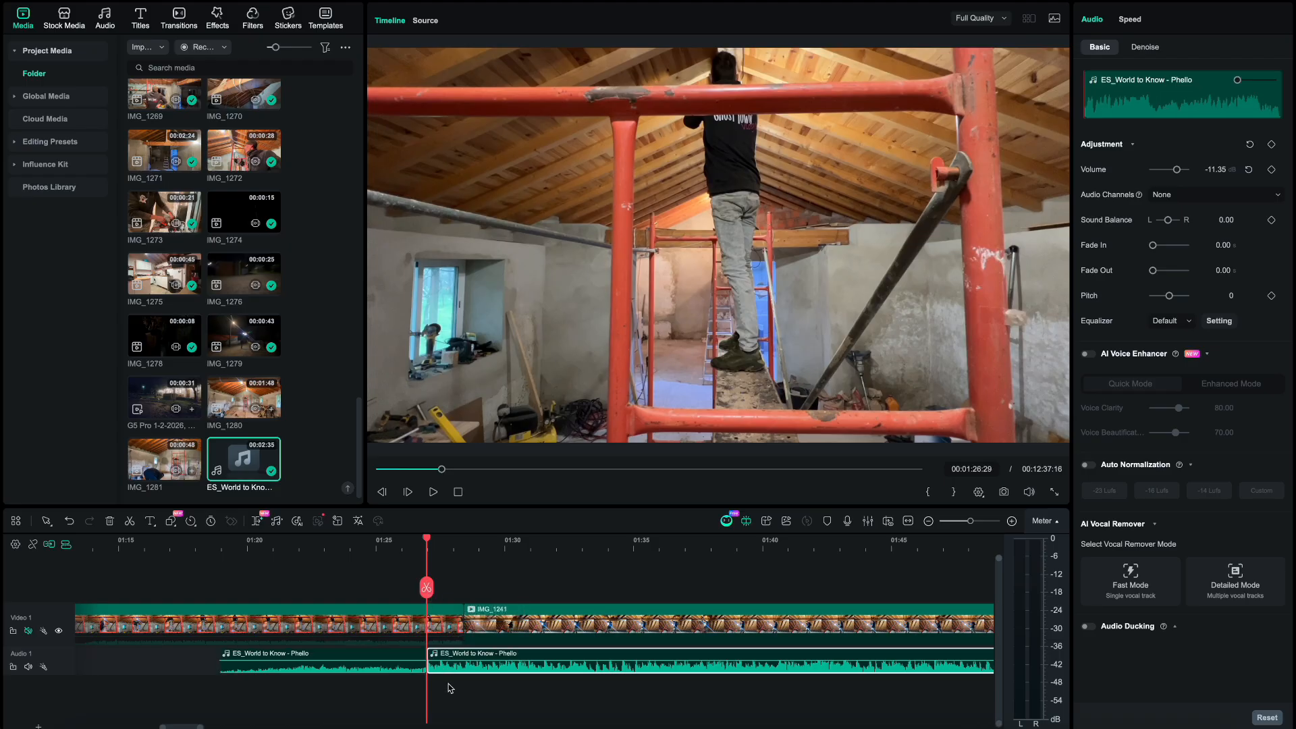
pyautogui.moveTo(443, 670); pyautogui.dragTo(481, 672)
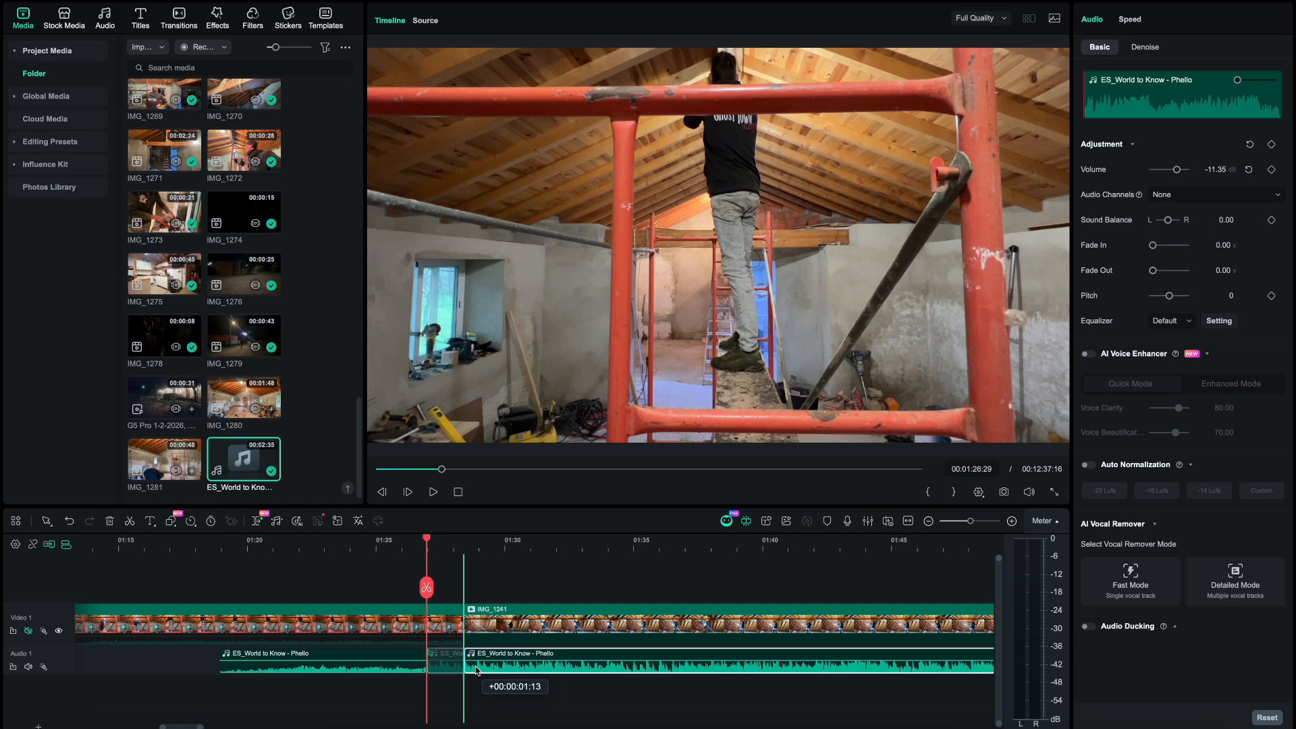
pyautogui.moveTo(477, 670); pyautogui.dragTo(477, 670)
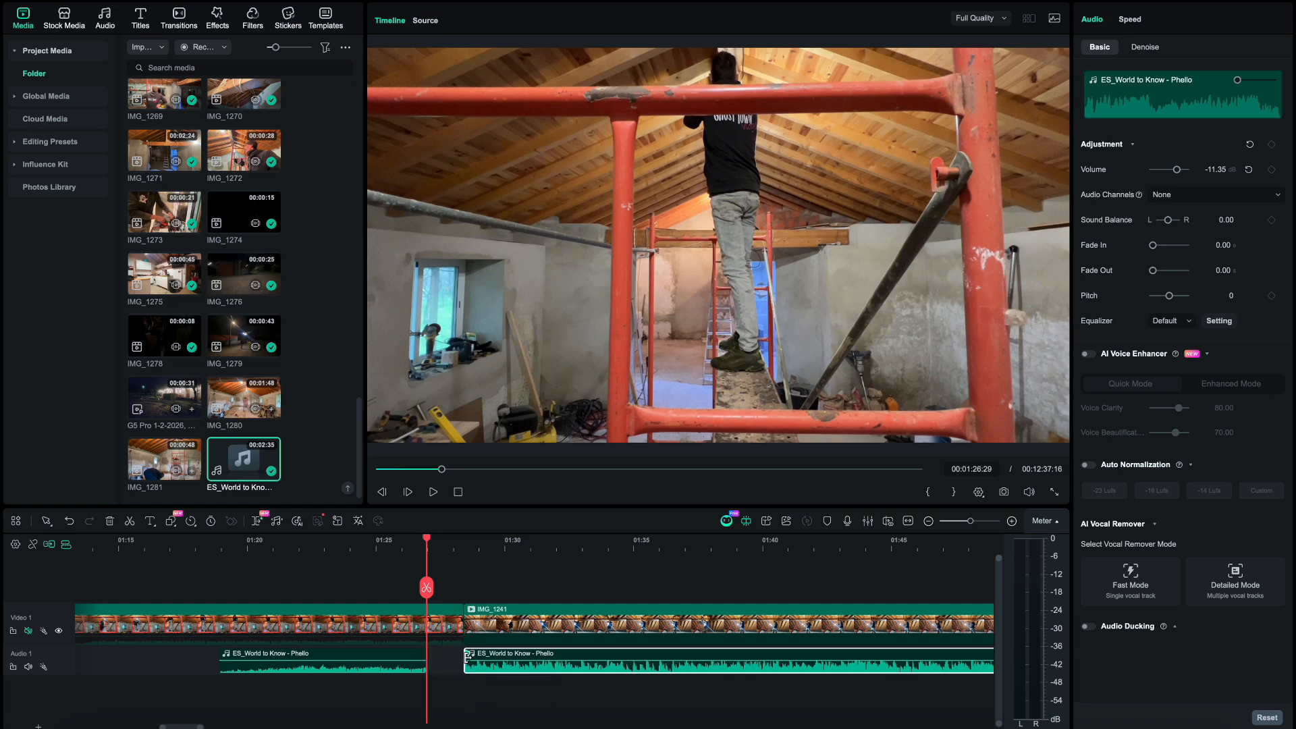
# - Delete the first music part and extend the remaining part's start back to 00:01:20:10
pyautogui.moveTo(414, 670)
pyautogui.mouseDown()
pyautogui.moveTo(446, 671)
pyautogui.moveTo(403, 673)
pyautogui.mouseUp()
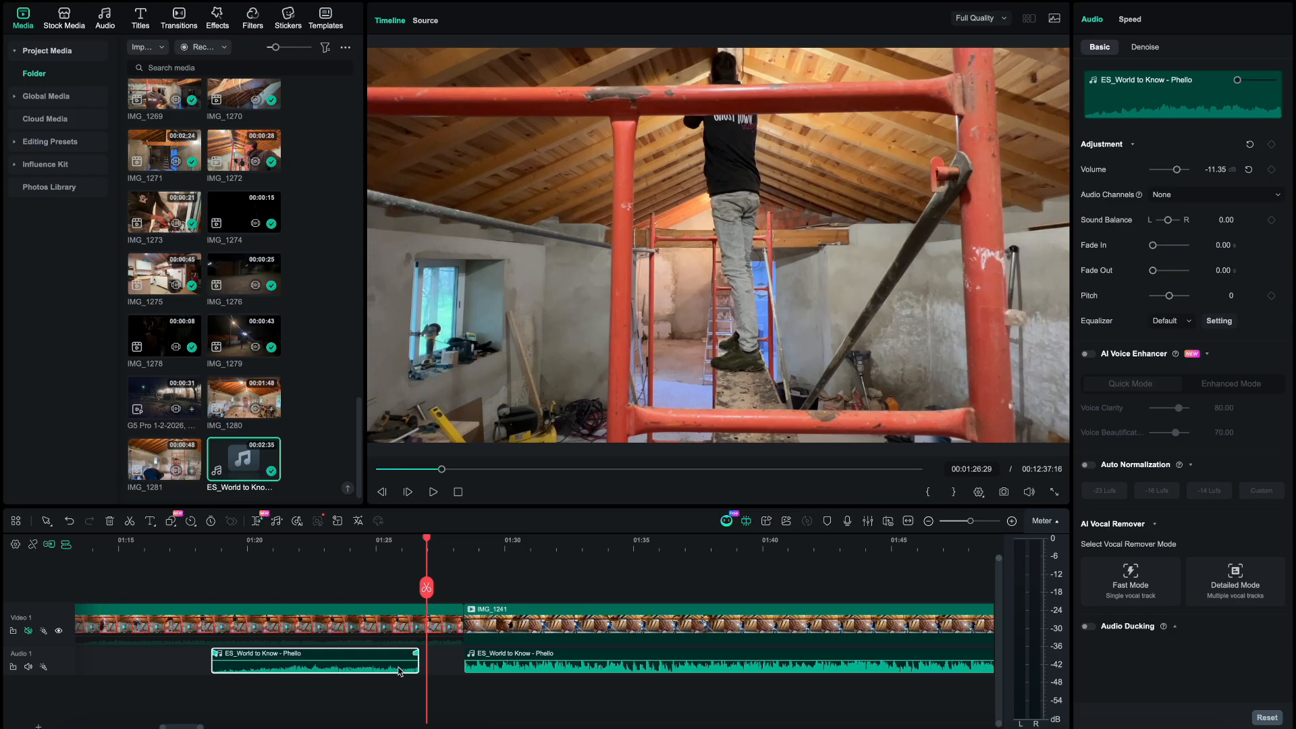
pyautogui.press('Delete')
pyautogui.click(469, 668)
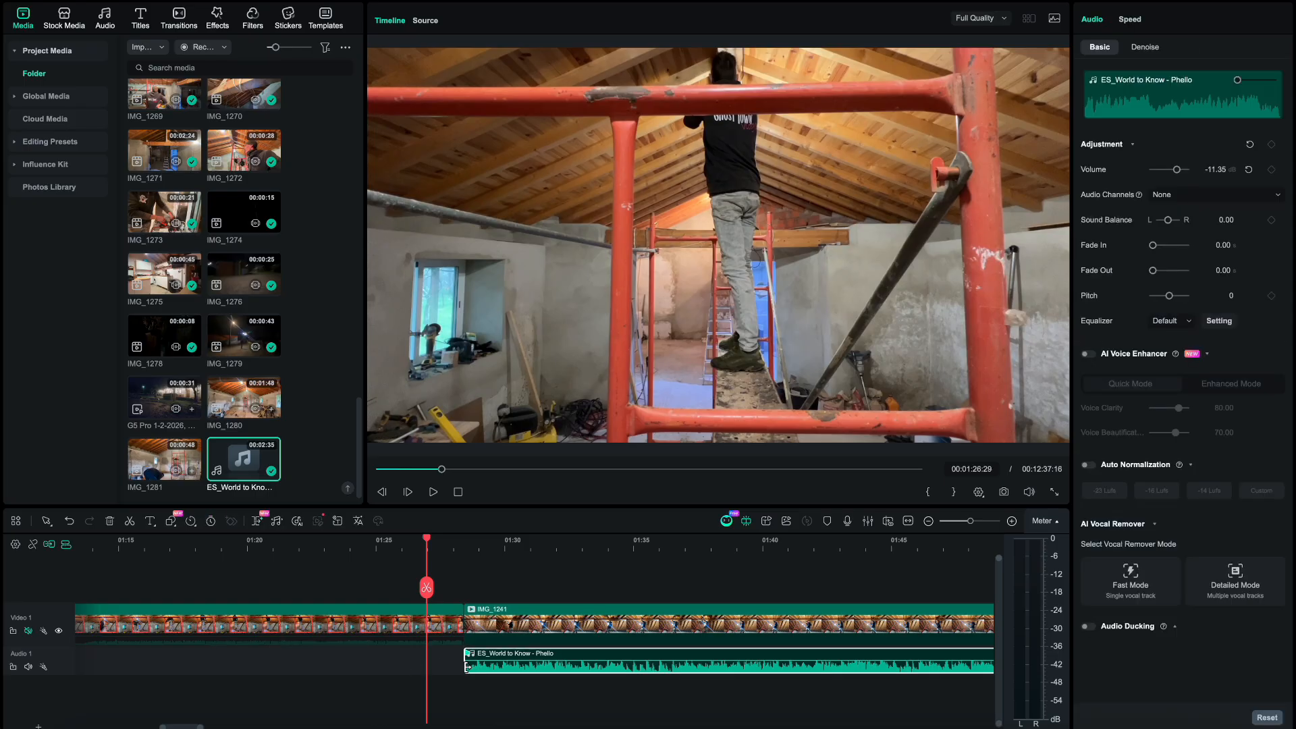
pyautogui.moveTo(465, 667); pyautogui.dragTo(257, 663)
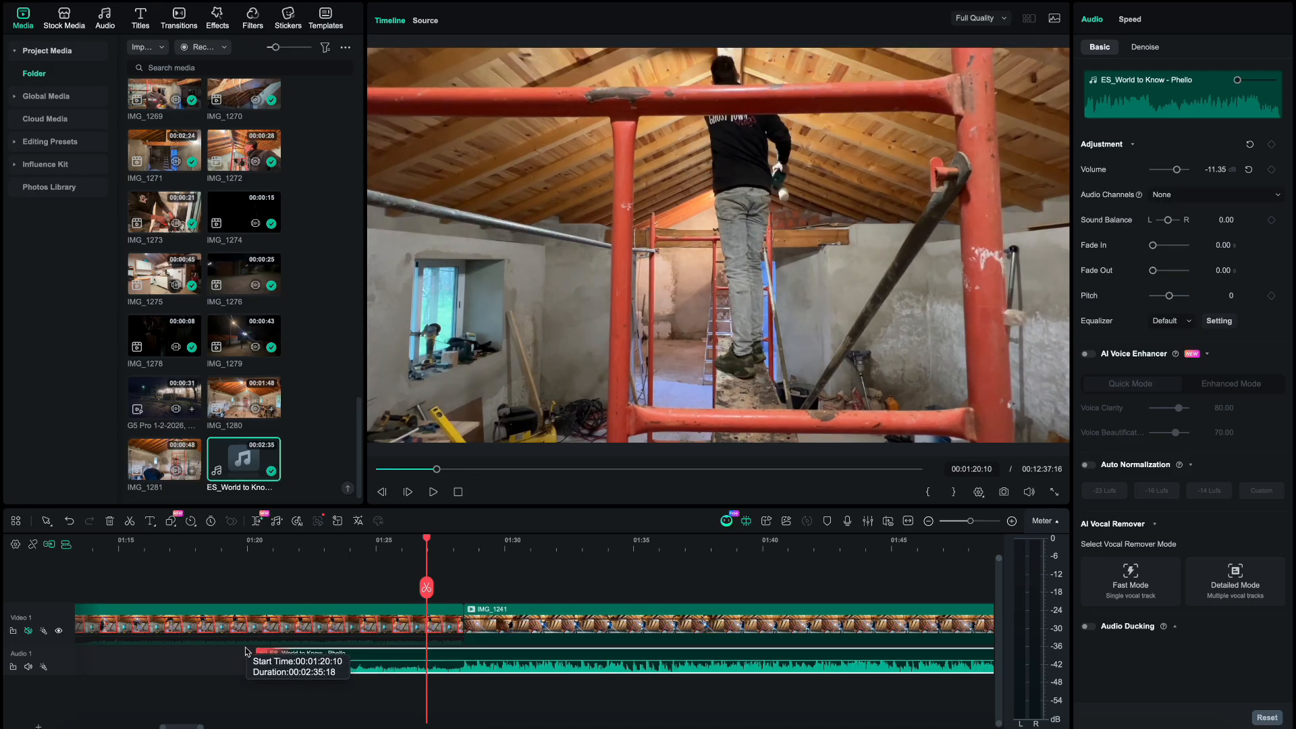
# - Play back the realigned music from 00:01:19:23, stopping at 00:01:27:06 just before the cut to IMG_1241
pyautogui.click(242, 545)
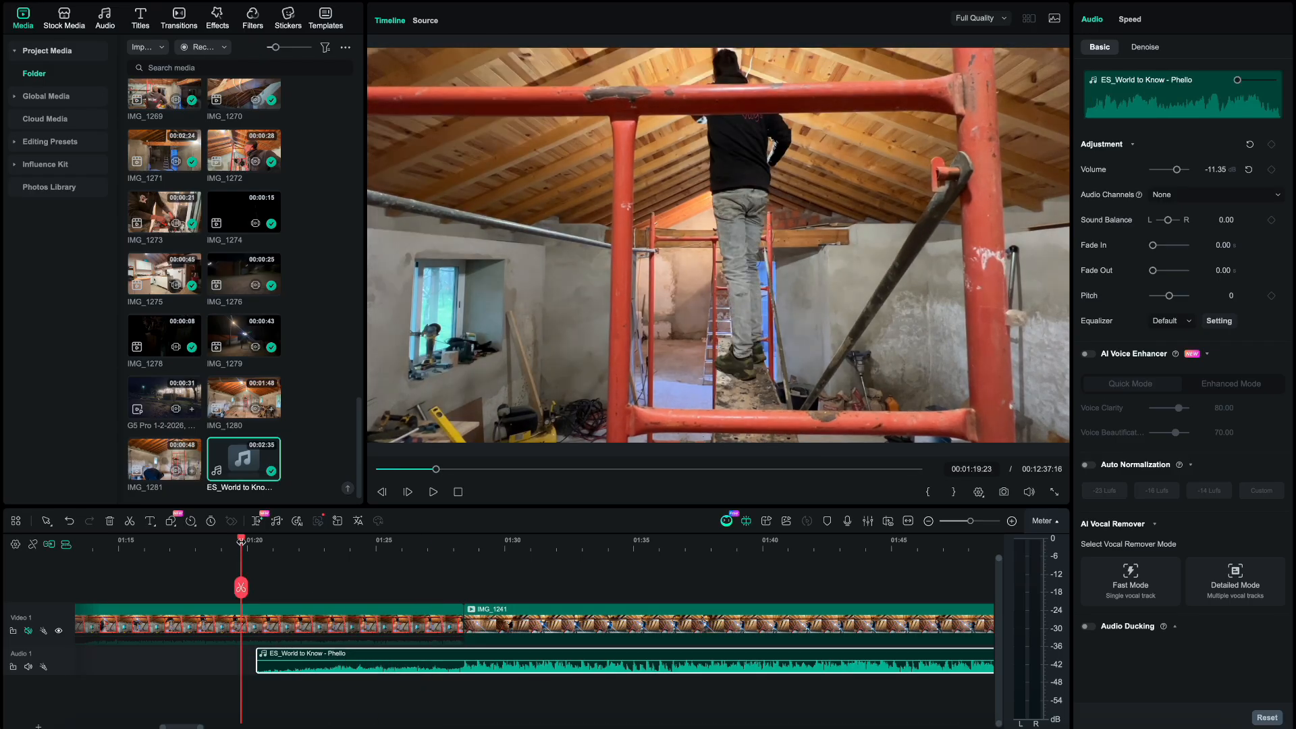
pyautogui.press('space')
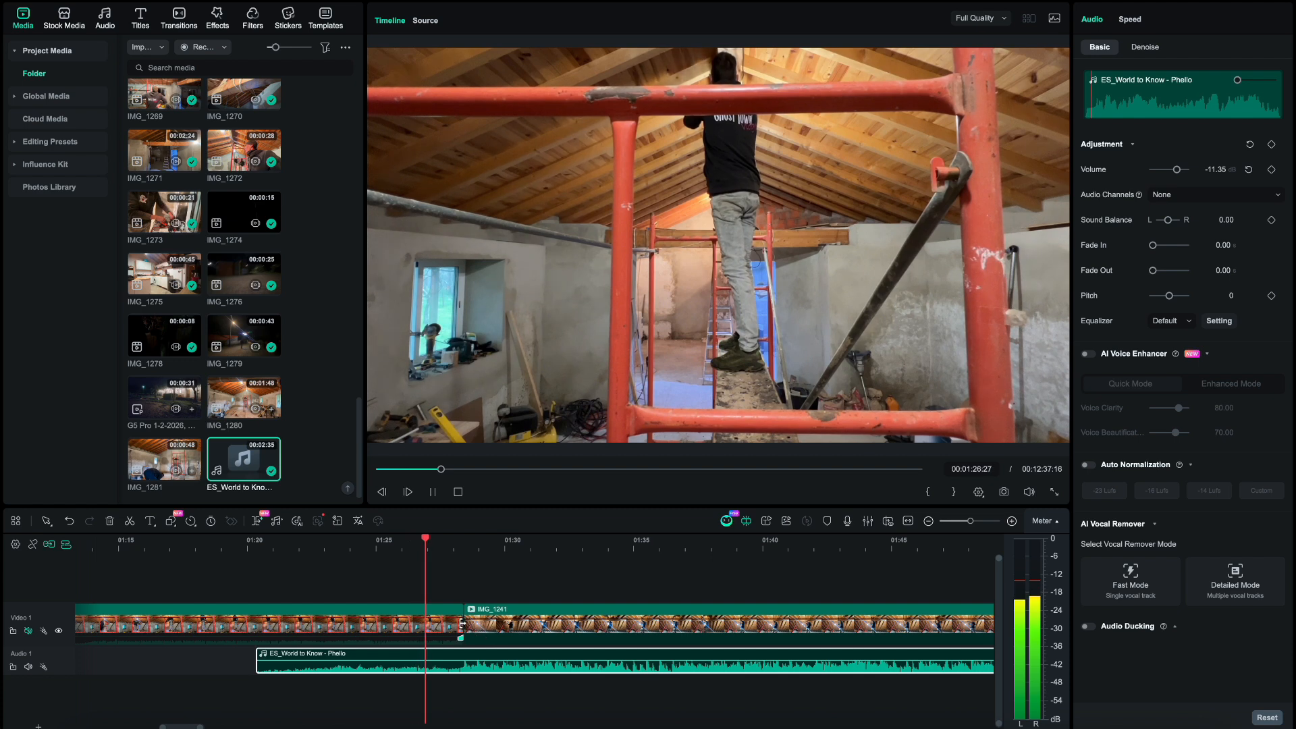
pyautogui.press('space')
# - Select the IMG_1239 clip and unmute the Video 1 track
pyautogui.click(386, 629)
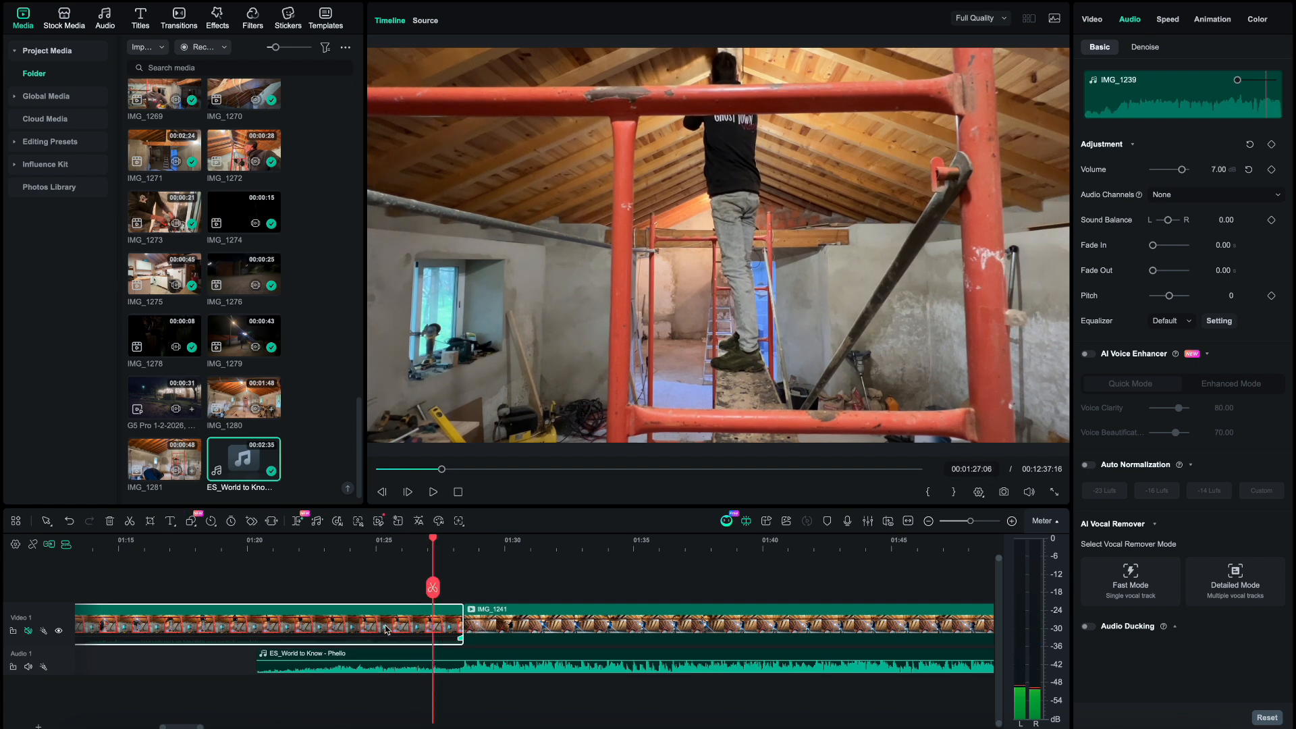
pyautogui.click(27, 631)
pyautogui.hscroll(-4, 240, 661)
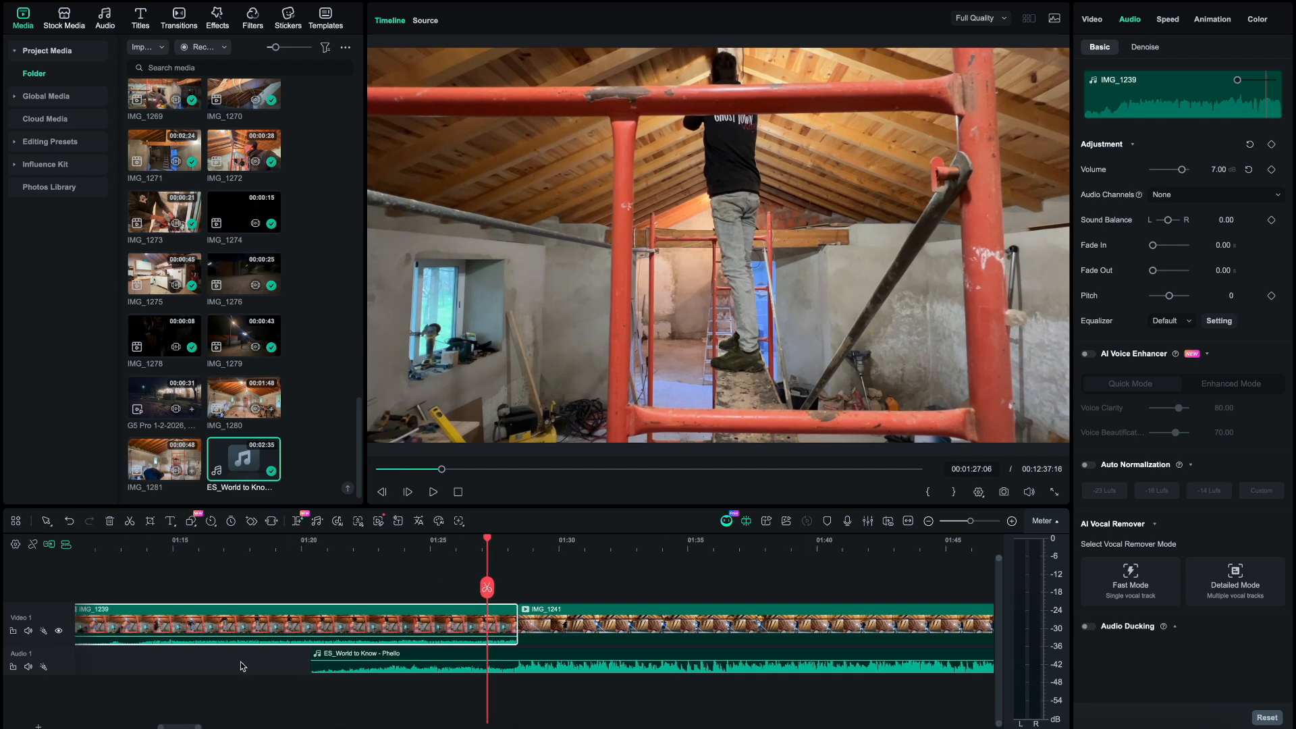
pyautogui.scroll(-3, 240, 666)
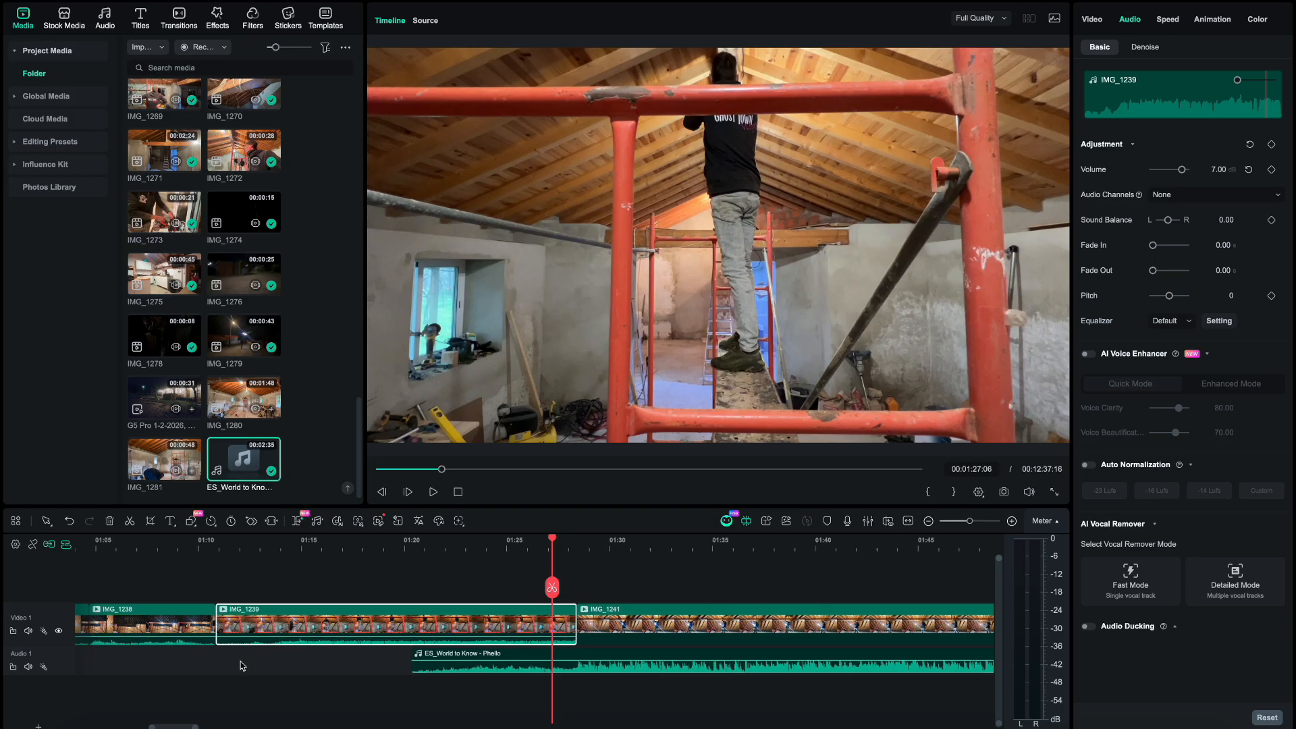
# - Play back part of IMG_1239 with the music and give the clip's audio a 7.63-second fade-out
pyautogui.click(268, 540)
pyautogui.press('space')
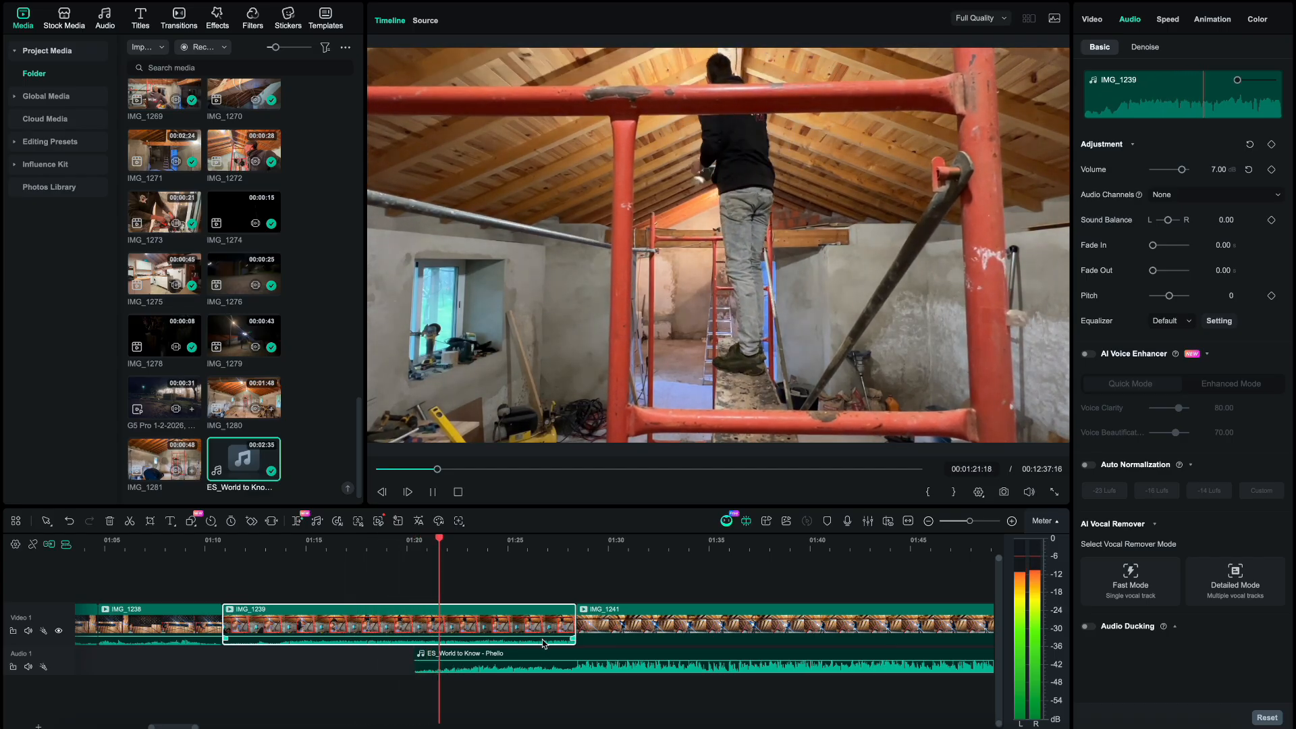
pyautogui.press('space')
pyautogui.moveTo(572, 637); pyautogui.dragTo(569, 636)
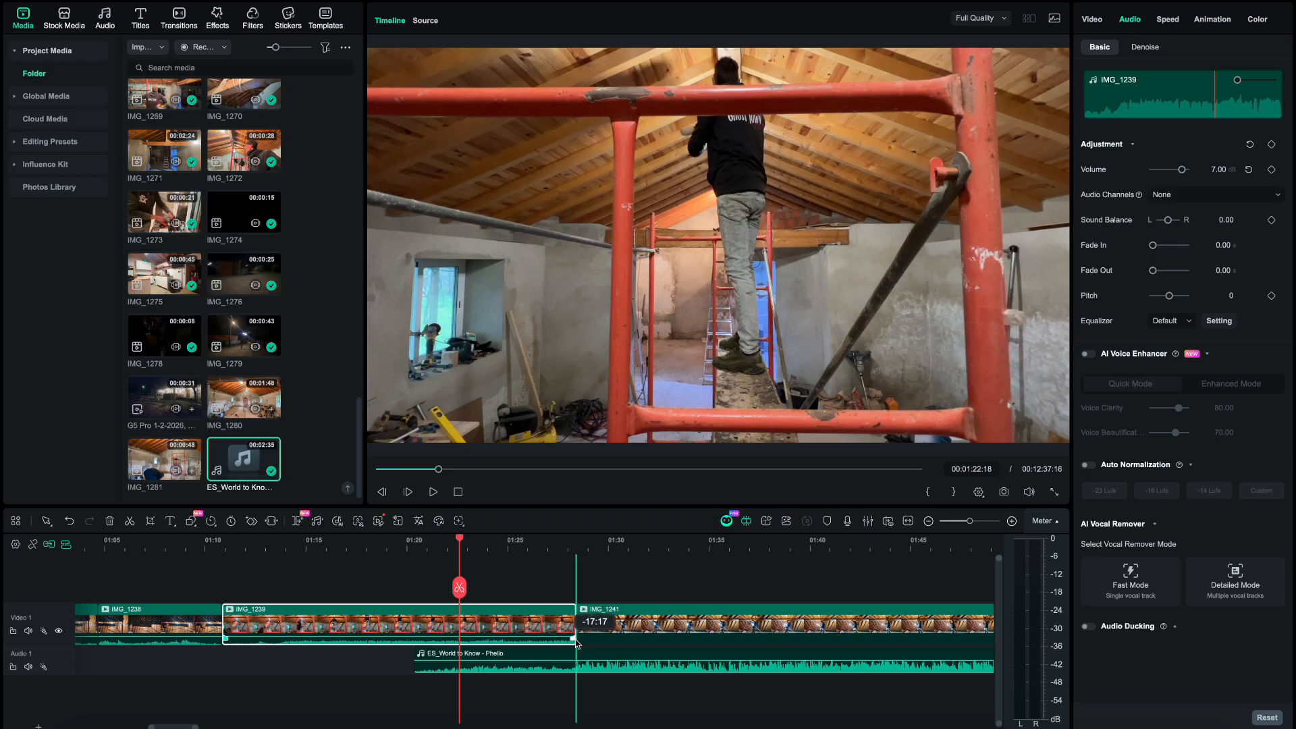
pyautogui.moveTo(537, 638); pyautogui.dragTo(422, 638)
# - Play back the IMG_1239 fade-out under the music from 00:01:19:09, stopping inside IMG_1241 at 00:01:31:14
pyautogui.press('space')
pyautogui.press('space')
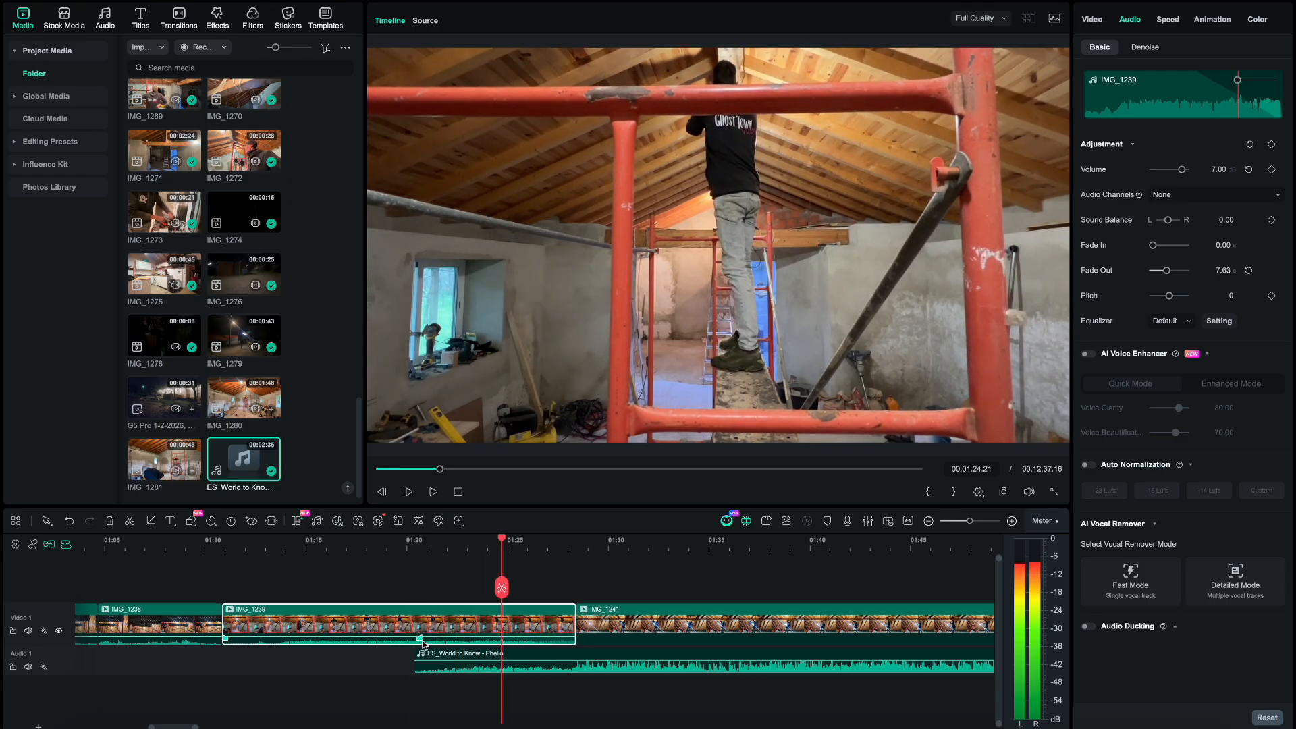
pyautogui.click(392, 545)
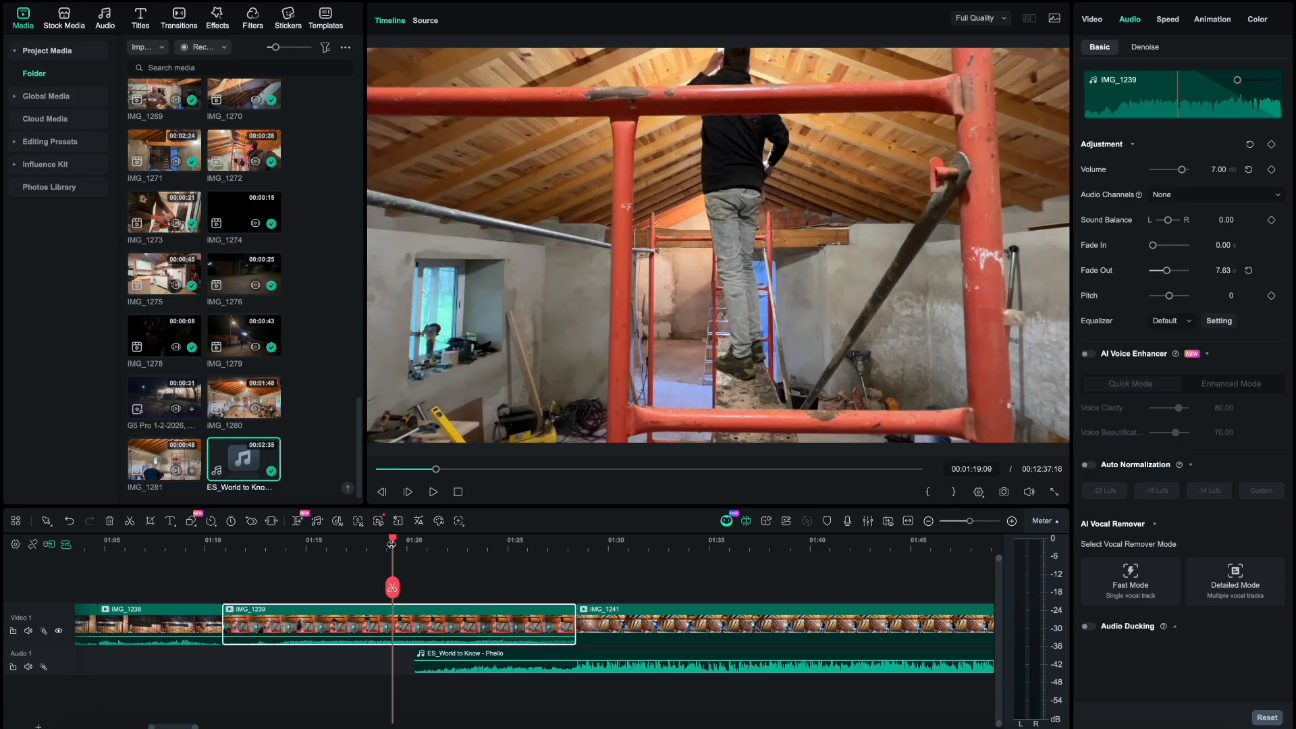
pyautogui.press('space')
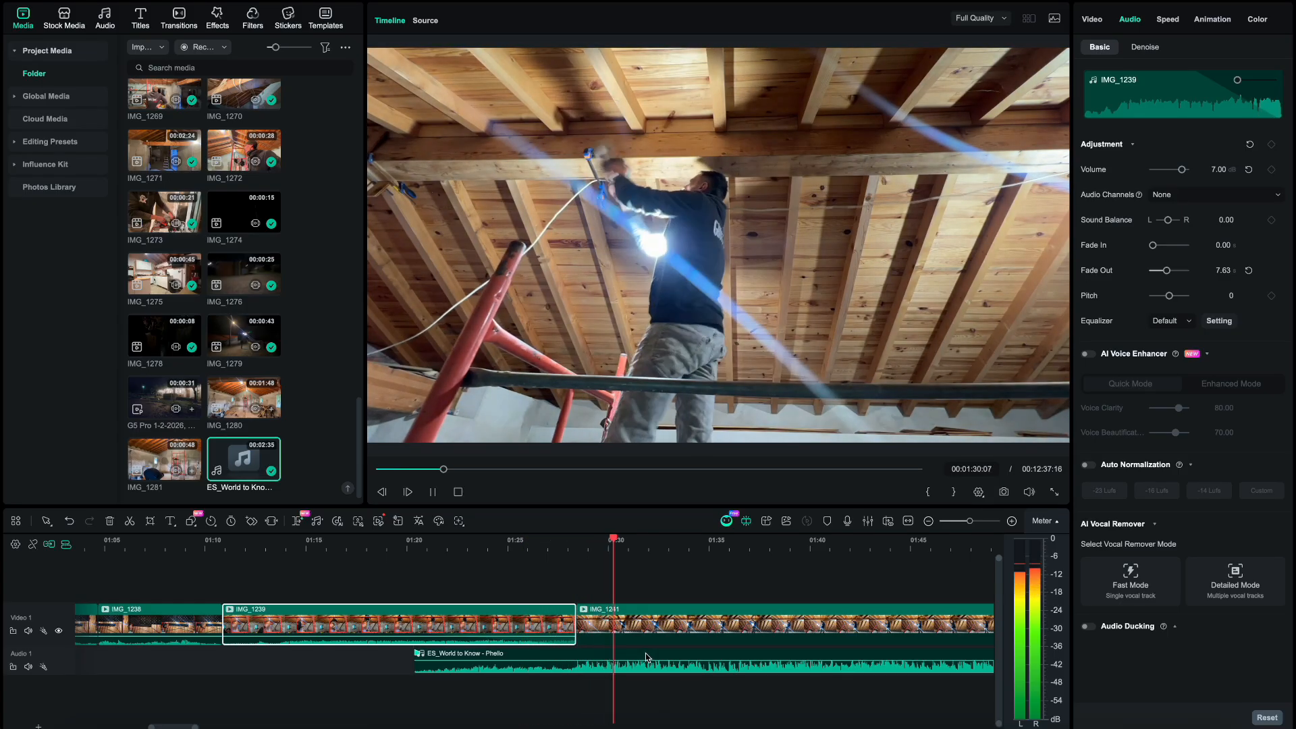
pyautogui.hscroll(5, 628, 665)
pyautogui.press('space')
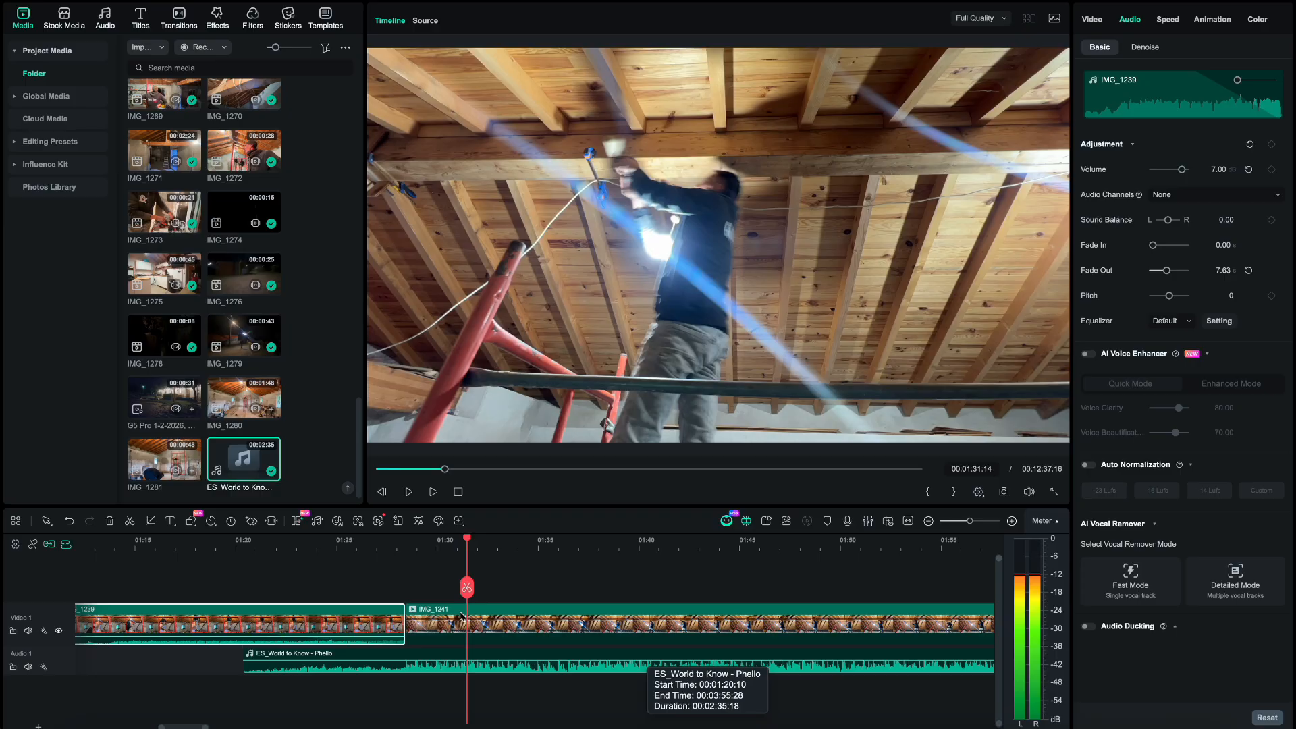
# - Play from 00:01:27:17 to 00:01:30:00 and trim the start of the IMG_1241 clip up to that point
pyautogui.click(387, 547)
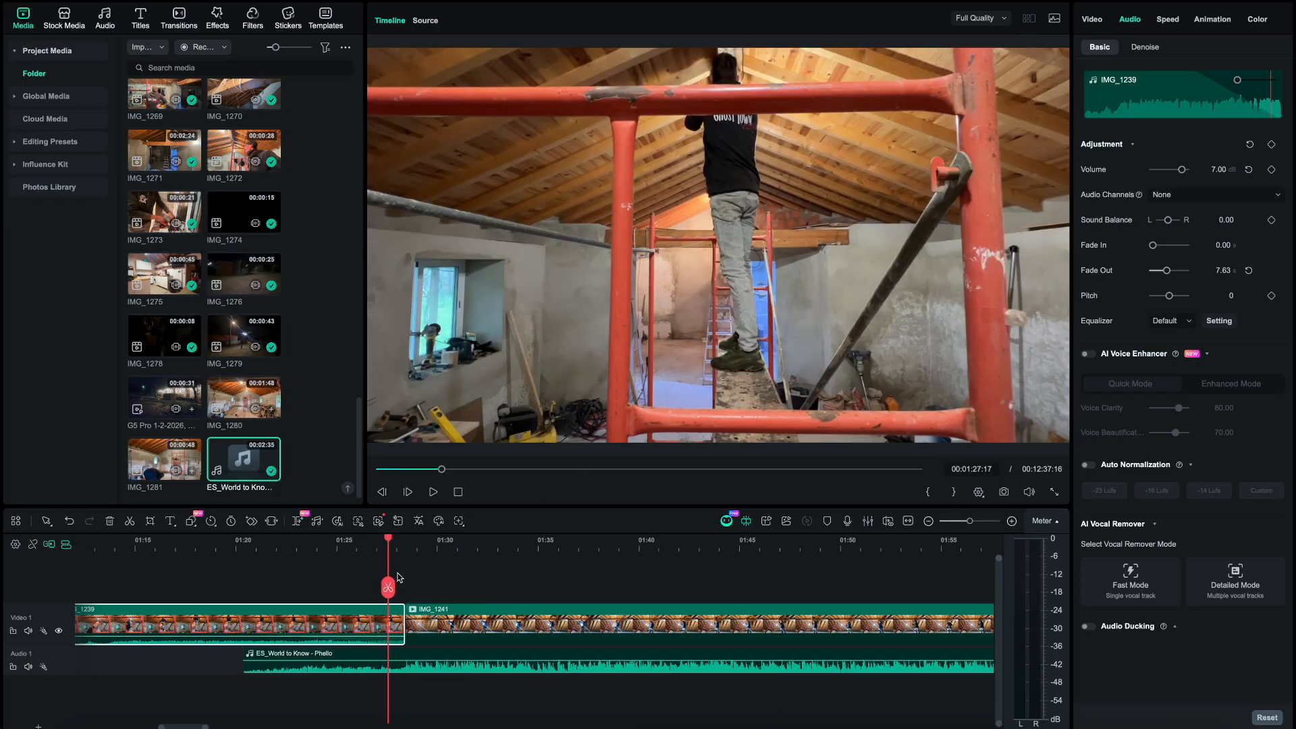
pyautogui.press('space')
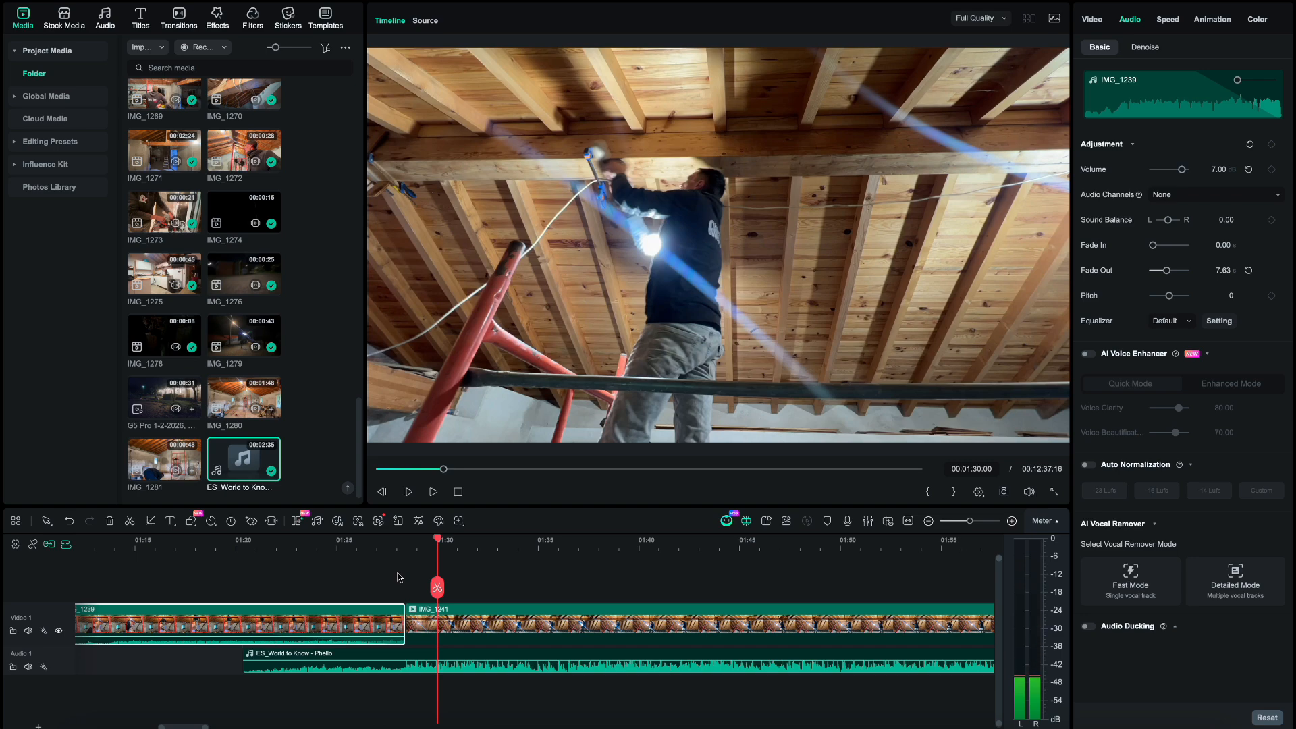
pyautogui.click(471, 626)
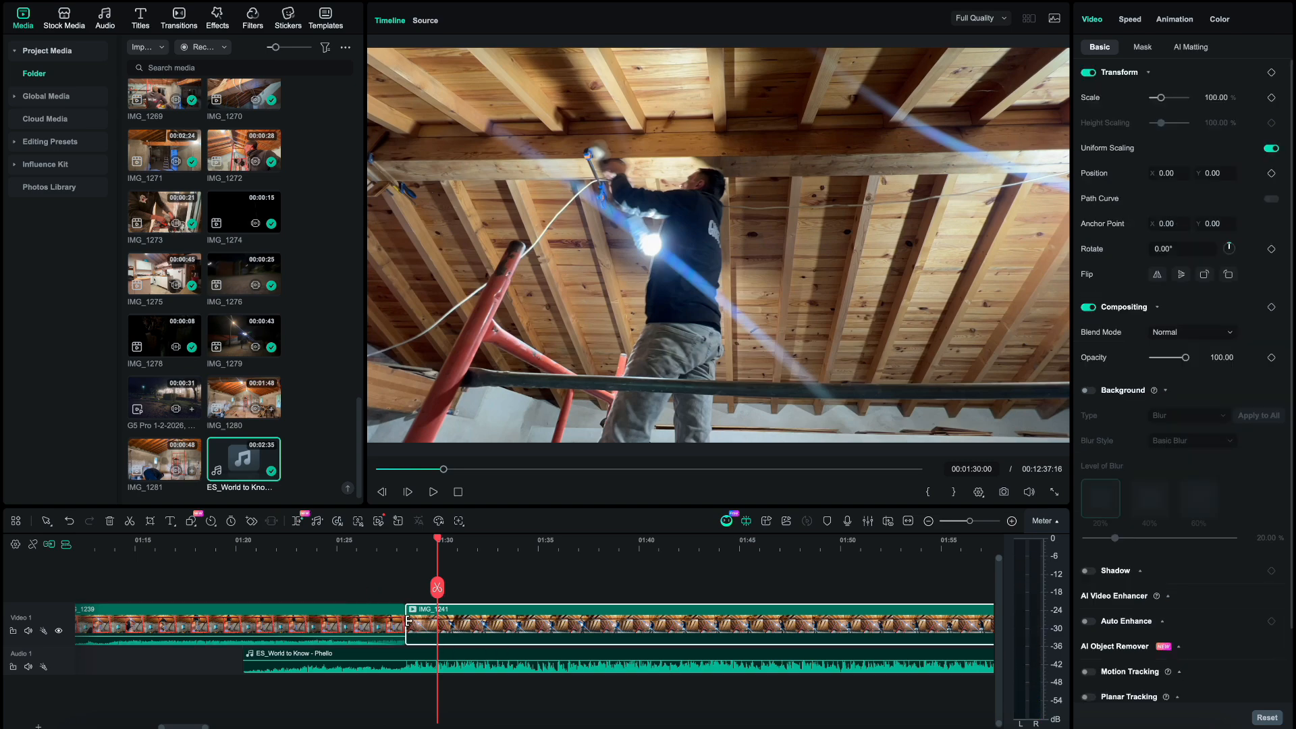
pyautogui.moveTo(407, 620); pyautogui.dragTo(438, 625)
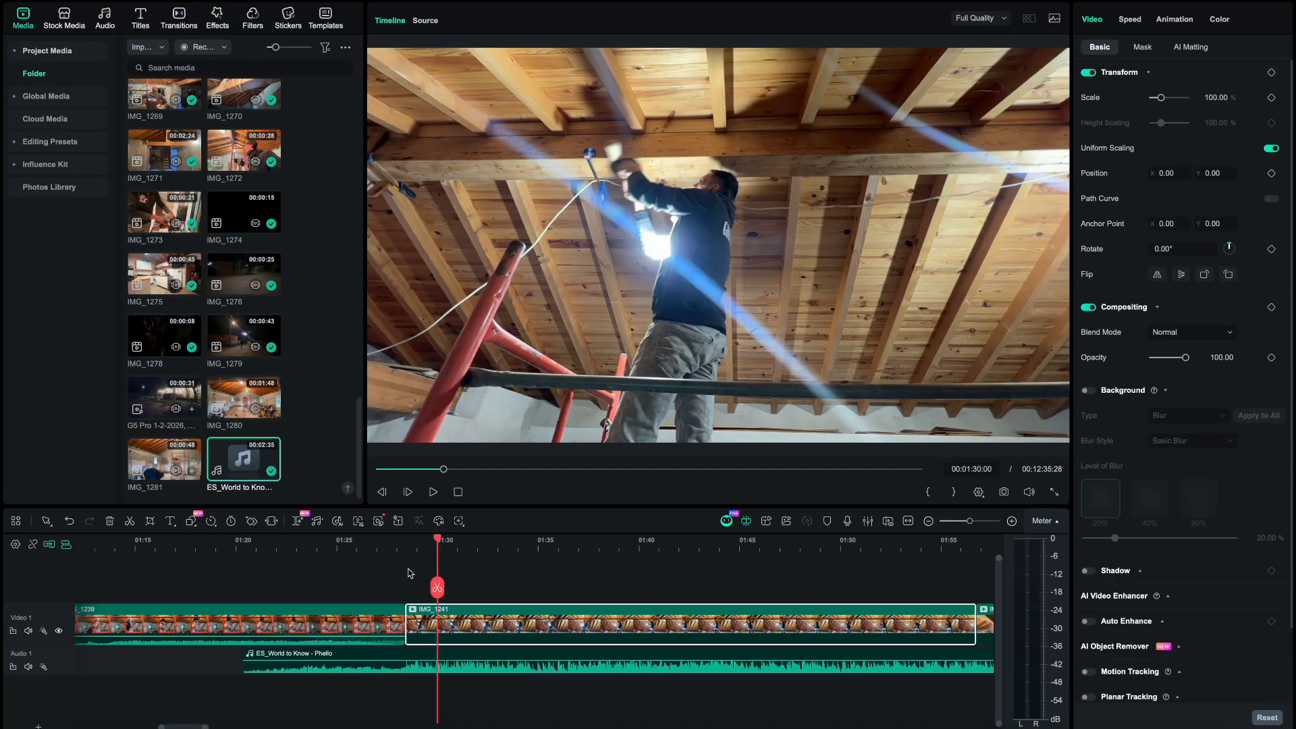
# - Play back the trimmed cut from IMG_1239 to IMG_1241, starting at 00:01:23:26
pyautogui.click(313, 544)
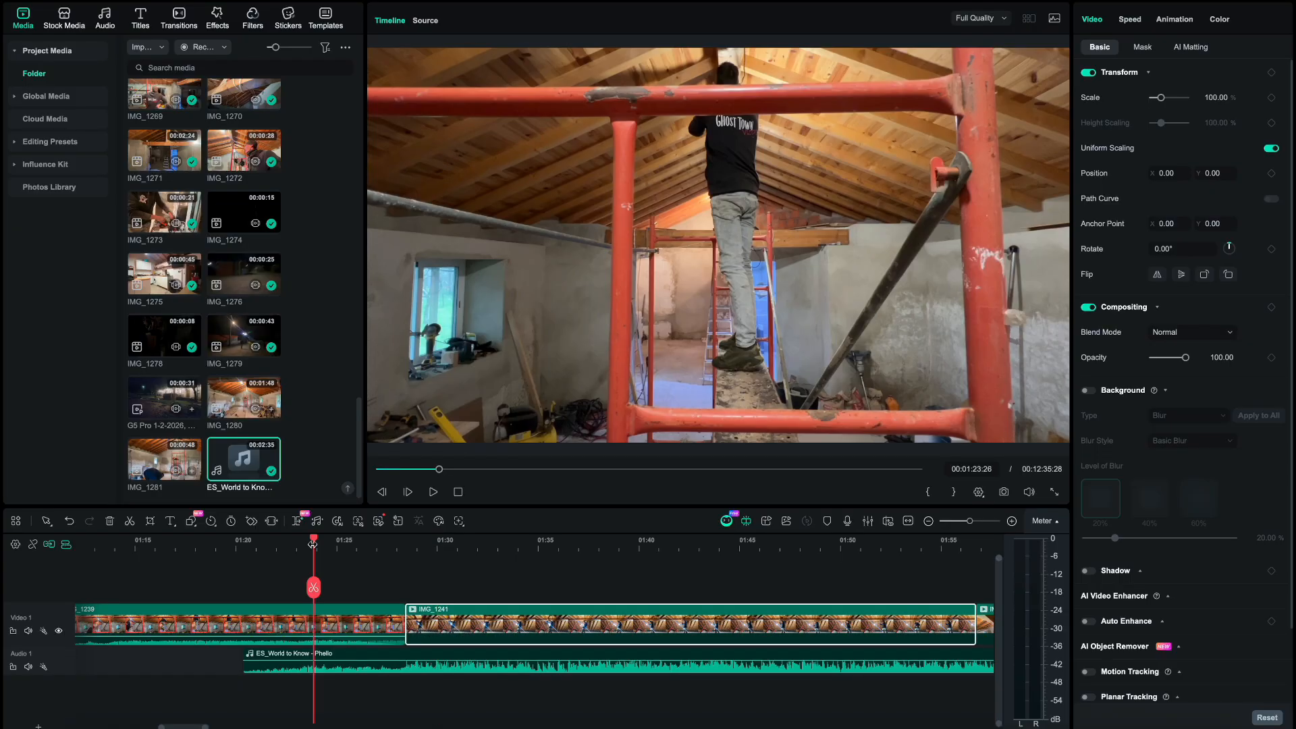
pyautogui.press('space')
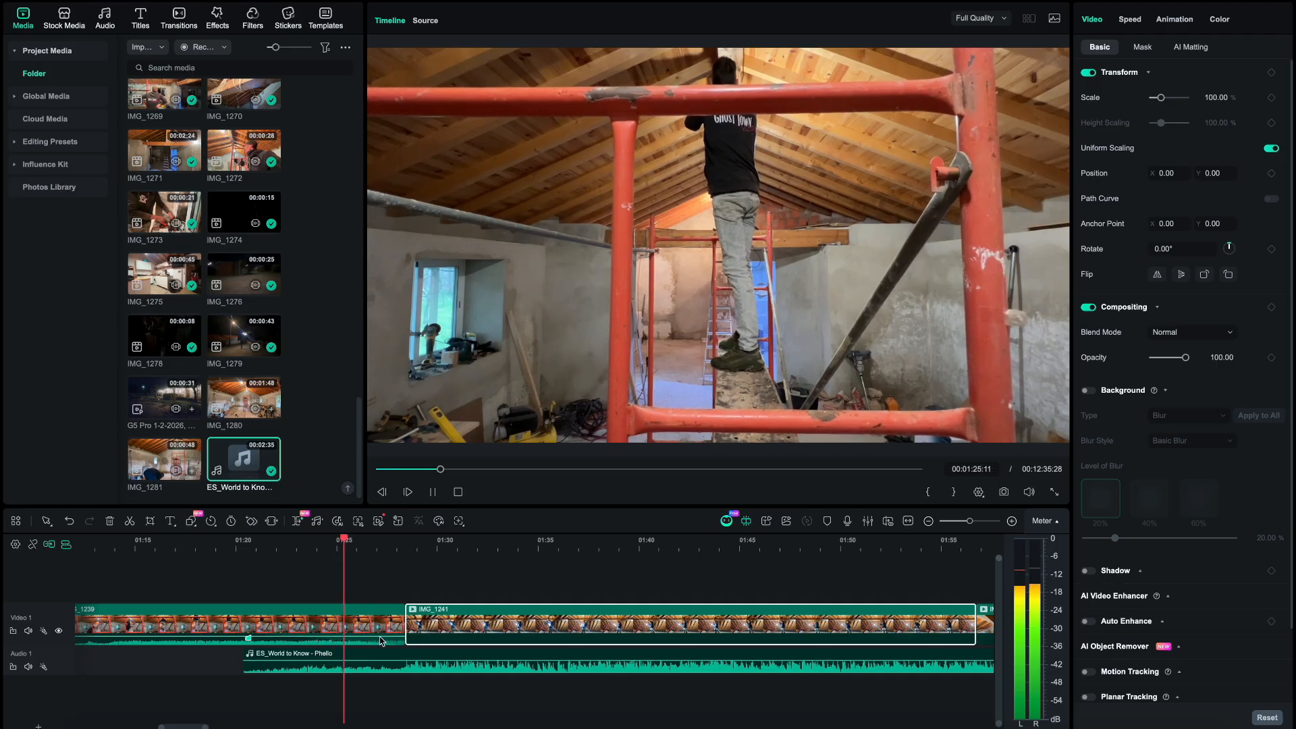
pyautogui.hscroll(1, 381, 640)
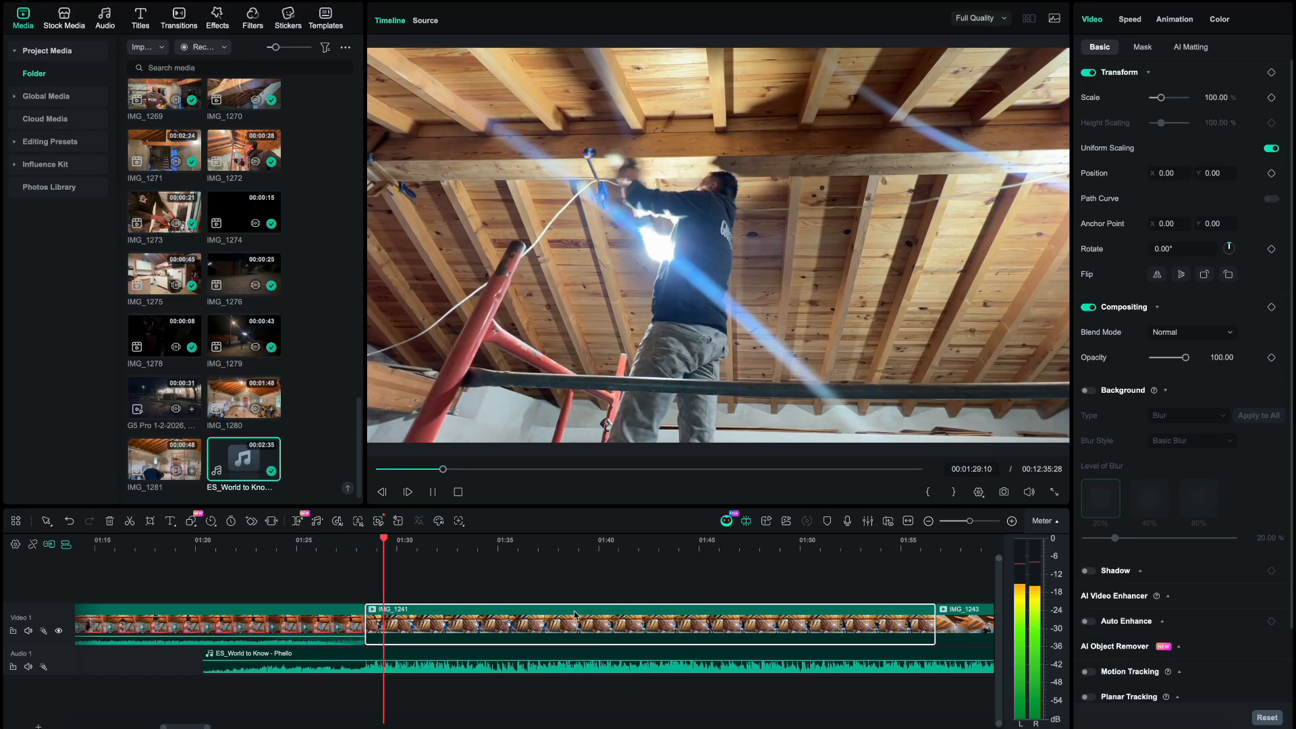
pyautogui.hscroll(1, 570, 648)
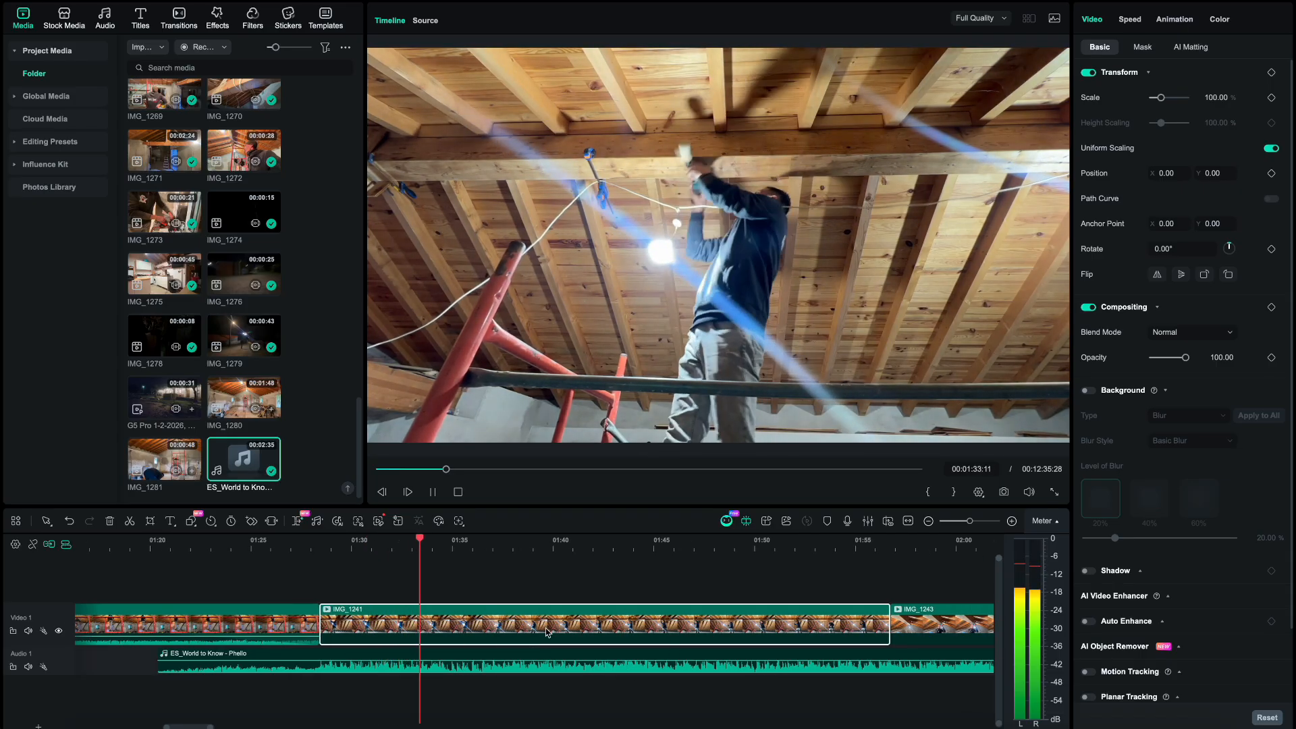
# - Lower the World to Know music clip's volume to -14.59 dB during playback
pyautogui.scroll(-2, 558, 630)
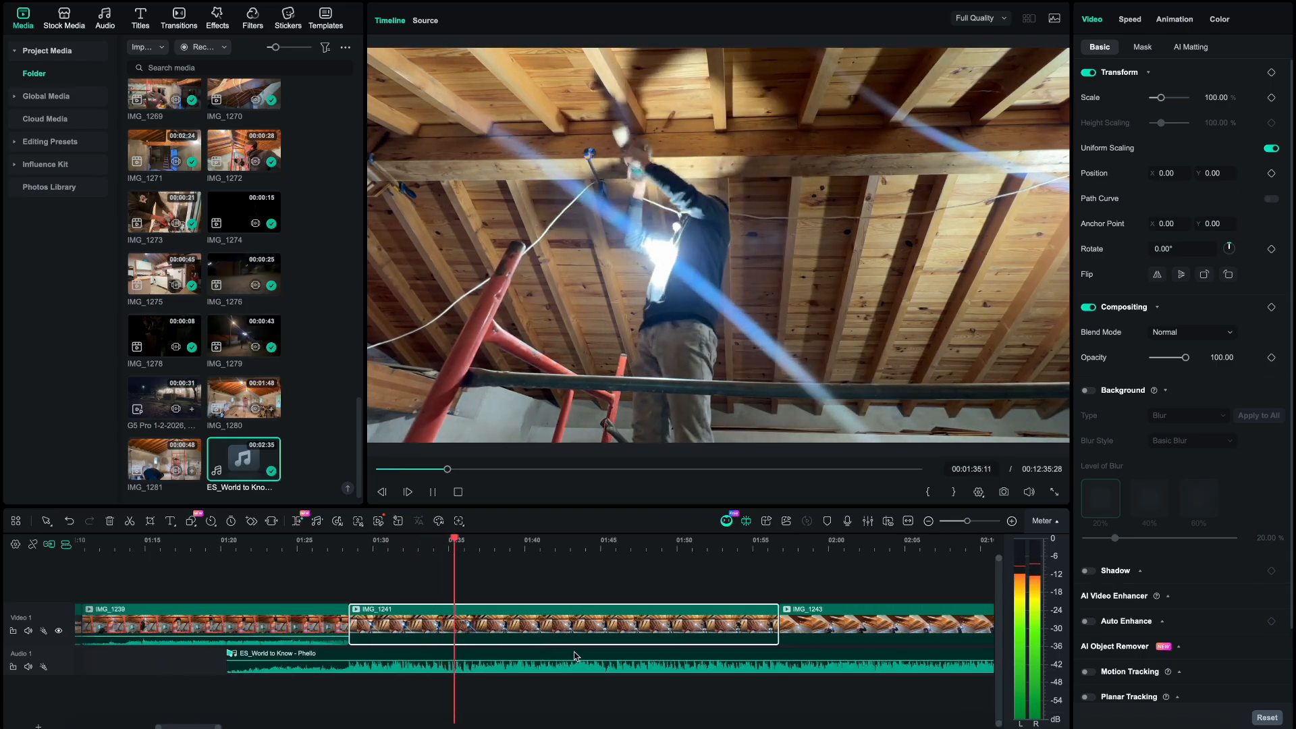
pyautogui.click(623, 657)
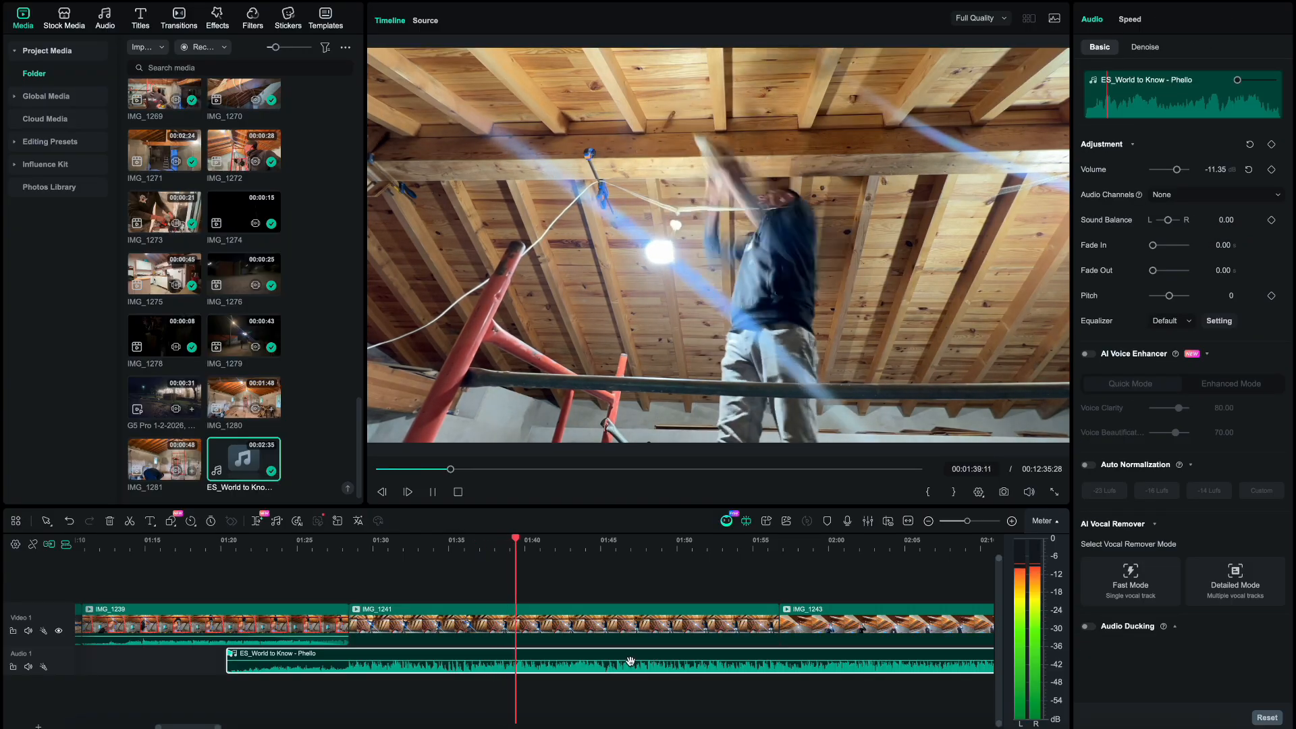
pyautogui.press('XF86AudioRaiseVolume')
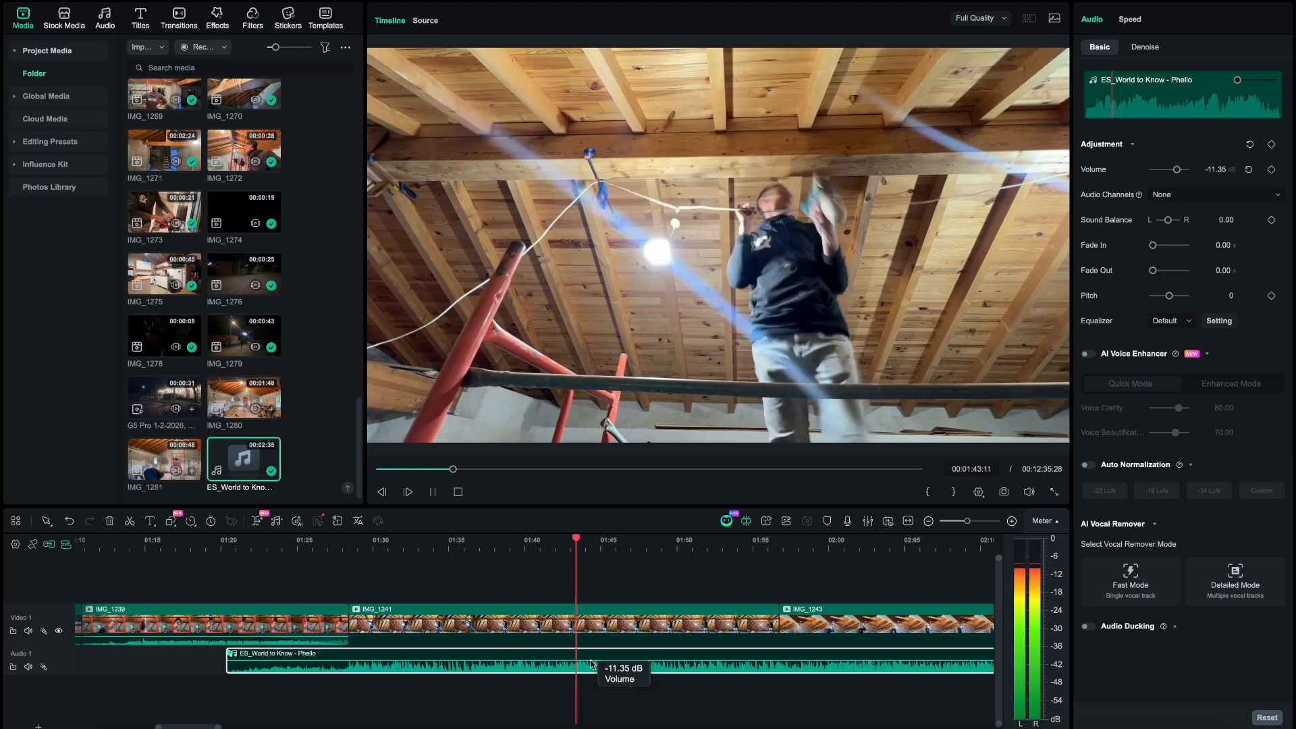
pyautogui.moveTo(592, 664); pyautogui.dragTo(592, 667)
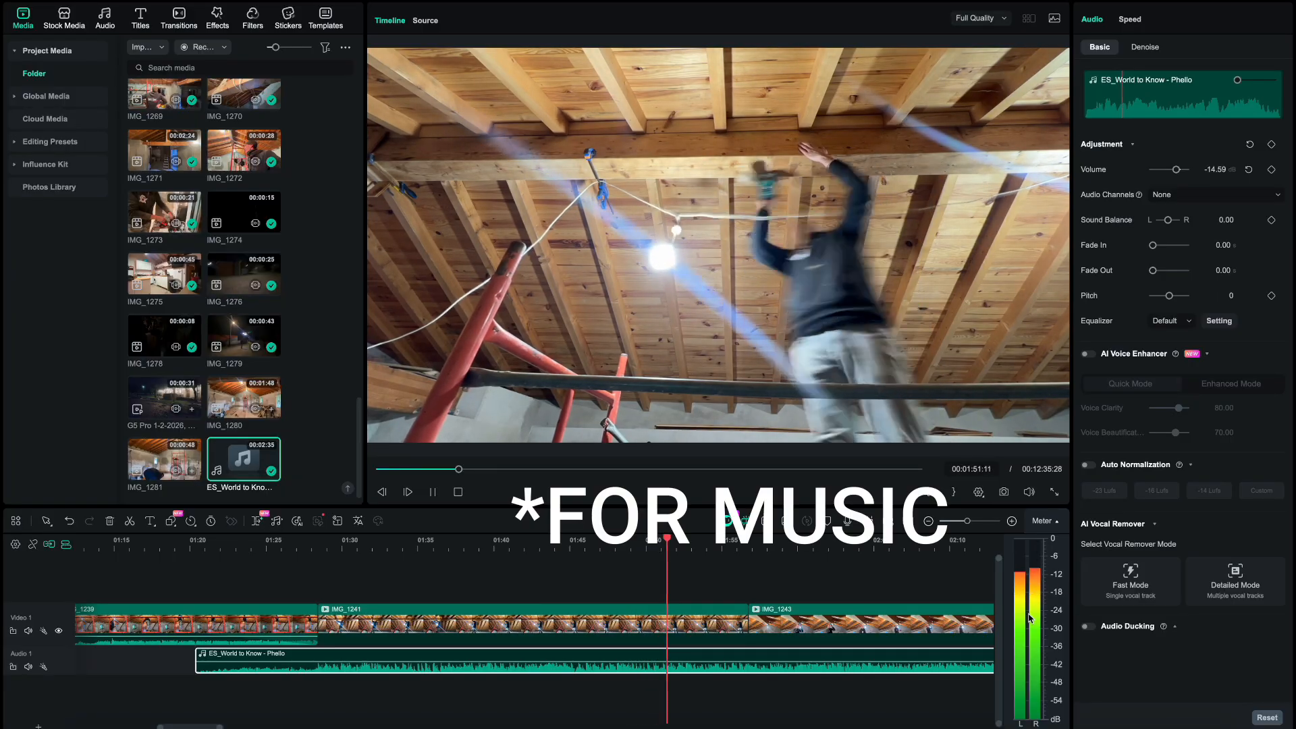
# - Play back the music up to the cut from IMG_1241 to IMG_1243, replay that cut, and stop at 00:01:57:01
pyautogui.scroll(-2, 894, 662)
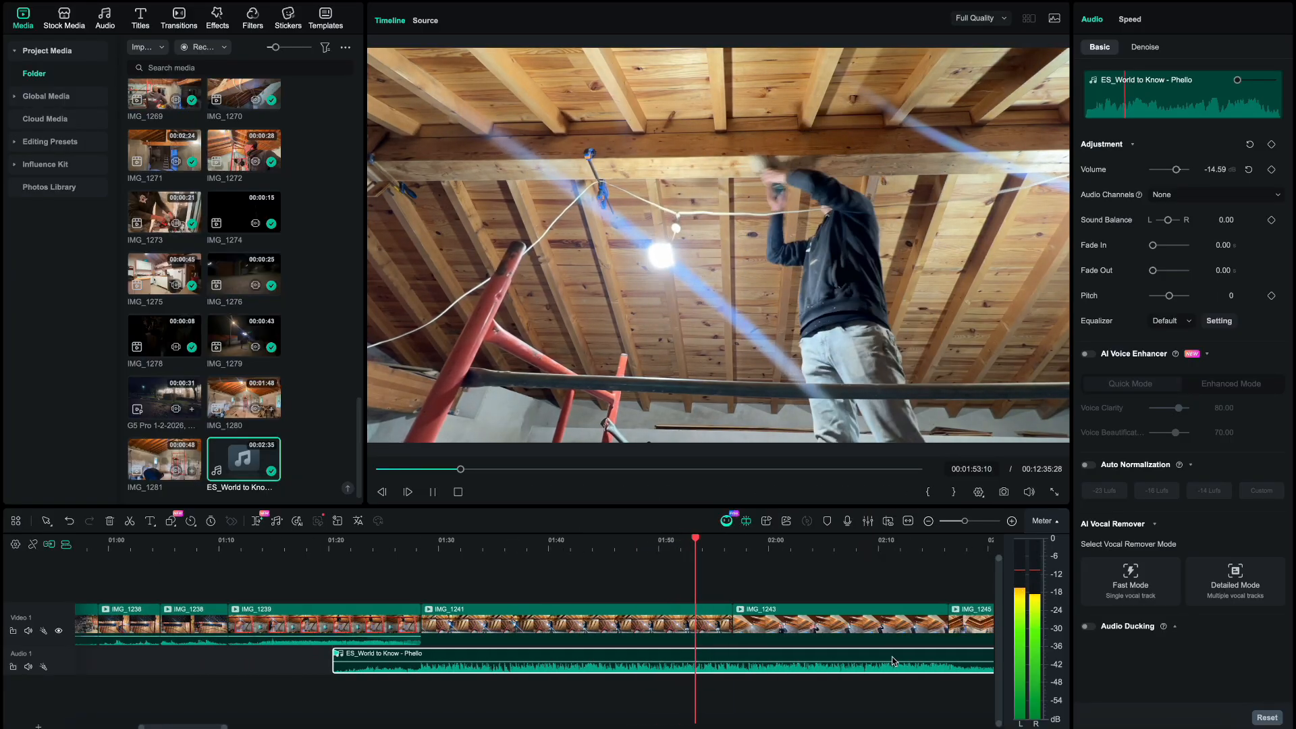
pyautogui.hscroll(-2, 893, 661)
pyautogui.hscroll(3, 893, 662)
pyautogui.hscroll(2, 893, 661)
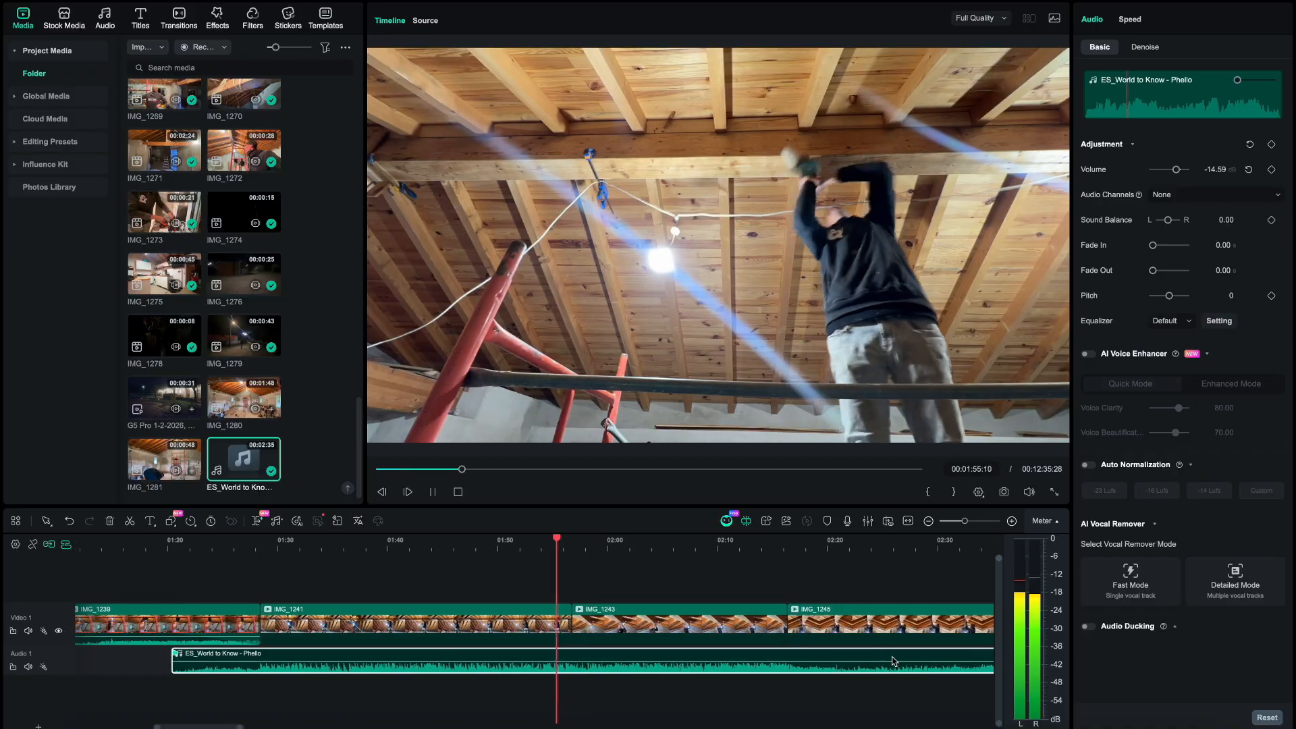
pyautogui.press('space')
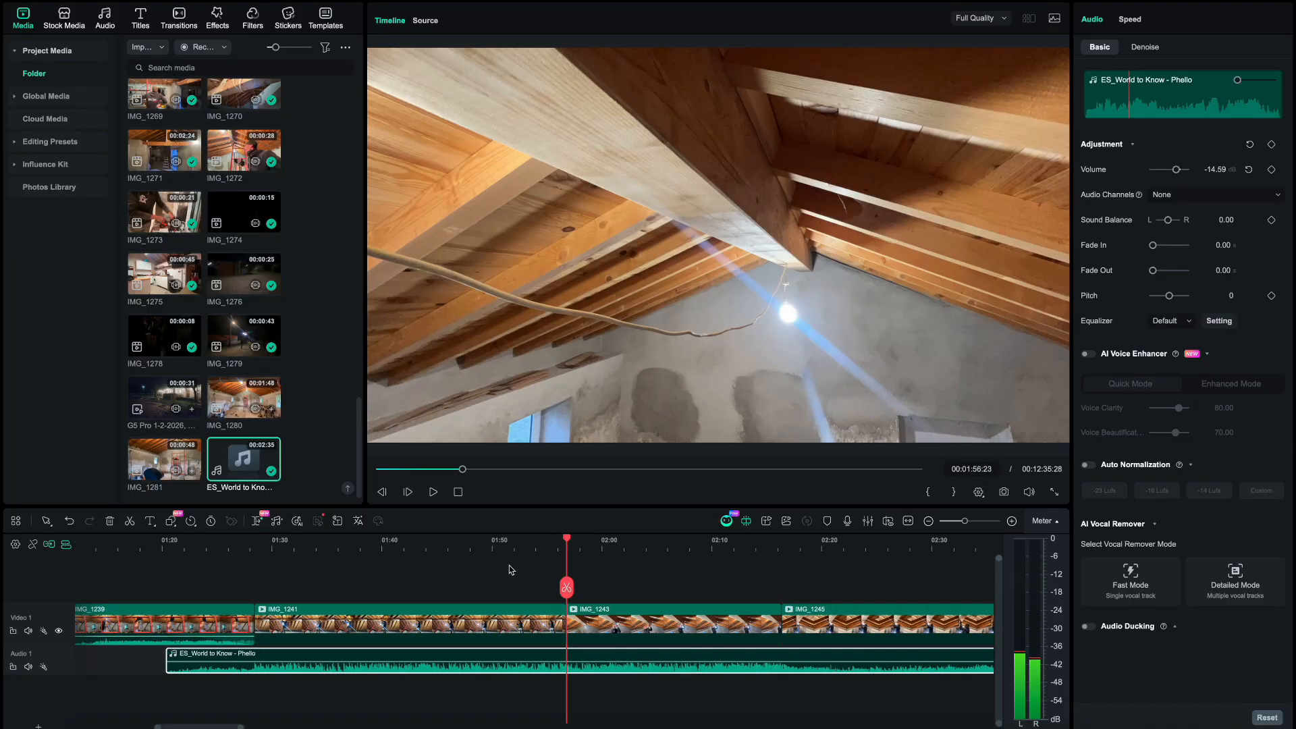
pyautogui.click(542, 544)
pyautogui.press('space')
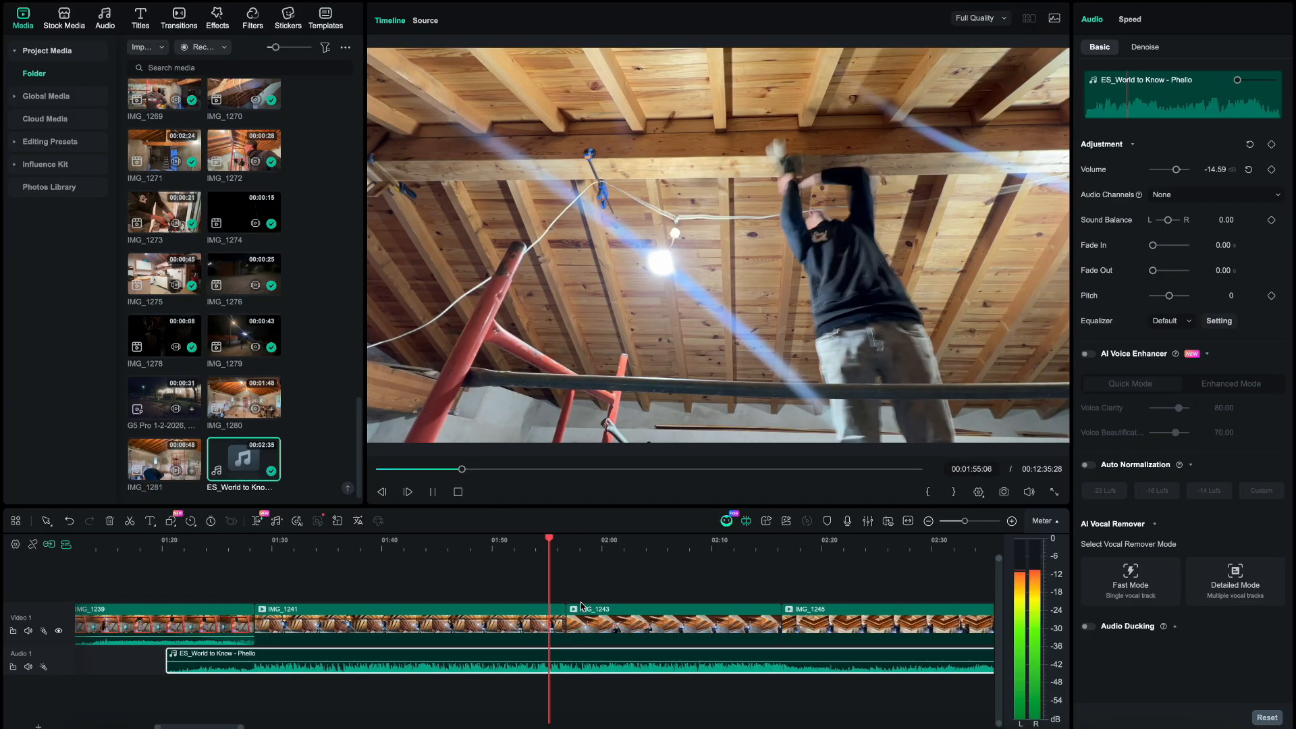
pyautogui.press('space')
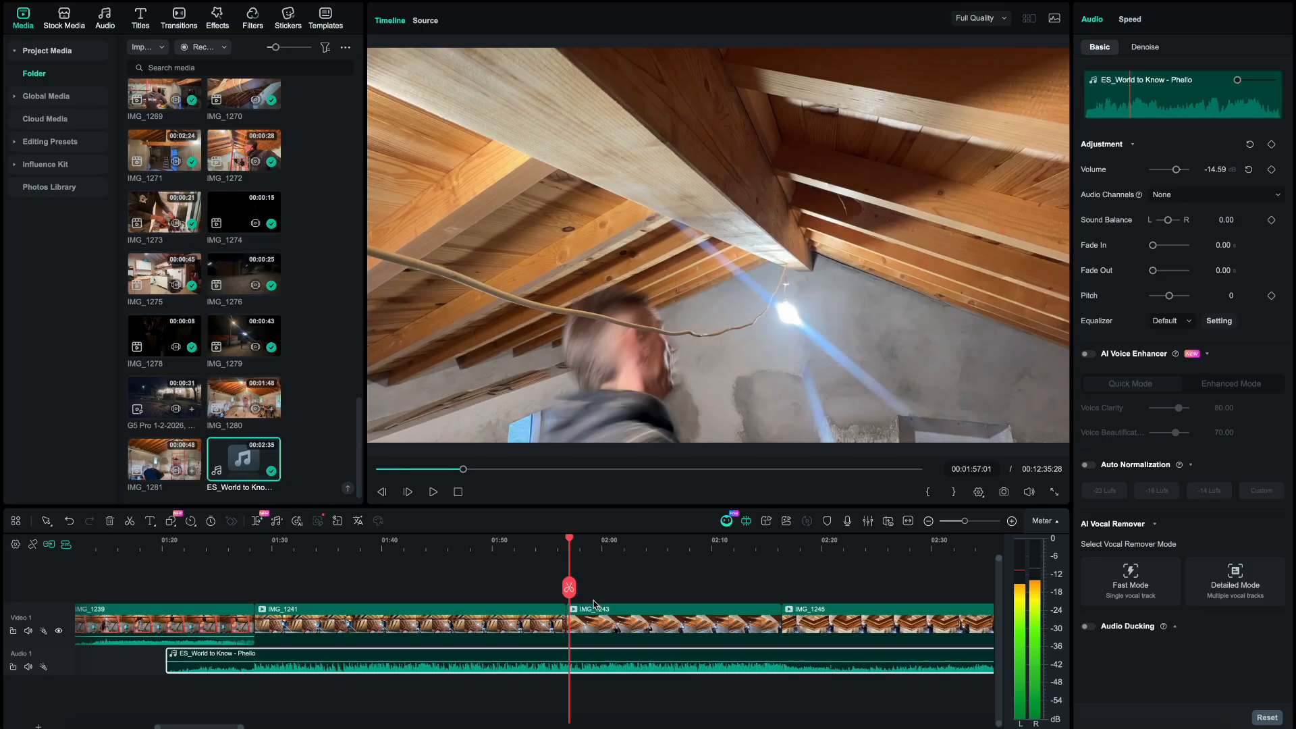
# - Find the action's start in IMG_1243 at 00:01:57:28 and trim the clip's beginning up to it
pyautogui.moveTo(571, 545); pyautogui.dragTo(560, 544)
pyautogui.moveTo(565, 544); pyautogui.dragTo(580, 549)
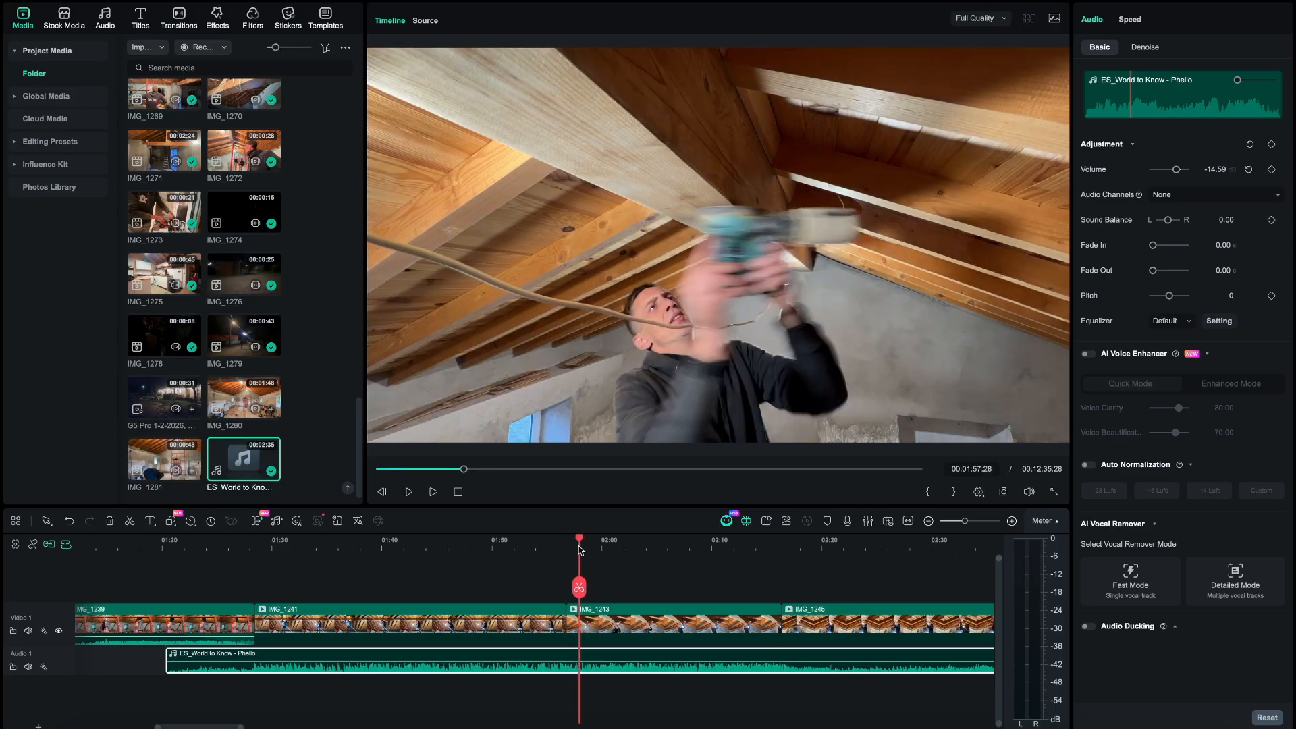
pyautogui.click(568, 626)
pyautogui.moveTo(569, 626); pyautogui.dragTo(579, 630)
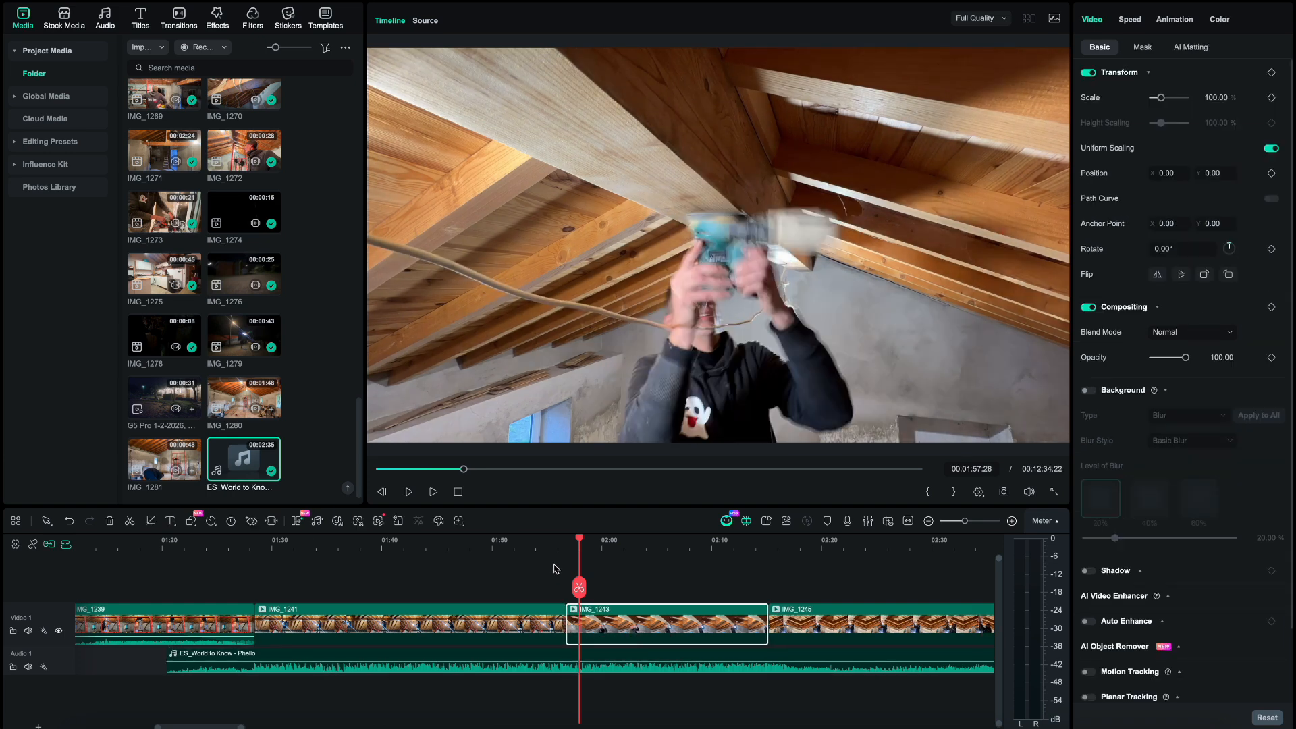
# - Trim the end of the IMG_1241 clip back to 00:01:56:03
pyautogui.moveTo(555, 544); pyautogui.dragTo(555, 545)
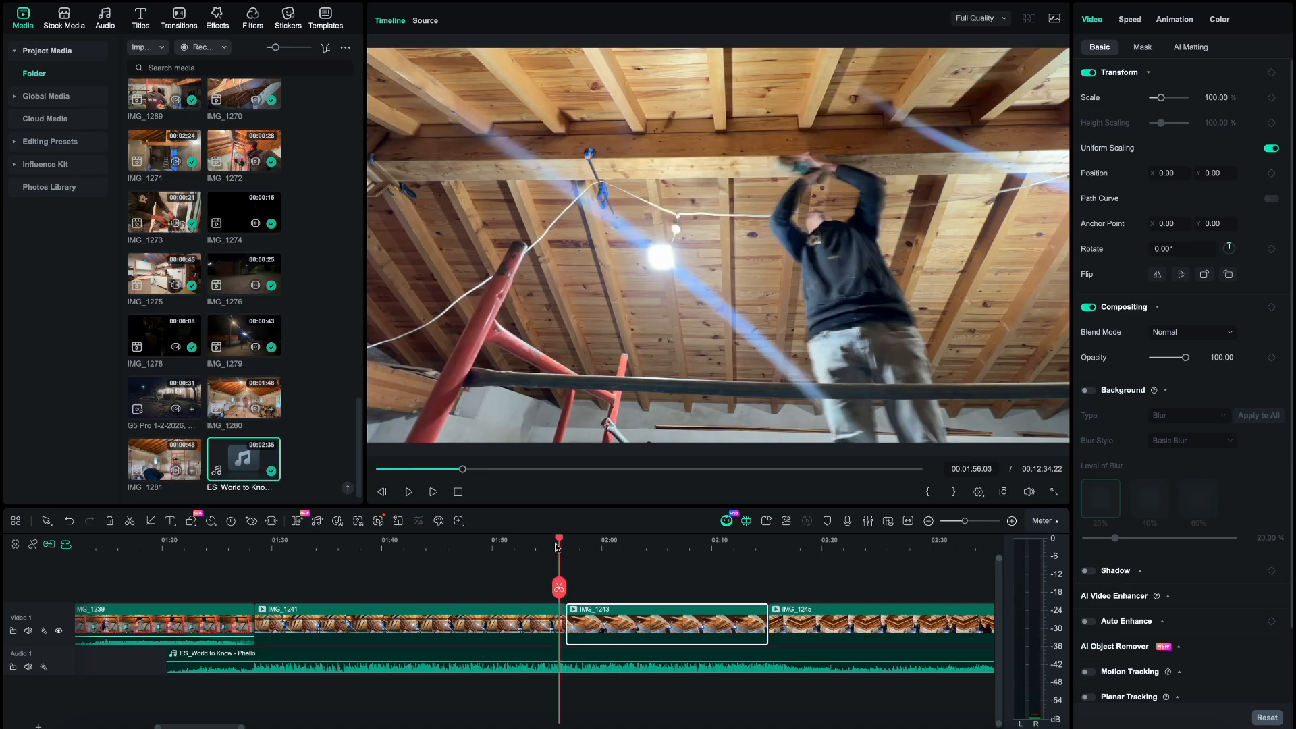
pyautogui.click(562, 620)
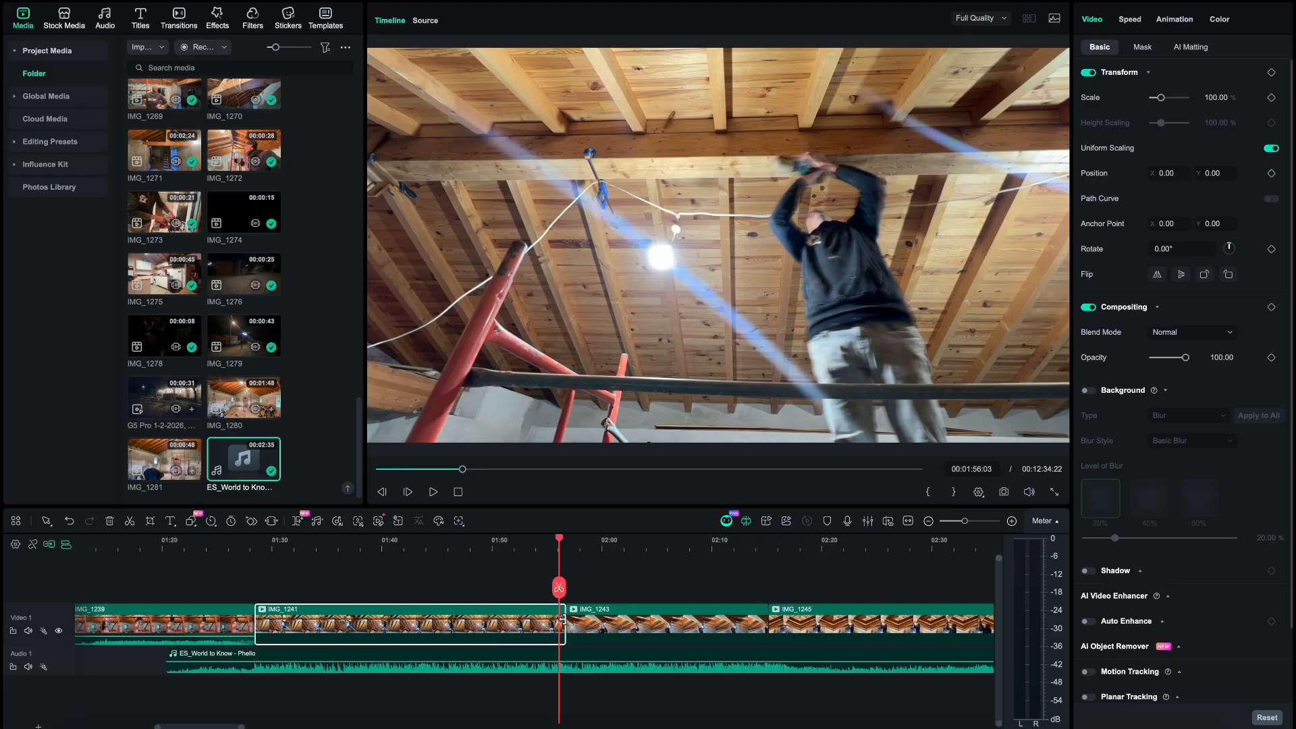
pyautogui.moveTo(558, 619); pyautogui.dragTo(557, 621)
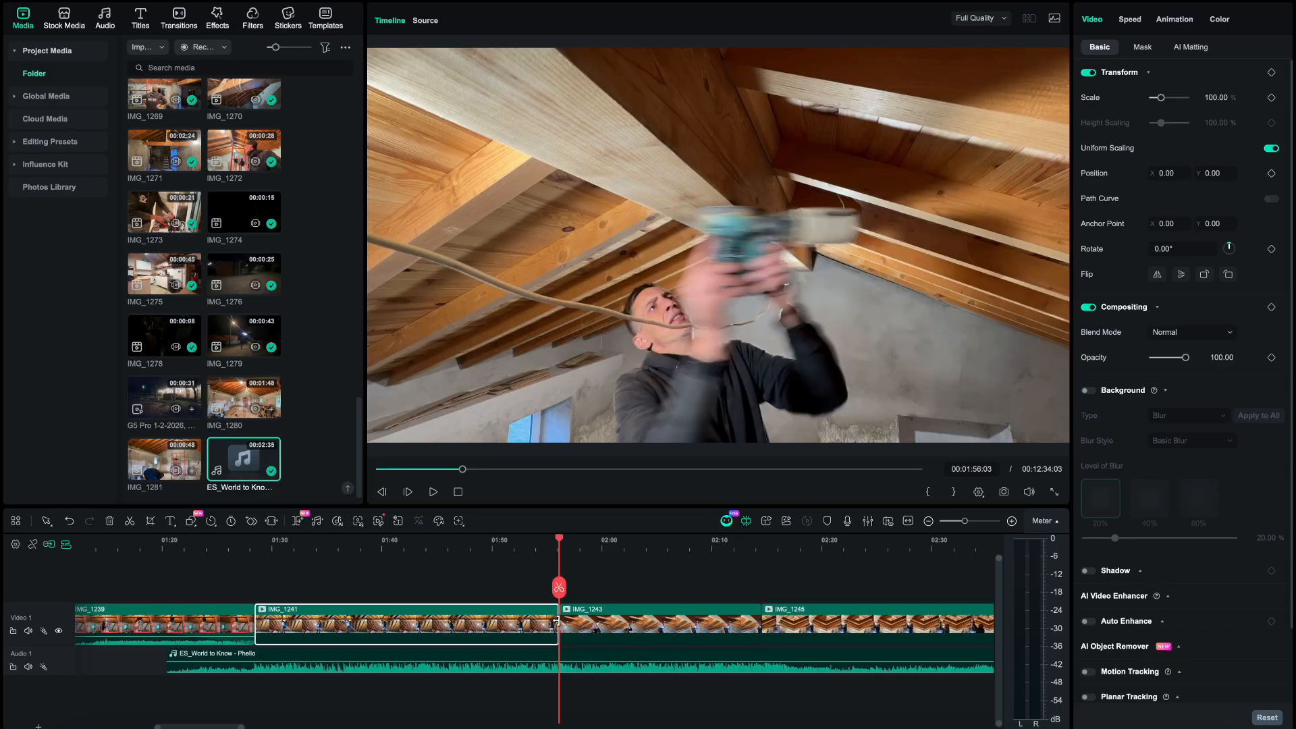
# - Play back the tightened cut from IMG_1241 into IMG_1243 with the music, stopping at 00:02:12:16
pyautogui.click(533, 552)
pyautogui.press('space')
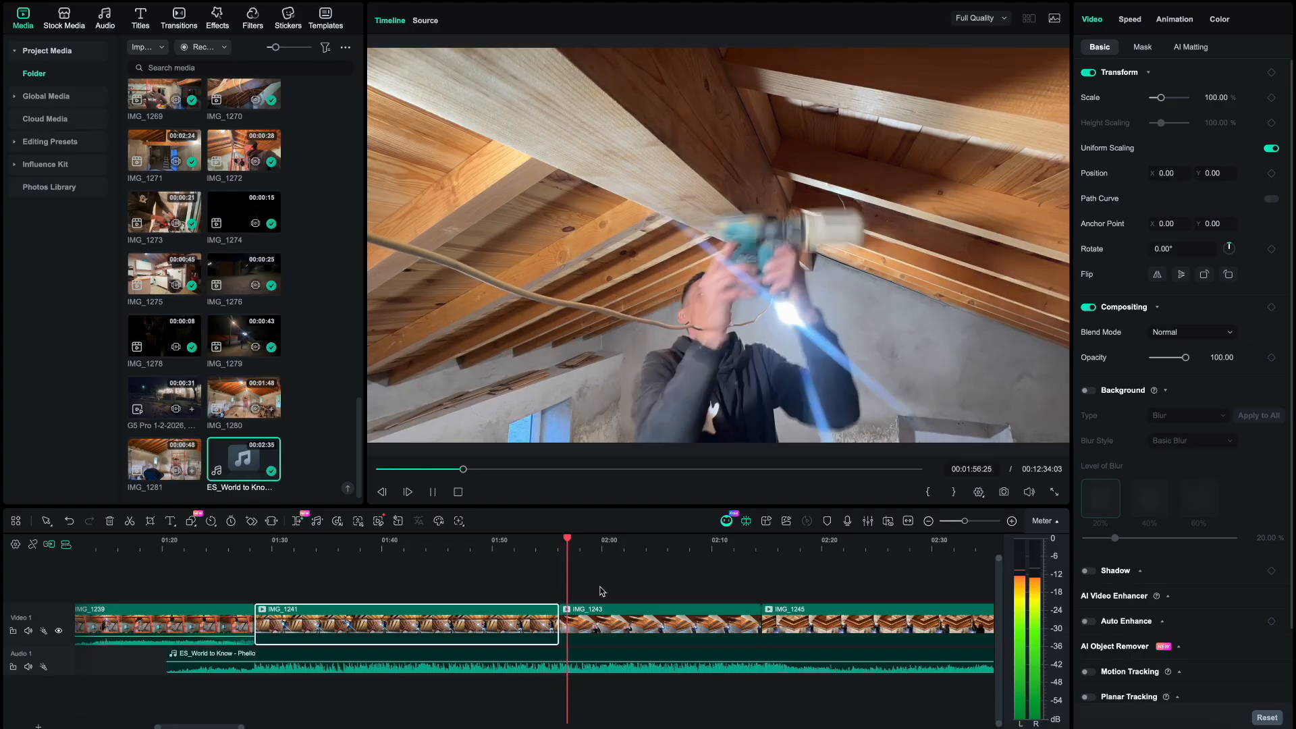
pyautogui.scroll(-3, 607, 601)
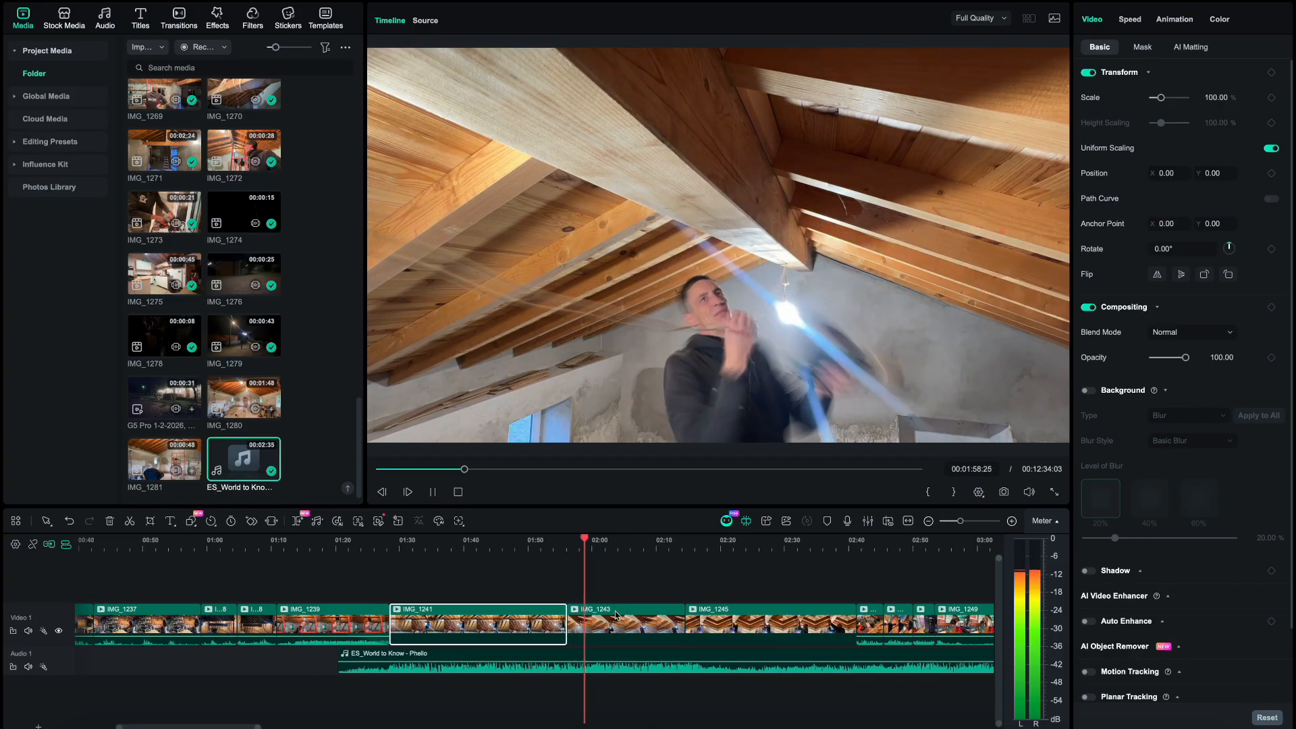
pyautogui.scroll(4, 616, 616)
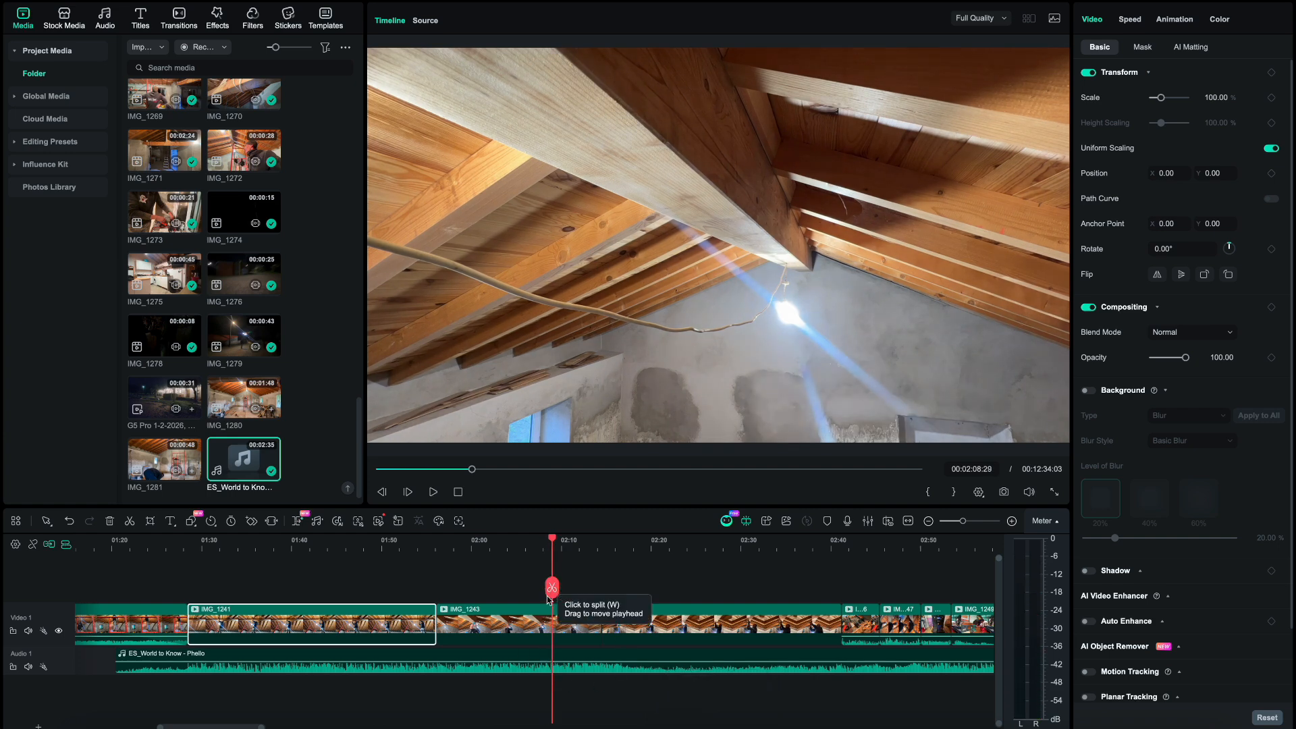
pyautogui.press('space')
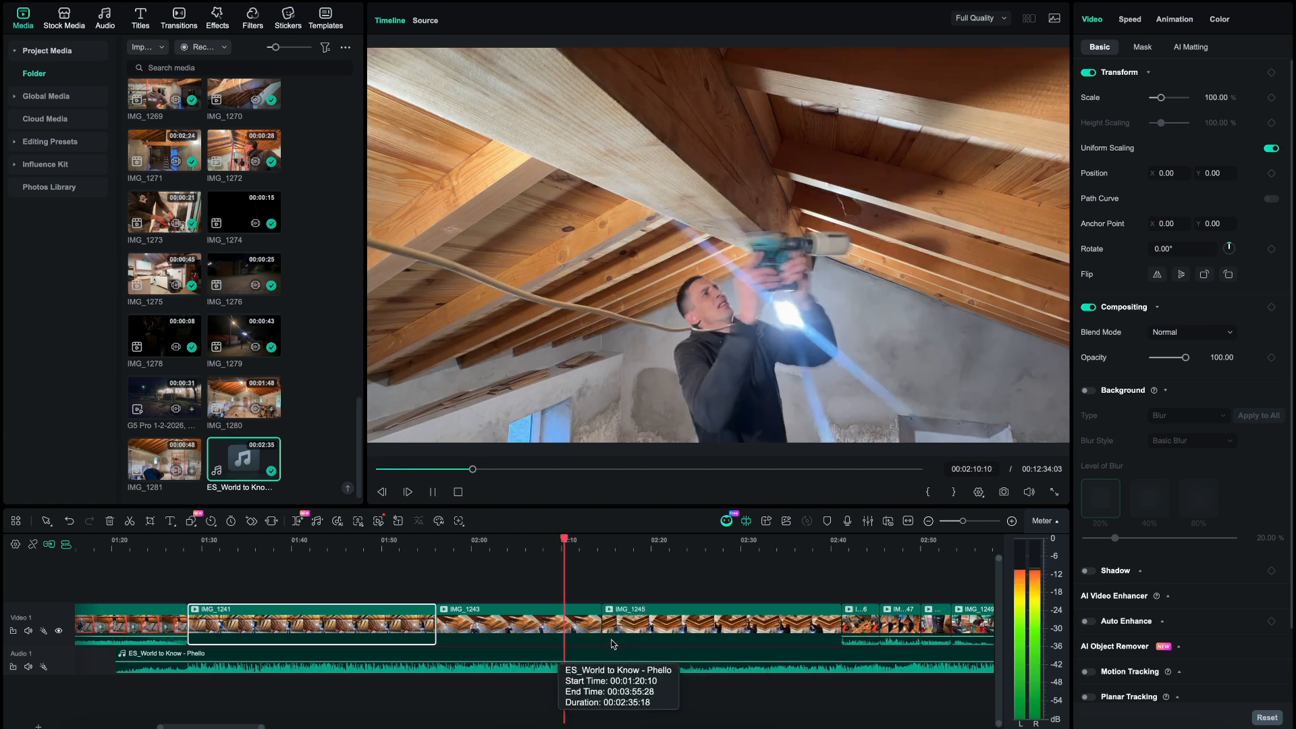
pyautogui.press('space')
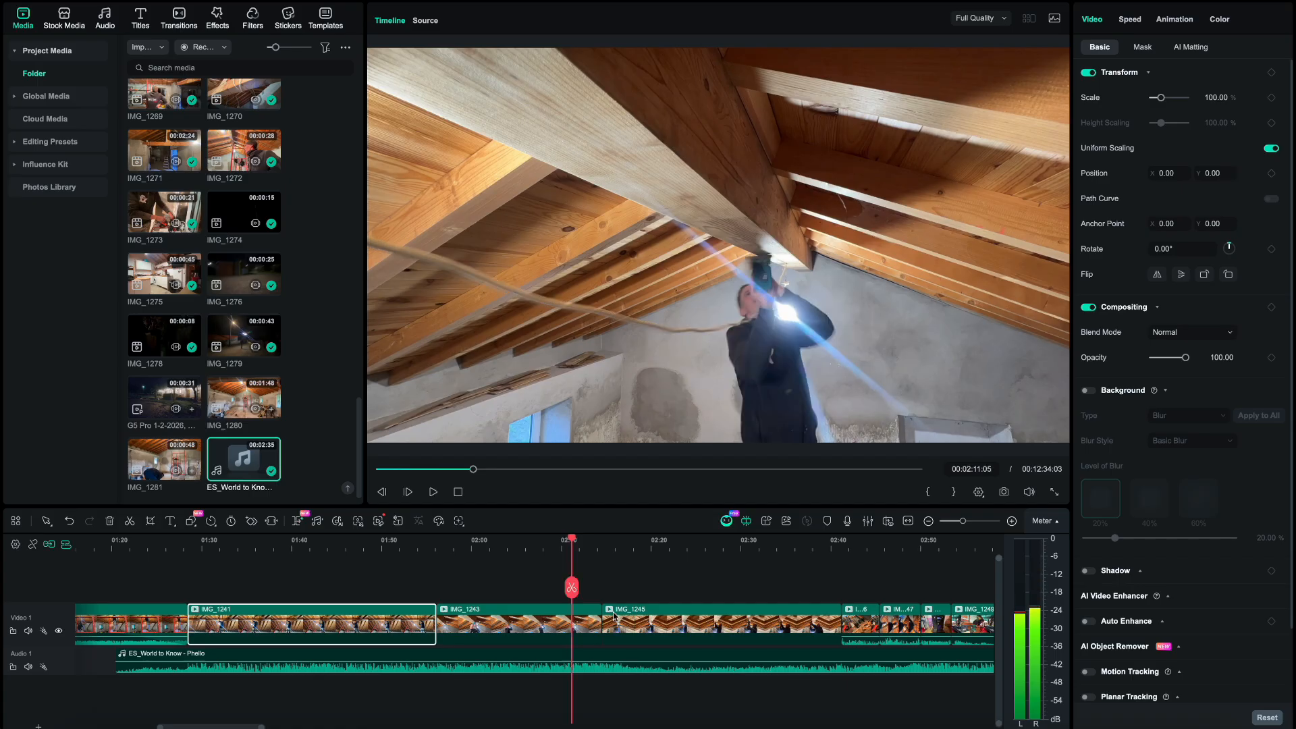
pyautogui.press('space')
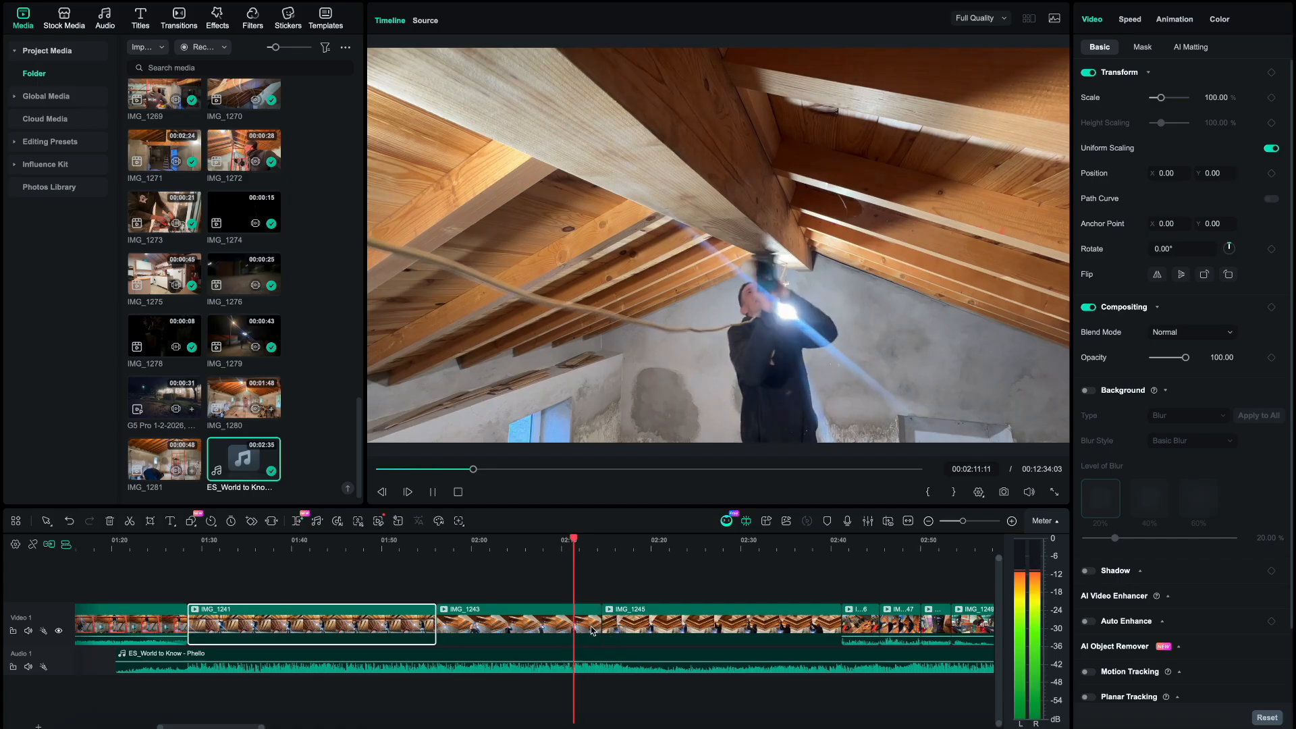
pyautogui.press('space')
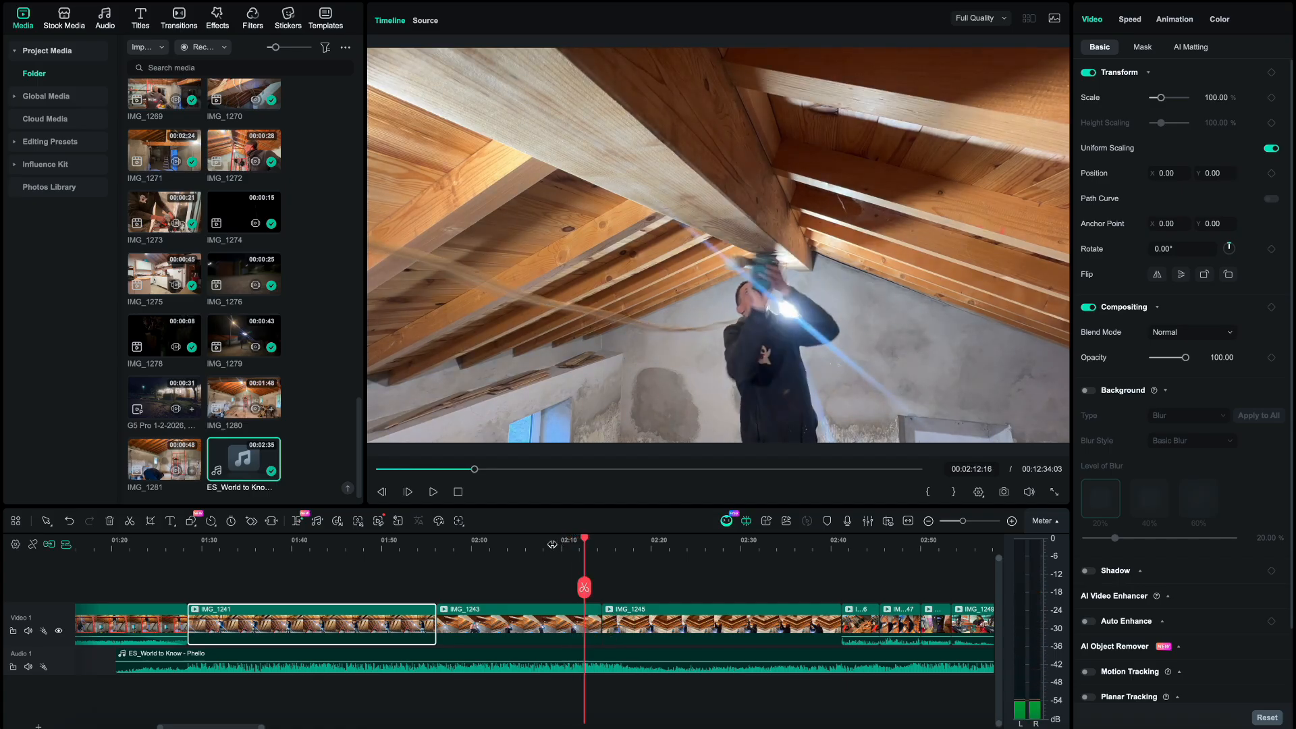
# - Play back the cut from IMG_1243 into IMG_1245 with the music from 00:02:09:16, and replay the opening part of IMG_1245
pyautogui.click(554, 542)
pyautogui.moveTo(544, 539); pyautogui.dragTo(566, 544)
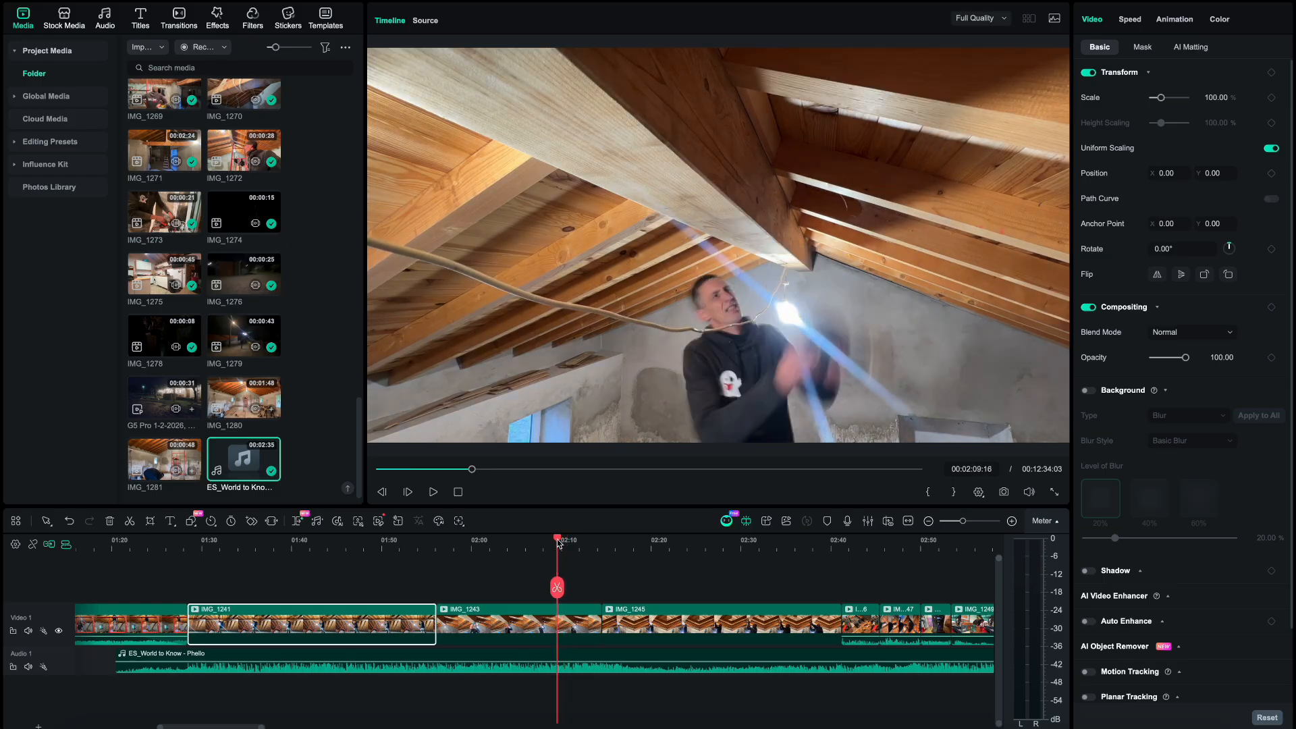
pyautogui.press('space')
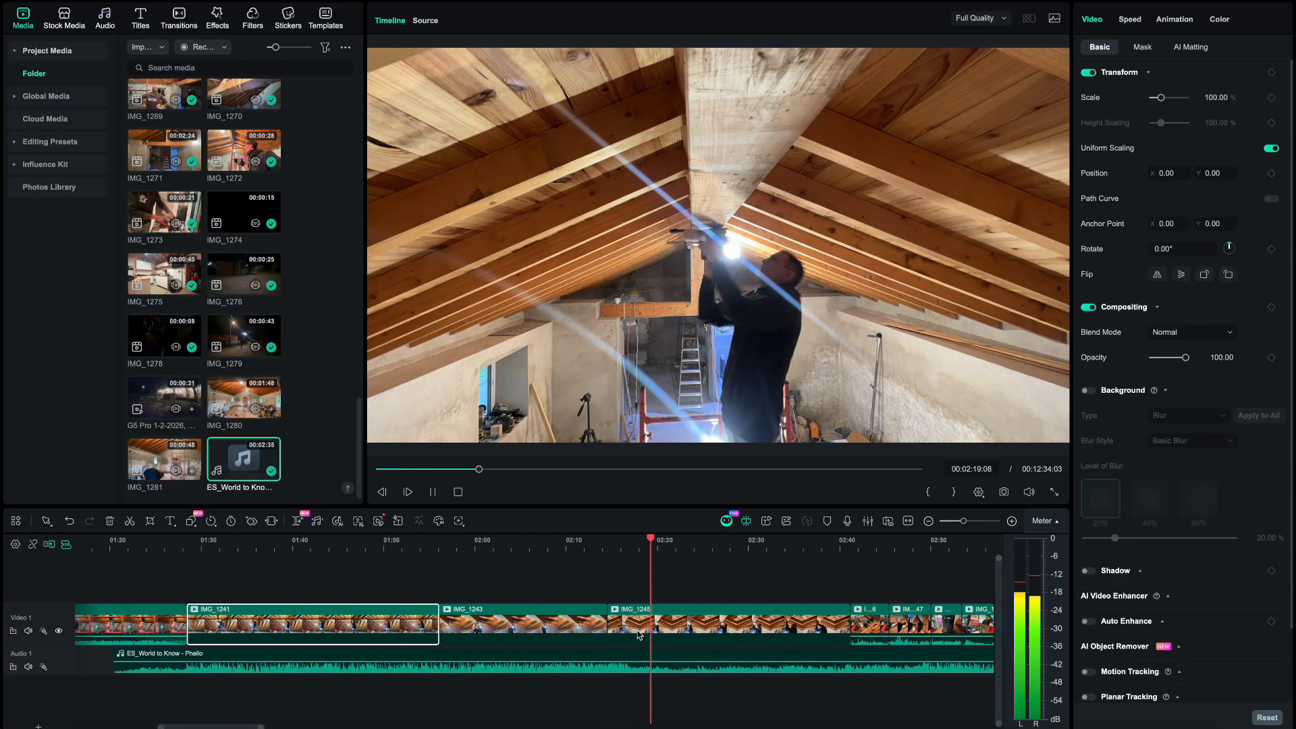
pyautogui.press('space')
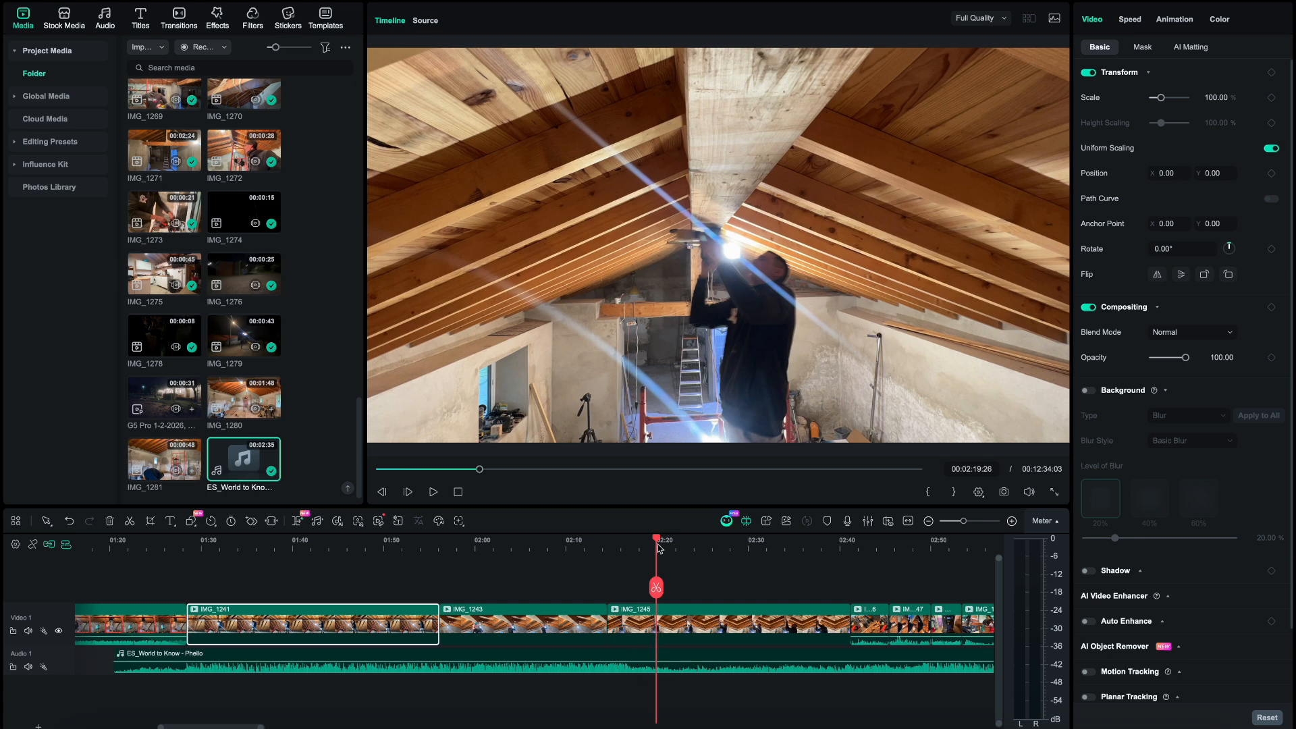
pyautogui.click(627, 553)
pyautogui.press('space')
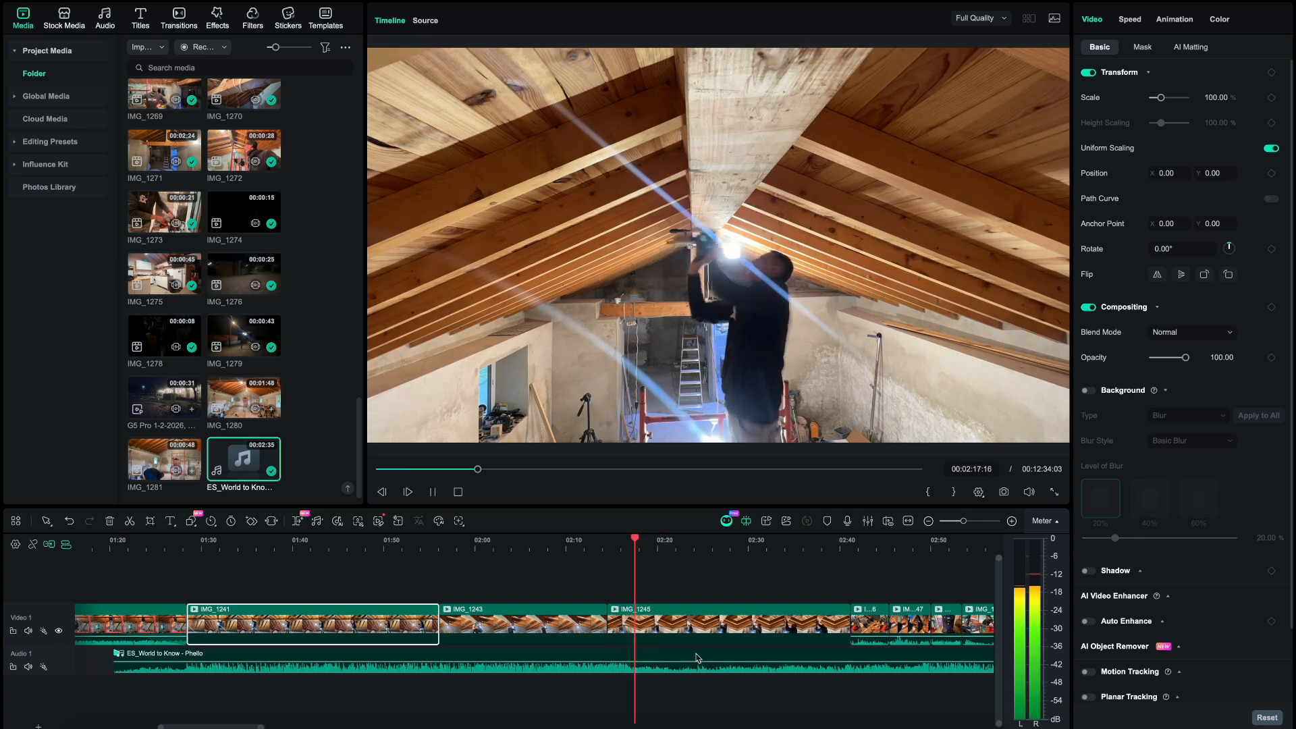
pyautogui.hscroll(2, 695, 675)
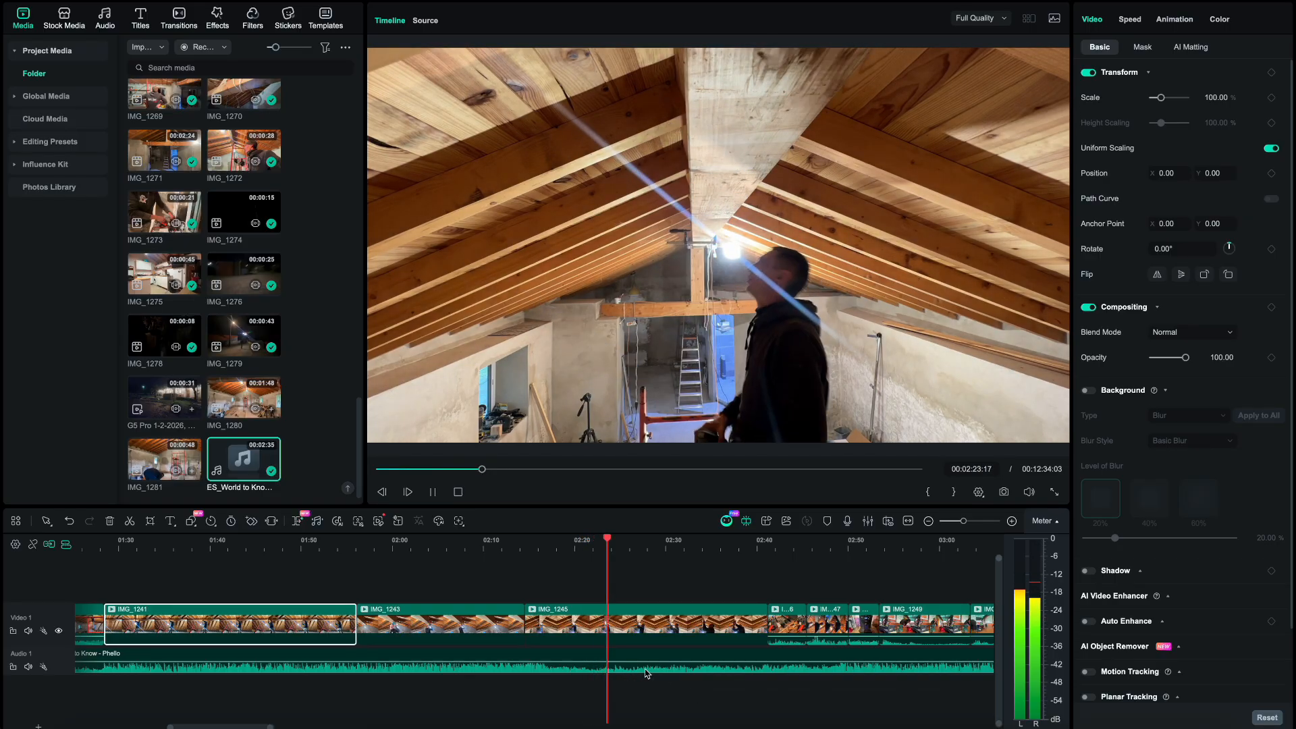
pyautogui.press('space')
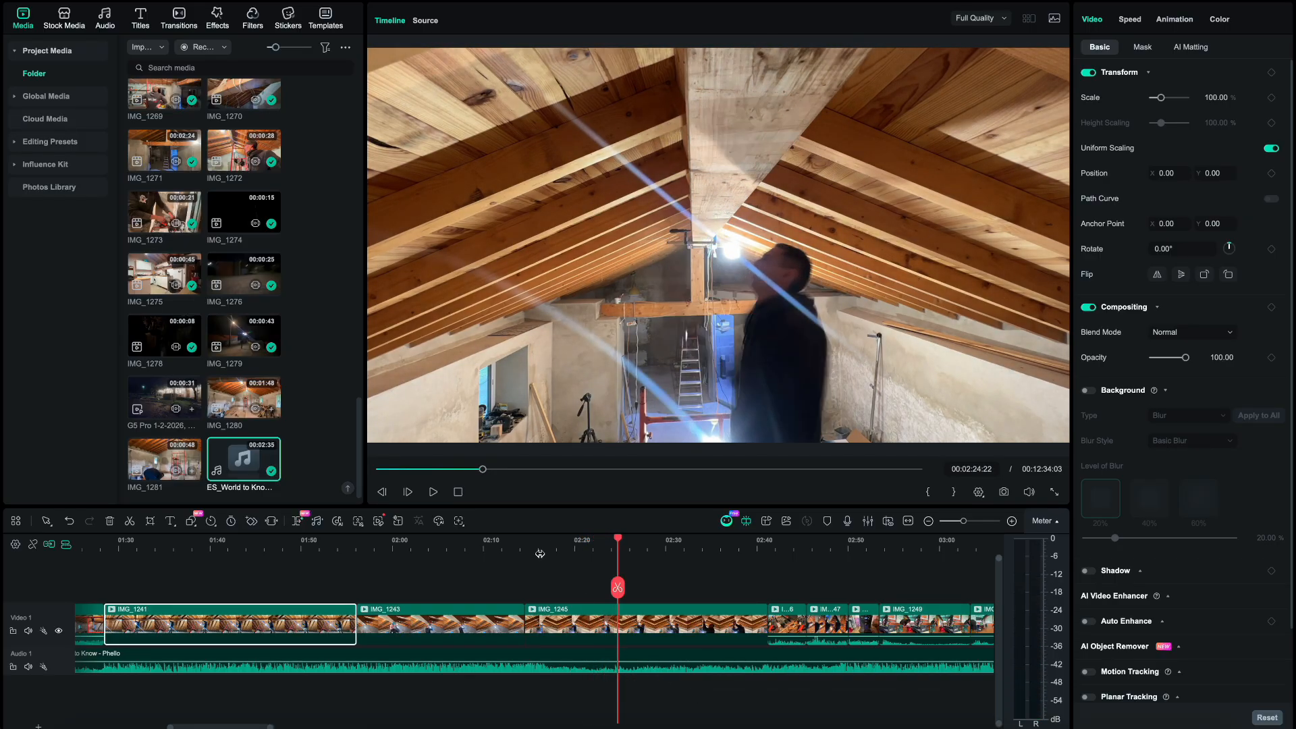
pyautogui.click(541, 550)
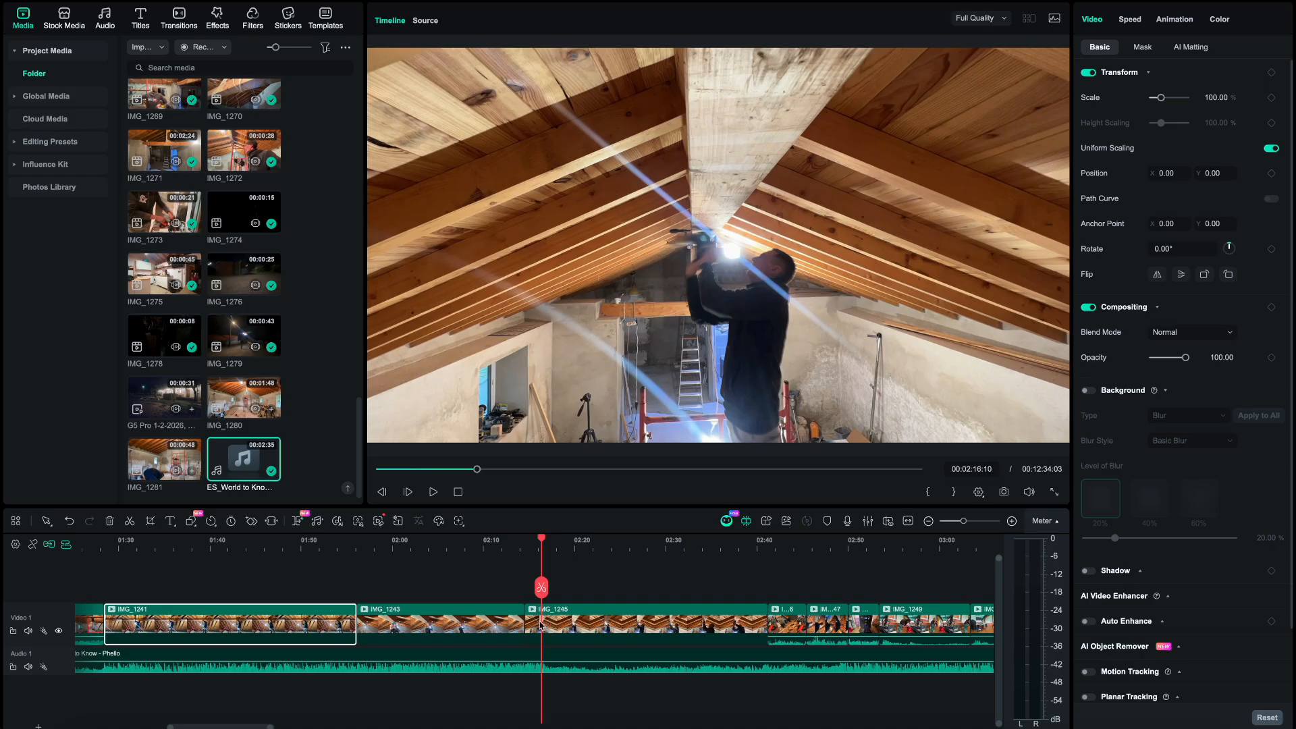
pyautogui.press('space')
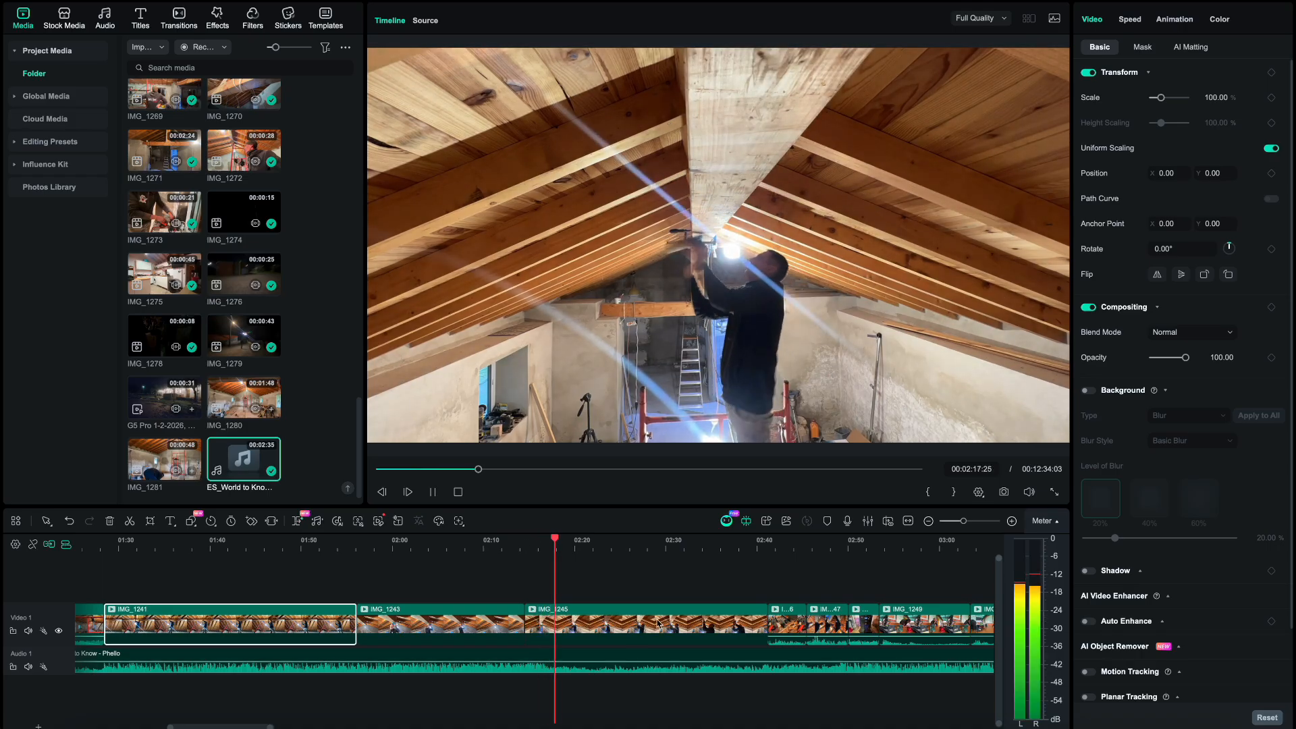
pyautogui.press('space')
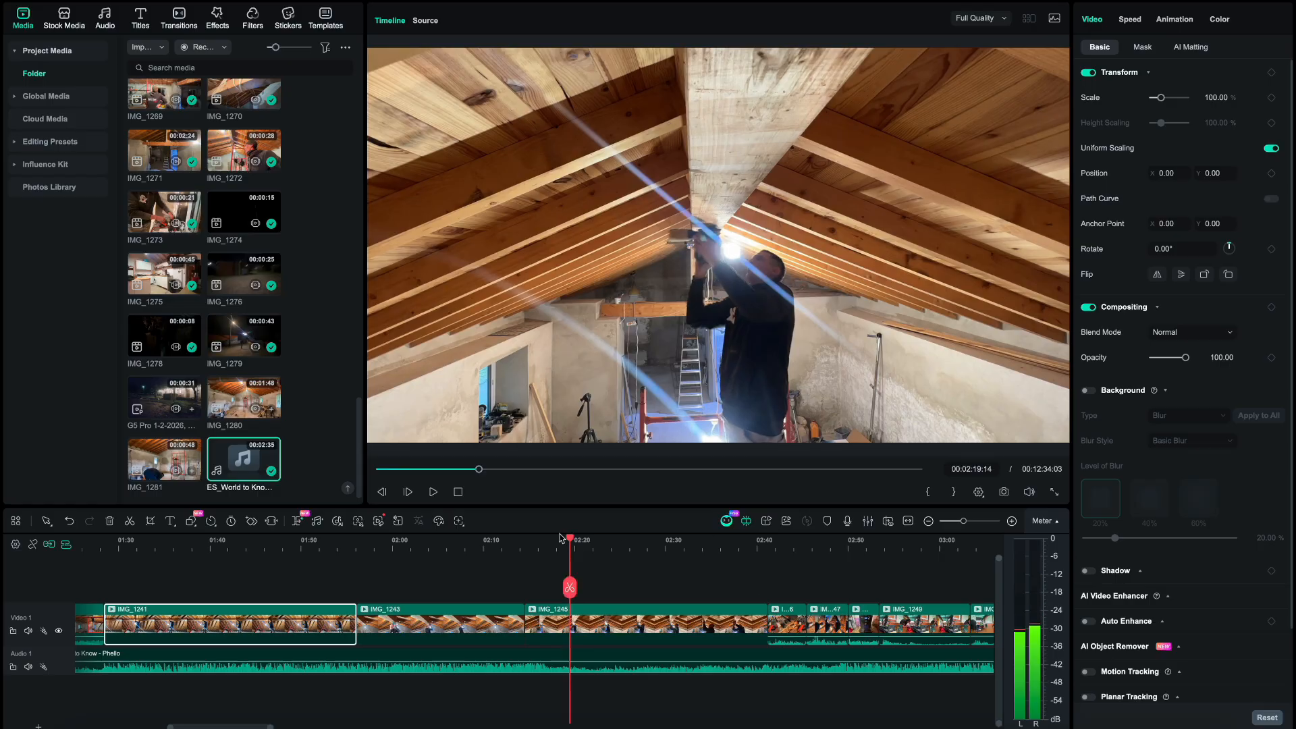
# - Play back the end of IMG_1245 into the following clip, and replay IMG_1243 near its beginning with the music
pyautogui.moveTo(573, 544); pyautogui.dragTo(753, 544)
pyautogui.press('space')
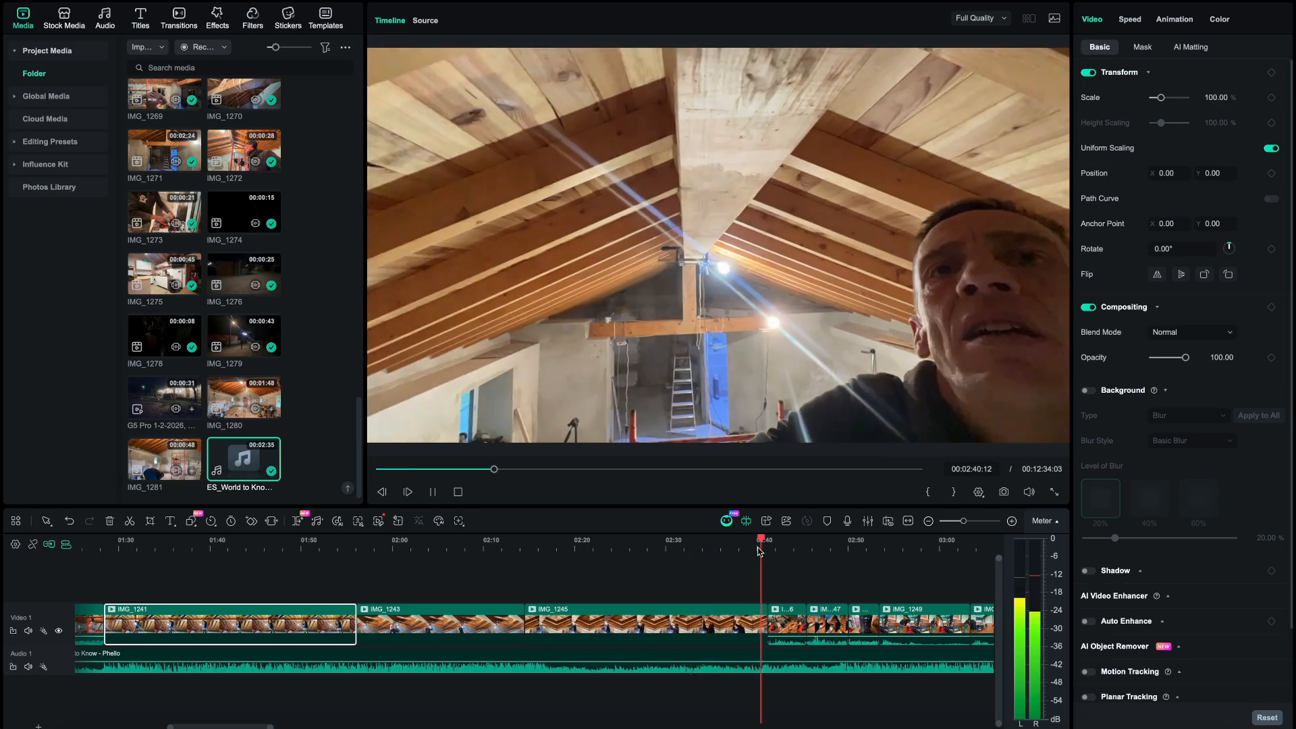
pyautogui.press('space')
pyautogui.click(788, 658)
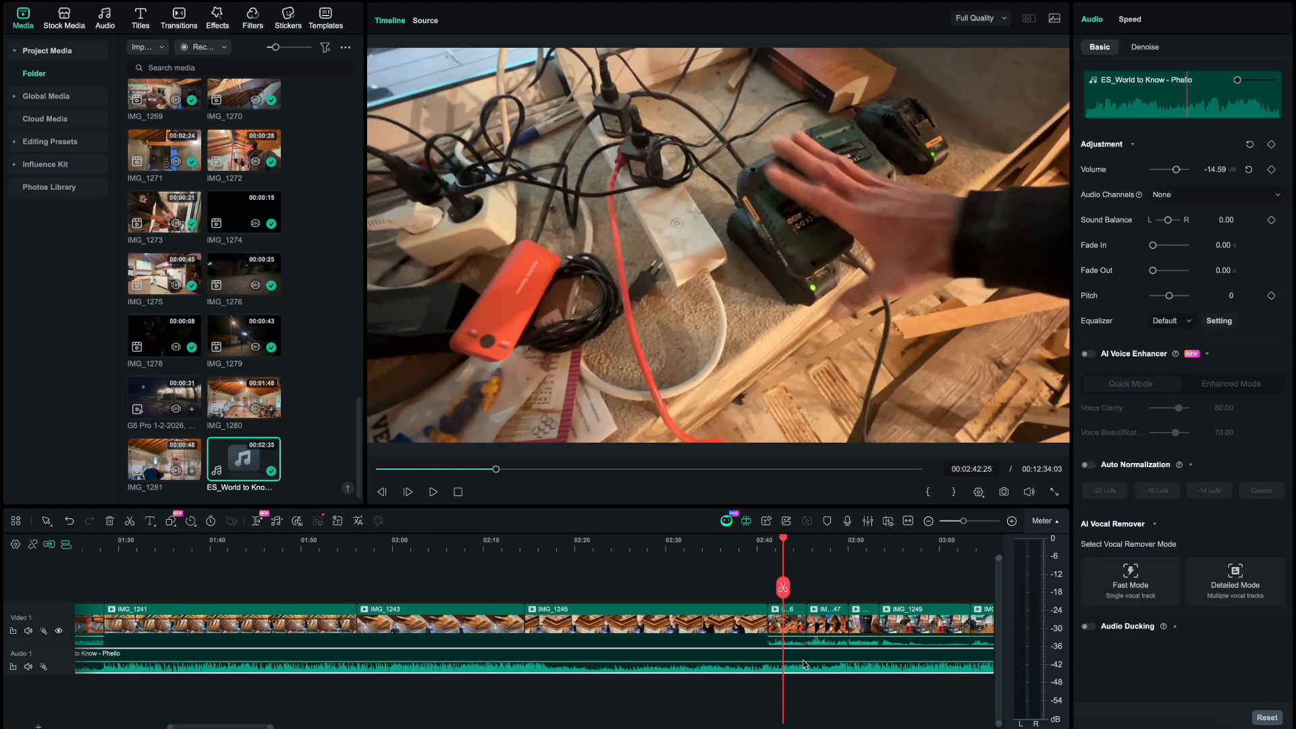
pyautogui.scroll(-2, 803, 665)
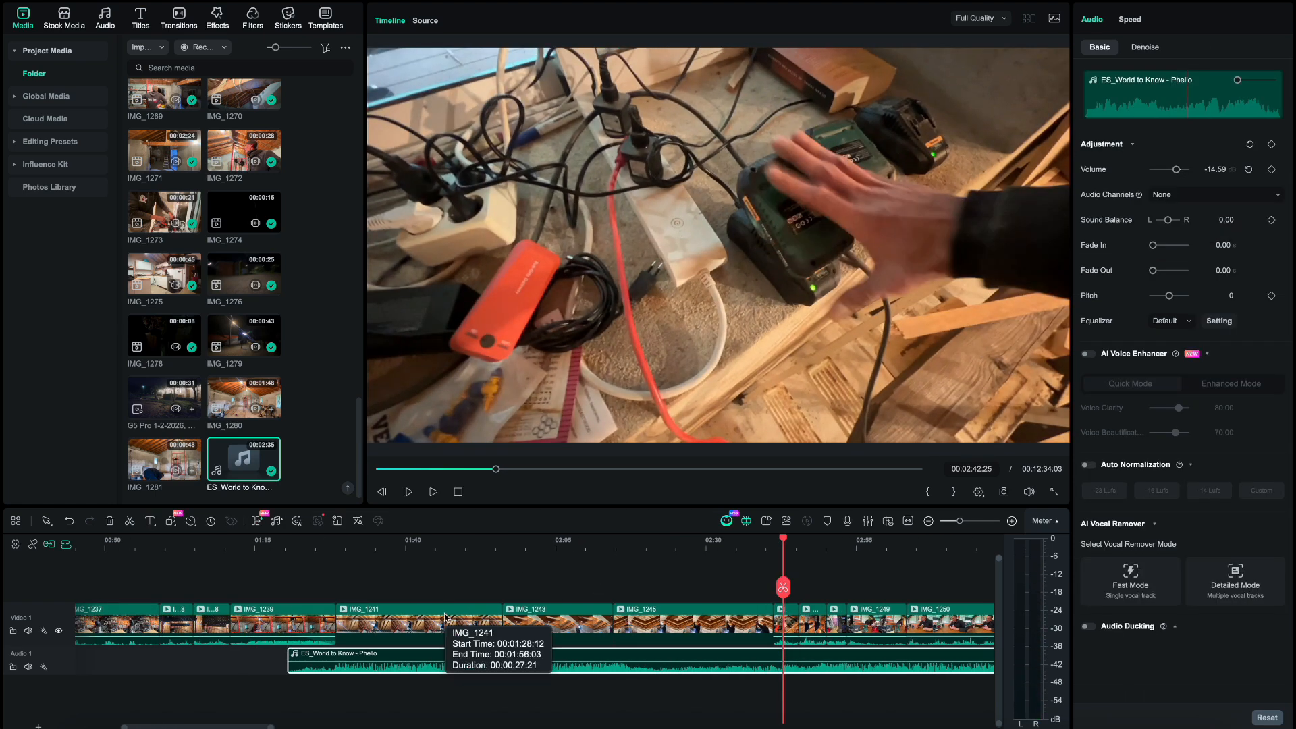
pyautogui.click(533, 544)
pyautogui.press('space')
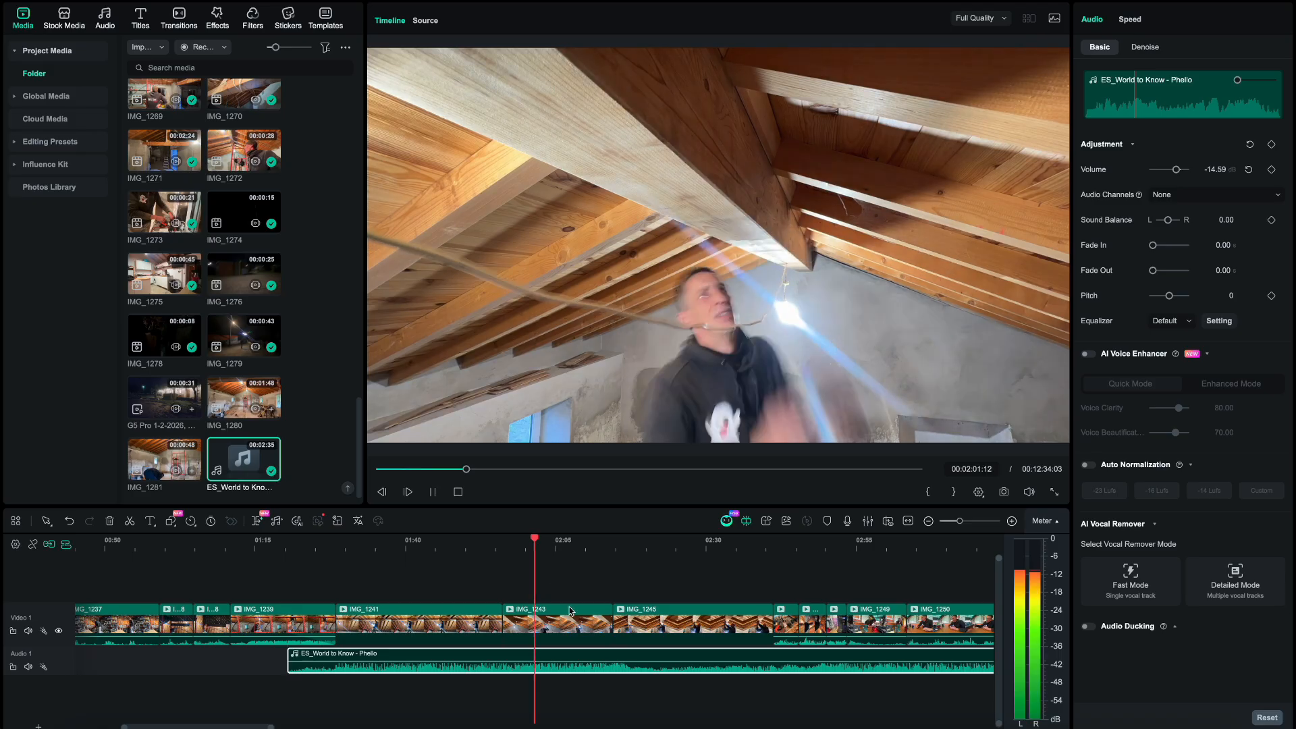
# - Show the speed control on the IMG_1241 clip and shorten the clip to a uniform speed of 1.50x
pyautogui.click(474, 617)
pyautogui.rightClick(462, 625)
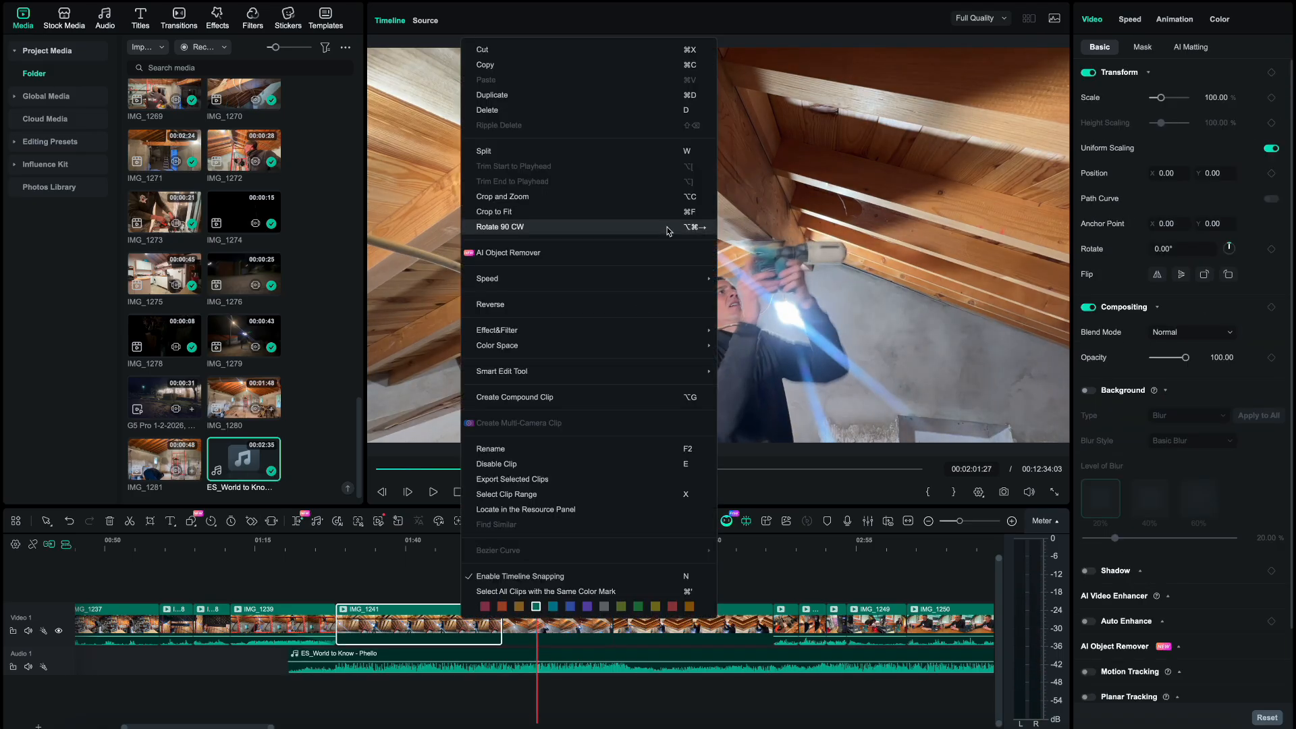
pyautogui.moveTo(678, 280)
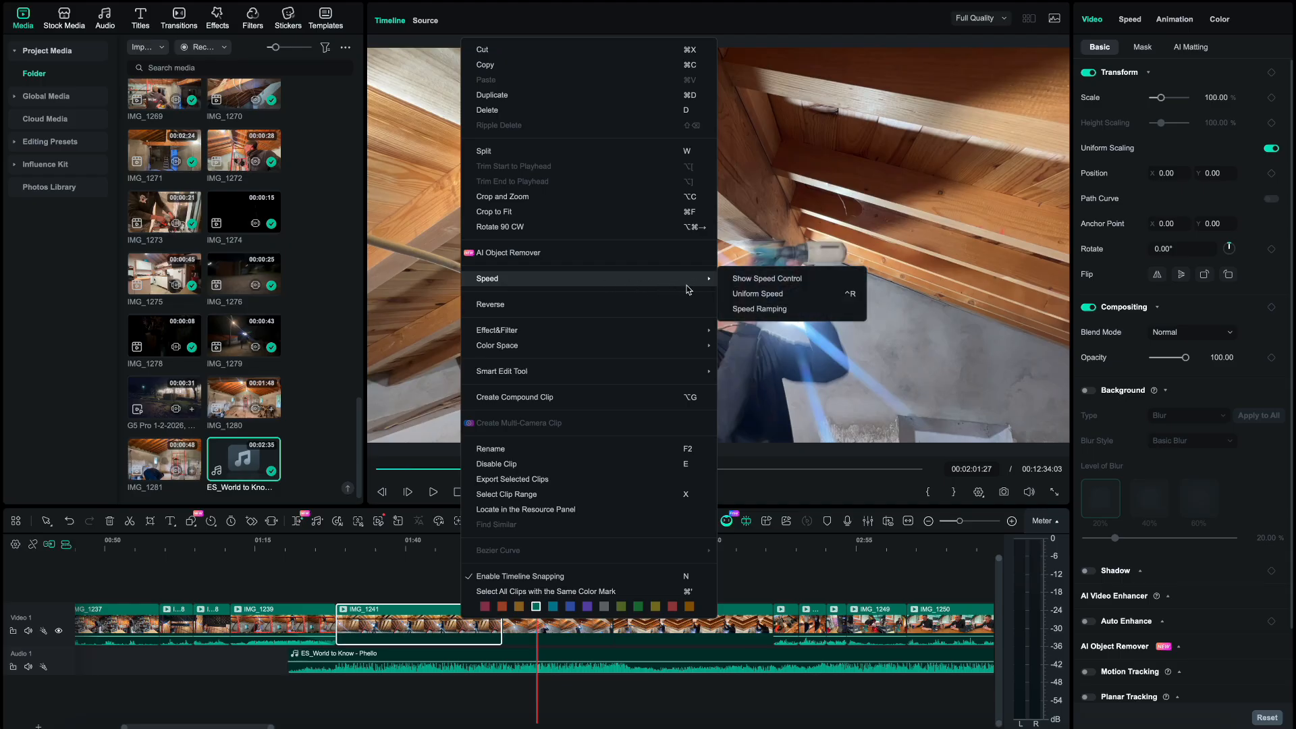
pyautogui.click(768, 281)
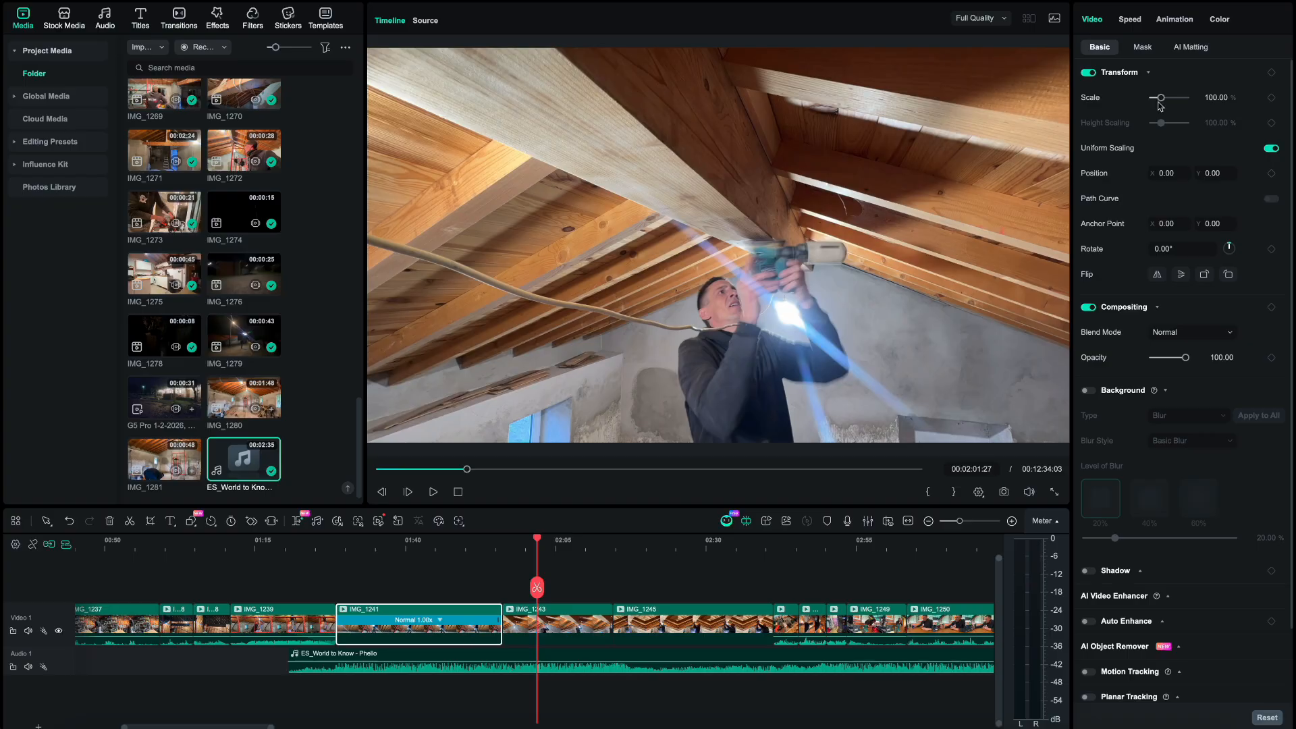
pyautogui.click(1137, 24)
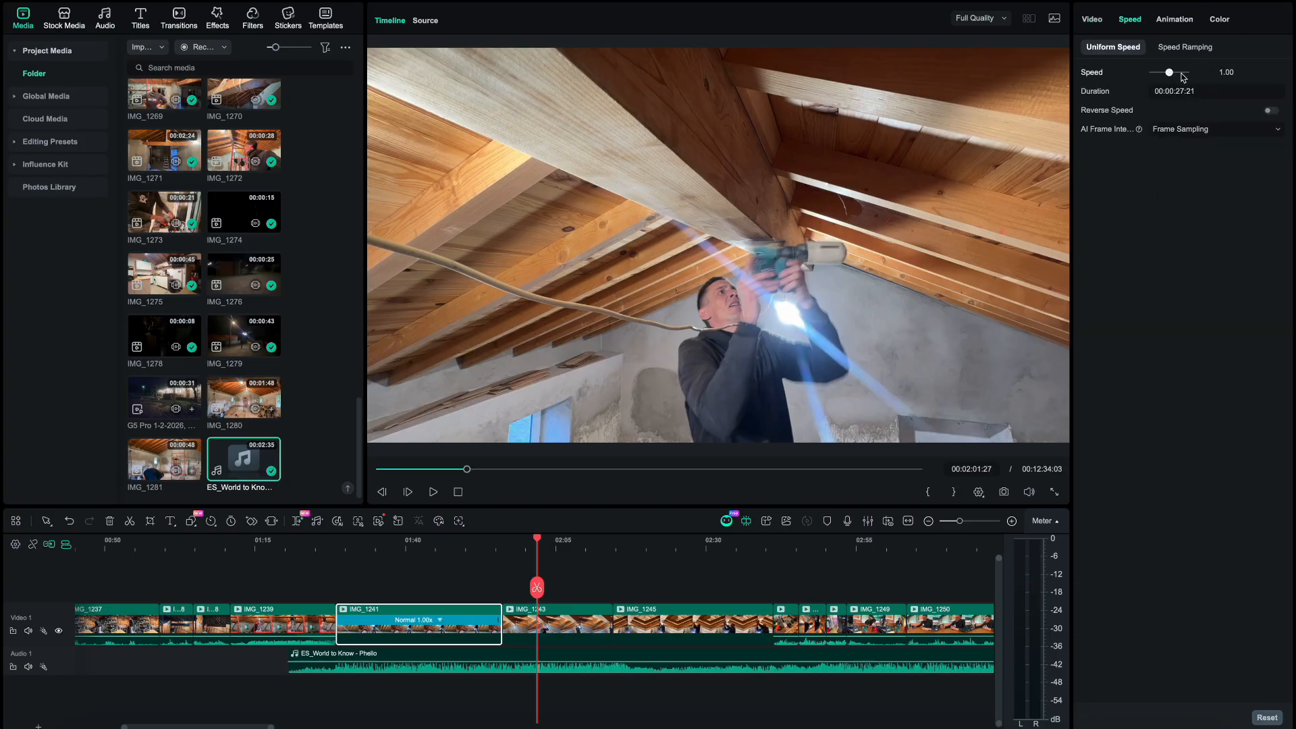
pyautogui.scroll(5, 461, 637)
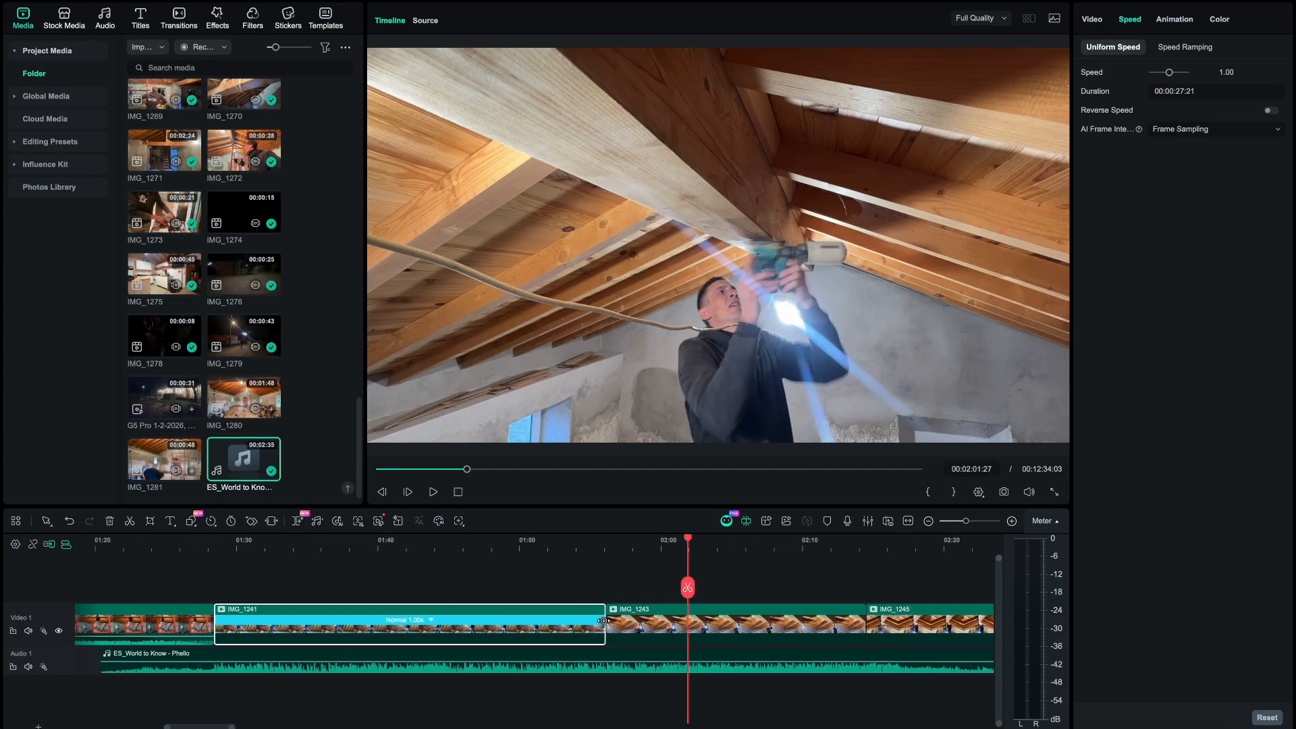
pyautogui.moveTo(601, 620); pyautogui.dragTo(557, 624)
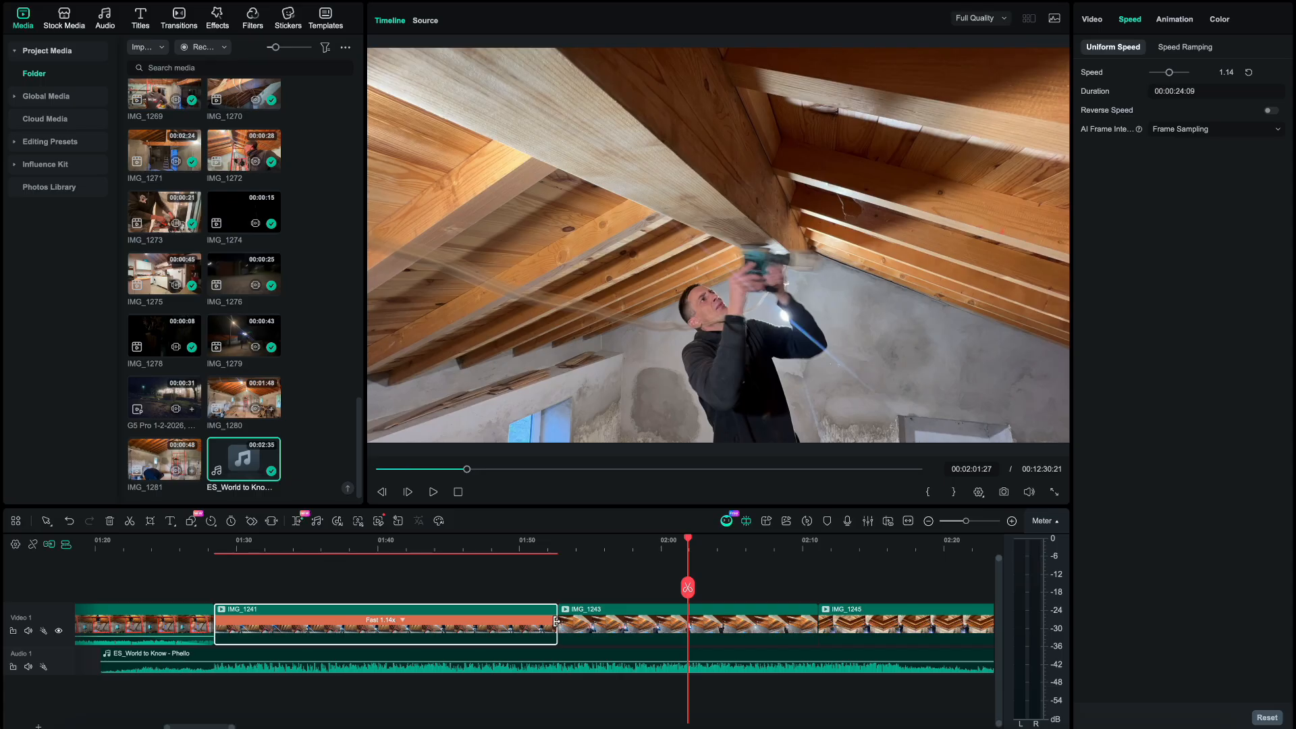
pyautogui.moveTo(556, 621); pyautogui.dragTo(496, 623)
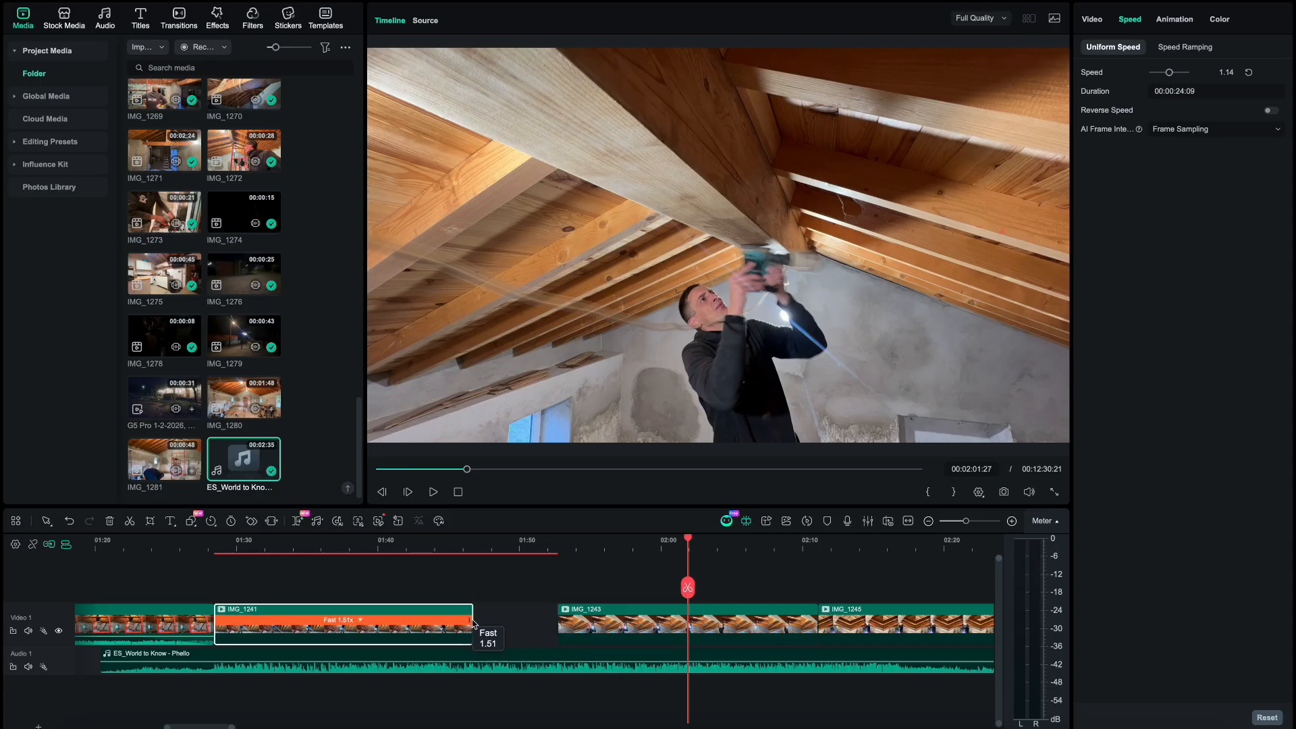
pyautogui.moveTo(476, 624); pyautogui.dragTo(474, 620)
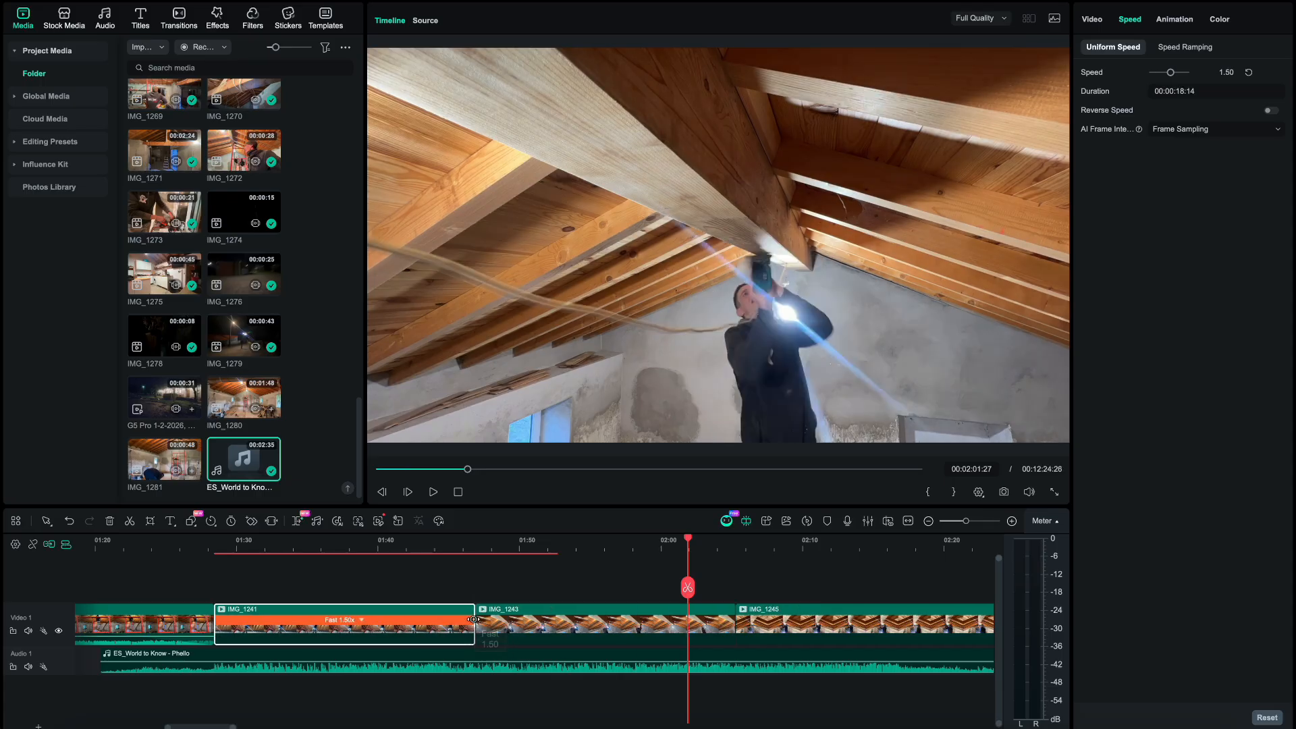
# - Show the speed control on the IMG_1243 clip and speed the clip up to 1.50x
pyautogui.rightClick(622, 624)
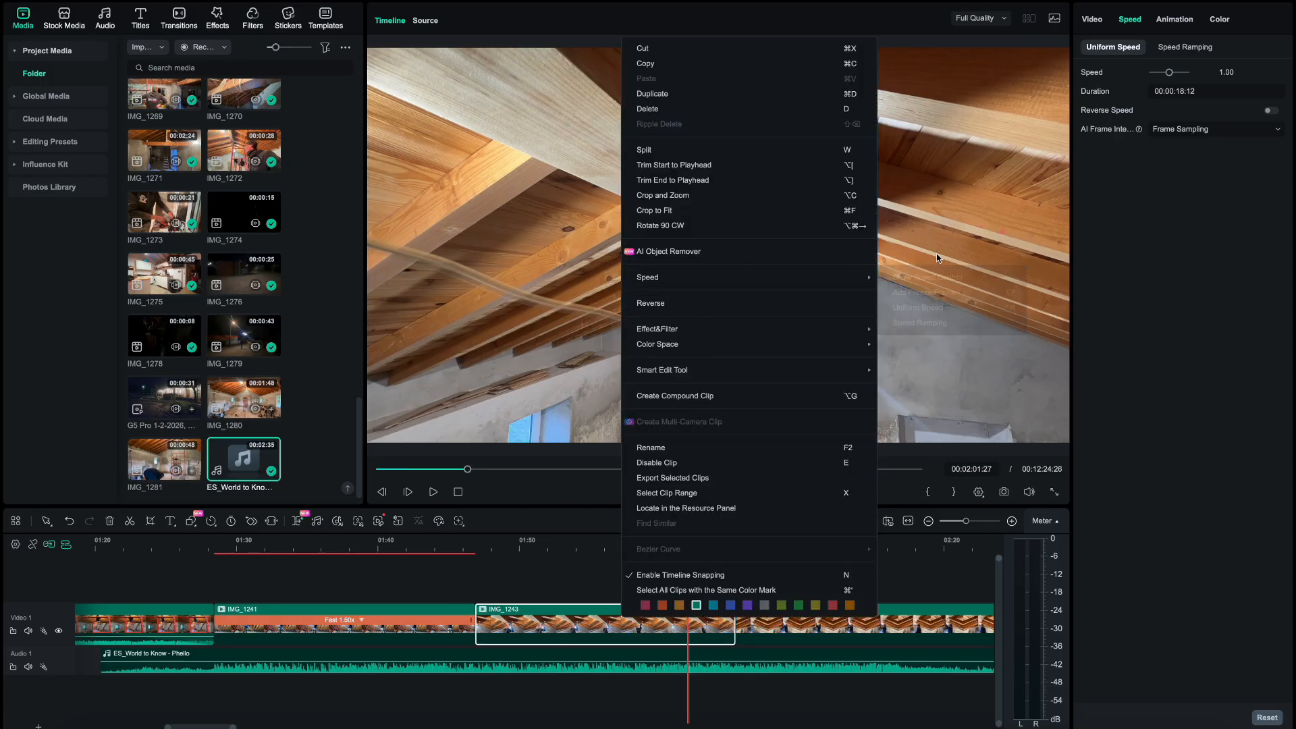
pyautogui.moveTo(836, 279)
pyautogui.click(917, 276)
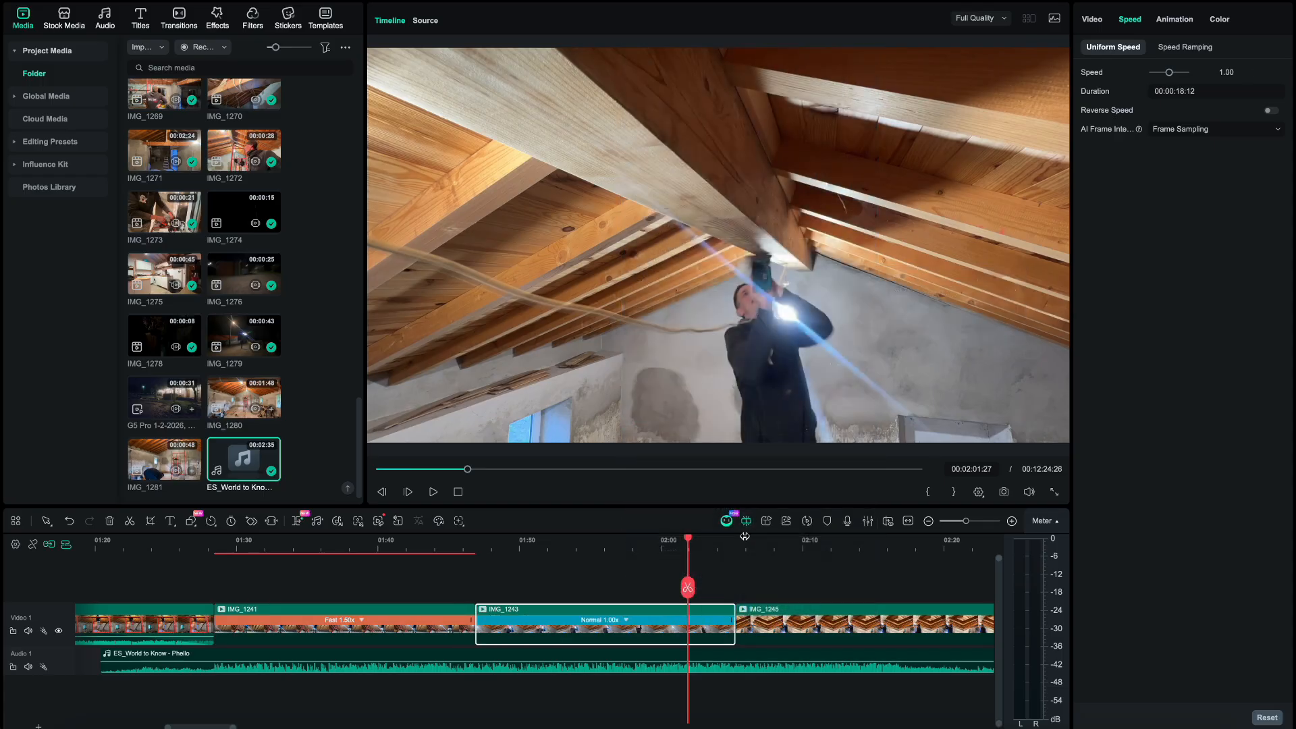
pyautogui.moveTo(730, 620); pyautogui.dragTo(660, 622)
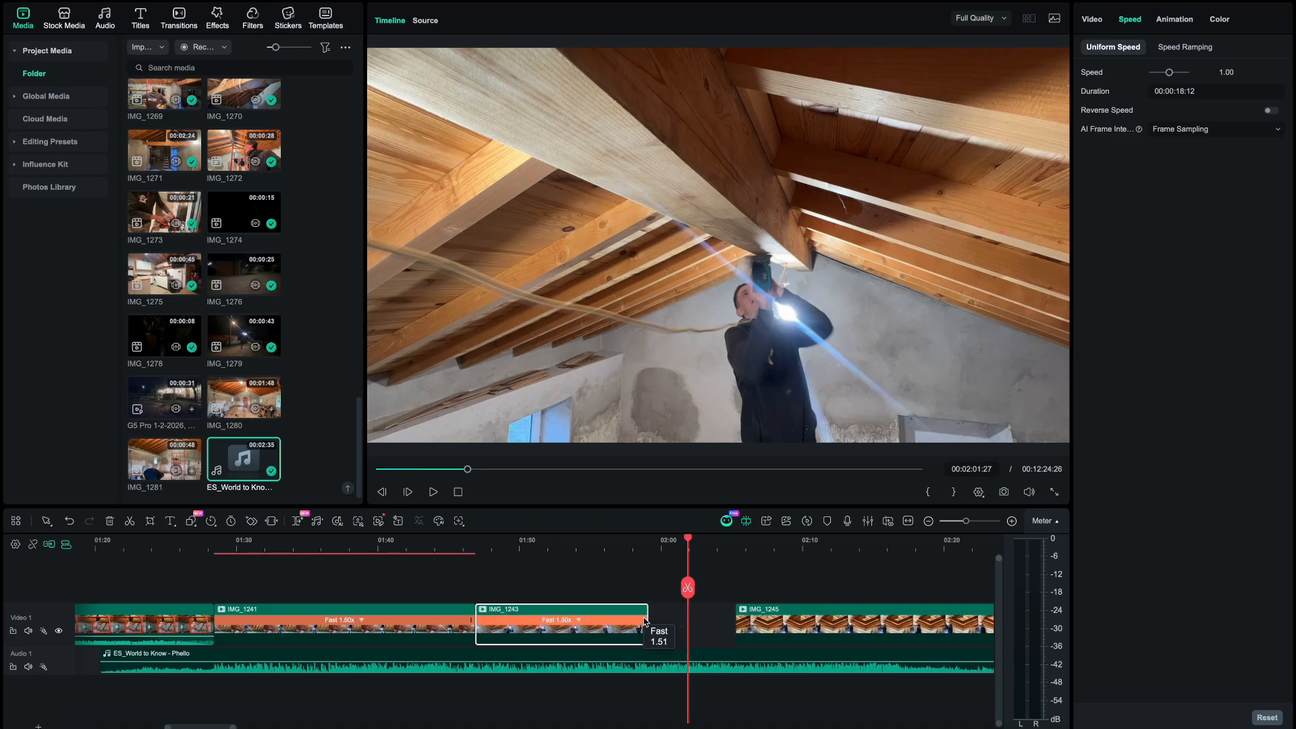
pyautogui.moveTo(645, 622); pyautogui.dragTo(645, 622)
# - Show the speed control on the IMG_1245 clip and raise its speed to 1.50x by shortening the clip
pyautogui.hscroll(5, 645, 622)
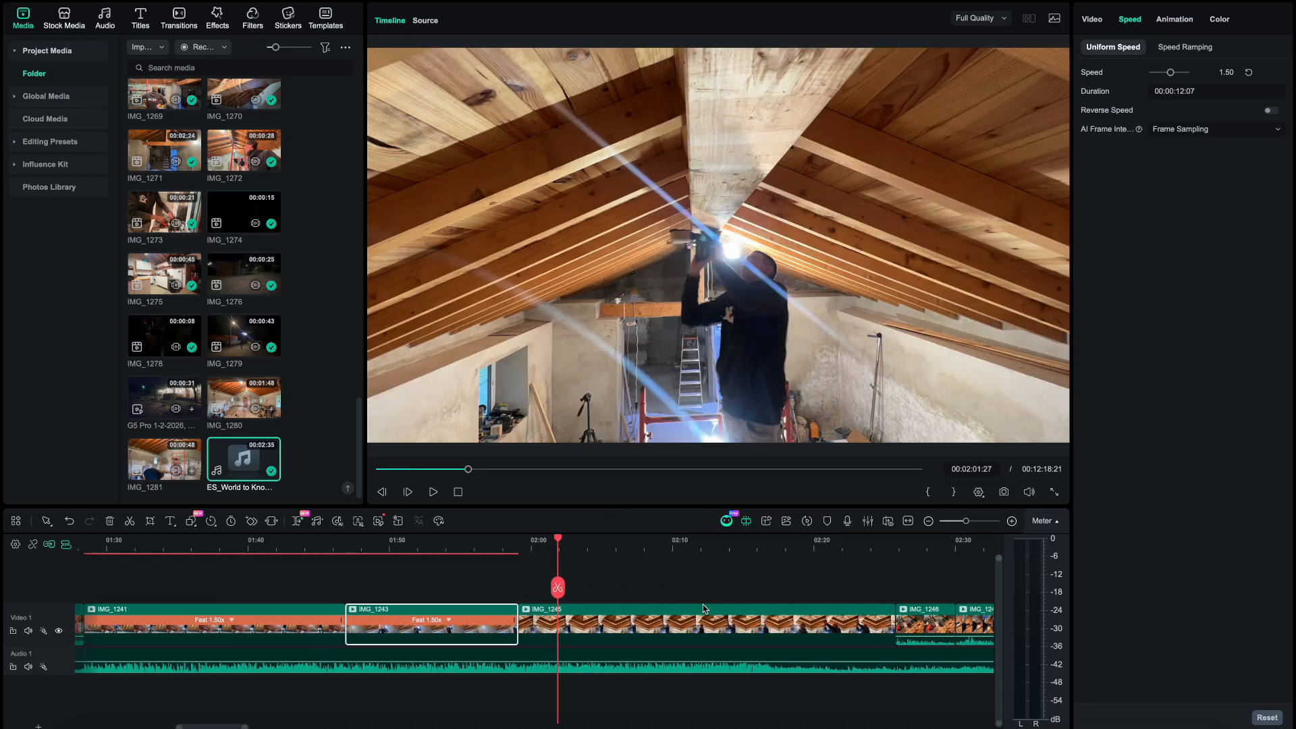
pyautogui.click(646, 622)
pyautogui.rightClick(646, 623)
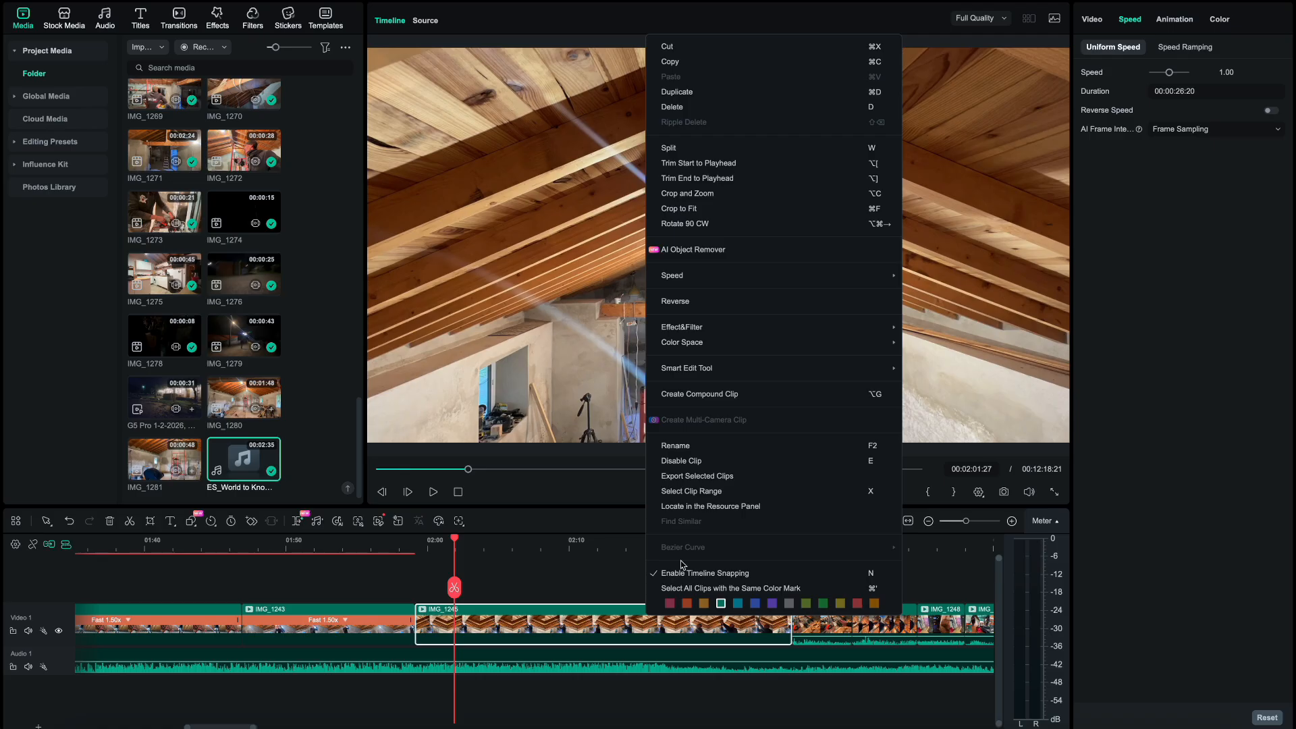
pyautogui.moveTo(828, 274)
pyautogui.click(931, 276)
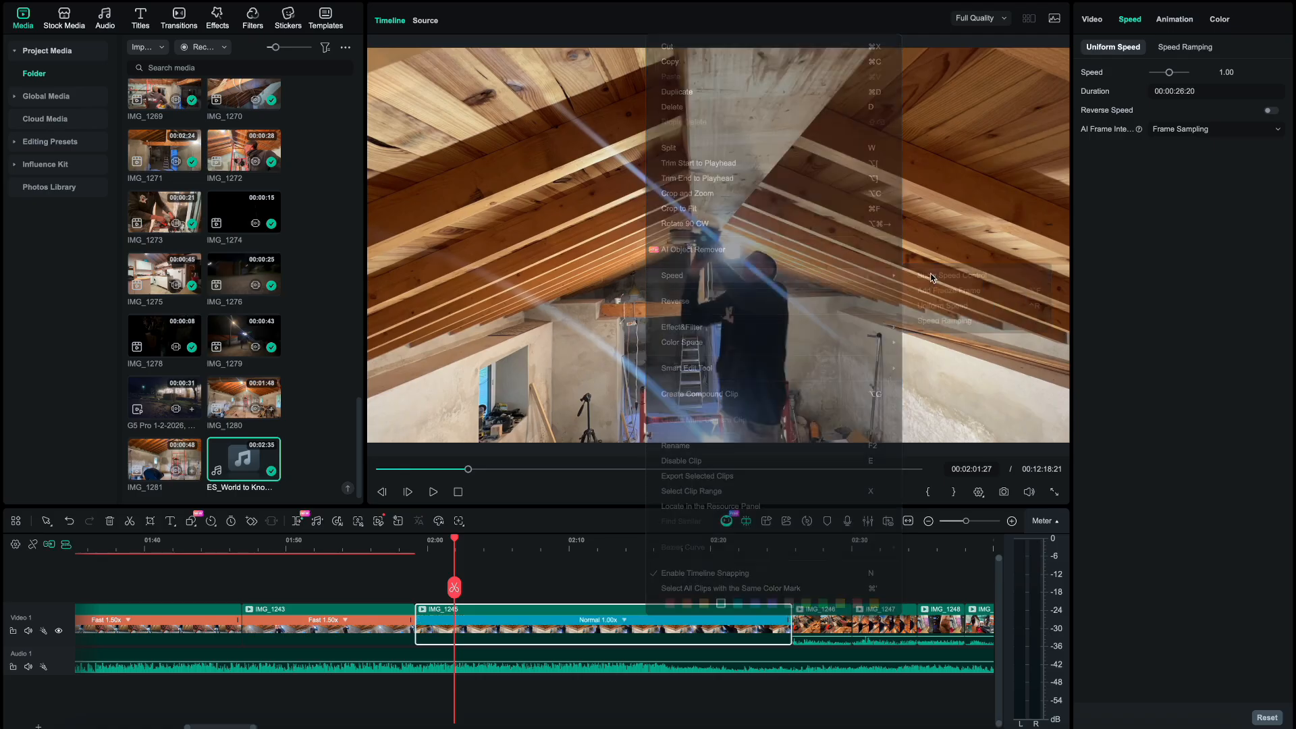
pyautogui.moveTo(787, 620); pyautogui.dragTo(688, 623)
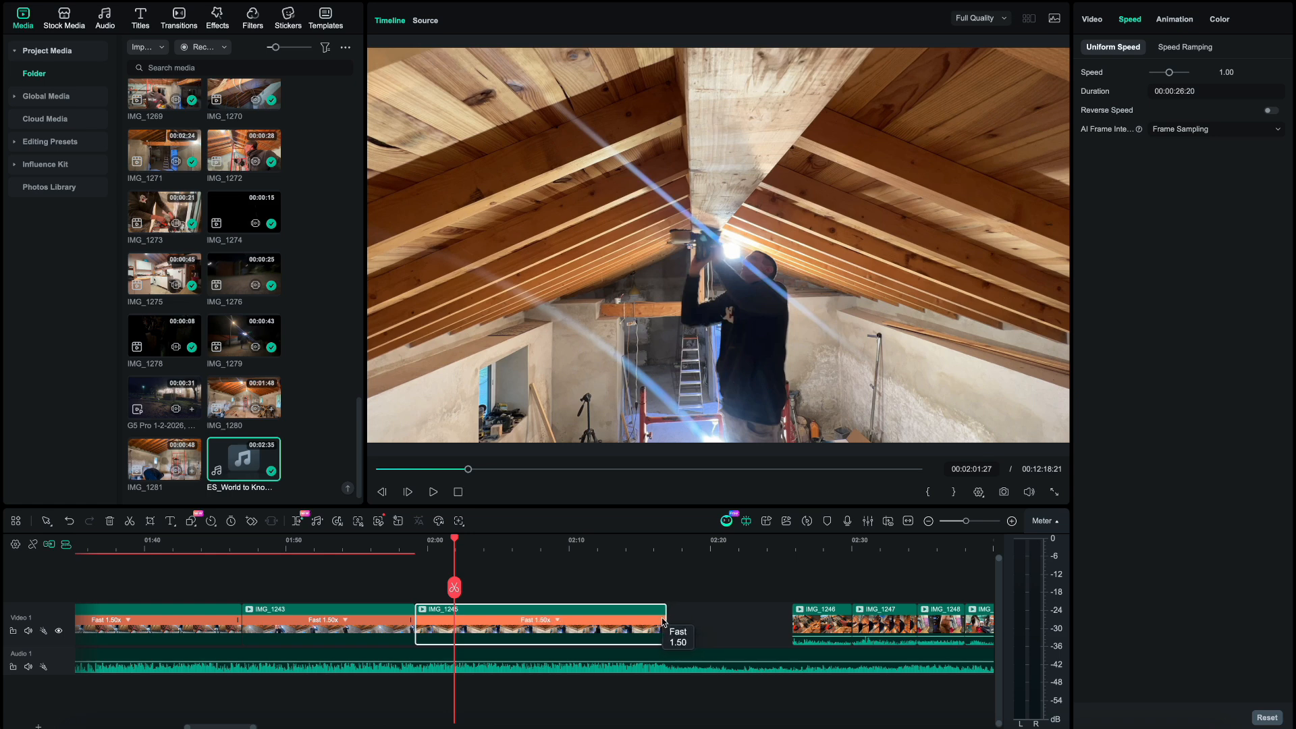
pyautogui.moveTo(663, 623); pyautogui.dragTo(663, 623)
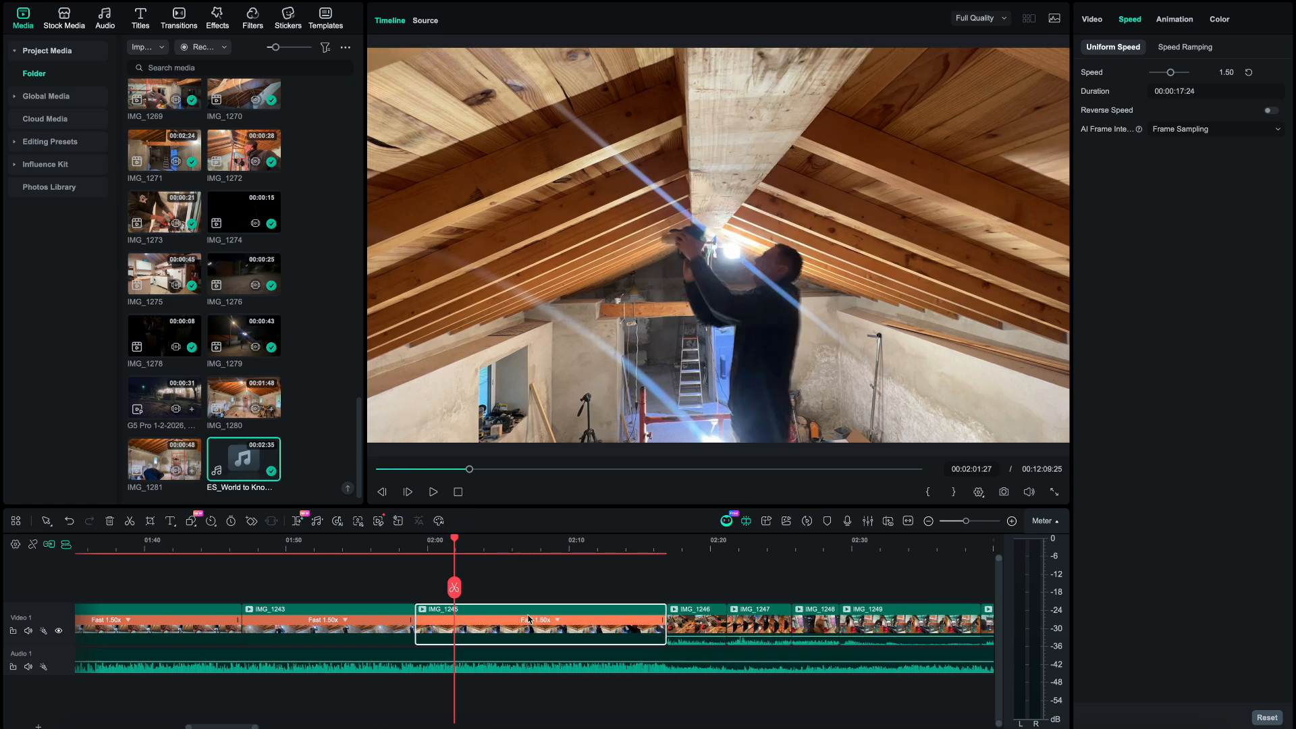
# - Play from the end of IMG_1245 into IMG_1246 and split the World to Know music at 00:02:18:20
pyautogui.click(646, 549)
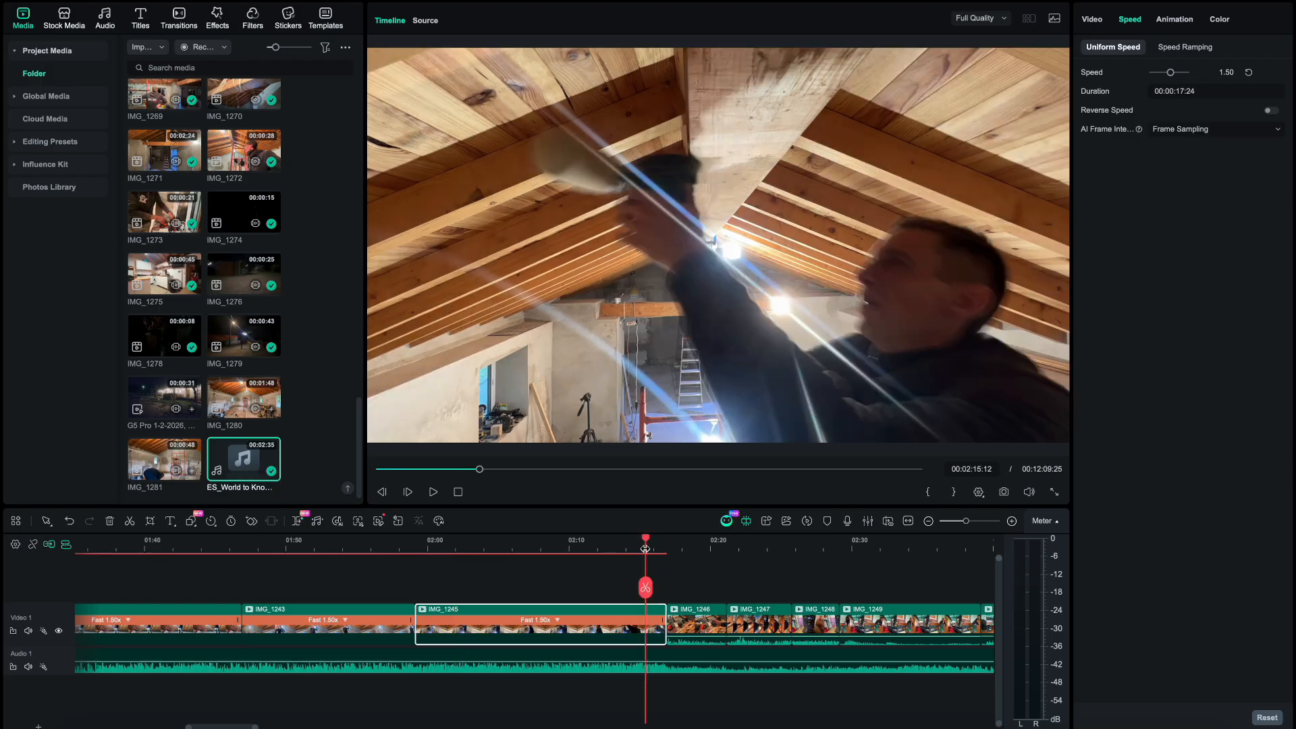
pyautogui.moveTo(646, 547); pyautogui.dragTo(647, 544)
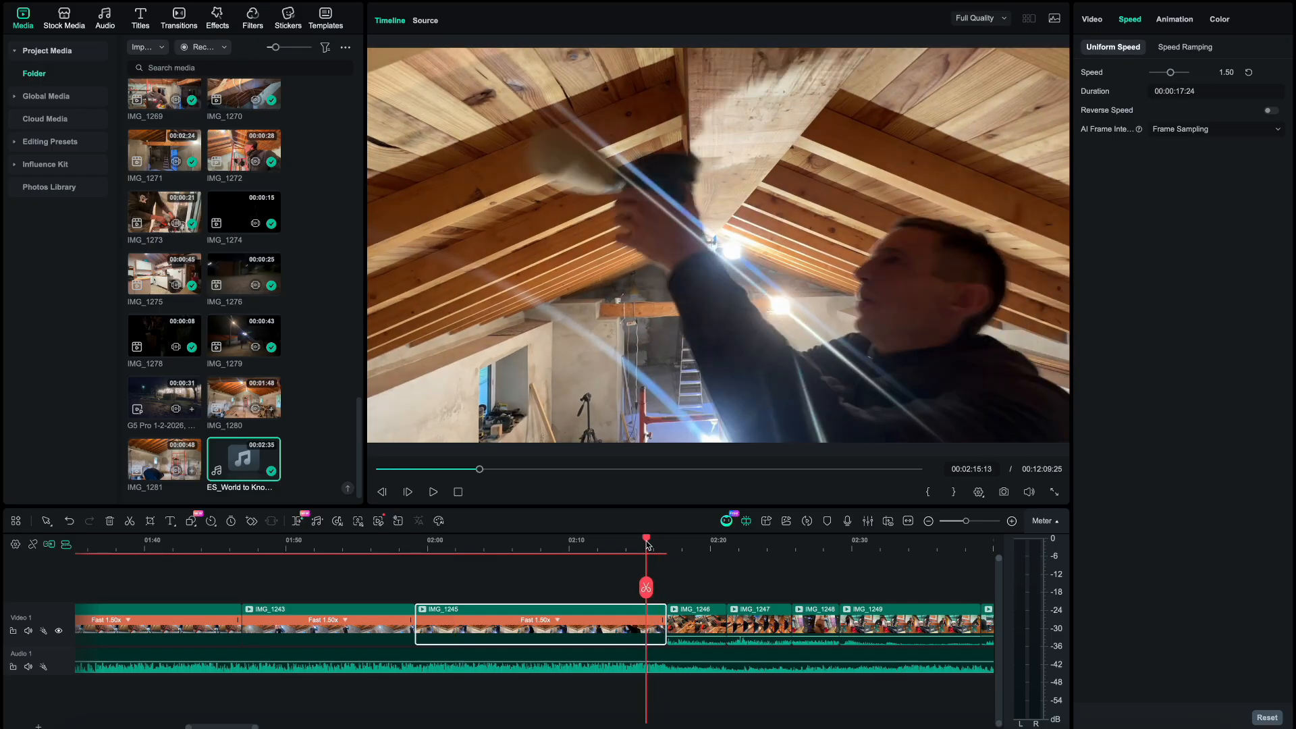
pyautogui.press('space')
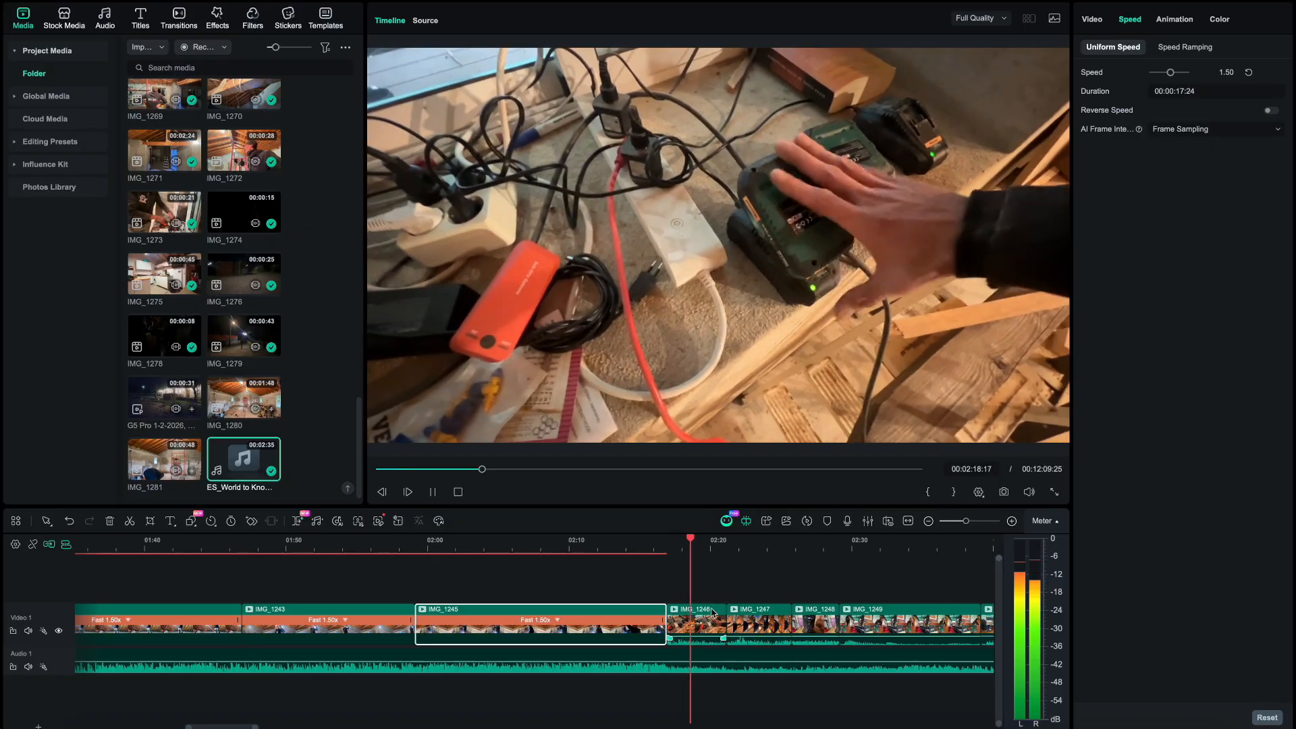
pyautogui.press('space')
pyautogui.click(715, 672)
pyautogui.click(691, 588)
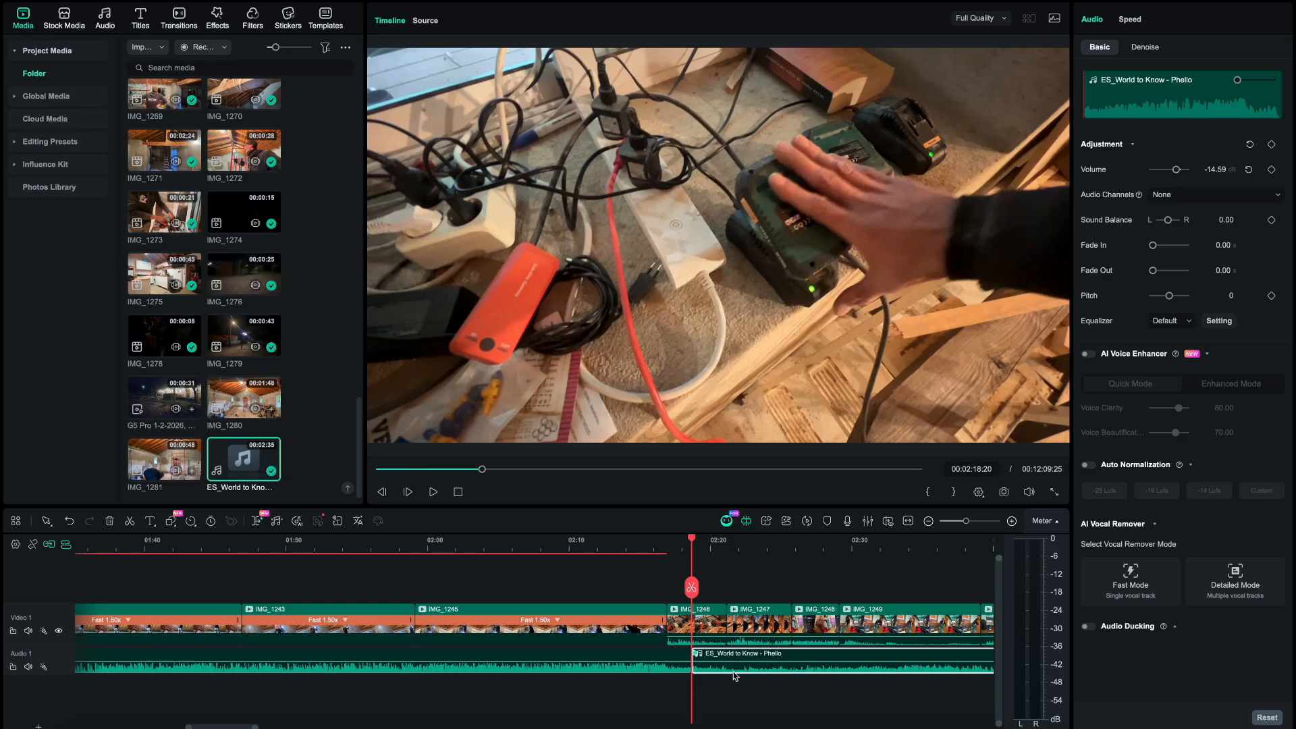
# - Play back the last moments of IMG_1245 and stop at 00:02:16:23, where IMG_1246 begins
pyautogui.click(657, 549)
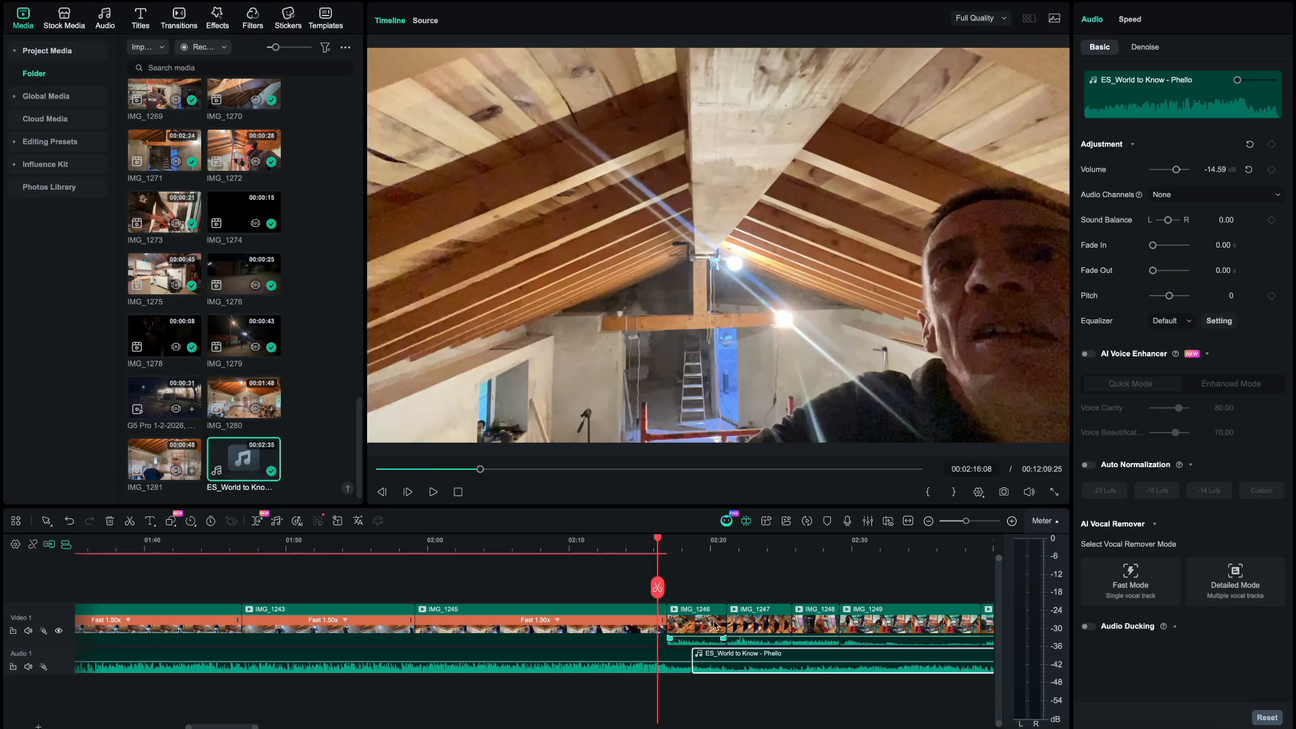
pyautogui.press('space')
pyautogui.press('space')
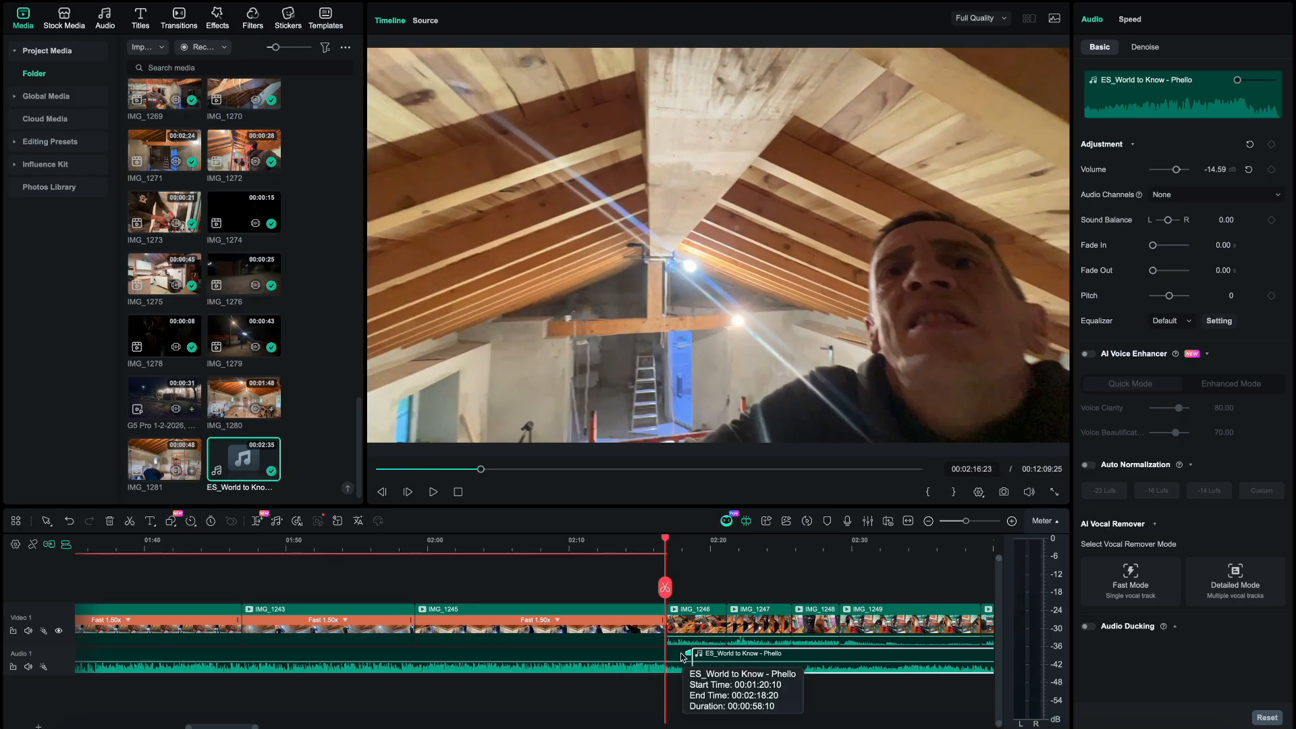
# - Delete the World to Know music segment after 00:02:18:20 and give the remaining segment a 2.53 s fade-out
pyautogui.scroll(2, 682, 658)
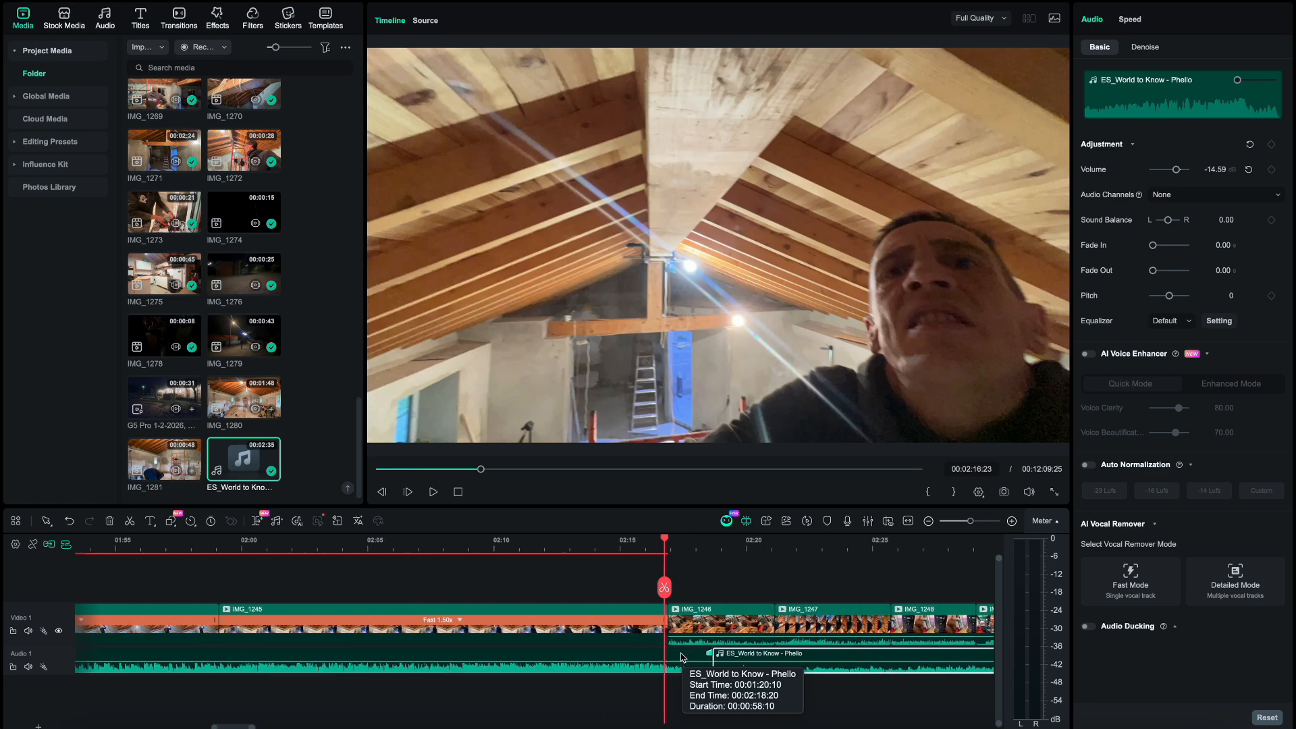
pyautogui.hscroll(3, 687, 650)
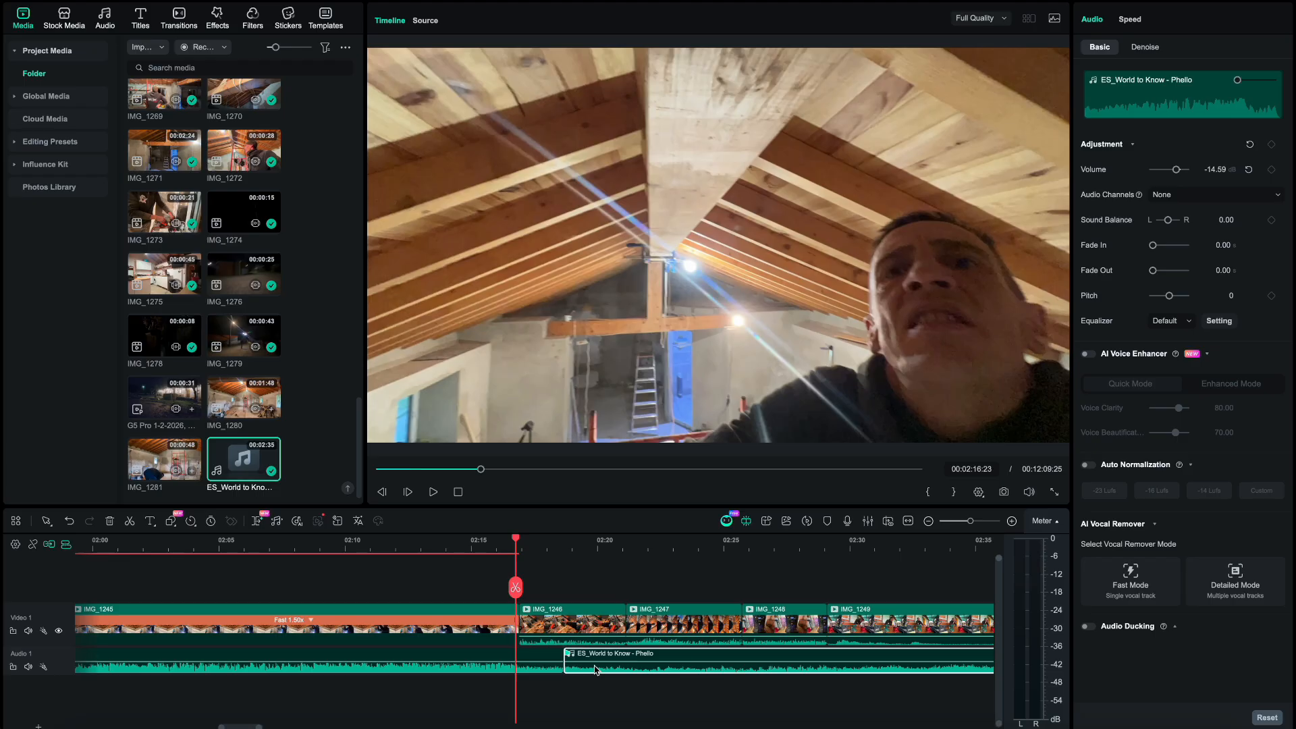
pyautogui.press('Delete')
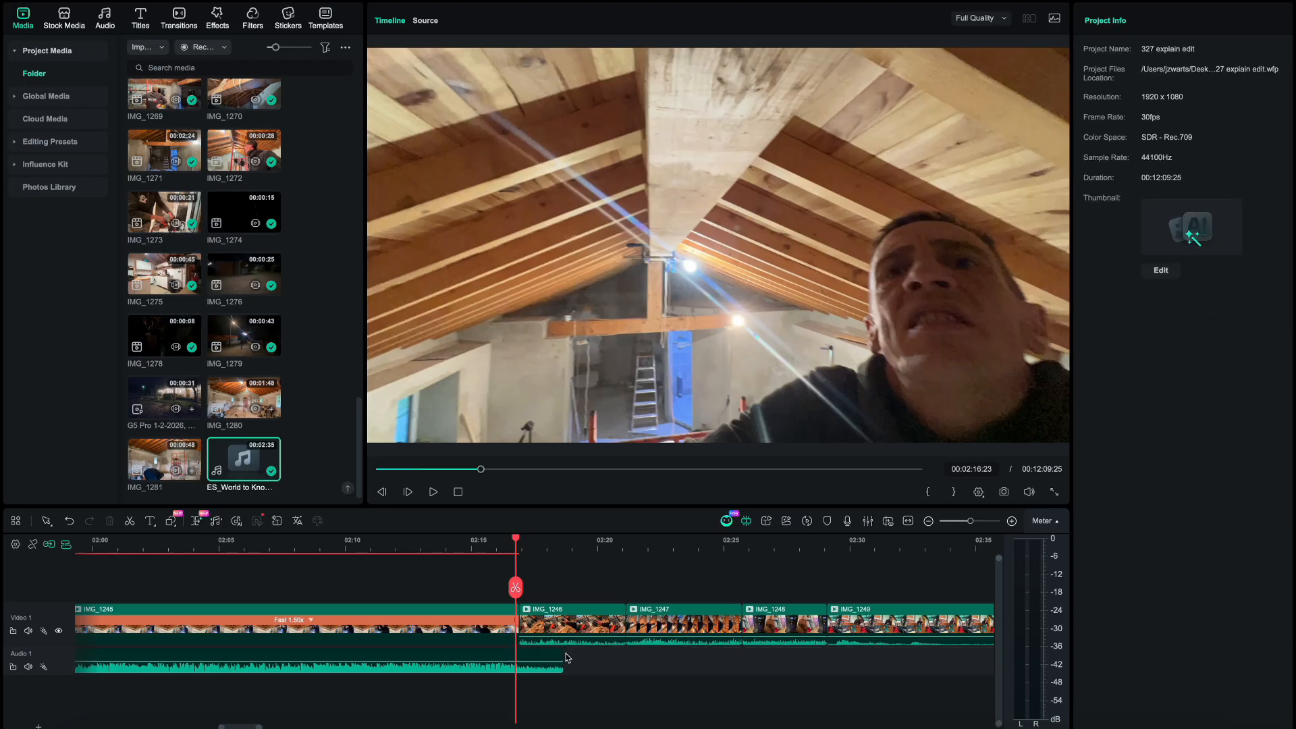
pyautogui.moveTo(560, 653); pyautogui.dragTo(476, 656)
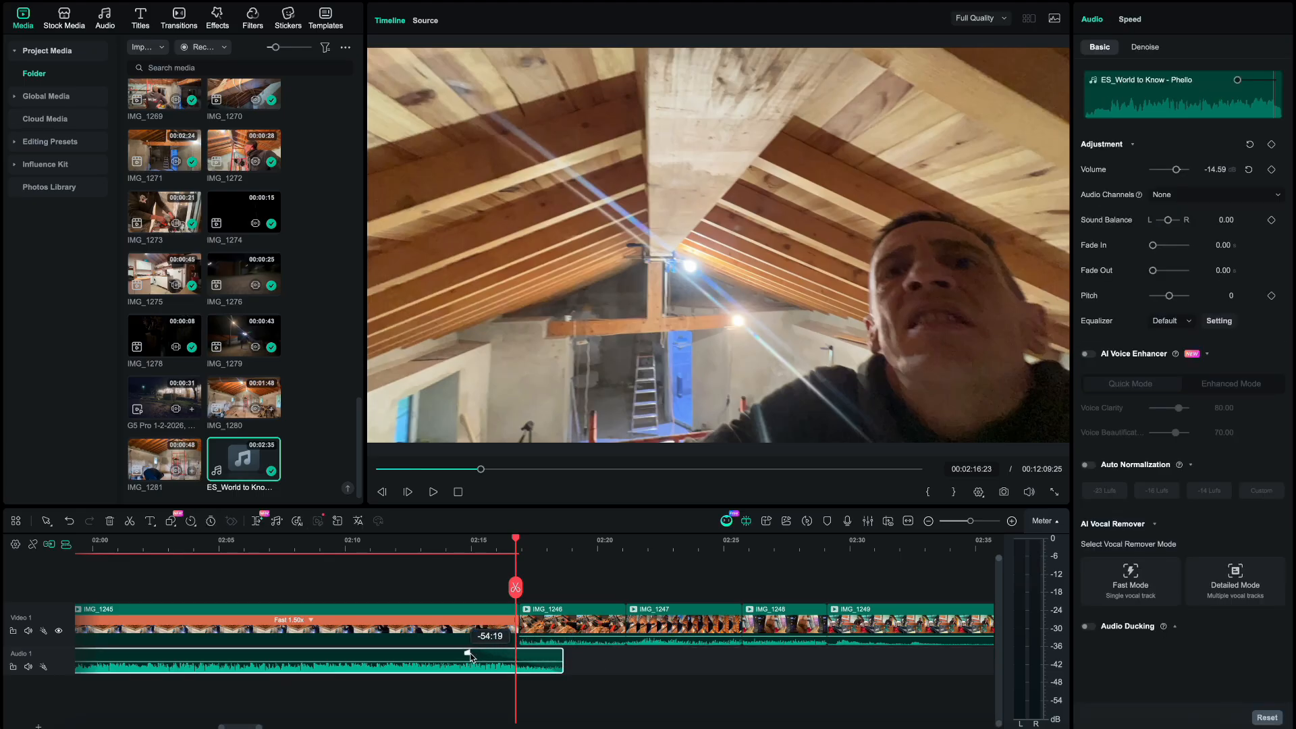
pyautogui.moveTo(501, 656)
pyautogui.mouseDown()
pyautogui.moveTo(549, 657)
pyautogui.moveTo(501, 653)
pyautogui.mouseUp()
# - Play back the music fade-out across the cut from IMG_1245 to IMG_1246
pyautogui.click(365, 543)
pyautogui.press('space')
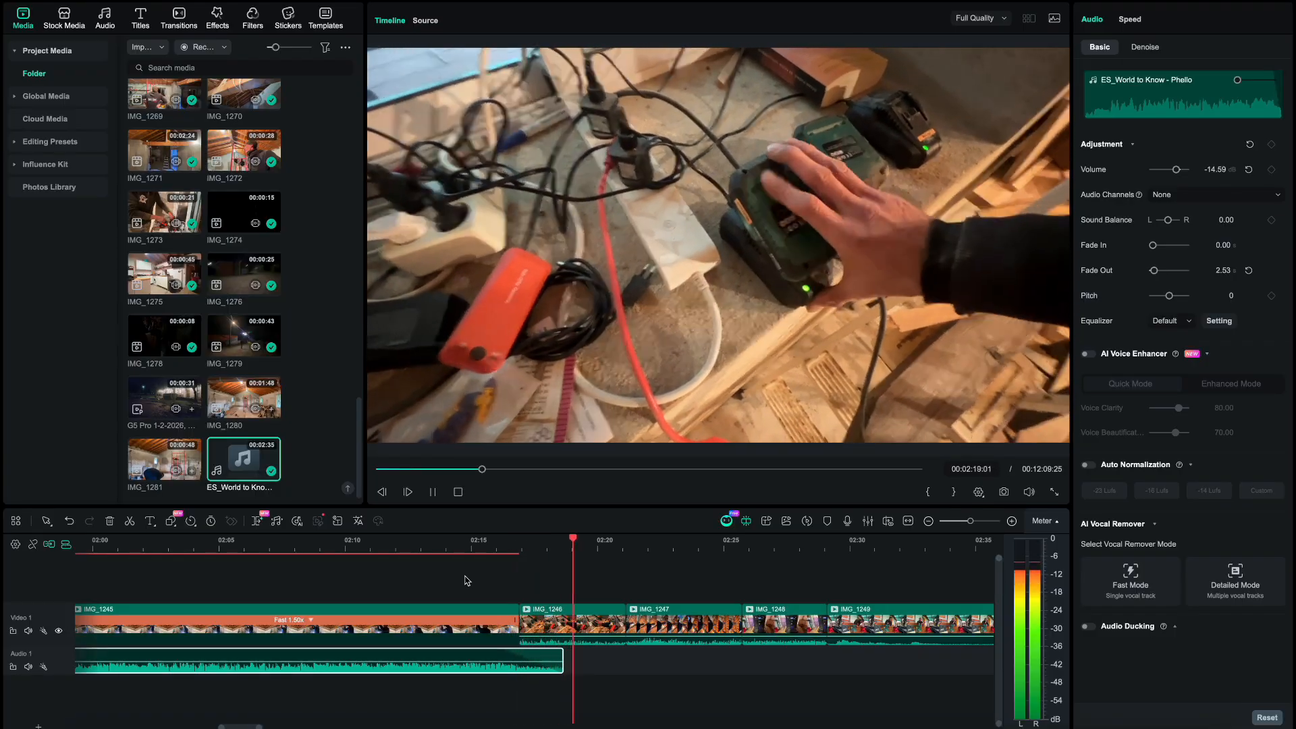
pyautogui.press('space')
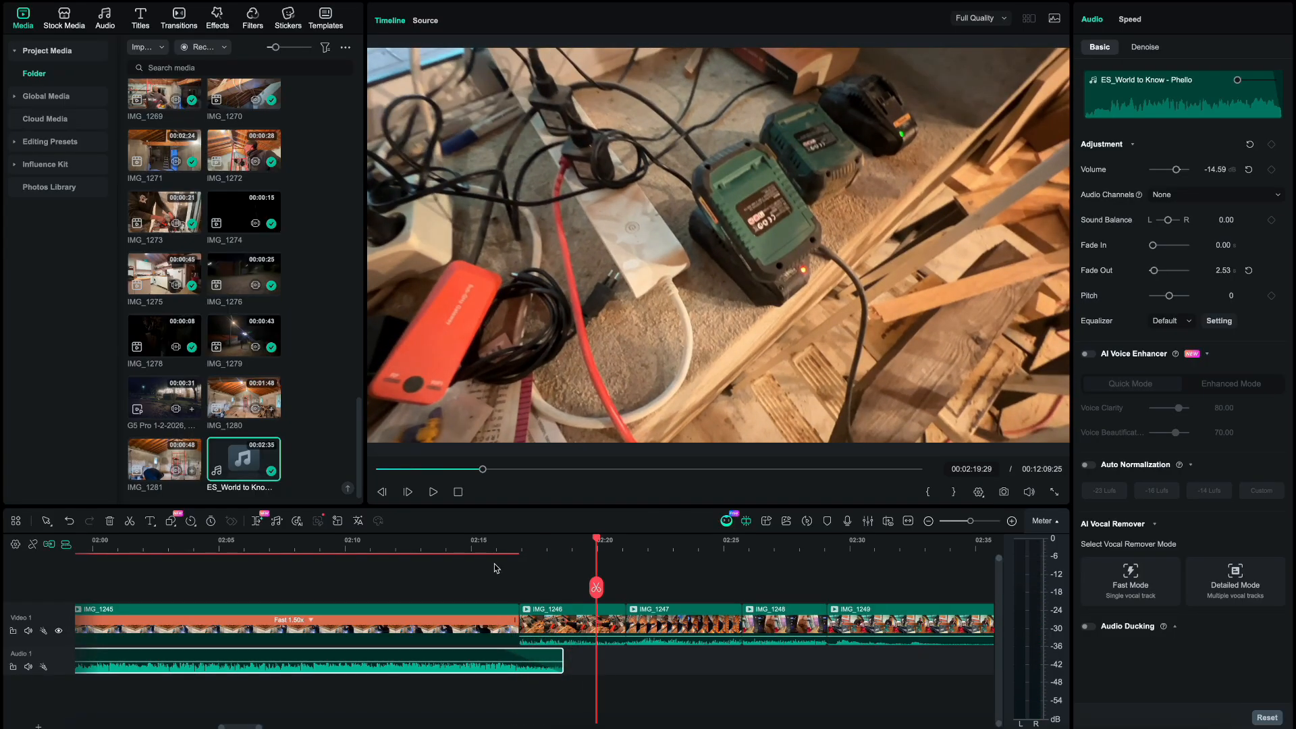
# - Find the frame at 00:02:16:01 near the end of IMG_1245 and trim the clip's end back to it
pyautogui.click(482, 548)
pyautogui.scroll(3, 490, 576)
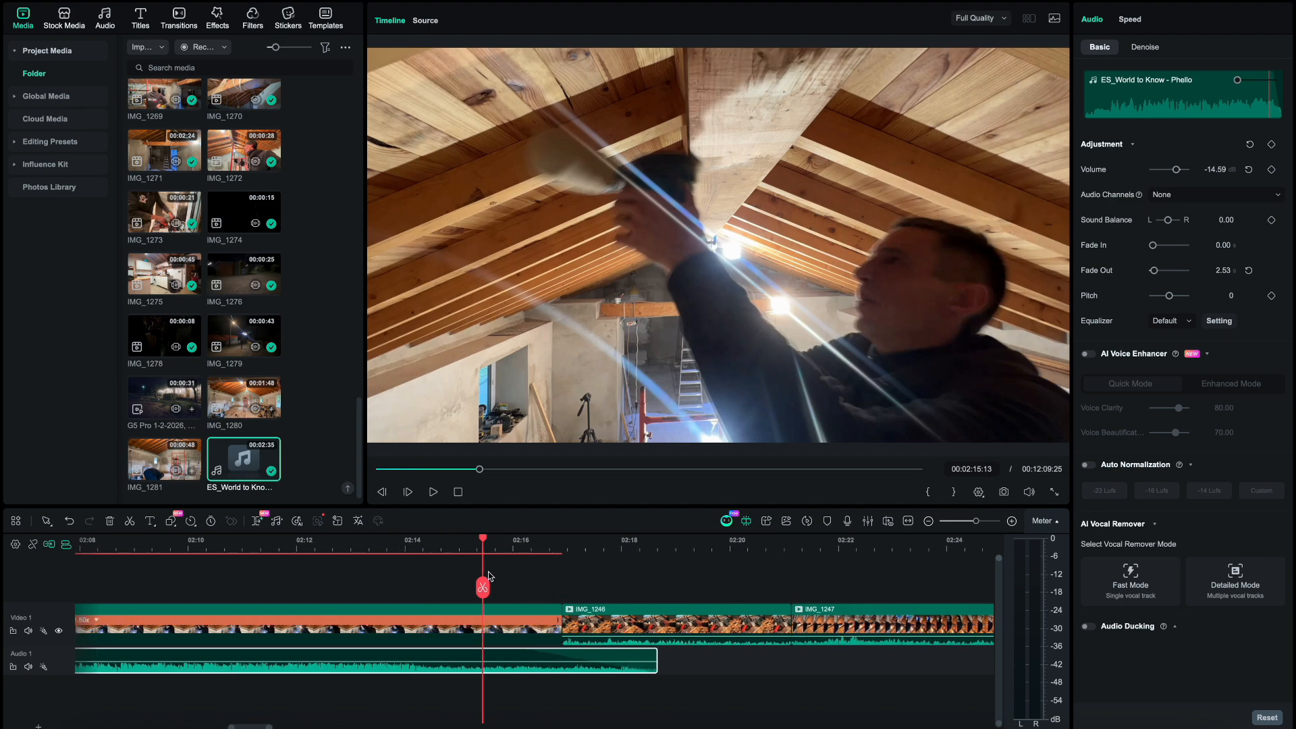
pyautogui.press('space')
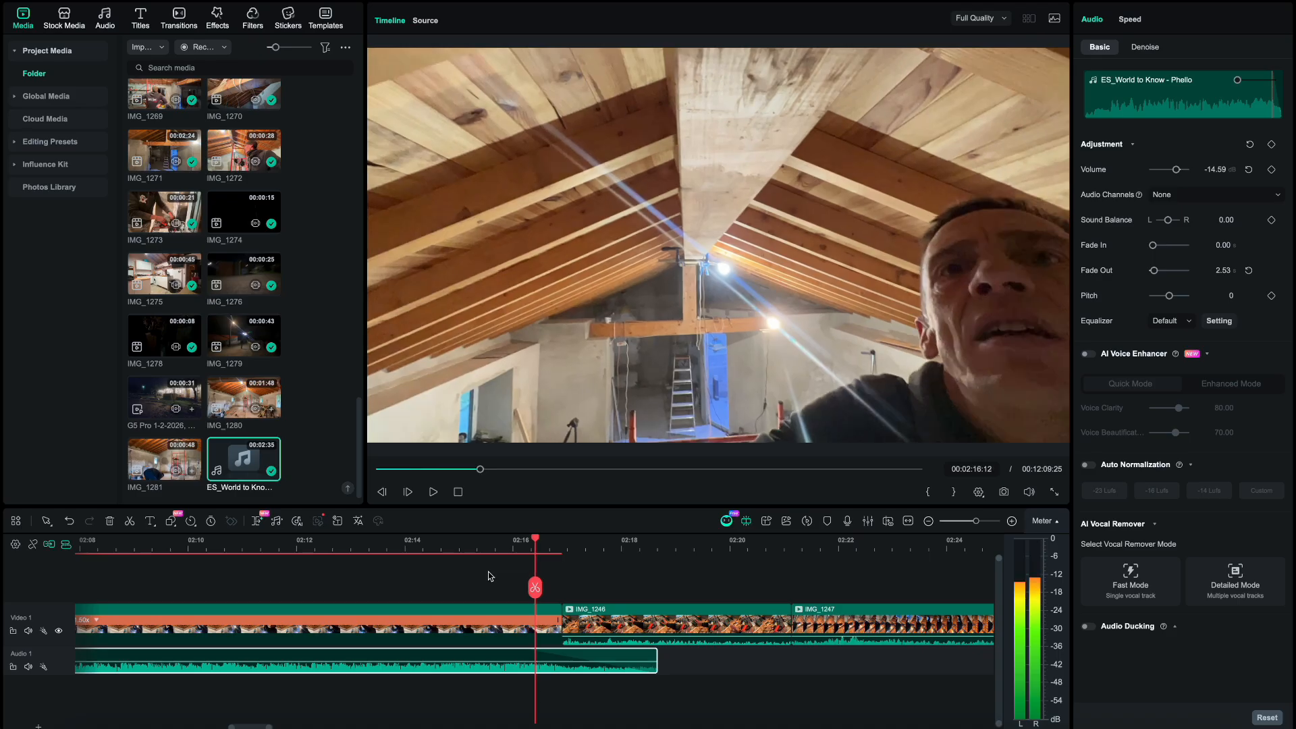
pyautogui.press('Right')
pyautogui.press('Right')
pyautogui.press('Left')
pyautogui.press('Left')
pyautogui.press('Left')
pyautogui.press('Left')
pyautogui.press('Left')
pyautogui.press('Left')
pyautogui.press('Left')
pyautogui.press('Left')
pyautogui.press('Left')
pyautogui.press('Left')
pyautogui.press('Left')
pyautogui.press('Left')
pyautogui.press('Left')
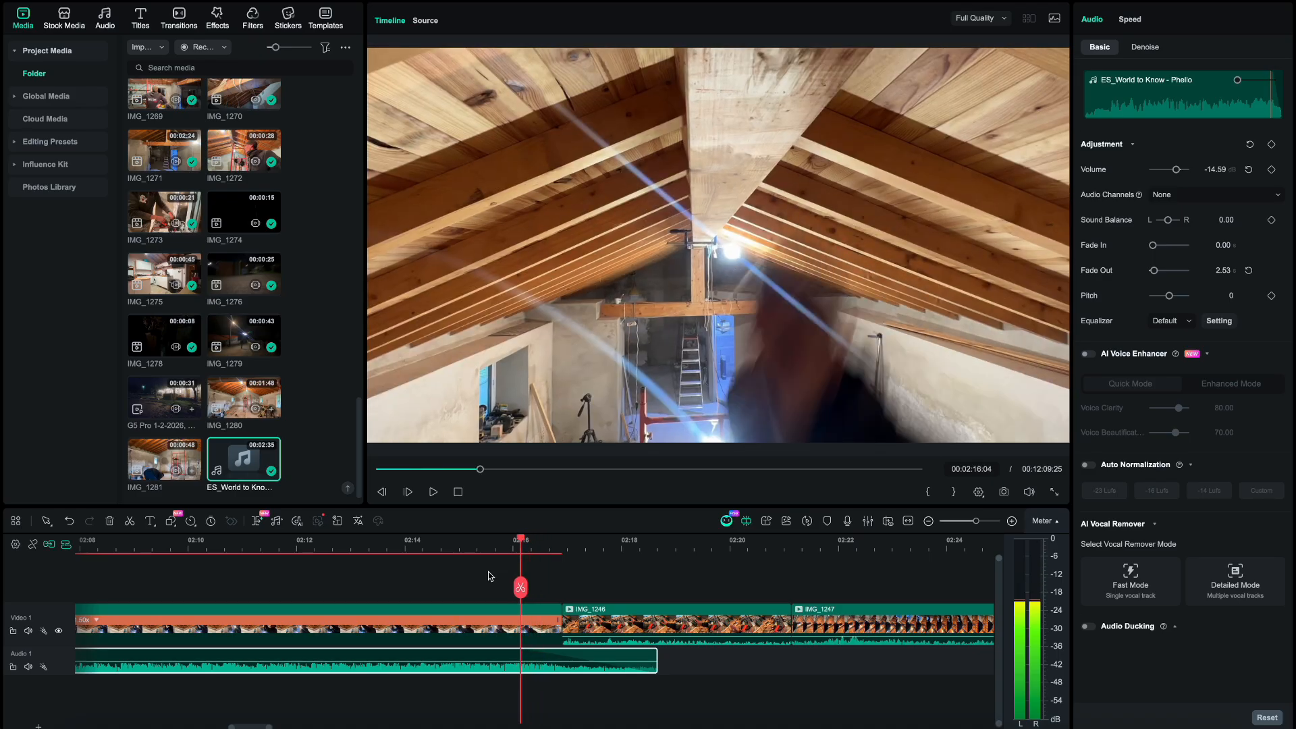
pyautogui.press('Left')
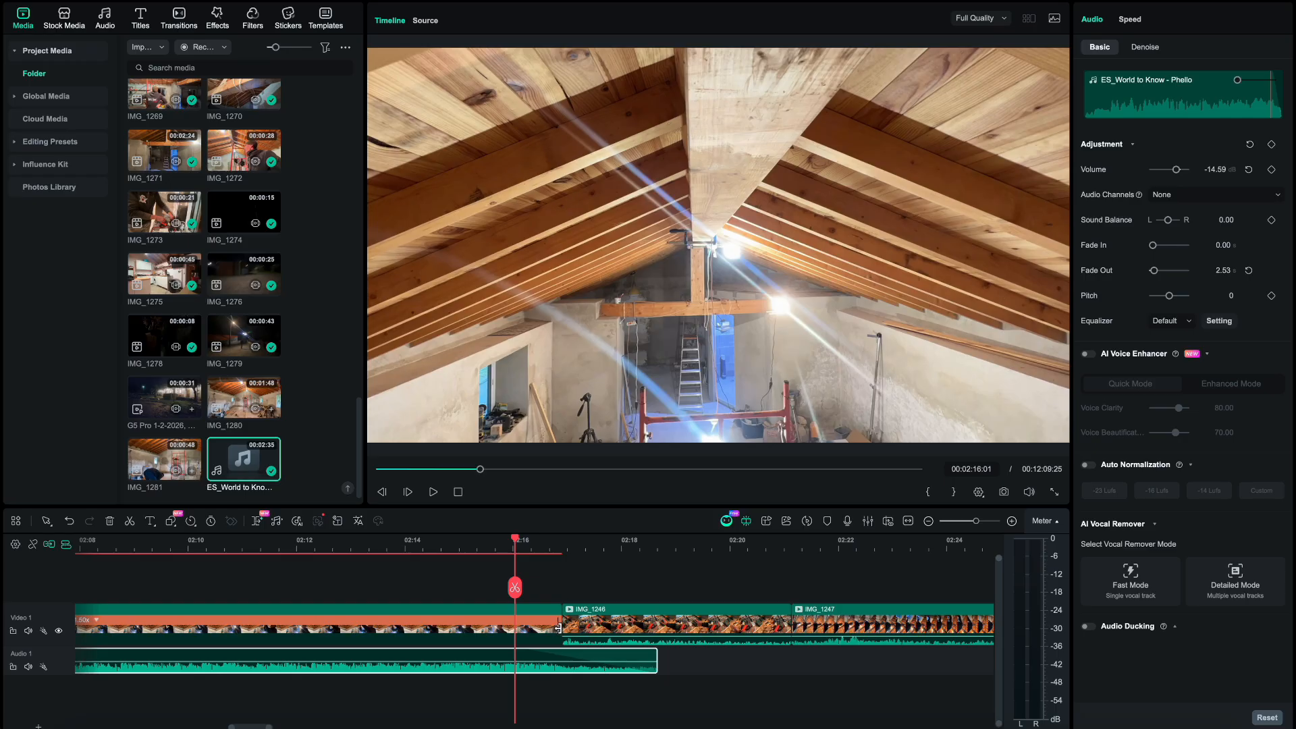
pyautogui.moveTo(558, 627); pyautogui.dragTo(513, 627)
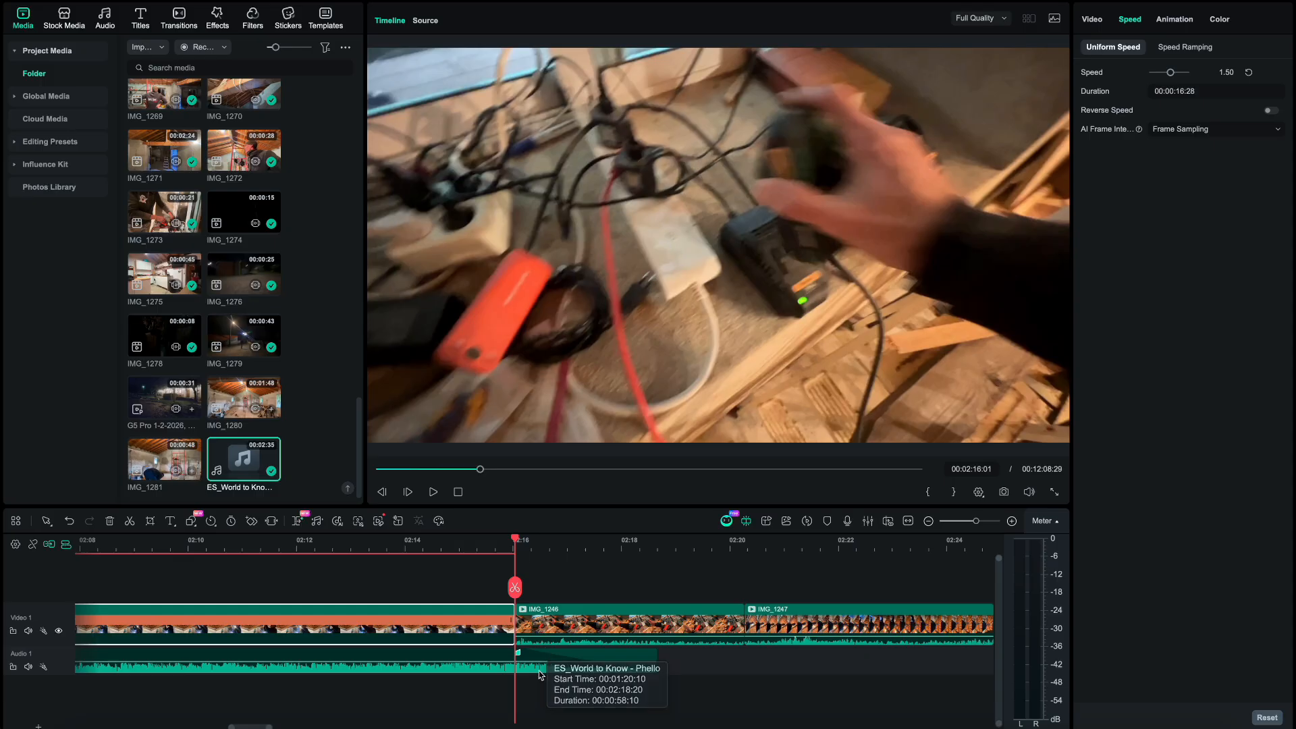
# - Play back the cut from the trimmed IMG_1245 into IMG_1246 and check it against the music's fade-out
pyautogui.hscroll(-2, 539, 671)
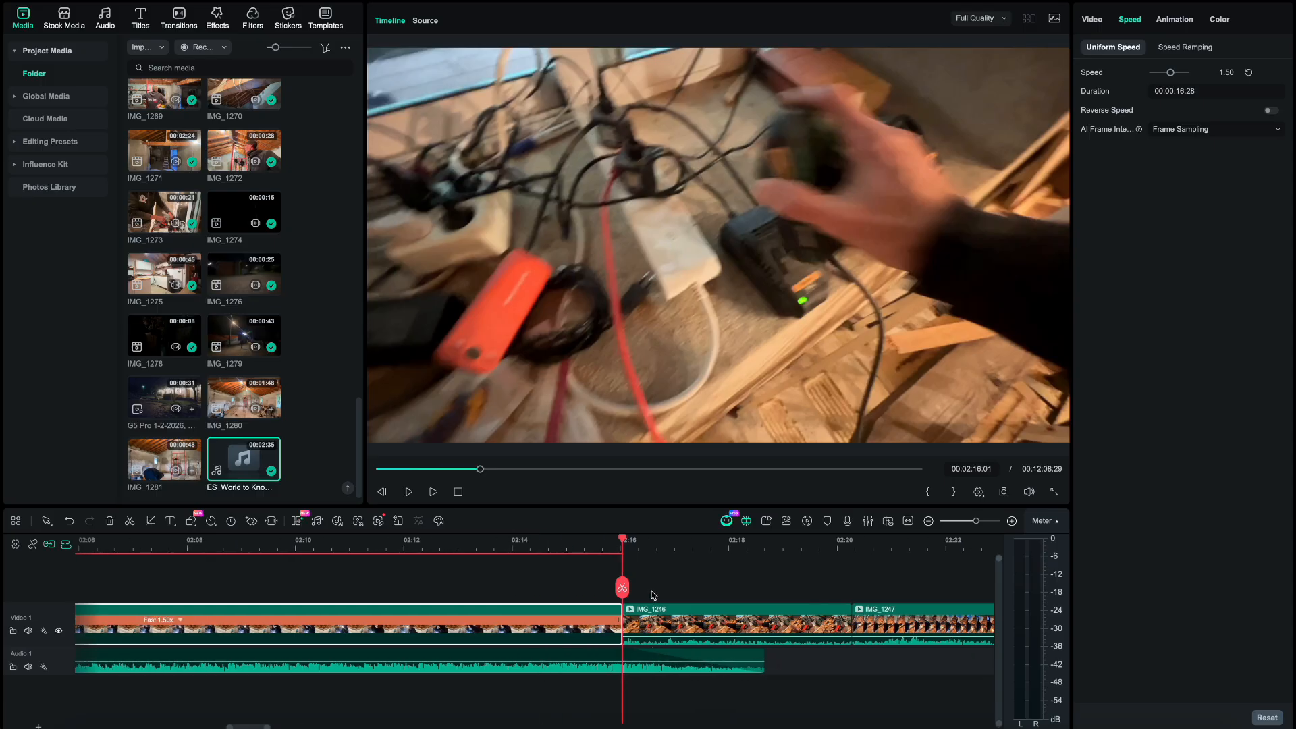
pyautogui.click(646, 542)
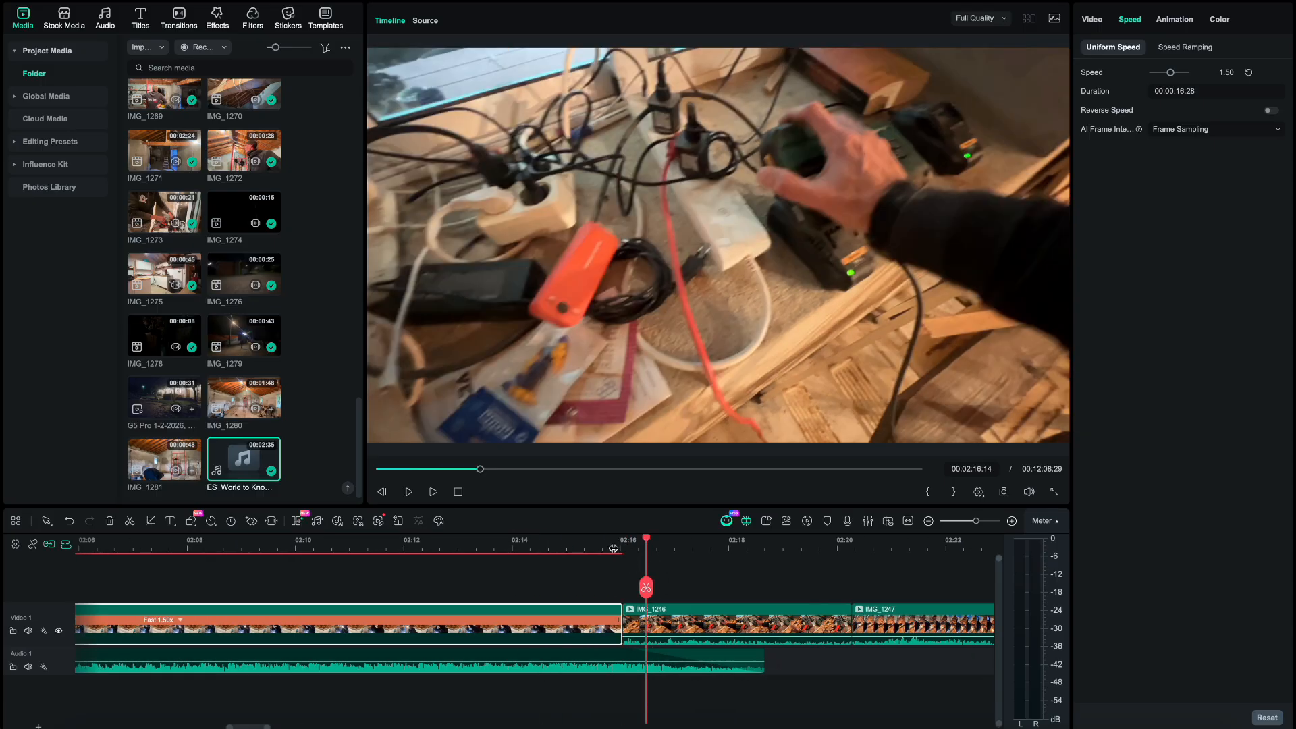
pyautogui.click(614, 548)
pyautogui.press('space')
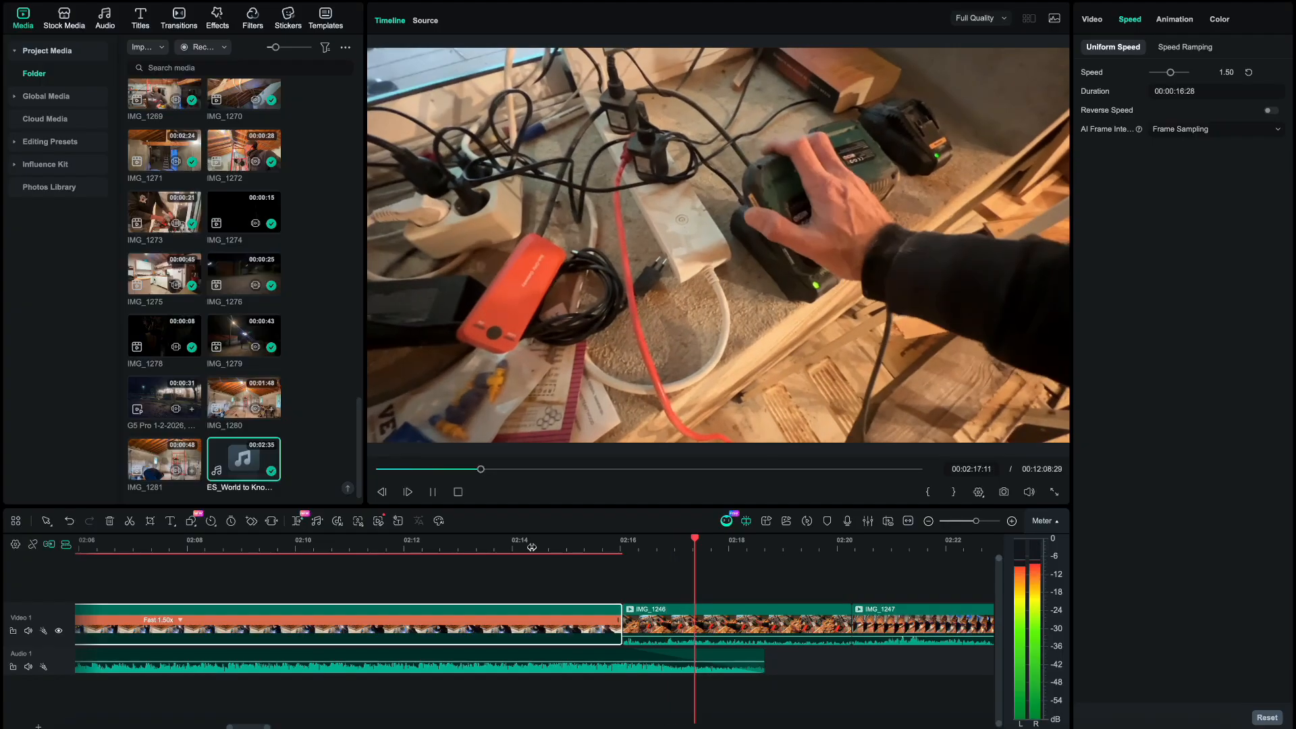
pyautogui.click(423, 544)
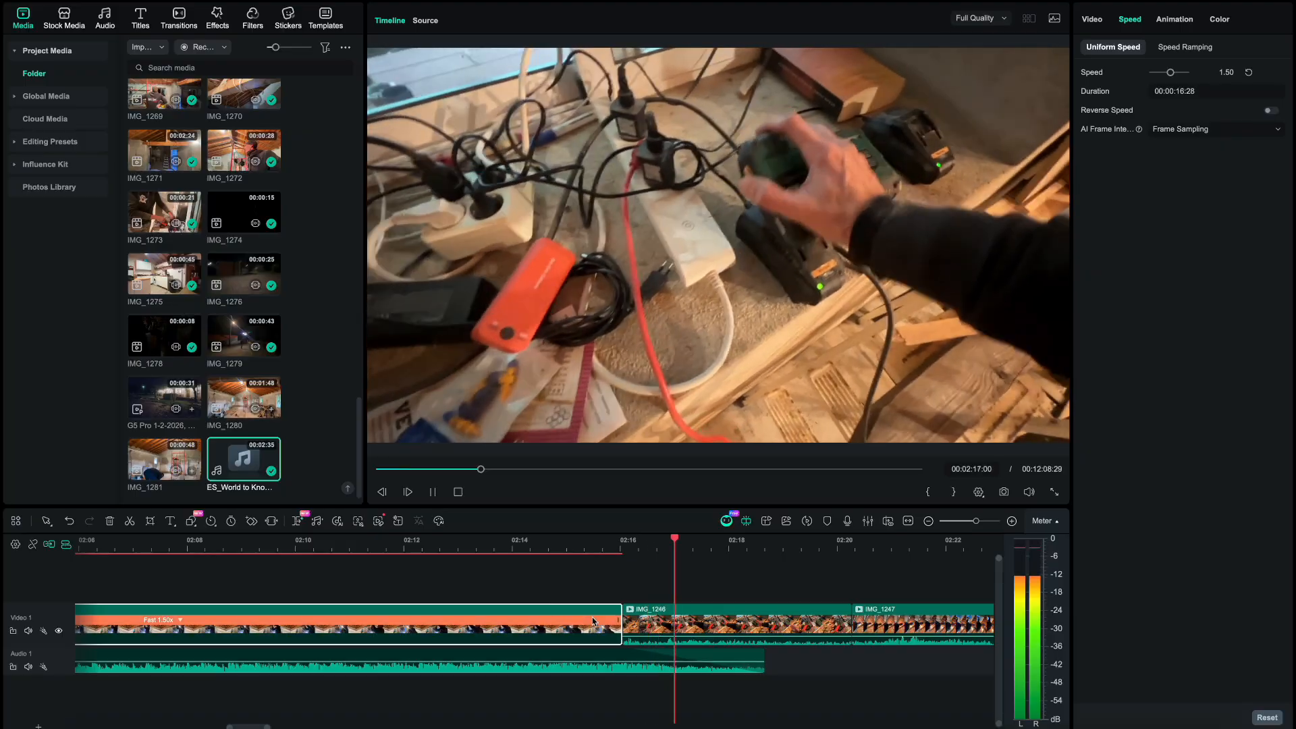
pyautogui.press('space')
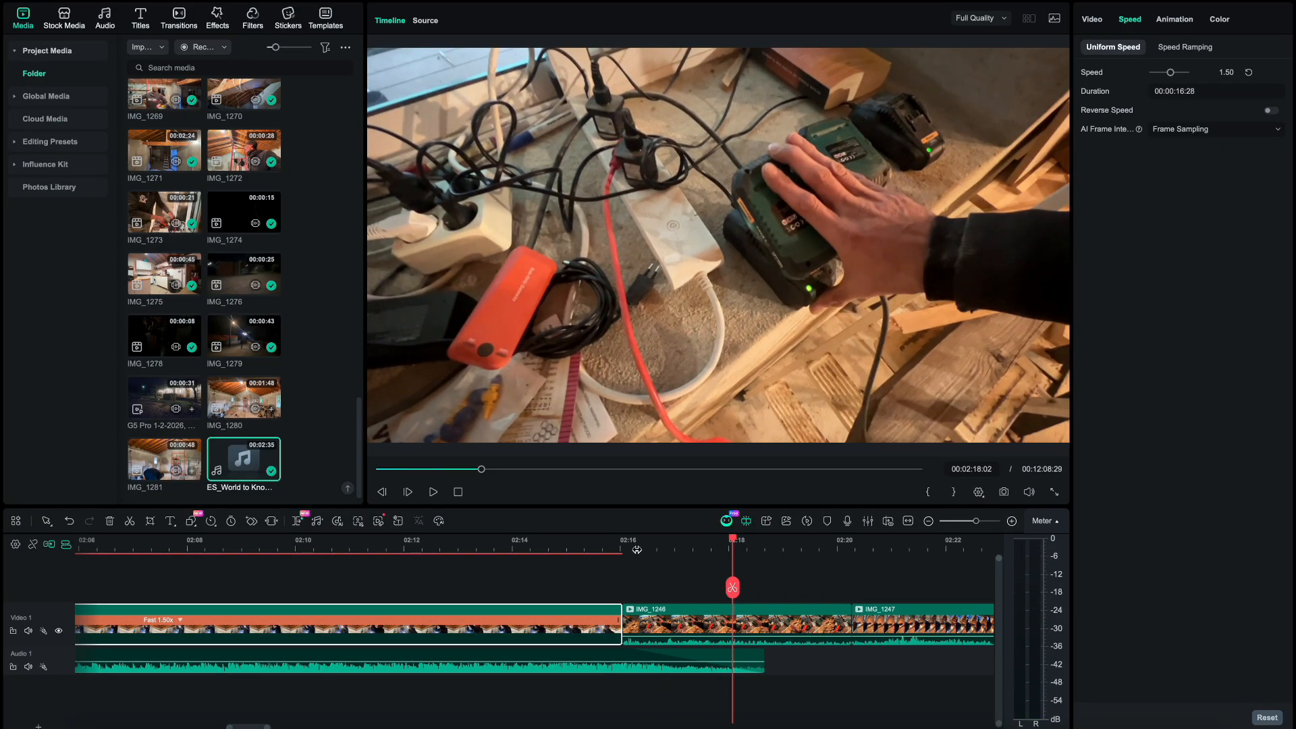
pyautogui.click(624, 652)
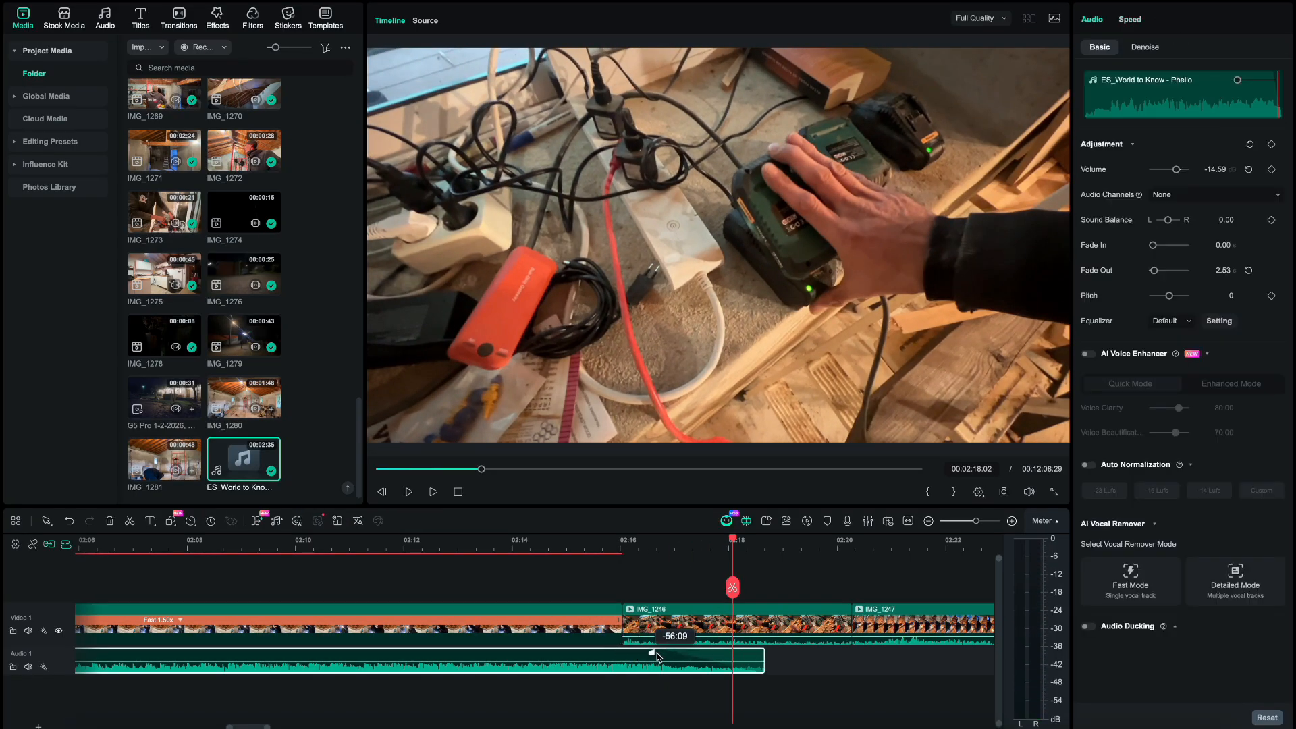
# - Slow IMG_1245 to 1.42x by stretching its end, and play back the cut into IMG_1246
pyautogui.click(170, 620)
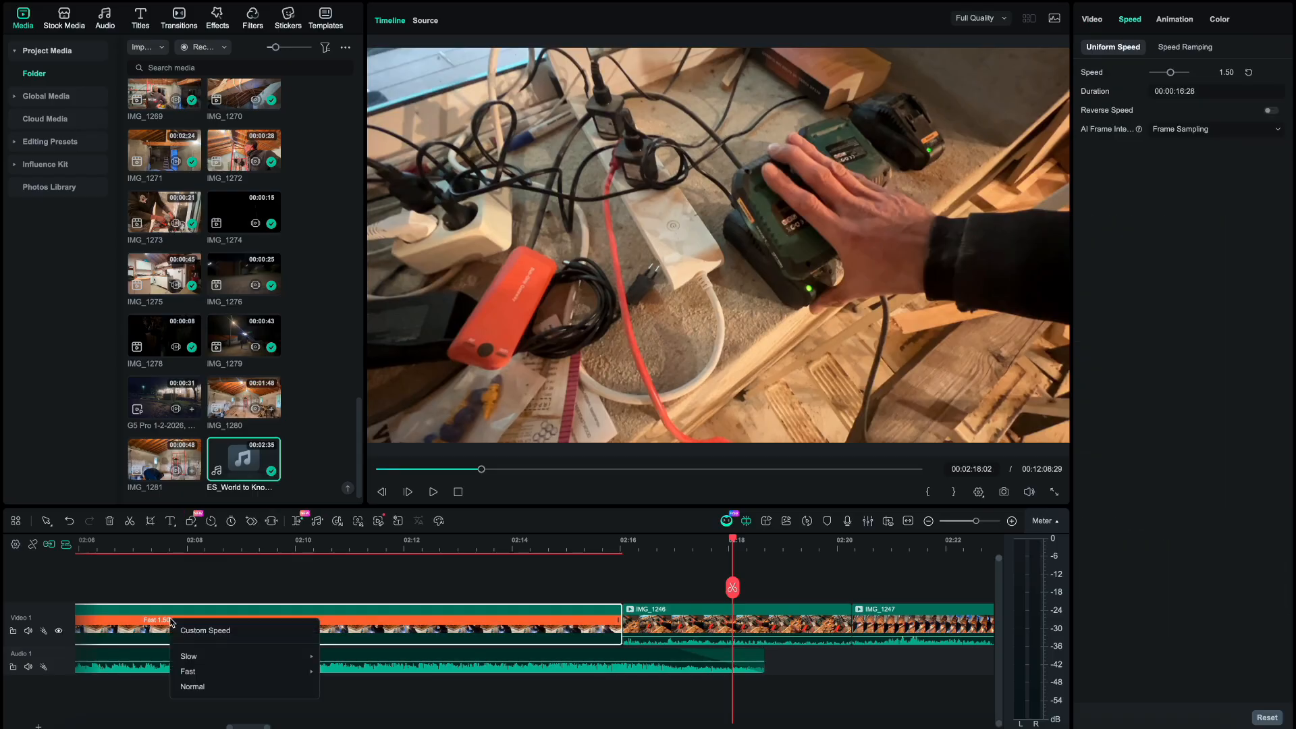
pyautogui.click(620, 621)
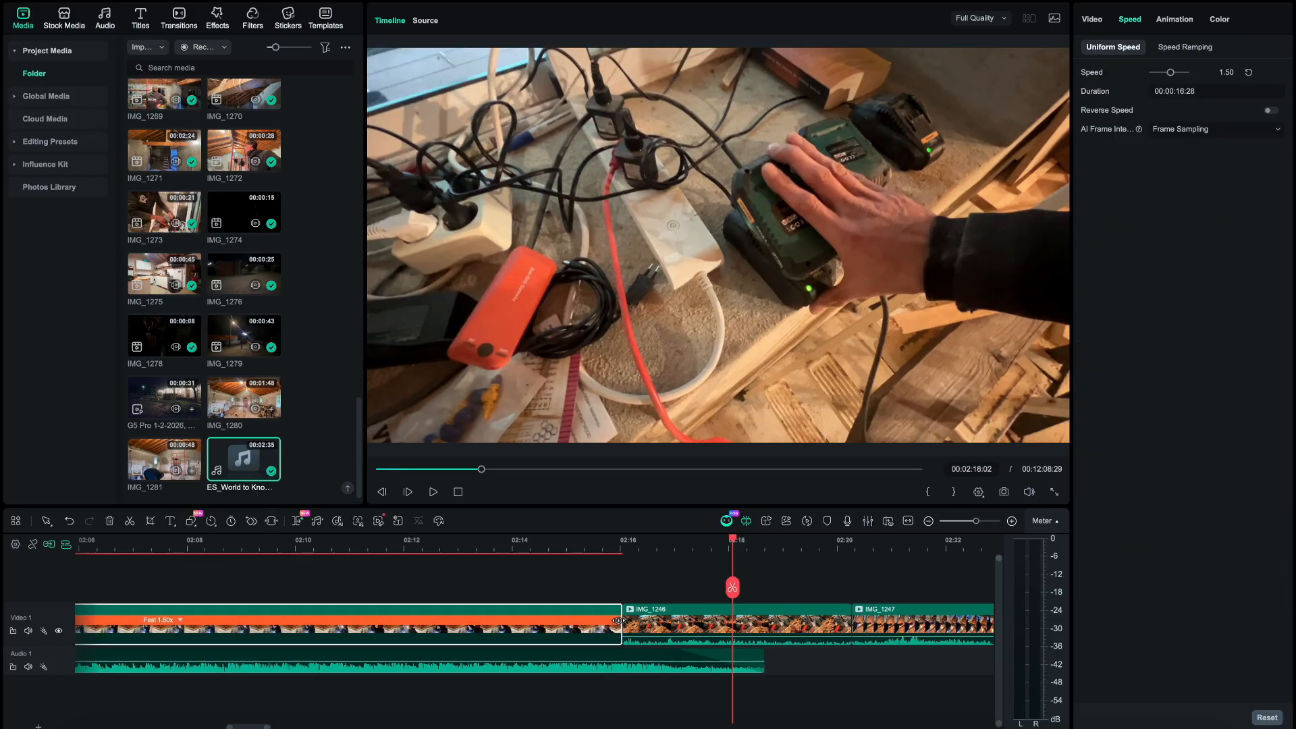
pyautogui.moveTo(621, 621); pyautogui.dragTo(666, 619)
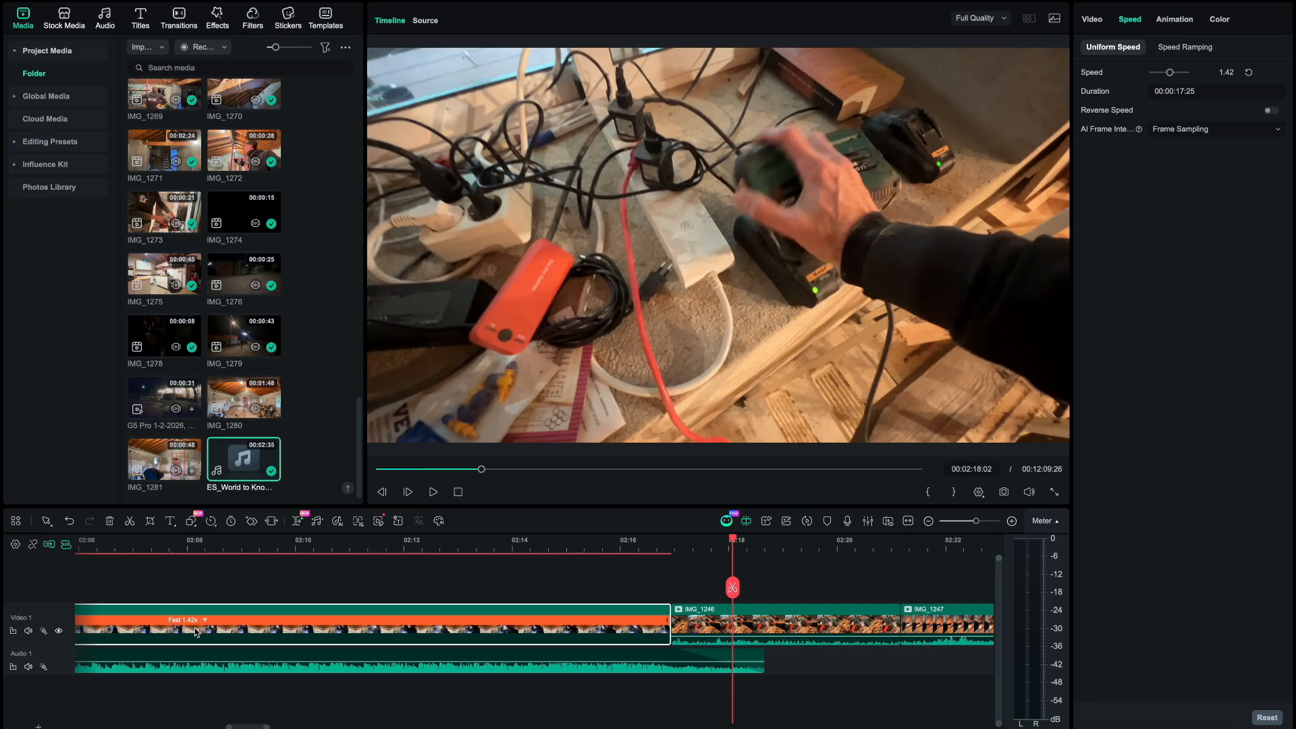
pyautogui.click(623, 544)
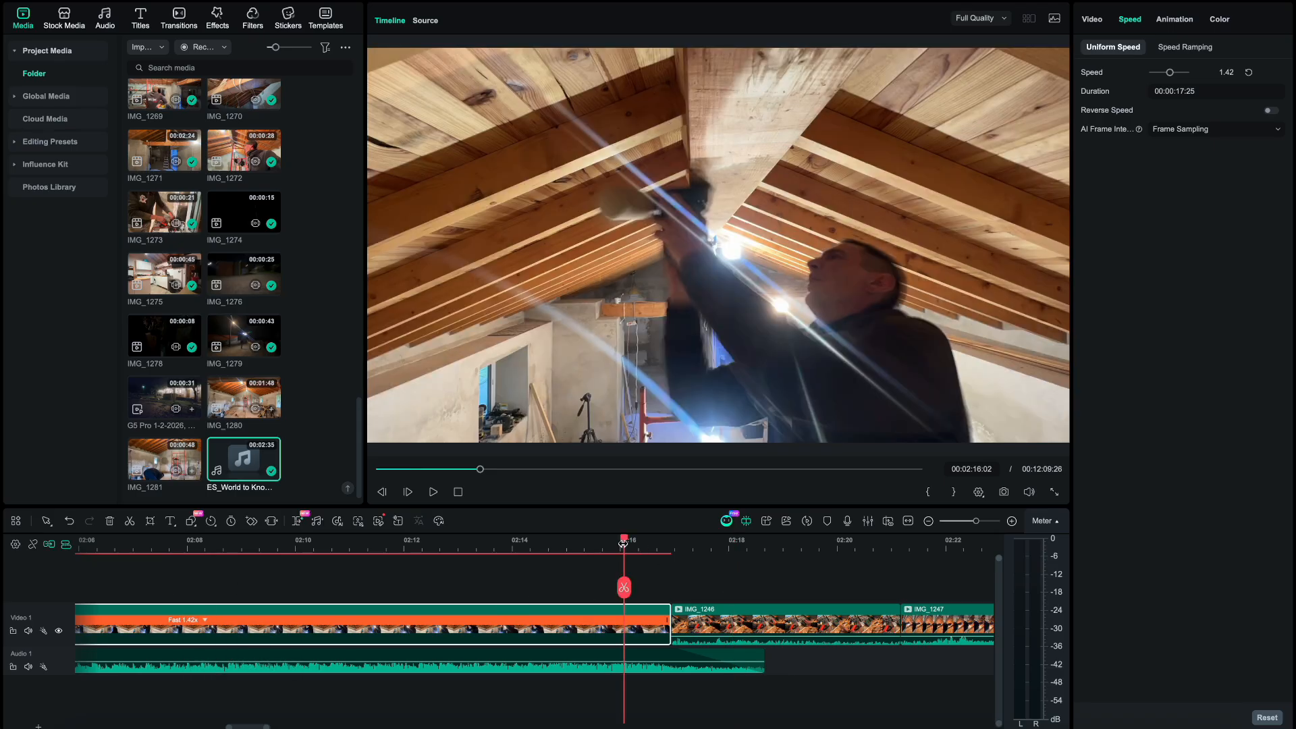
pyautogui.click(520, 549)
pyautogui.press('space')
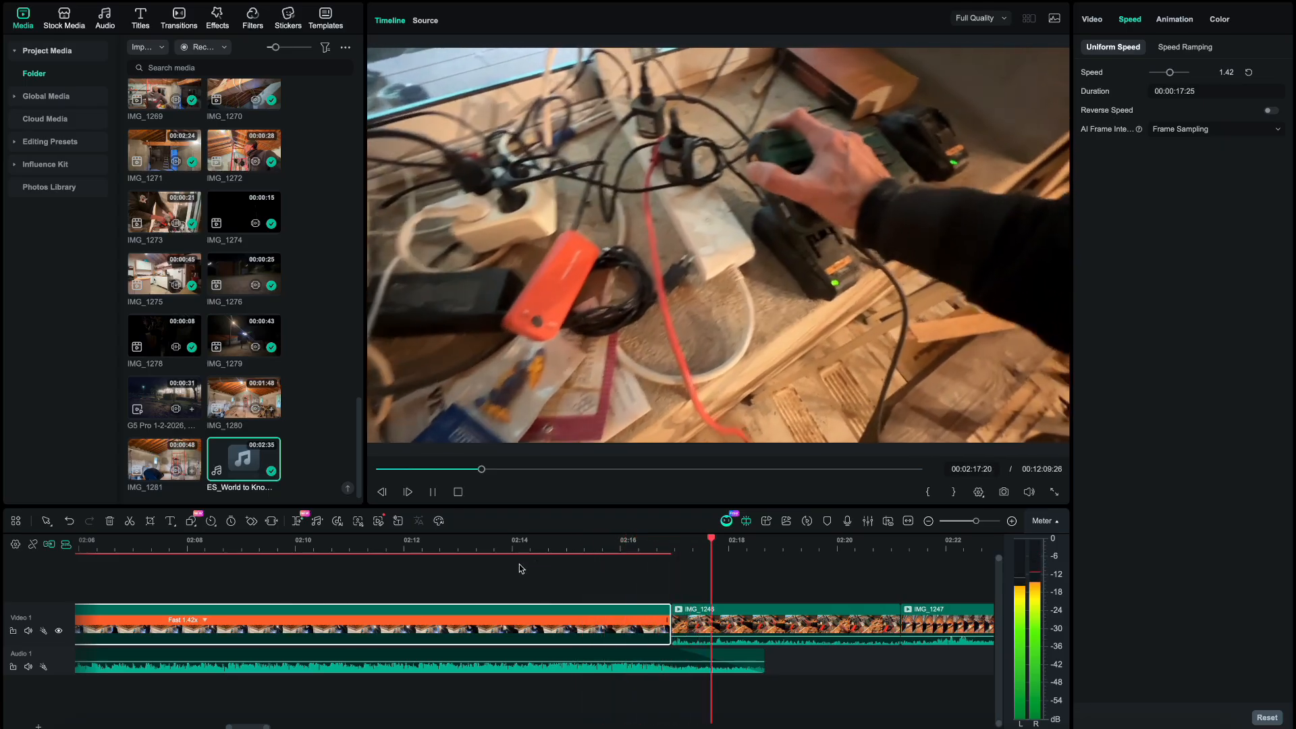
pyautogui.press('space')
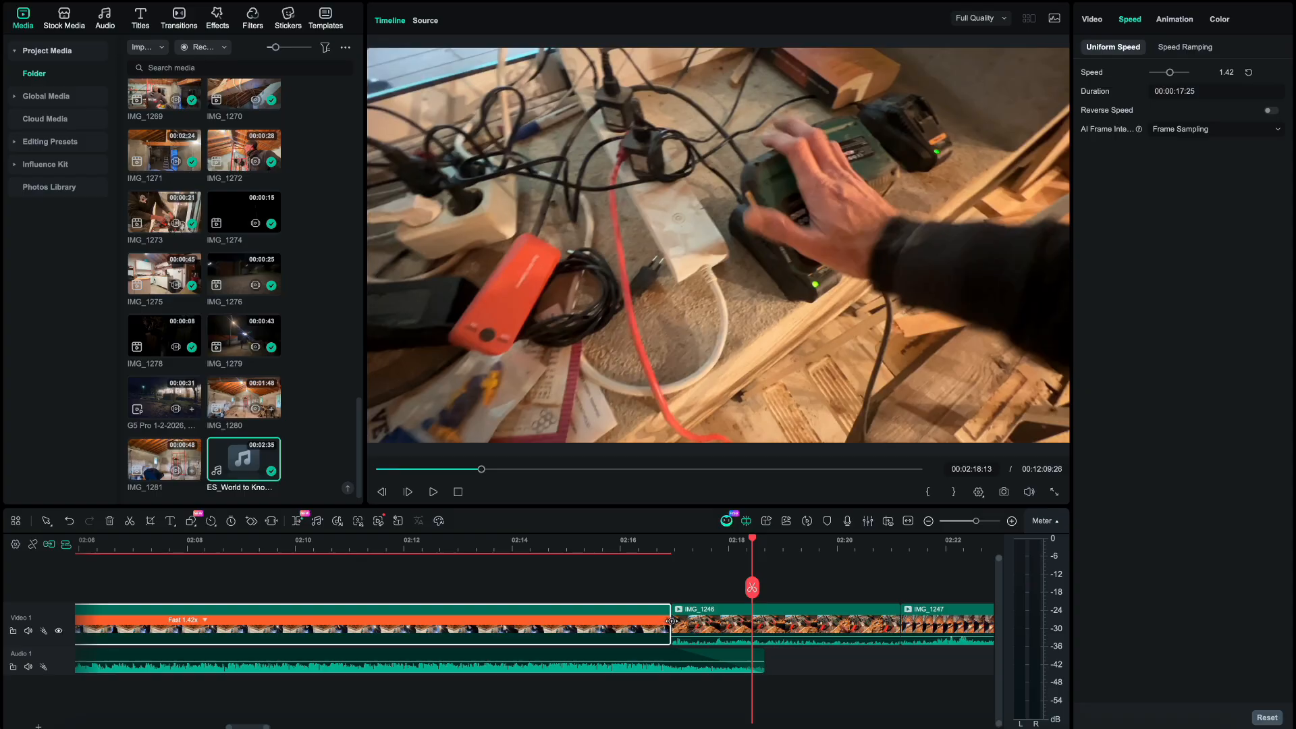
# - Slow IMG_1245 to 1.39x by stretching its end, and play through the cut into IMG_1246
pyautogui.moveTo(670, 621); pyautogui.dragTo(690, 623)
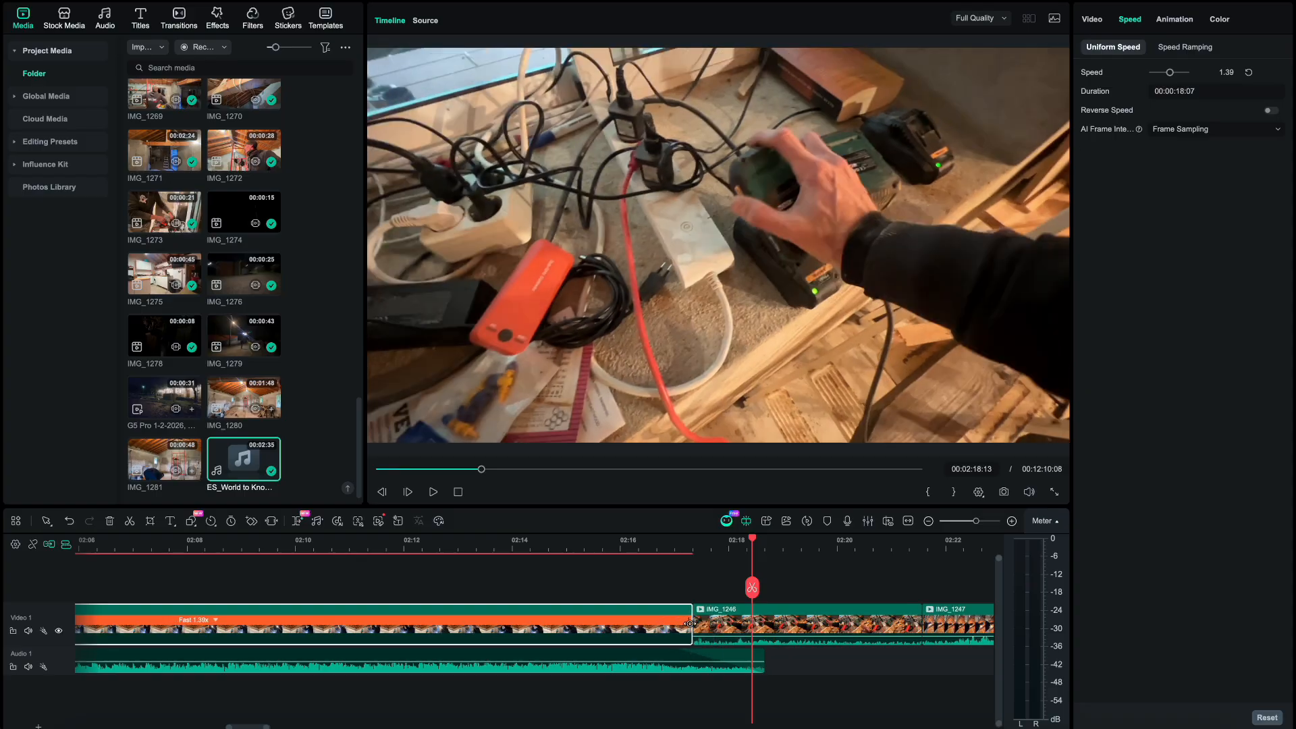
pyautogui.click(602, 552)
pyautogui.press('space')
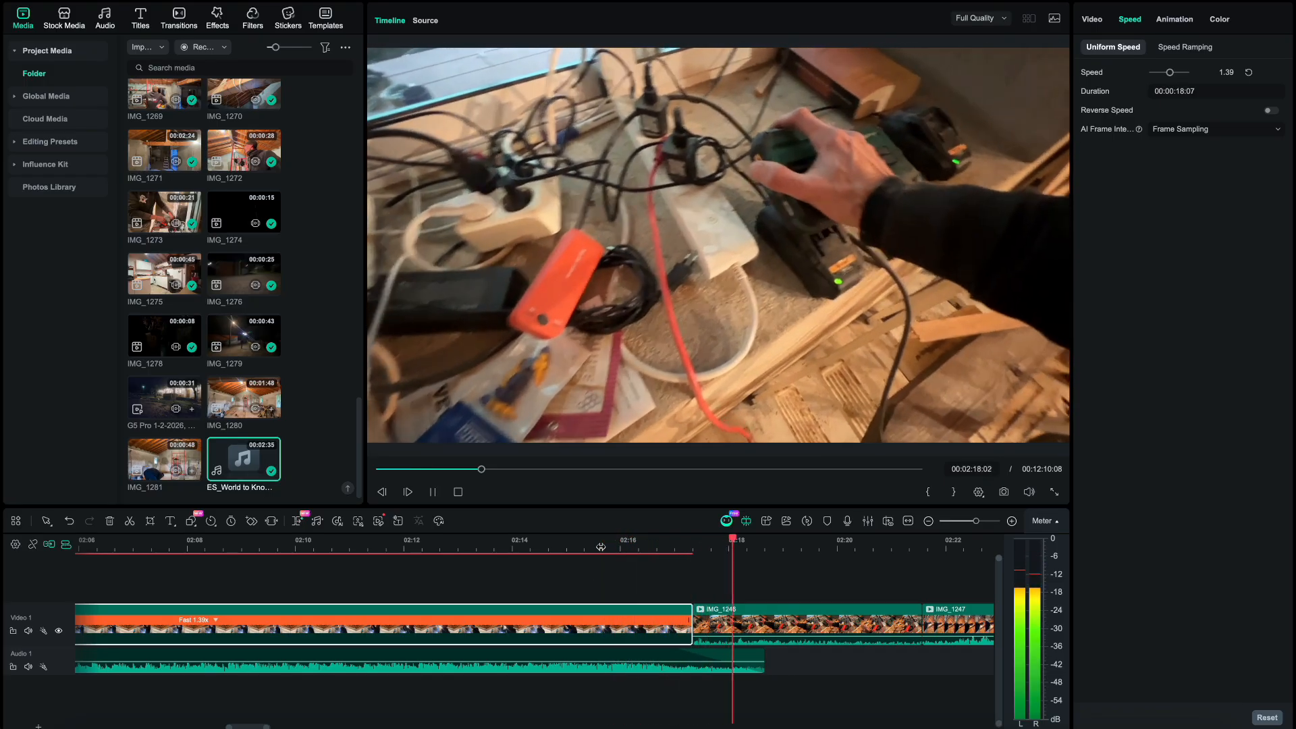
pyautogui.hscroll(2, 663, 632)
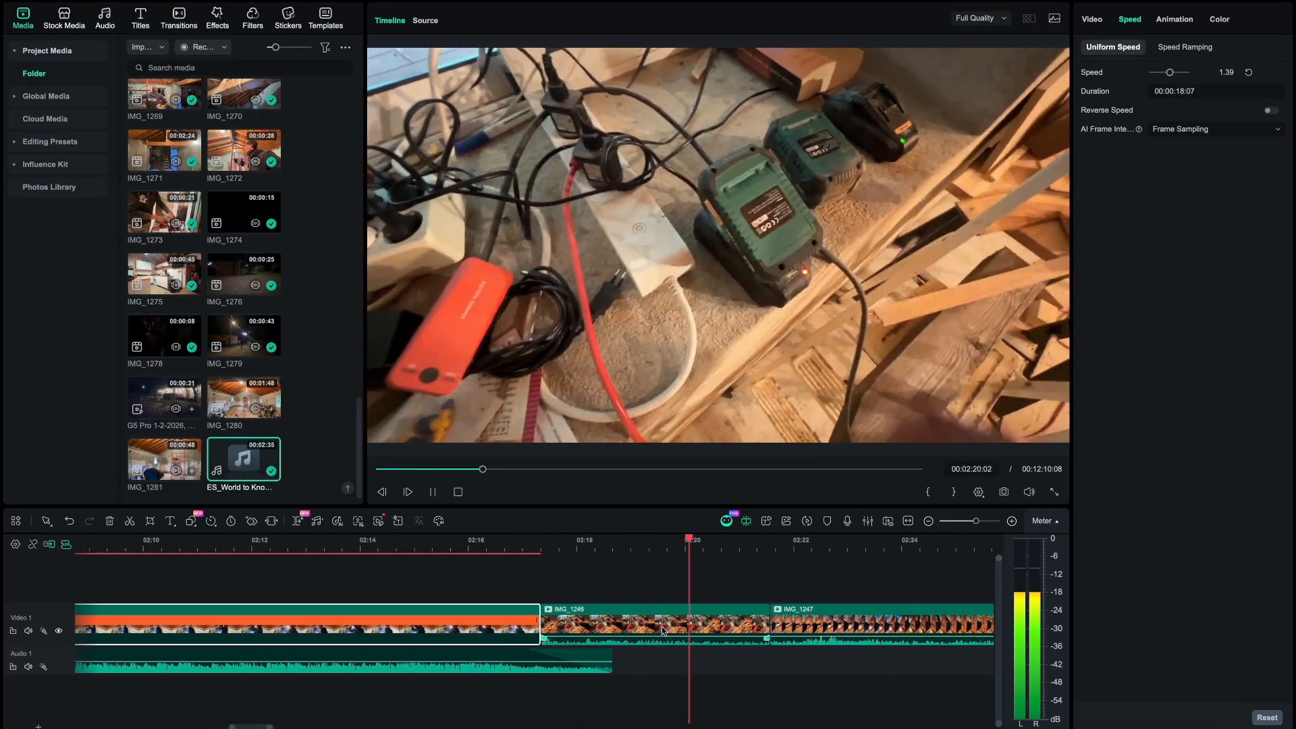
pyautogui.press('space')
# - Add a 0.47 s audio fade-in to the start of IMG_1246
pyautogui.click(544, 634)
pyautogui.moveTo(544, 634); pyautogui.dragTo(551, 639)
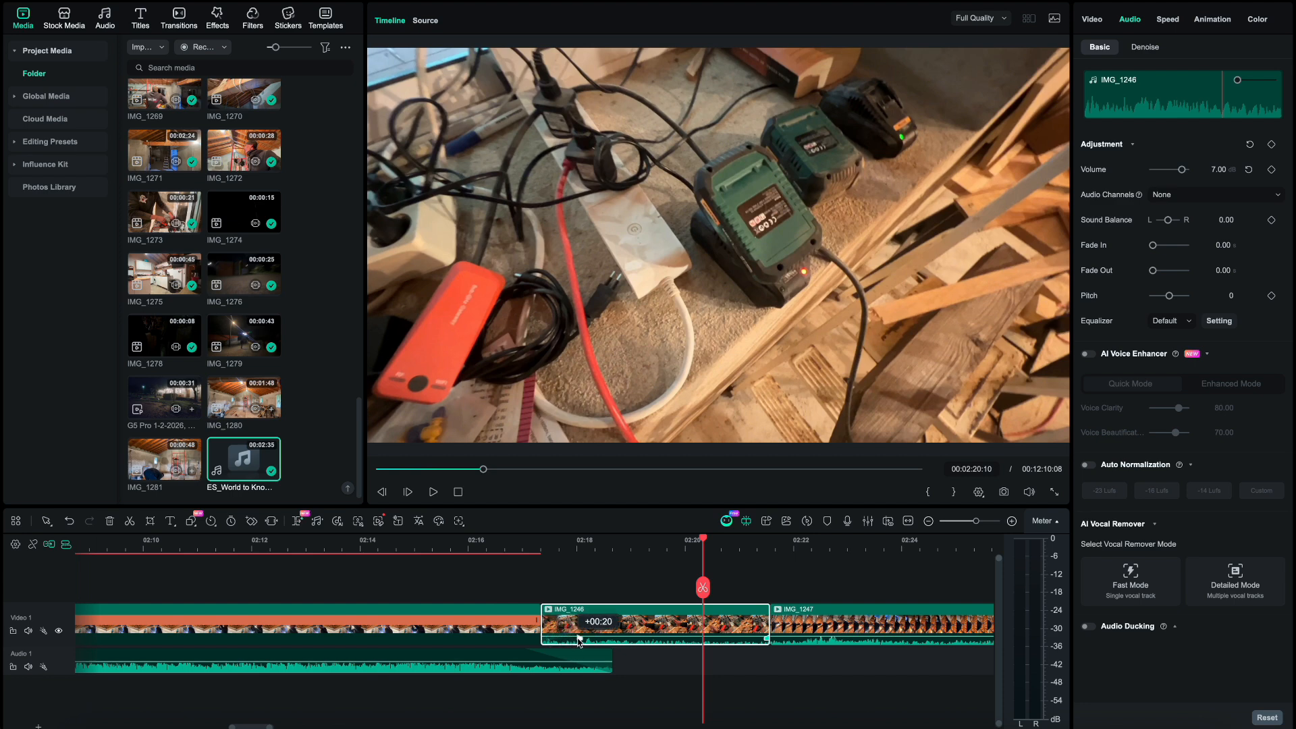
pyautogui.moveTo(568, 640); pyautogui.dragTo(566, 634)
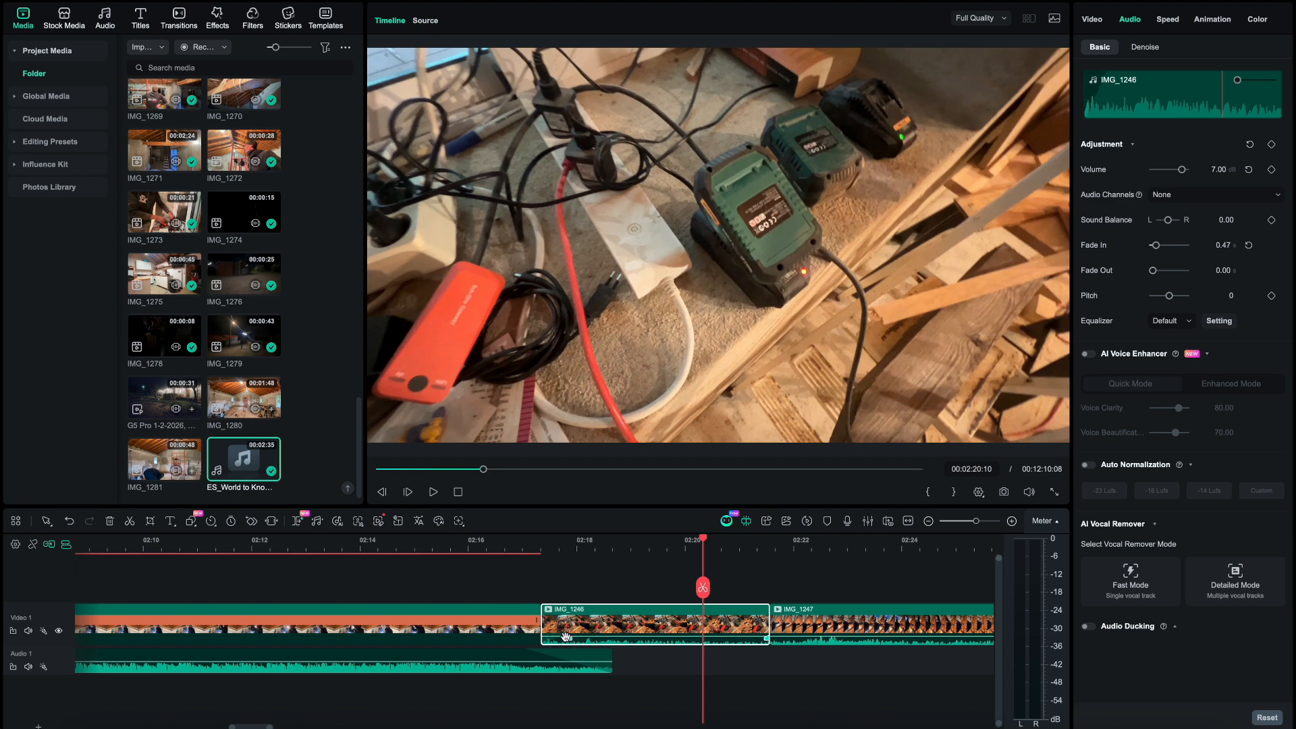
# - Play from the end of IMG_1245 through IMG_1246 and IMG_1247 to check how the clip sound takes over from the music
pyautogui.click(482, 549)
pyautogui.press('space')
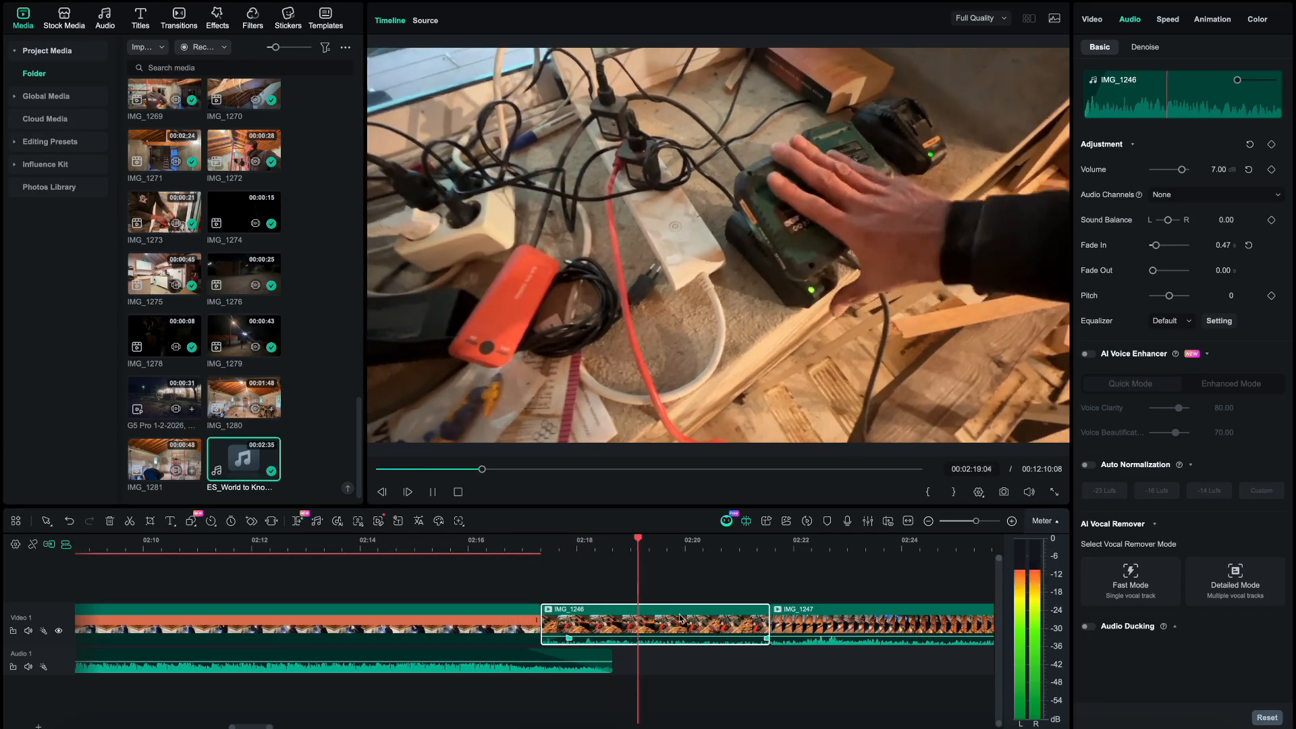
pyautogui.press('super+minus')
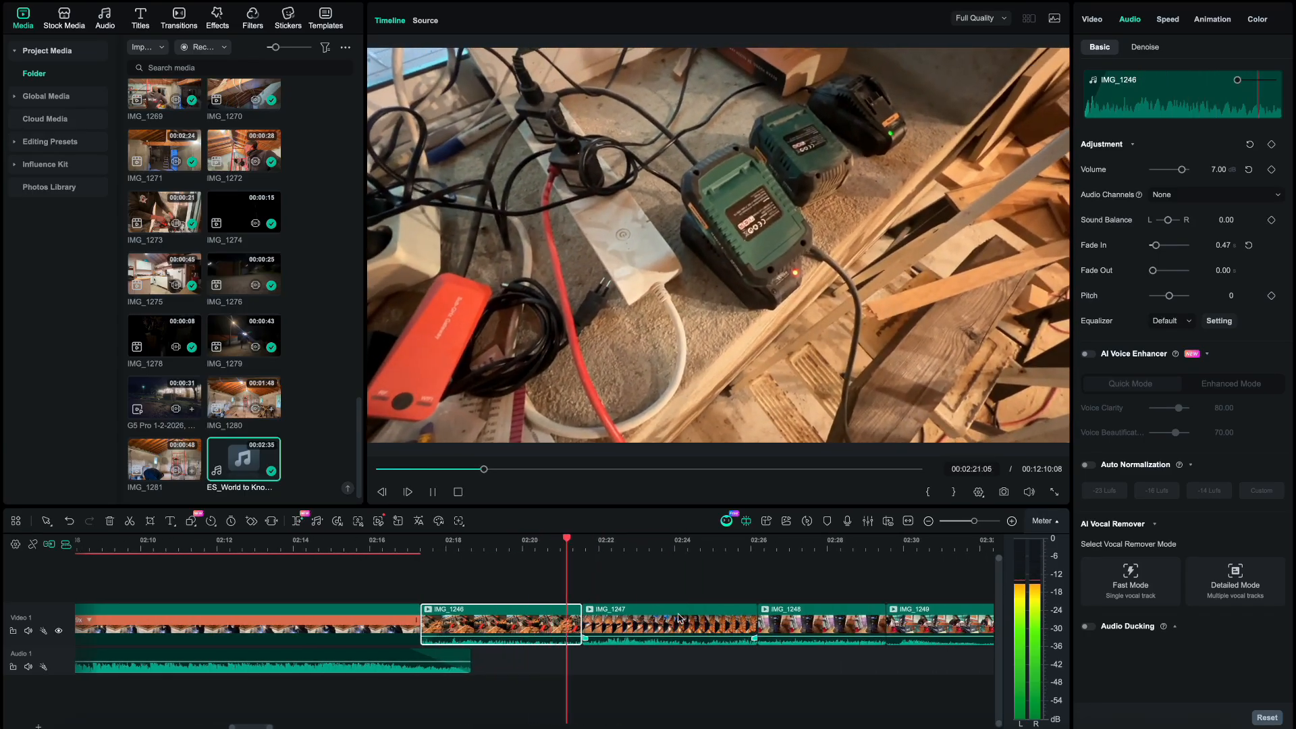
pyautogui.press('super+minus')
pyautogui.press('super+minus')
pyautogui.press('super+minus')
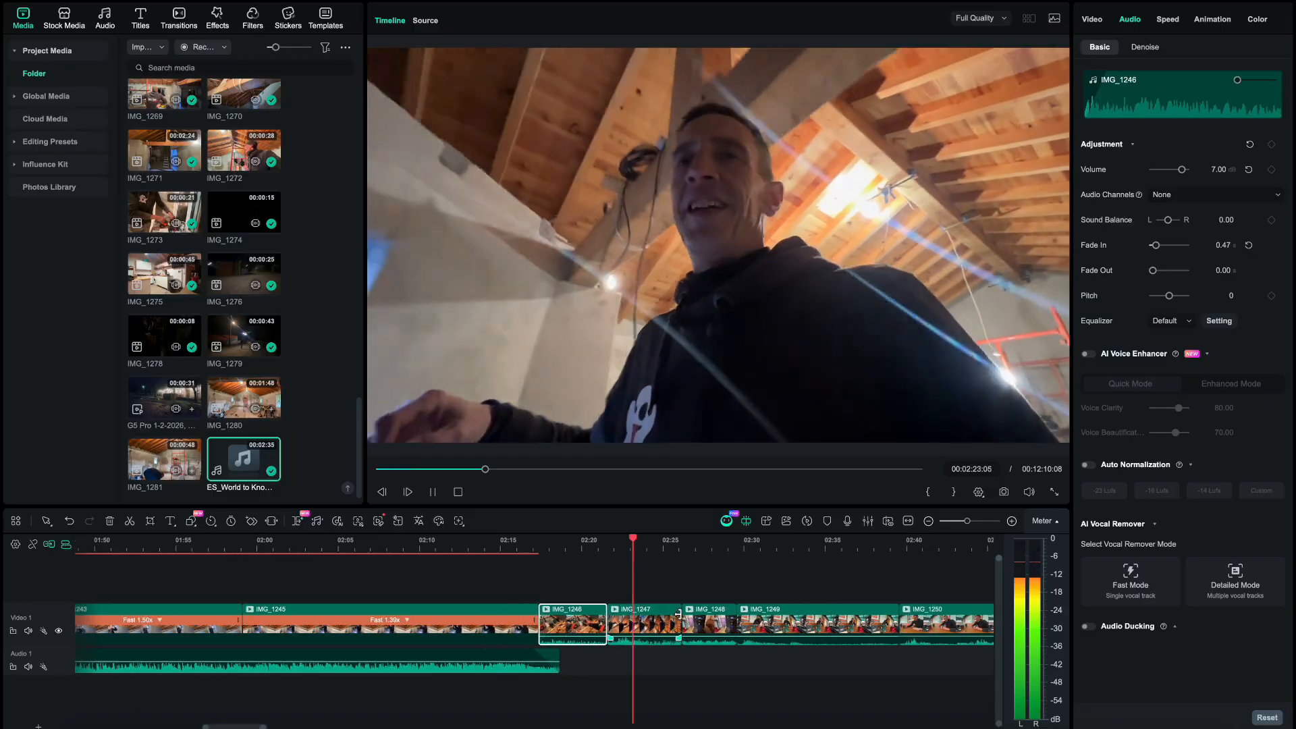
pyautogui.press('super+minus')
pyautogui.press('super+minus')
pyautogui.press('super+minus')
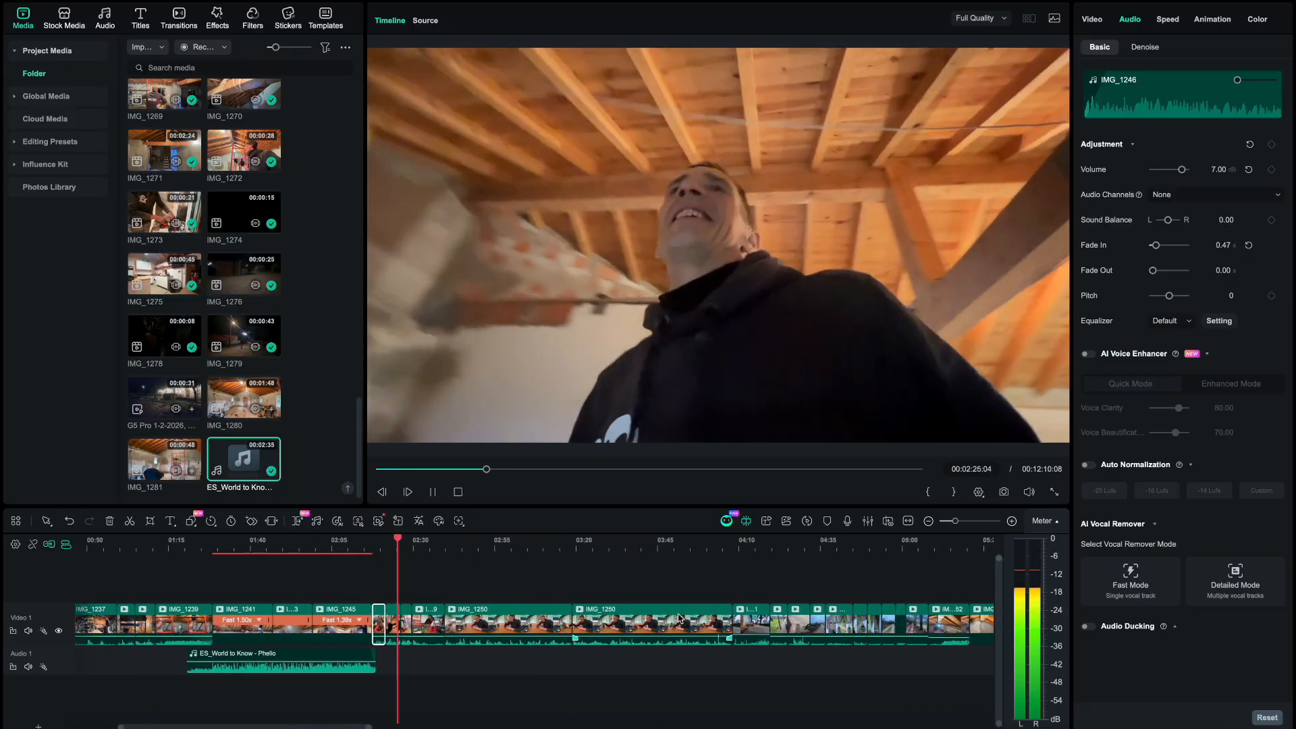
pyautogui.press('space')
# - Move the playhead to 00:04:09:24 near the start of IMG_1251 and show the IMG_1250 clips before it
pyautogui.press('super+minus')
pyautogui.press('super+minus')
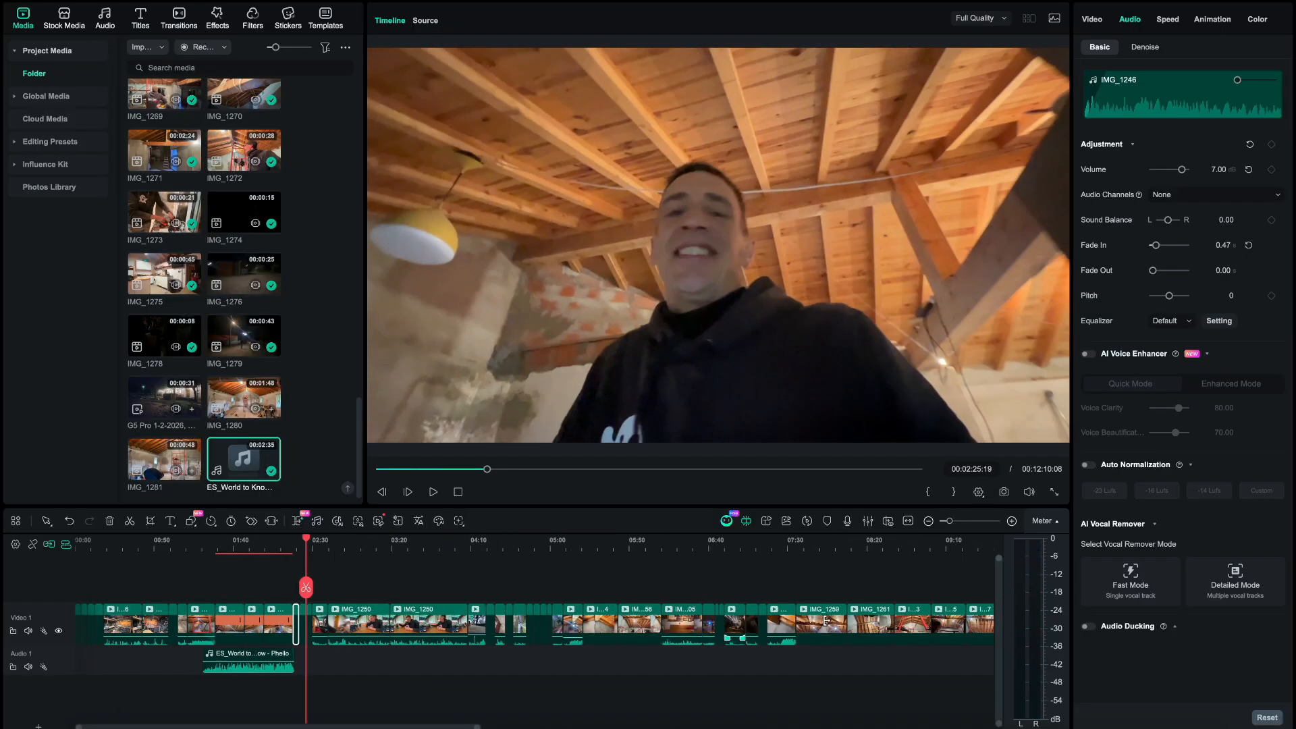
pyautogui.click(471, 541)
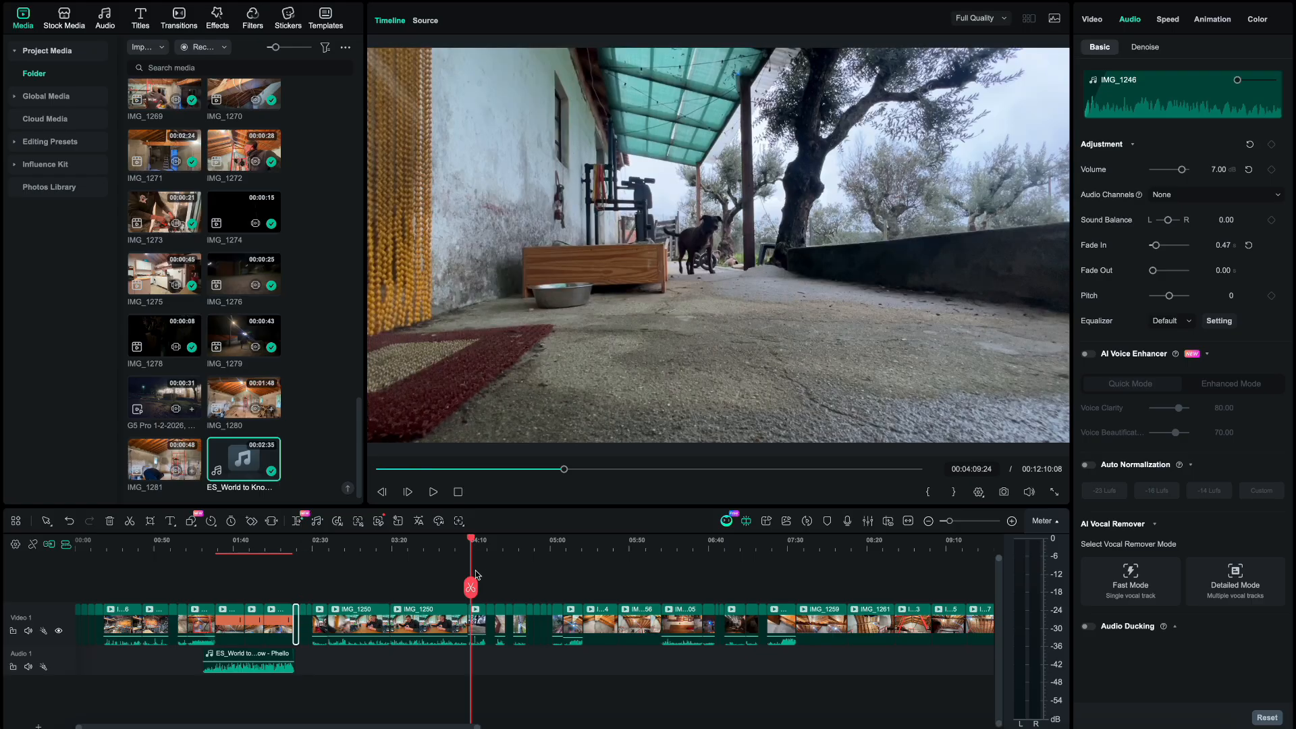
pyautogui.press('super+equal')
pyautogui.press('super+equal')
pyautogui.press('super+equal')
pyautogui.press('super+equal')
pyautogui.hscroll(-5, 321, 650)
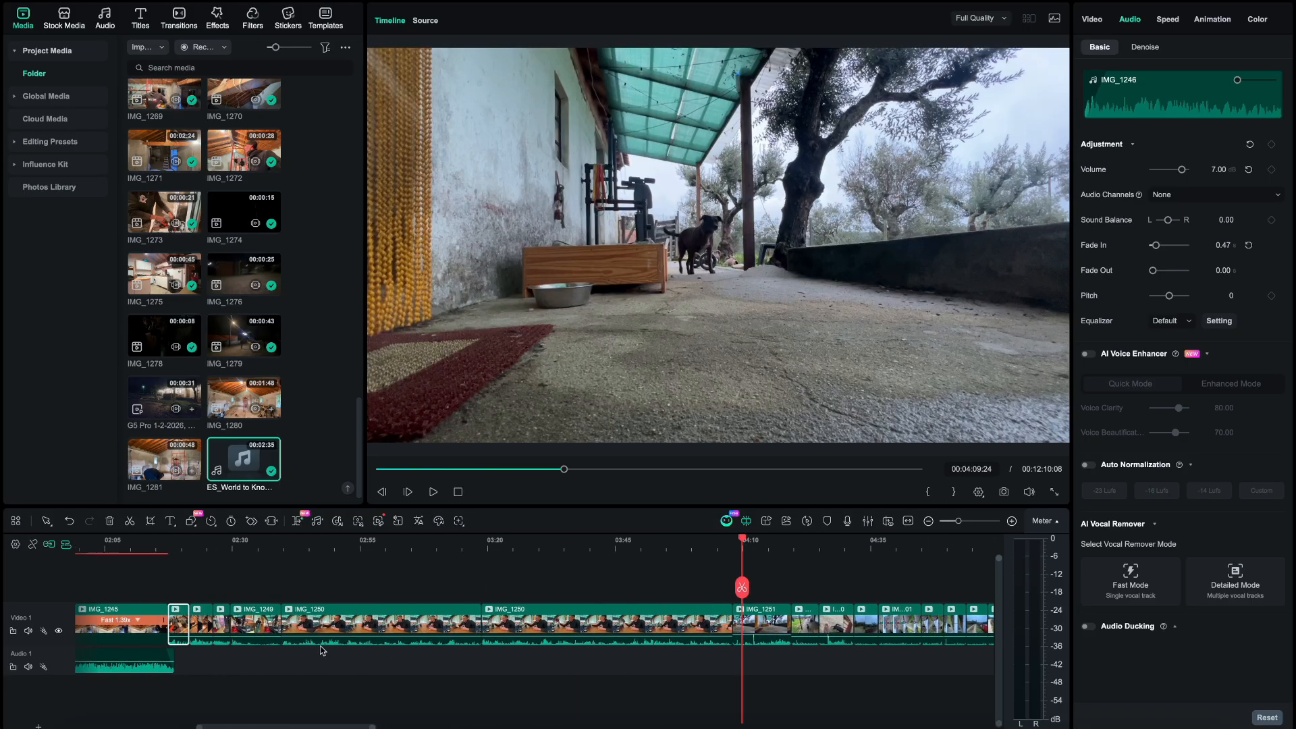
# - Move the playhead to 00:02:21:05 near the end of IMG_1246 and play across the cut into IMG_1247
pyautogui.click(267, 547)
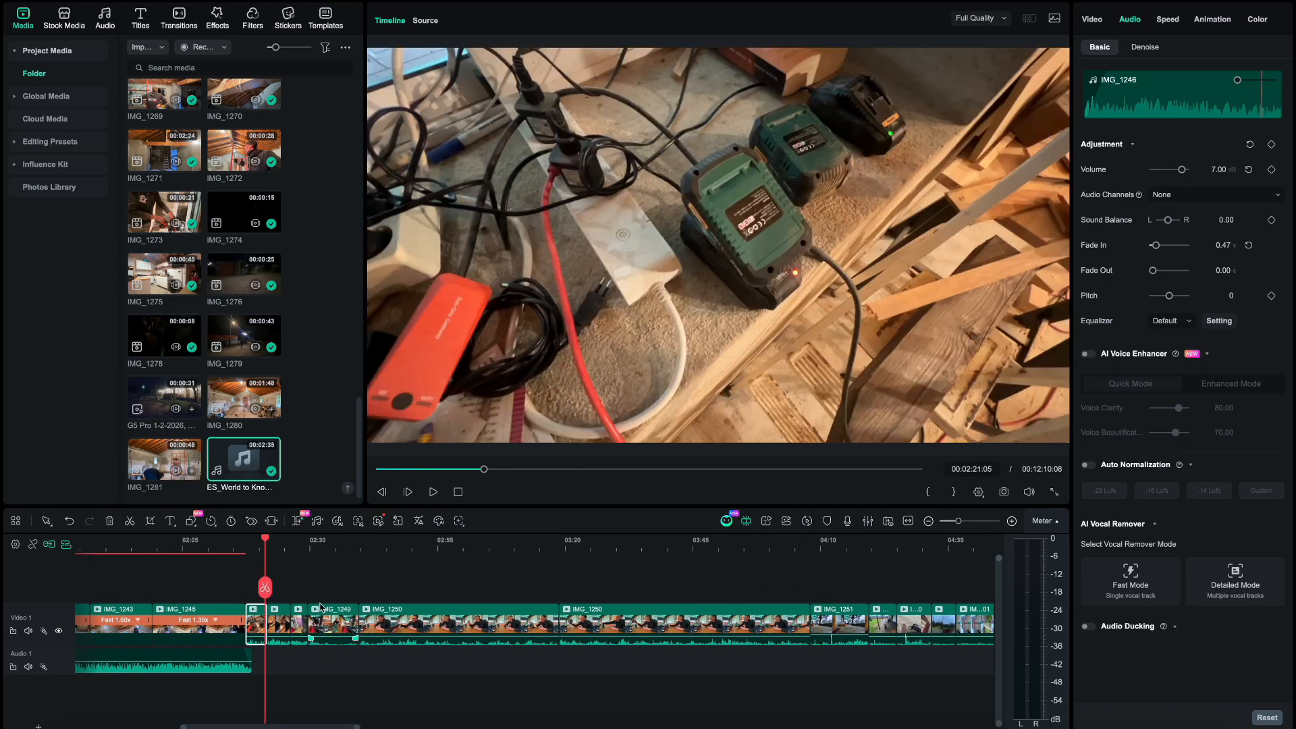
pyautogui.press('super+equal')
pyautogui.press('super+equal')
pyautogui.press('super+equal')
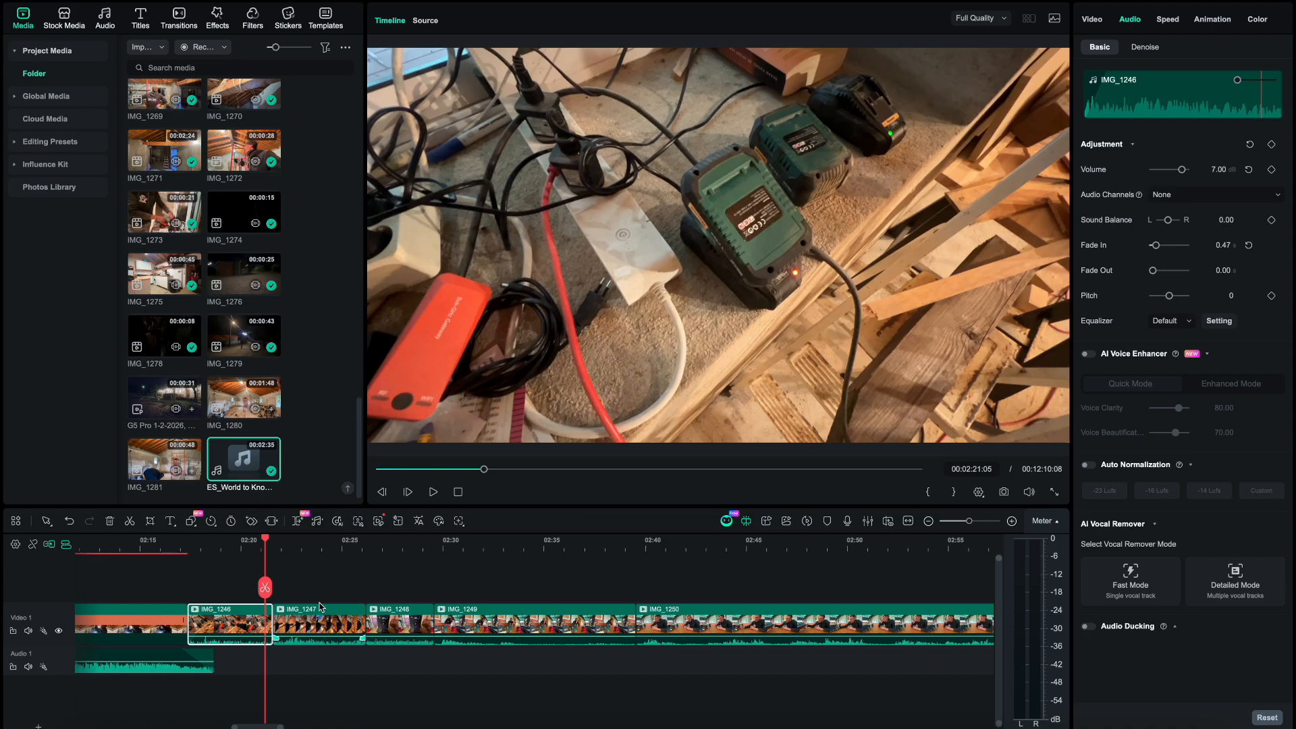
pyautogui.press('super+equal')
pyautogui.press('super+equal')
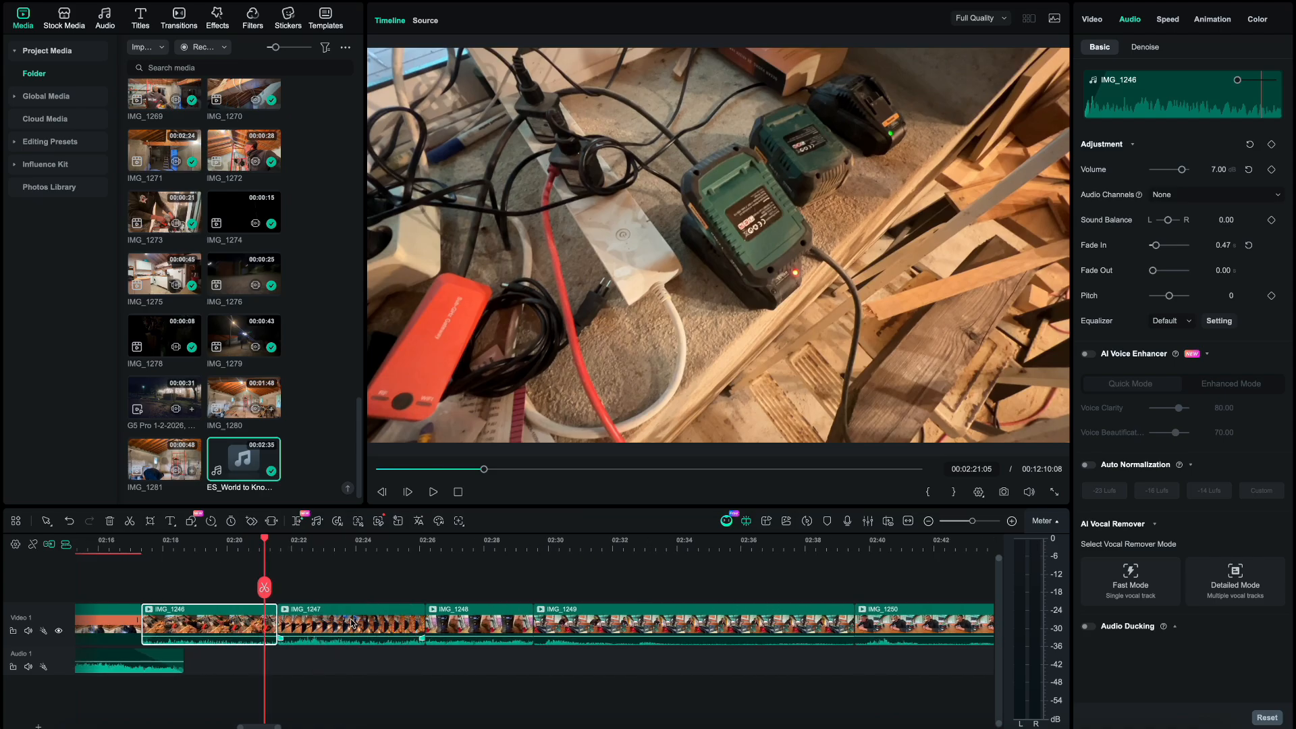
pyautogui.press('space')
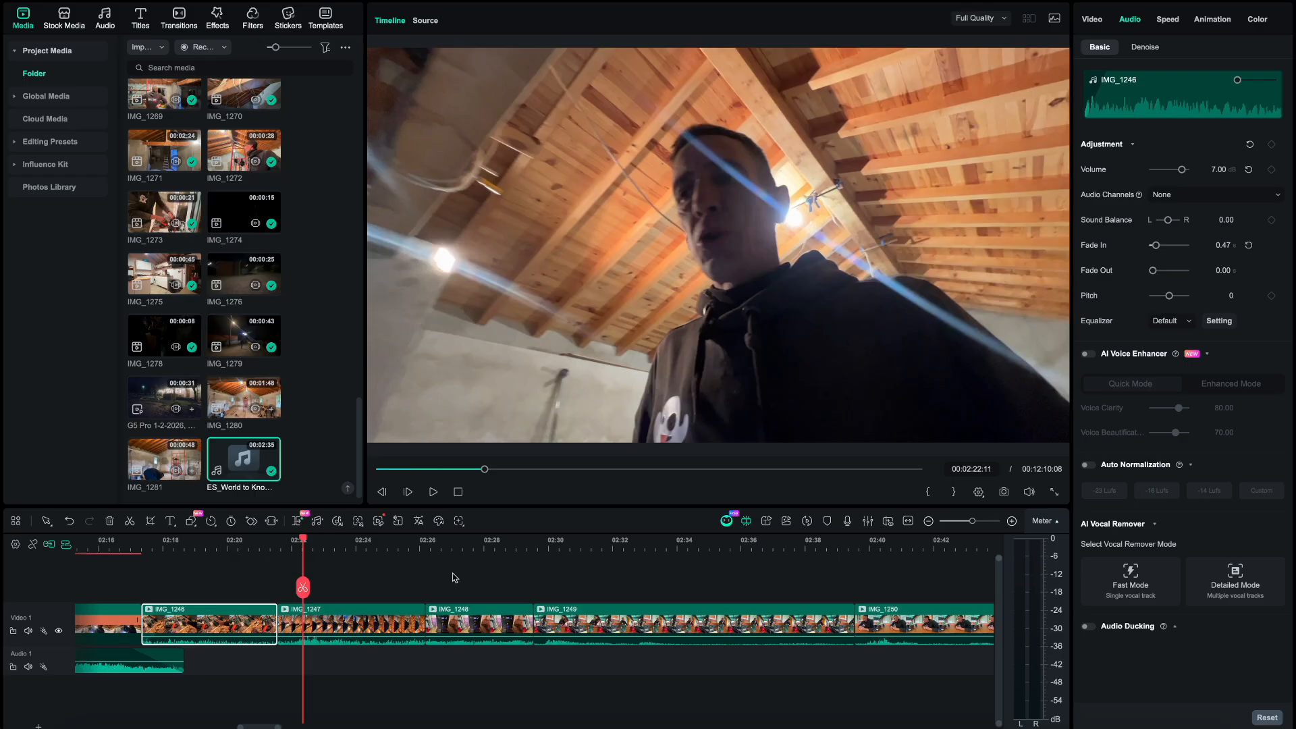
# - Replay IMG_1246 from 00:02:18:00 into IMG_1247 to compare the sound on both sides of the cut
pyautogui.click(247, 540)
pyautogui.click(207, 551)
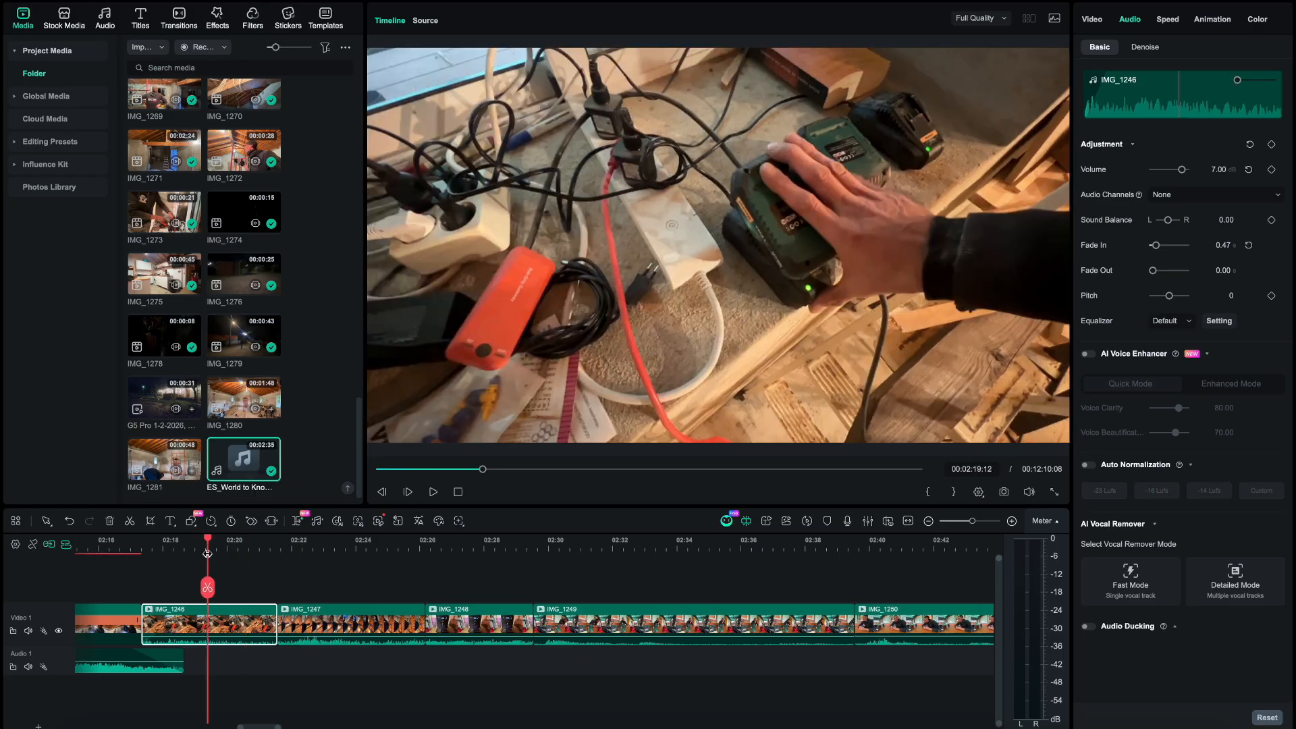
pyautogui.click(162, 550)
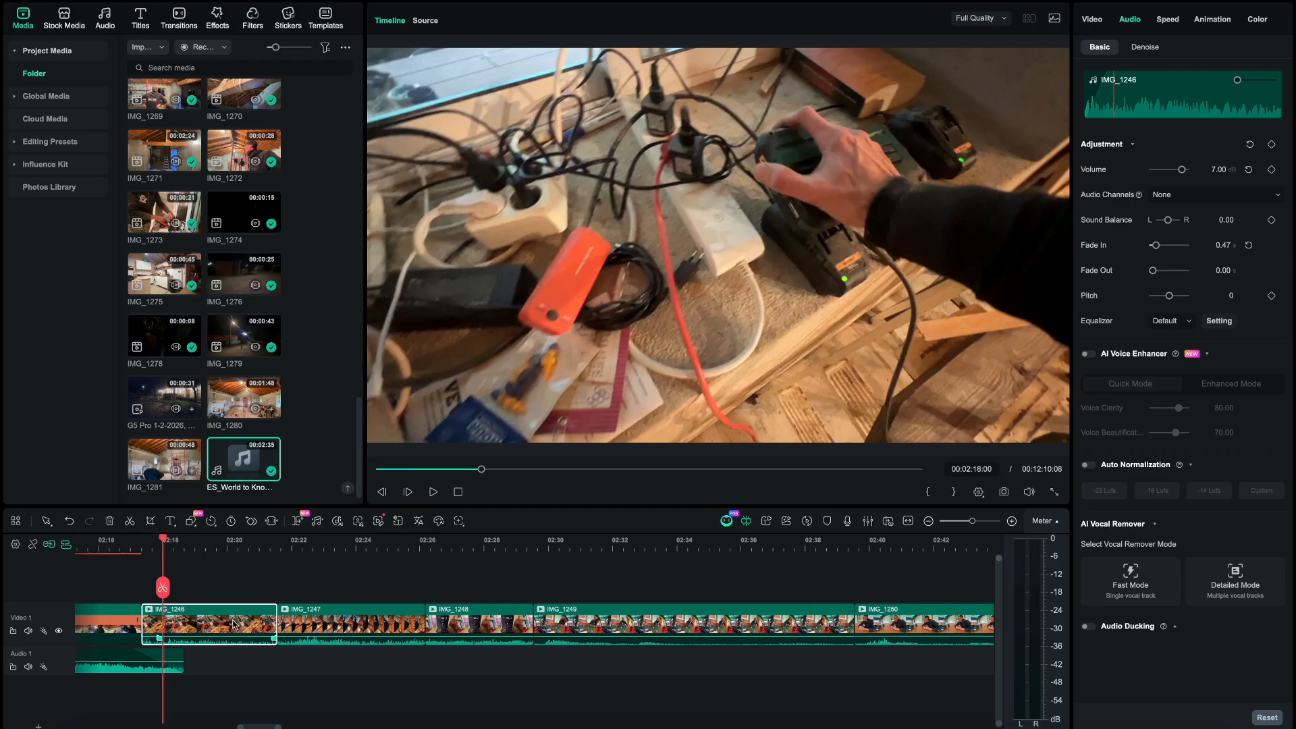
pyautogui.press('space')
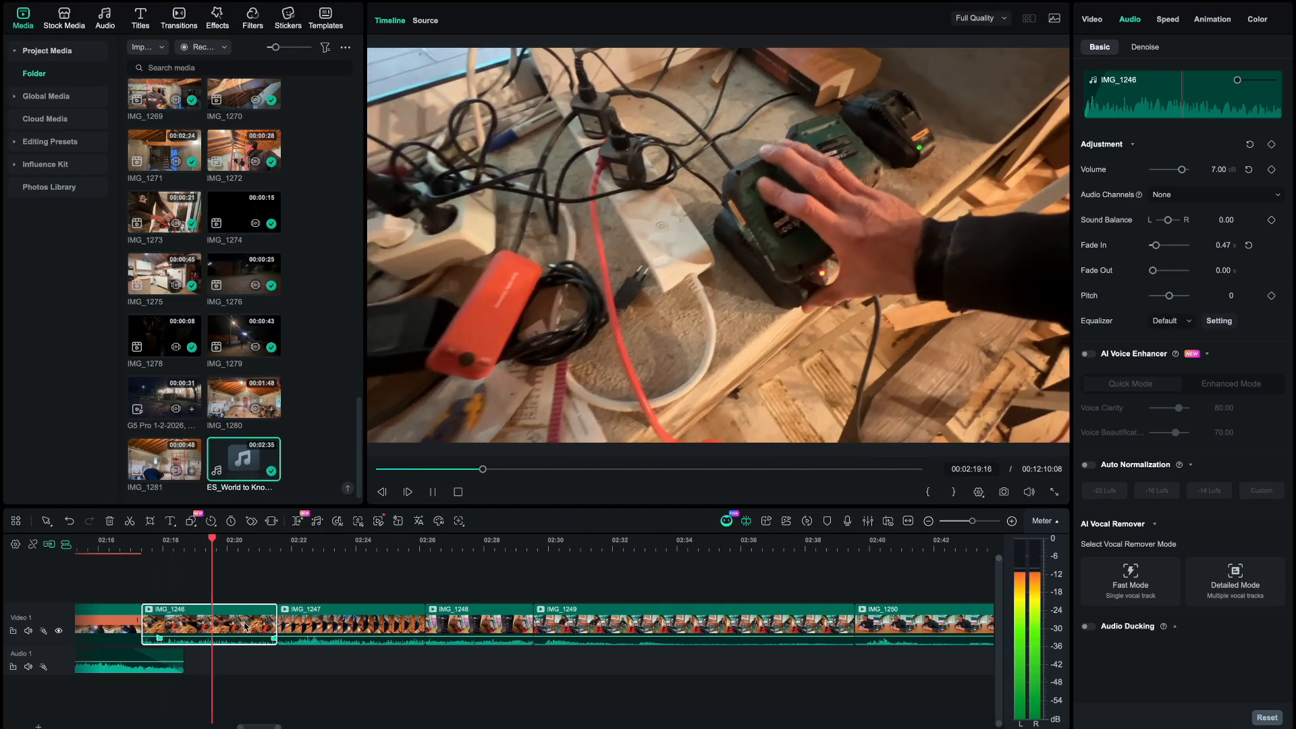
pyautogui.press('space')
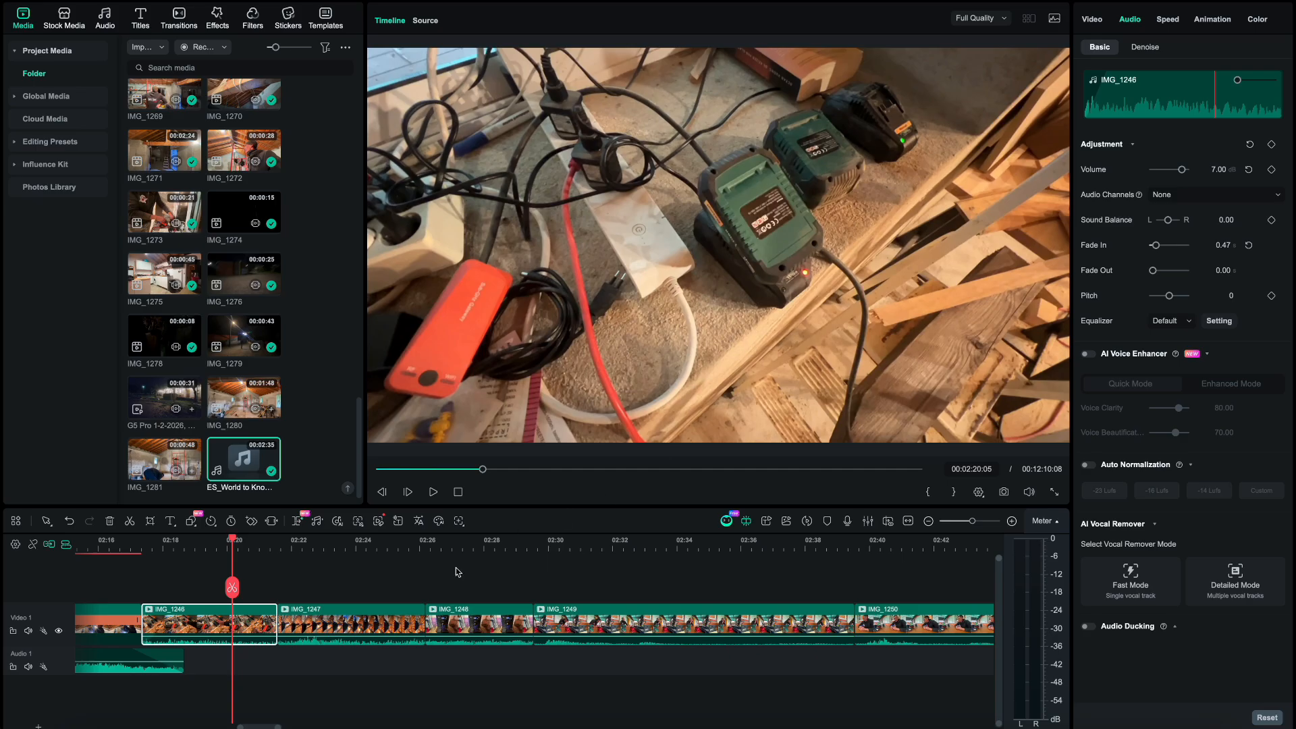
pyautogui.press('space')
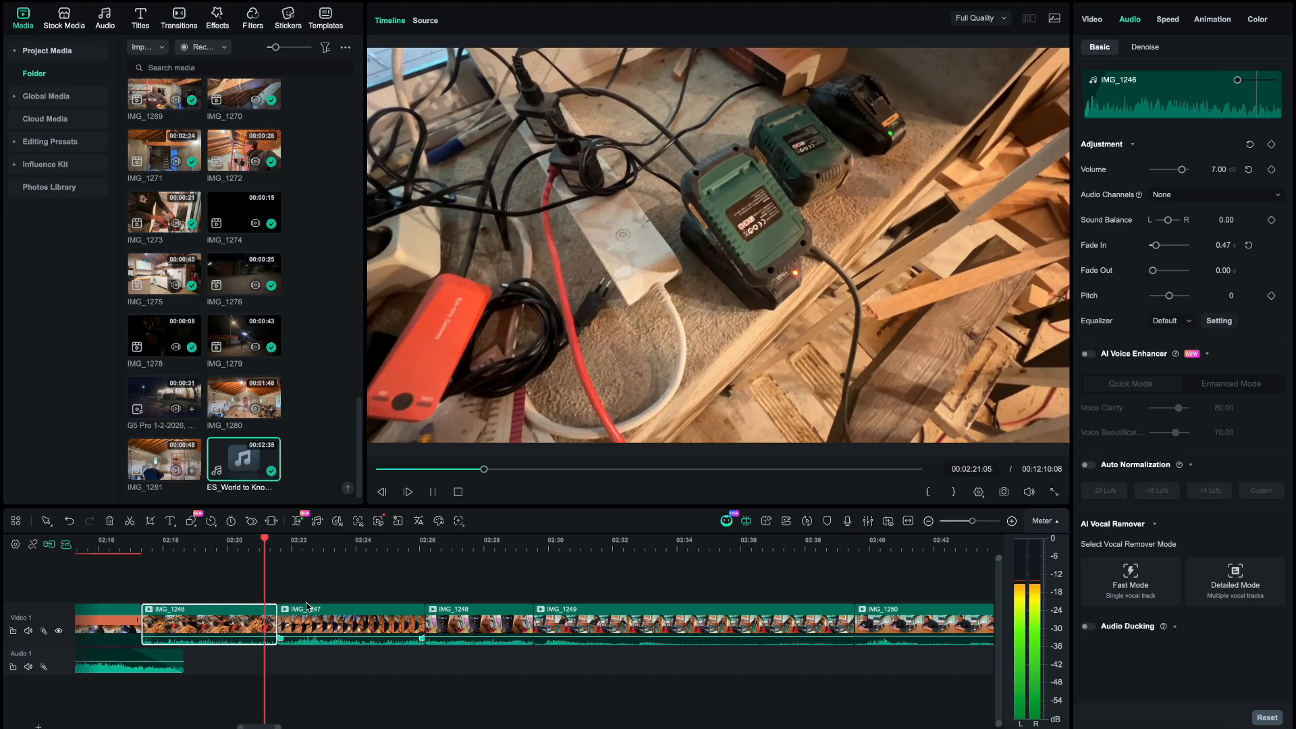
pyautogui.press('space')
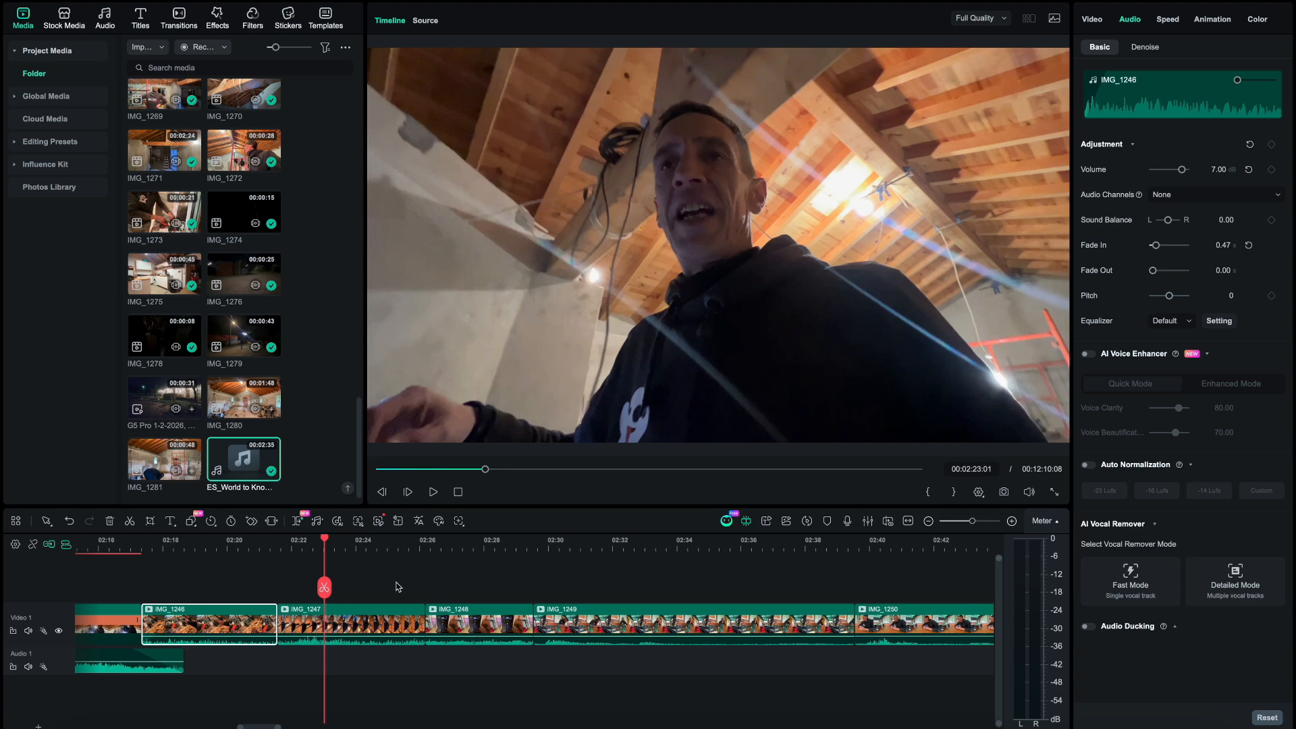
# - Play IMG_1247 from its start in short passages to check its clip sound
pyautogui.click(281, 548)
pyautogui.press('space')
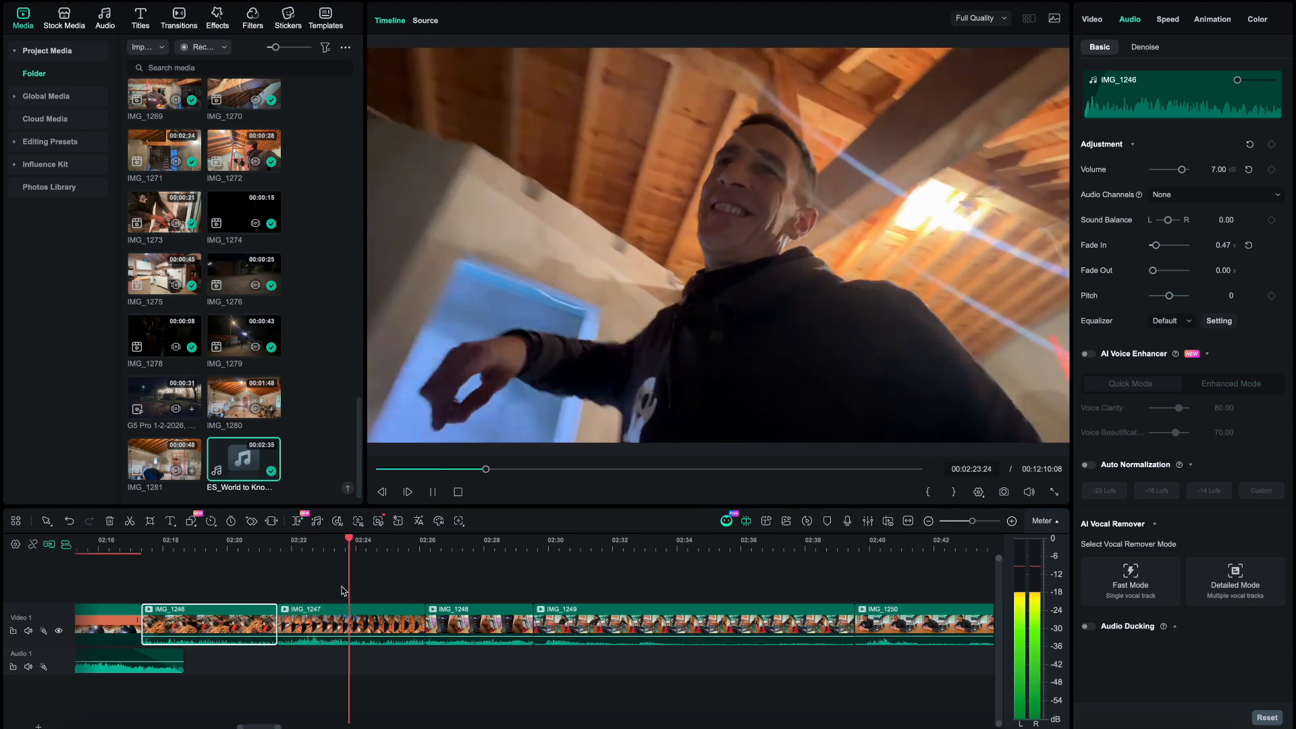
pyautogui.press('space')
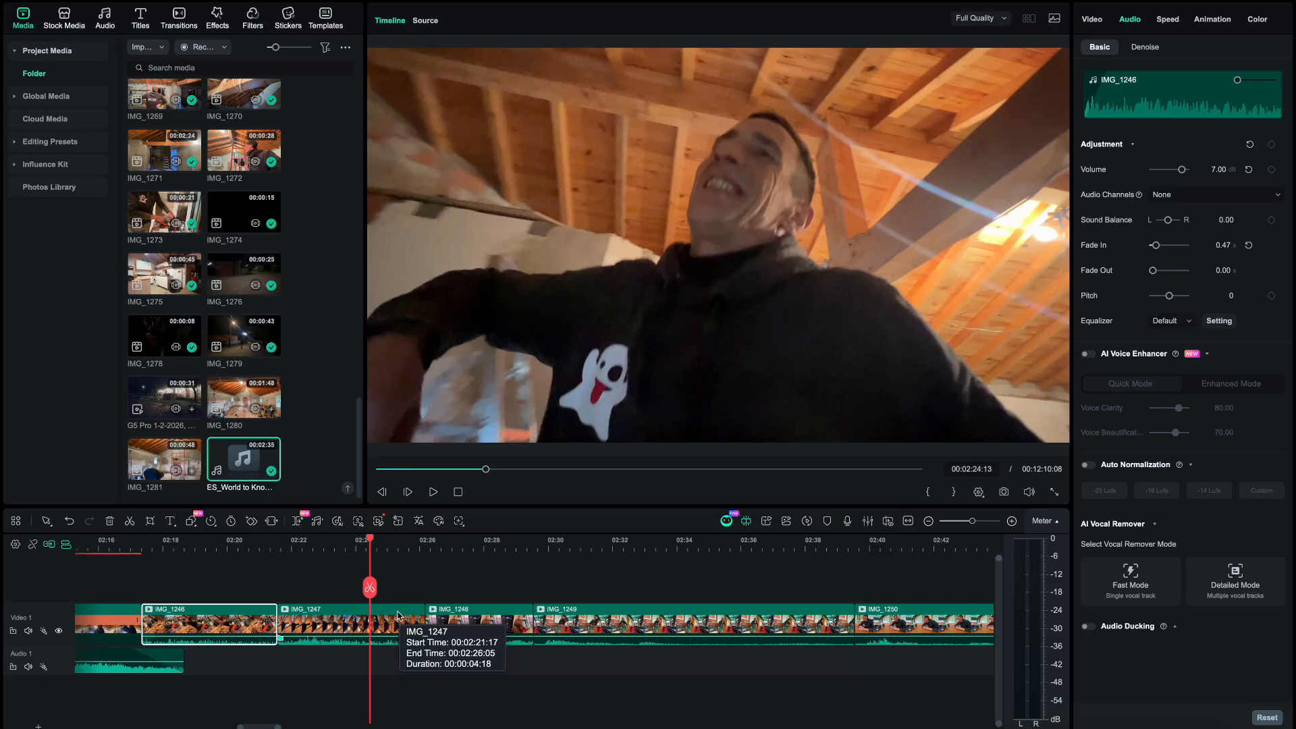
pyautogui.press('space')
pyautogui.press('space')
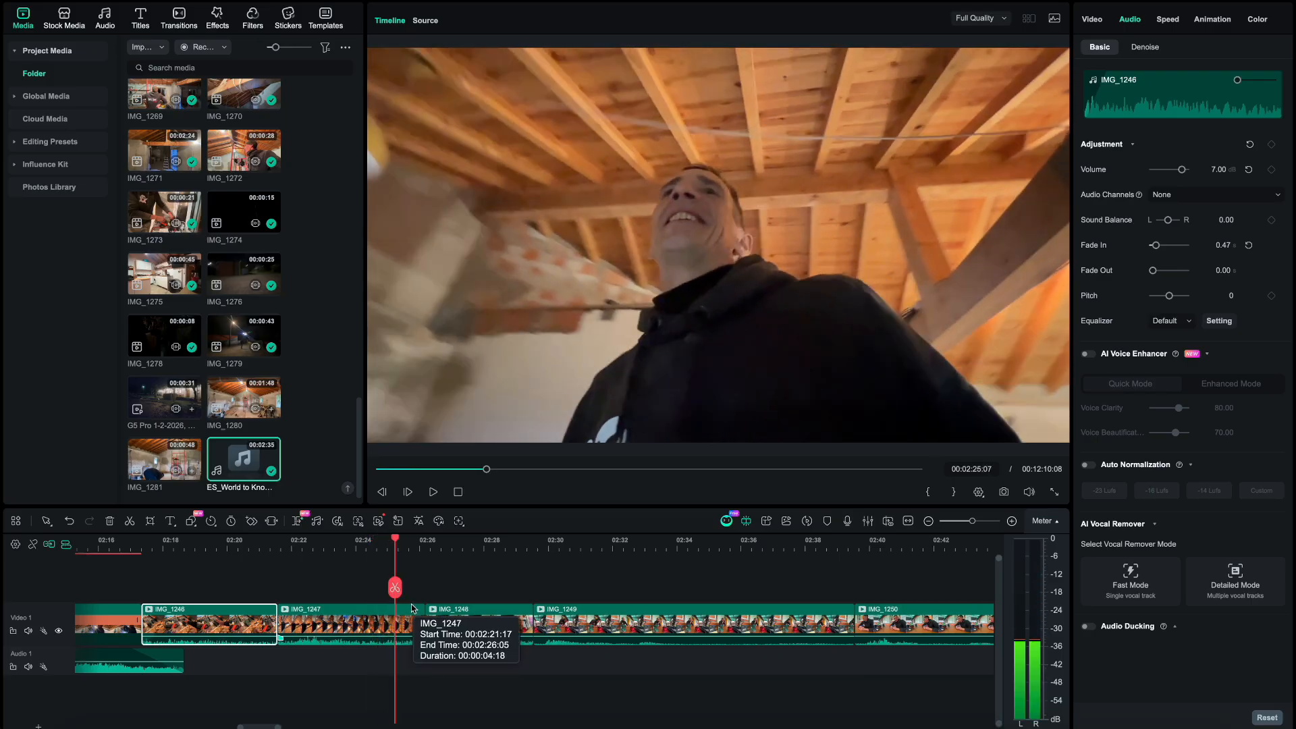
# - Play on through IMG_1248 and the first half of IMG_1249, selecting each clip to examine its audio settings
pyautogui.press('space')
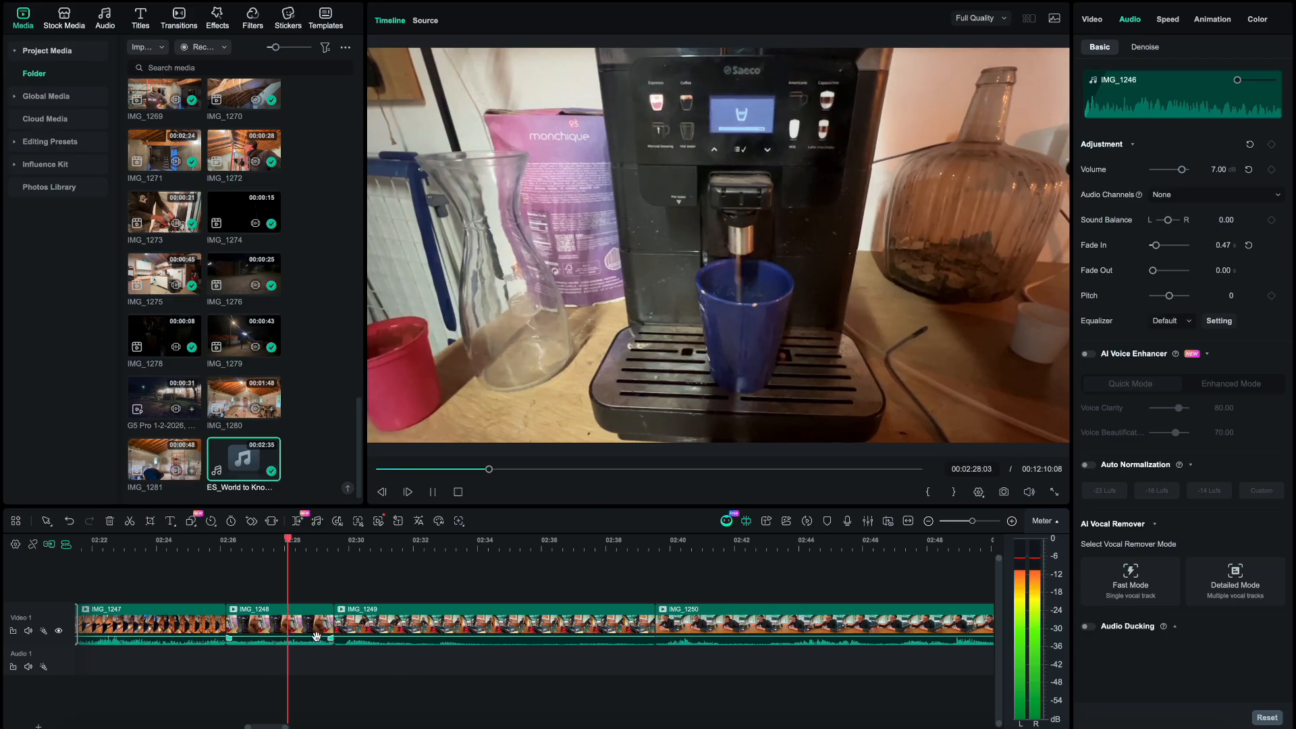
pyautogui.press('space')
pyautogui.click(306, 625)
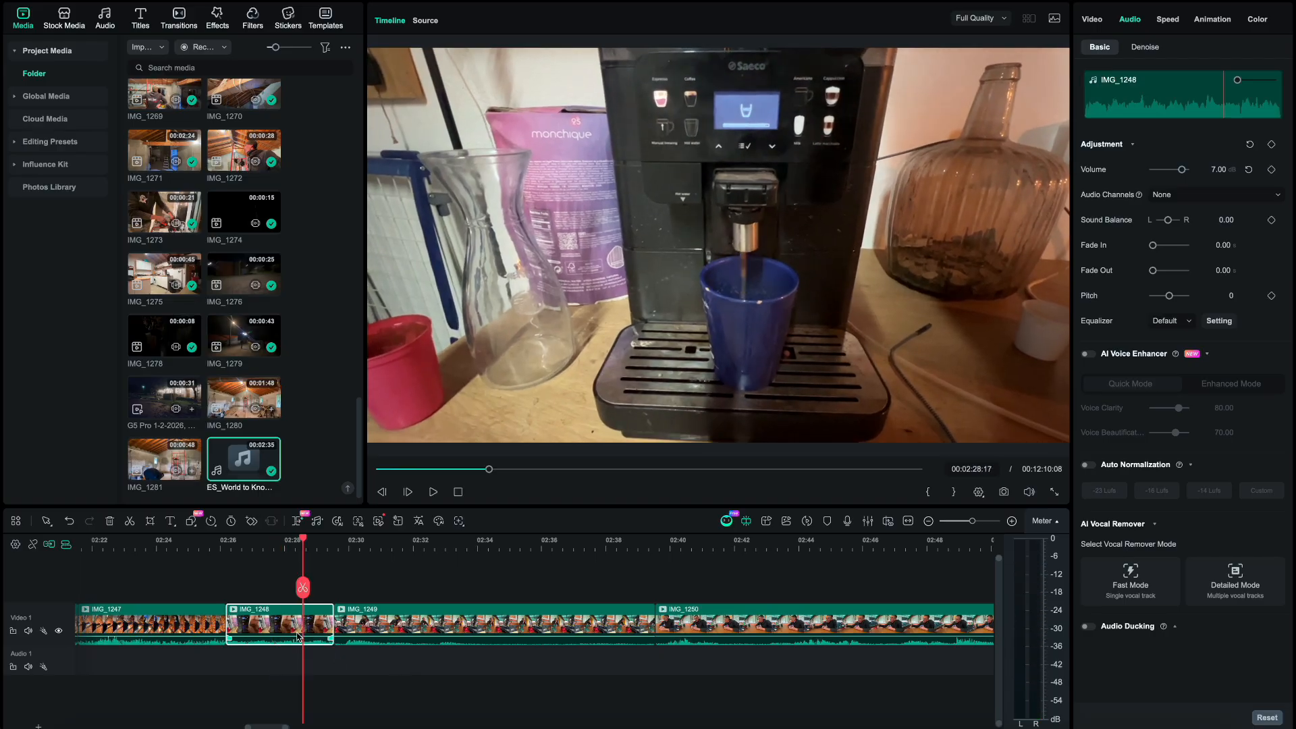
pyautogui.press('space')
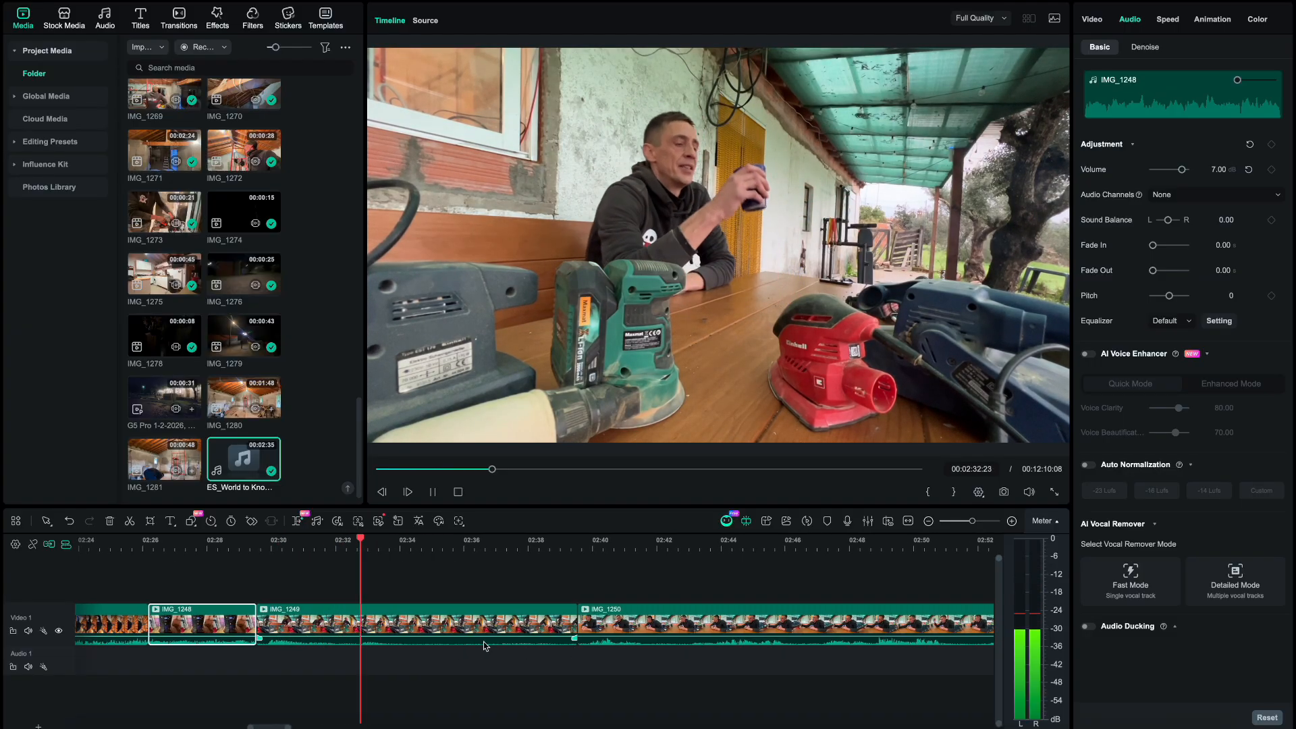
pyautogui.click(455, 631)
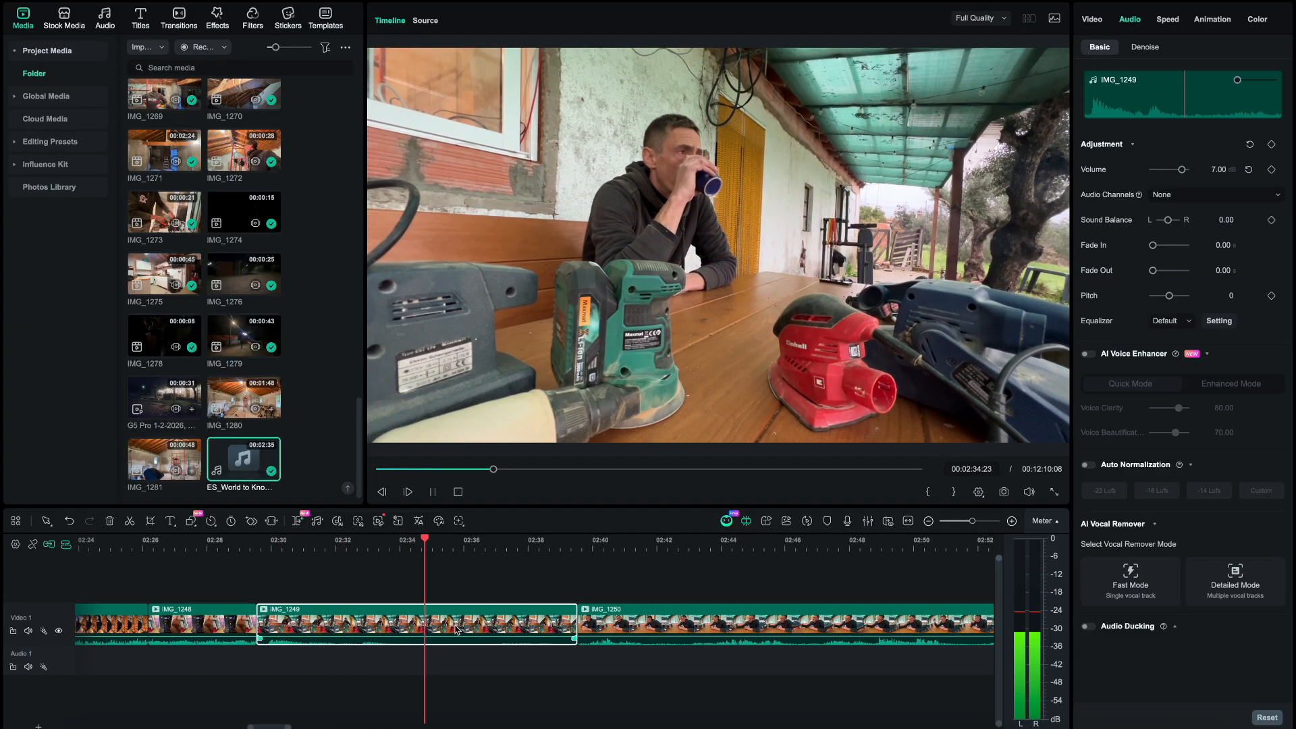
pyautogui.press('space')
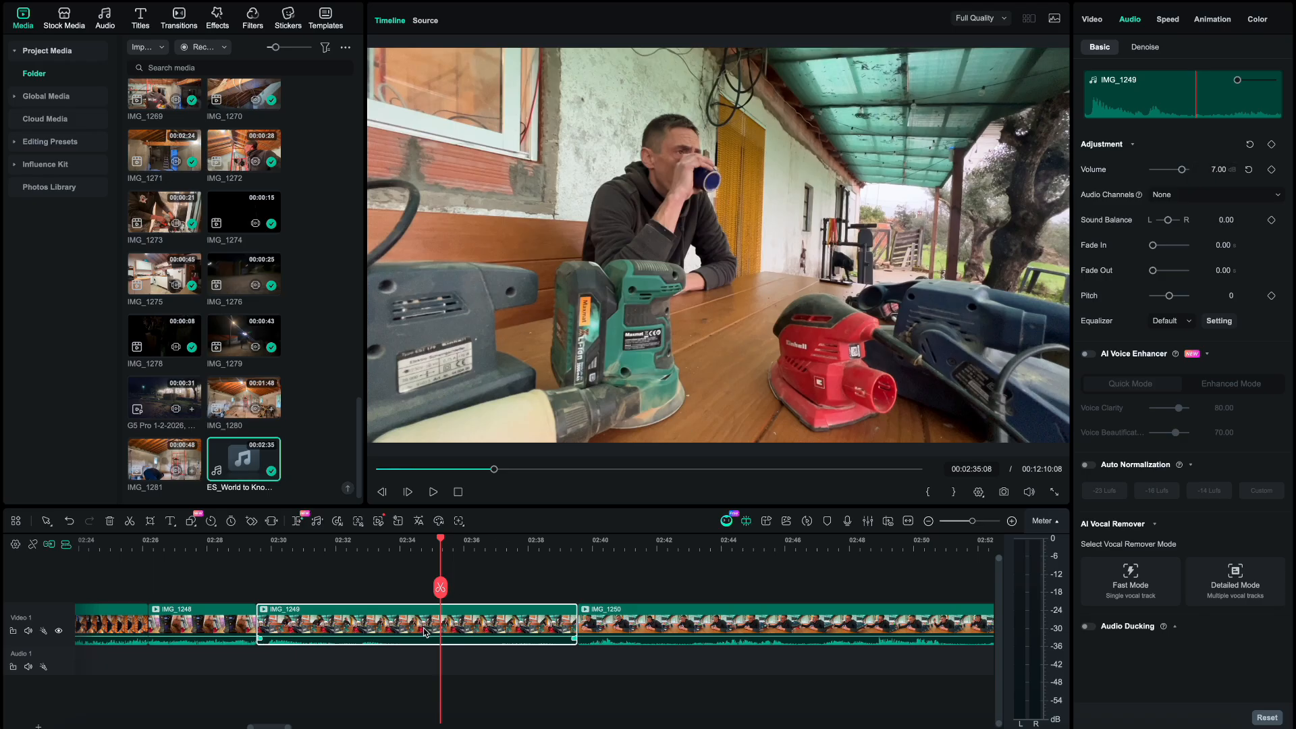
# - Play from 00:02:35:08 in IMG_1249 across the cut into the first IMG_1250 clip to check the speech level
pyautogui.hscroll(5, 456, 620)
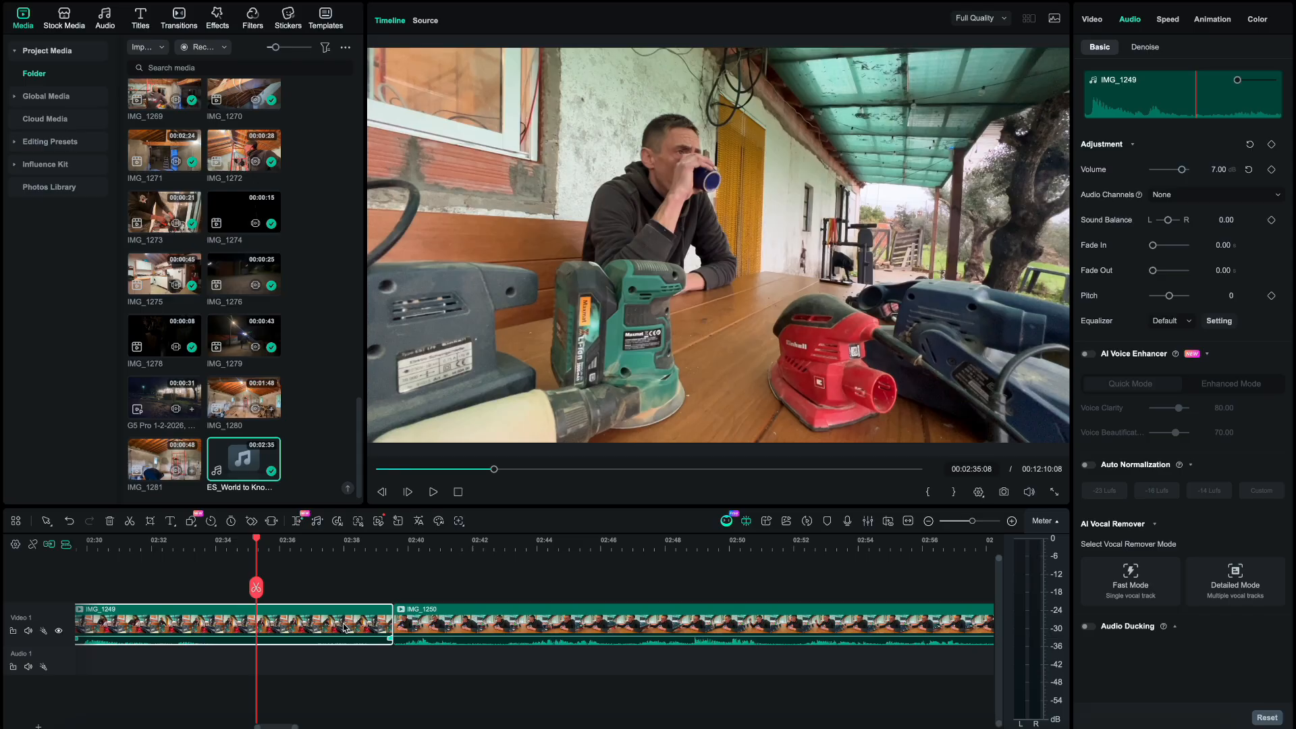
pyautogui.scroll(-2, 332, 628)
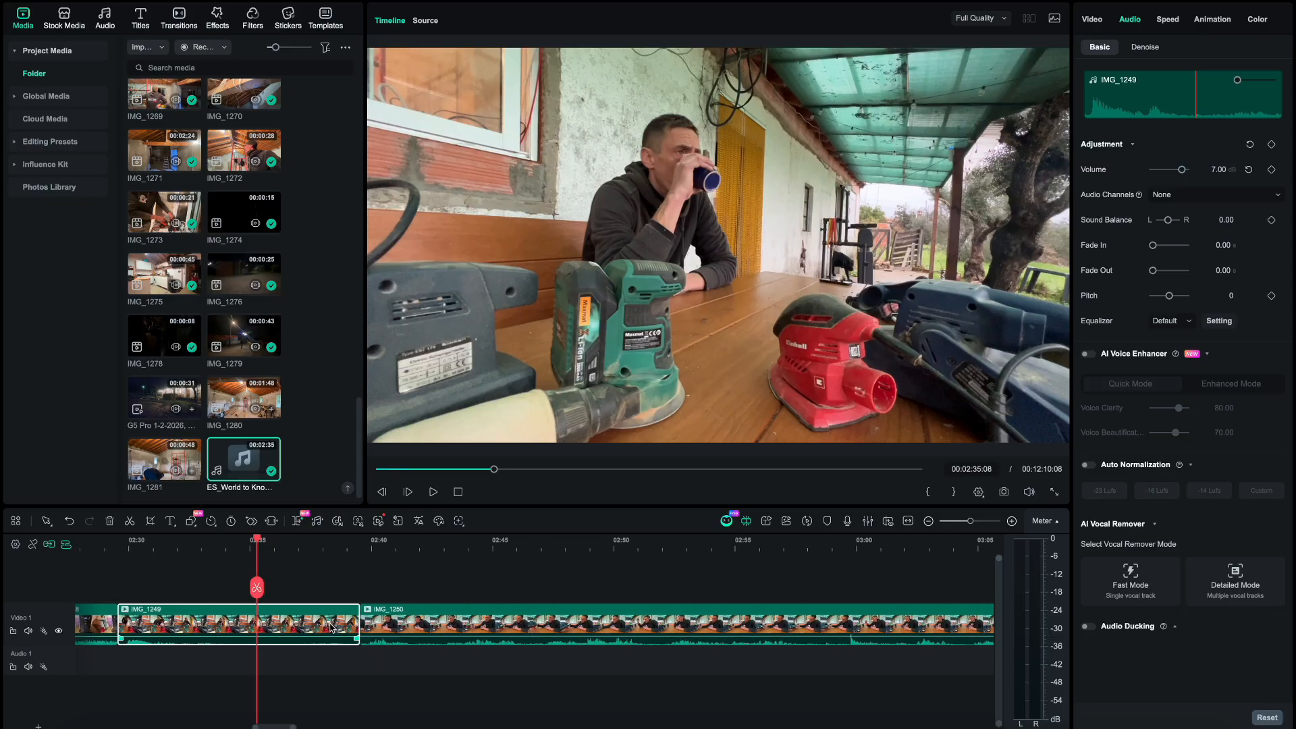
pyautogui.press('space')
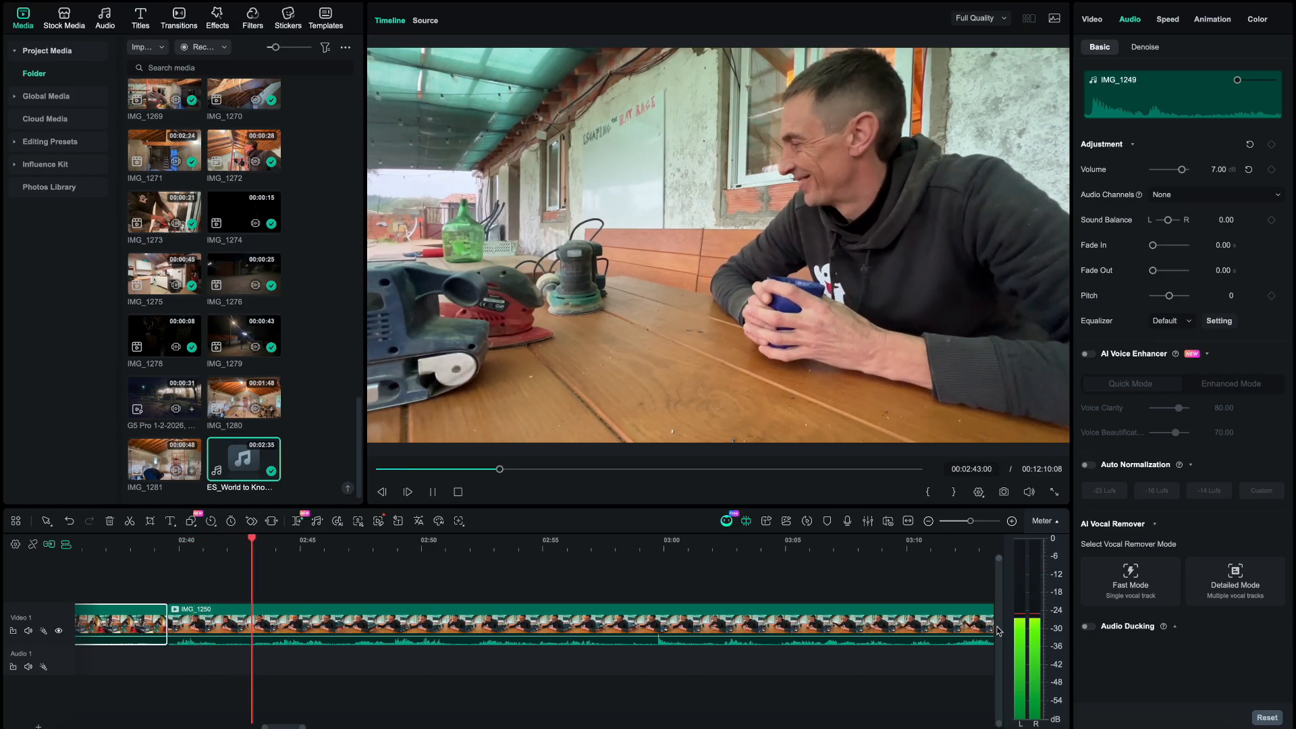
pyautogui.press('space')
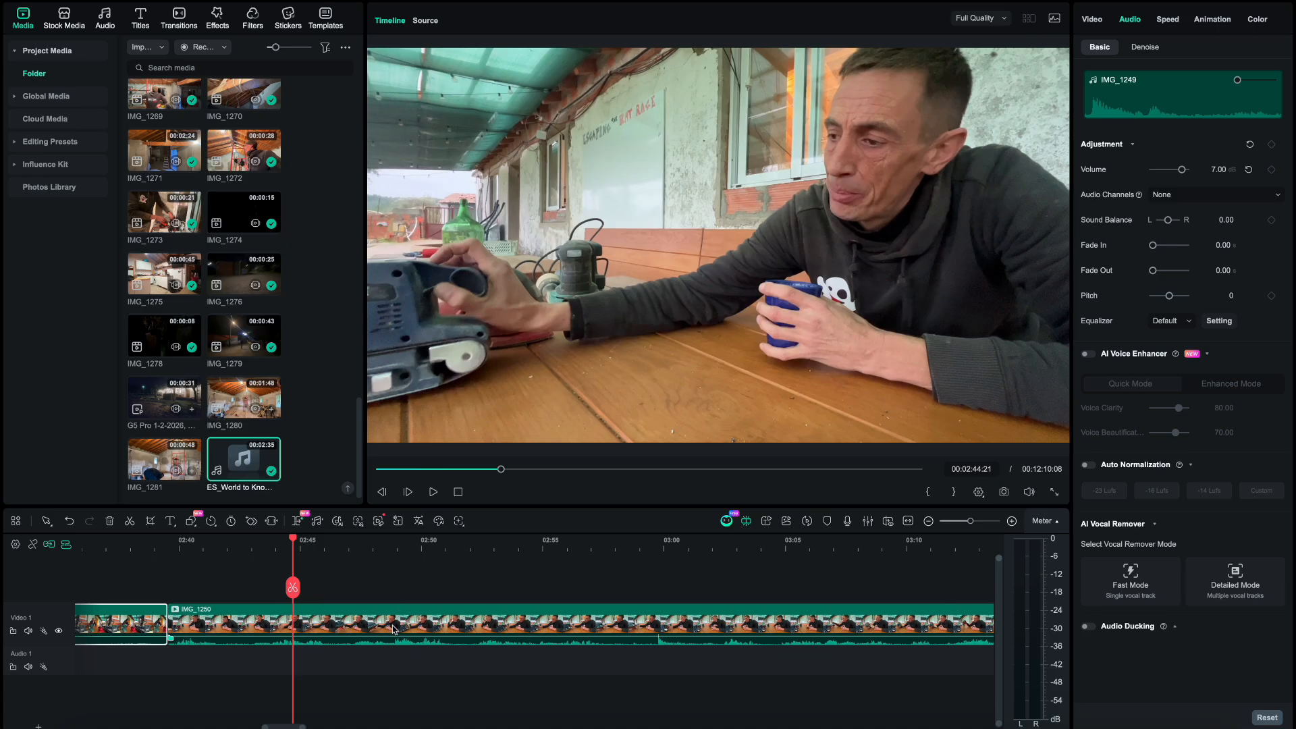
pyautogui.press('space')
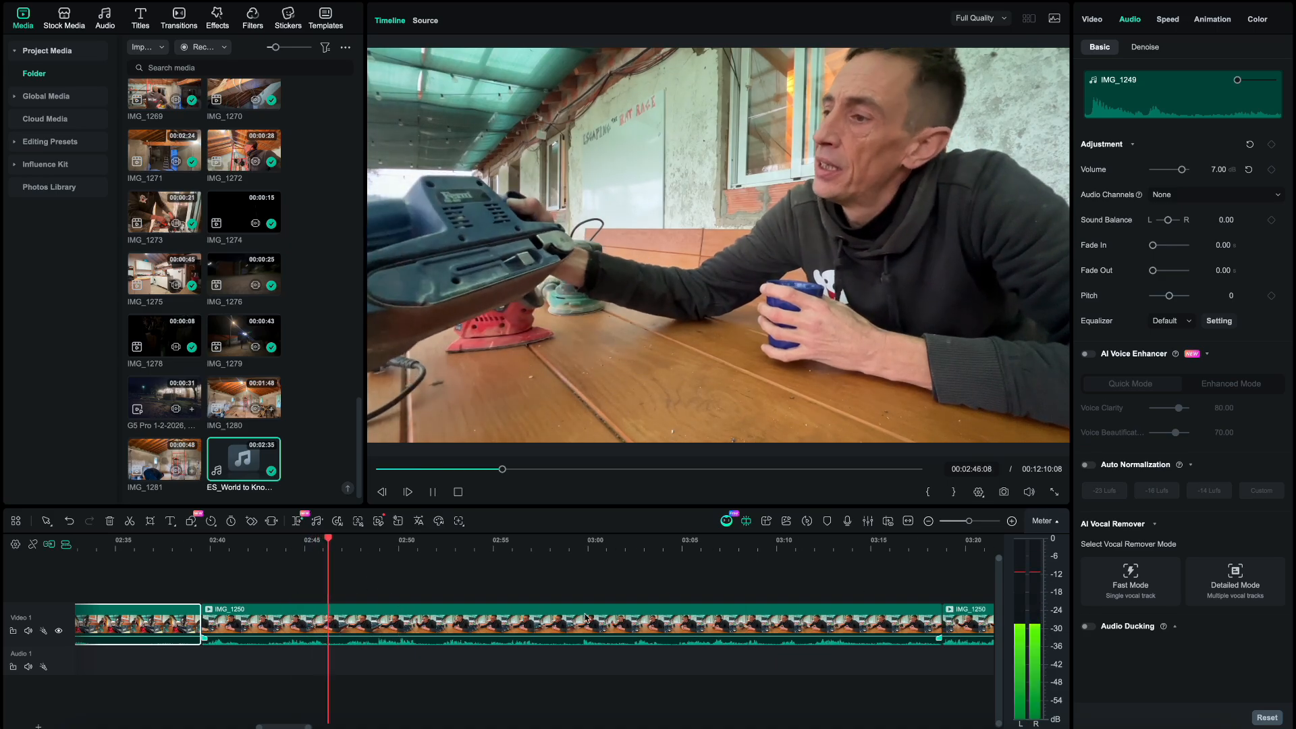
pyautogui.press('space')
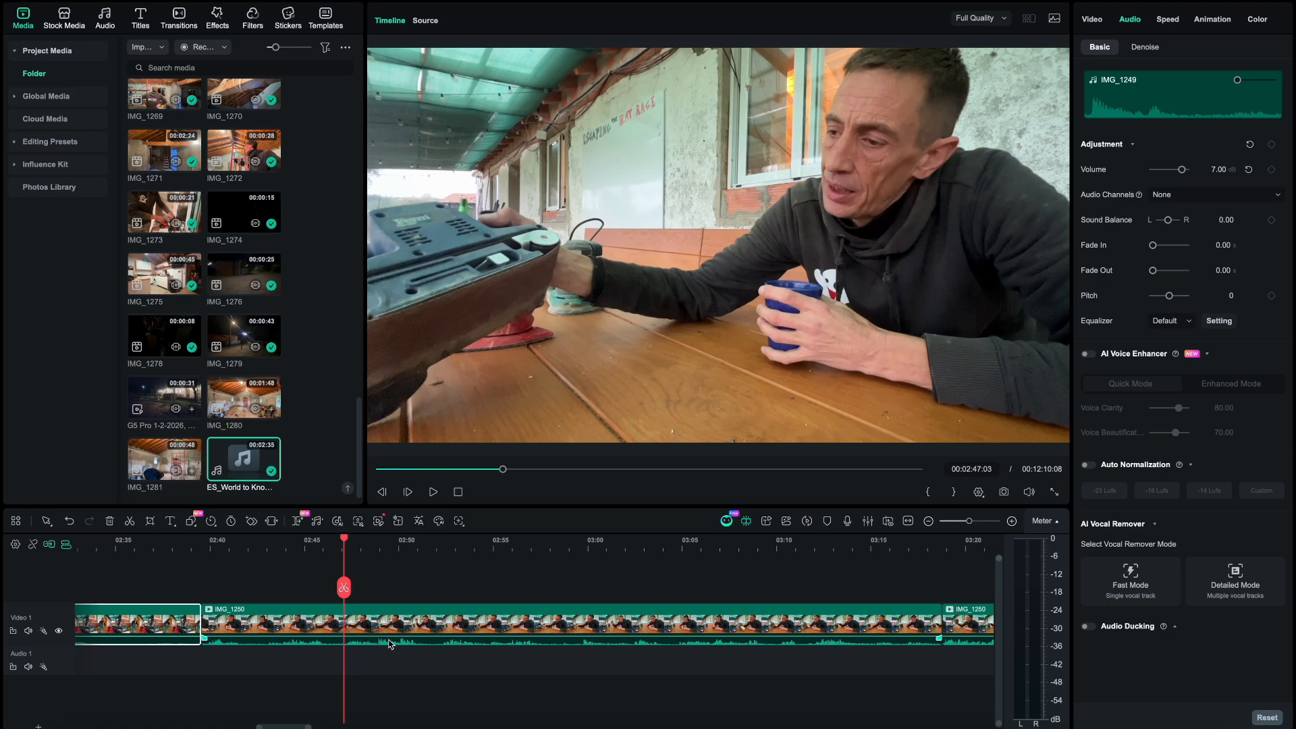
# - Sample the first IMG_1250 clip's speech from 00:02:52:05, around 00:03:00 and from 00:03:02:28
pyautogui.click(440, 549)
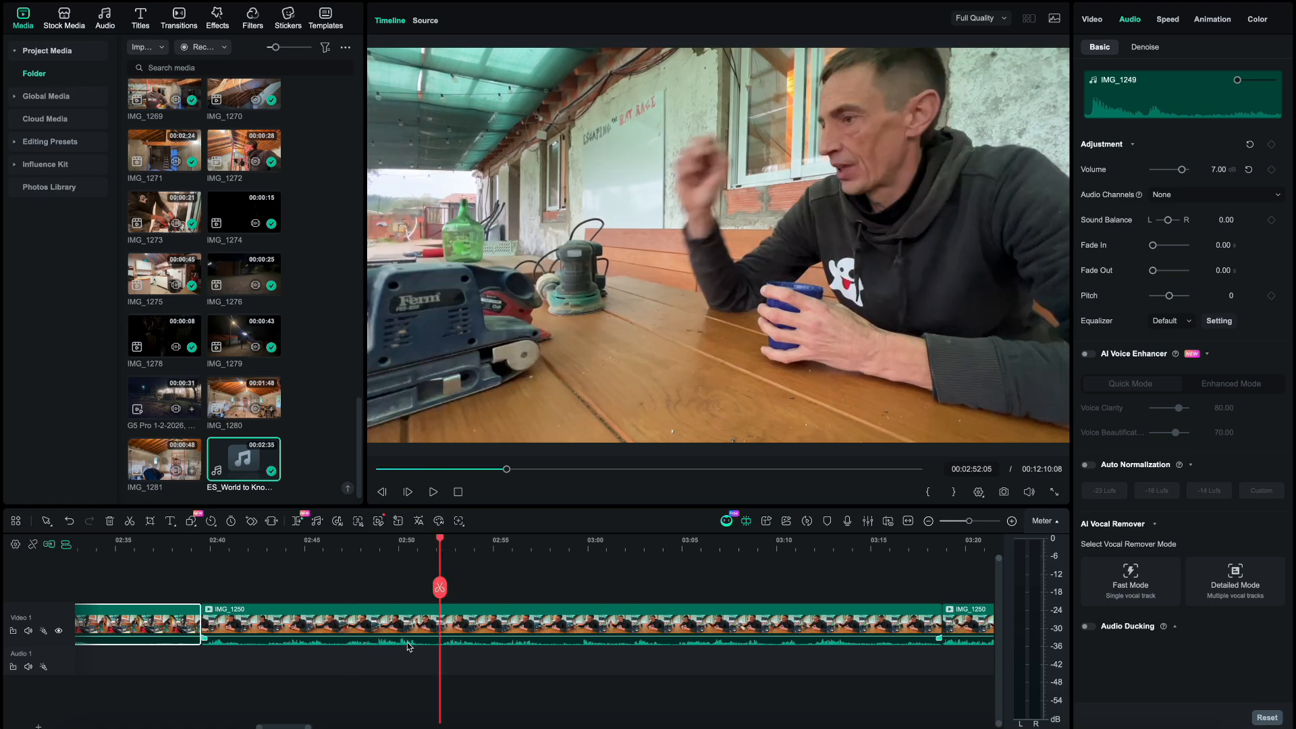
pyautogui.press('space')
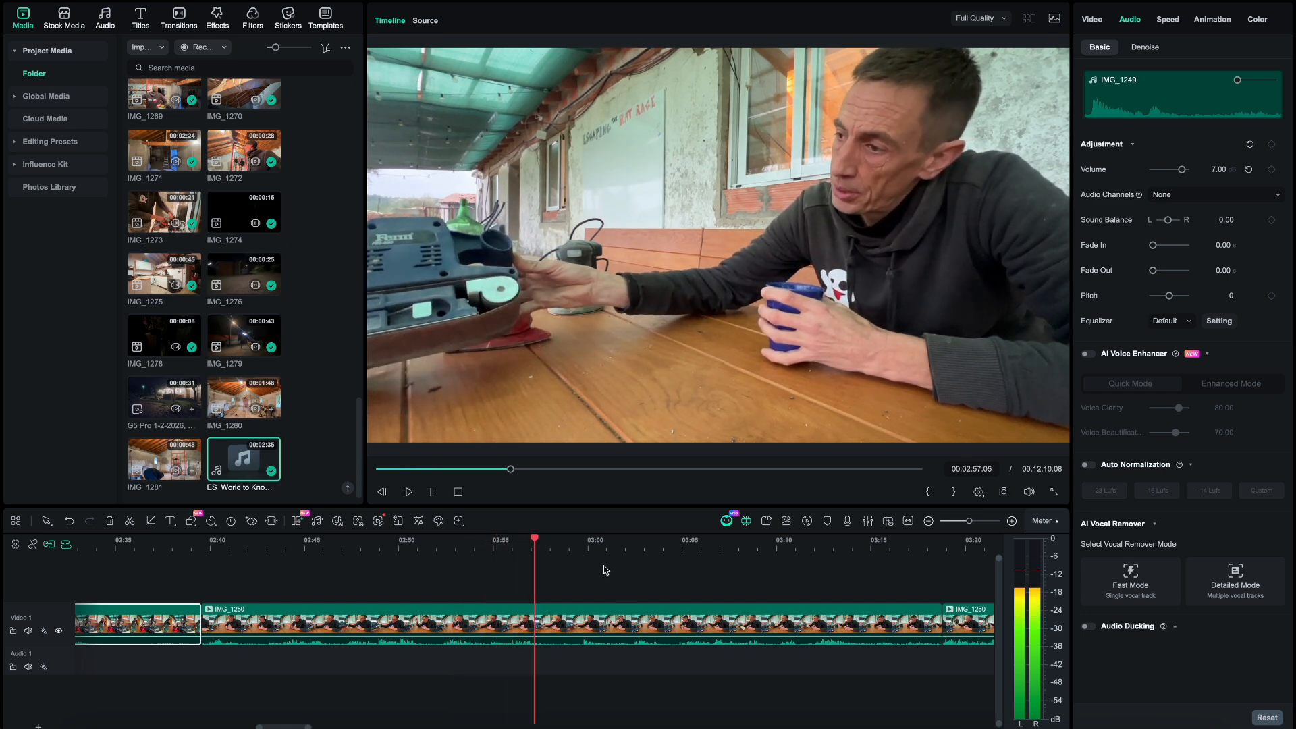
pyautogui.click(585, 544)
pyautogui.press('space')
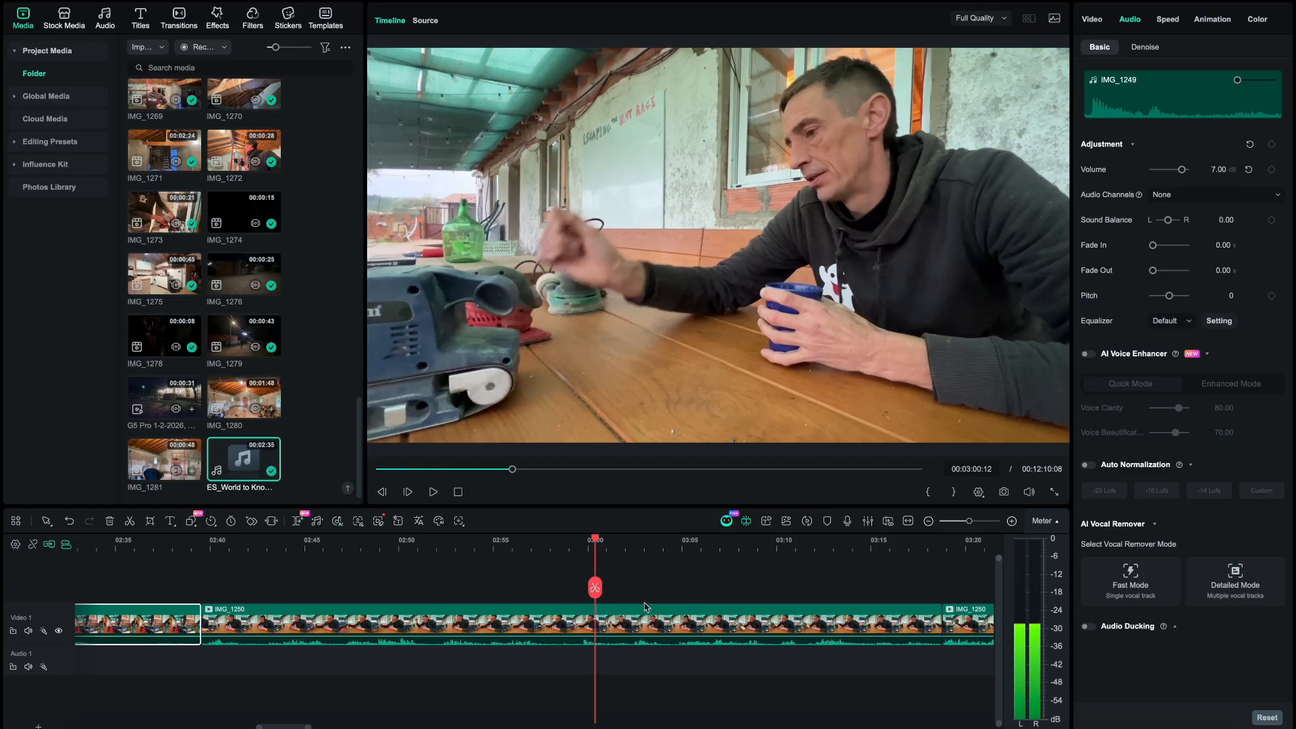
pyautogui.click(643, 553)
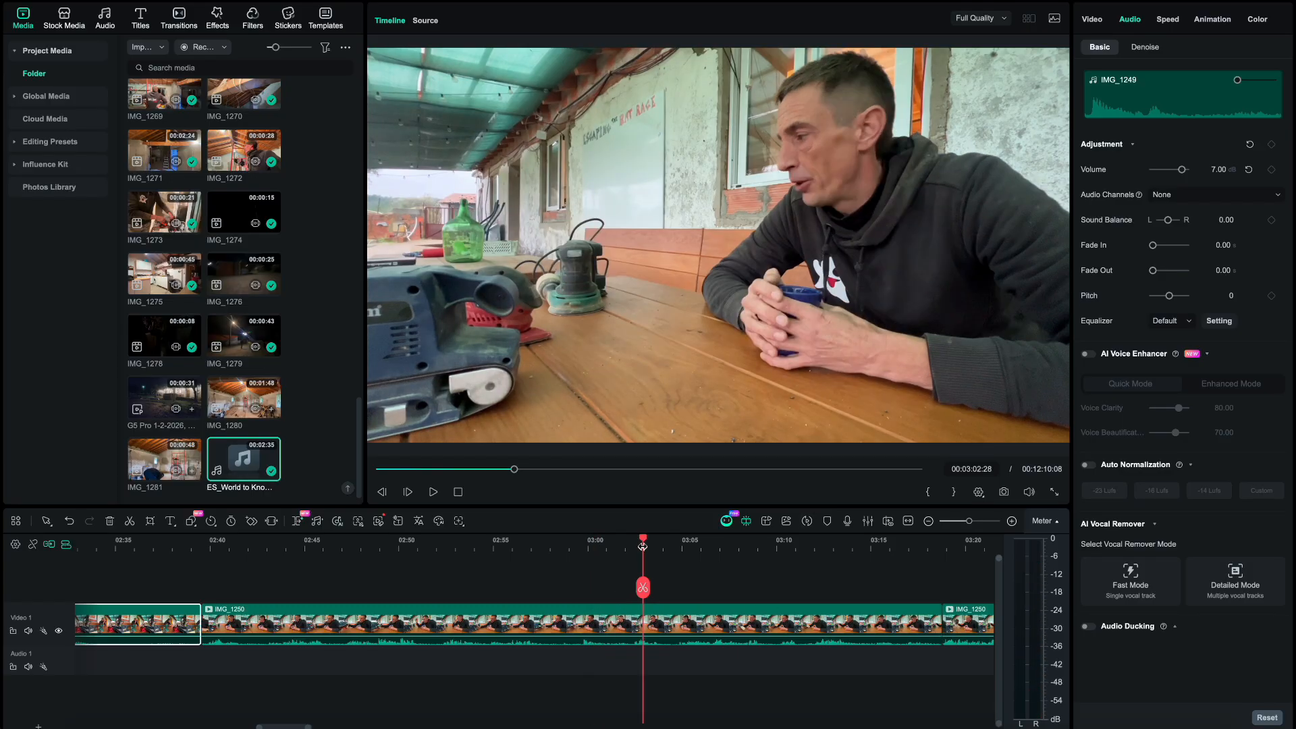
pyautogui.press('space')
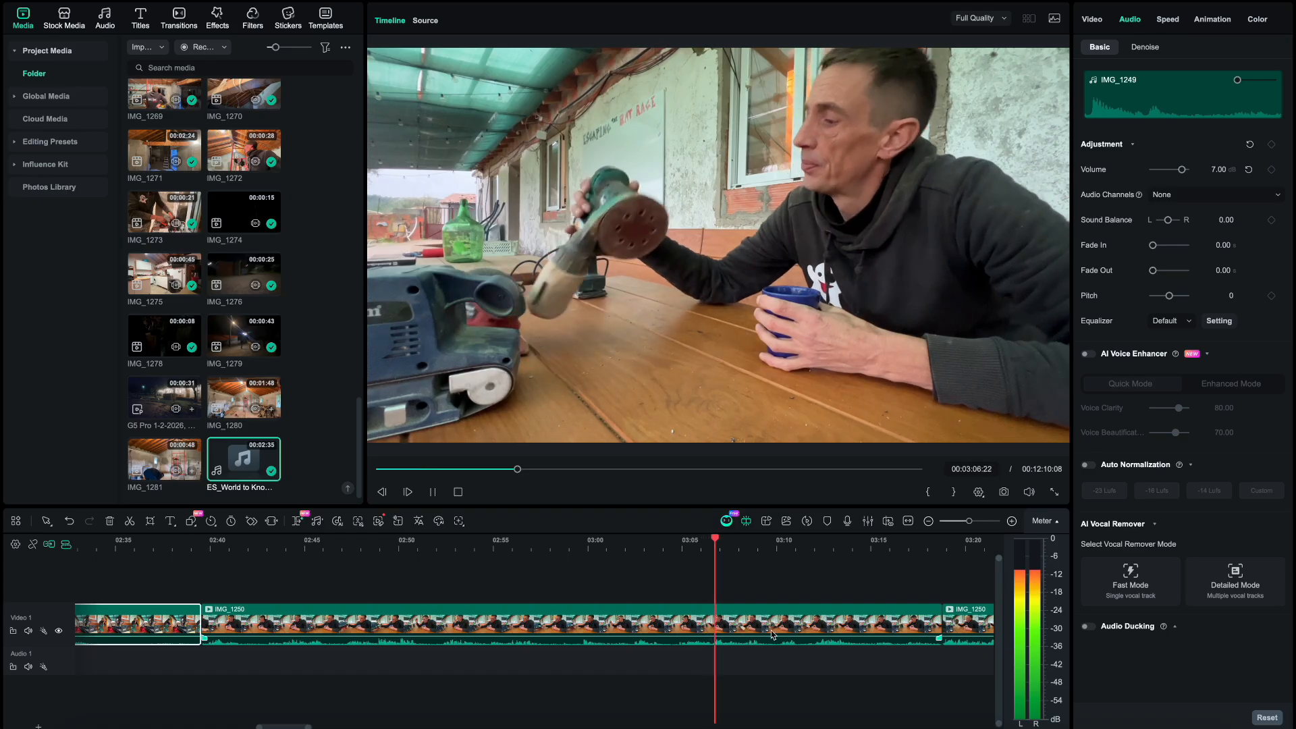
# - Replay the first IMG_1250 clip from 00:03:02:18 through the passage where the green sander is picked up
pyautogui.press('space')
pyautogui.click(629, 546)
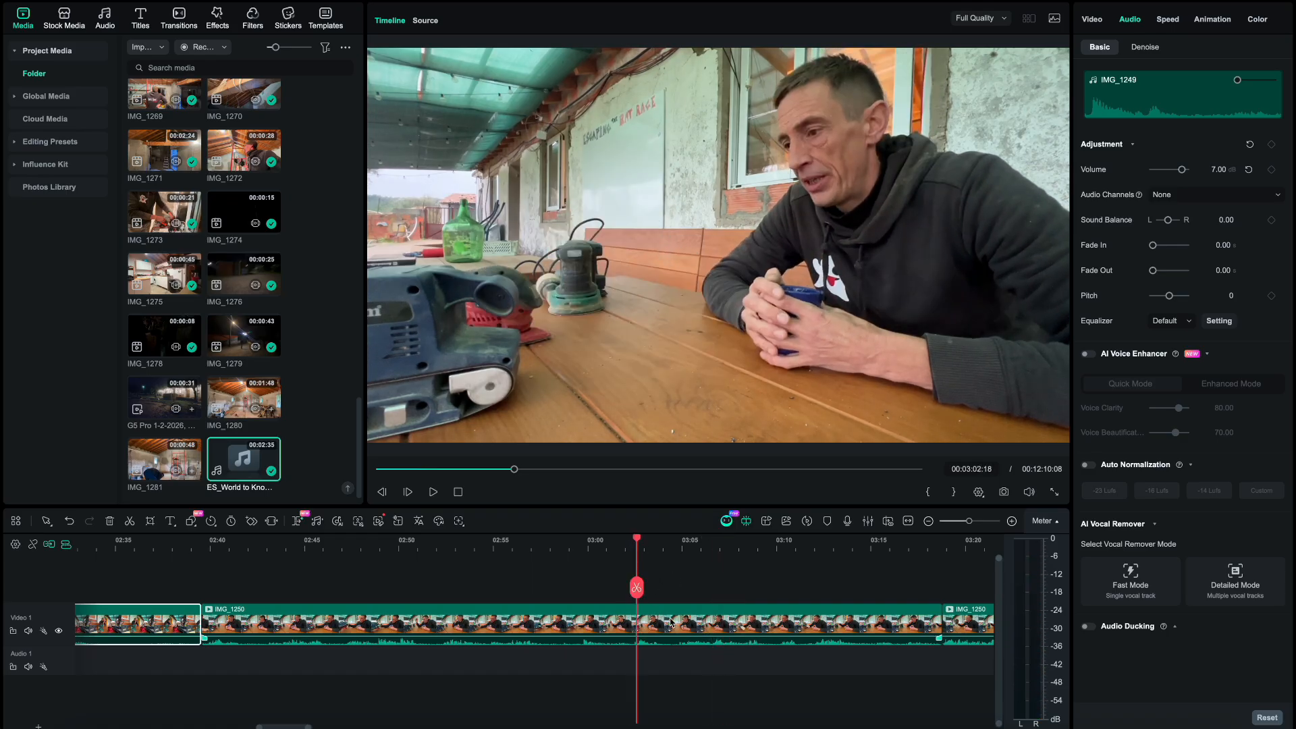
pyautogui.press('space')
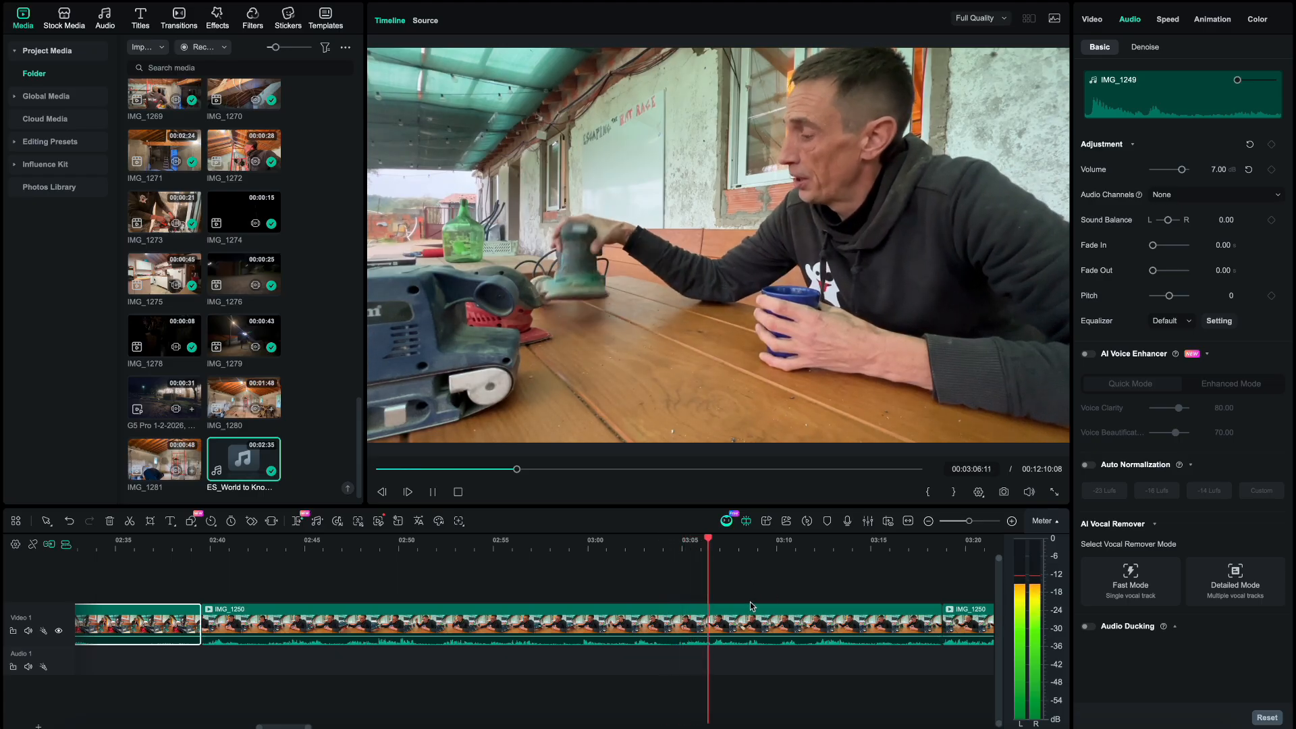
pyautogui.hscroll(3, 717, 642)
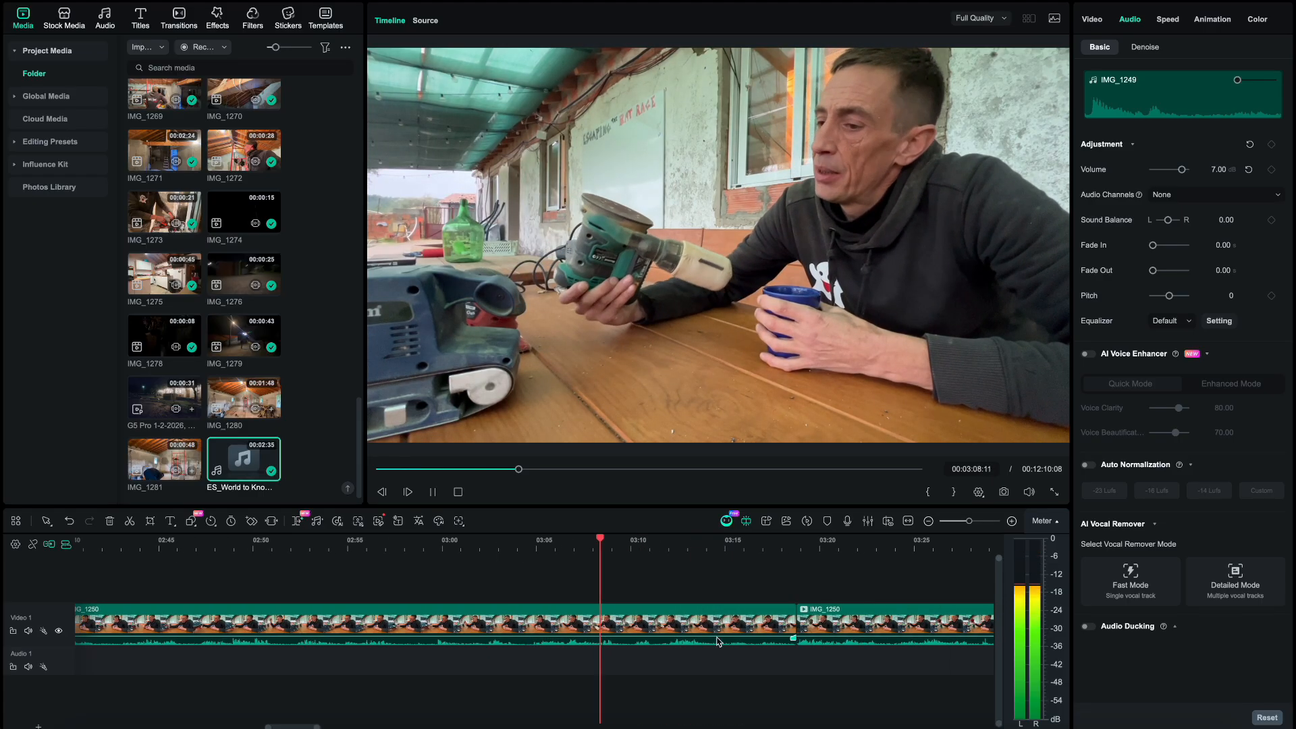
pyautogui.press('space')
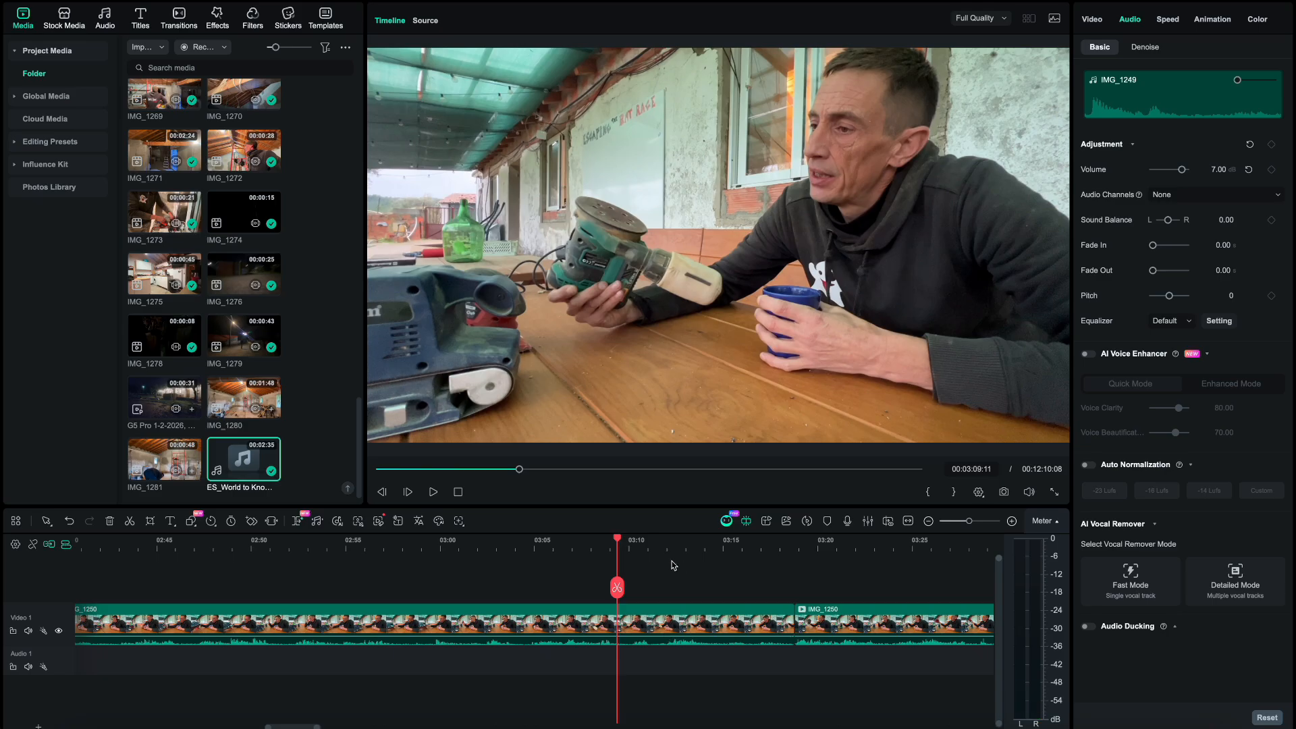
# - Split the first IMG_1250 clip at 00:03:10:04 and about 00:03:11 to isolate a short passage of speech
pyautogui.click(655, 546)
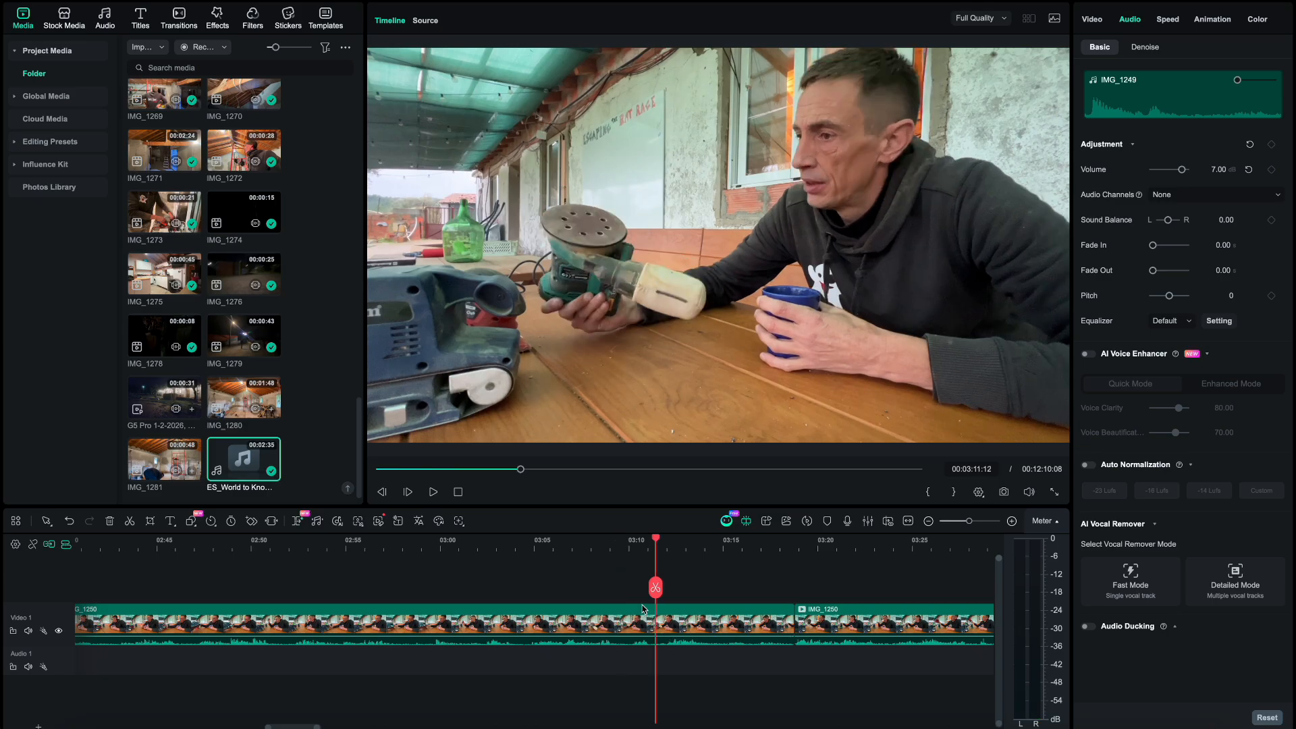
pyautogui.scroll(2, 660, 643)
pyautogui.click(666, 647)
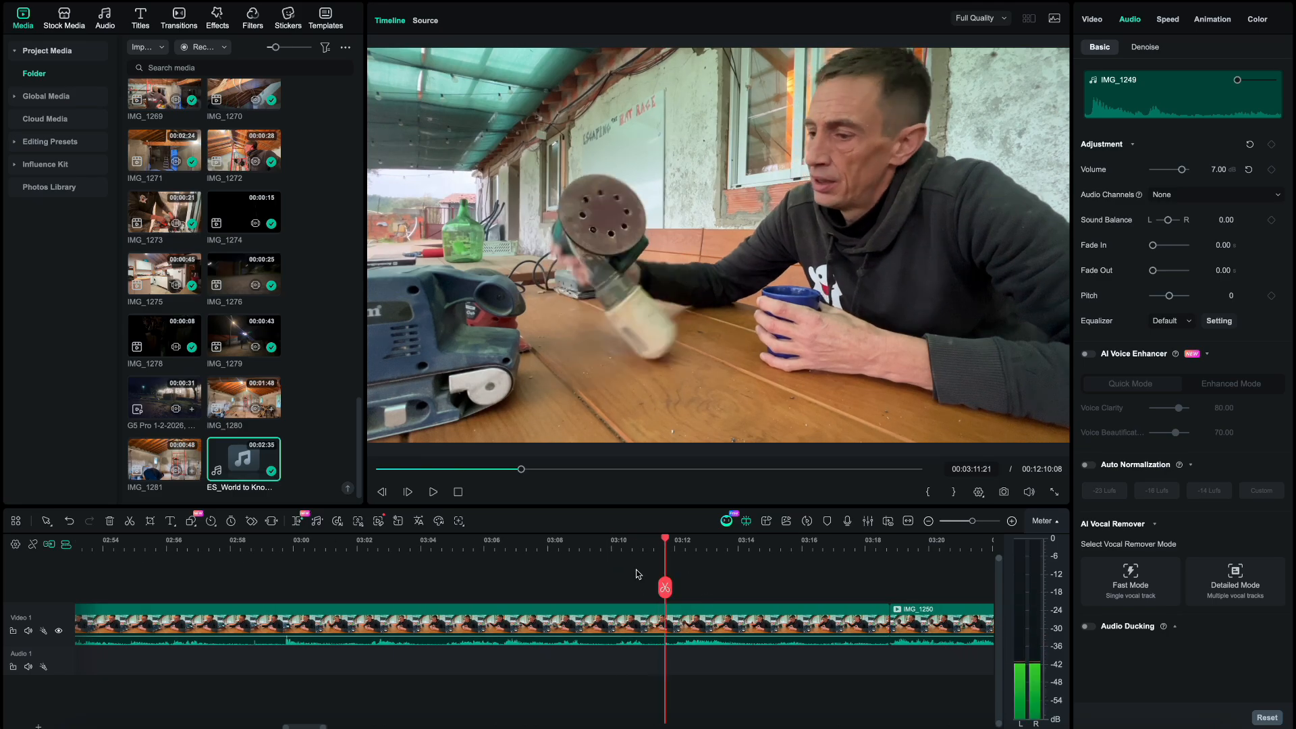
pyautogui.click(602, 548)
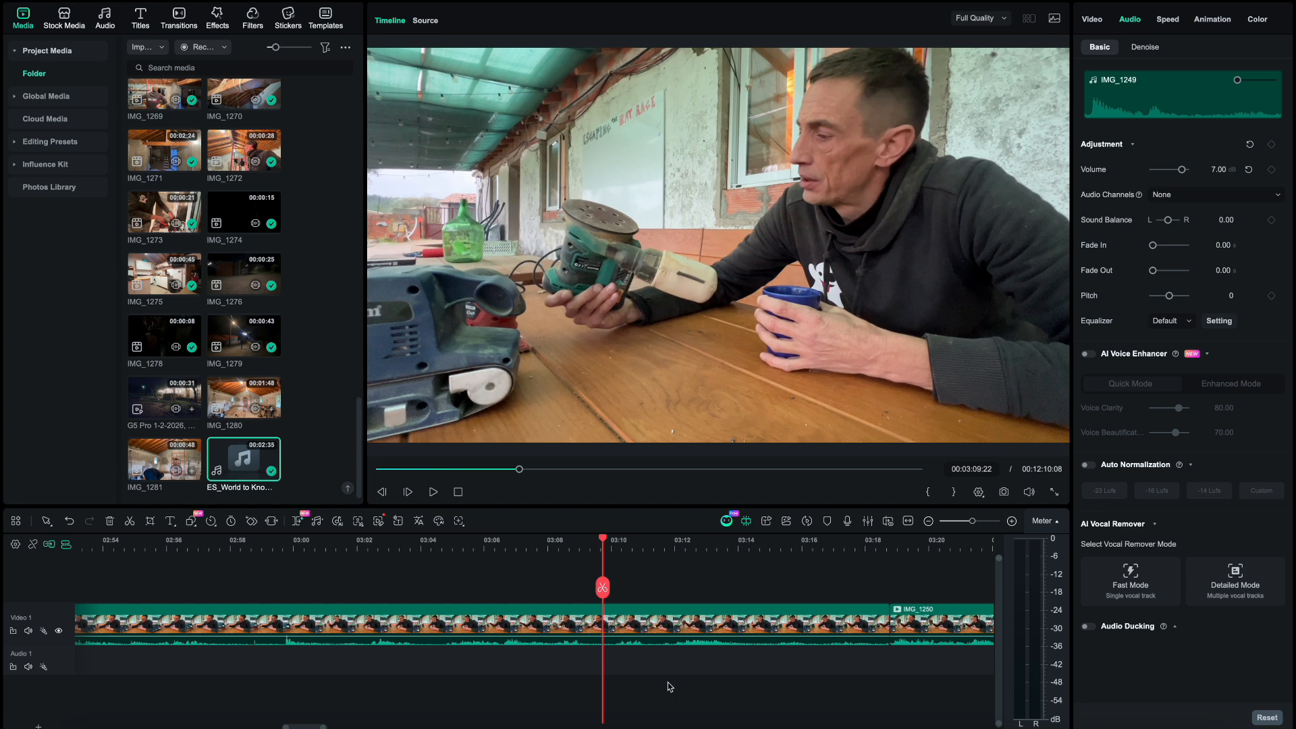
pyautogui.press('space')
pyautogui.click(614, 588)
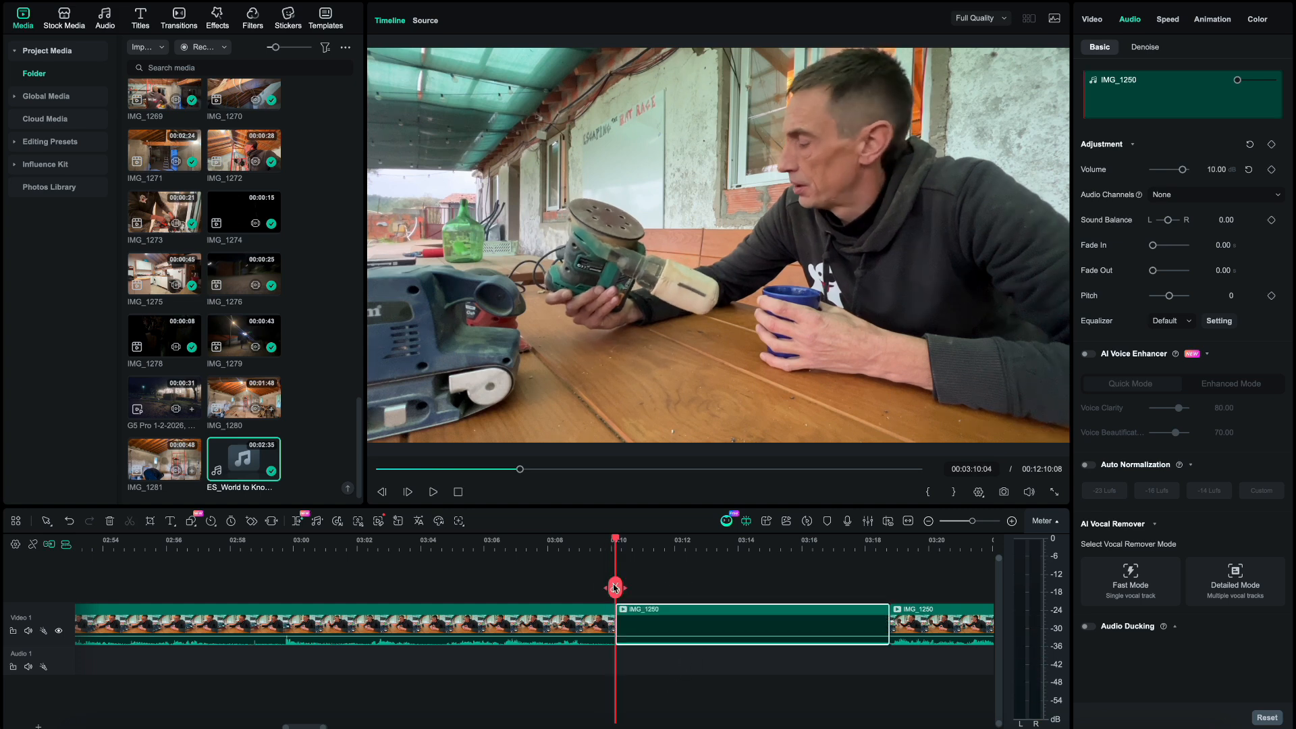
pyautogui.click(648, 588)
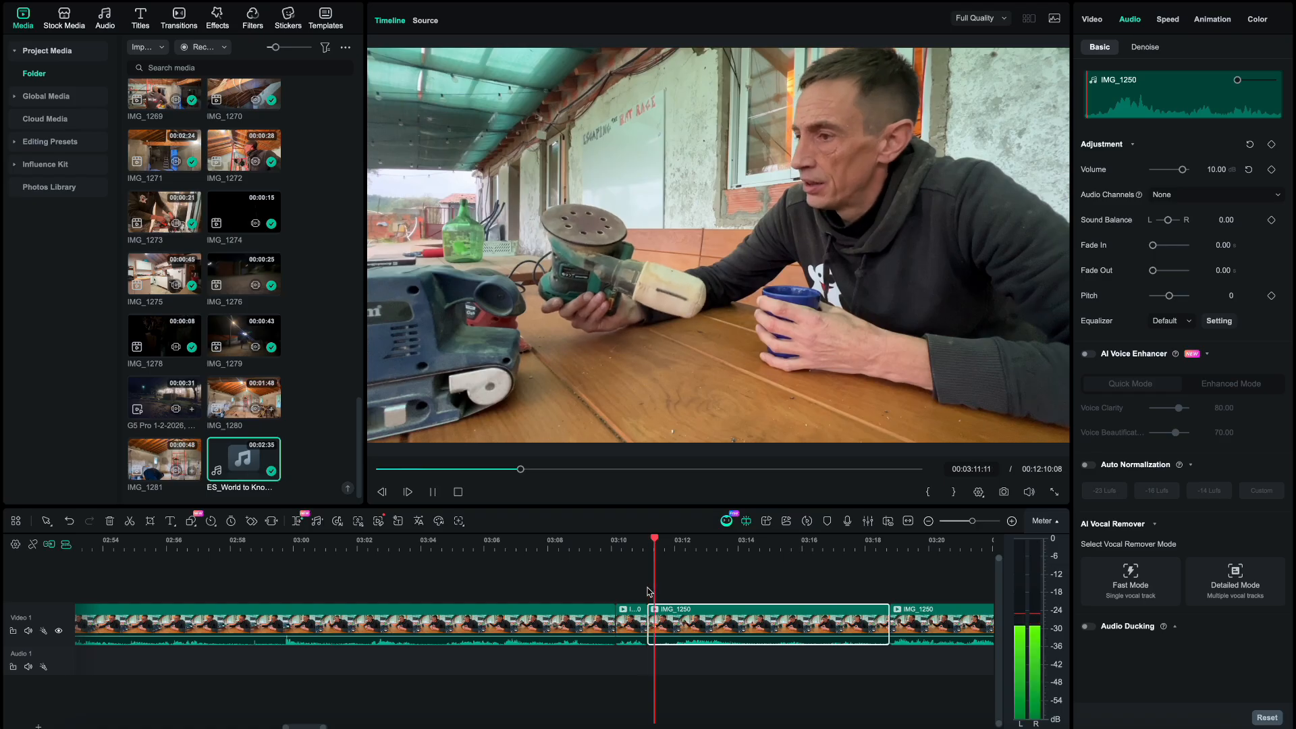
pyautogui.press('space')
# - Raise the volume of the short IMG_1250 piece to 18 dB and play it back to check the level
pyautogui.click(638, 625)
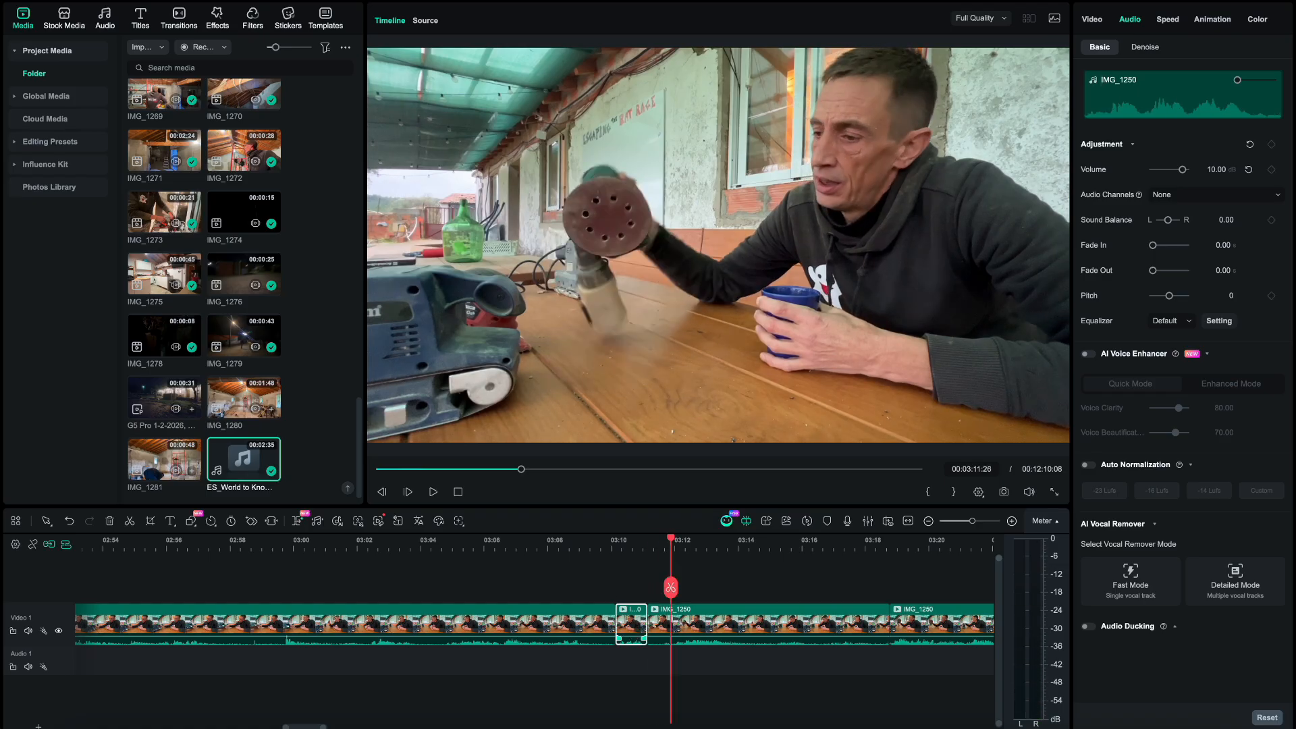
pyautogui.scroll(5, 638, 622)
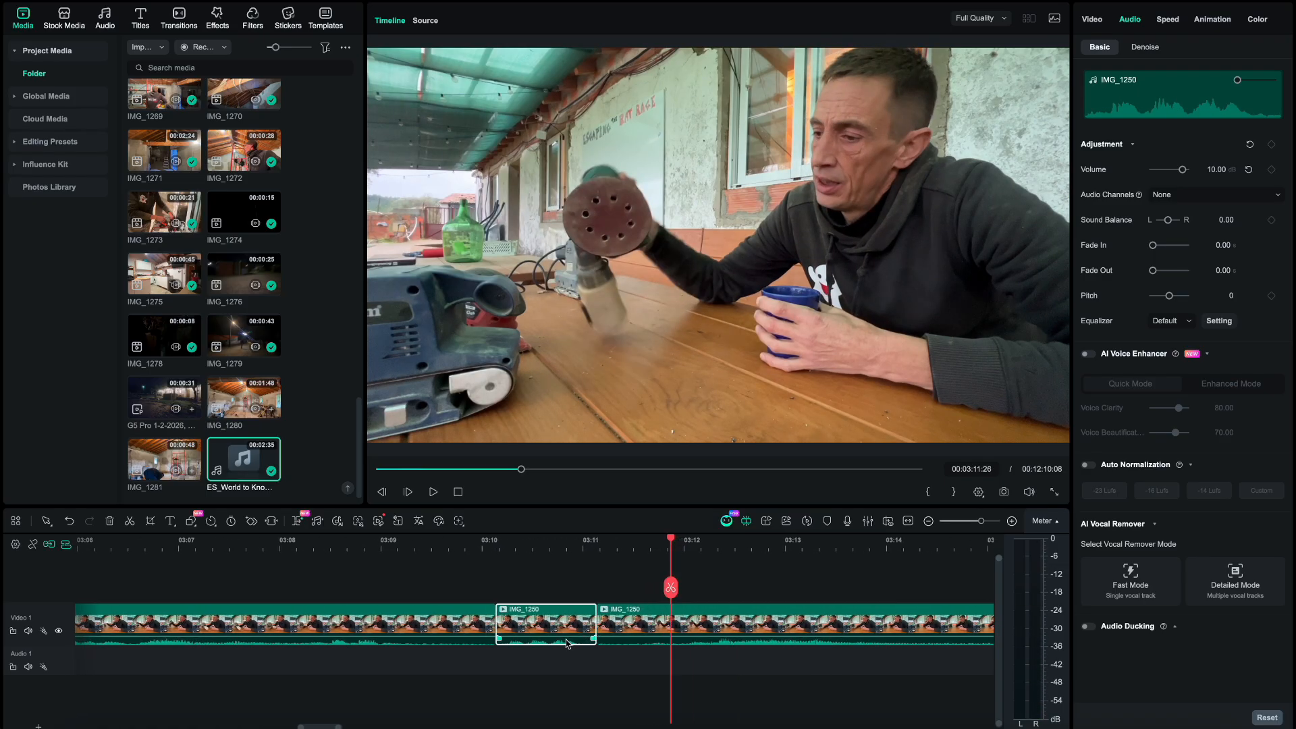
pyautogui.moveTo(565, 636); pyautogui.dragTo(565, 632)
pyautogui.click(482, 556)
pyautogui.press('space')
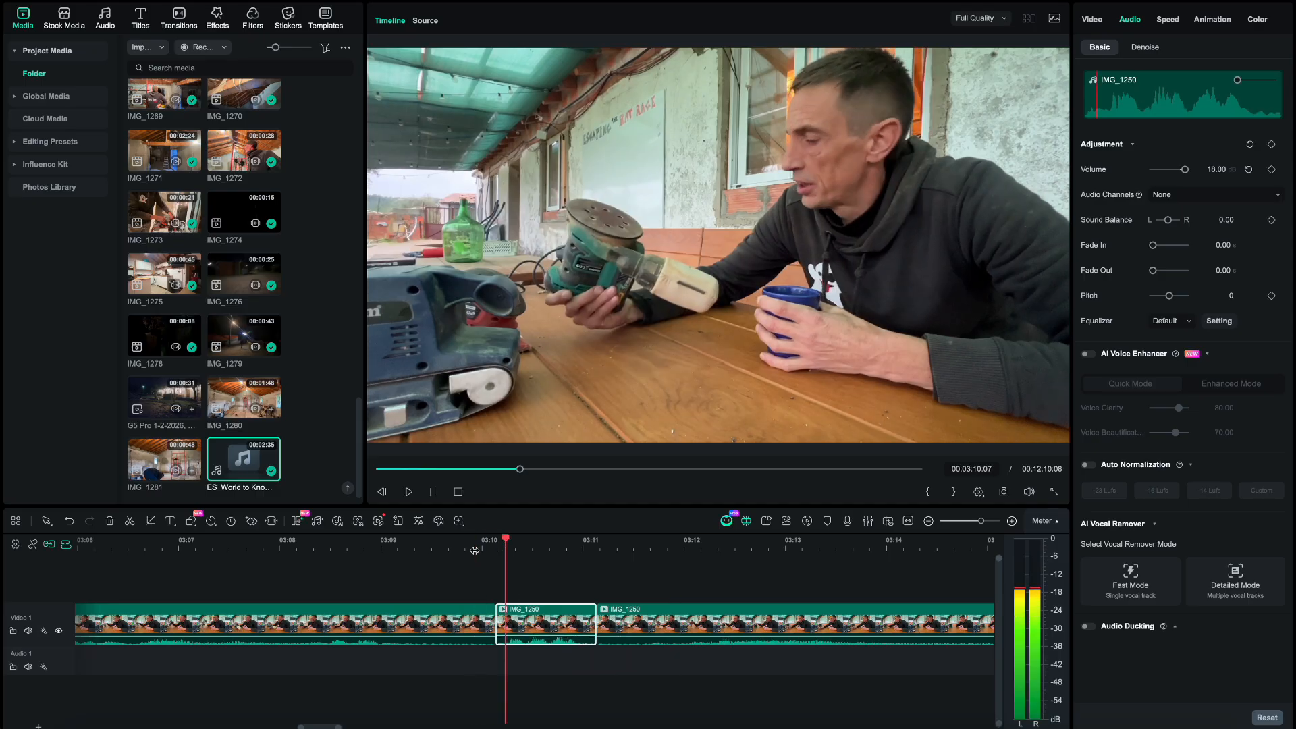
pyautogui.press('space')
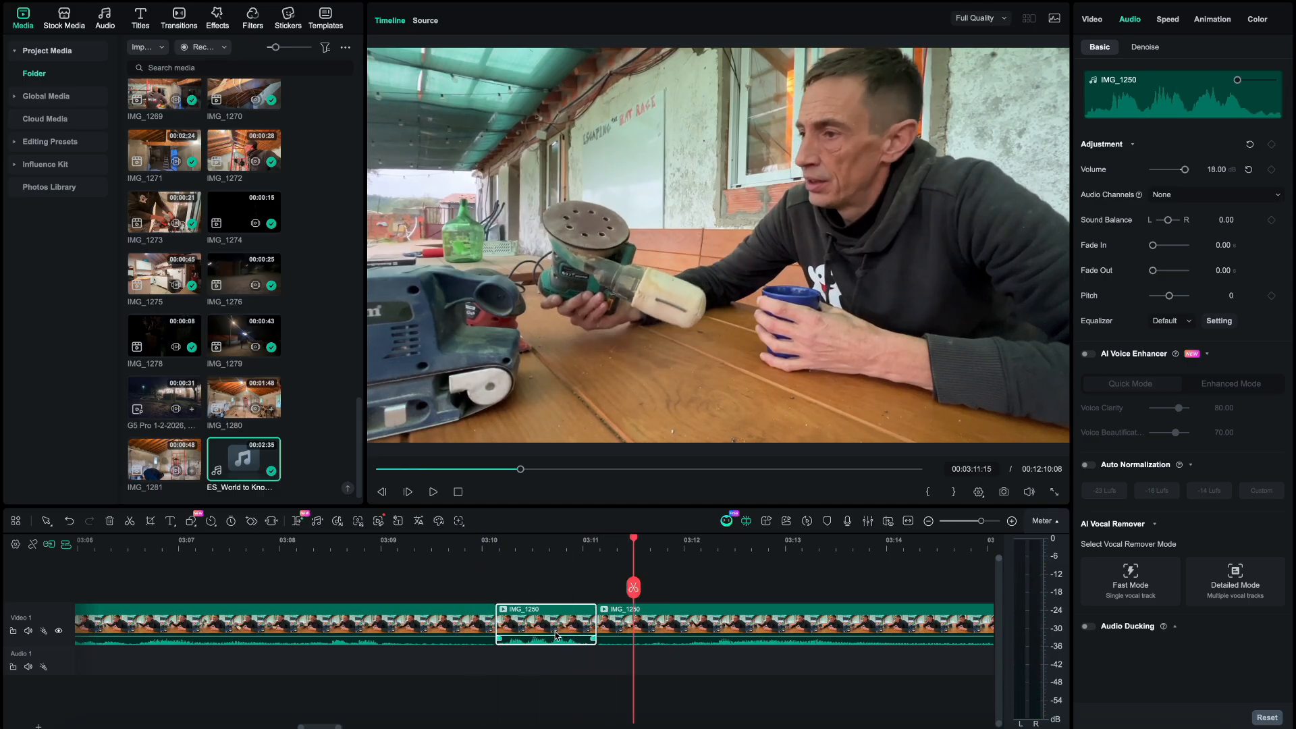
# - Set the volume of the short IMG_1250 piece at 00:03:10 to 12 dB
pyautogui.moveTo(556, 634); pyautogui.dragTo(558, 634)
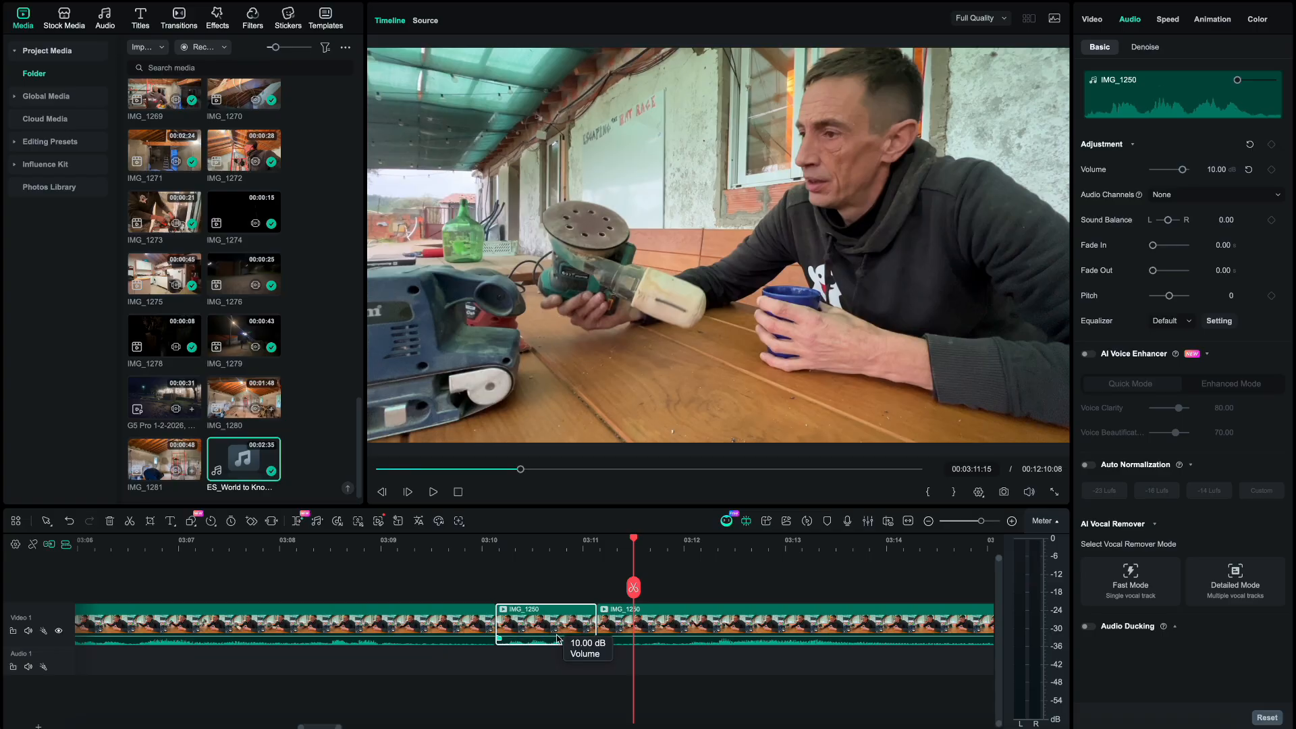
pyautogui.click(1214, 170)
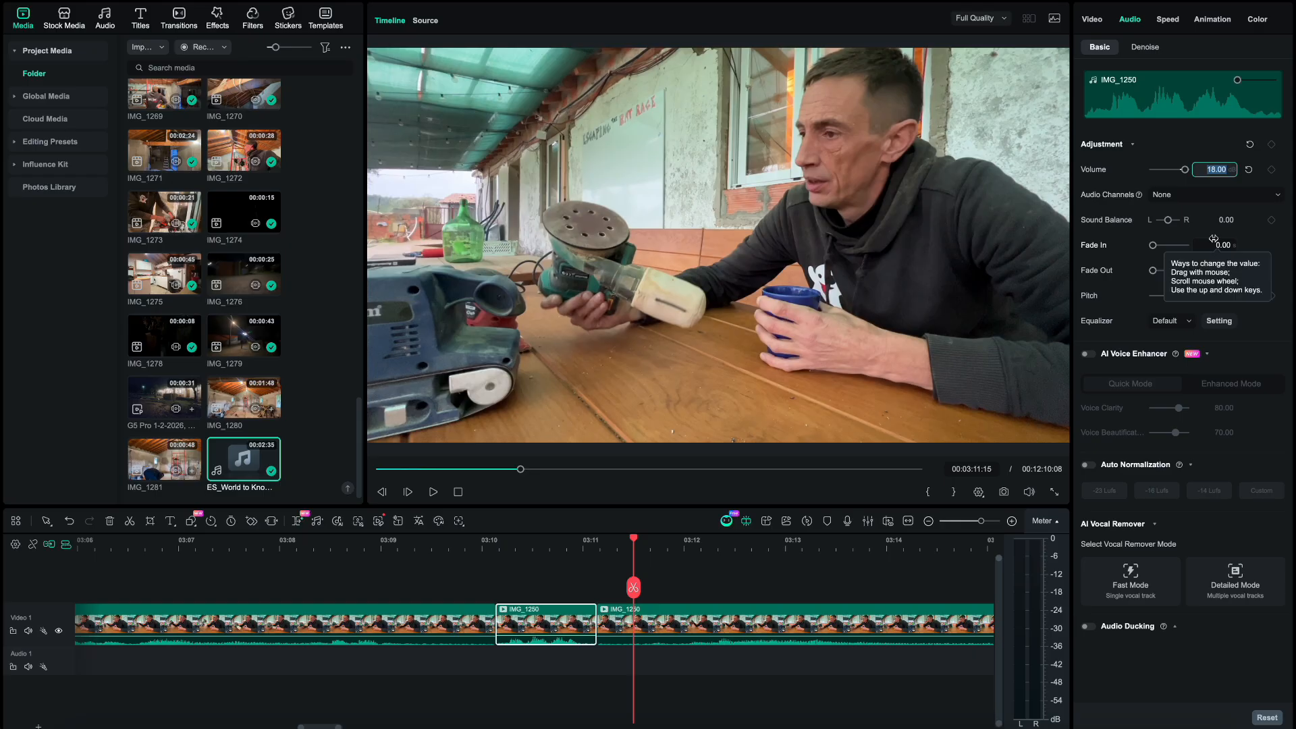
pyautogui.write('12')
pyautogui.press('Return')
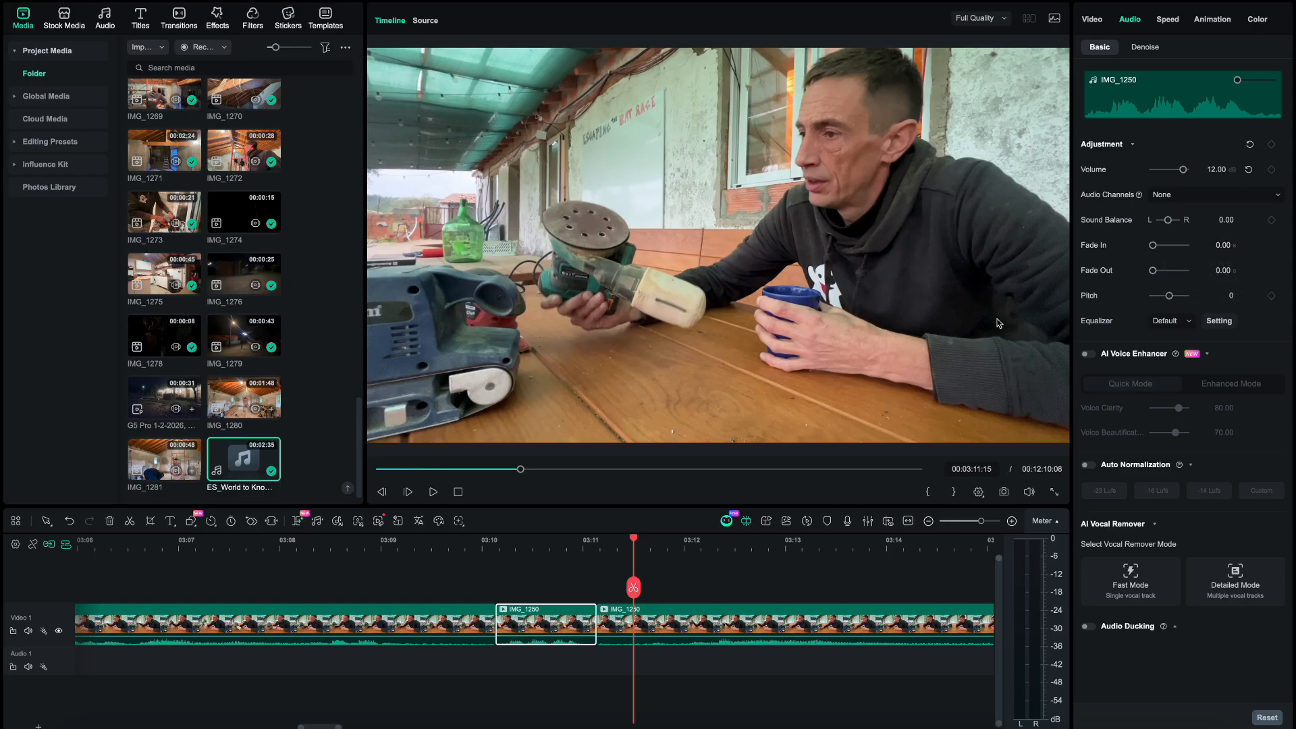
# - Play from 00:03:08:27 across the short IMG_1250 piece to about 00:03:13 to compare its level with the neighbouring speech
pyautogui.click(372, 544)
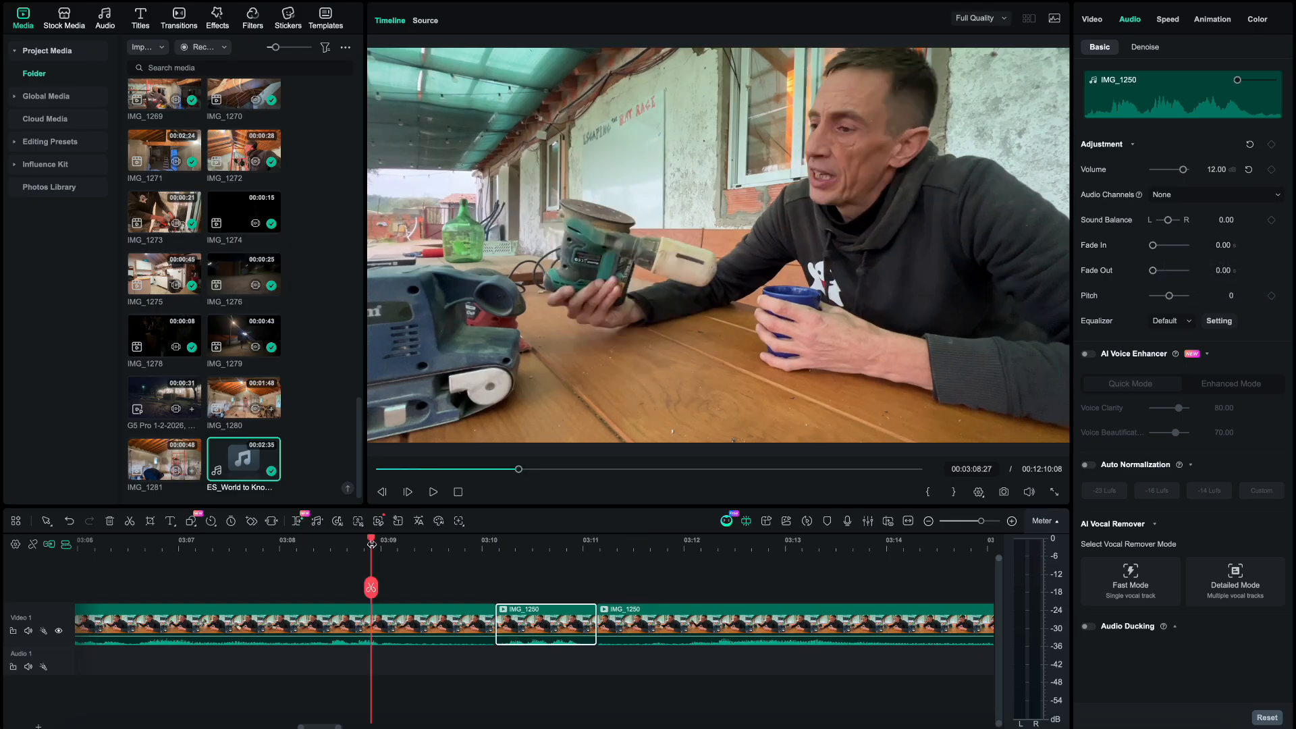
pyautogui.press('space')
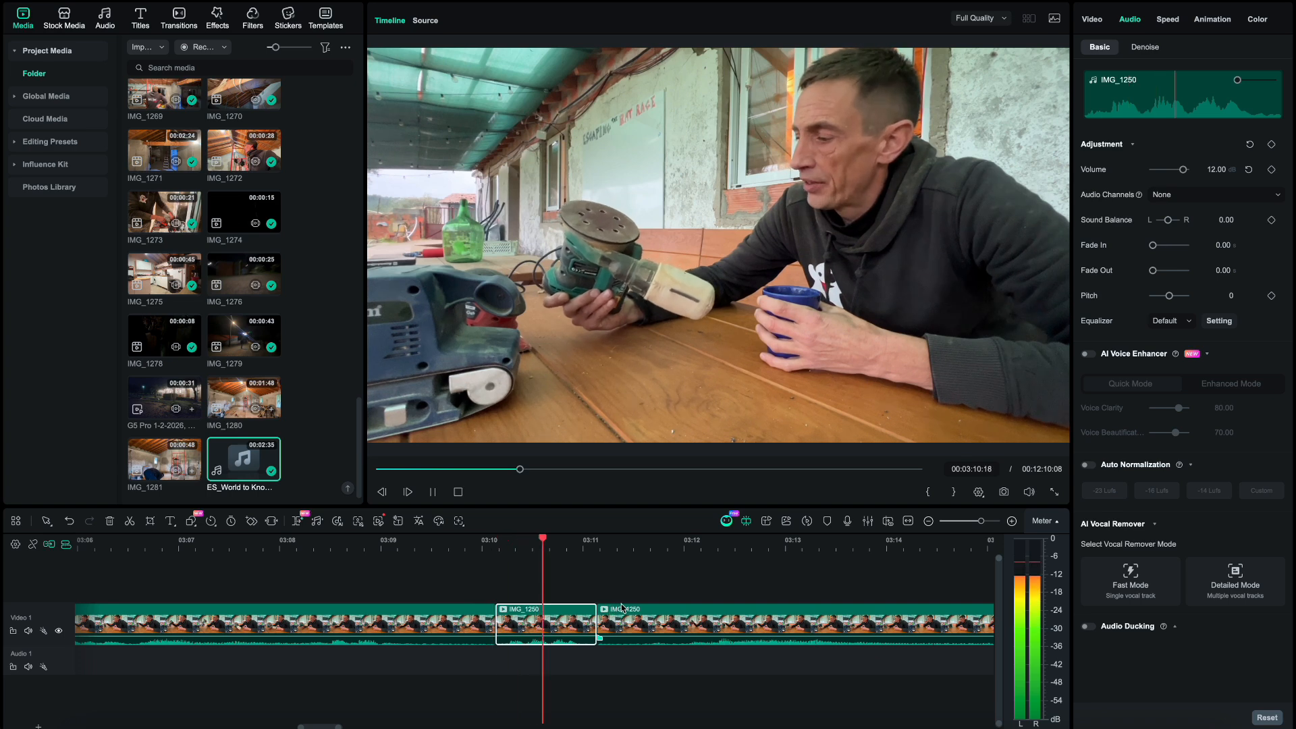
pyautogui.press('super+minus')
pyautogui.press('super+minus')
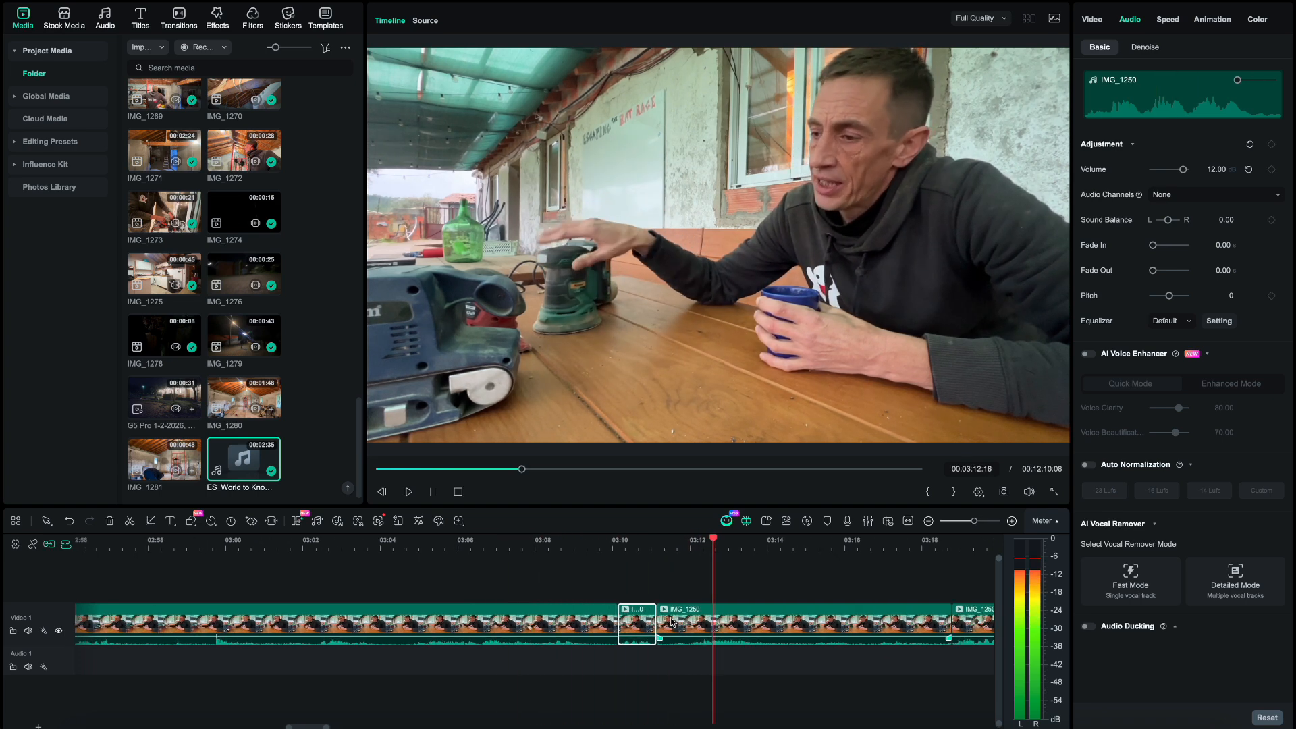
pyautogui.press('space')
pyautogui.press('super+minus')
pyautogui.press('super+minus')
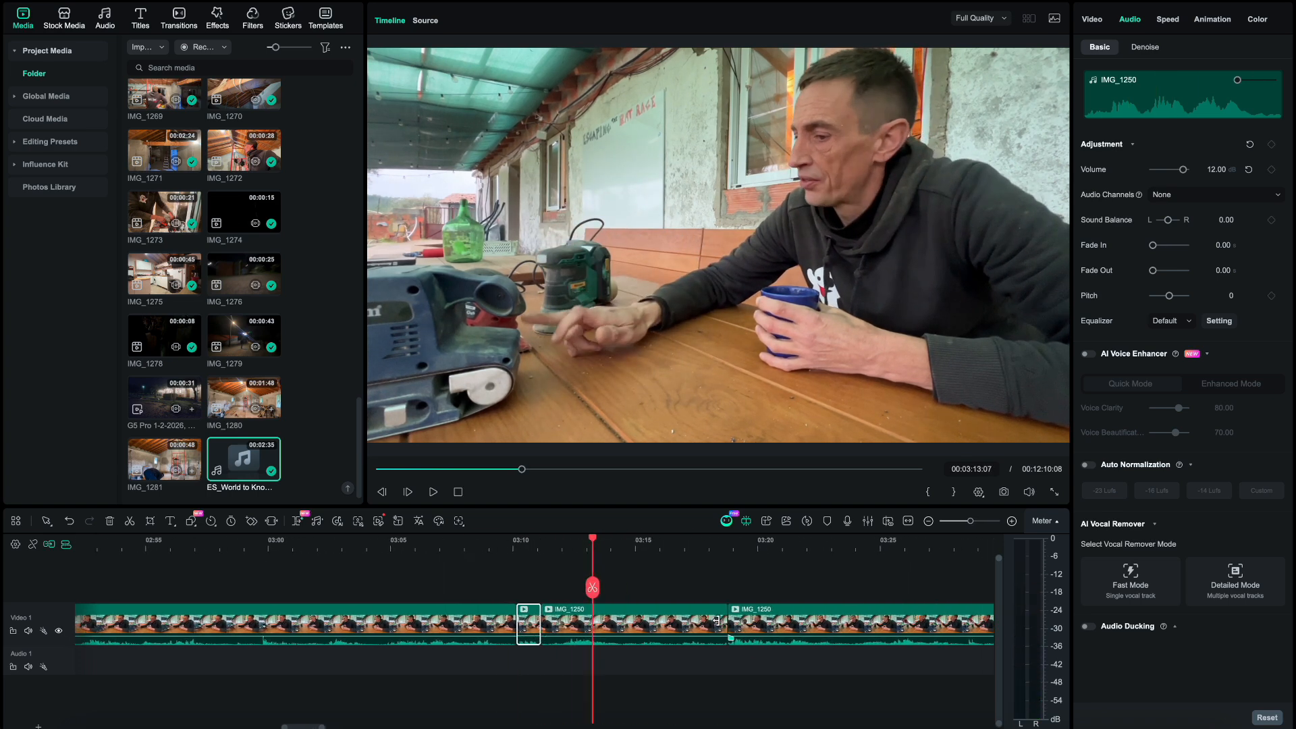
# - Replay from the start of the short IMG_1250 piece at 00:03:10:05 into the following part, checking the audio meter
pyautogui.click(580, 545)
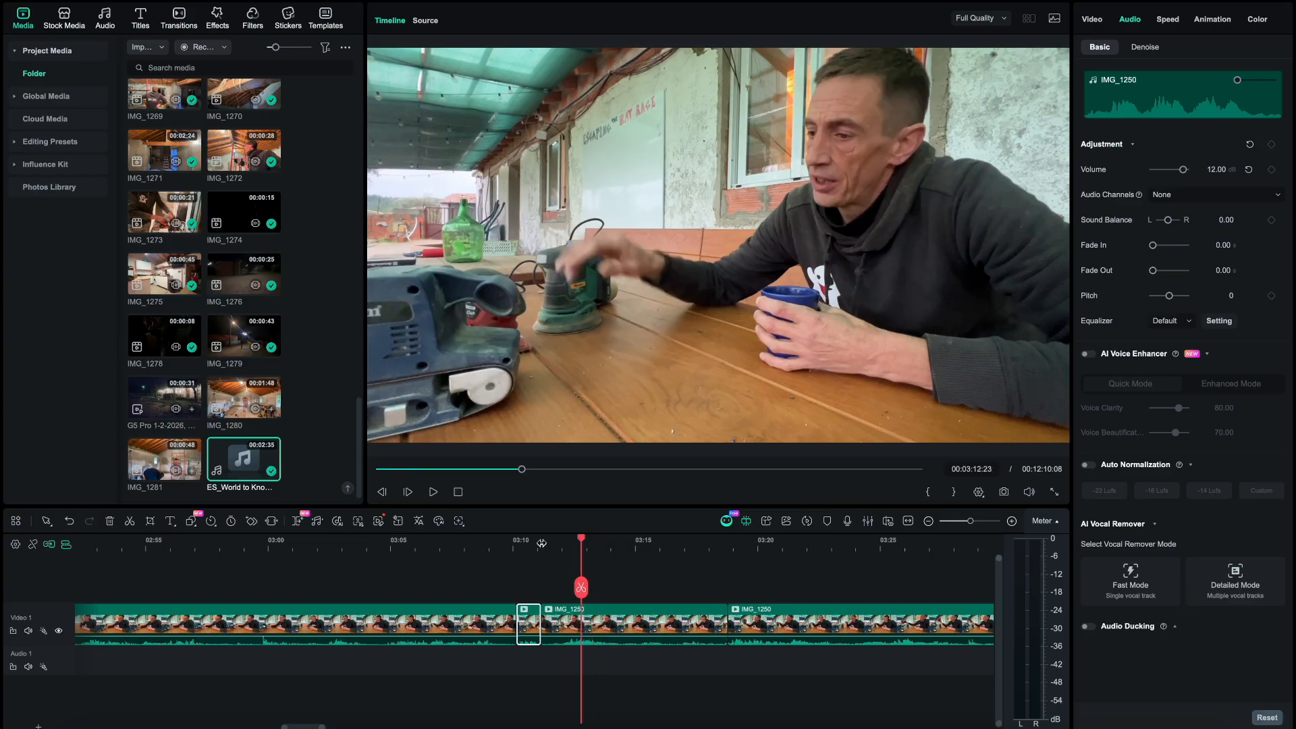
pyautogui.click(517, 543)
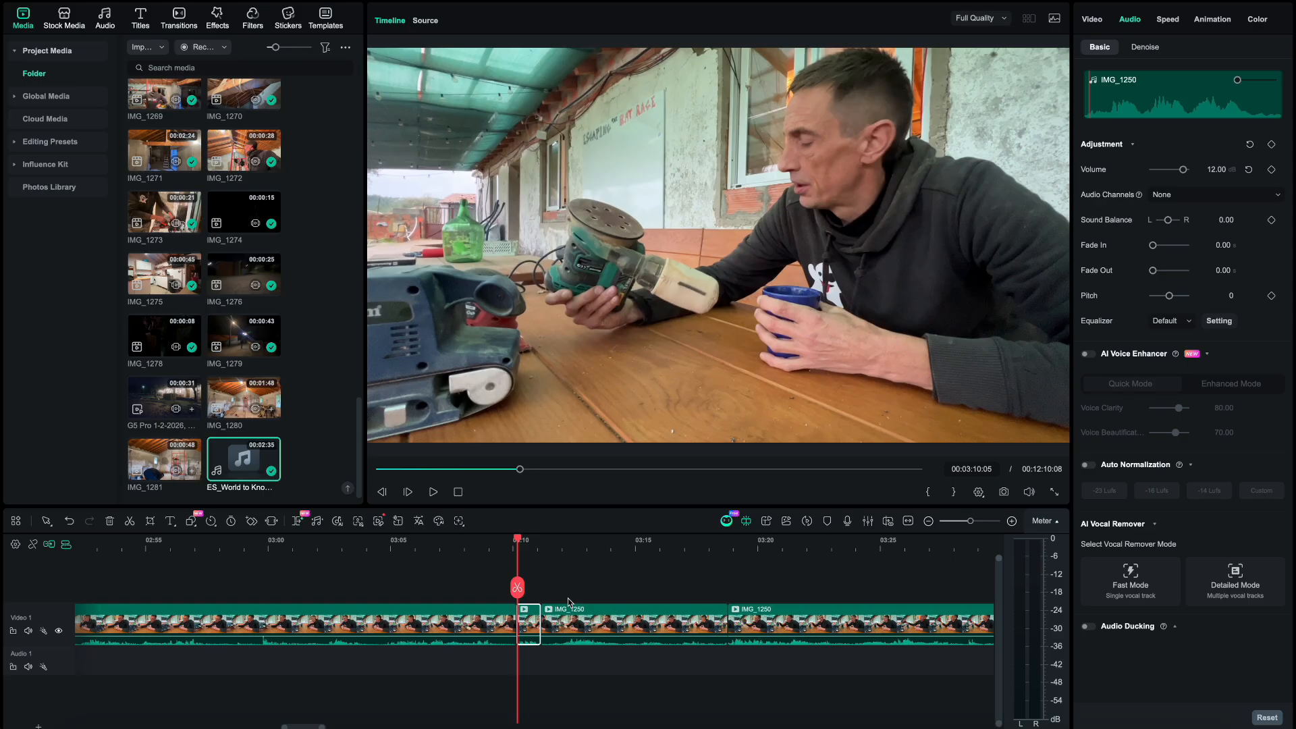
pyautogui.scroll(-2, 568, 598)
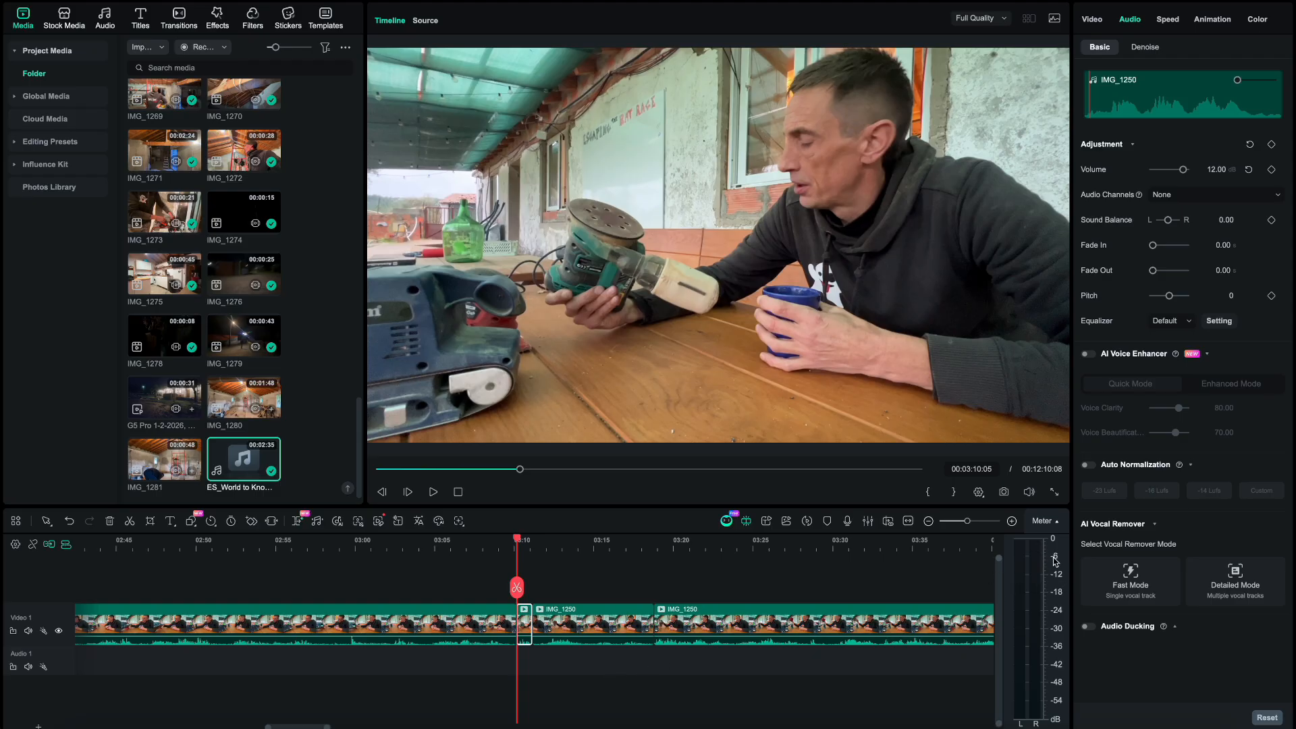
pyautogui.press('space')
pyautogui.scroll(-3, 688, 670)
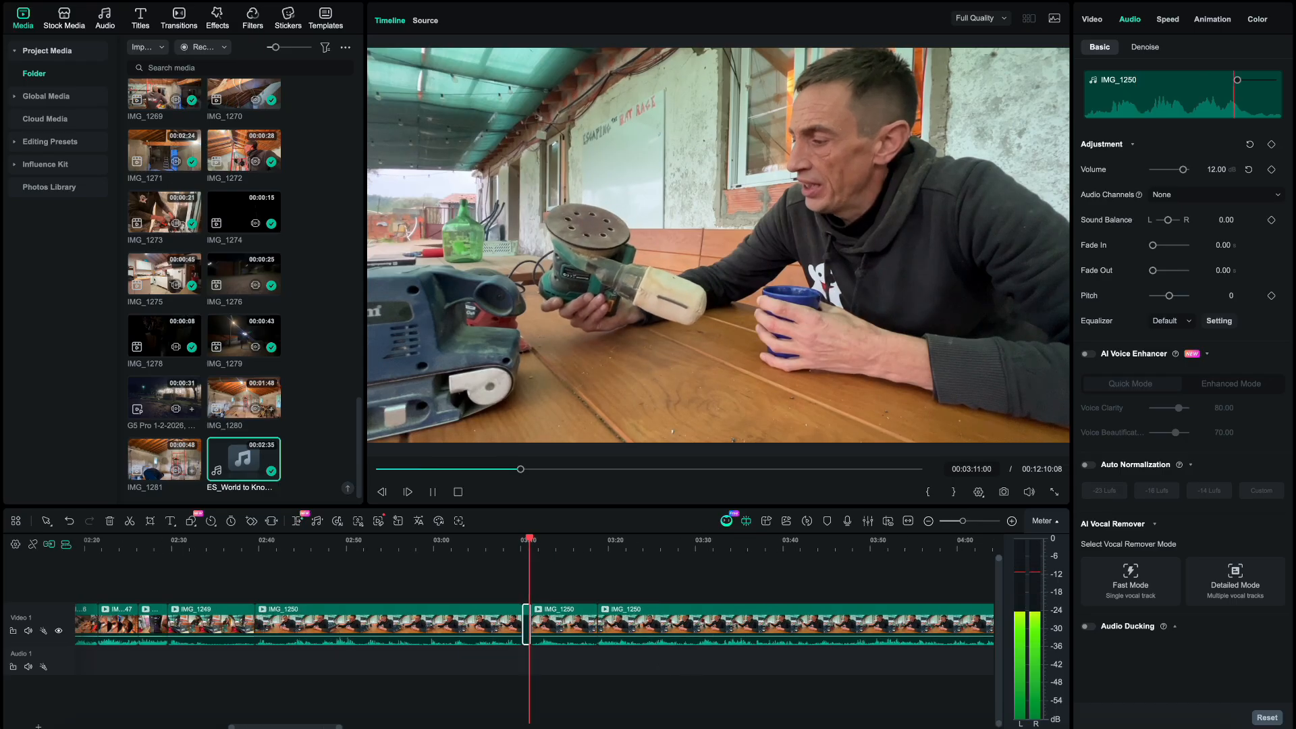
pyautogui.press('space')
# - Select the IMG_1251 clip and play its opening from 00:04:07:29 to check the sound level
pyautogui.hscroll(5, 689, 670)
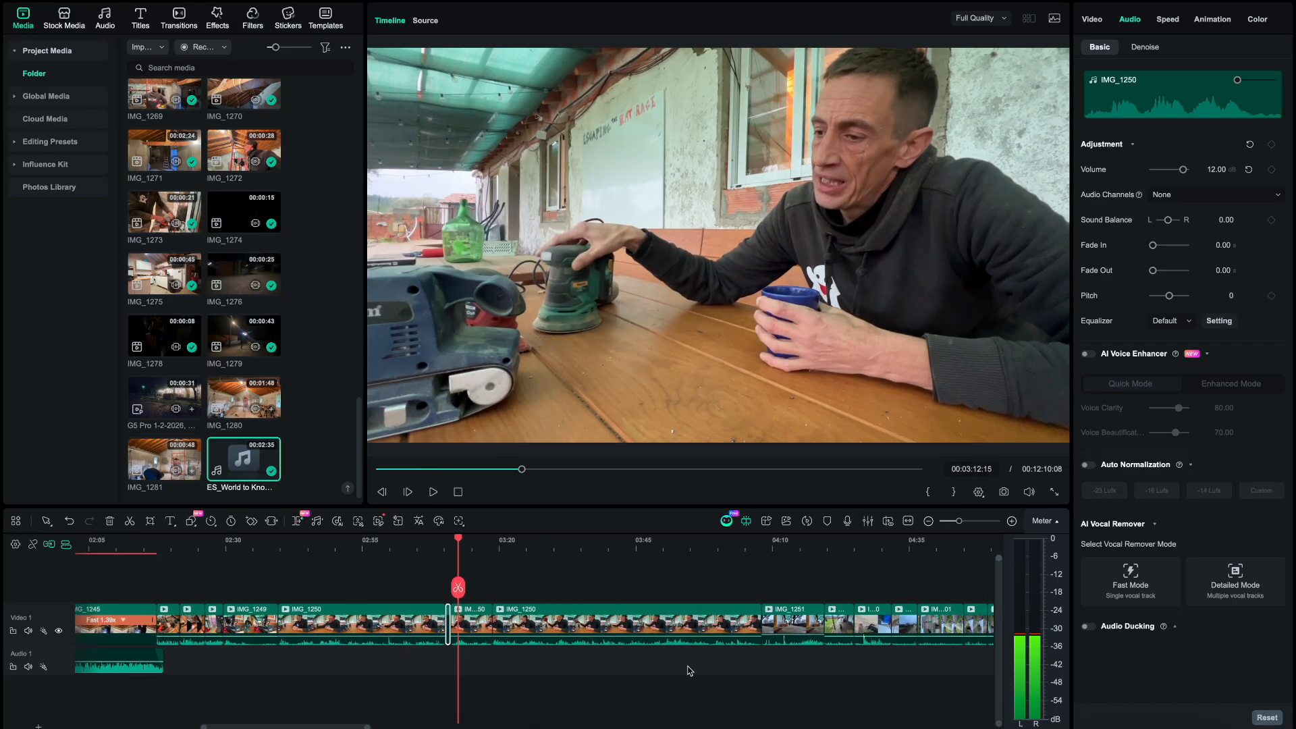
pyautogui.click(631, 628)
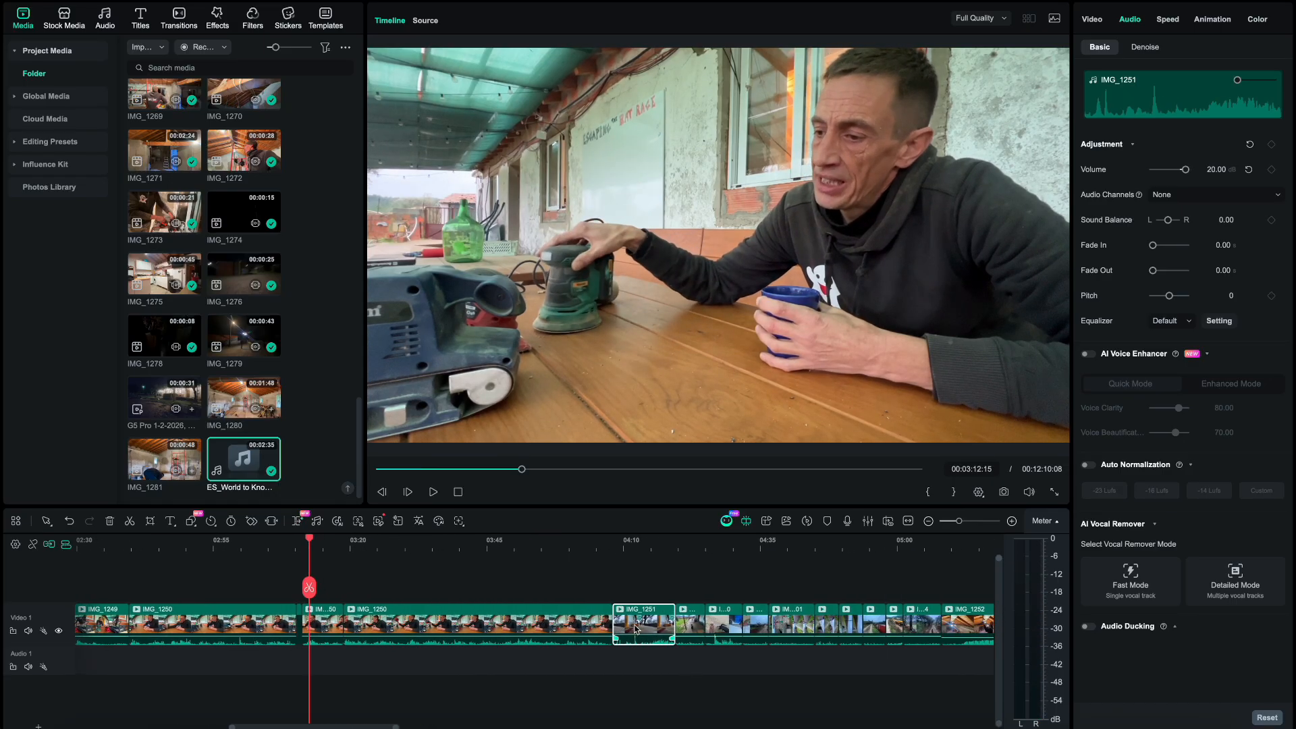
pyautogui.doubleClick(636, 630)
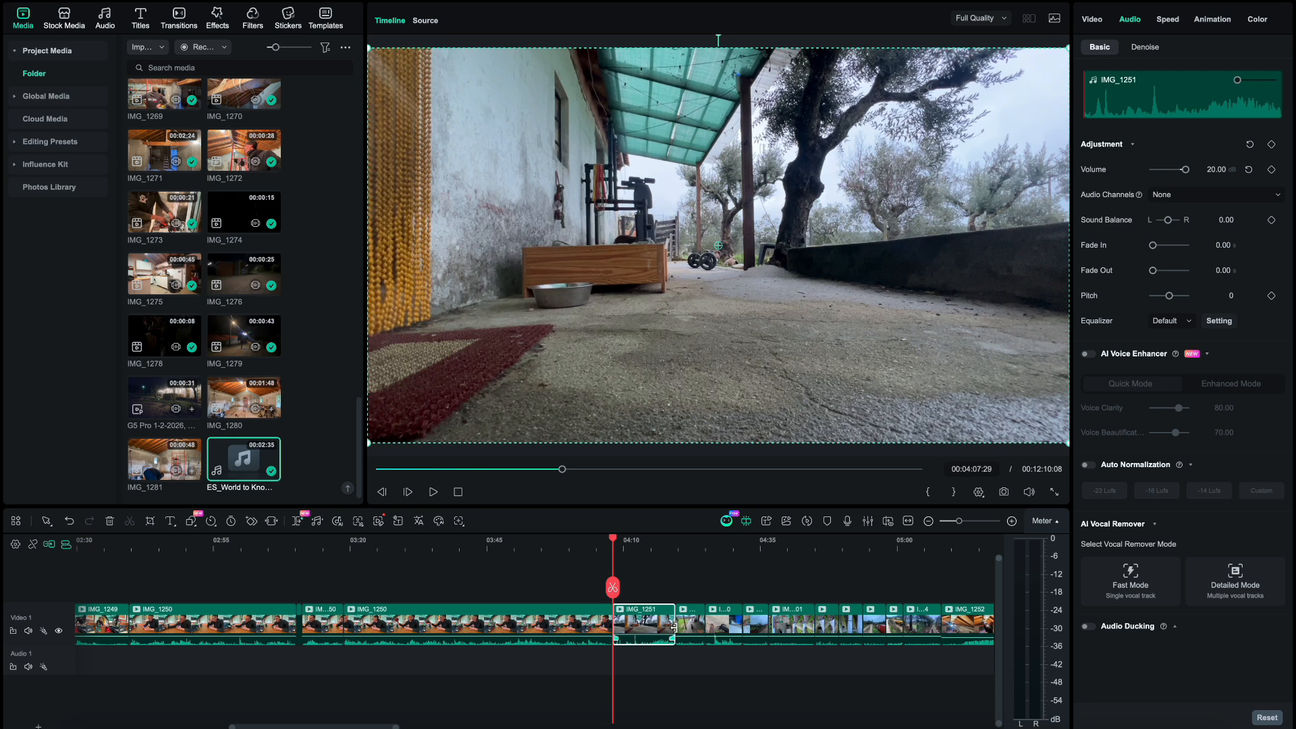
pyautogui.scroll(5, 674, 628)
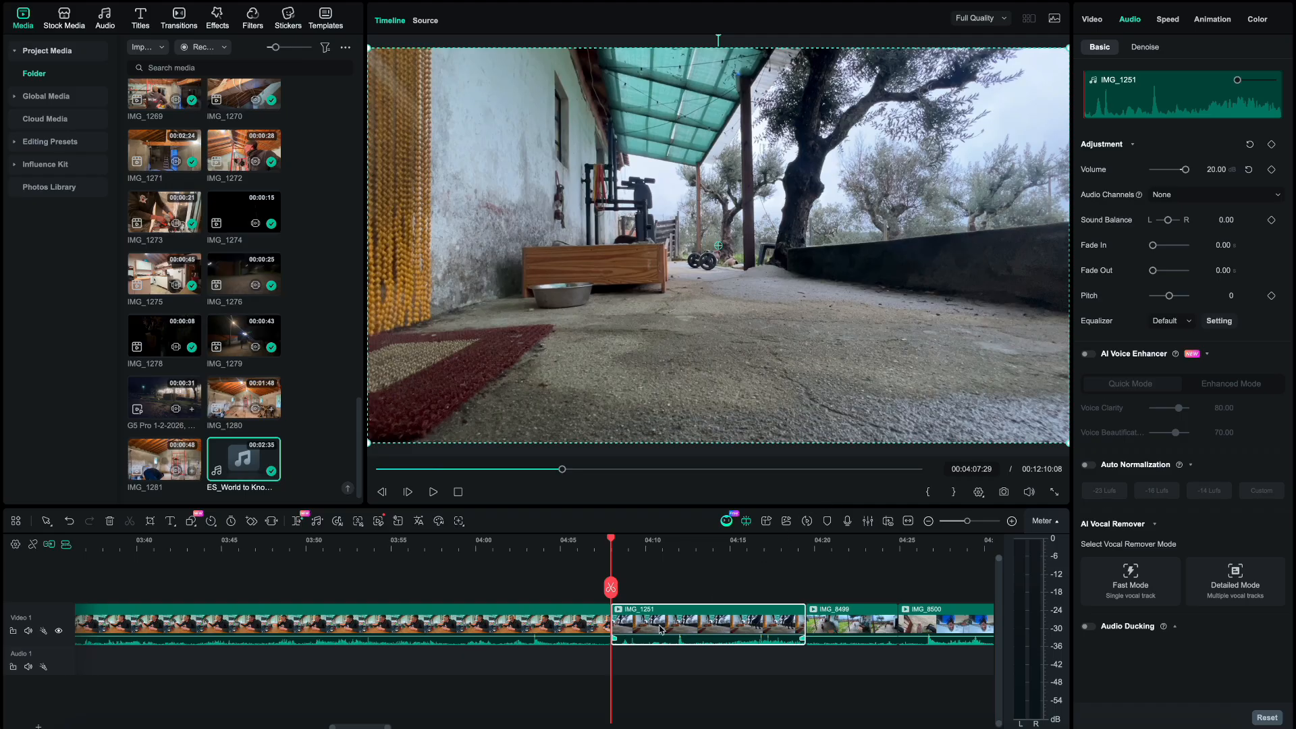
pyautogui.hscroll(3, 660, 629)
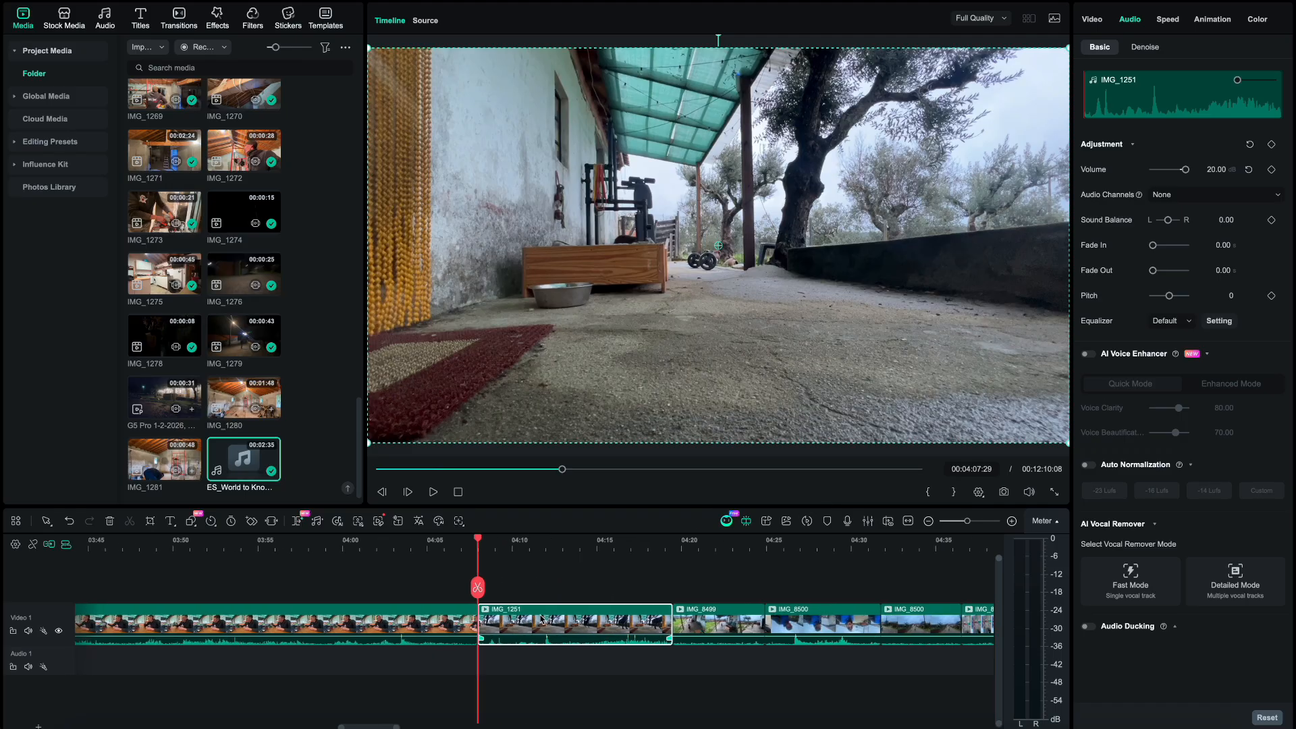
pyautogui.press('space')
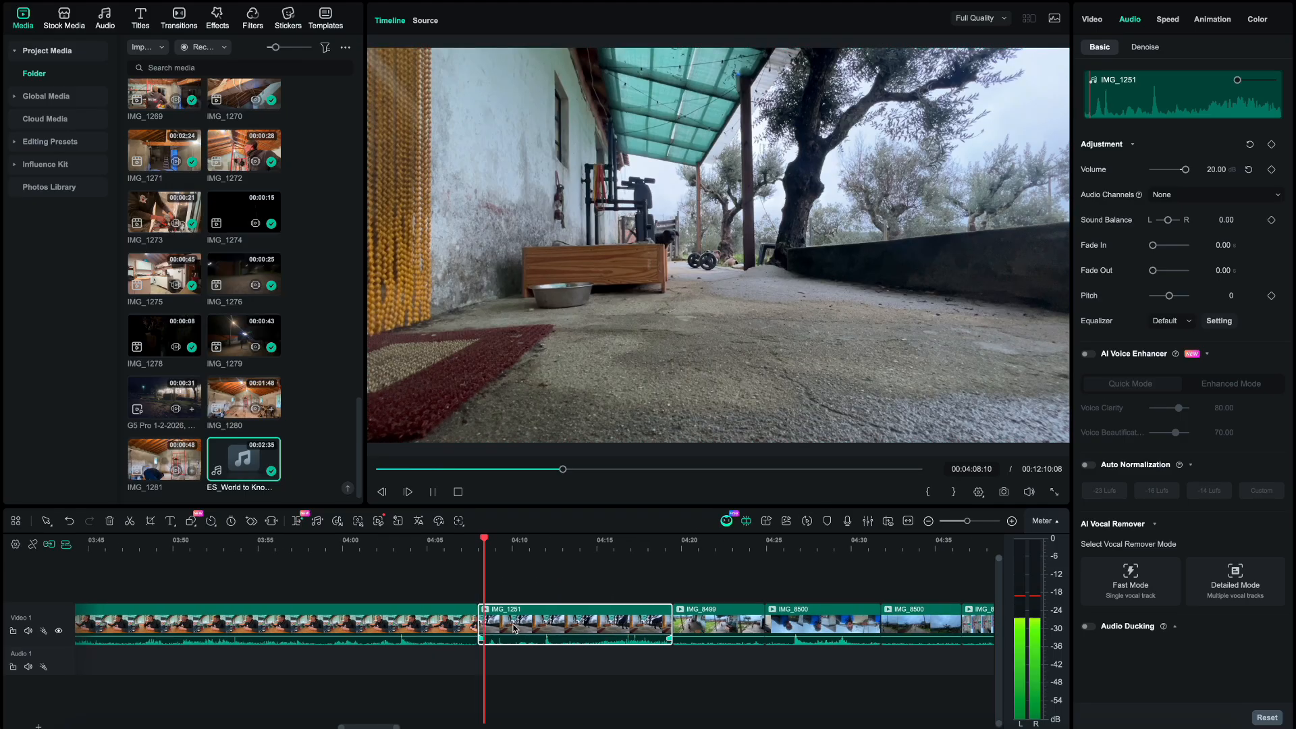
pyautogui.press('space')
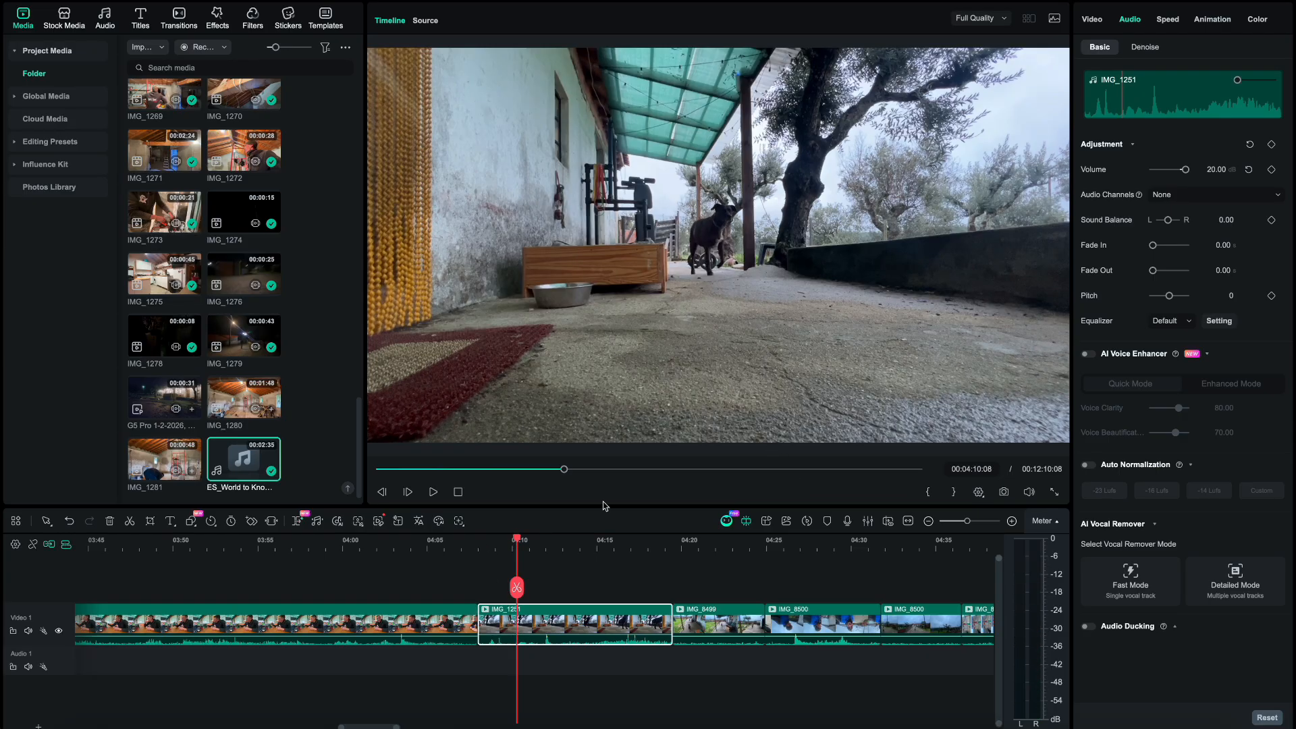
# - Play on through IMG_1251 in short bursts from 00:04:10:08 to 00:04:13:23 to examine the sound as the dog approaches
pyautogui.press('space')
pyautogui.press('space')
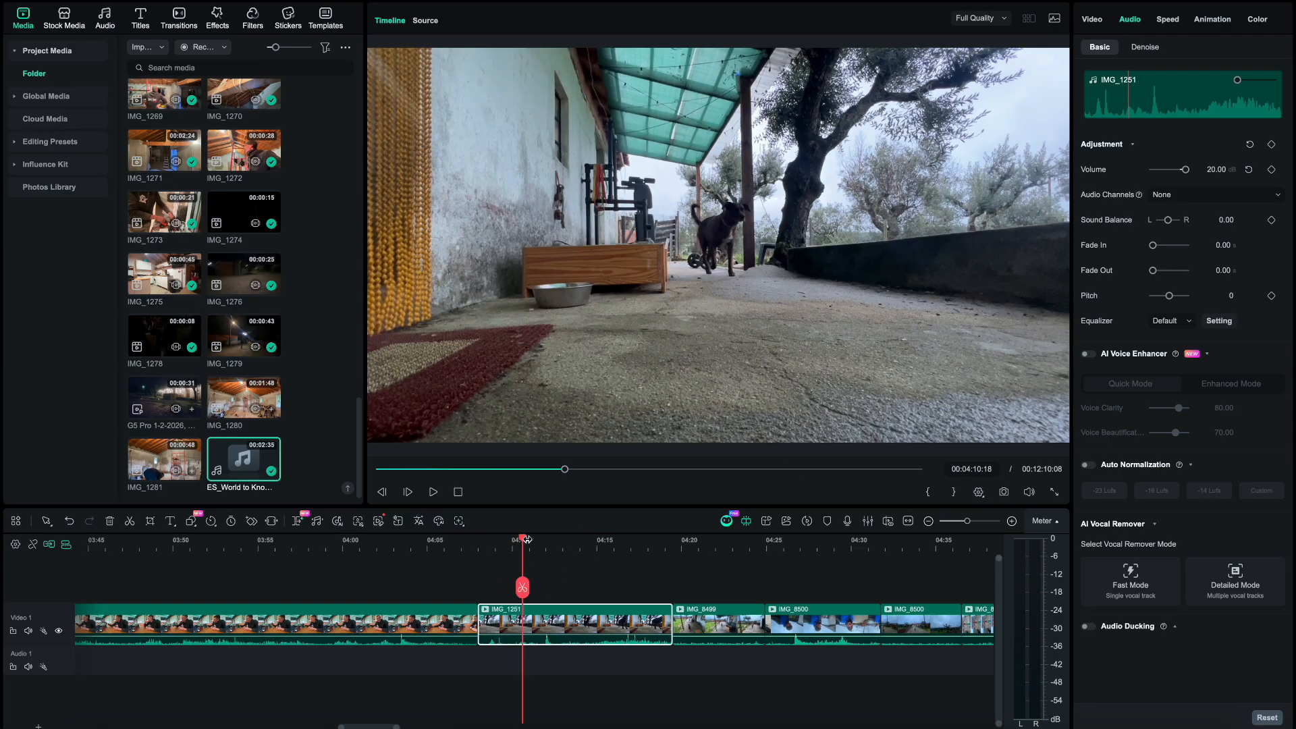
pyautogui.press('space')
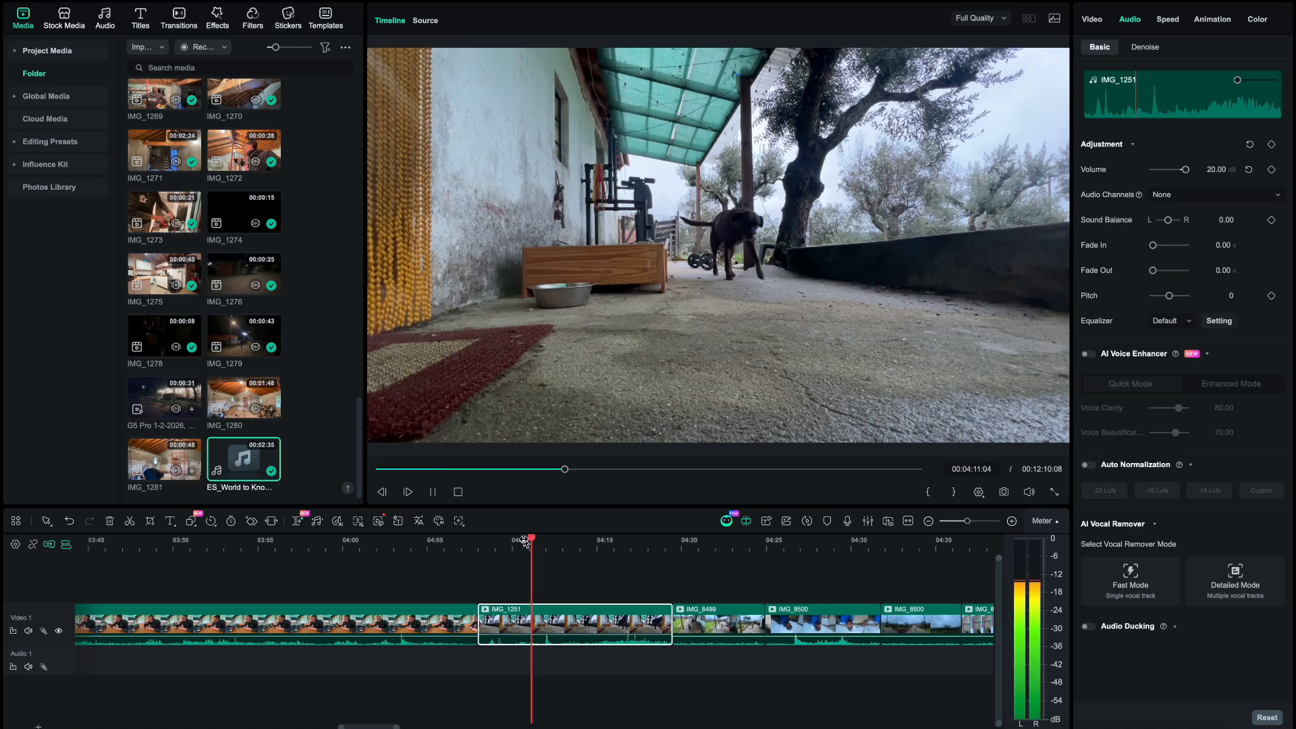
pyautogui.press('space')
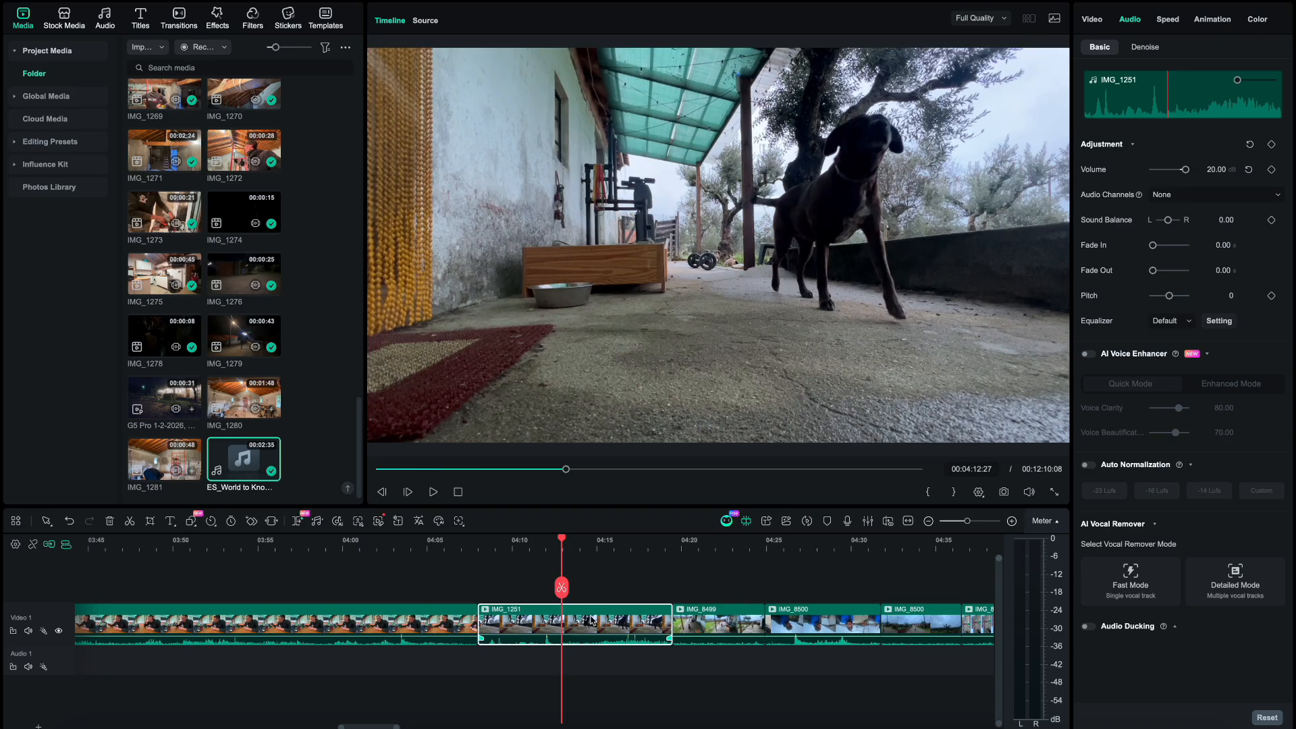
pyautogui.press('space')
pyautogui.press('space')
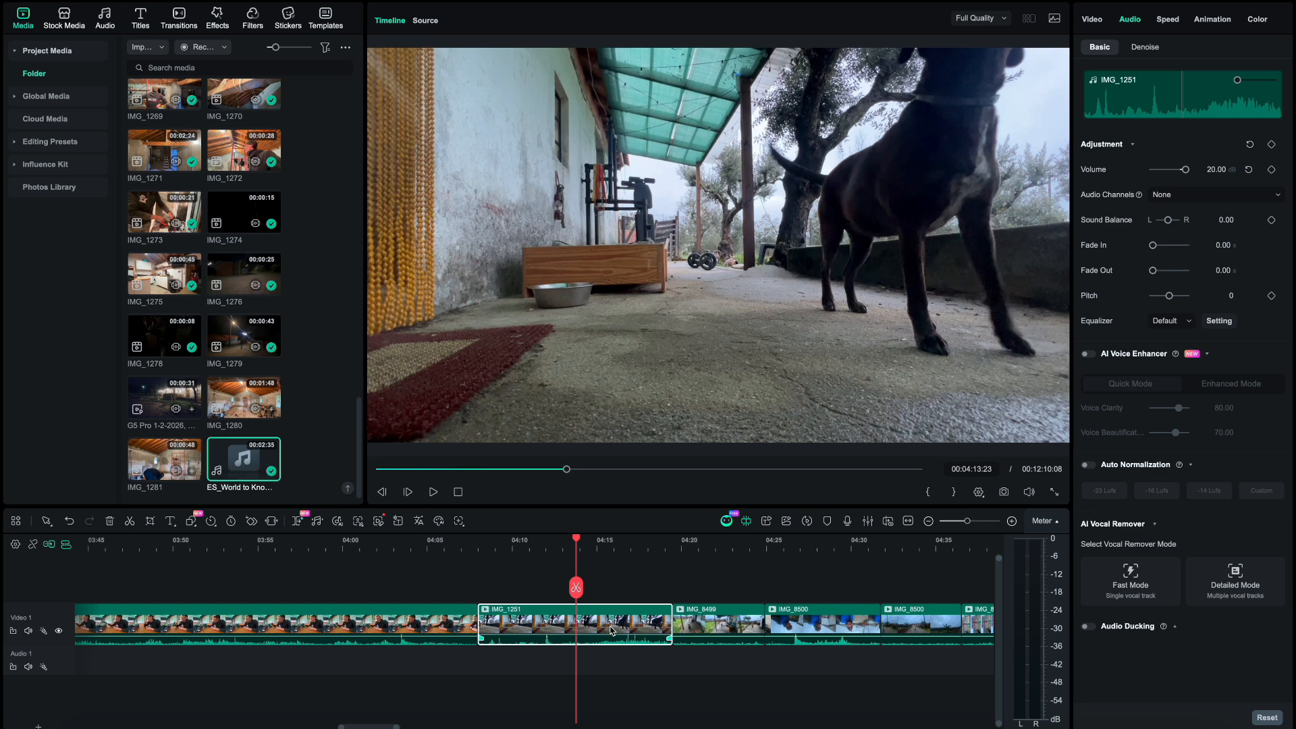
# - Play the rest of IMG_1251 from 00:04:13:23 into IMG_8499, checking the audio meter across the cut
pyautogui.press('space')
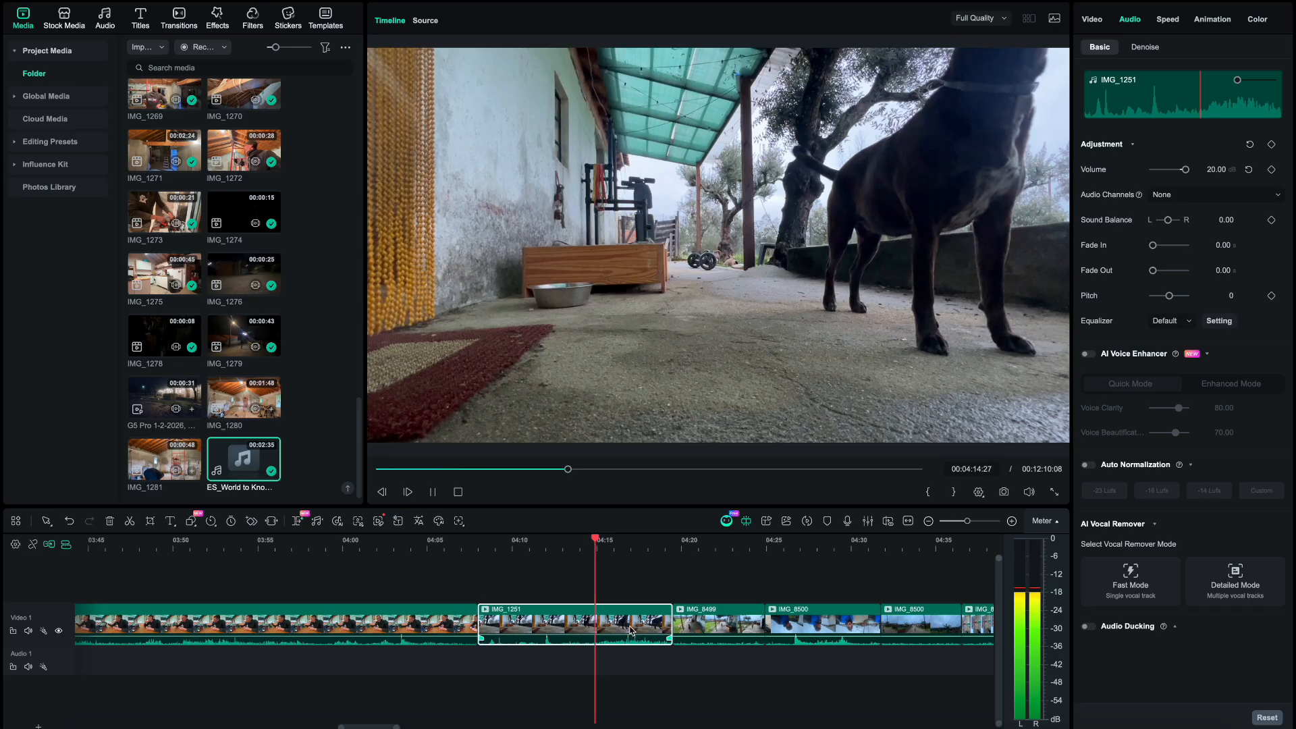
pyautogui.hscroll(3, 631, 627)
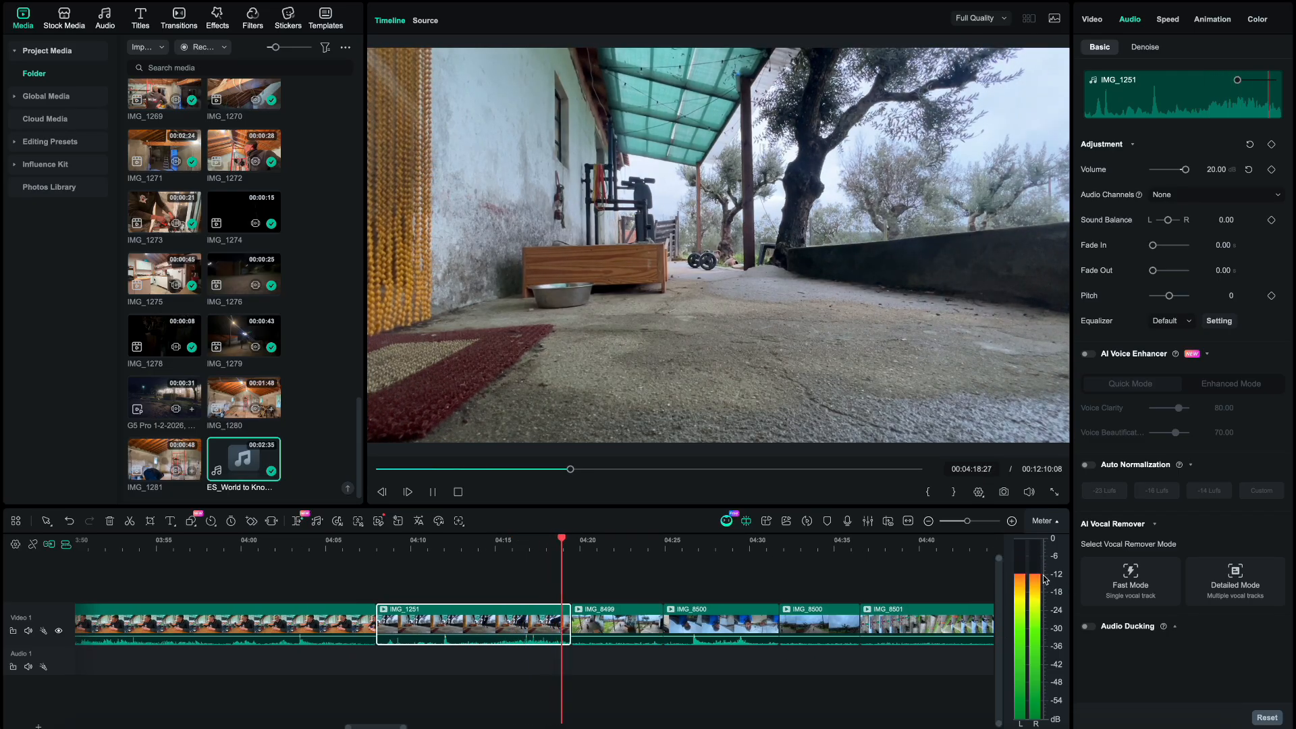
pyautogui.press('space')
pyautogui.hscroll(3, 620, 672)
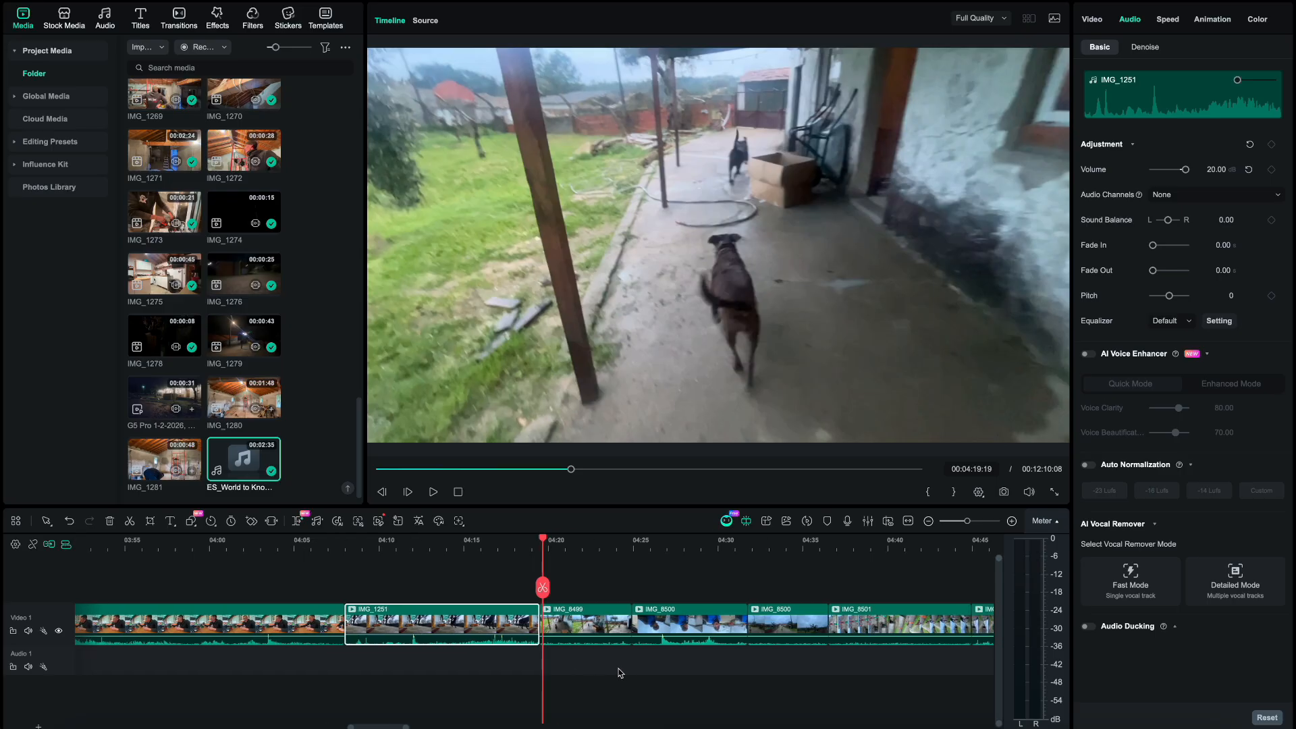
pyautogui.press('space')
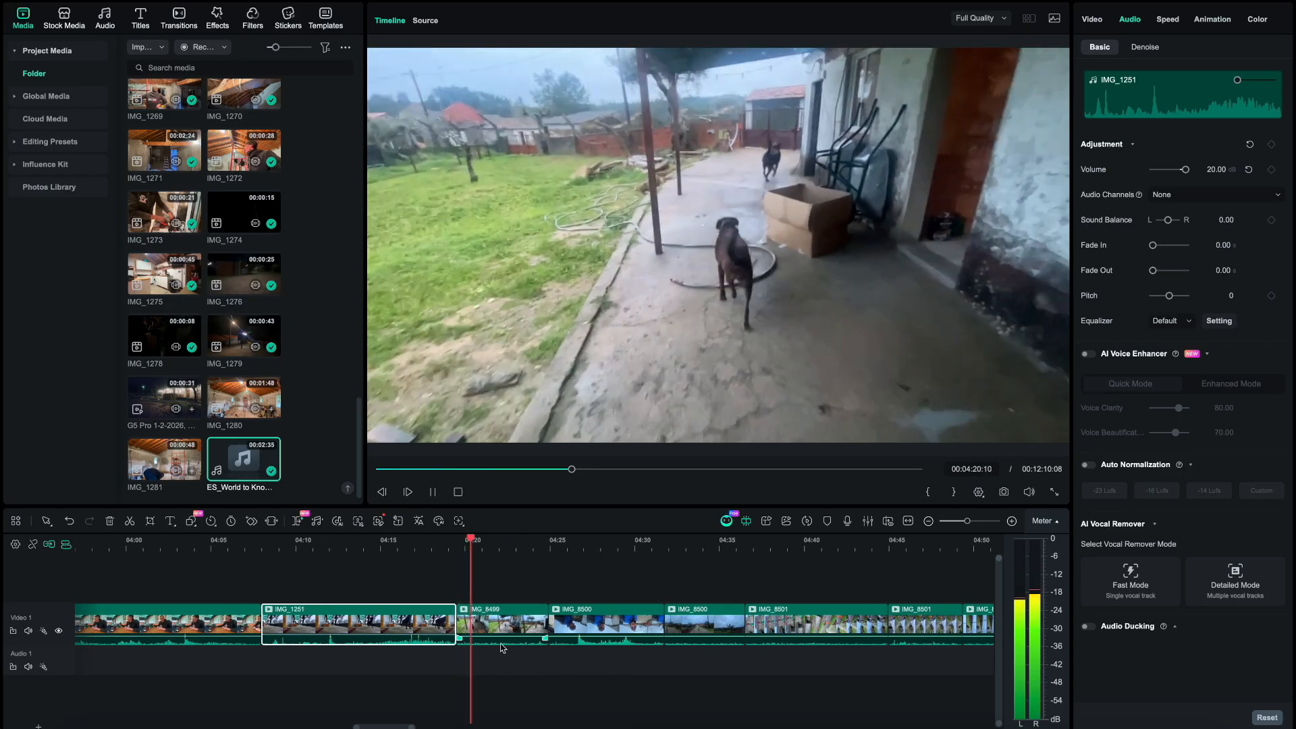
# - Open IMG_1251's volume value, leave it, and replay the clip's end from 00:04:18:15 into IMG_8499
pyautogui.doubleClick(417, 618)
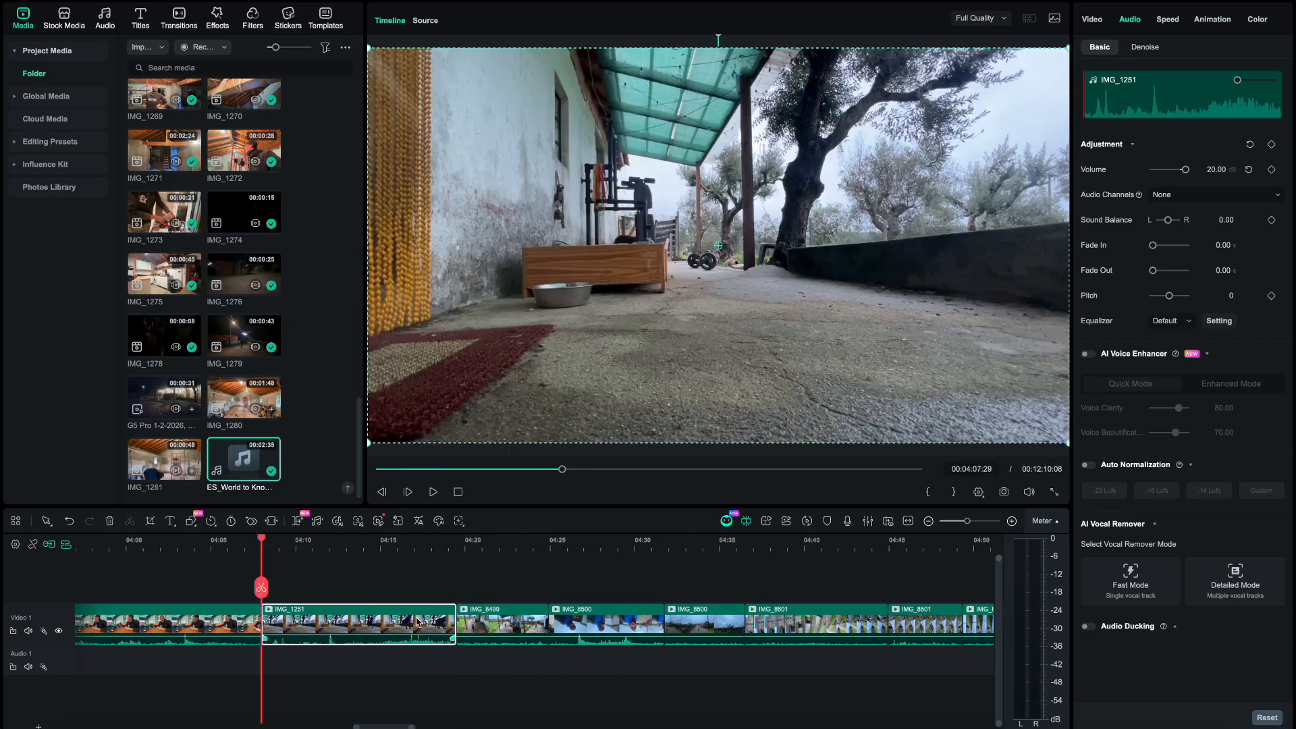
pyautogui.click(1217, 170)
pyautogui.click(557, 594)
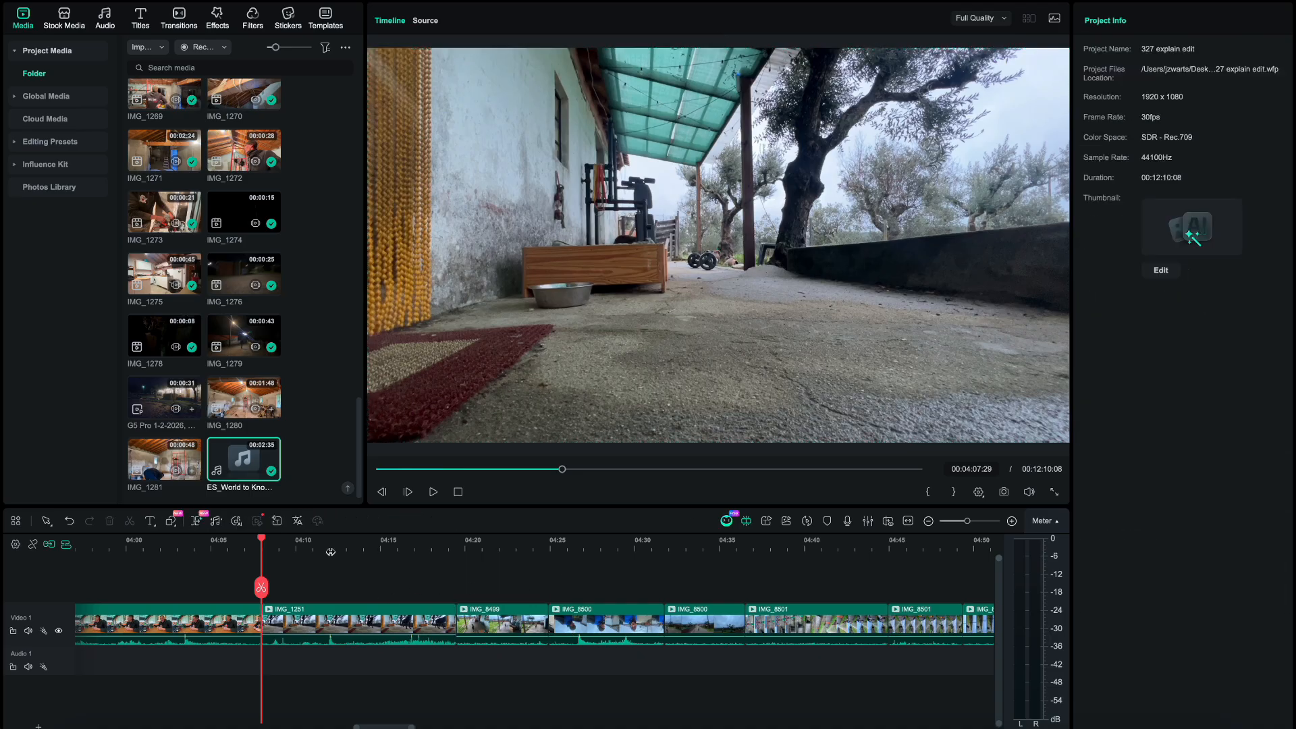
pyautogui.moveTo(264, 545); pyautogui.dragTo(440, 552)
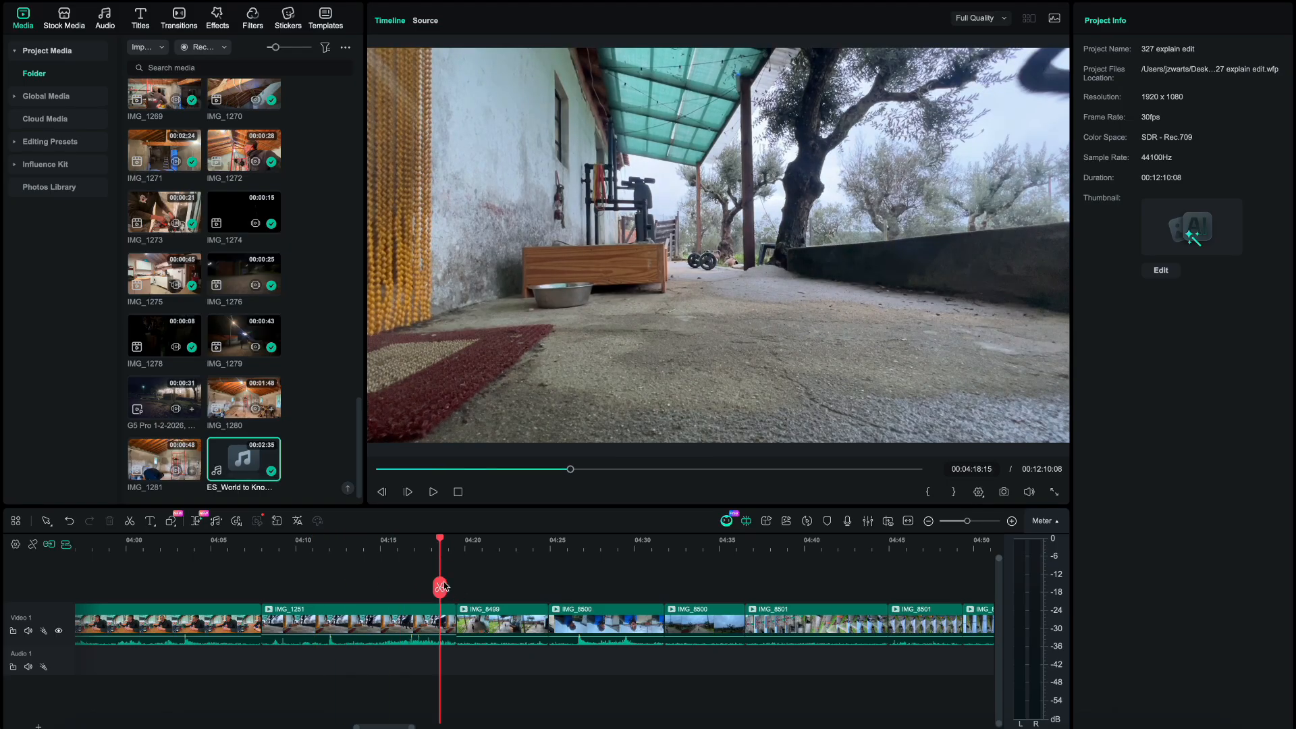
pyautogui.press('space')
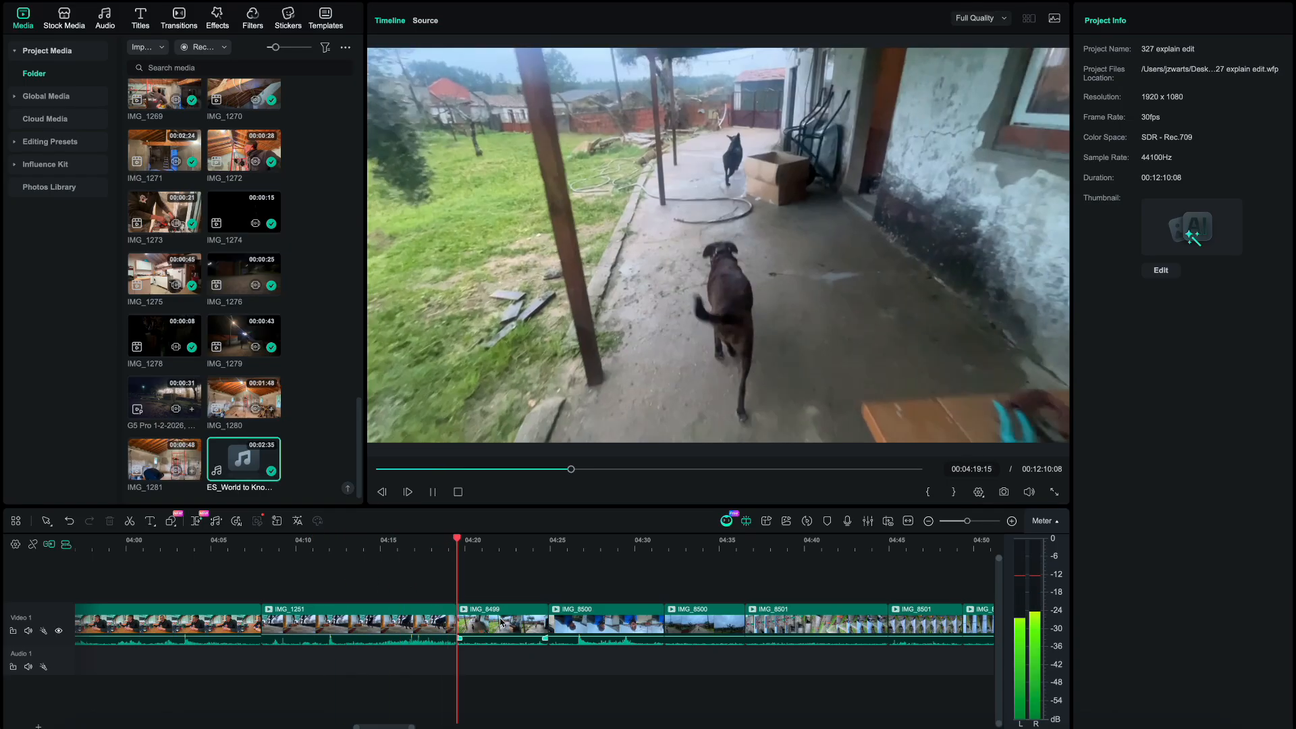
# - Check the audio of IMG_8499 and the two IMG_8500 pieces, playing the second IMG_8500 piece up to 00:04:36:01
pyautogui.click(518, 625)
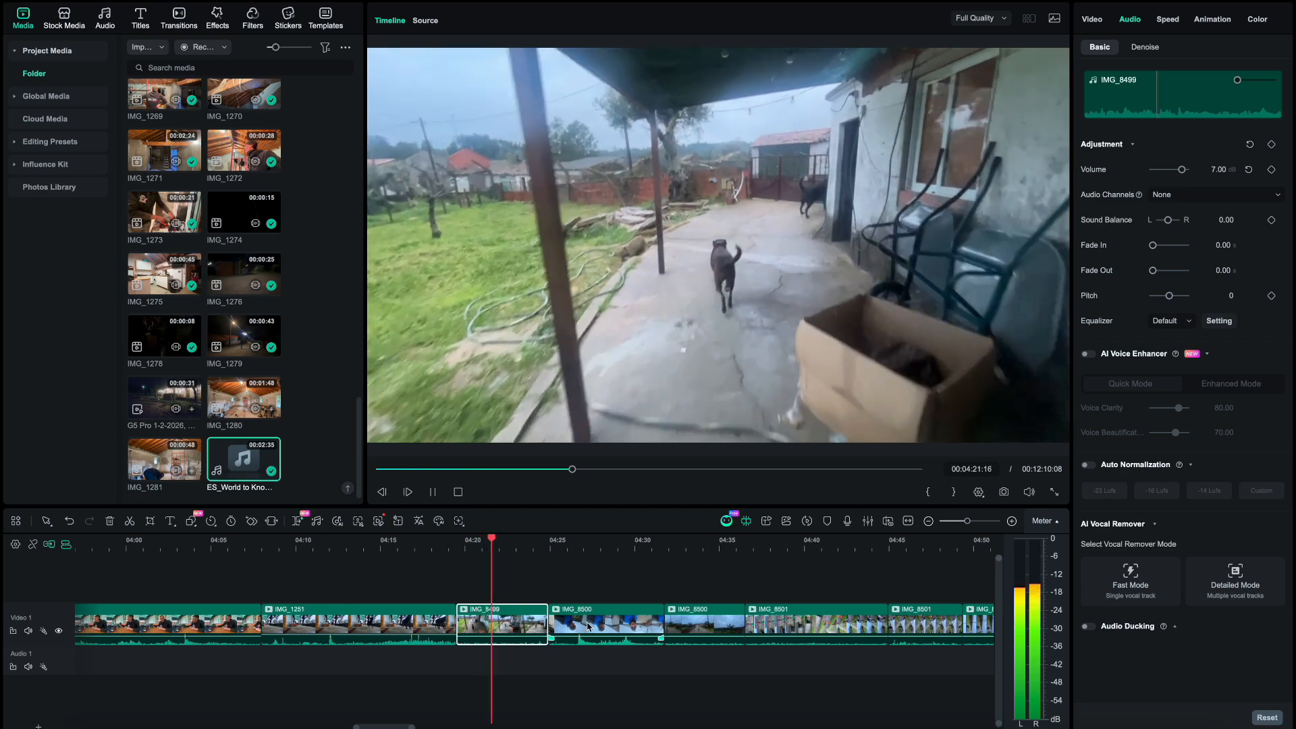
pyautogui.click(610, 624)
pyautogui.click(741, 627)
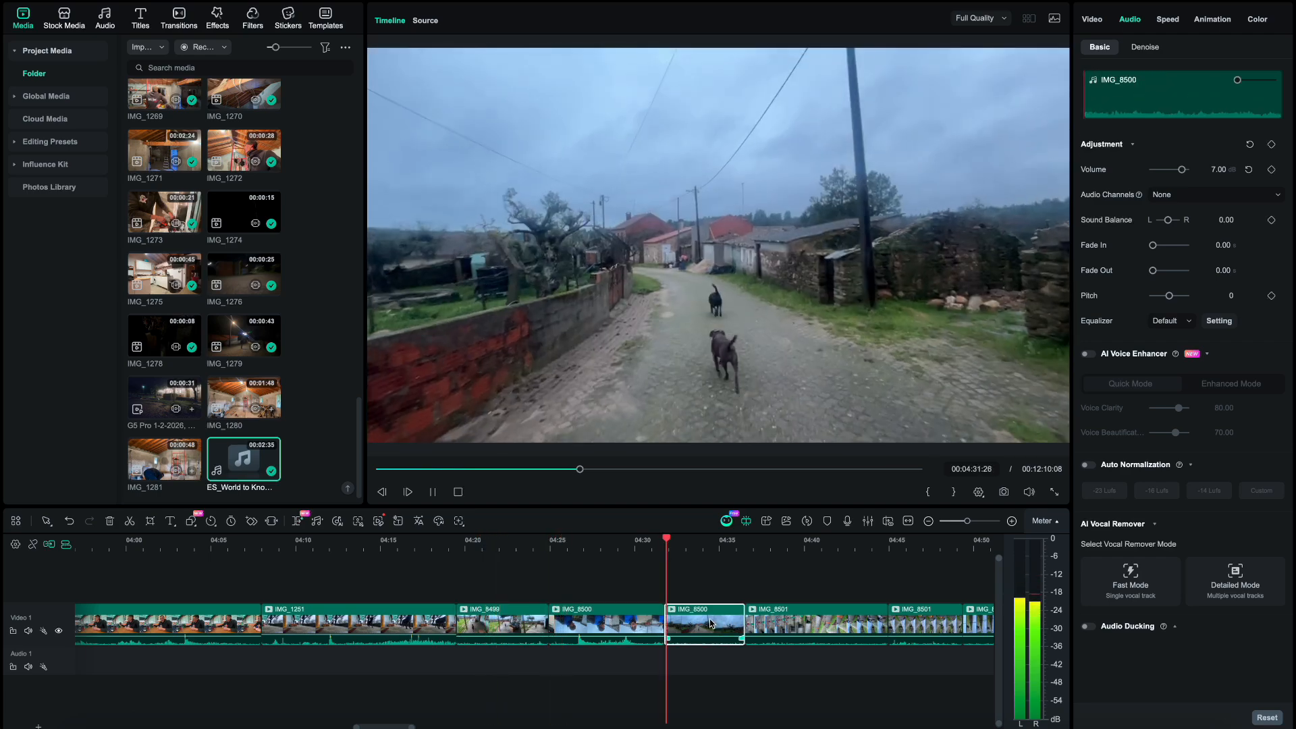
pyautogui.hscroll(5, 675, 631)
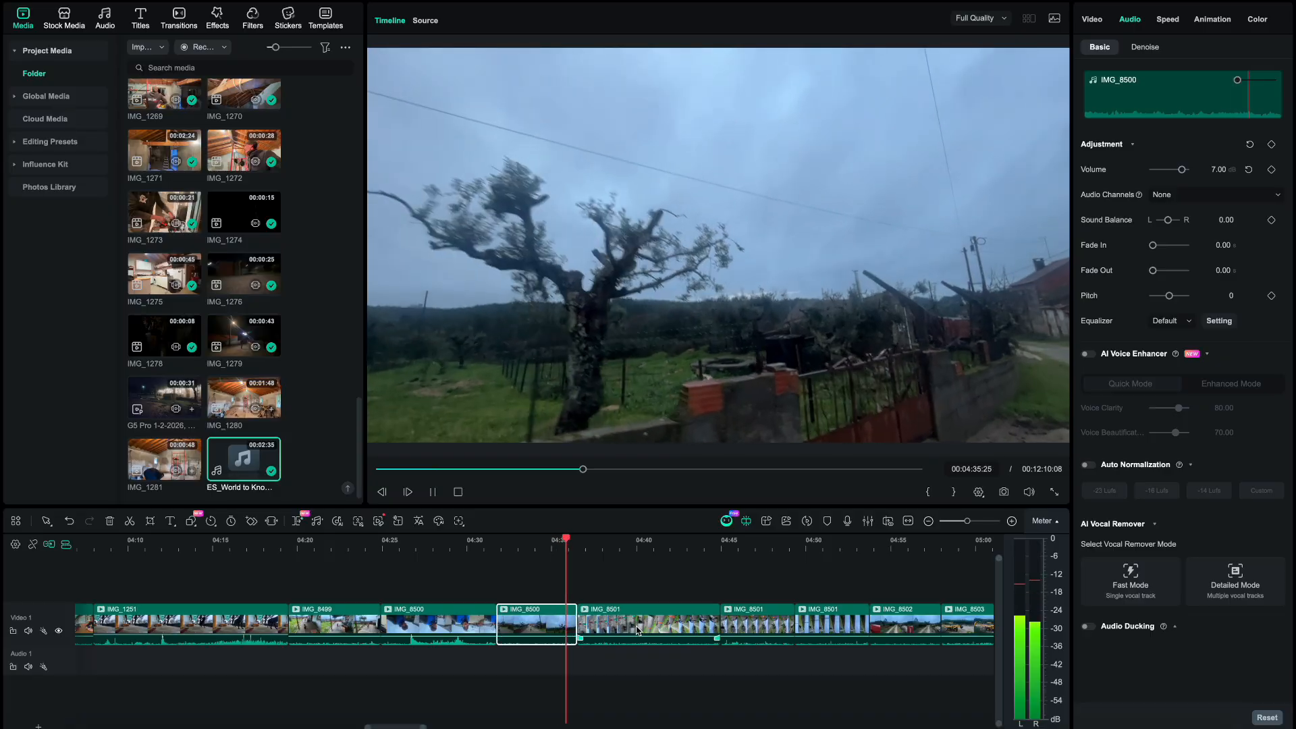
pyautogui.press('space')
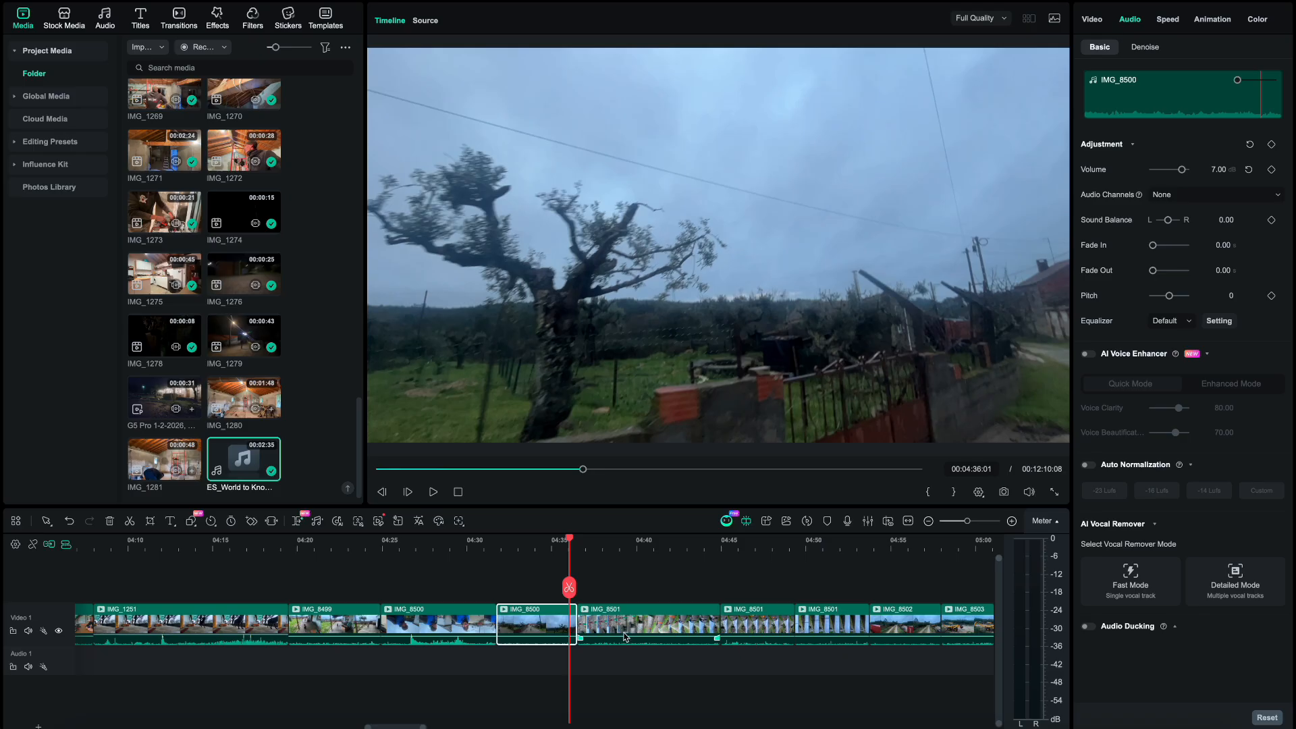
# - Play from 00:04:36:01 across the cut into the first IMG_8501 piece to 00:04:38:12 to compare sound levels
pyautogui.scroll(-2, 617, 613)
pyautogui.hscroll(3, 612, 612)
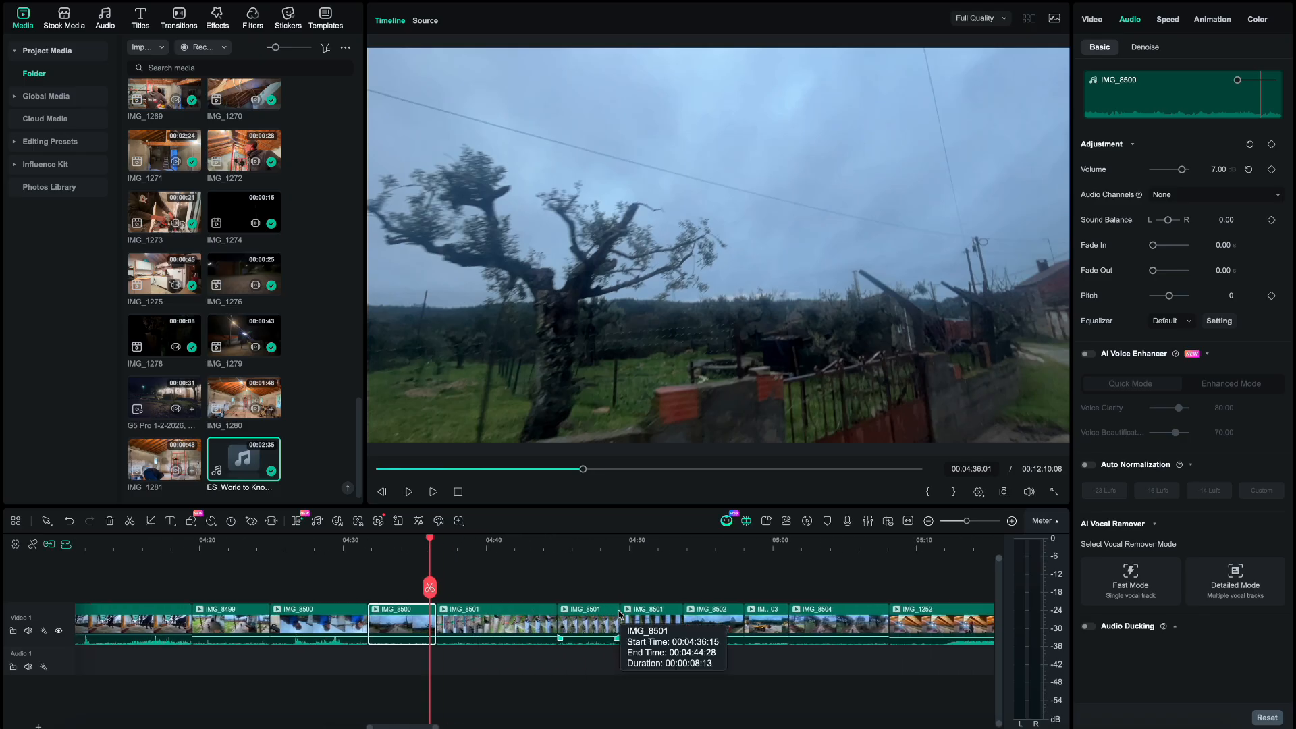
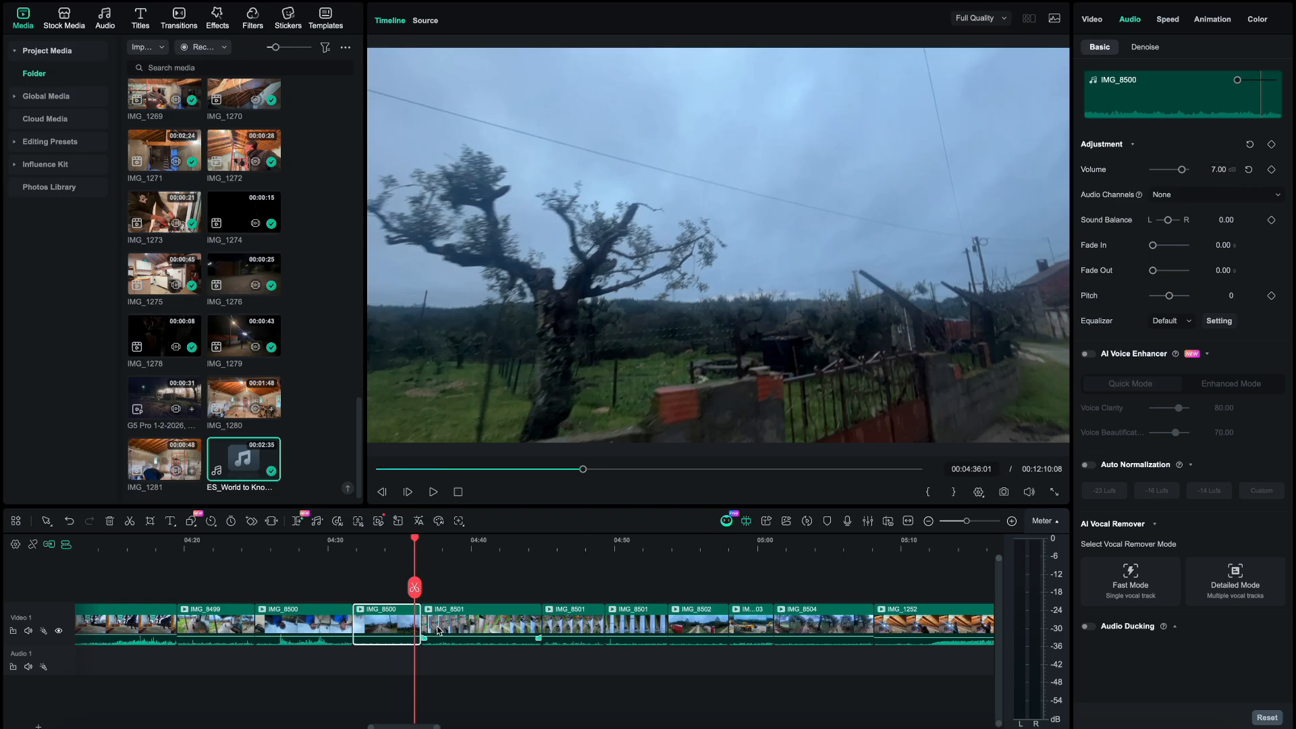
pyautogui.press('space')
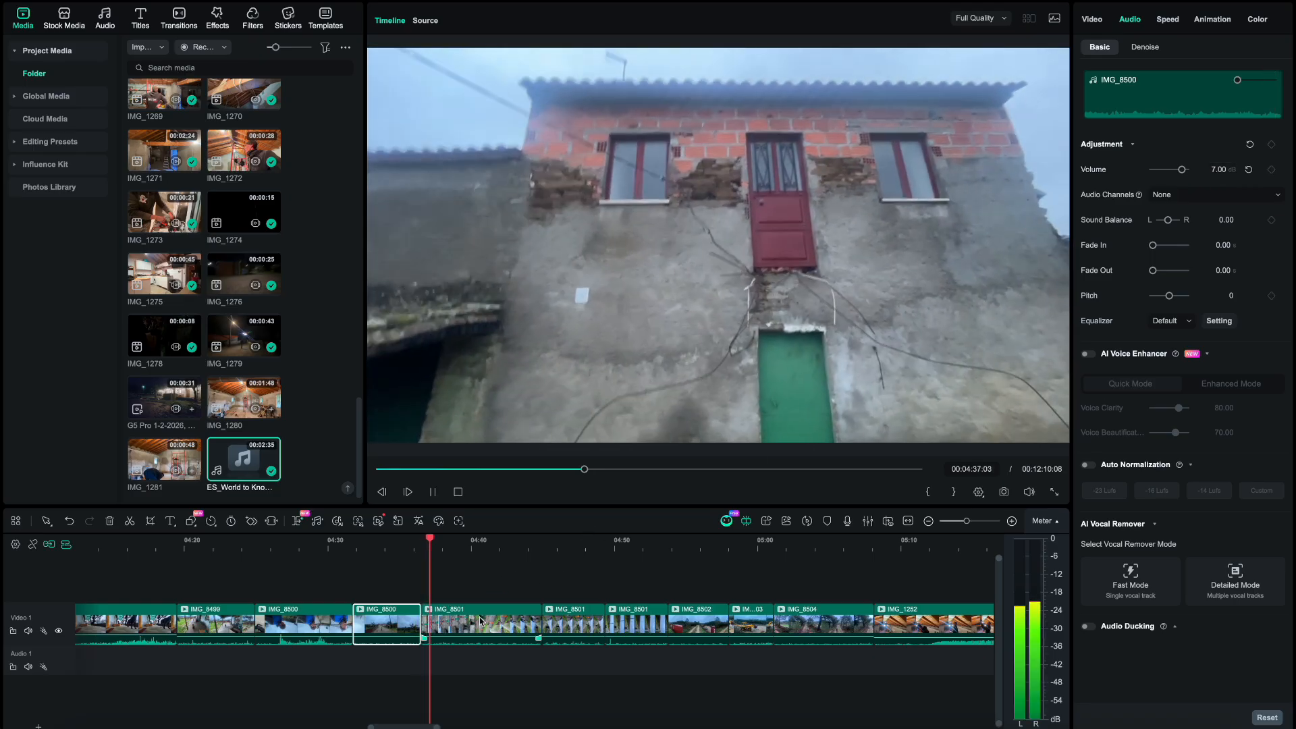
pyautogui.hscroll(3, 478, 616)
pyautogui.press('space')
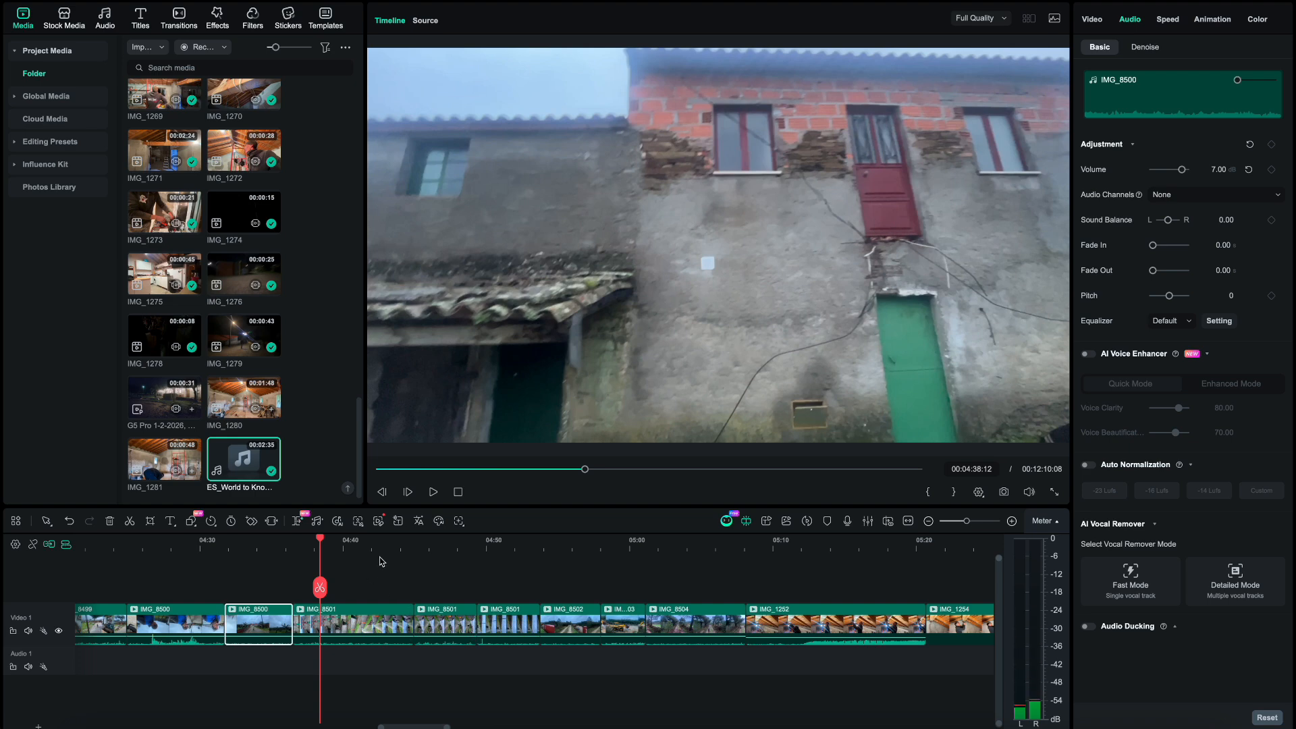
# - Play from 00:04:43:27 into the second IMG_8501 piece and replay its opening up to 00:04:47:27 to examine its sound
pyautogui.click(398, 546)
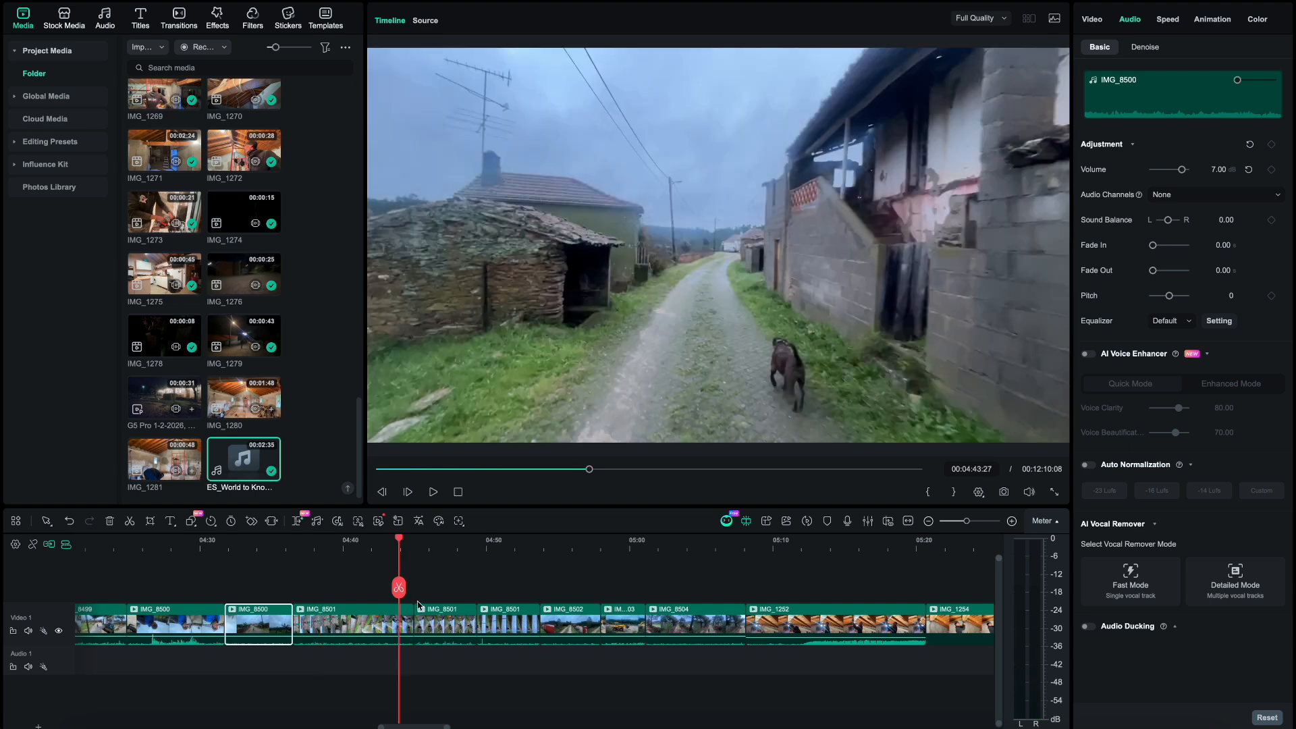
pyautogui.press('space')
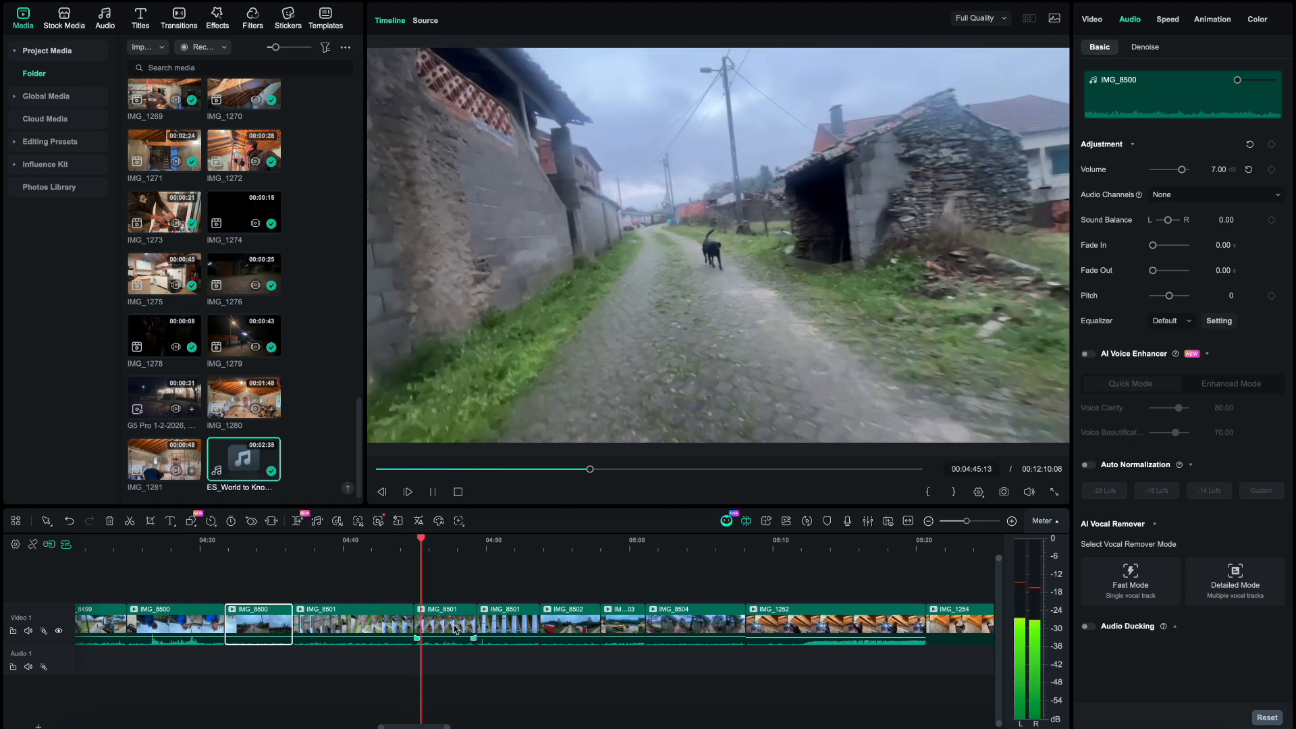
pyautogui.click(453, 629)
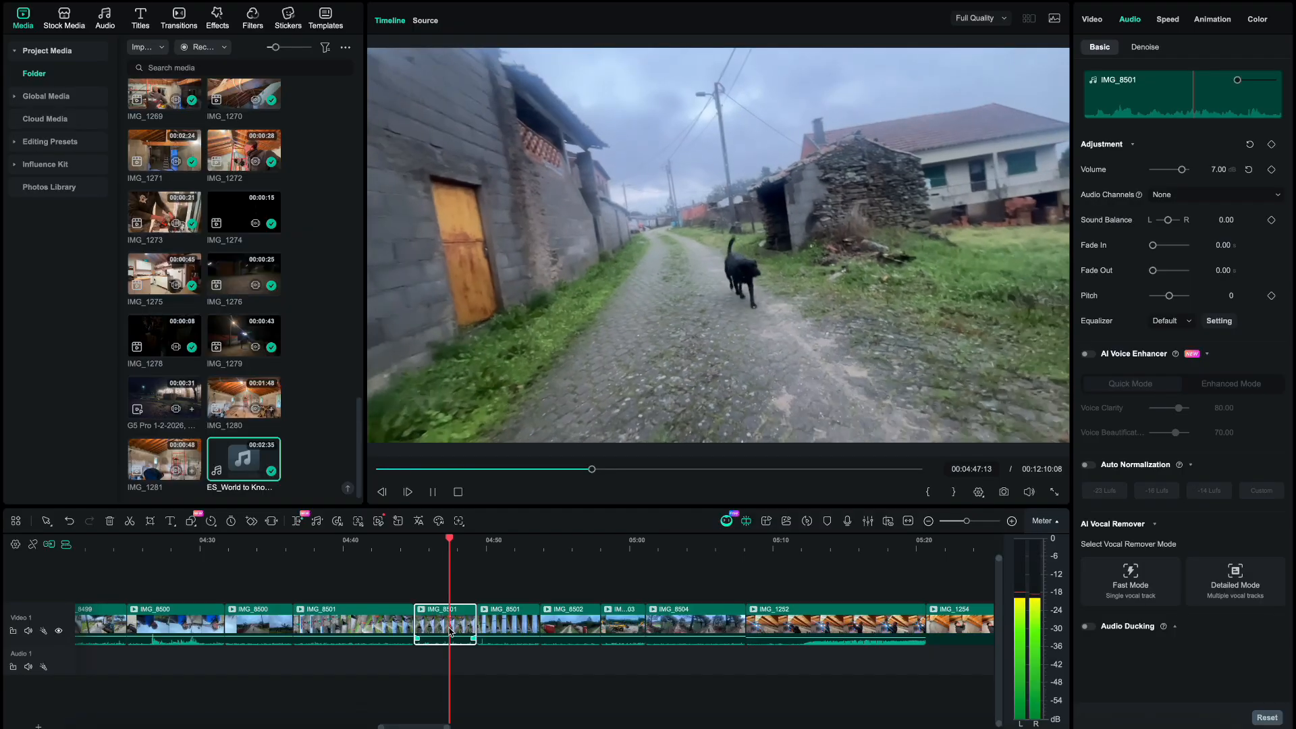
pyautogui.press('space')
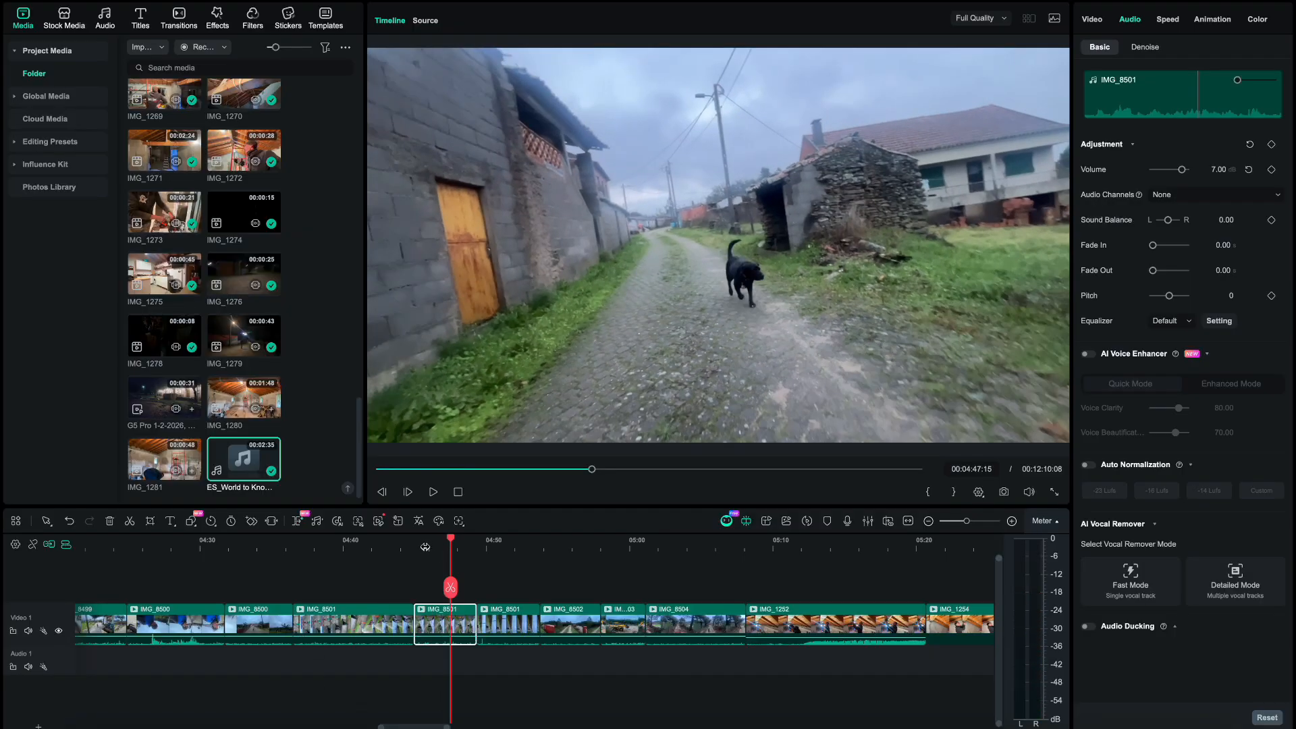
pyautogui.click(425, 547)
pyautogui.press('space')
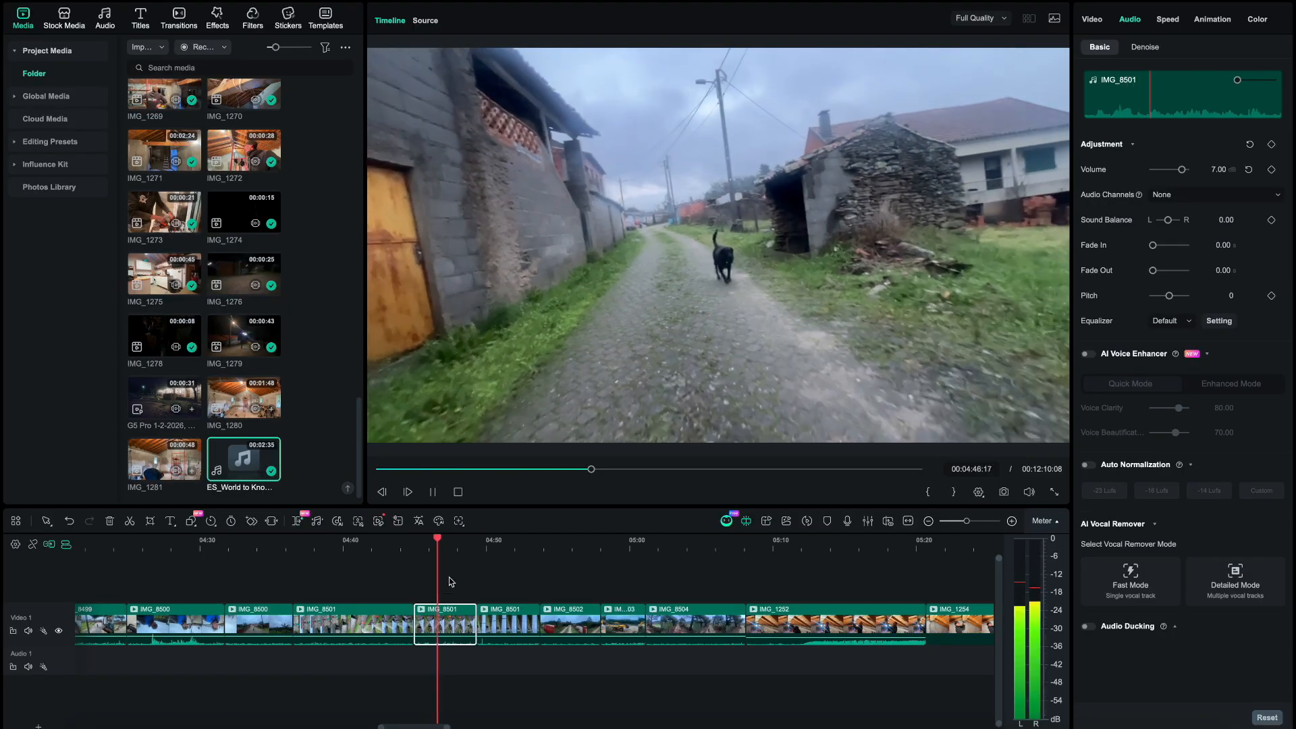
pyautogui.press('space')
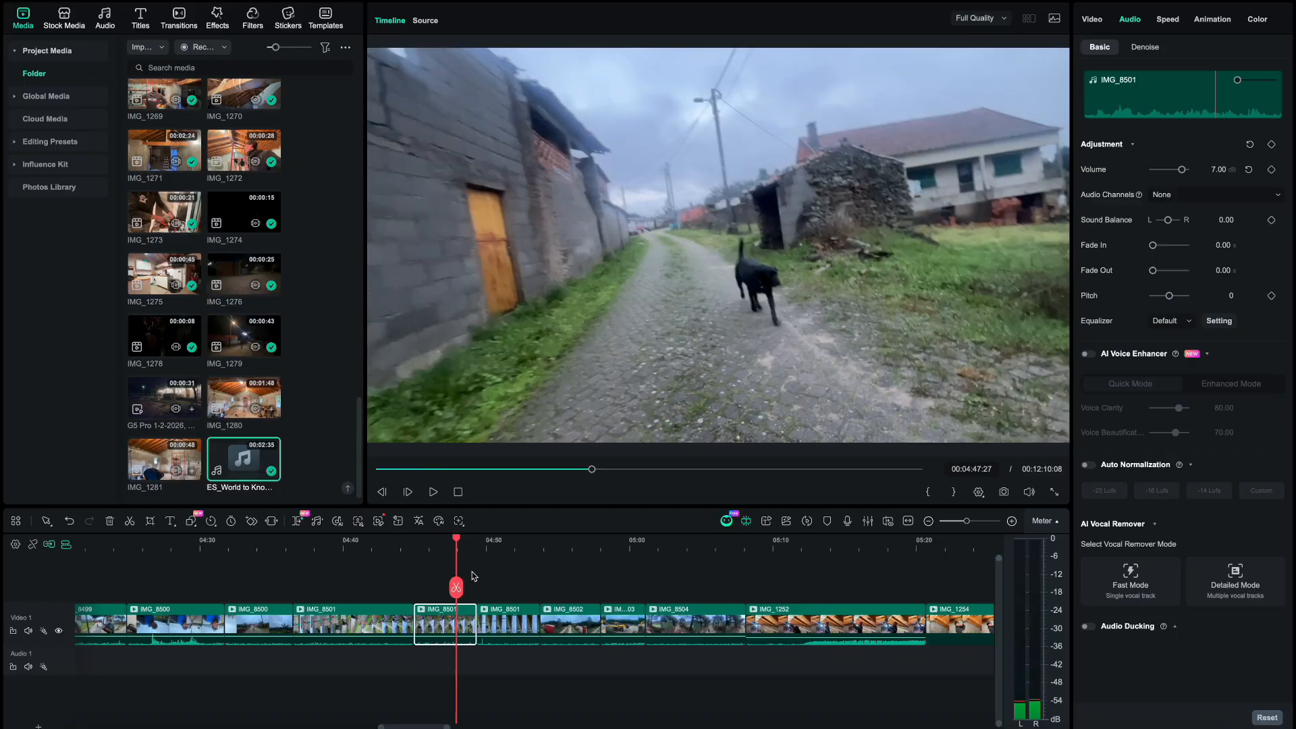
# - Play on from 00:04:47:27 through IMG_8502 and IMG_8503, check IMG_8504, and sample IMG_1252 up to 00:05:11:26
pyautogui.press('space')
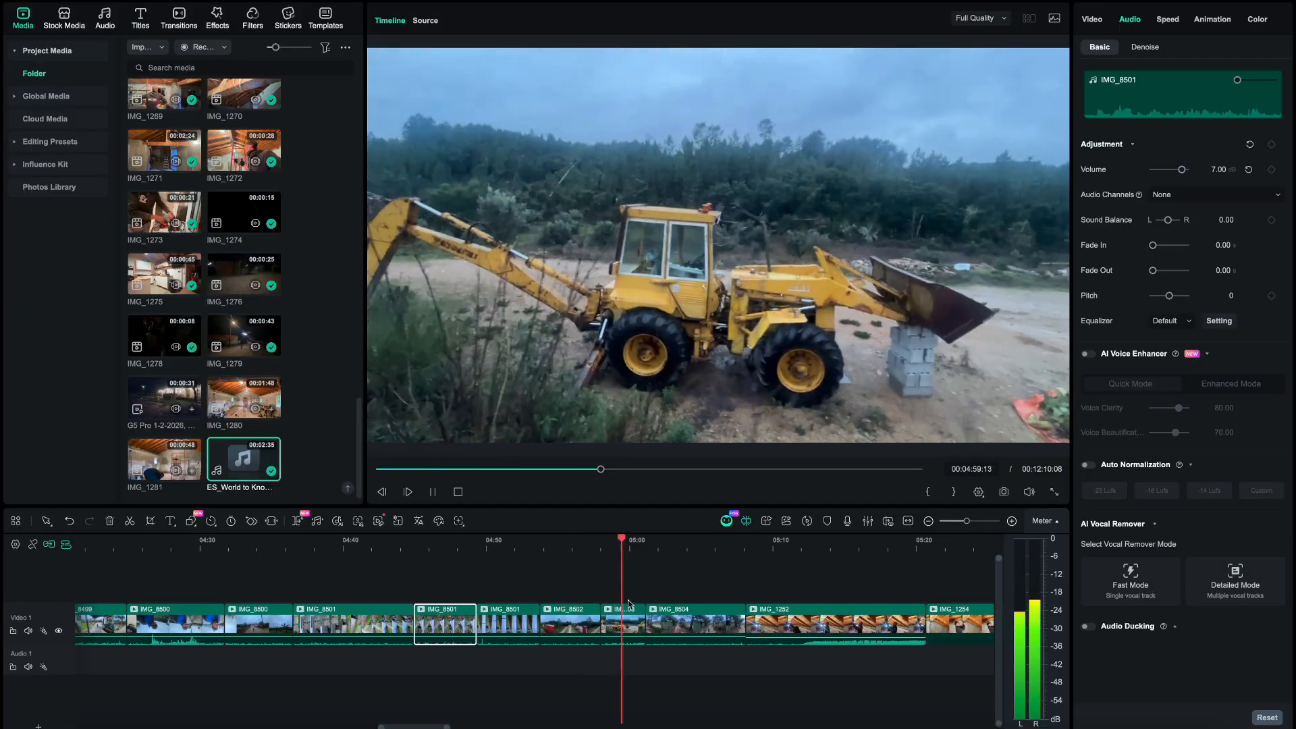
pyautogui.click(700, 625)
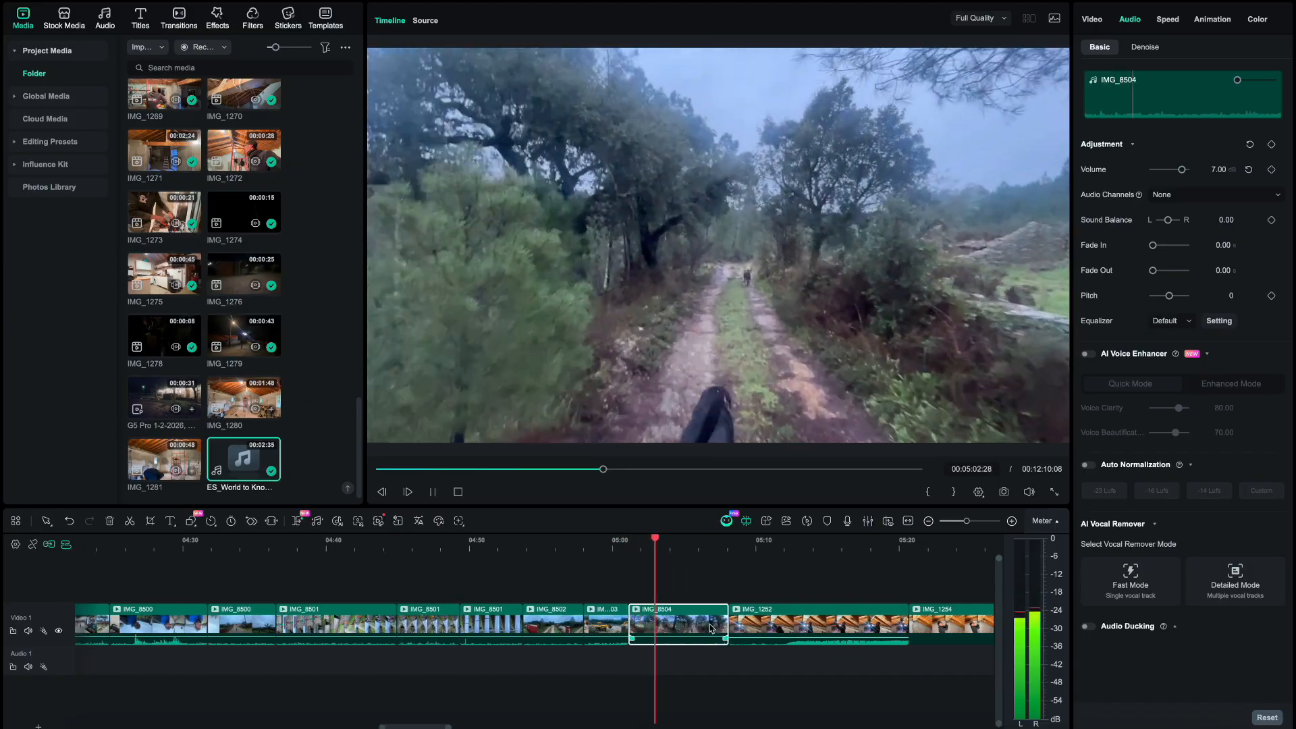
pyautogui.hscroll(3, 709, 628)
pyautogui.click(612, 546)
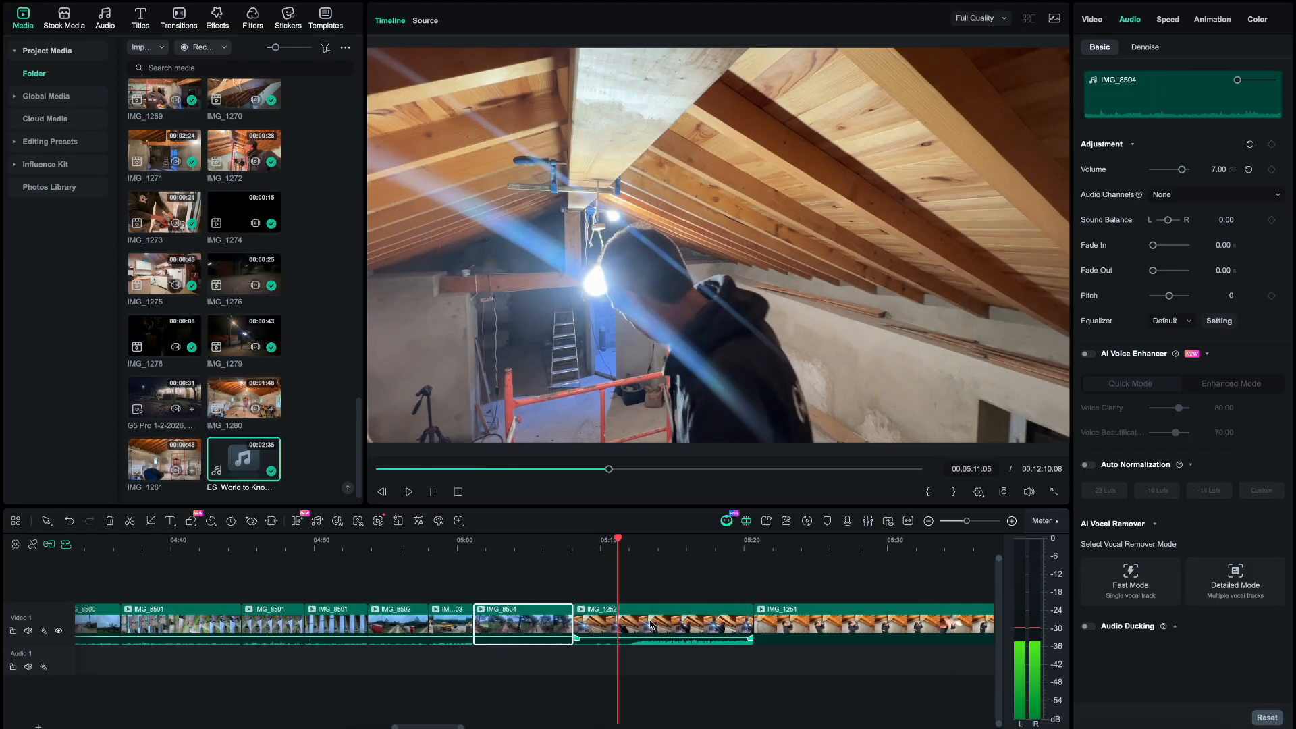
pyautogui.press('space')
# - Place the ES_World to Know music on Audio 1 from the start of IMG_8504 and lower its volume to -11.35 dB
pyautogui.scroll(-3, 714, 638)
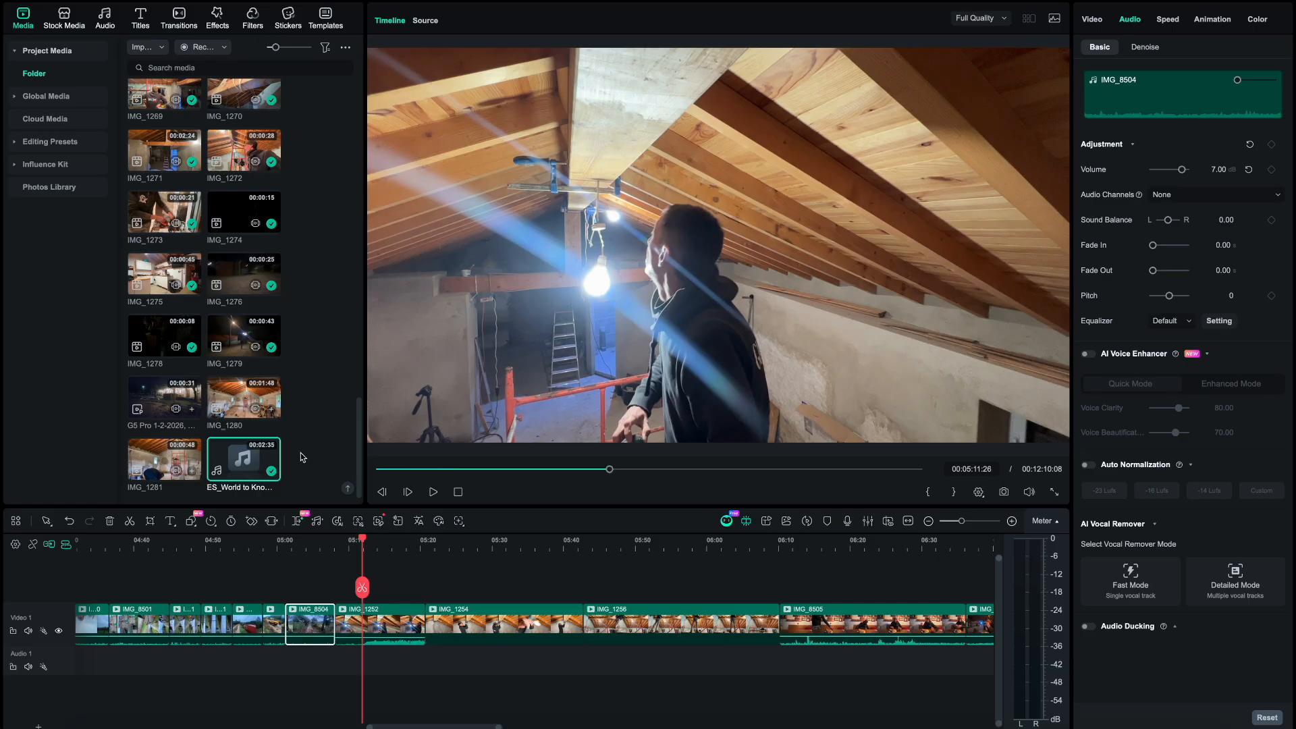
pyautogui.moveTo(238, 459); pyautogui.dragTo(414, 671)
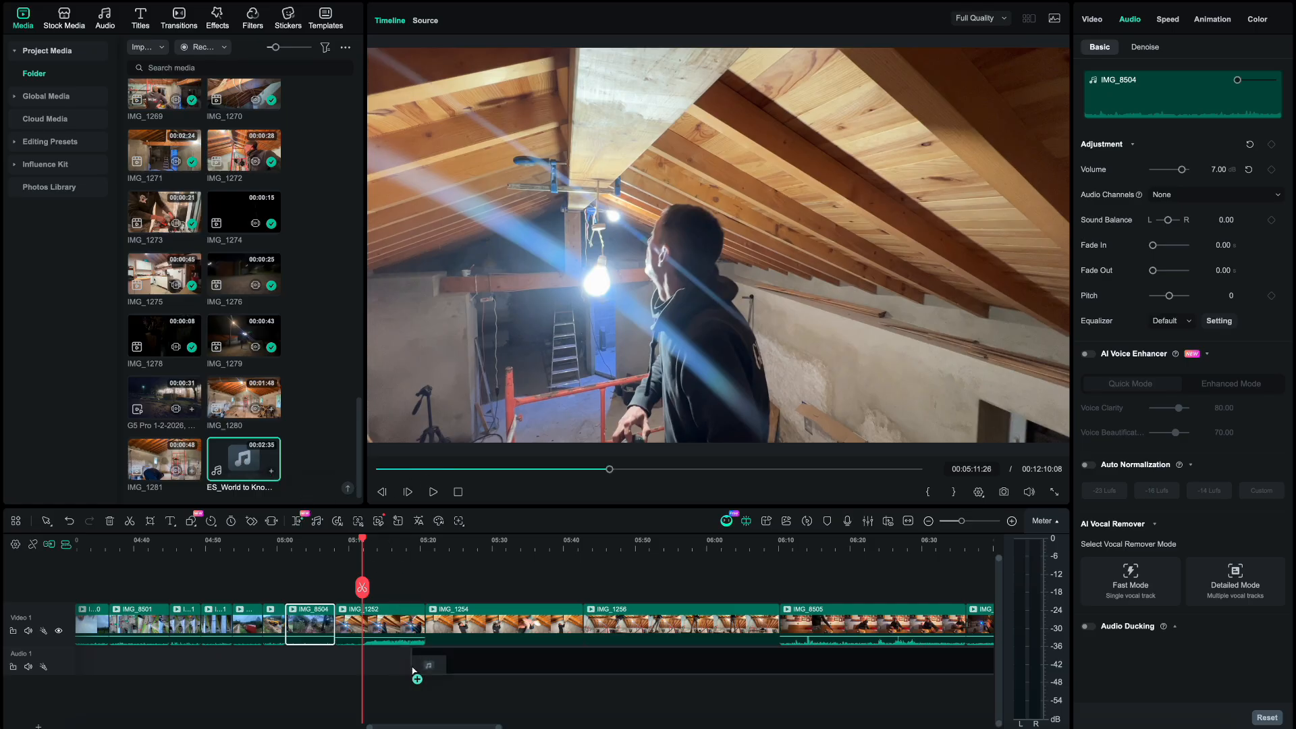
pyautogui.moveTo(294, 662); pyautogui.dragTo(296, 662)
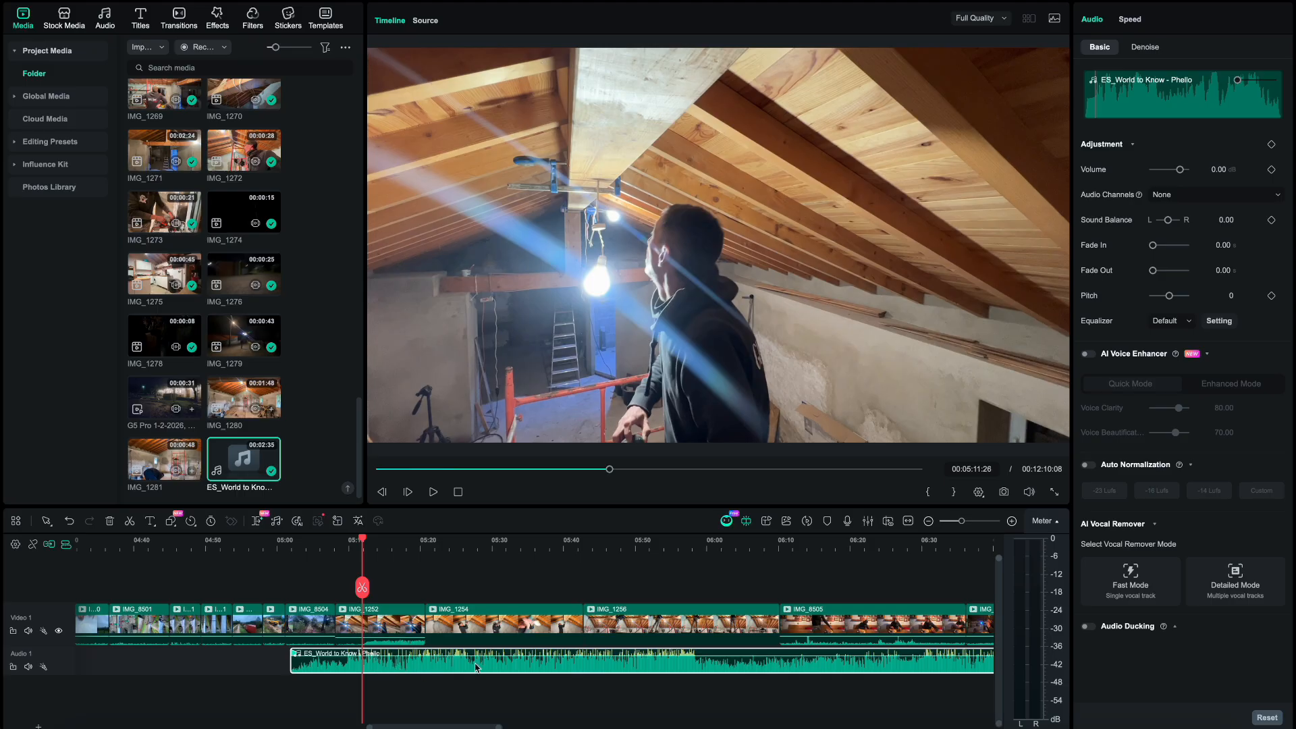
pyautogui.moveTo(508, 655); pyautogui.dragTo(519, 665)
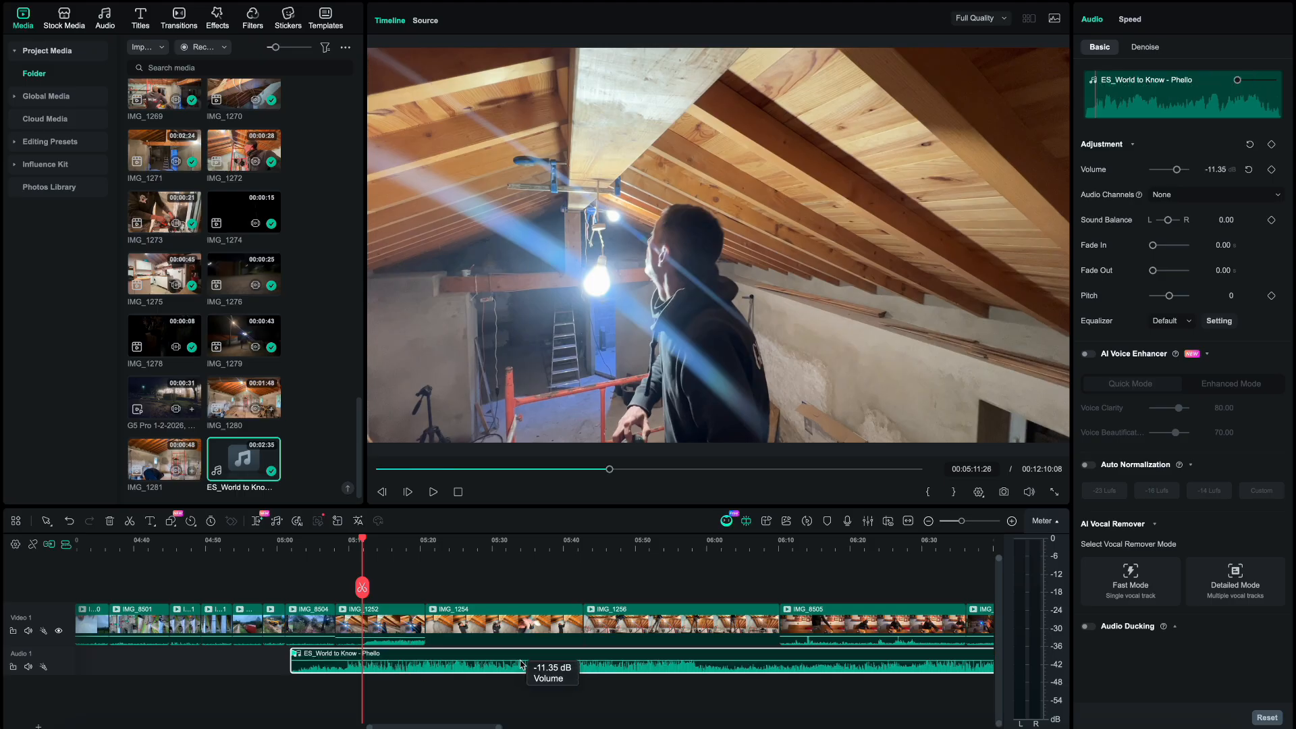
# - Shift the music on Audio 1 earlier to start at about 00:04:34 and play it from about 00:05:30 under IMG_1254
pyautogui.moveTo(867, 672); pyautogui.dragTo(710, 675)
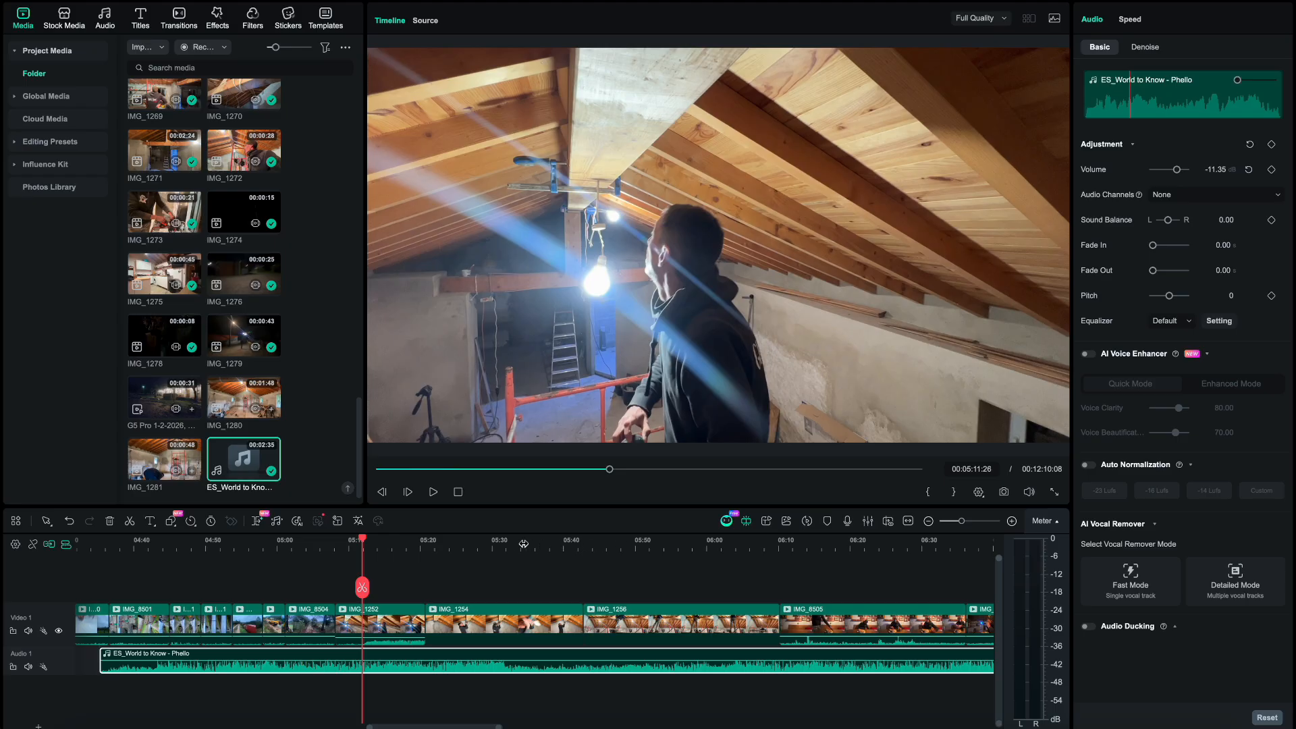
pyautogui.click(497, 543)
pyautogui.press('space')
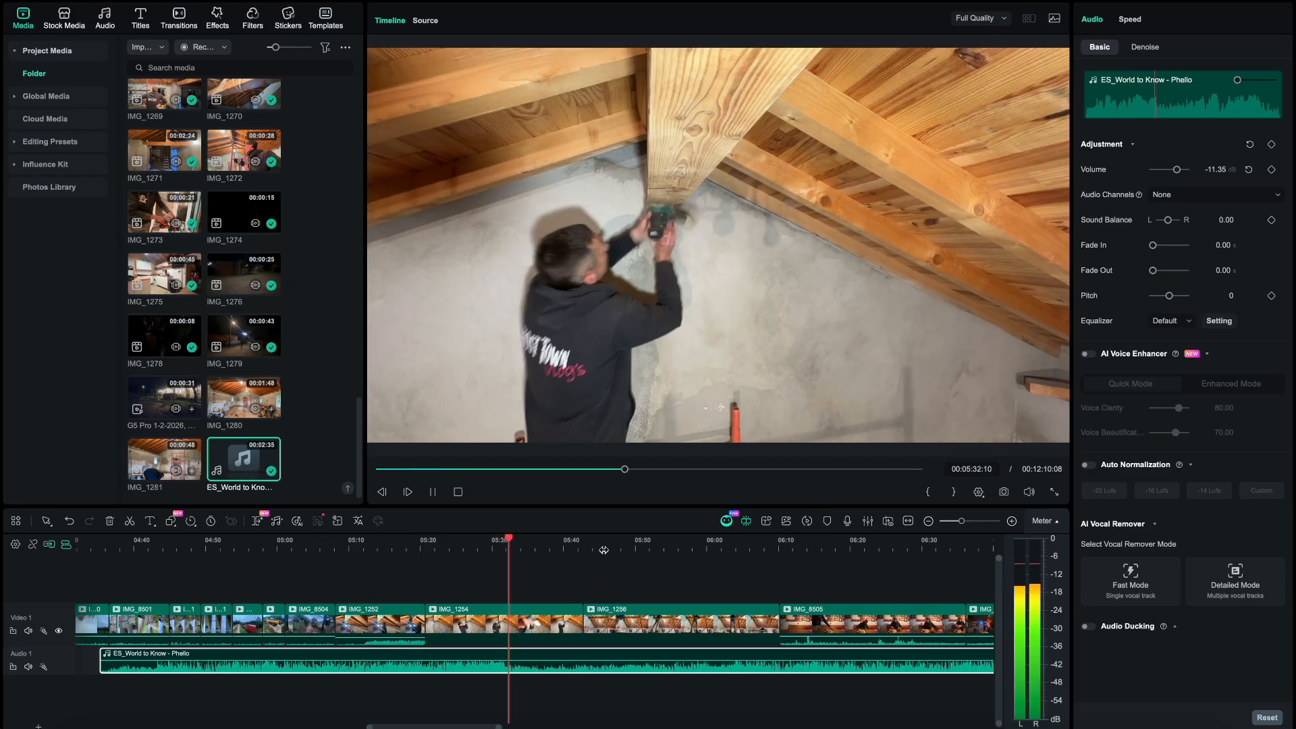
# - Play the music under IMG_1256 to find a cut point, split it at 00:06:04:01 and delete the part before the cut
pyautogui.moveTo(507, 543); pyautogui.dragTo(691, 545)
pyautogui.hscroll(1, 674, 637)
pyautogui.hscroll(2, 674, 637)
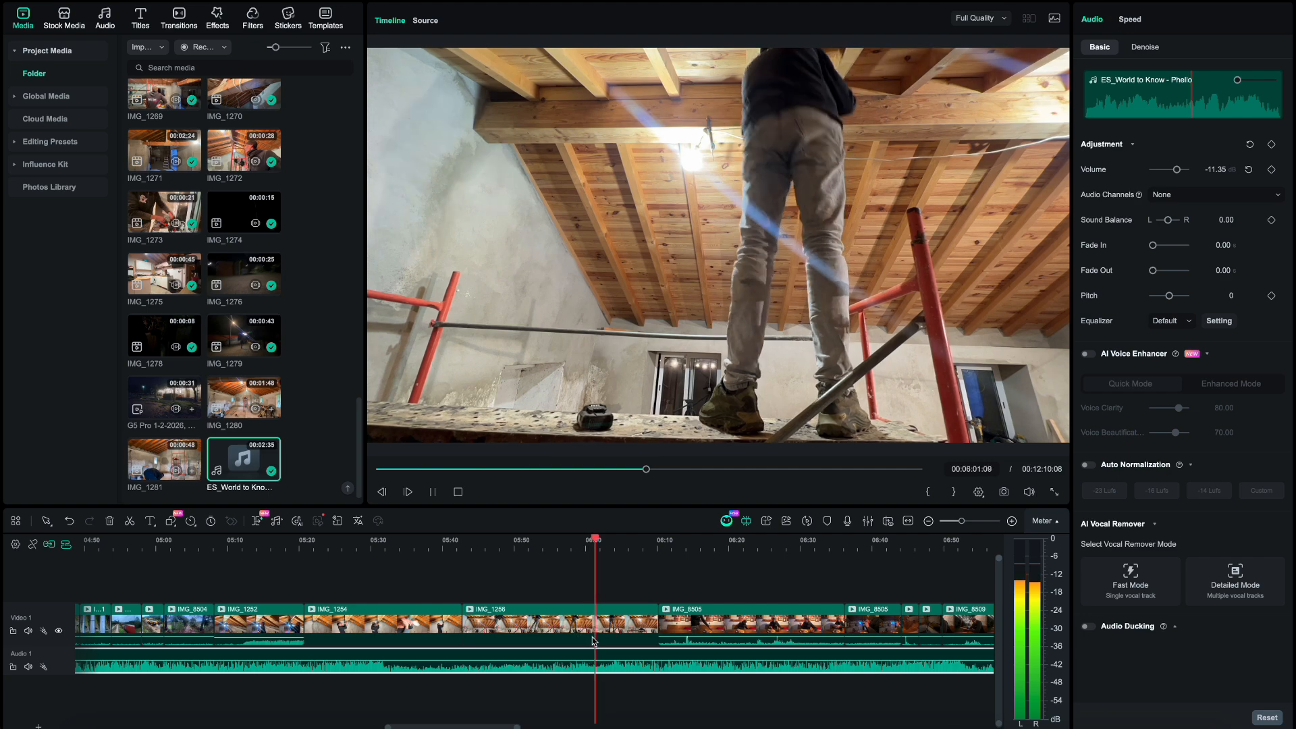
pyautogui.scroll(2, 613, 620)
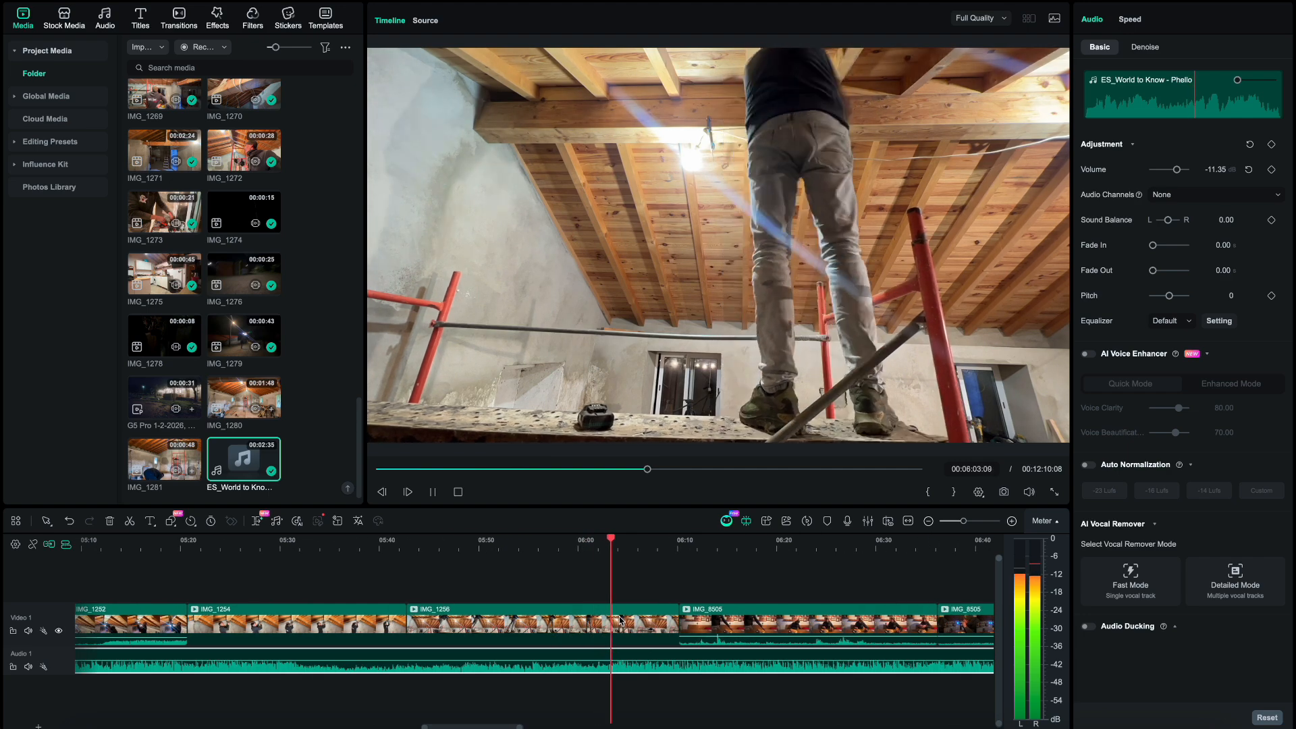
pyautogui.press('space')
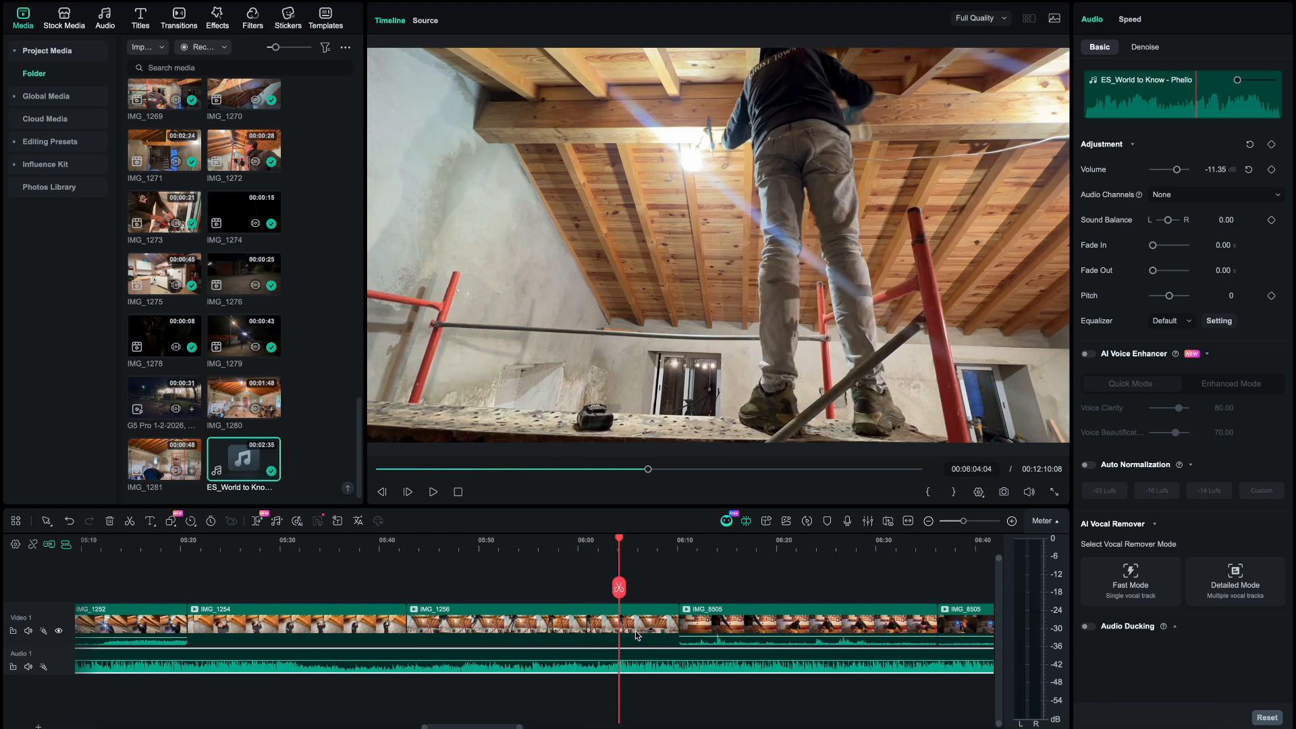
pyautogui.press('space')
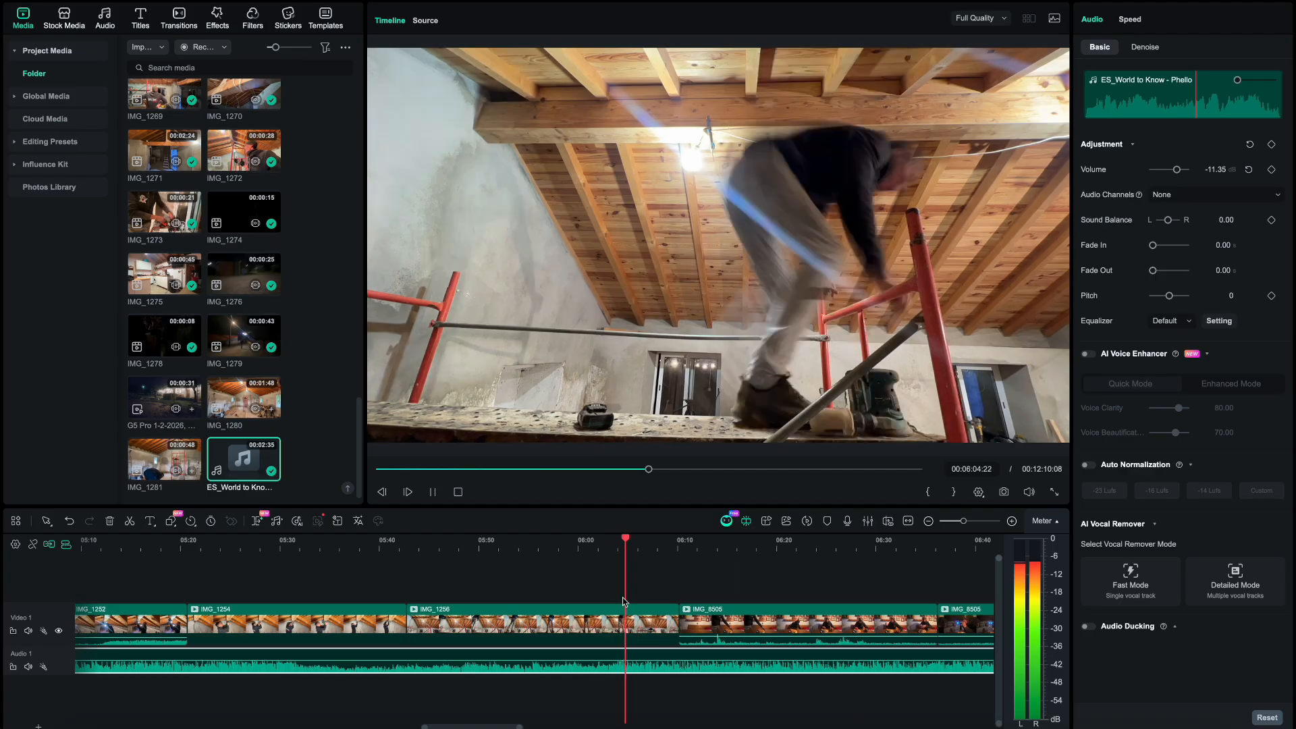
pyautogui.click(604, 544)
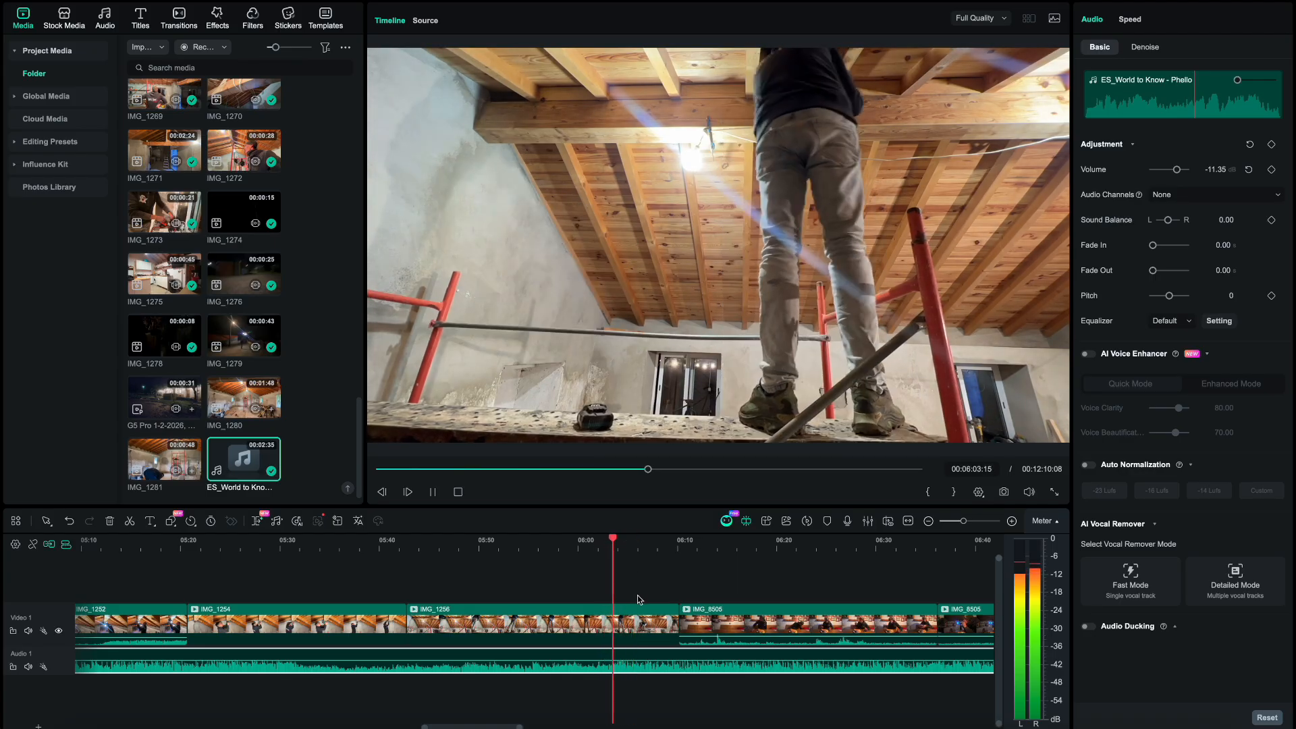
pyautogui.press('space')
pyautogui.press('Left')
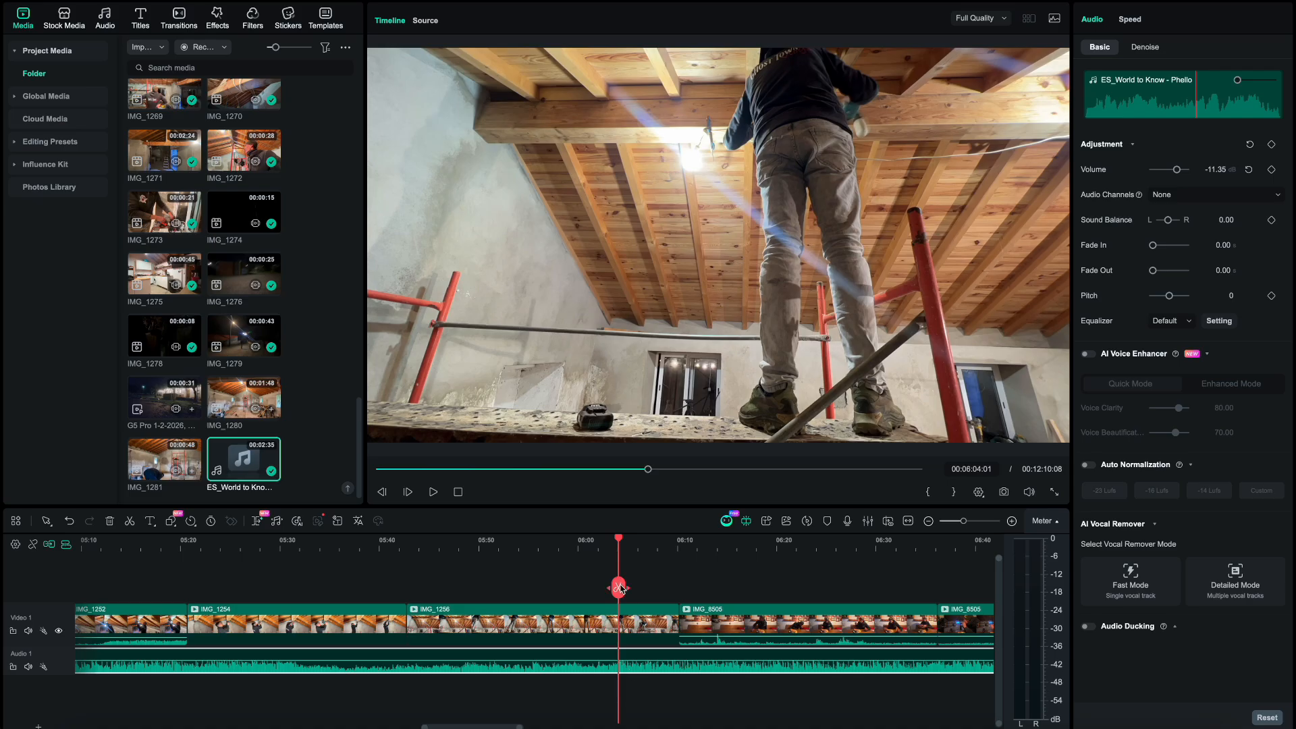
pyautogui.click(619, 588)
pyautogui.click(608, 672)
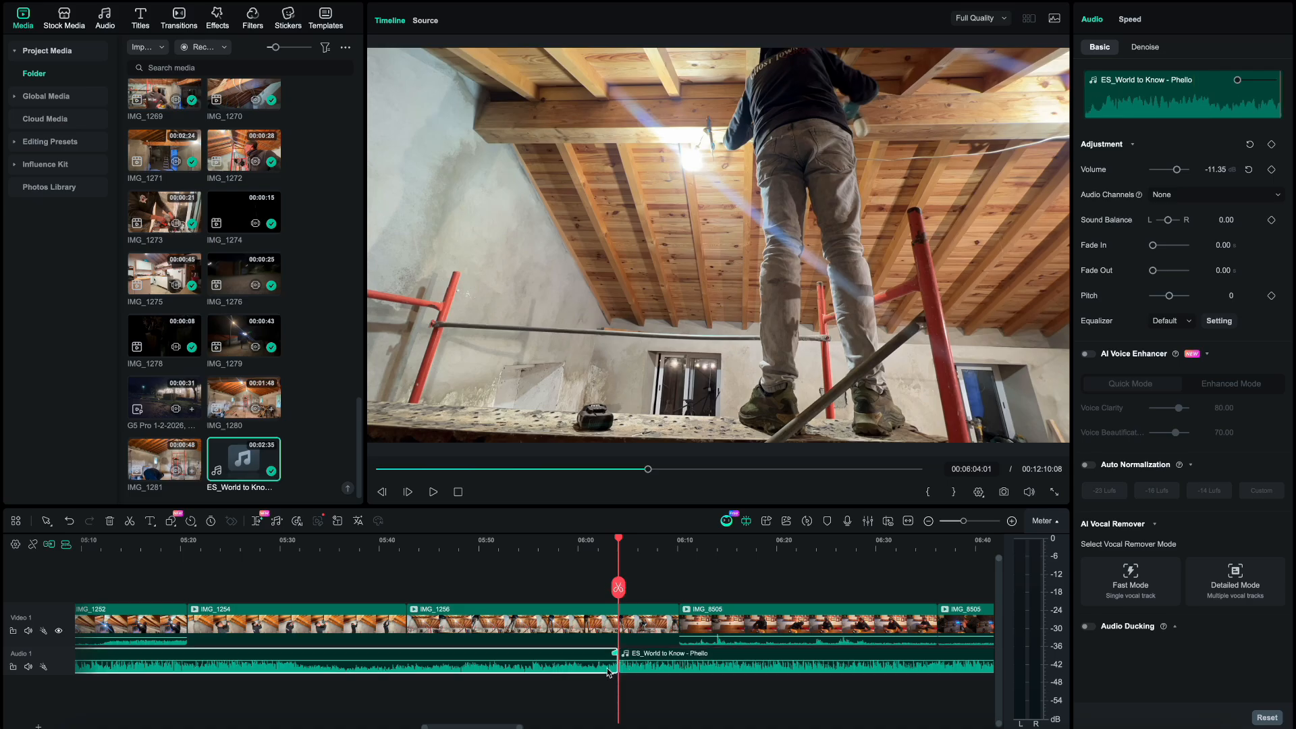
pyautogui.press('Delete')
# - Move the remaining music to the start of IMG_1254, extend its beginning back to about 00:05:15:20, and play the new opening
pyautogui.moveTo(661, 670); pyautogui.dragTo(229, 655)
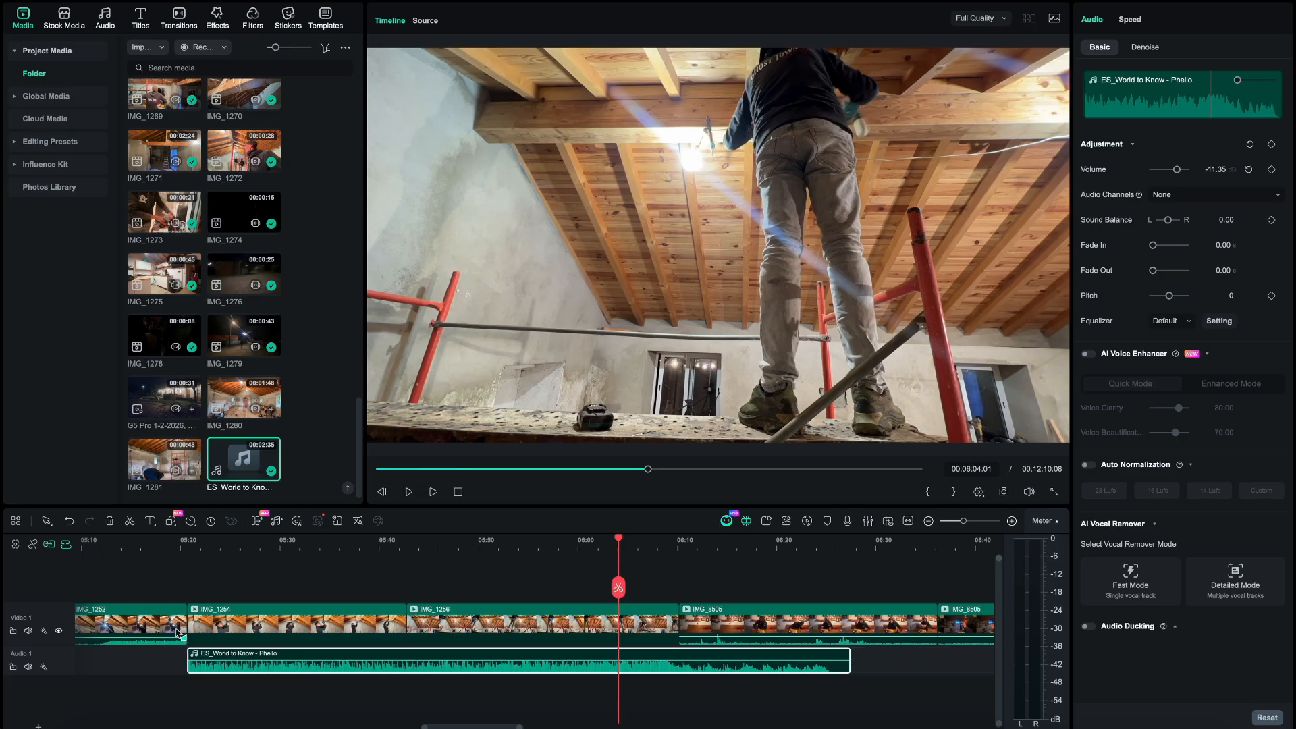
pyautogui.click(174, 541)
pyautogui.scroll(5, 181, 614)
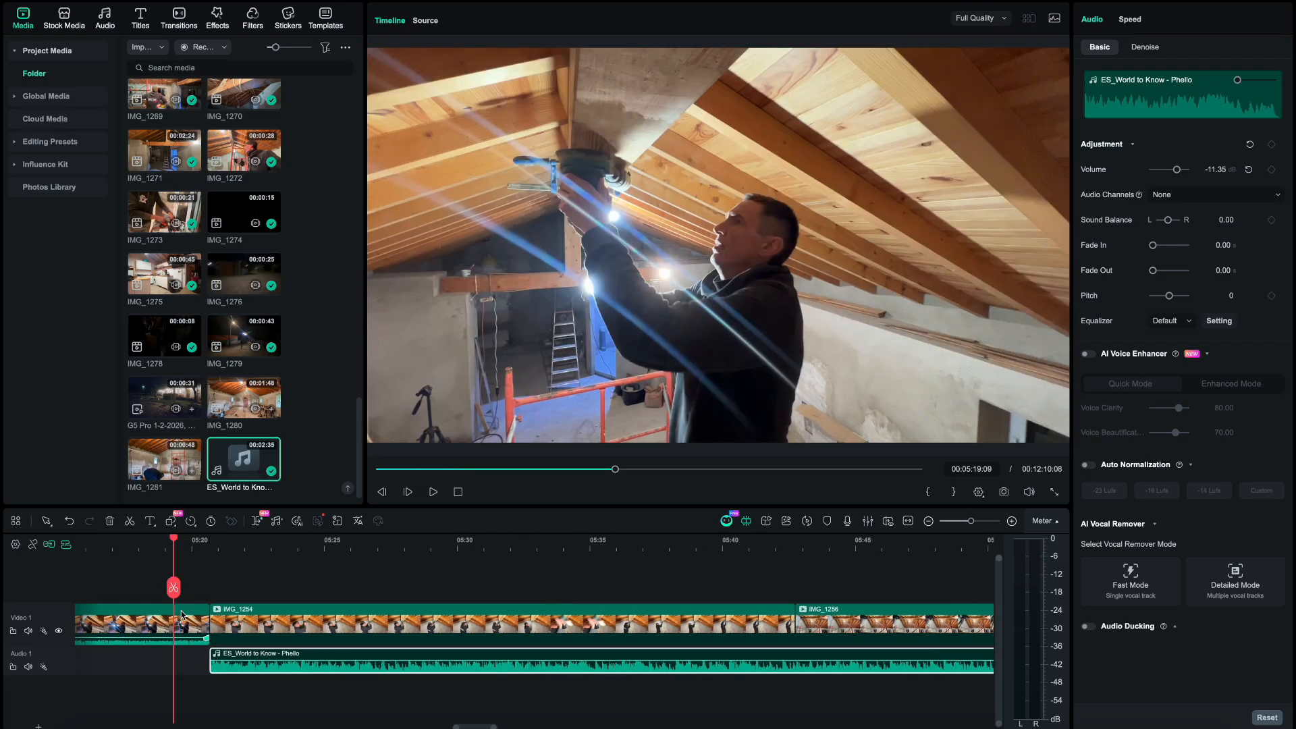
pyautogui.hscroll(-8, 181, 614)
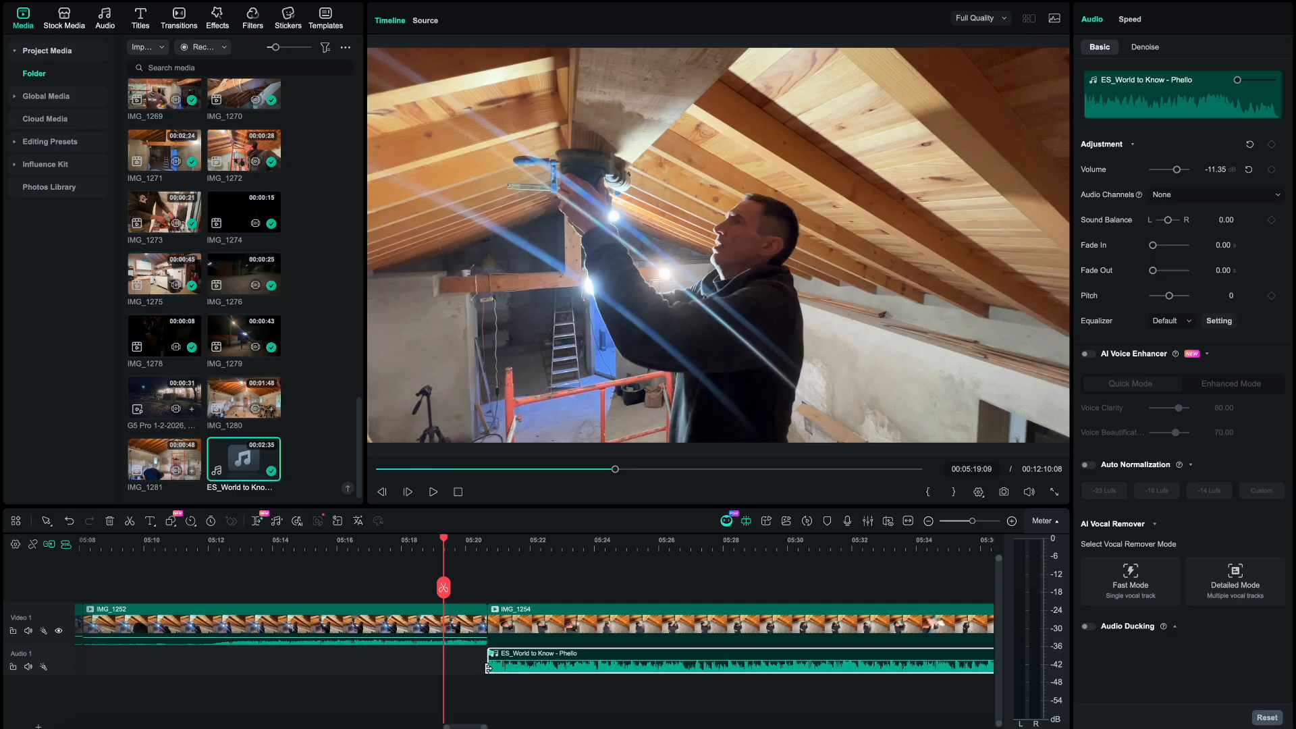
pyautogui.moveTo(482, 668); pyautogui.dragTo(324, 667)
pyautogui.click(327, 553)
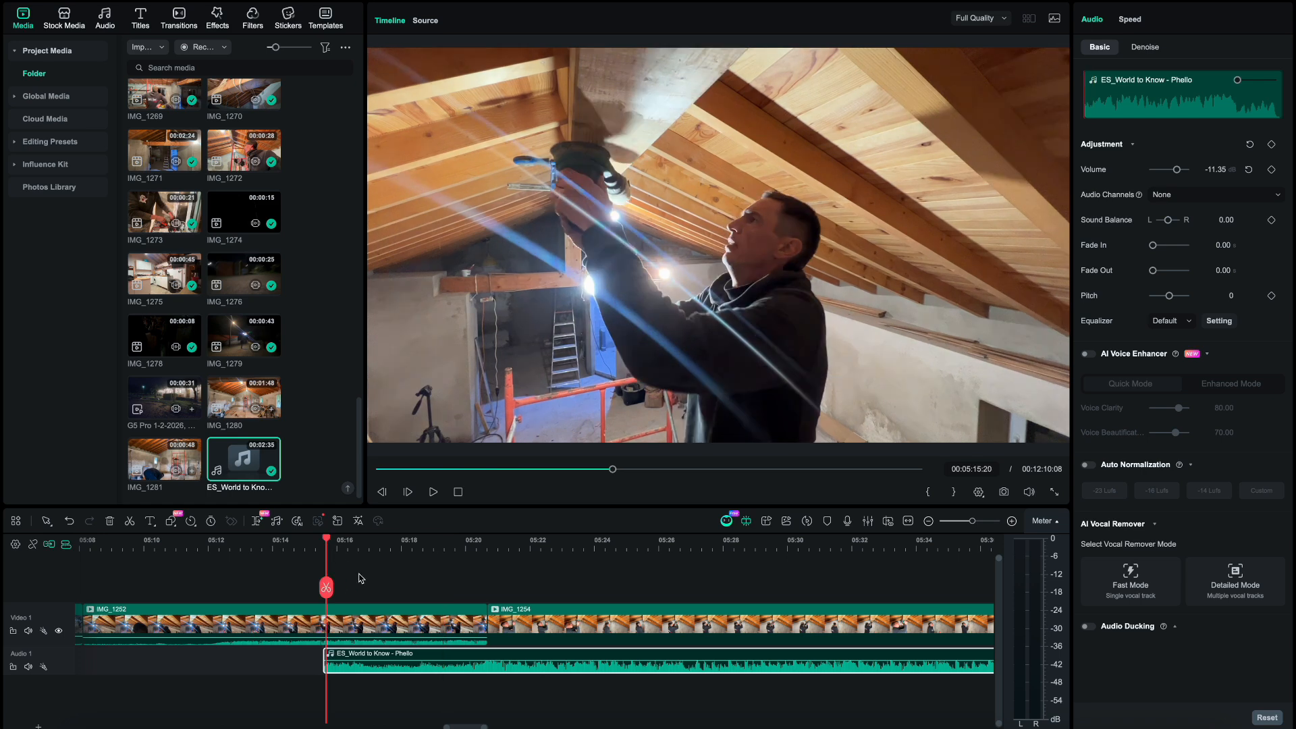
pyautogui.press('space')
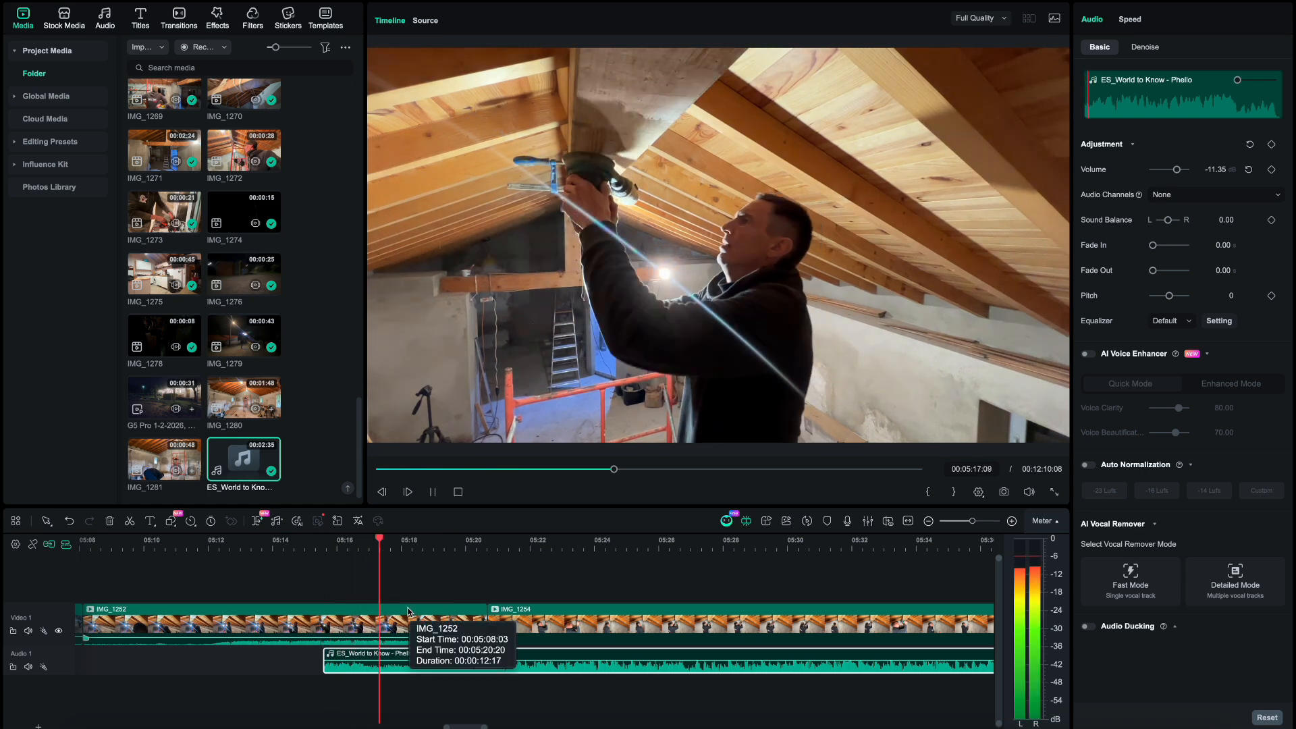
pyautogui.press('space')
# - Mute the Video 1 track, listen to the music alone across the cut from IMG_1252 to IMG_1254, and unmute the track
pyautogui.click(408, 614)
pyautogui.click(28, 632)
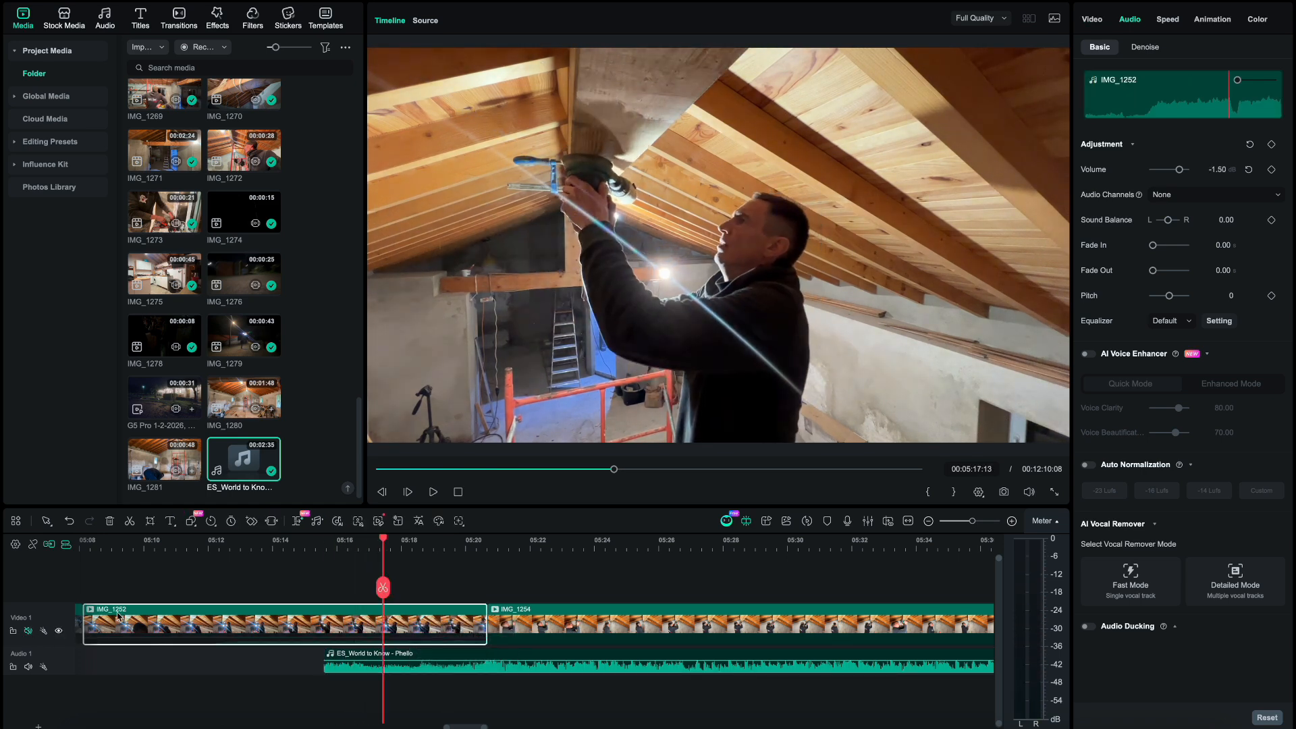
pyautogui.press('space')
pyautogui.click(315, 540)
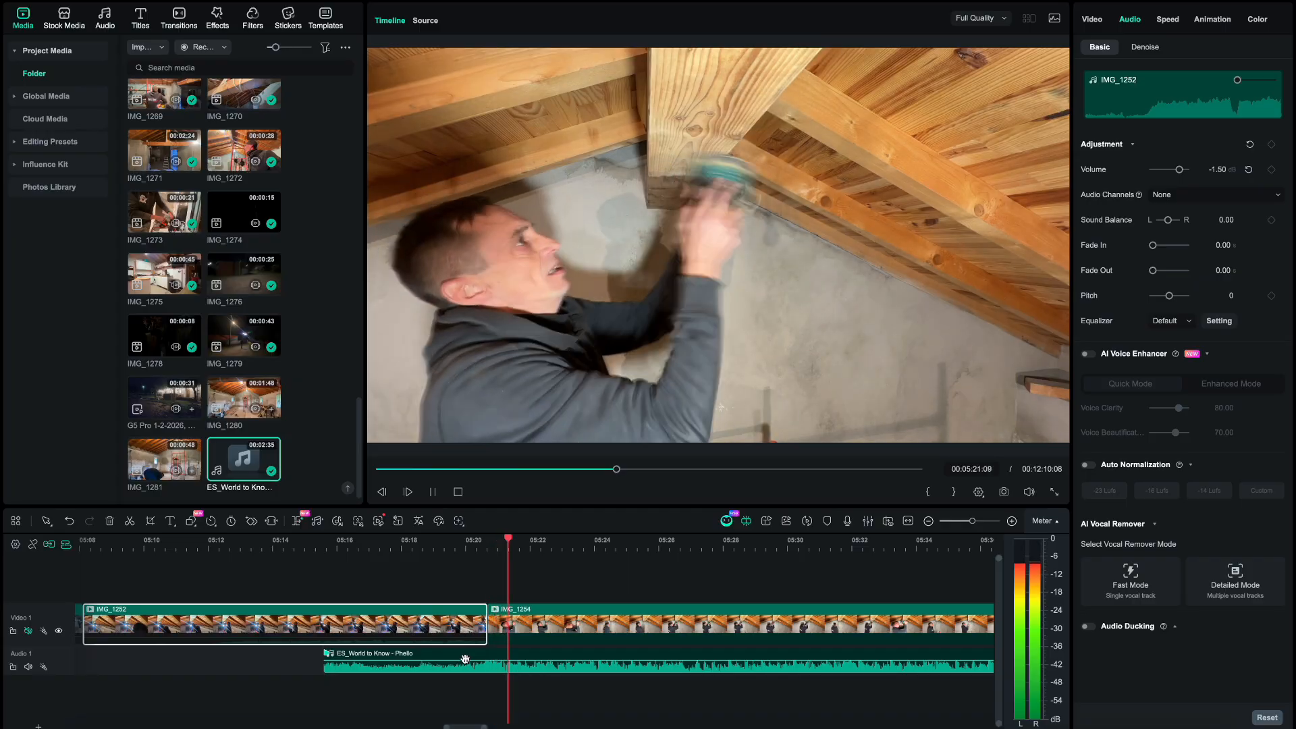
pyautogui.press('space')
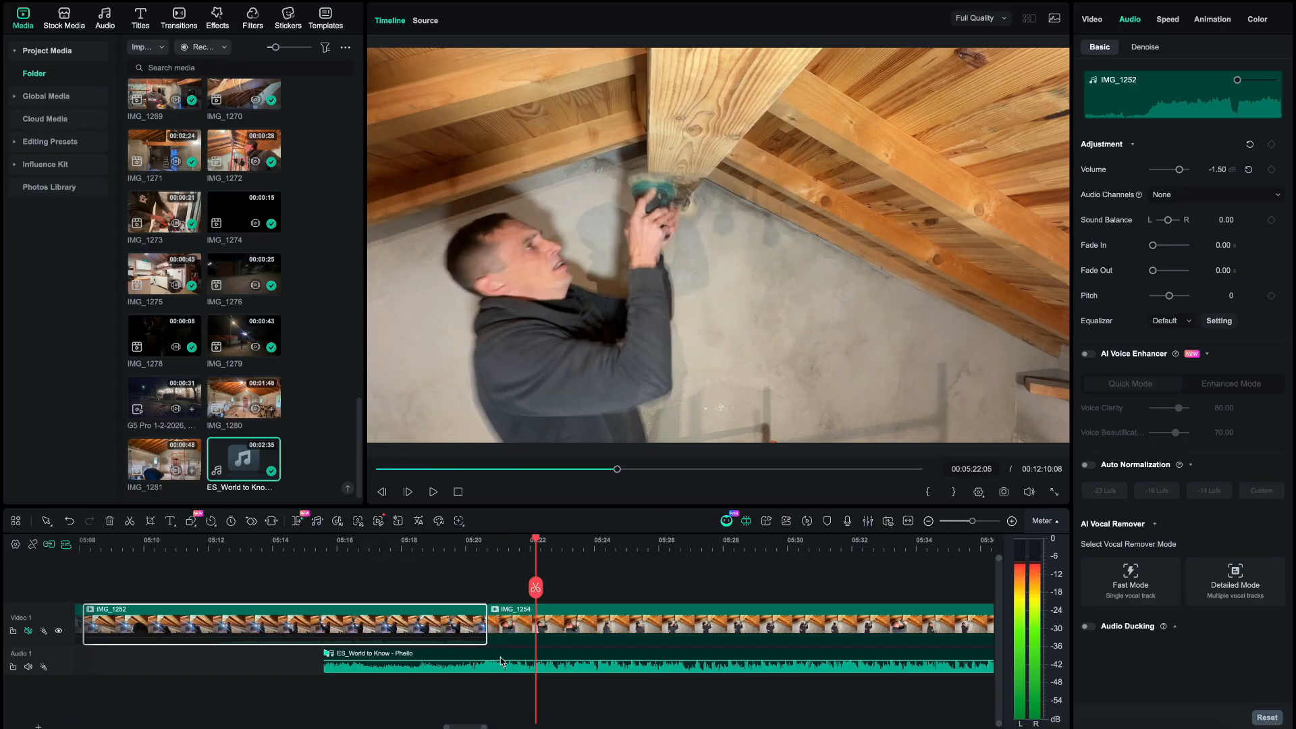
pyautogui.click(426, 540)
pyautogui.press('space')
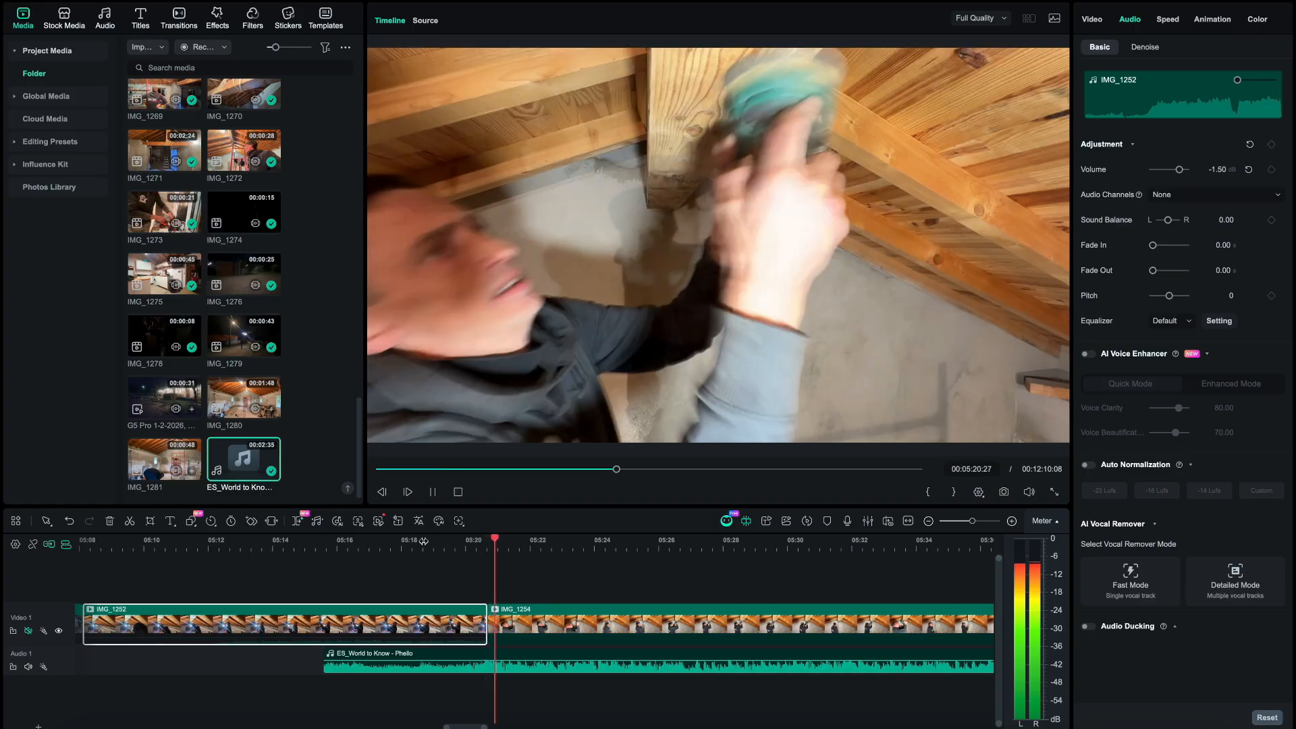
pyautogui.press('space')
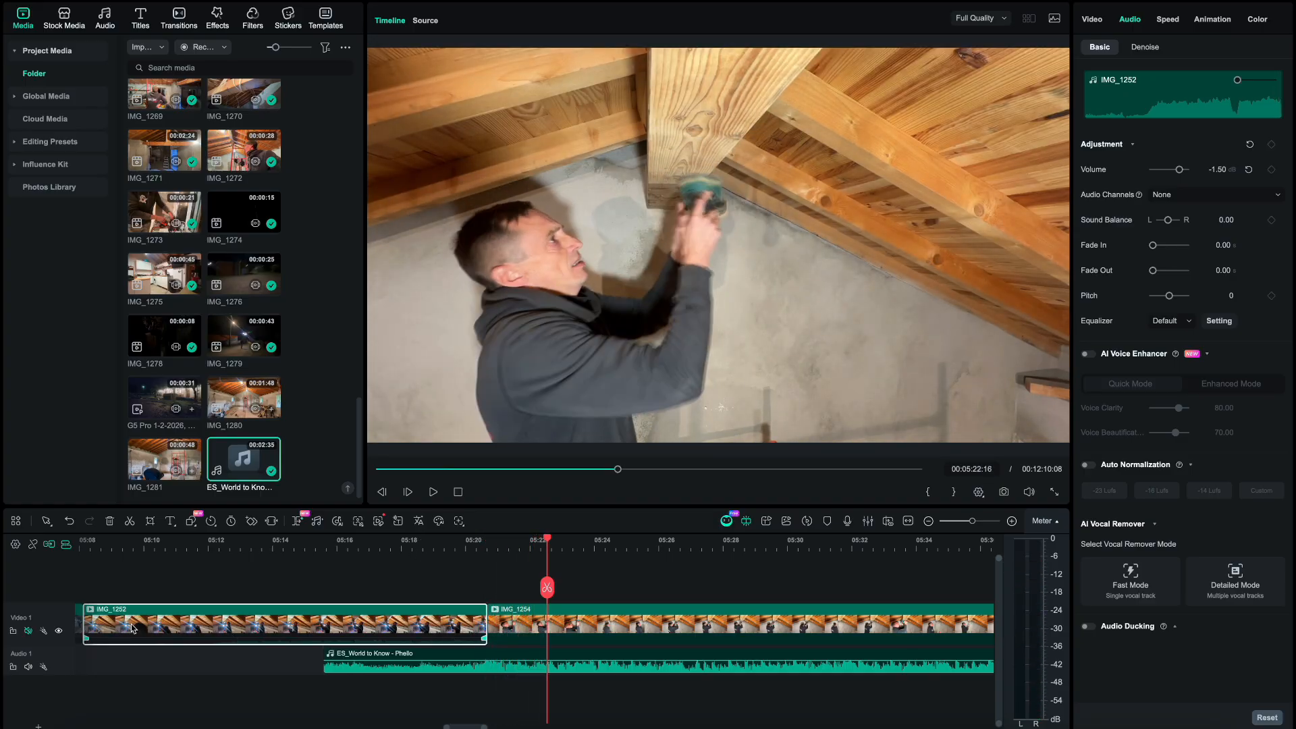
pyautogui.click(29, 632)
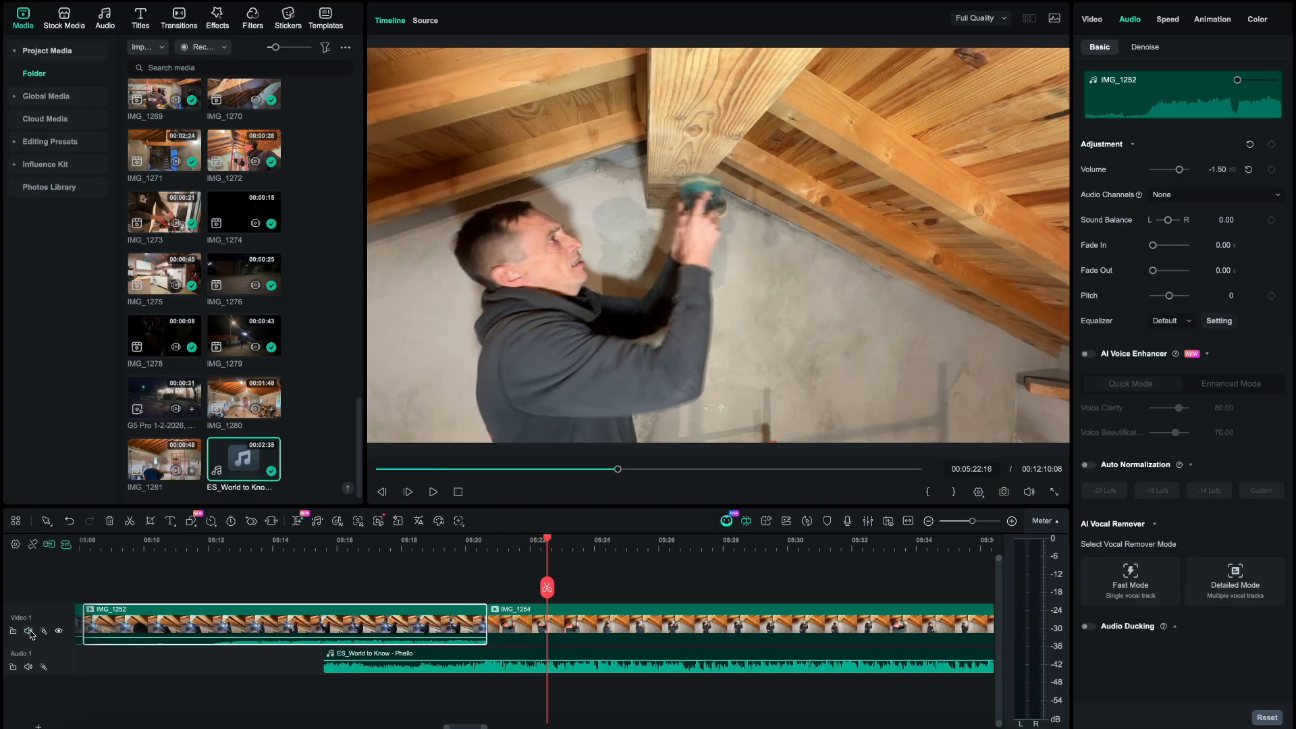
# - Play IMG_1252 from 00:05:11:26 and extend the music's beginning back to about 00:05:12
pyautogui.click(204, 544)
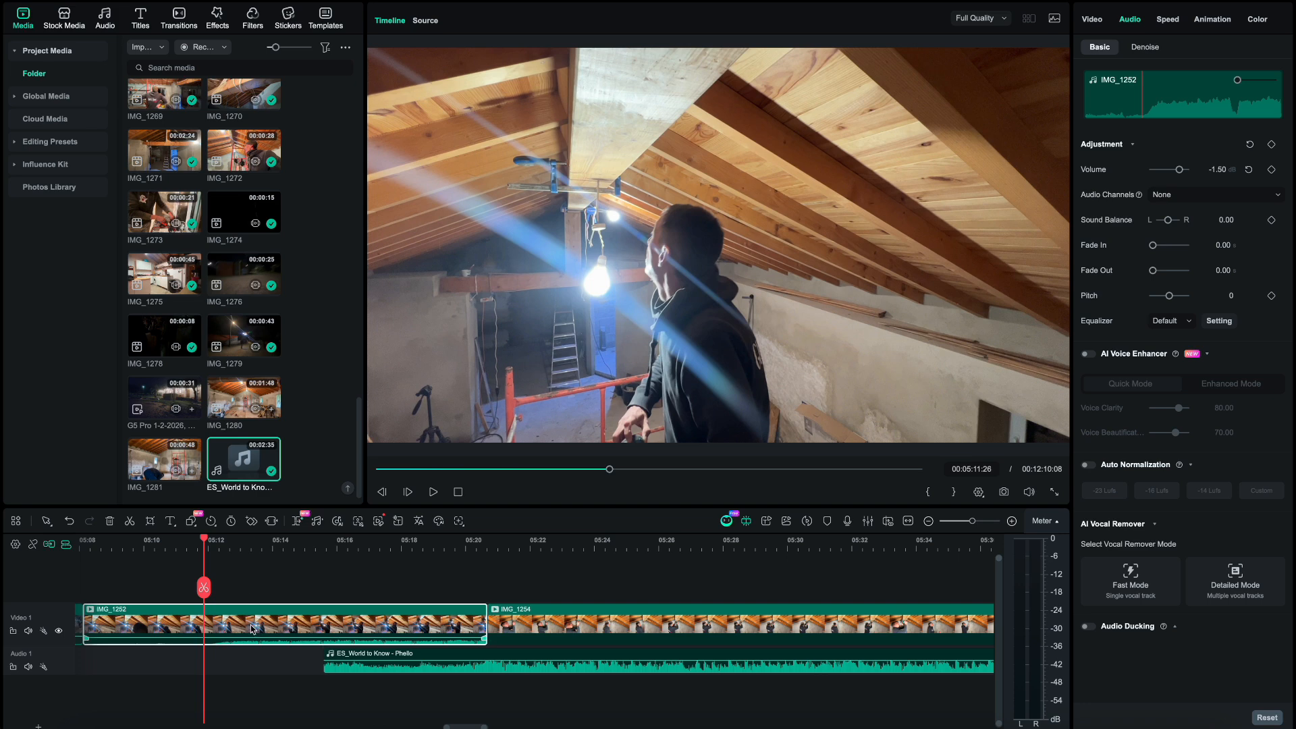
pyautogui.press('space')
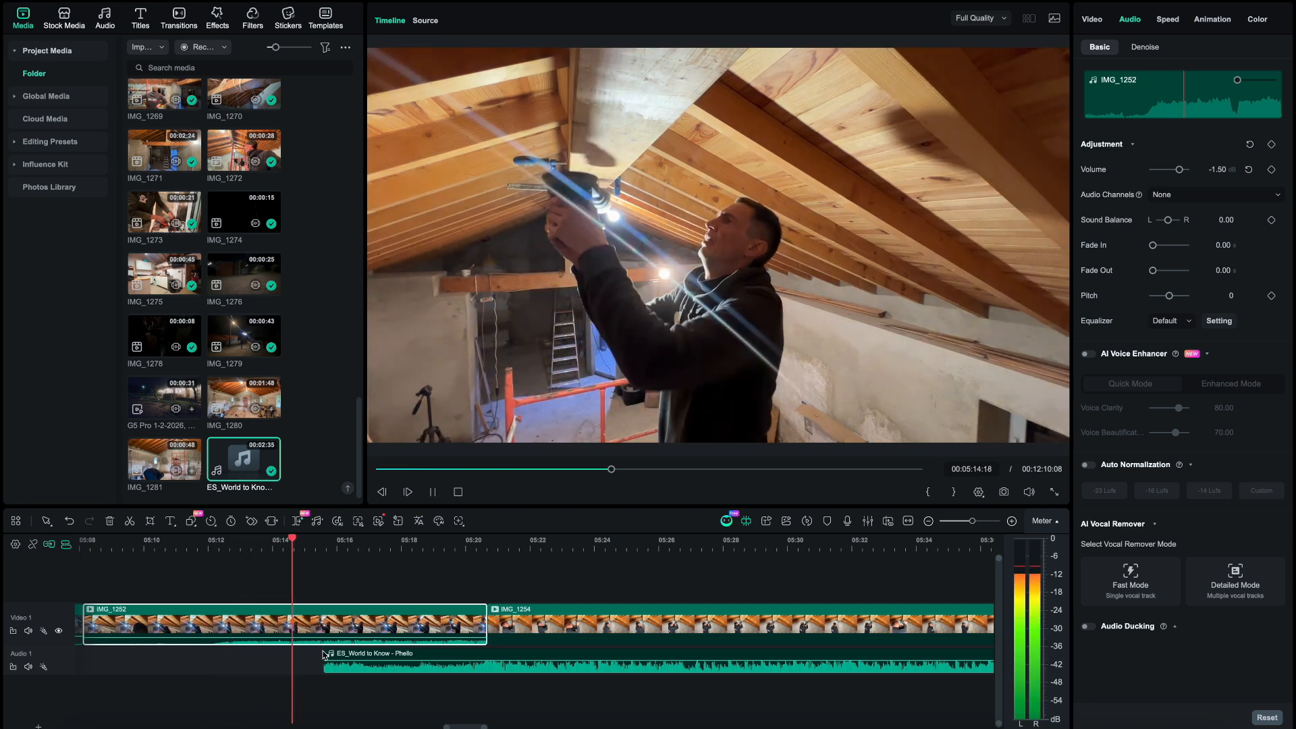
pyautogui.press('space')
pyautogui.moveTo(322, 661); pyautogui.dragTo(221, 653)
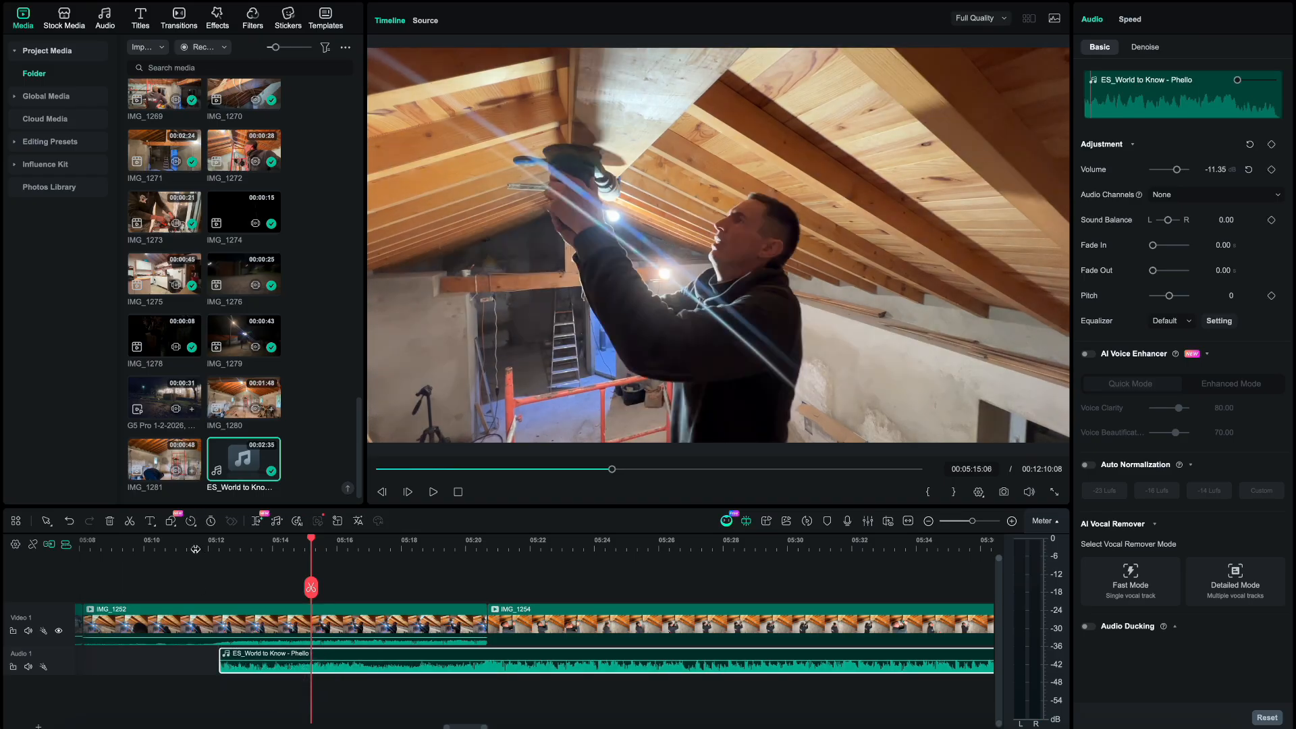
# - Give IMG_1252's audio a 6.60 s fade-out and replay the music's entry from about 00:05:11
pyautogui.click(195, 549)
pyautogui.press('space')
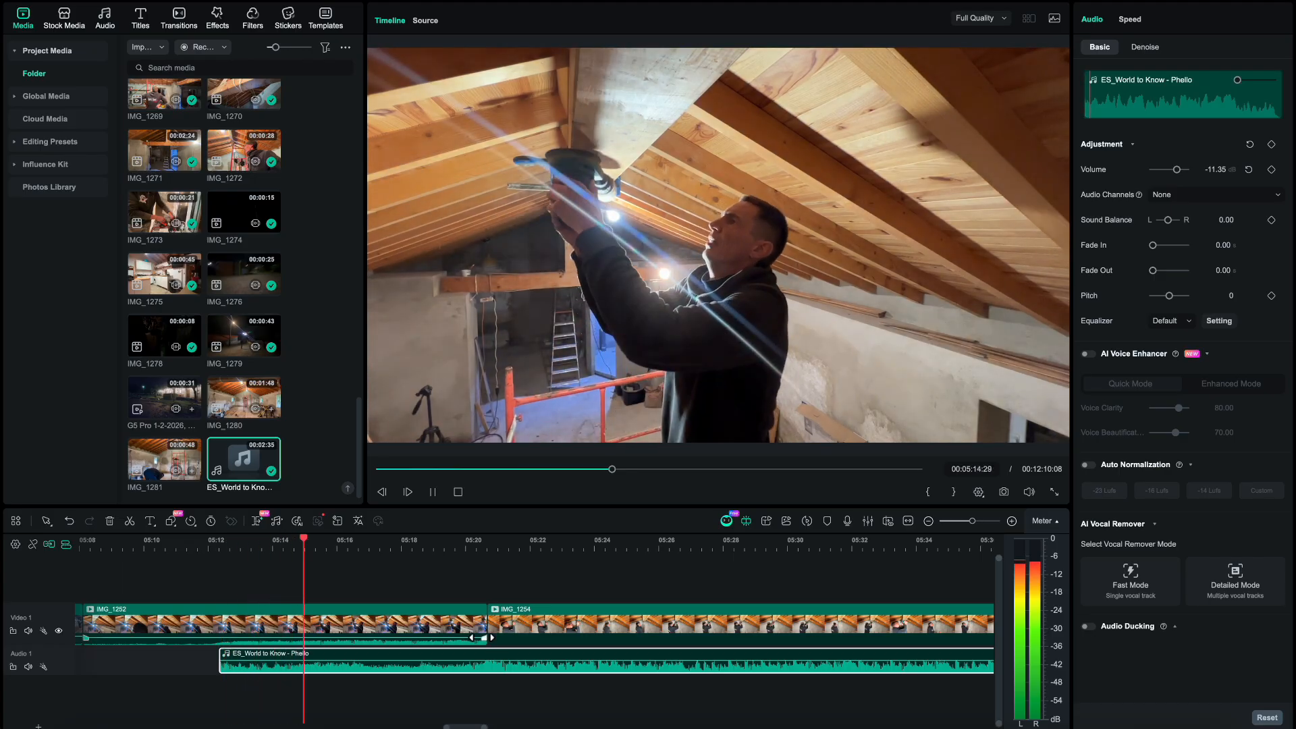
pyautogui.moveTo(483, 637); pyautogui.dragTo(274, 637)
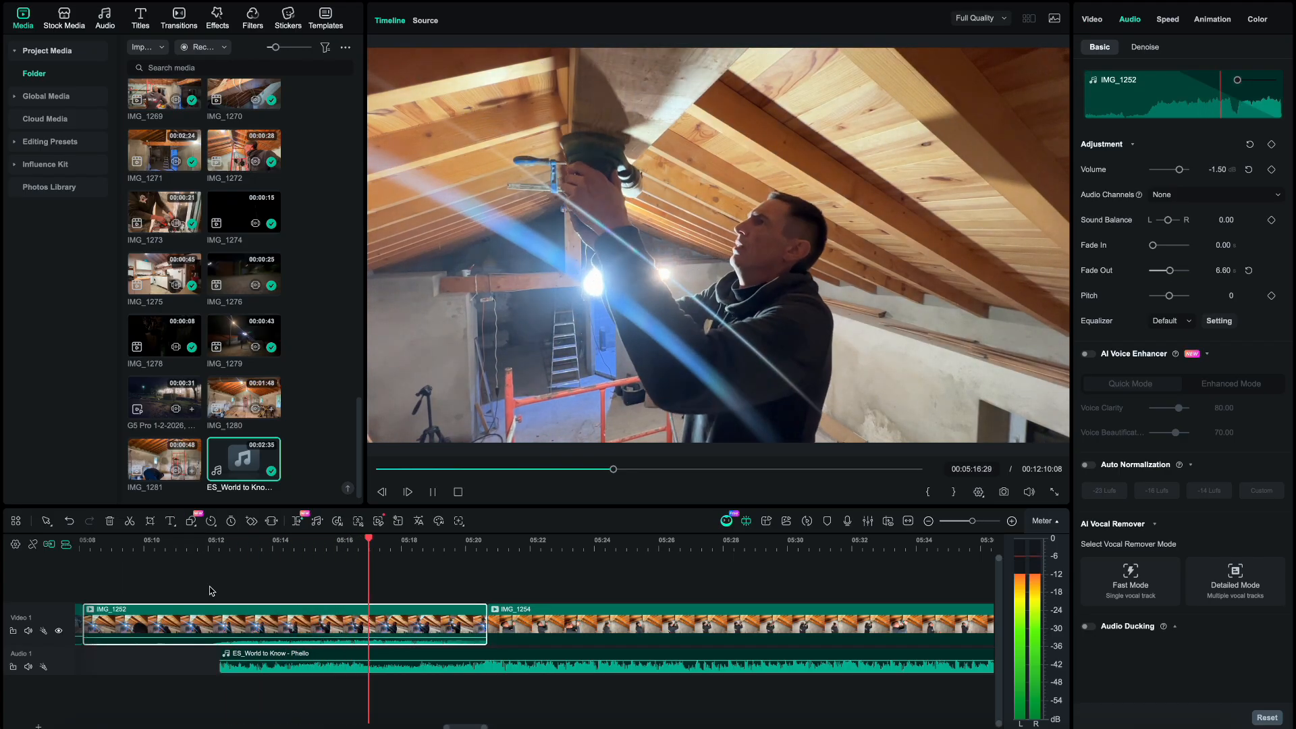
pyautogui.press('space')
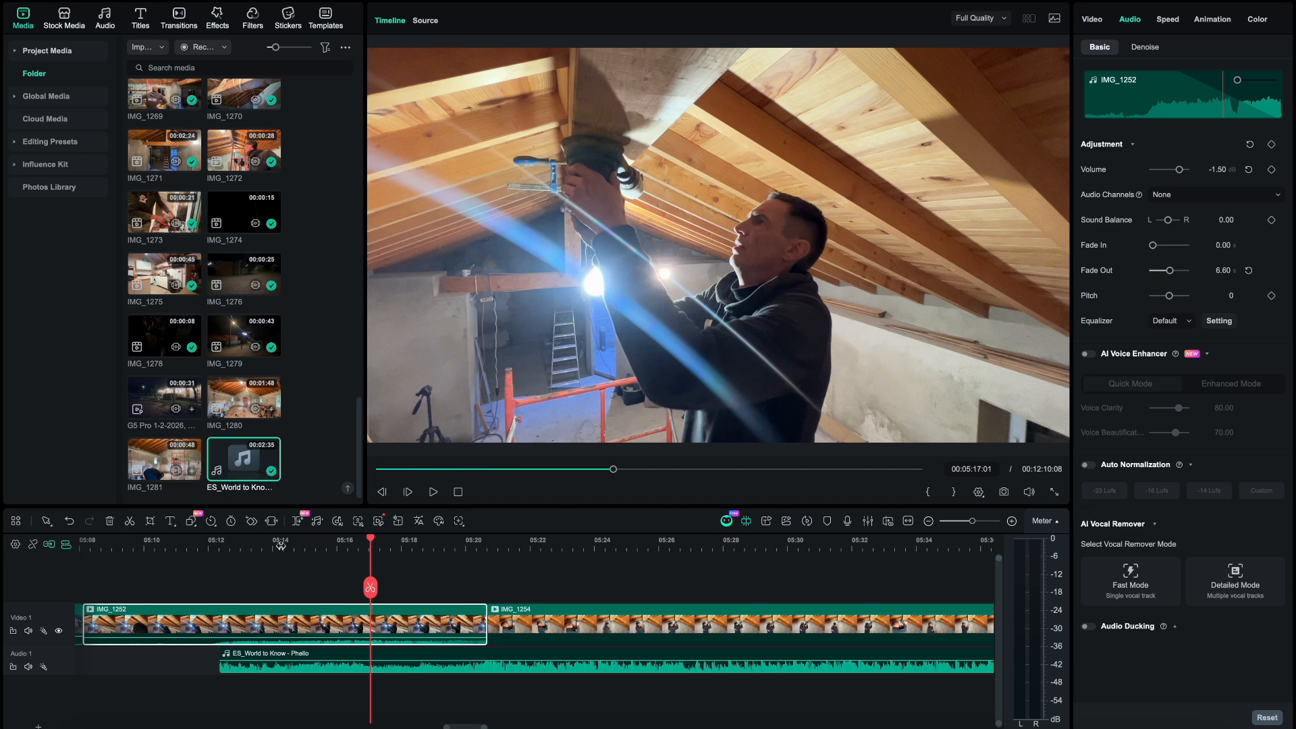
pyautogui.click(188, 547)
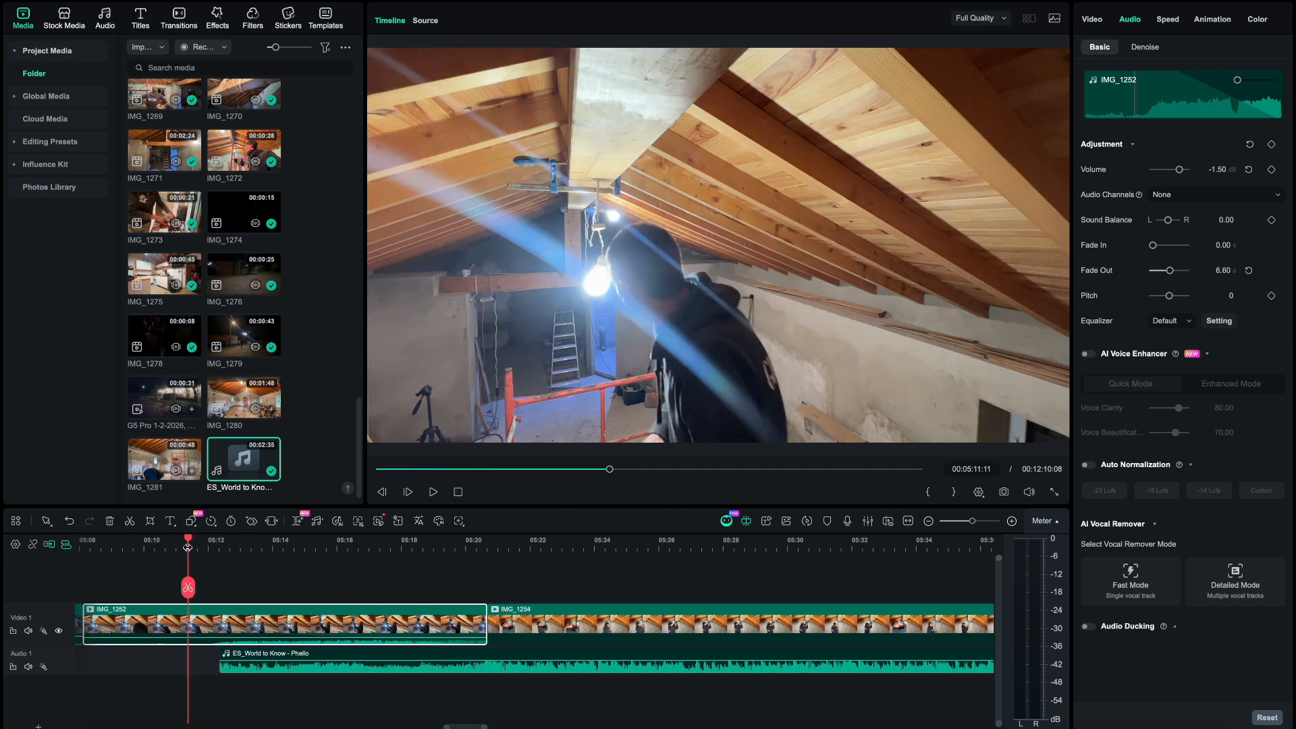
pyautogui.press('space')
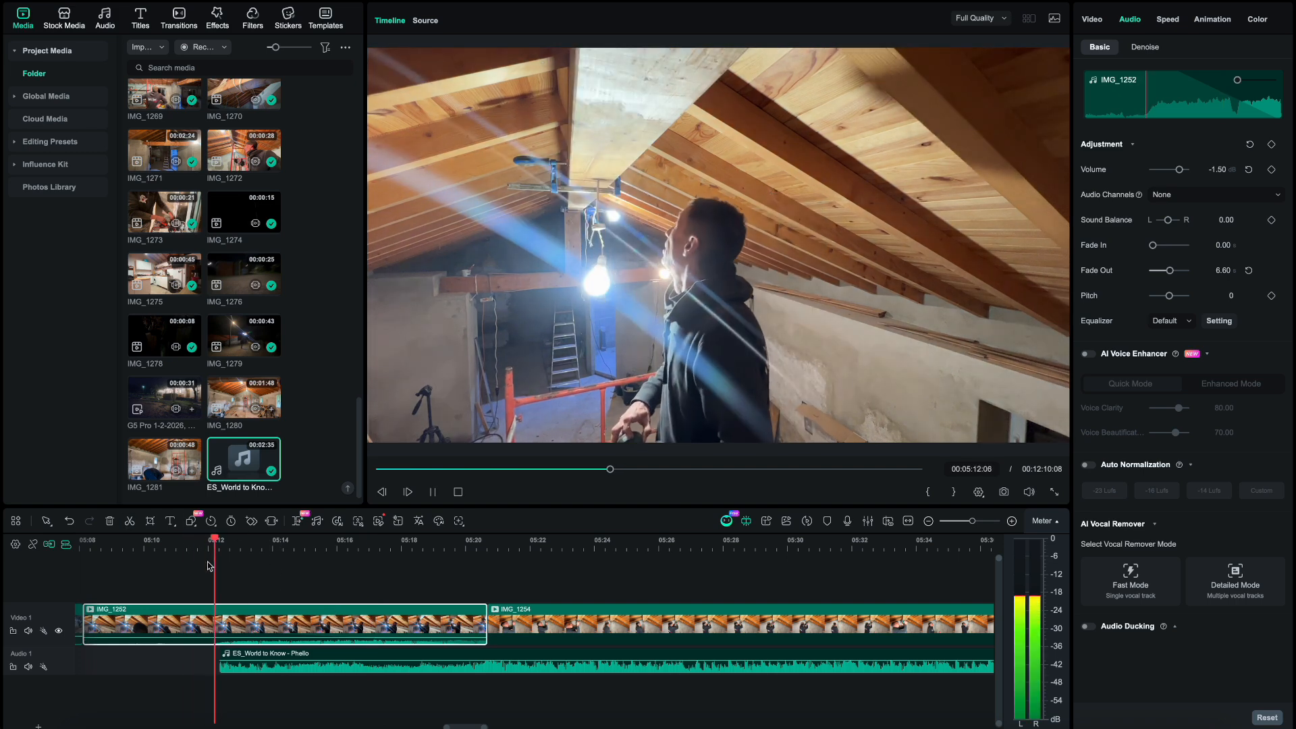
# - Extend the music's start to 00:05:11:29, give it a 0.53 s fade-in, and play the result up to 00:05:19:10
pyautogui.click(214, 663)
pyautogui.moveTo(213, 662); pyautogui.dragTo(207, 657)
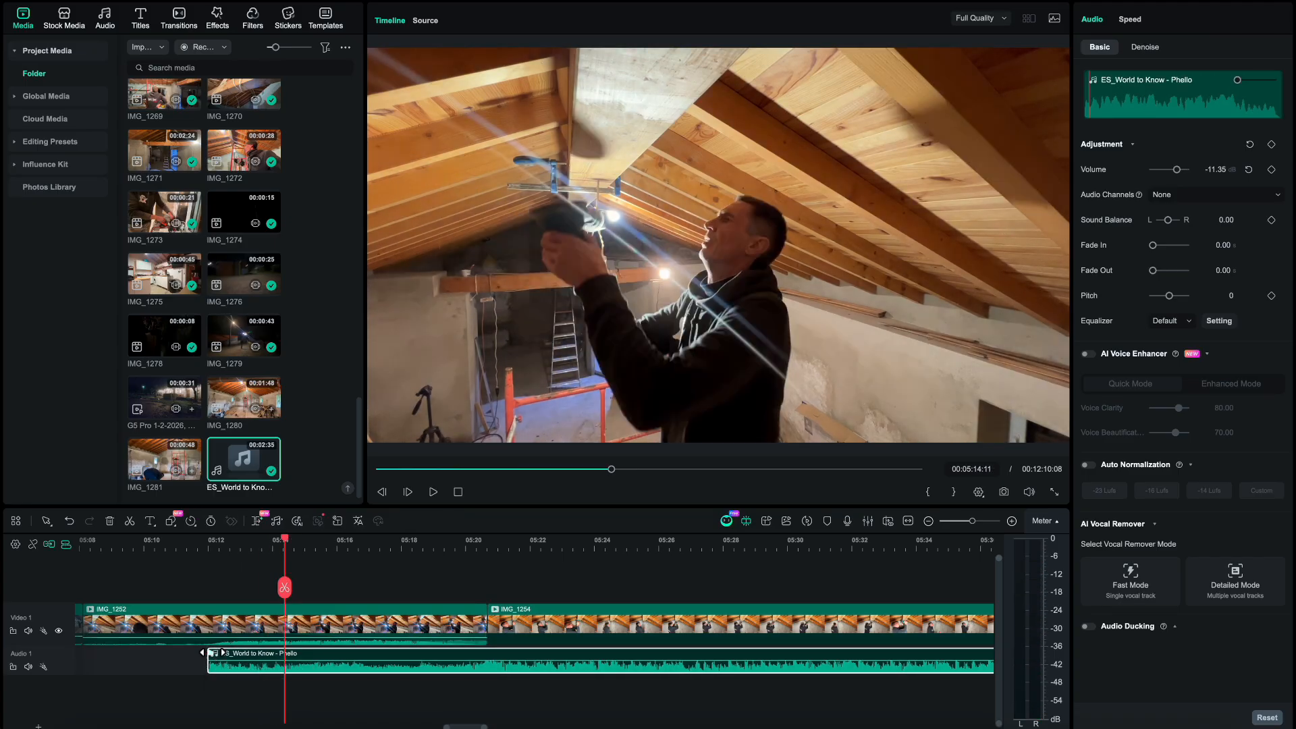
pyautogui.click(176, 544)
pyautogui.press('space')
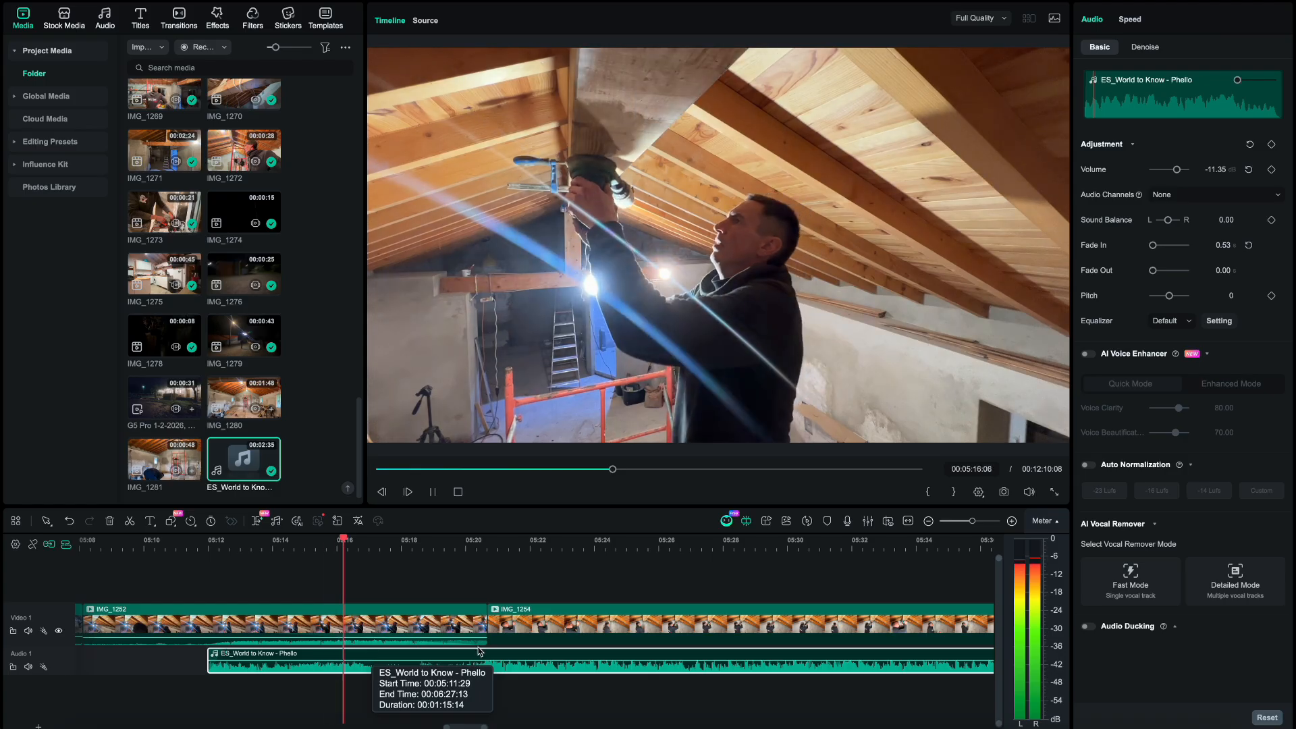
pyautogui.hscroll(2, 536, 658)
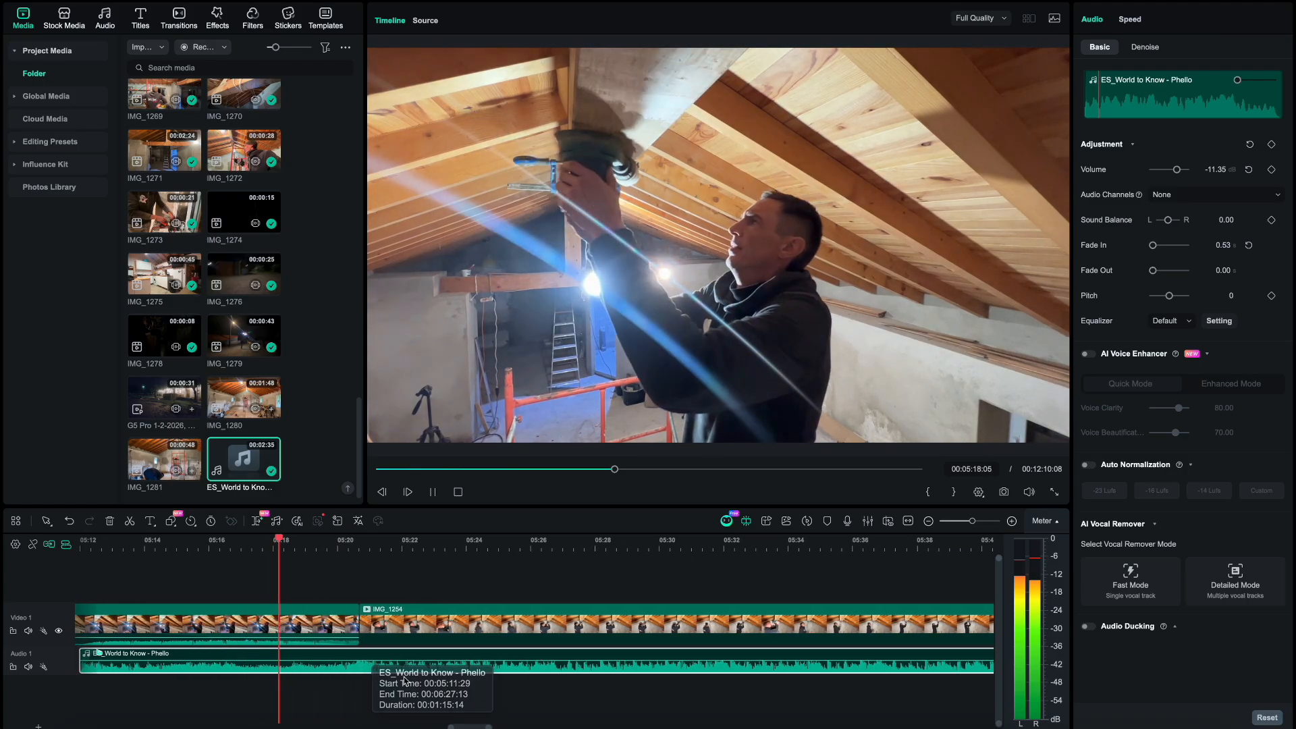
pyautogui.press('space')
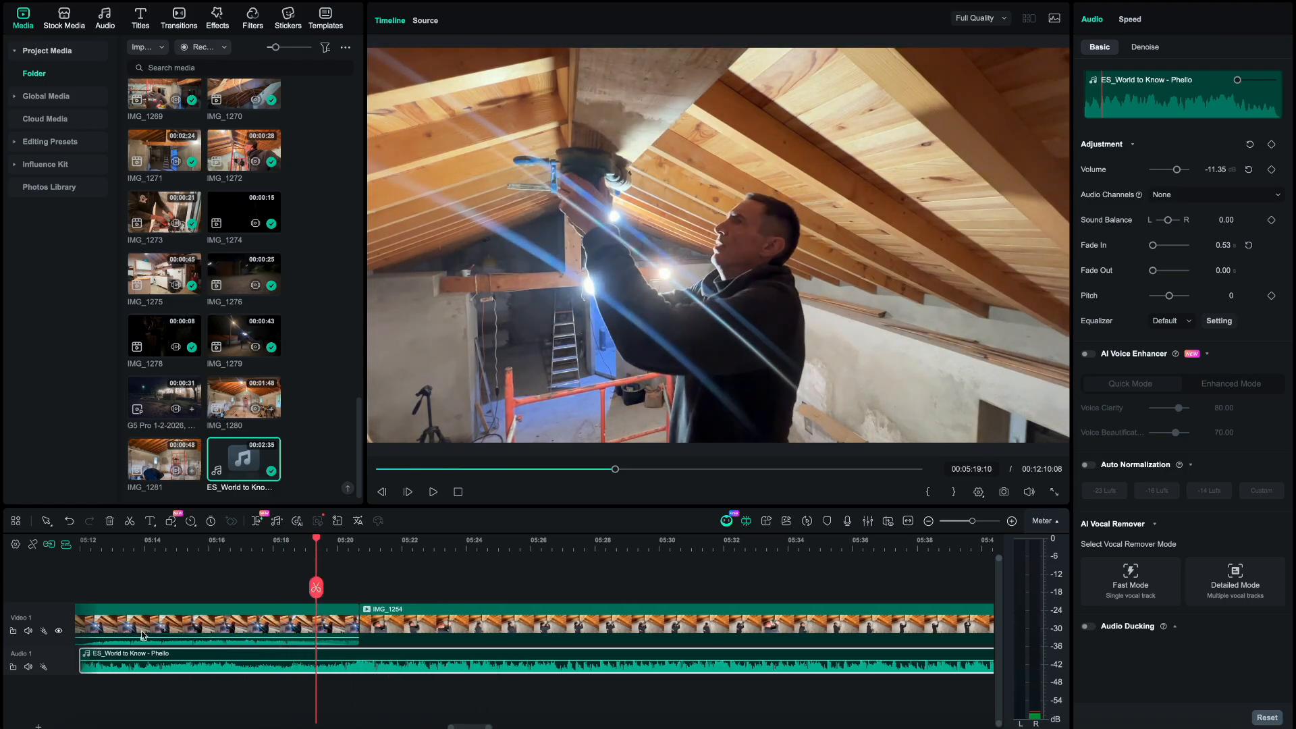
# - Lengthen IMG_1252's audio fade-out to 7.33 s and replay the transition into IMG_1254
pyautogui.click(141, 637)
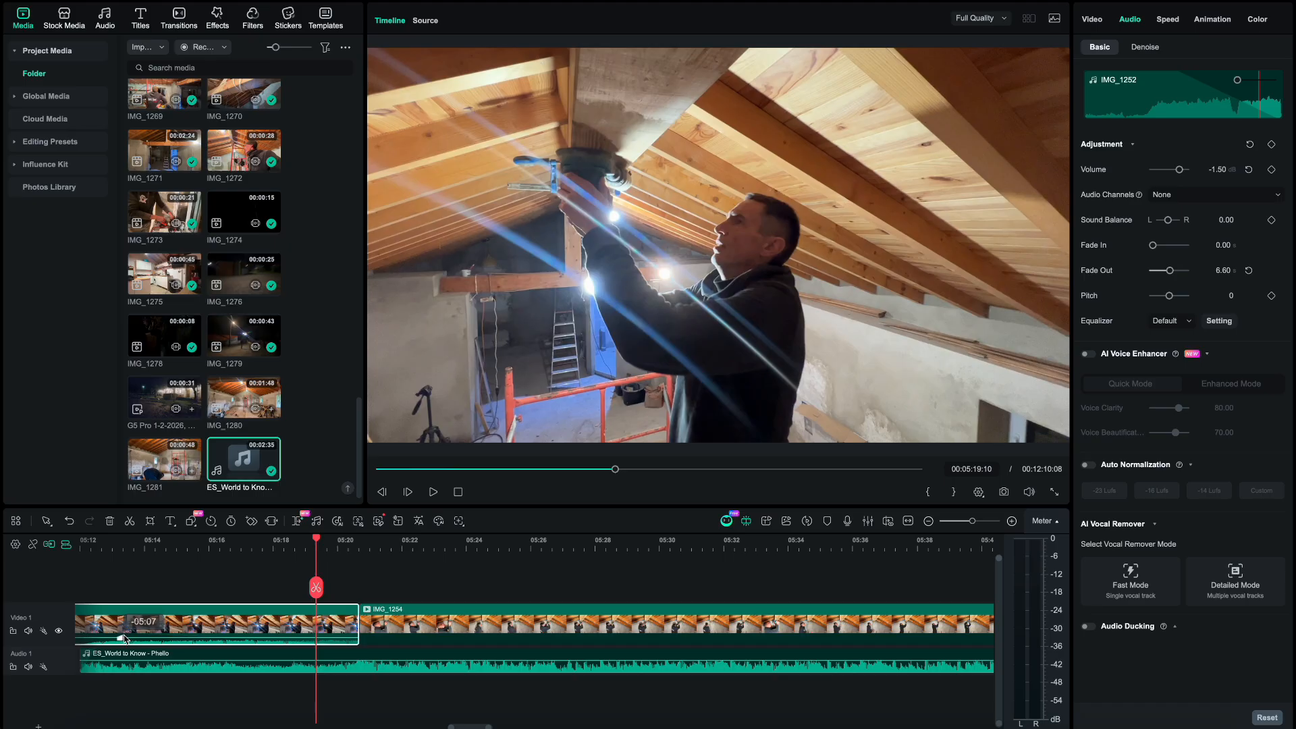
pyautogui.click(118, 552)
pyautogui.press('space')
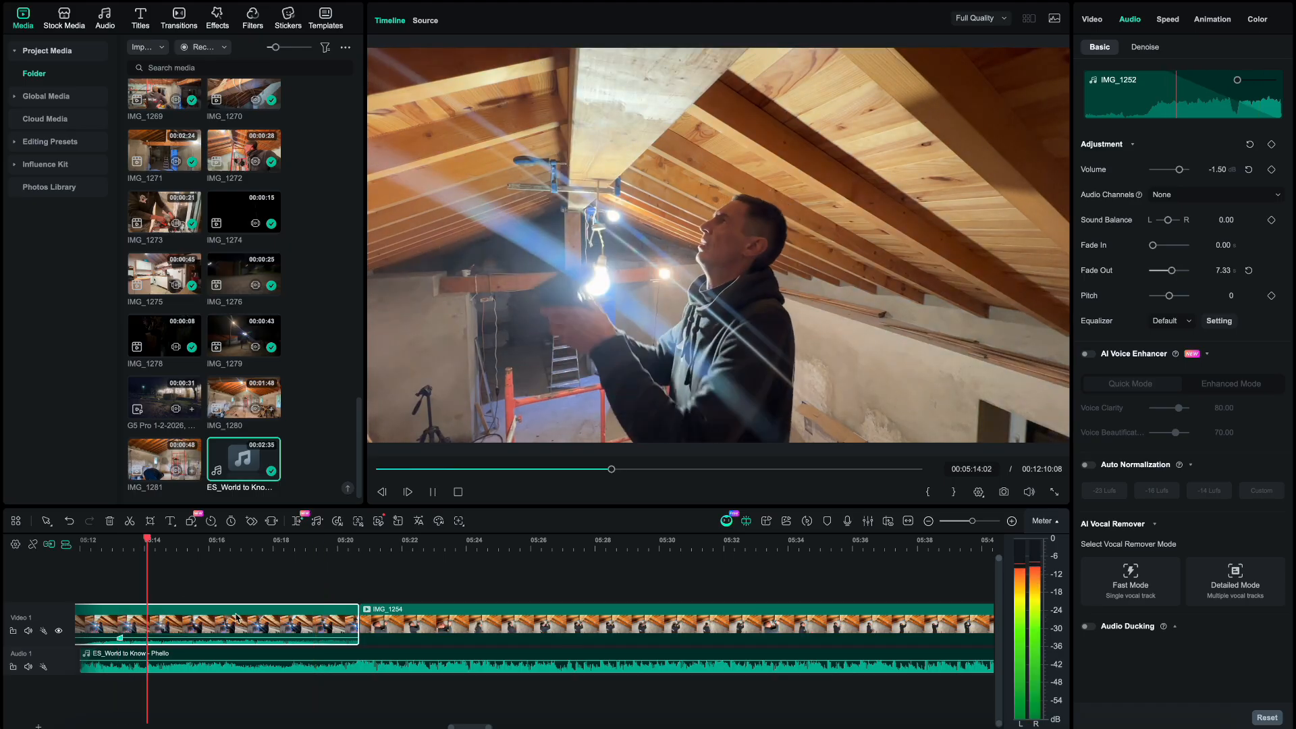
pyautogui.hscroll(-2, 247, 620)
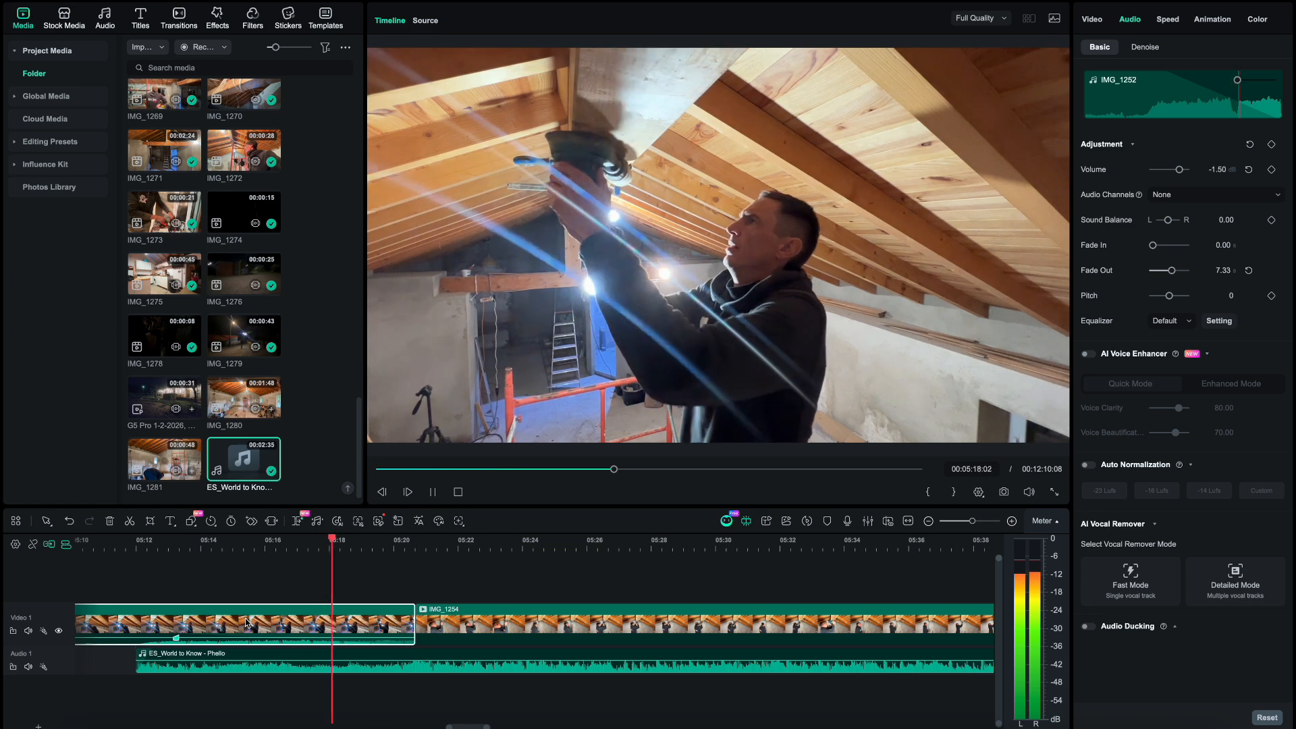
pyautogui.press('space')
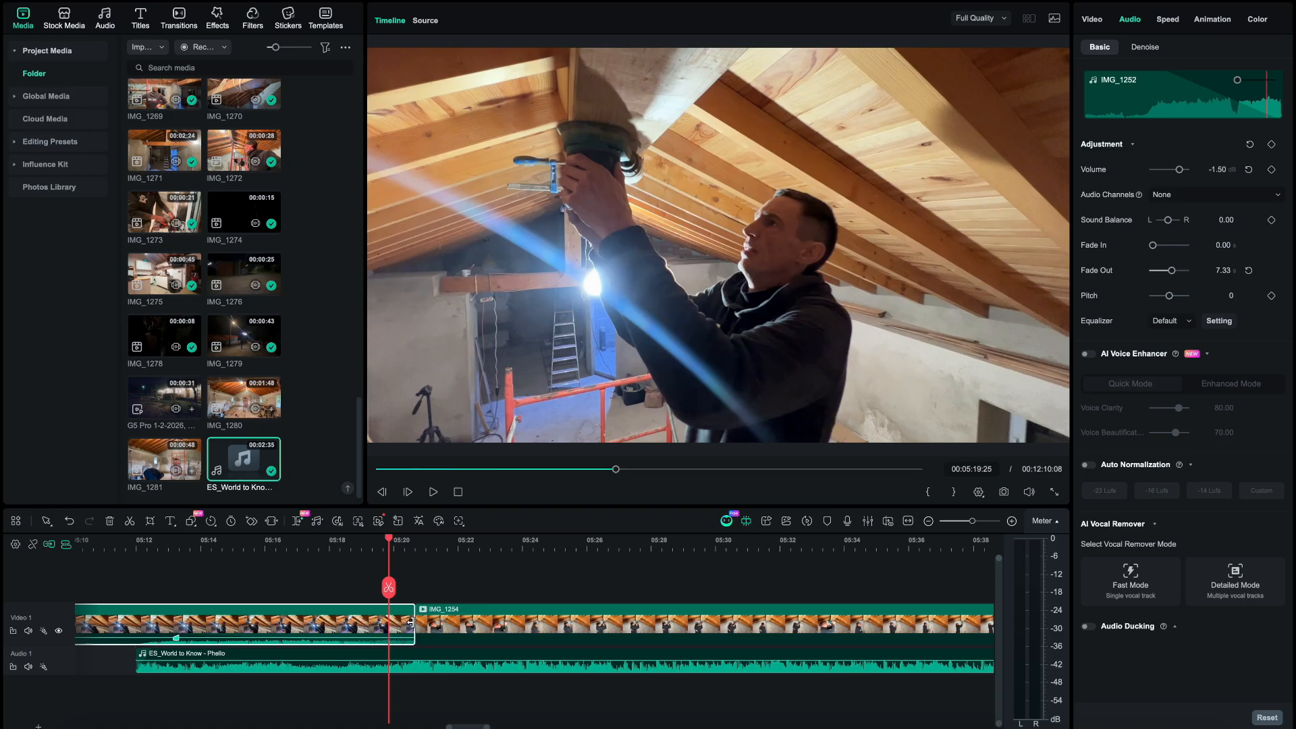
pyautogui.click(256, 547)
pyautogui.press('space')
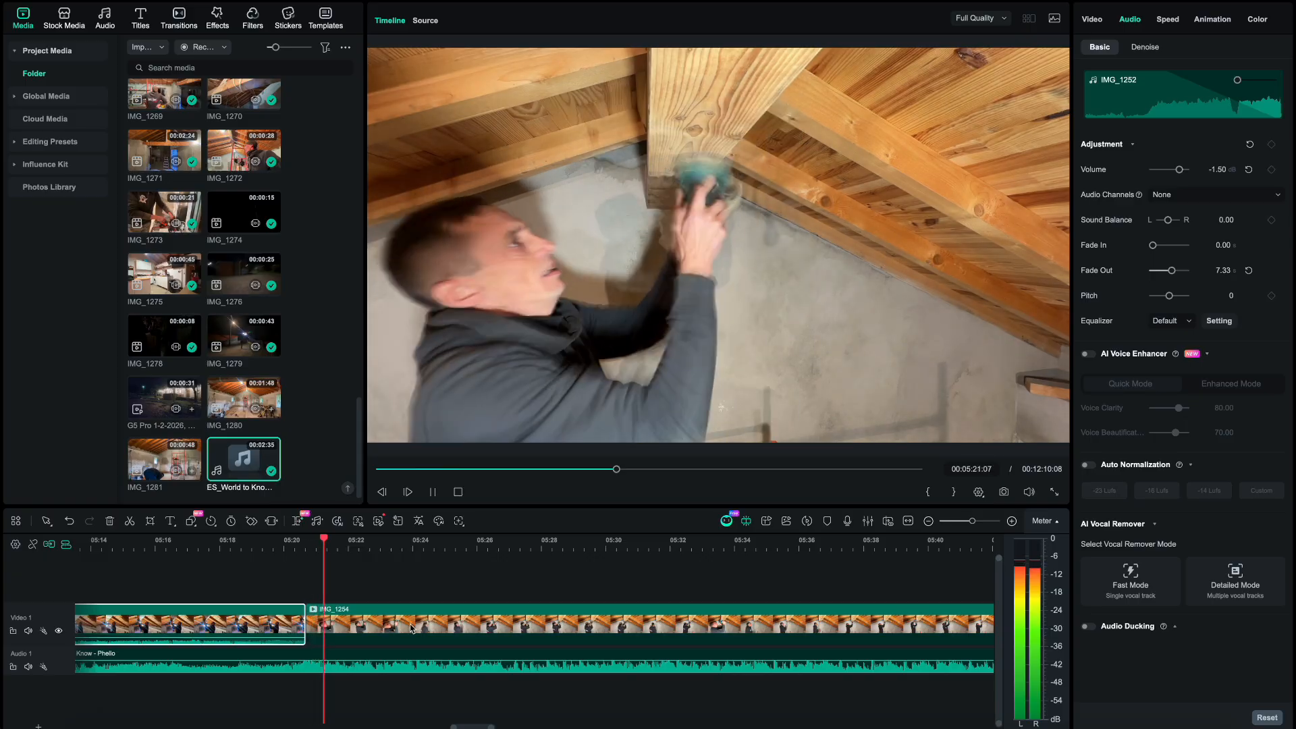
# - Play through IMG_1254 and replay its cut into IMG_1256 several times from about 00:05:42
pyautogui.scroll(-3, 411, 624)
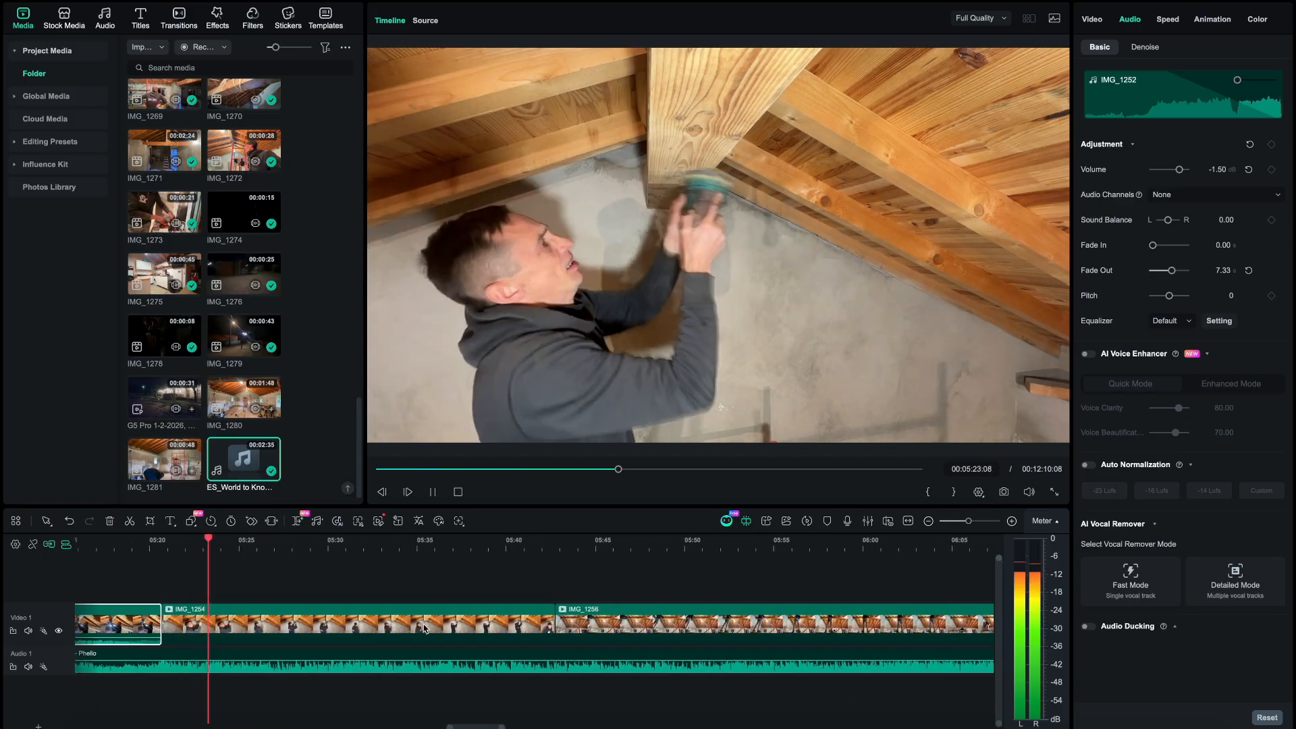
pyautogui.scroll(-2, 409, 649)
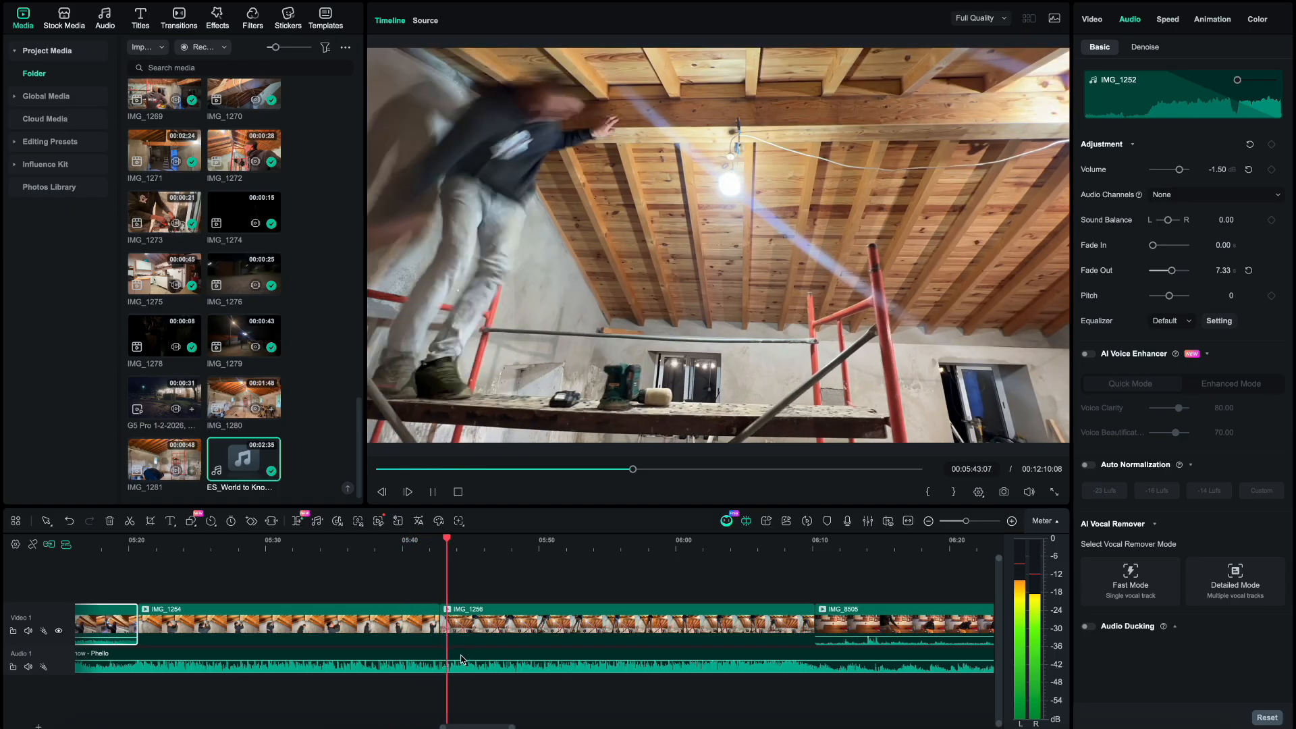
pyautogui.press('space')
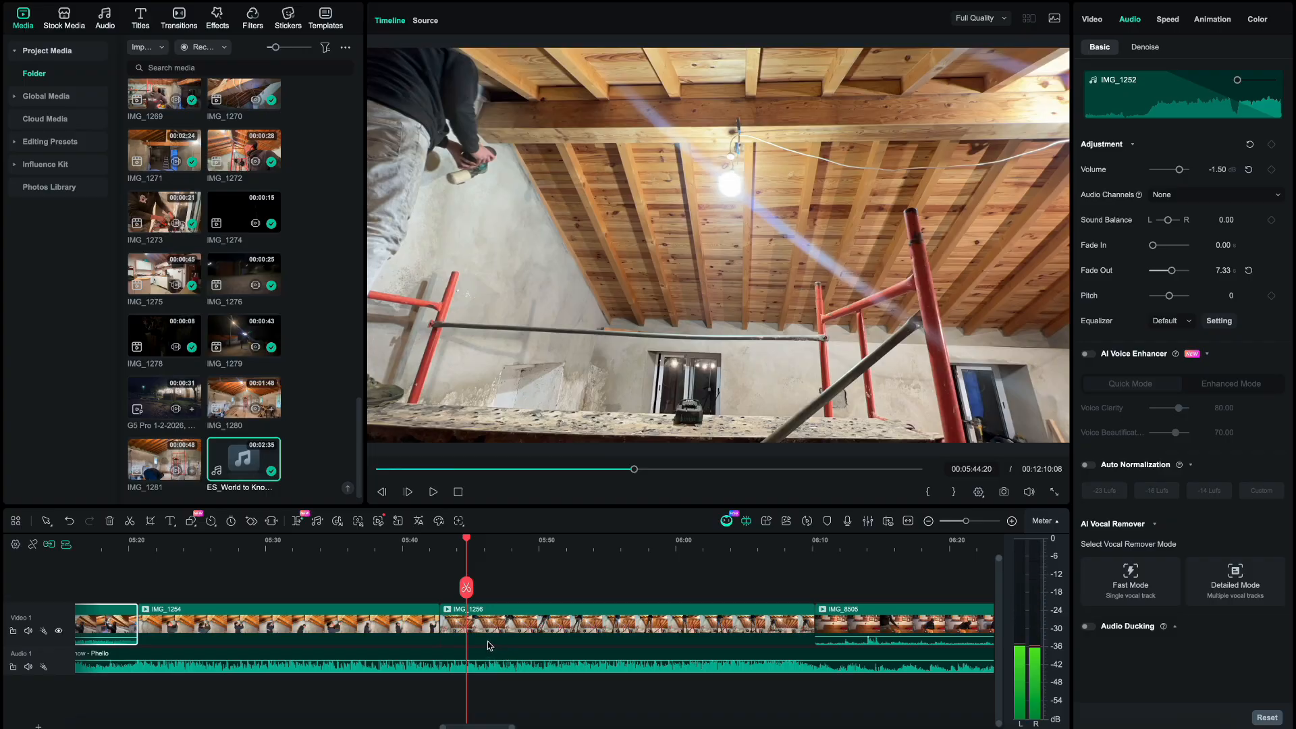
pyautogui.click(432, 549)
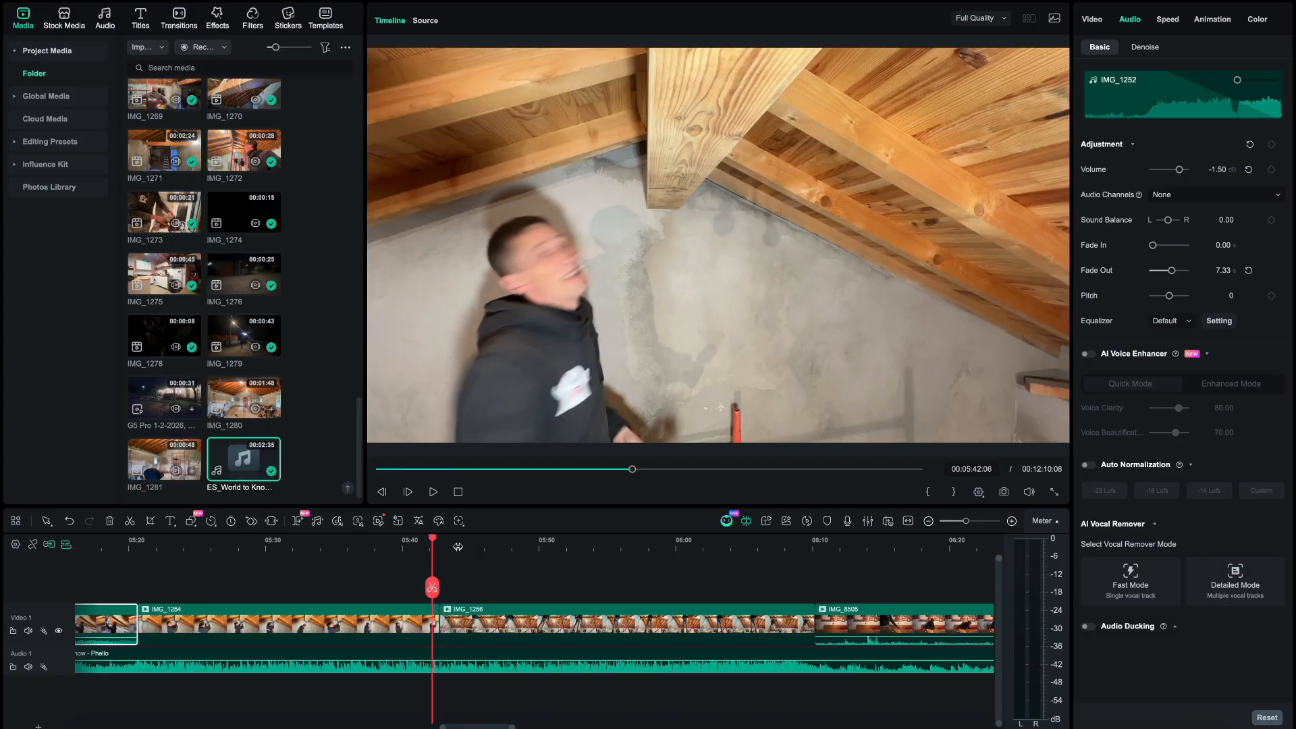
pyautogui.press('space')
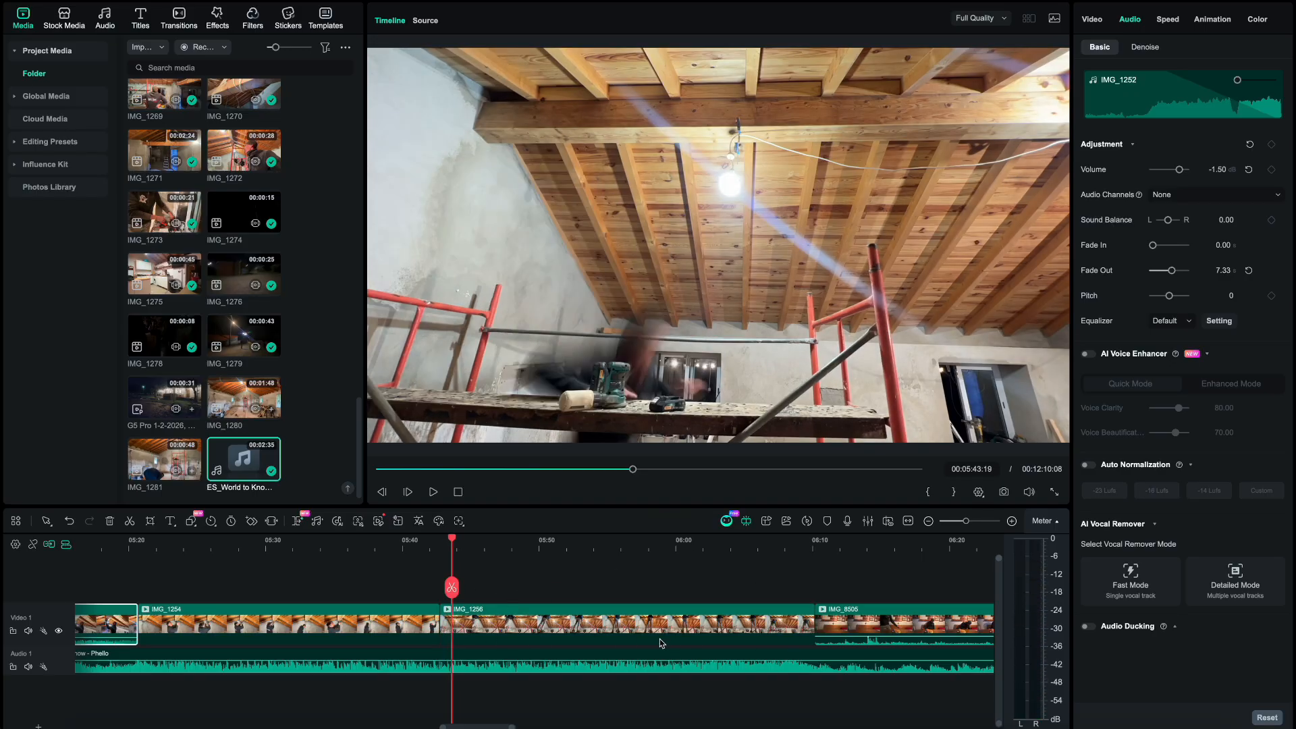
pyautogui.click(435, 549)
pyautogui.press('space')
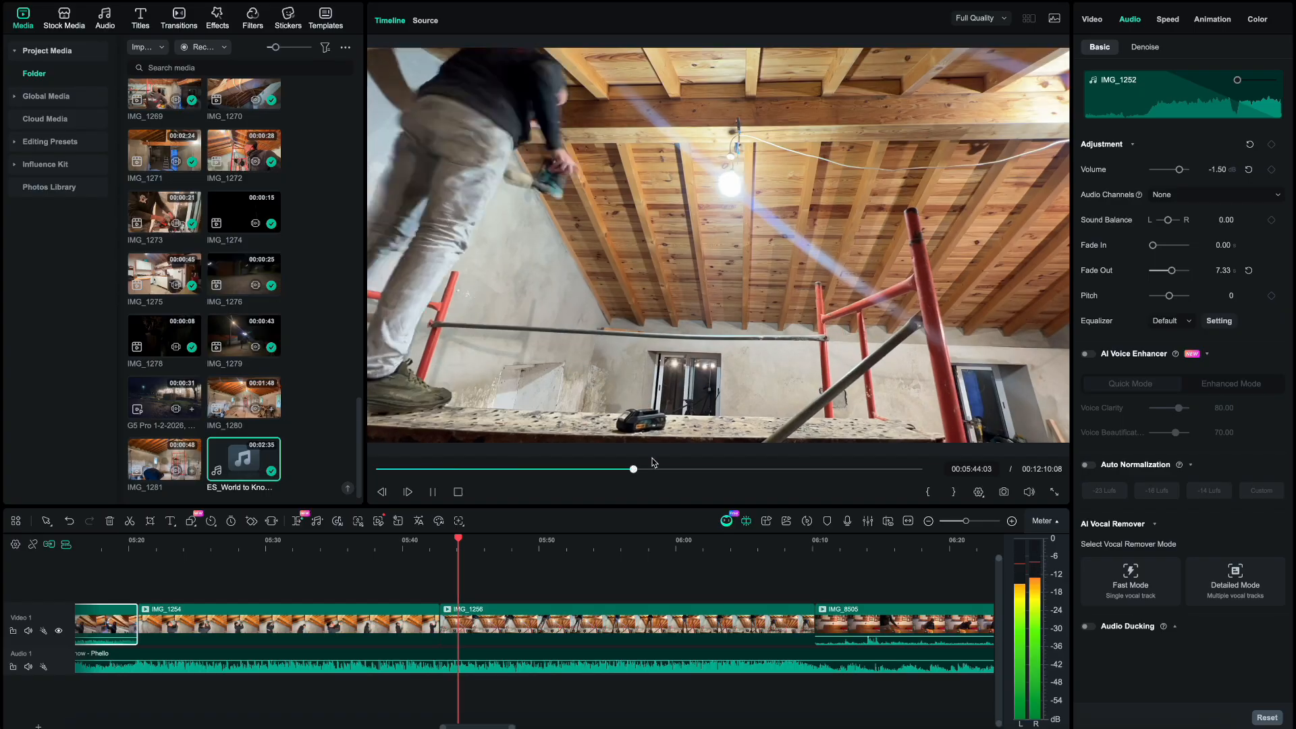
pyautogui.press('space')
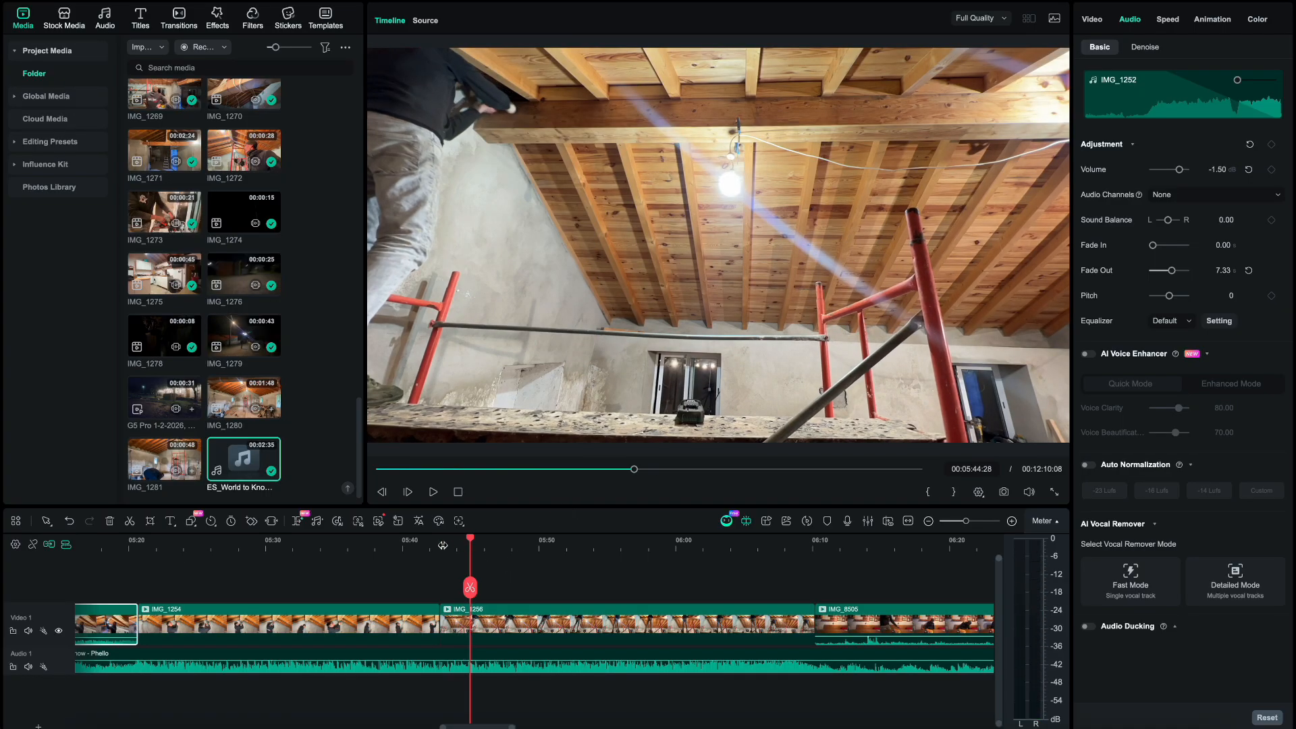
pyautogui.click(429, 545)
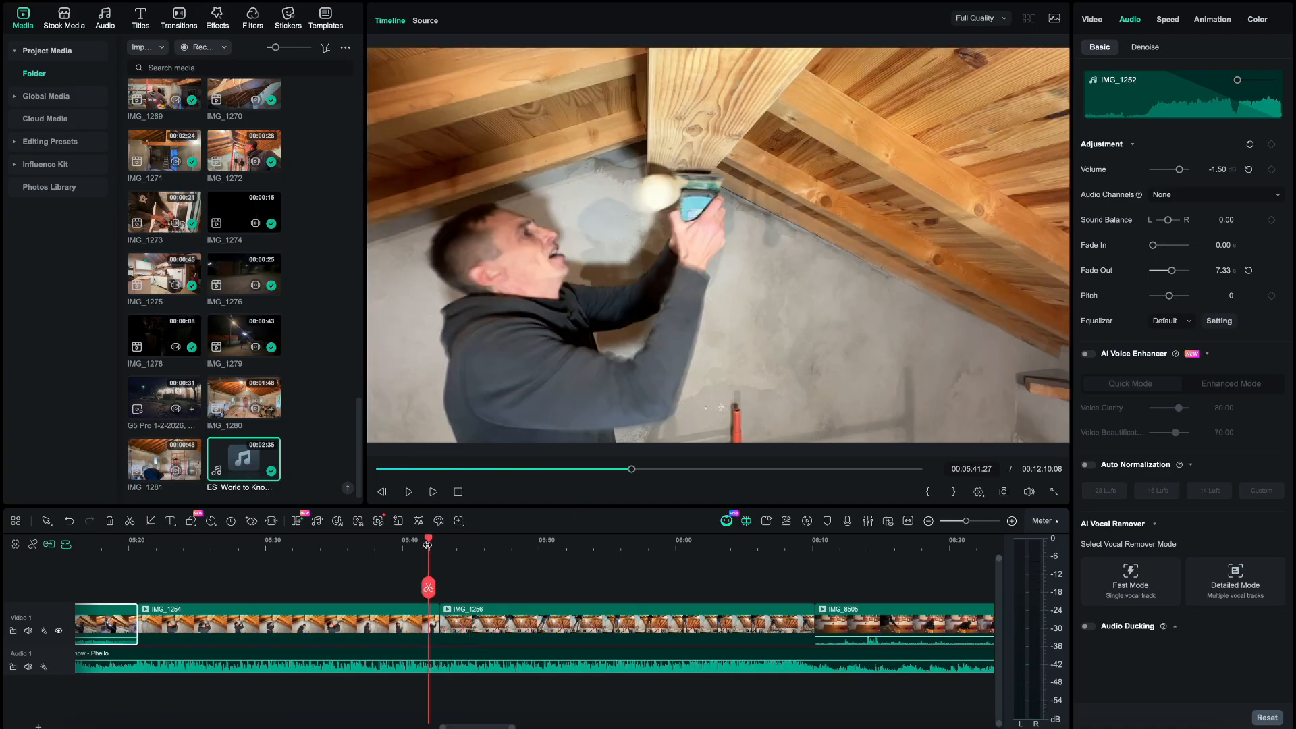
# - Trim IMG_1256's start to 00:05:43:20 for a clip duration of 00:00:26:24, closing the gap, and replay the cut from IMG_1254
pyautogui.press('space')
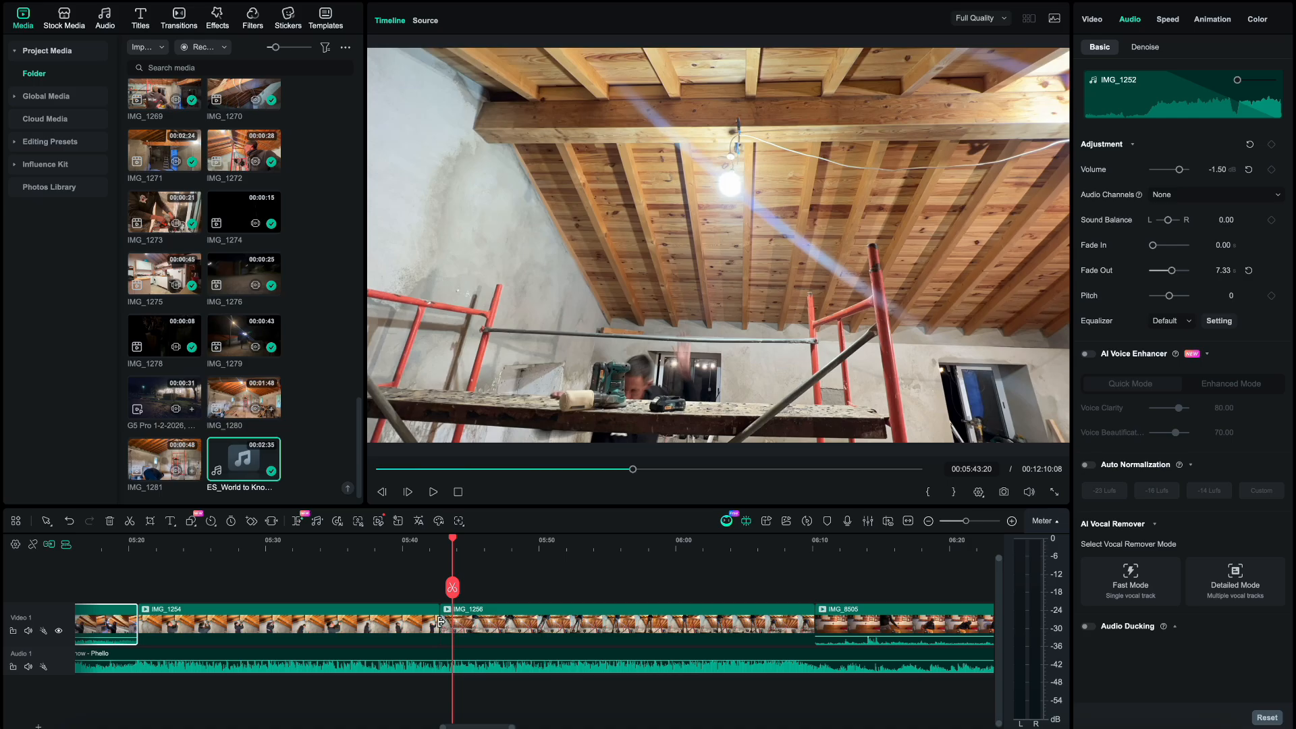
pyautogui.moveTo(440, 621); pyautogui.dragTo(450, 627)
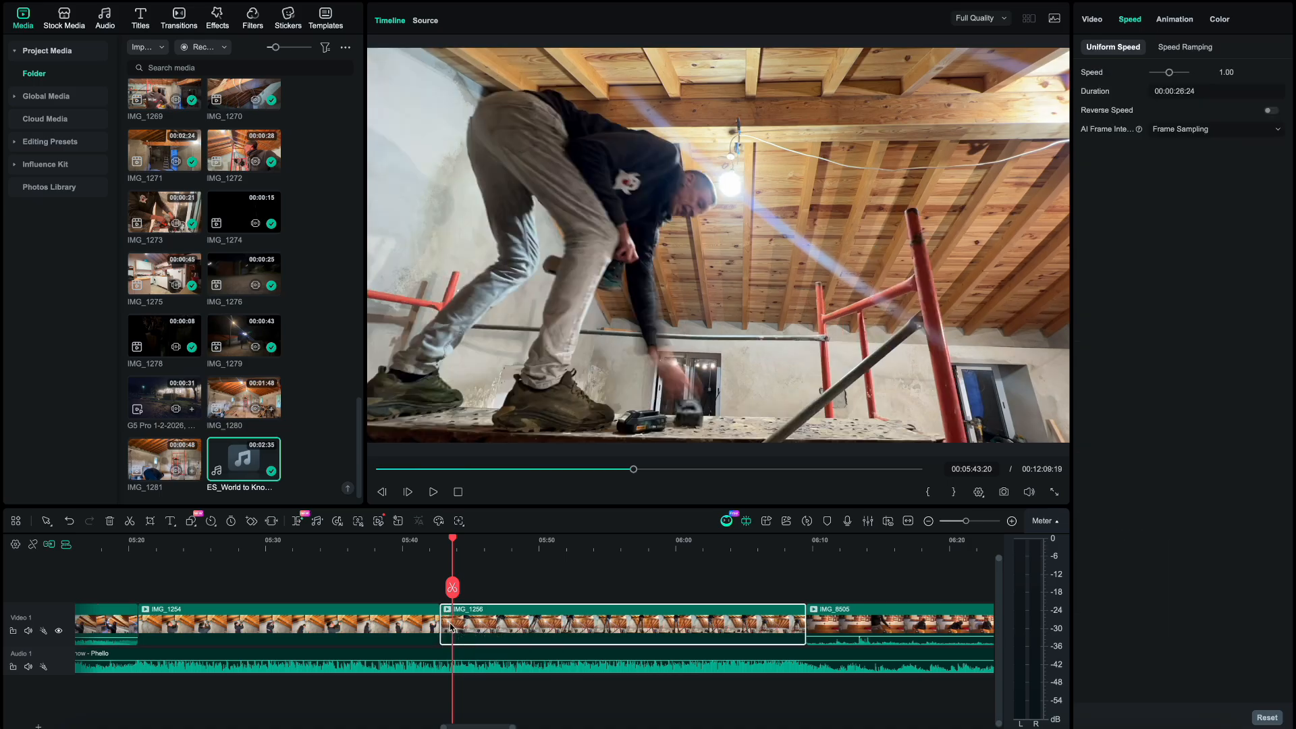
pyautogui.click(409, 542)
pyautogui.press('space')
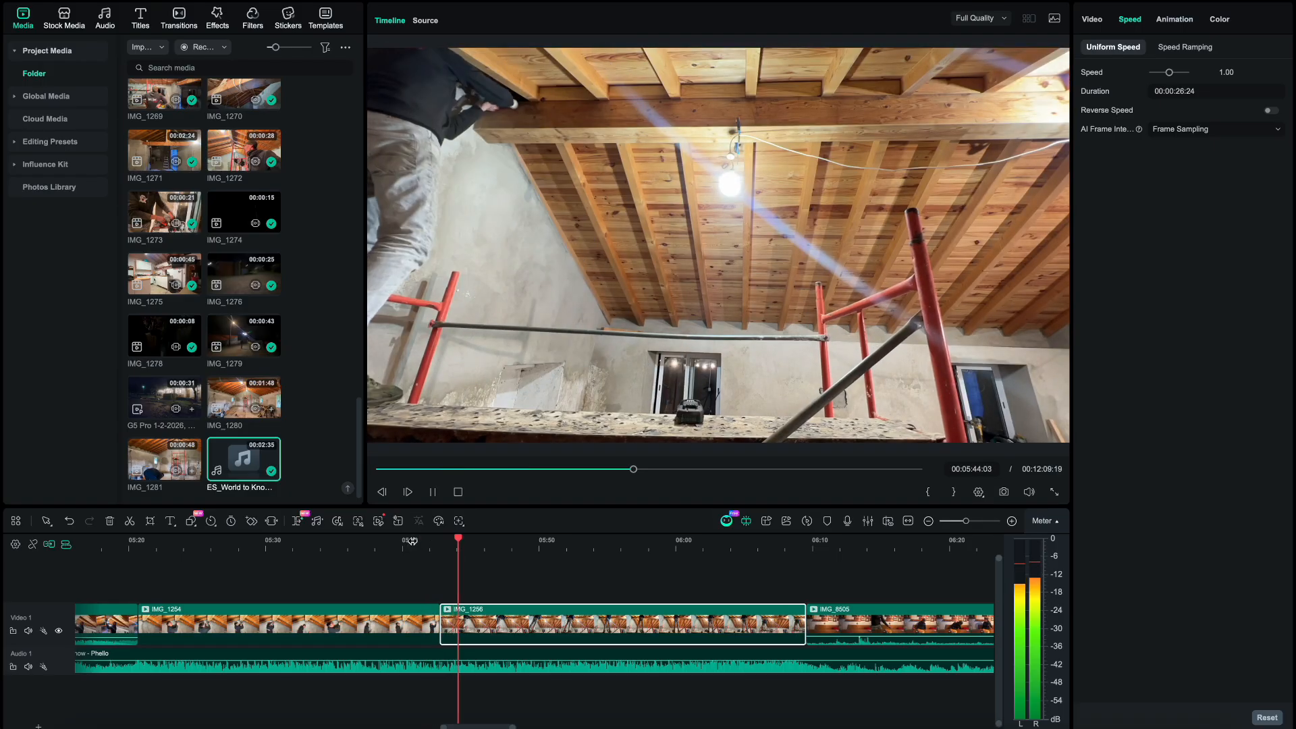
pyautogui.press('space')
# - Trim IMG_1256's start further to 00:05:43:02, giving a duration of 00:00:26:14, and replay the cut from 00:05:41:24
pyautogui.click(442, 538)
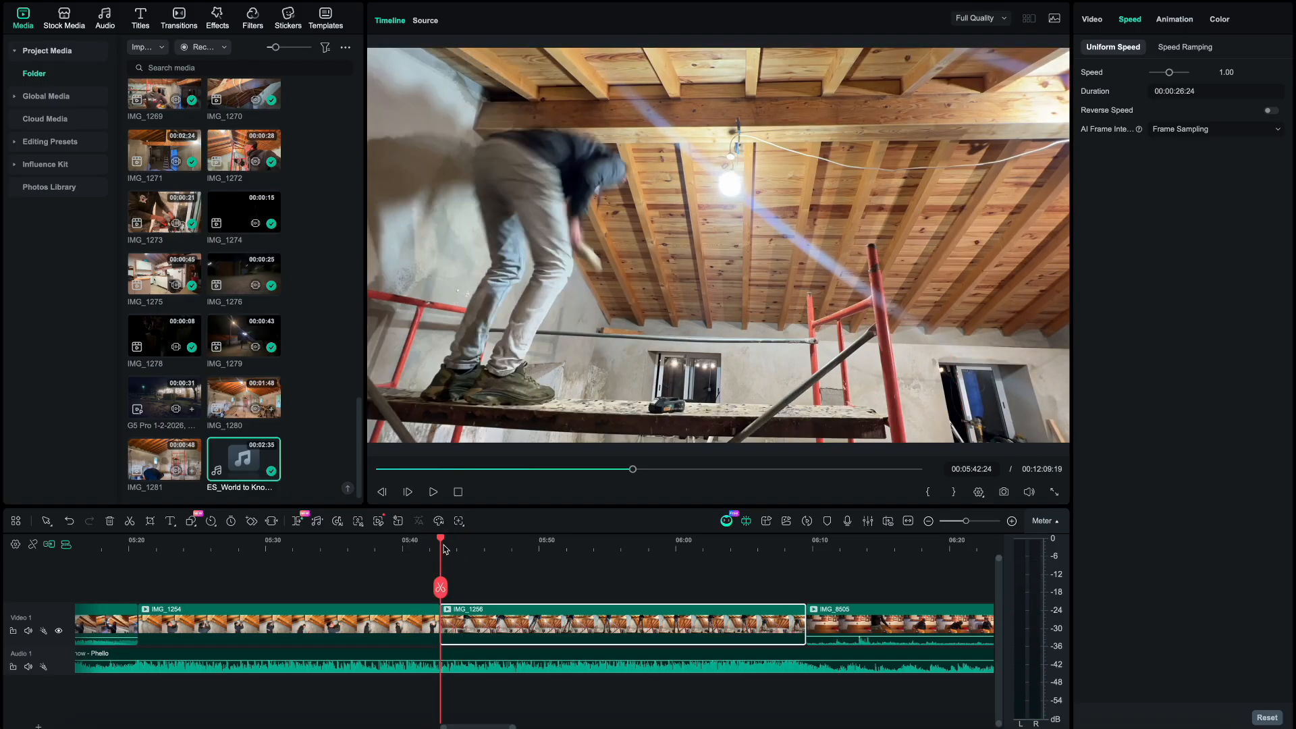
pyautogui.scroll(3, 449, 574)
pyautogui.press('space')
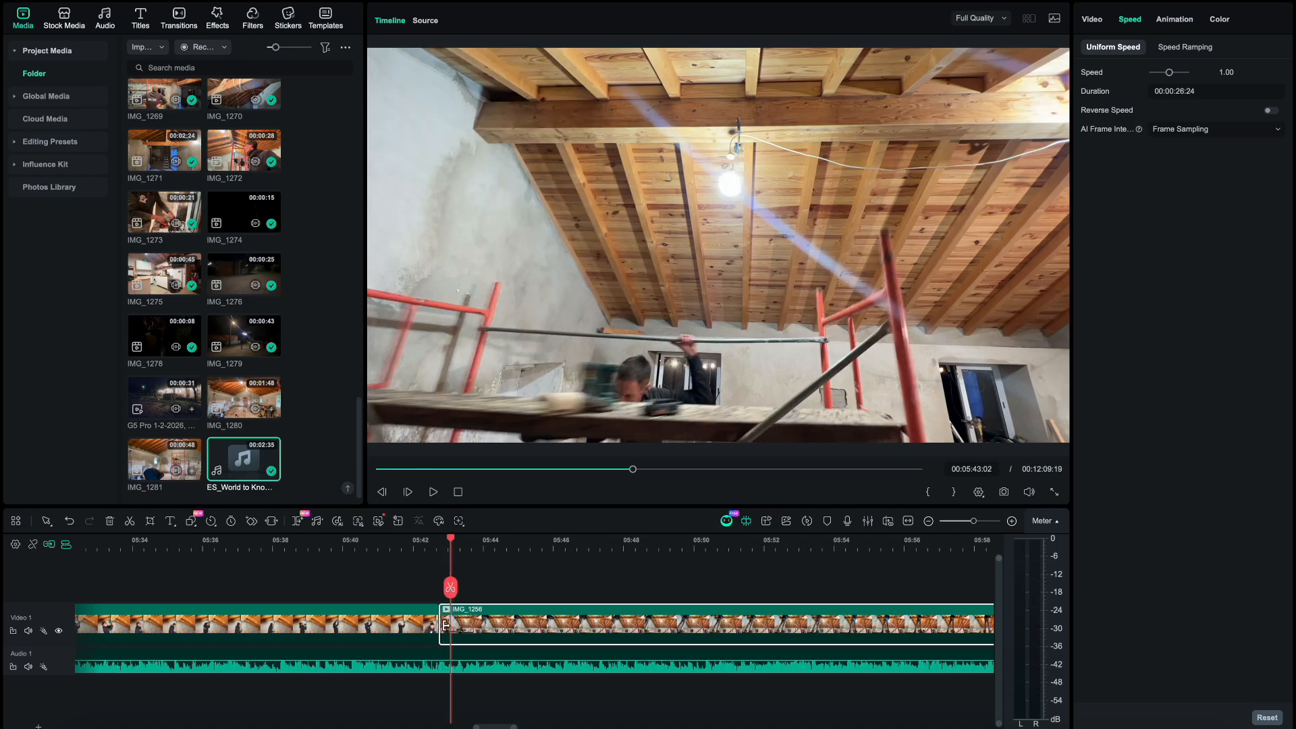
pyautogui.moveTo(445, 624); pyautogui.dragTo(451, 631)
pyautogui.click(405, 547)
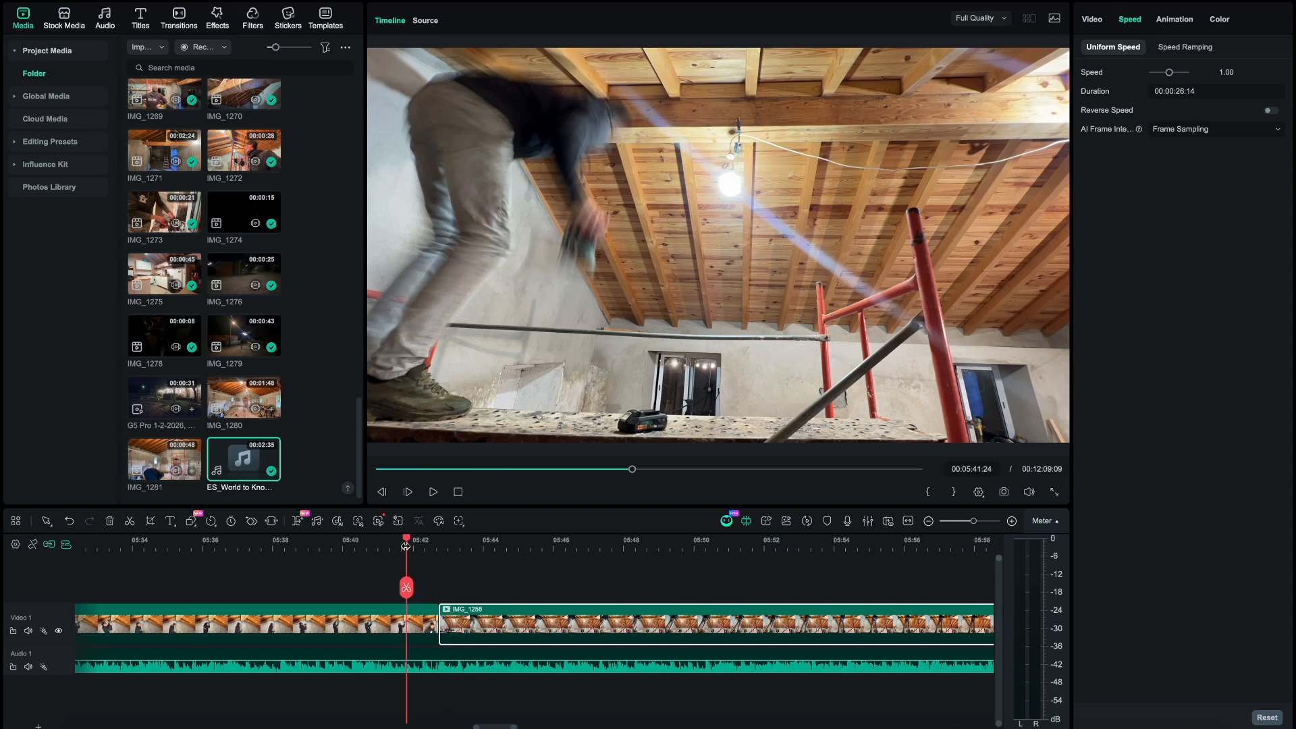
pyautogui.press('space')
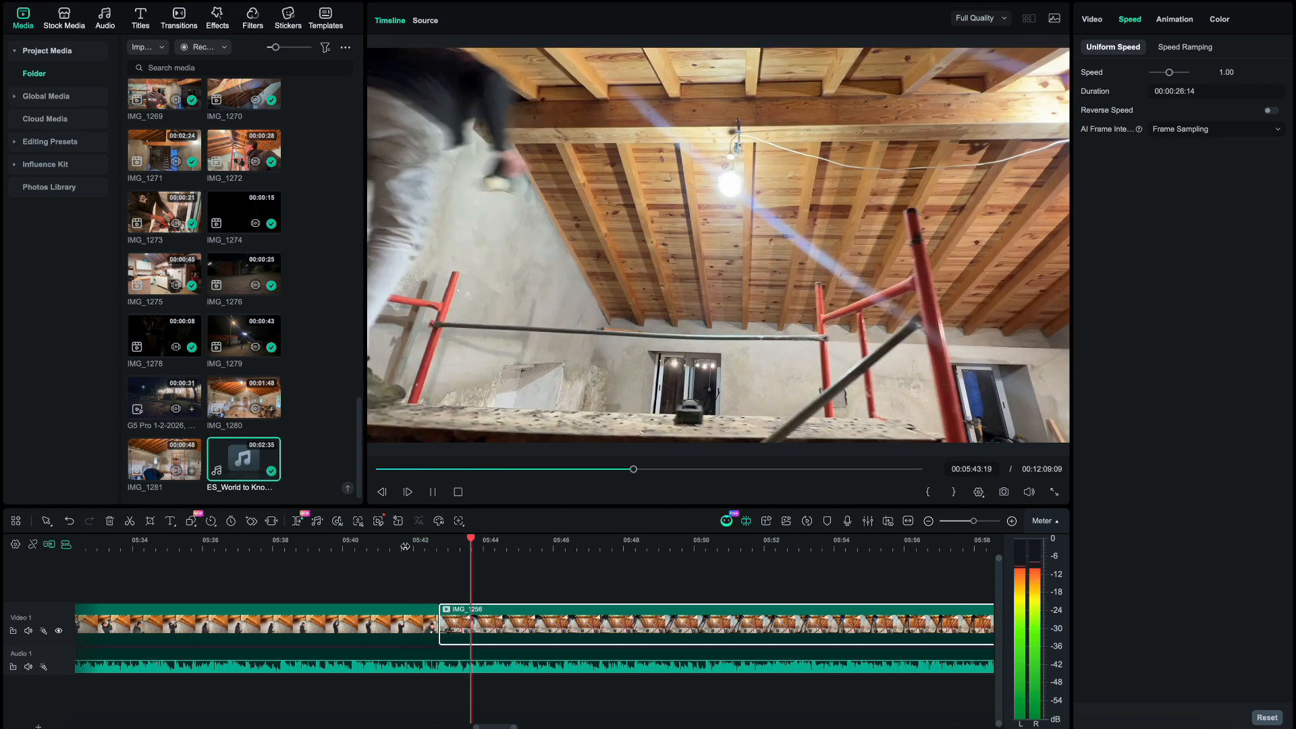
# - Play on through IMG_1256 and replay its transition into the following clip from 00:06:07:26
pyautogui.press('super+minus')
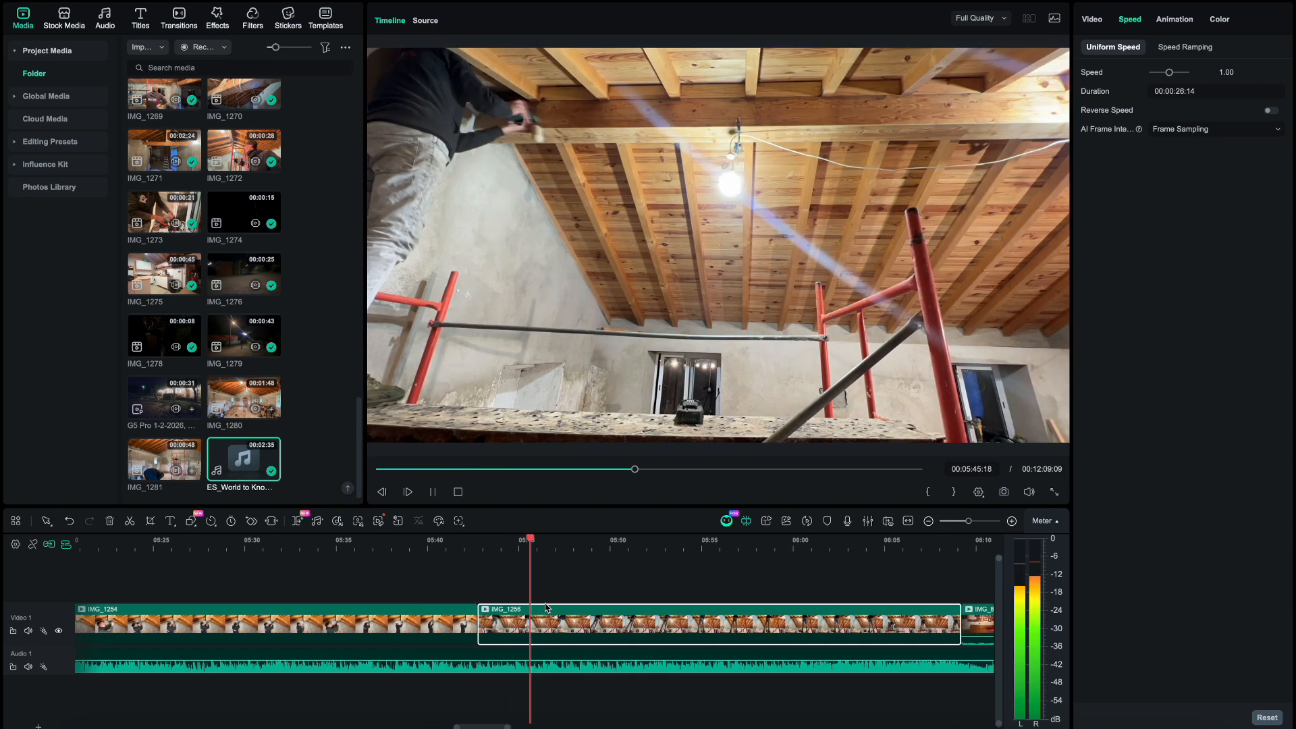
pyautogui.press('super+minus')
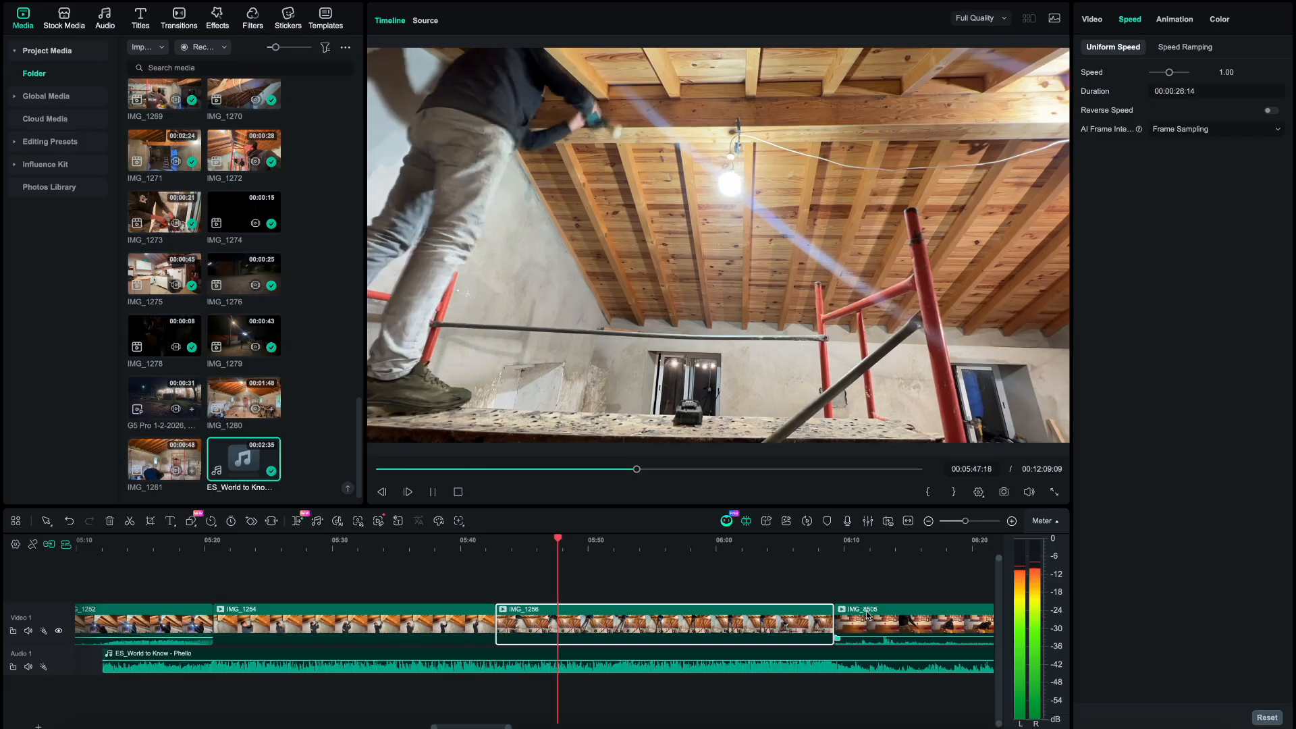
pyautogui.hscroll(3, 675, 635)
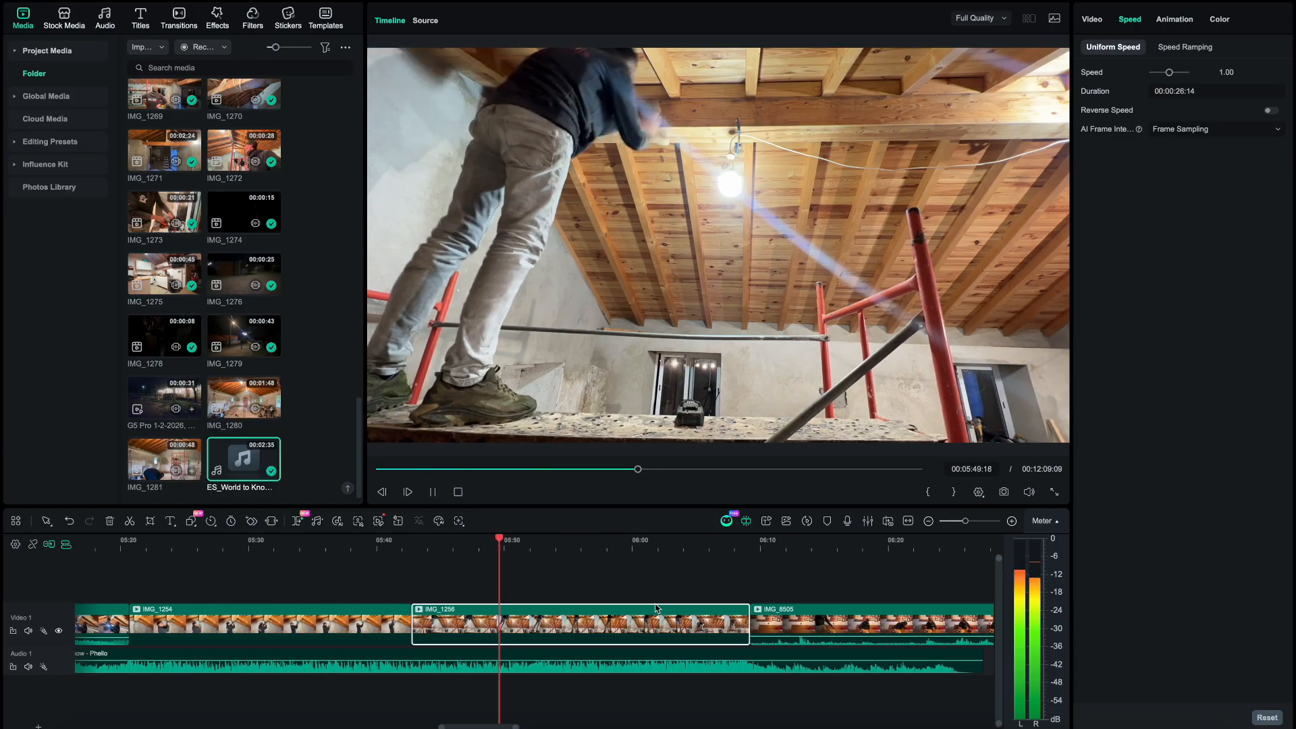
pyautogui.click(679, 558)
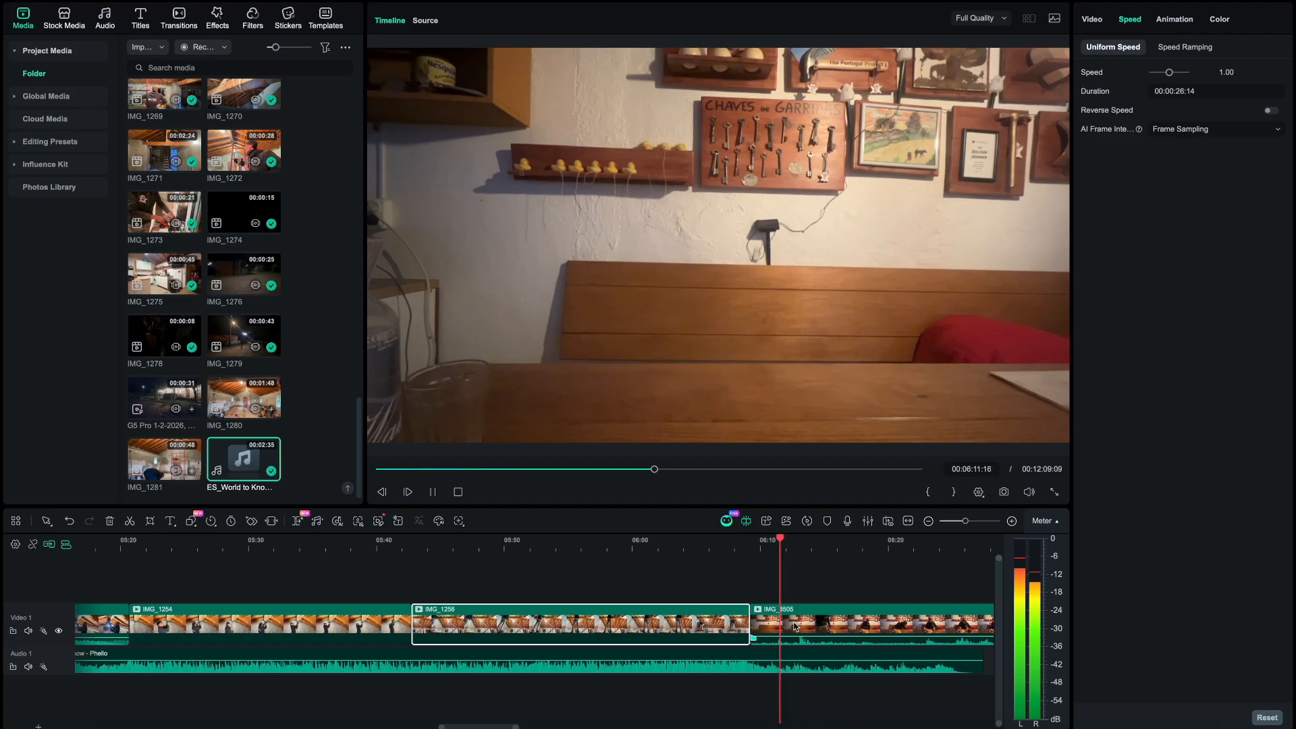
pyautogui.press('space')
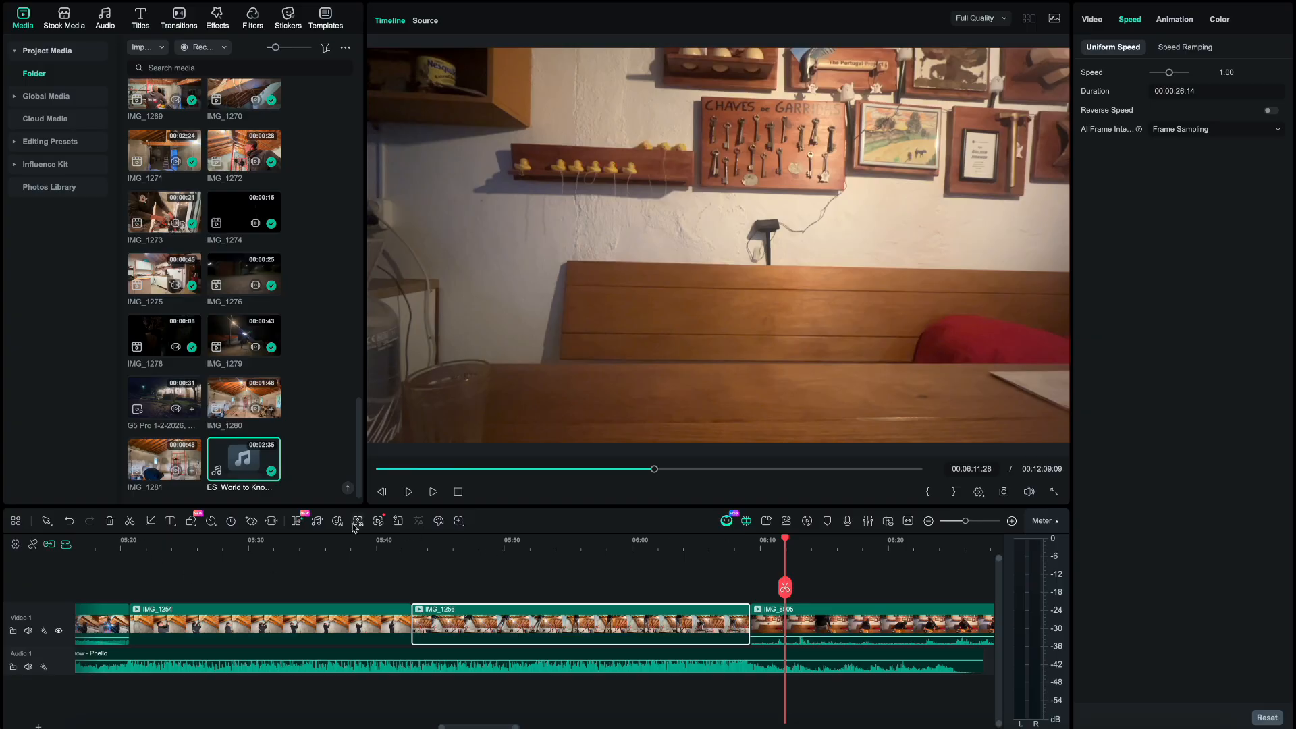
pyautogui.click(732, 542)
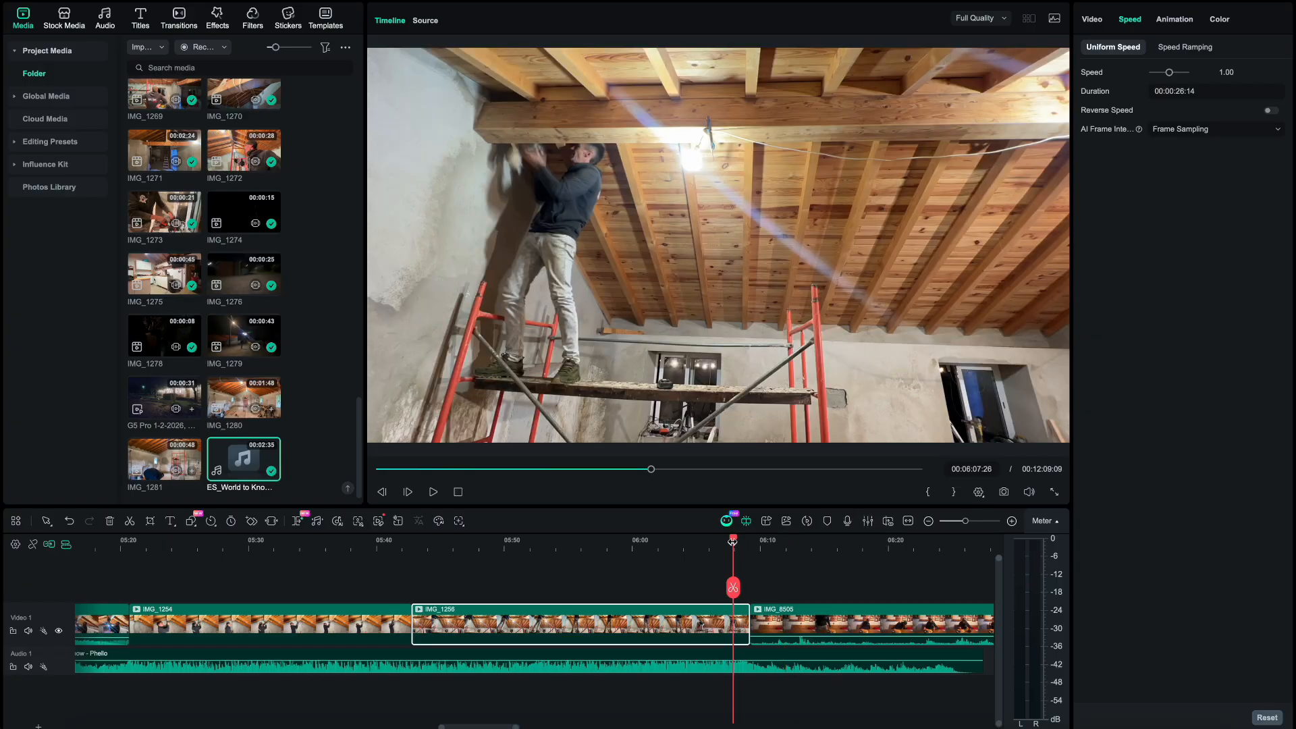
pyautogui.press('space')
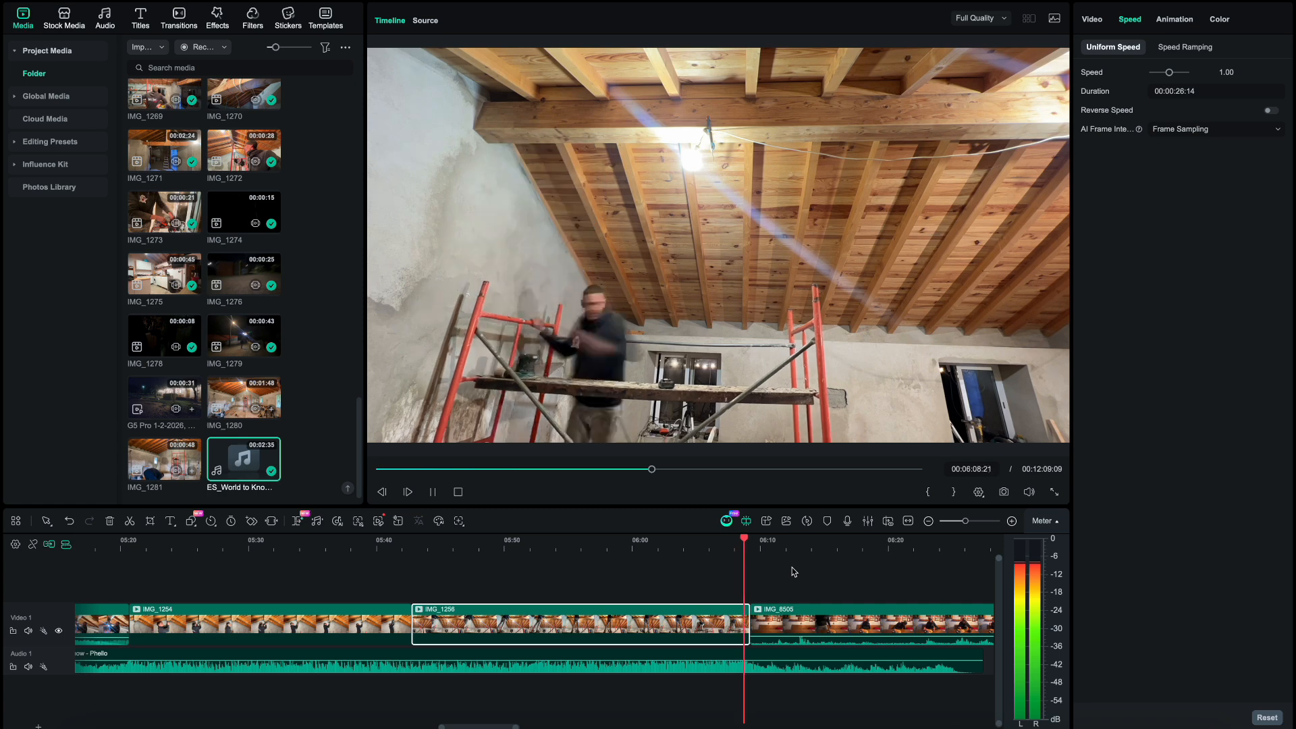
pyautogui.press('space')
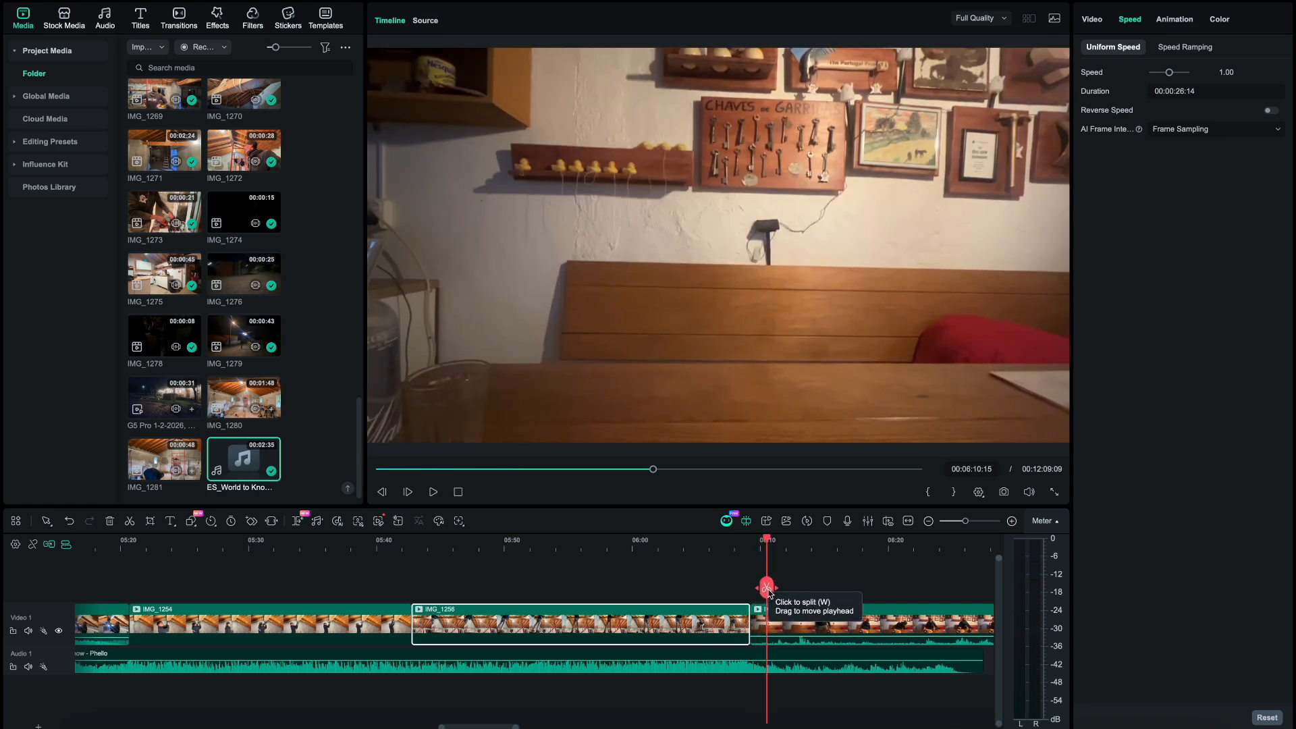
# - Replay the transition from IMG_1252 into IMG_1254 from 00:05:19:06 and open IMG_1254's clip options
pyautogui.hscroll(-5, 376, 639)
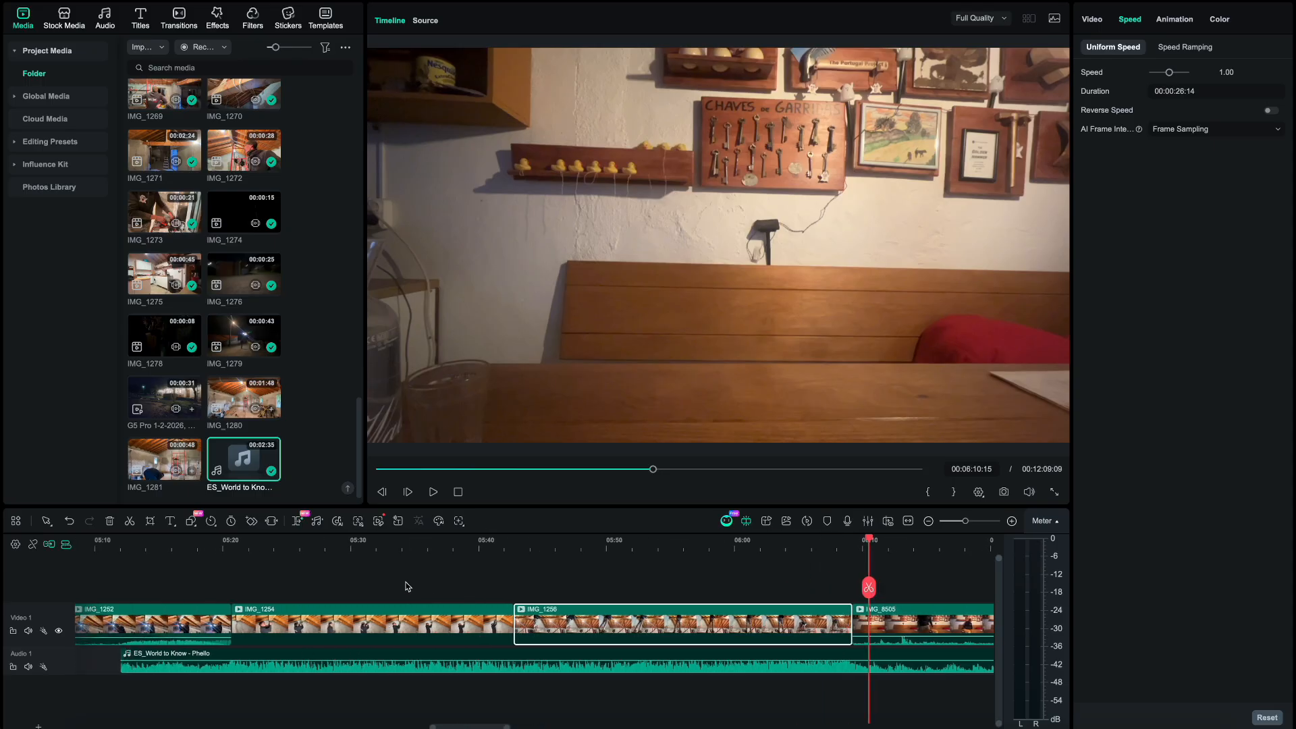
pyautogui.click(211, 547)
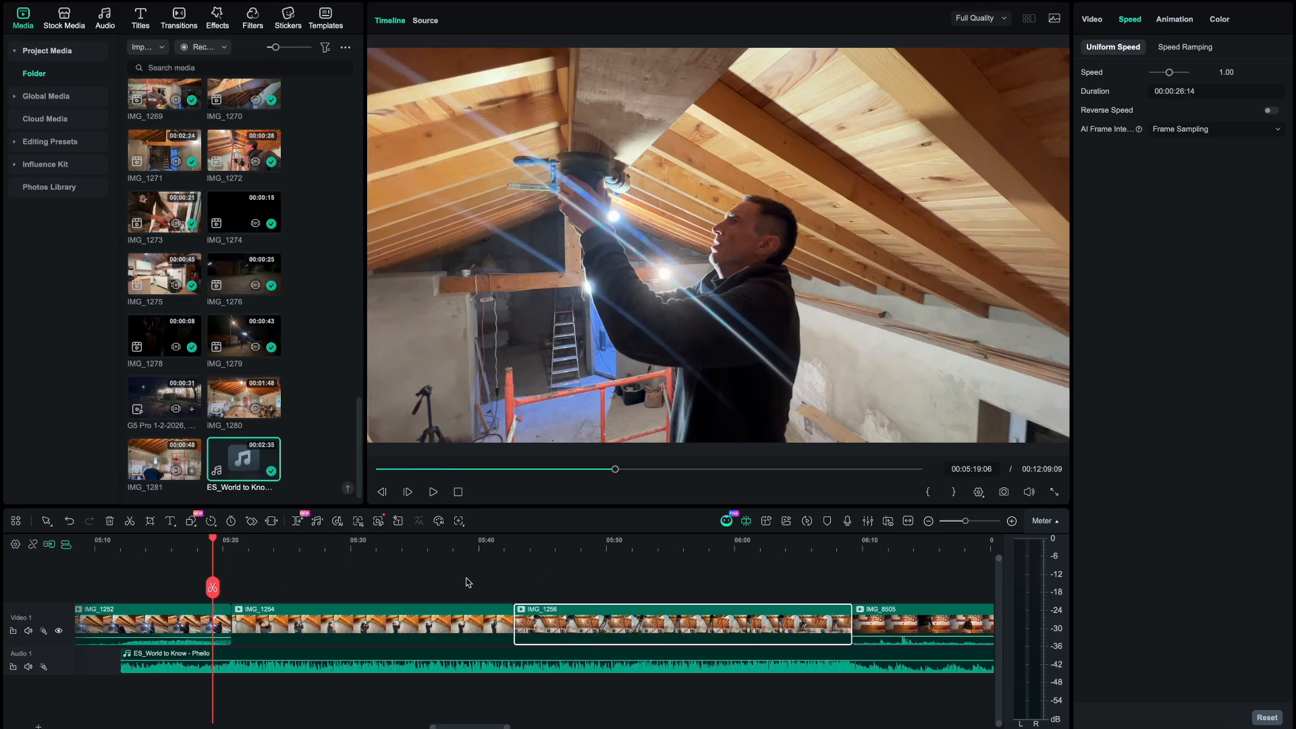
pyautogui.press('space')
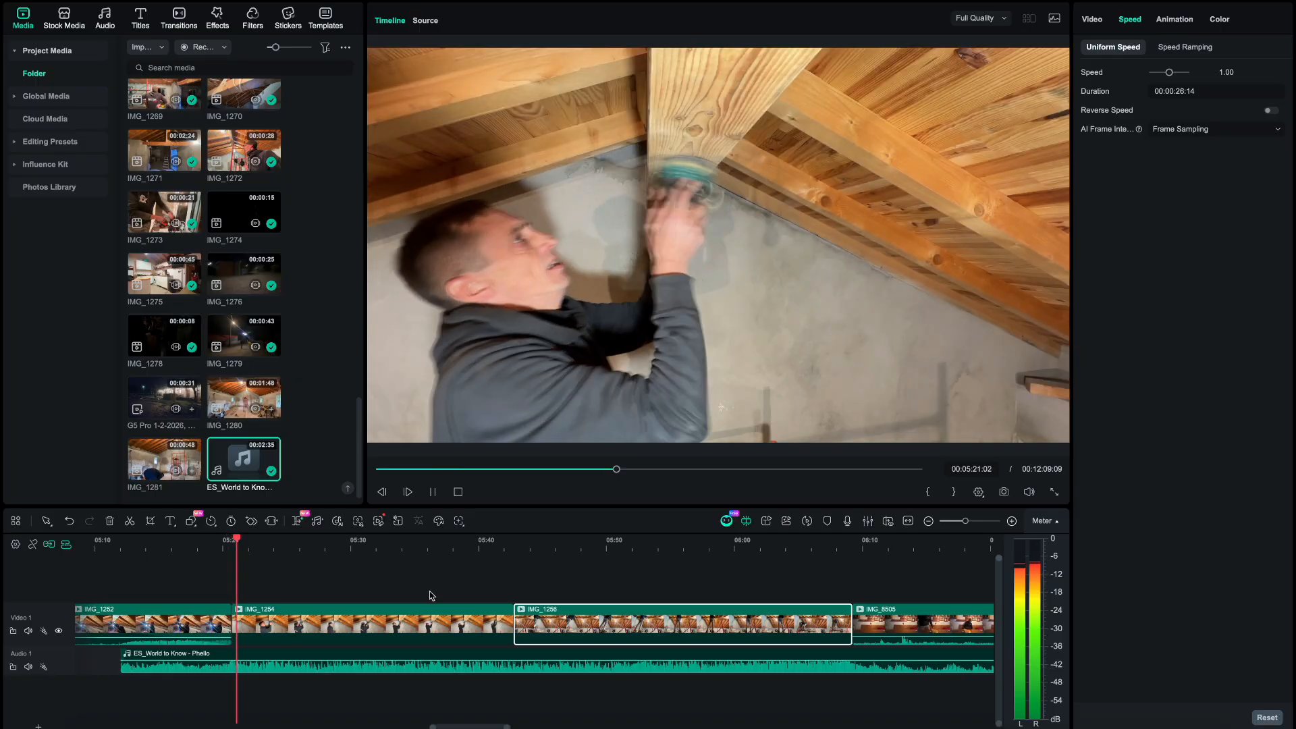
pyautogui.click(429, 611)
pyautogui.rightClick(429, 611)
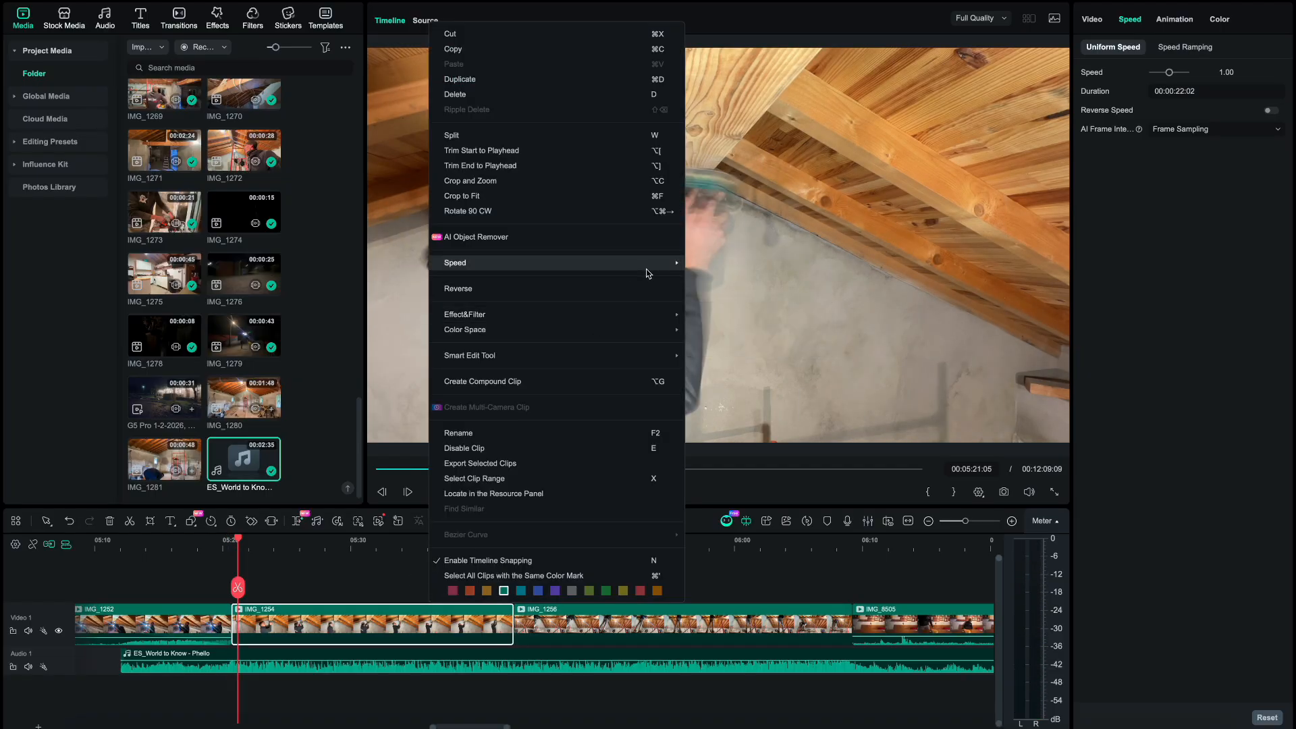
# - Speed up clip IMG_1254 to 1.52x using its uniform speed control on the timeline
pyautogui.moveTo(675, 267)
pyautogui.click(734, 263)
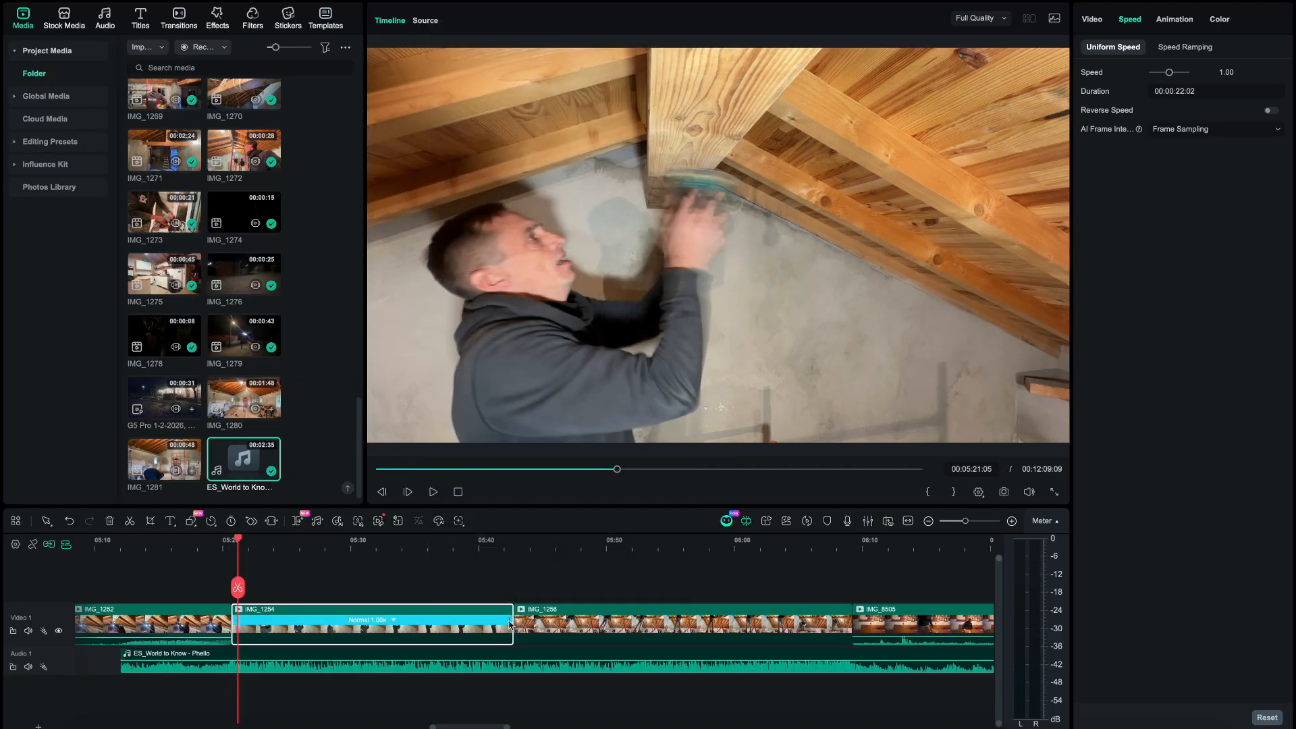
pyautogui.moveTo(510, 620); pyautogui.dragTo(416, 622)
# - Speed up clip IMG_1256 to 1.59x with uniform speed and play back its ending
pyautogui.rightClick(555, 628)
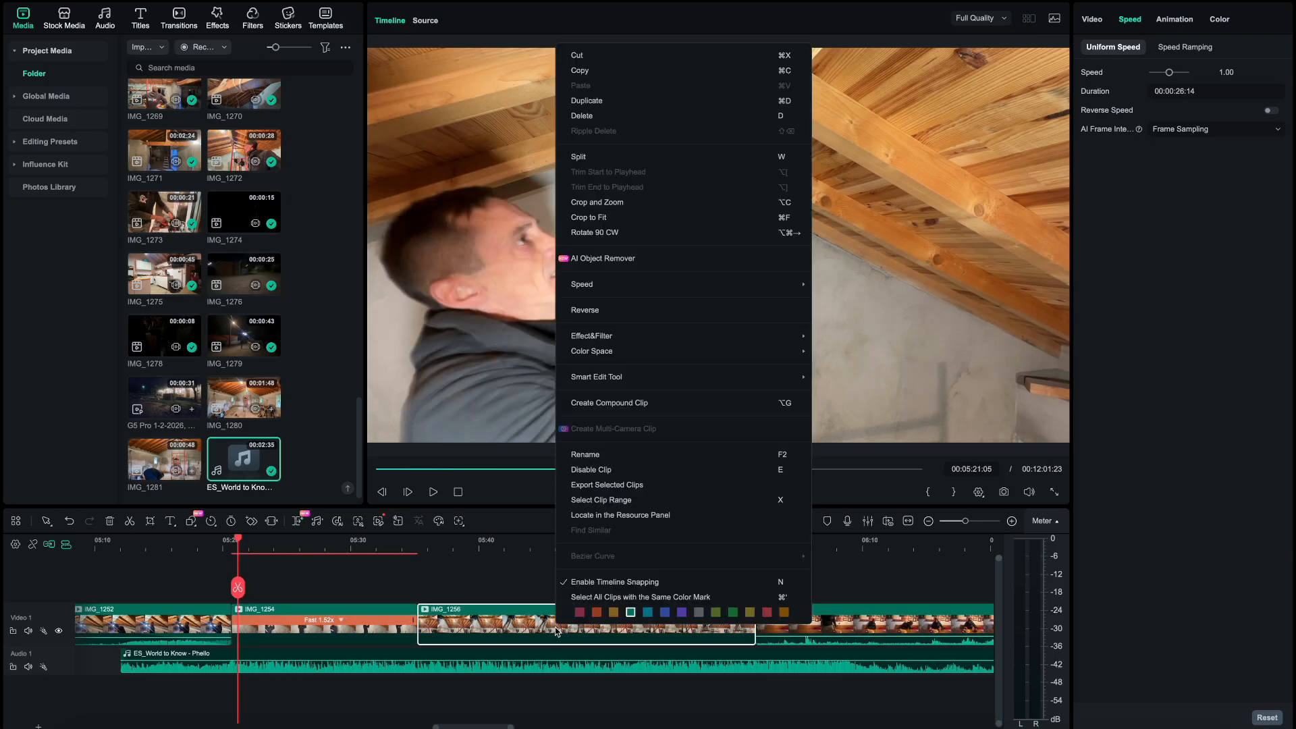
pyautogui.moveTo(782, 286)
pyautogui.click(883, 287)
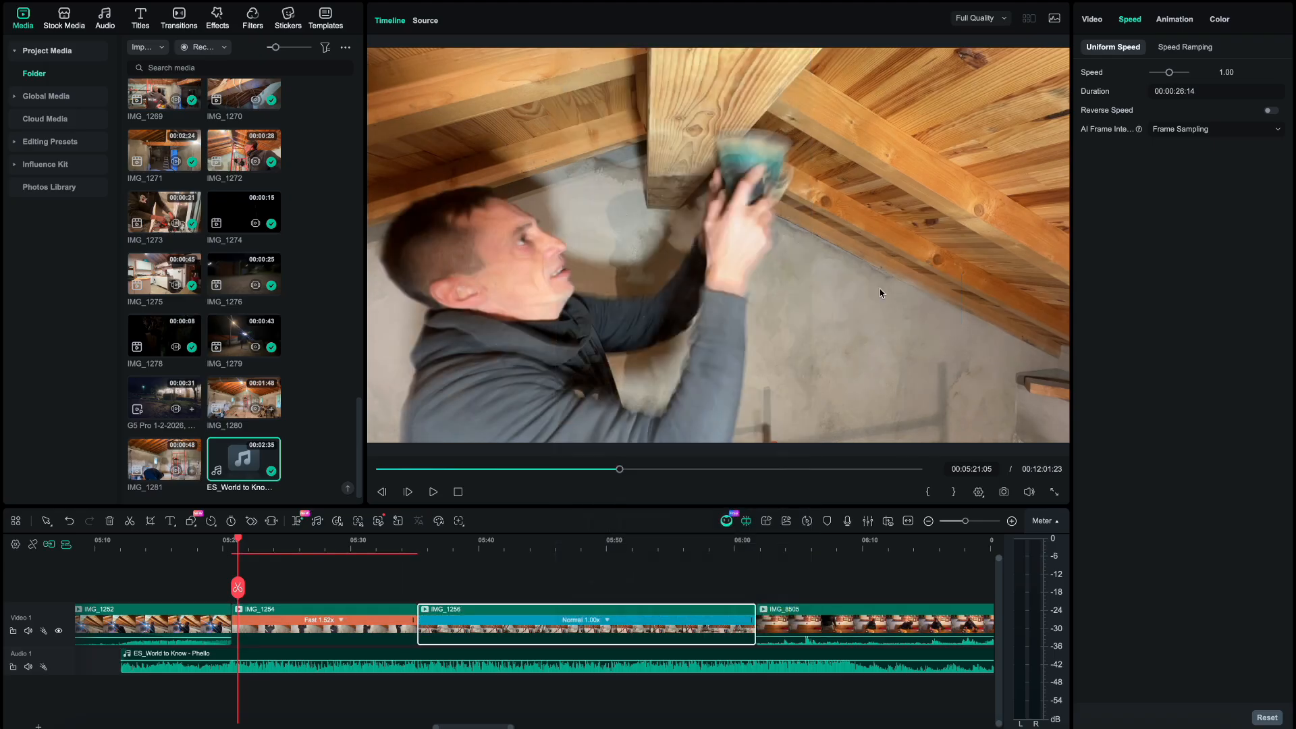
pyautogui.moveTo(751, 620); pyautogui.dragTo(626, 620)
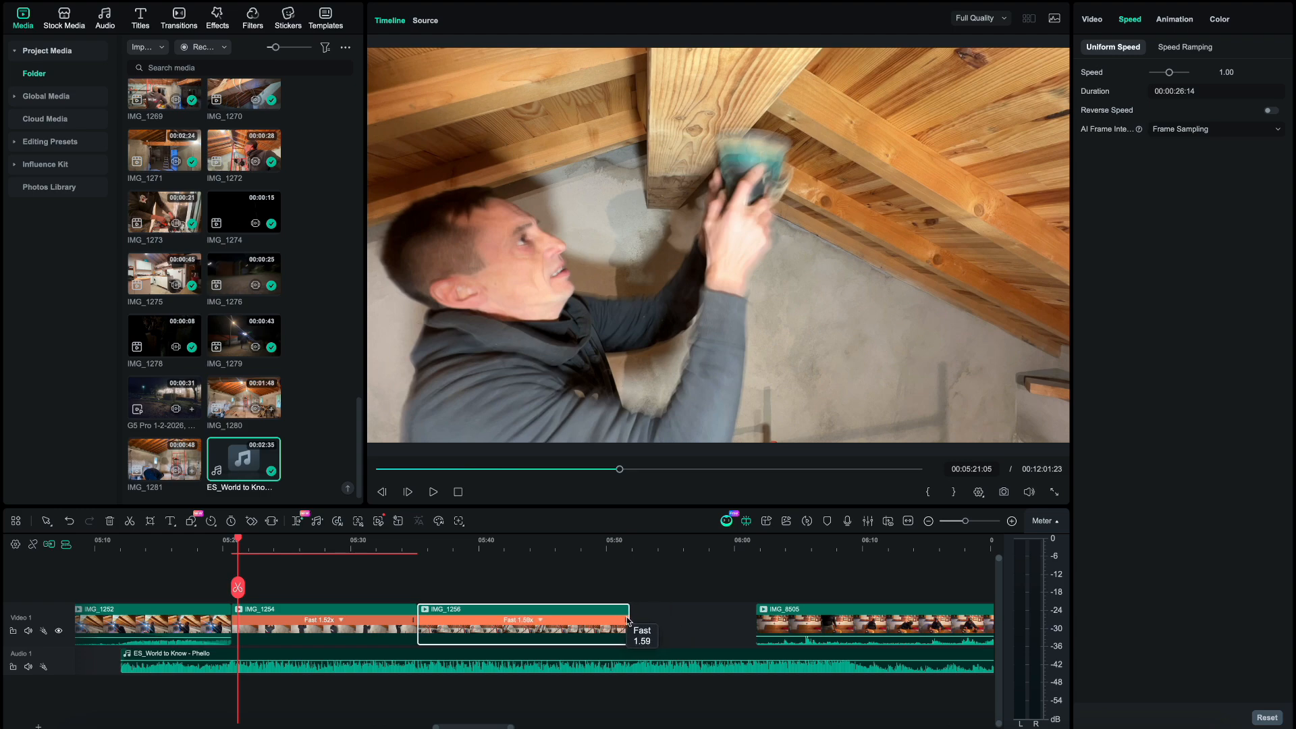
pyautogui.moveTo(625, 616); pyautogui.dragTo(626, 617)
pyautogui.click(575, 542)
pyautogui.press('space')
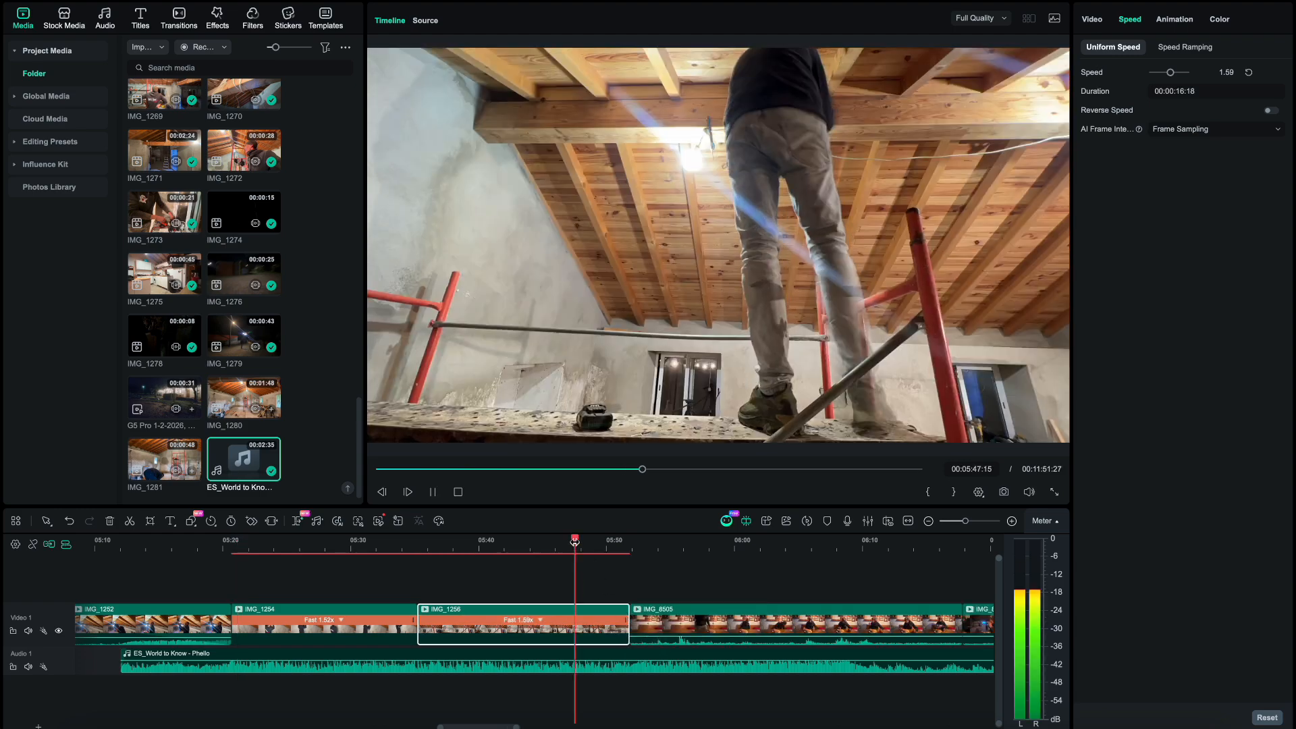
# - Adjust the speed of clip IMG_1256 to 1.48x and play back the transition into IMG_8505
pyautogui.press('super+equal')
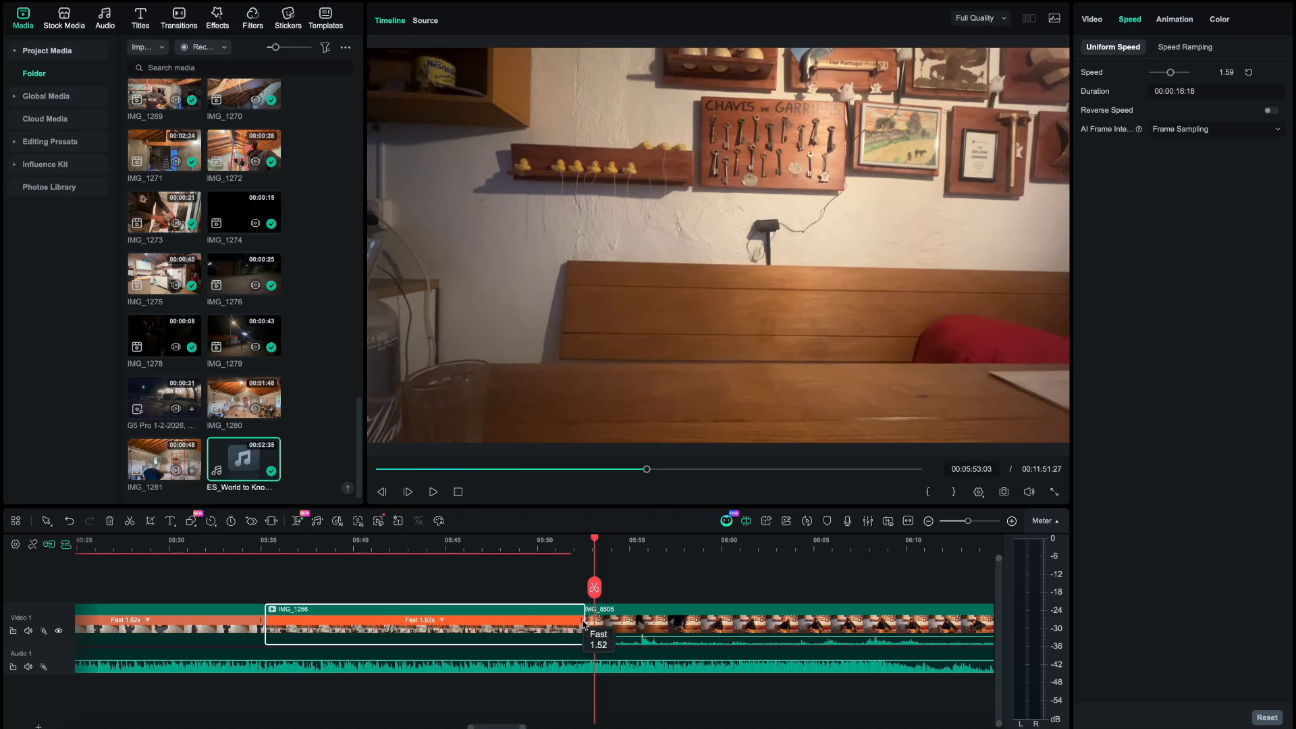
pyautogui.moveTo(592, 624); pyautogui.dragTo(590, 620)
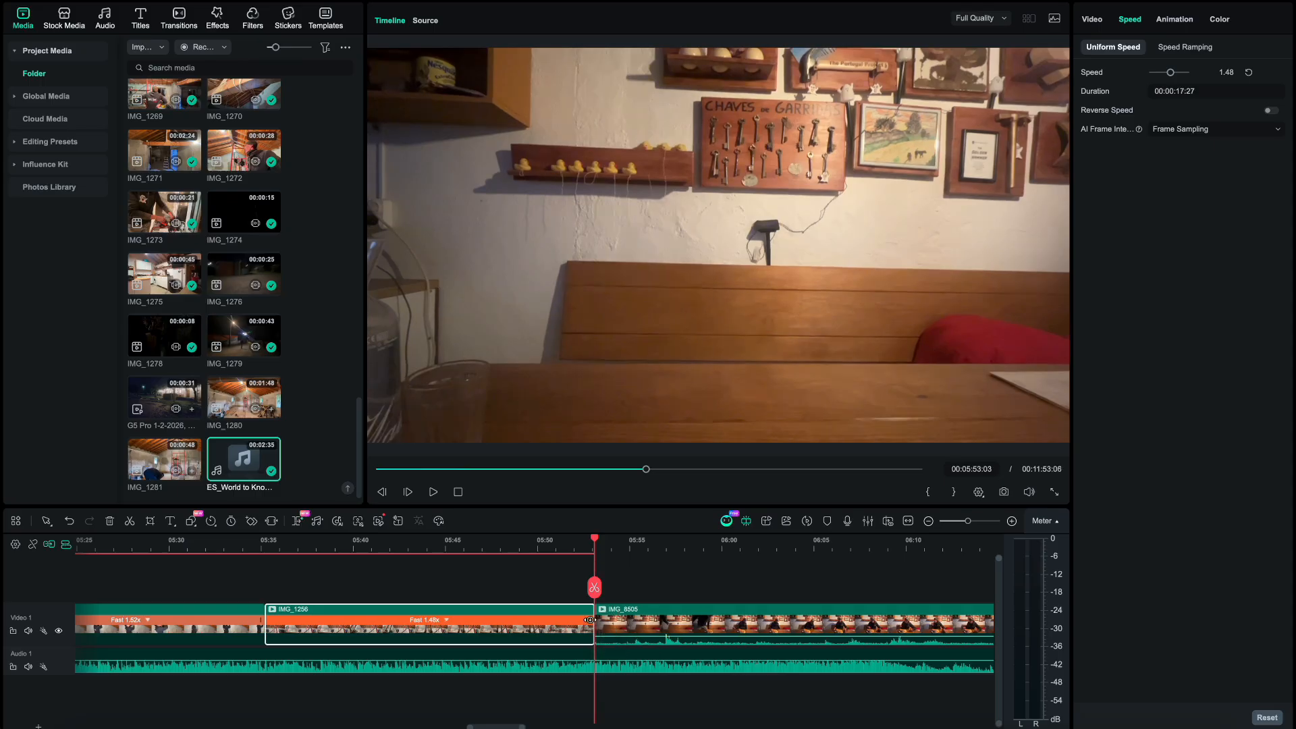
pyautogui.click(527, 562)
pyautogui.press('space')
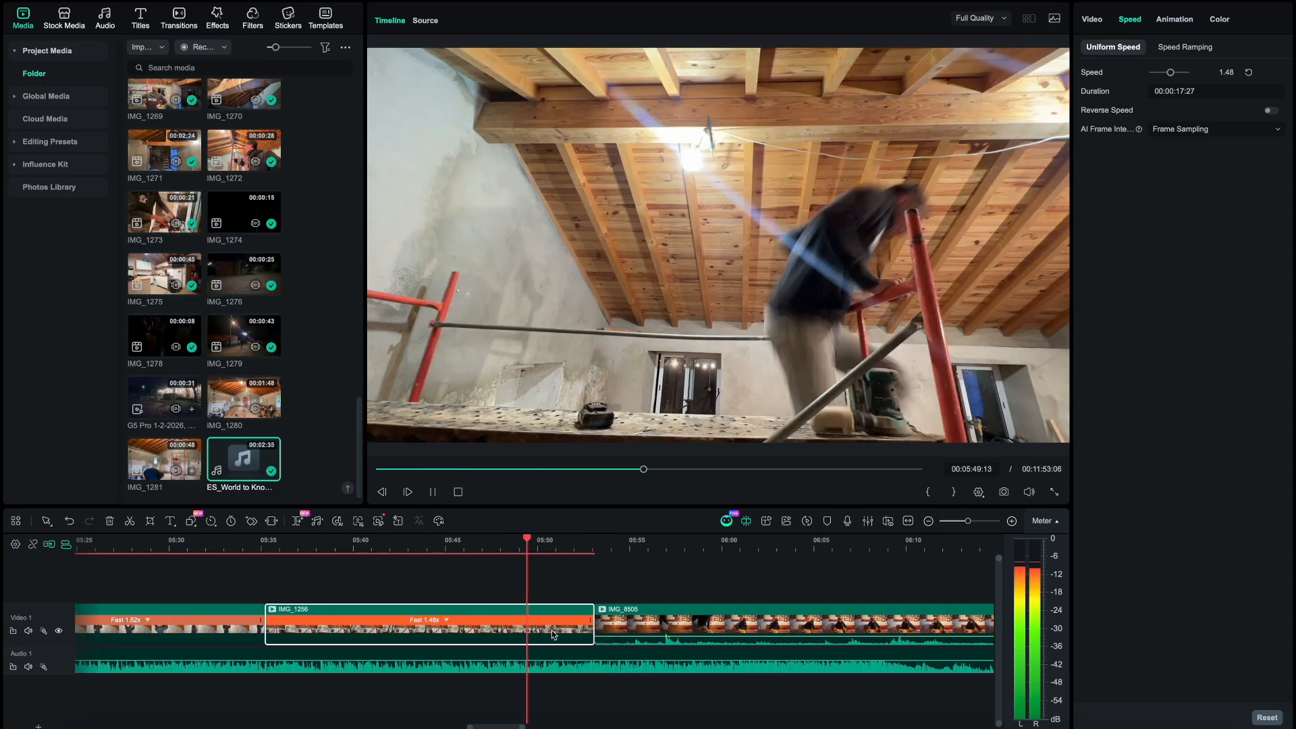
pyautogui.hscroll(1, 545, 638)
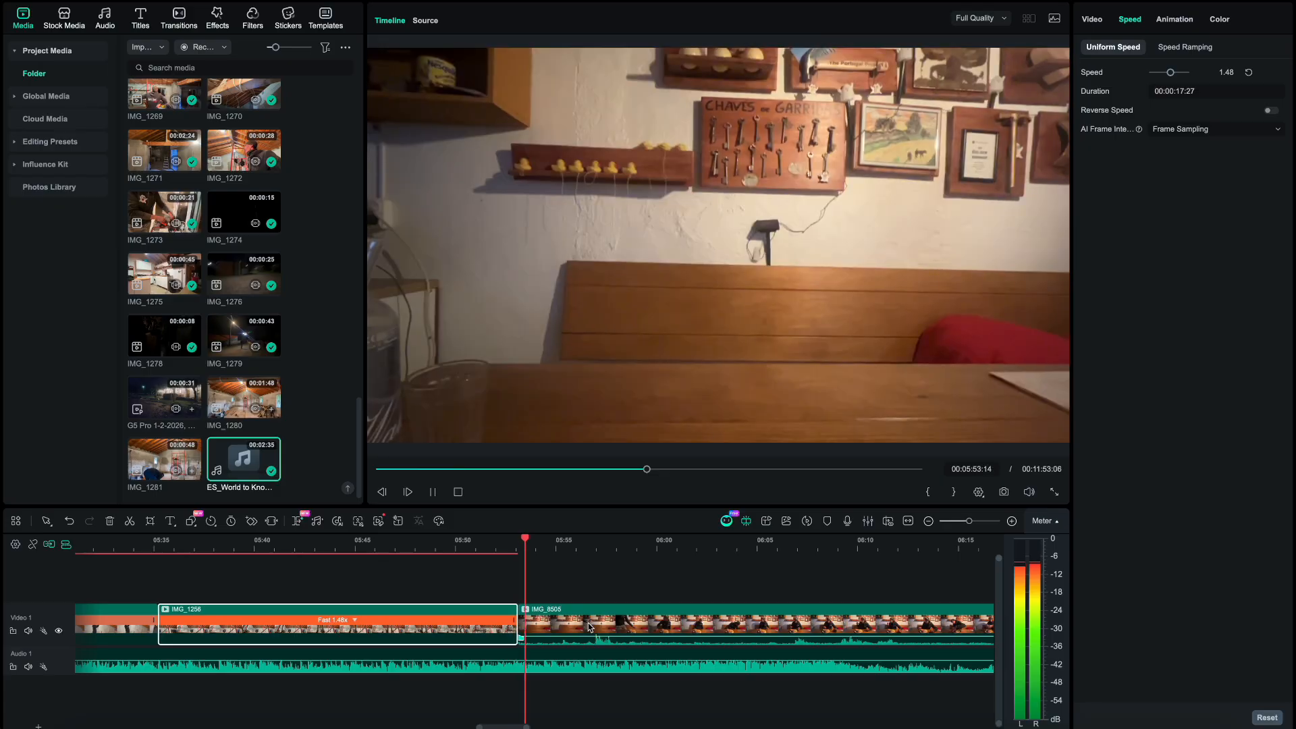
# - Split the ES_World to Know music at 00:05:55:03, delete the remainder and add a 3.23-second fade-out to the kept part
pyautogui.click(581, 656)
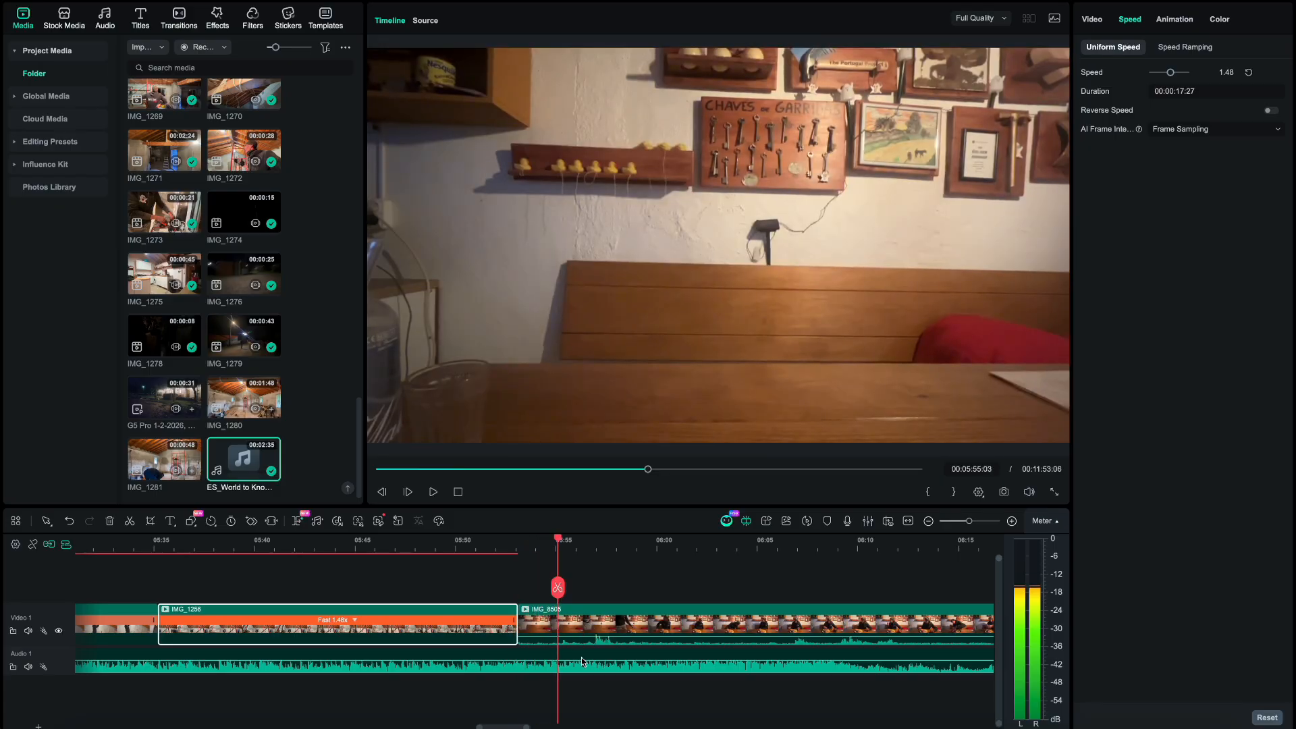
pyautogui.click(558, 589)
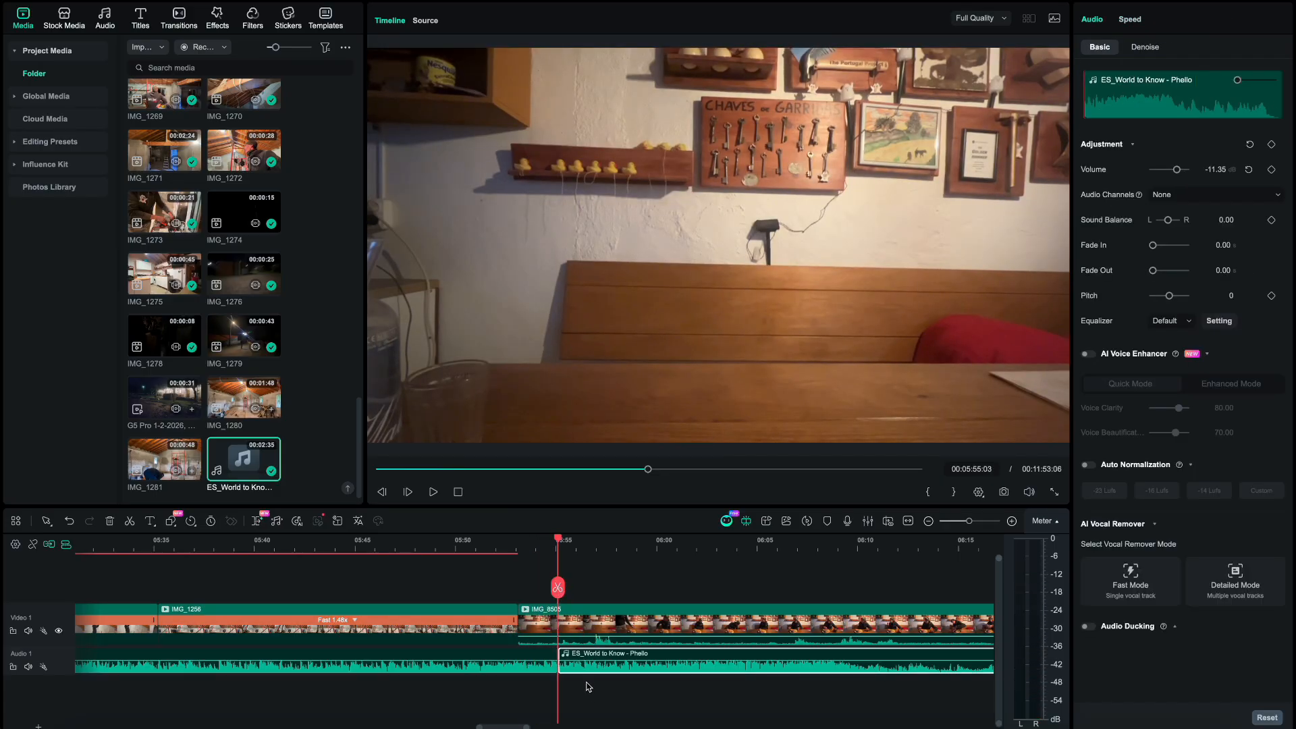
pyautogui.press('Delete')
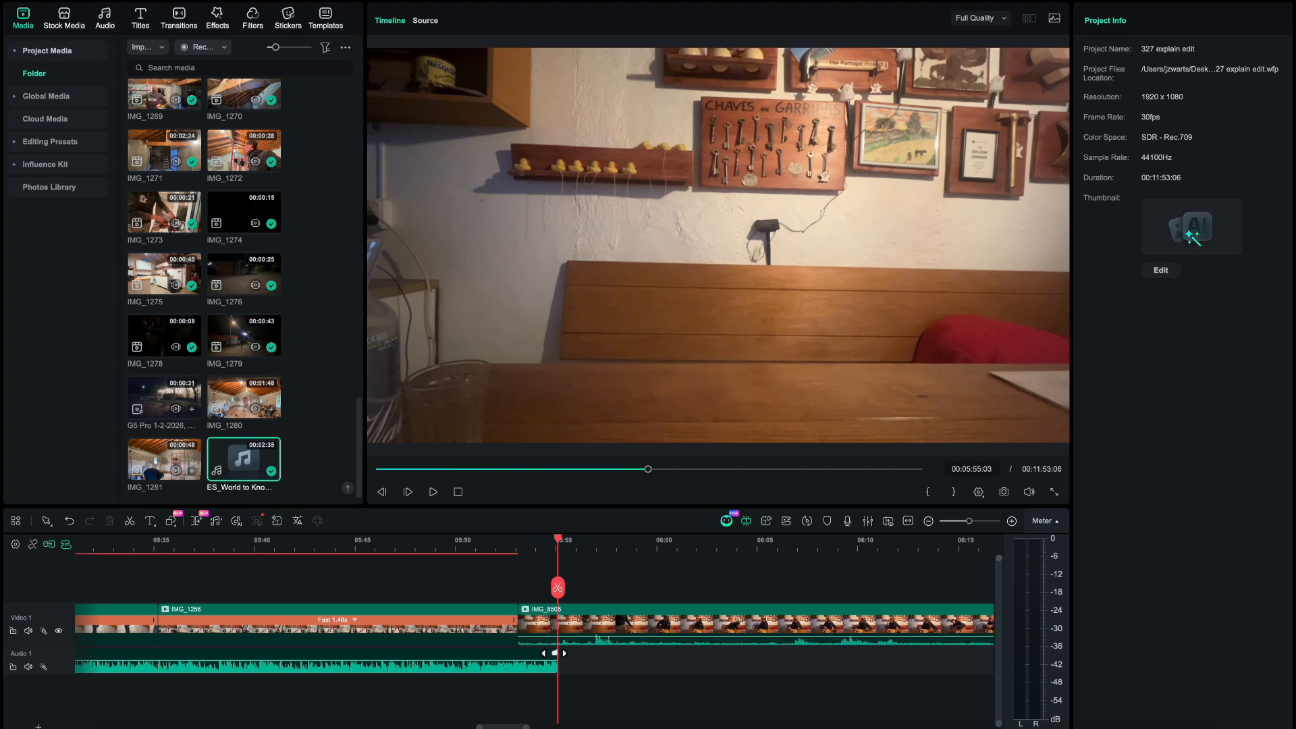
pyautogui.moveTo(554, 653); pyautogui.dragTo(520, 655)
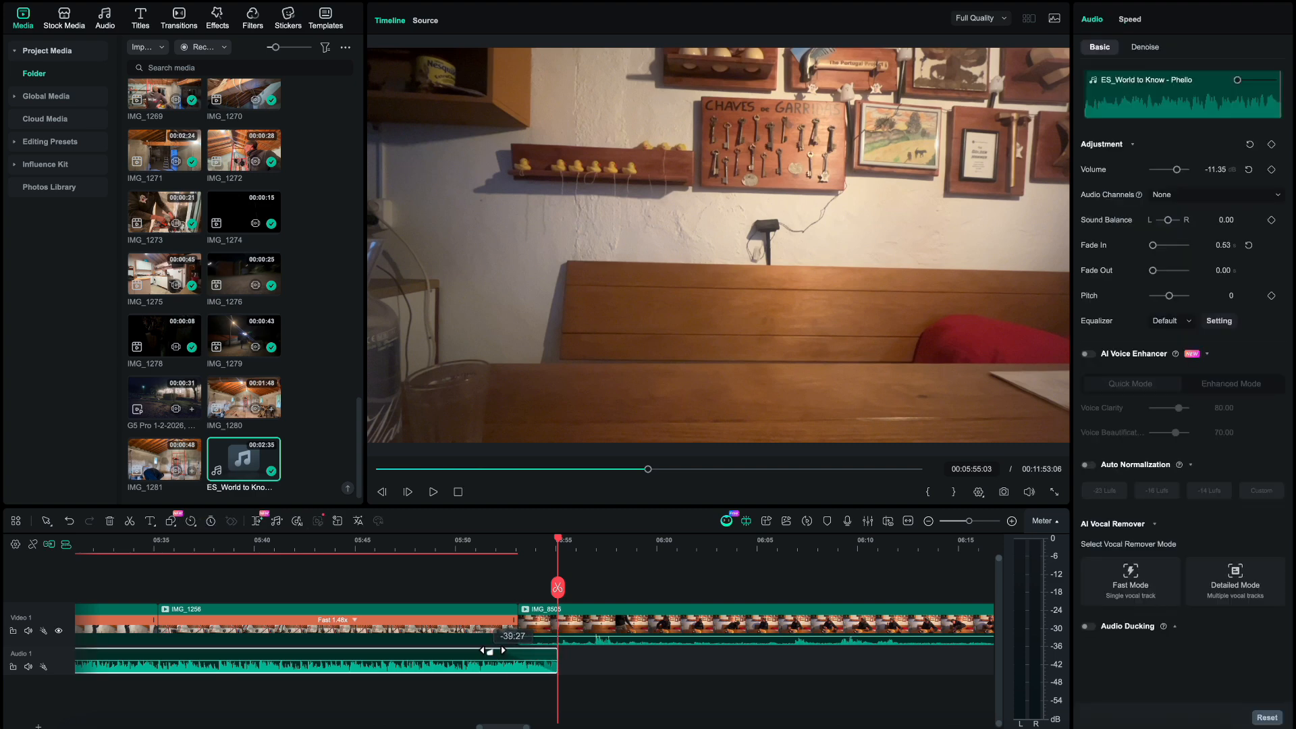
pyautogui.press('space')
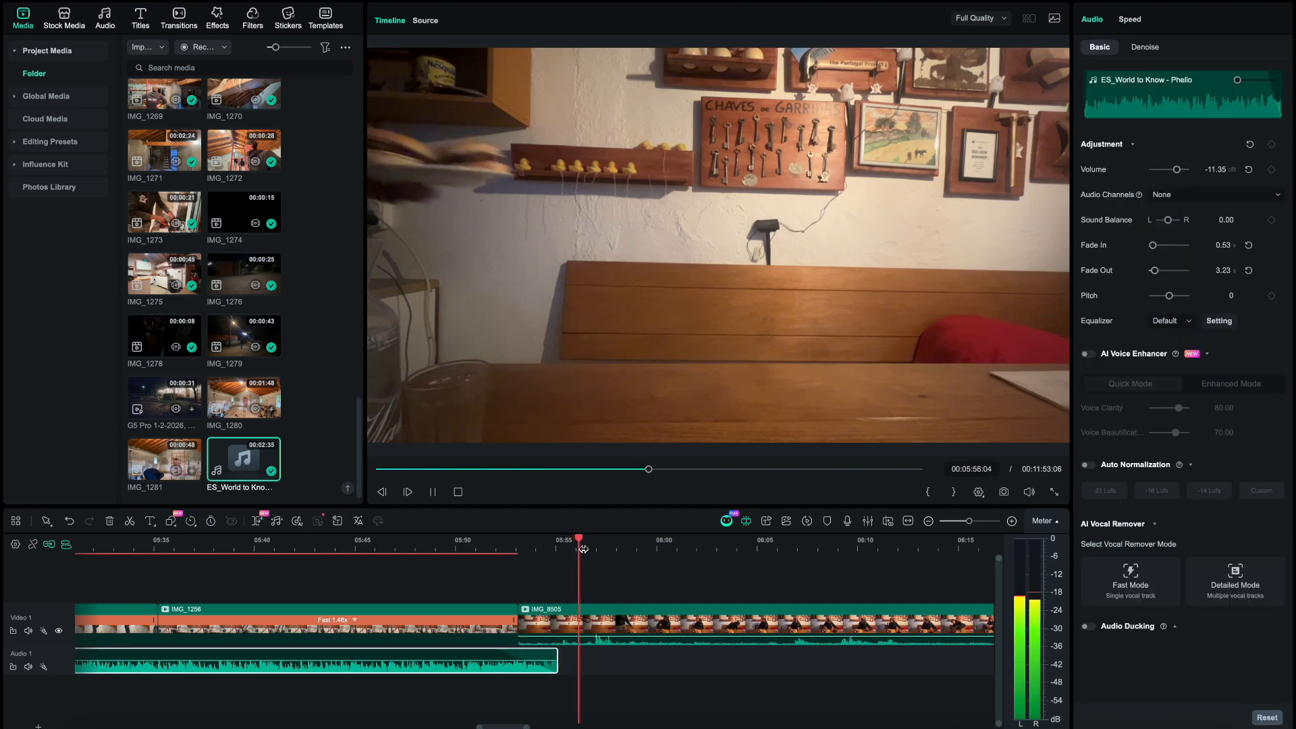
# - Trim 2 seconds off the start of clip IMG_8505 and play back the cut from IMG_1256
pyautogui.moveTo(588, 548); pyautogui.dragTo(562, 539)
pyautogui.click(579, 624)
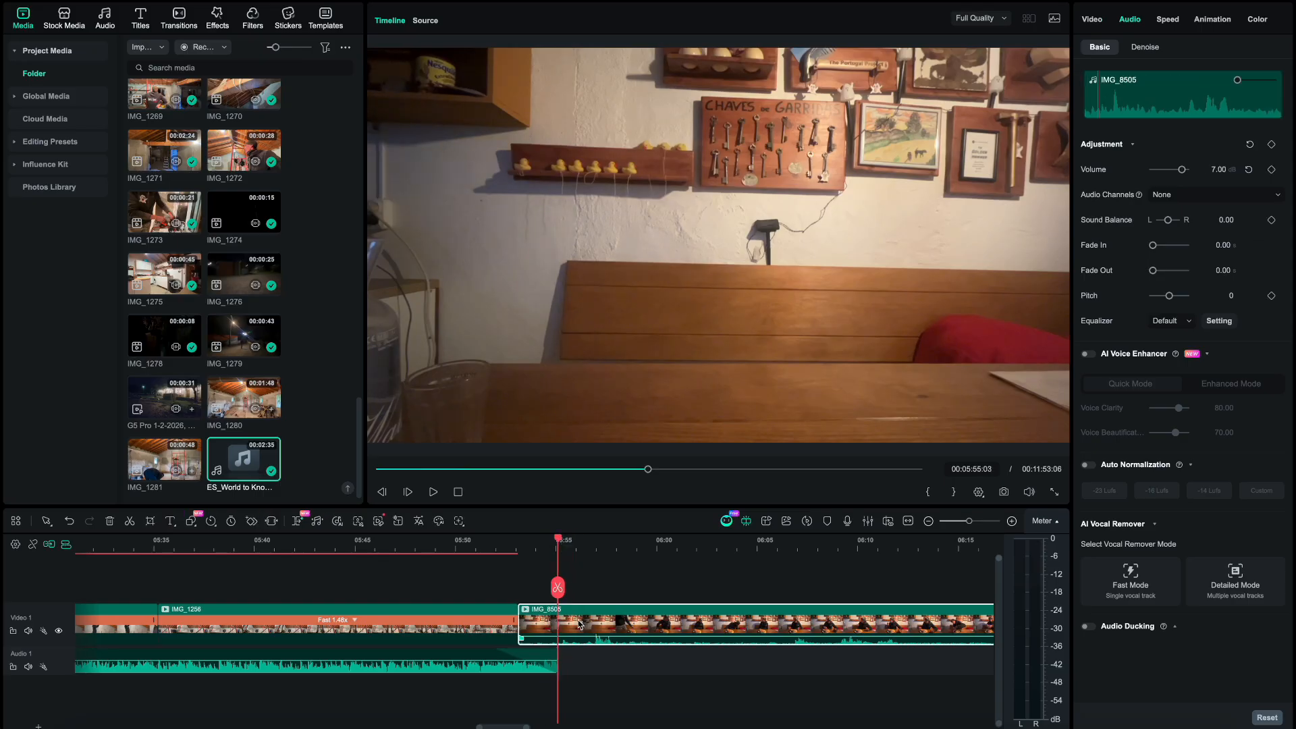
pyautogui.moveTo(519, 622); pyautogui.dragTo(558, 625)
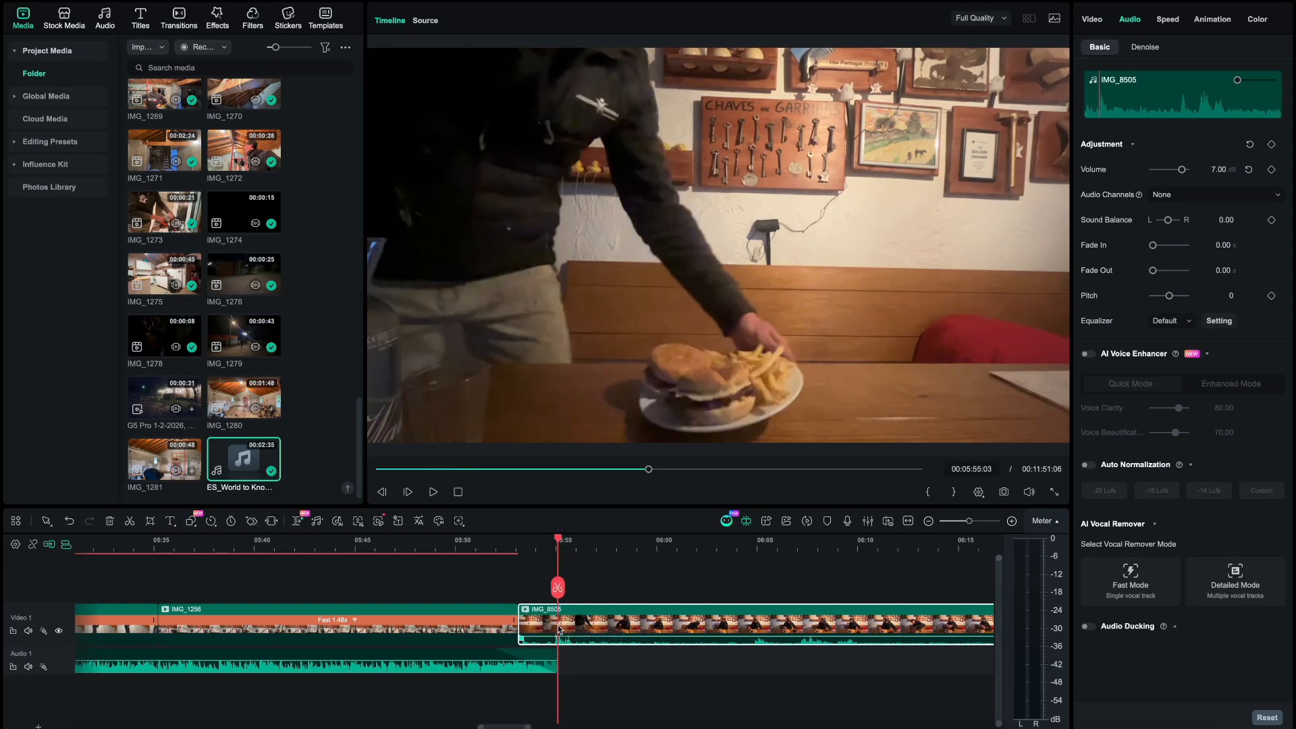
pyautogui.click(486, 547)
pyautogui.click(453, 547)
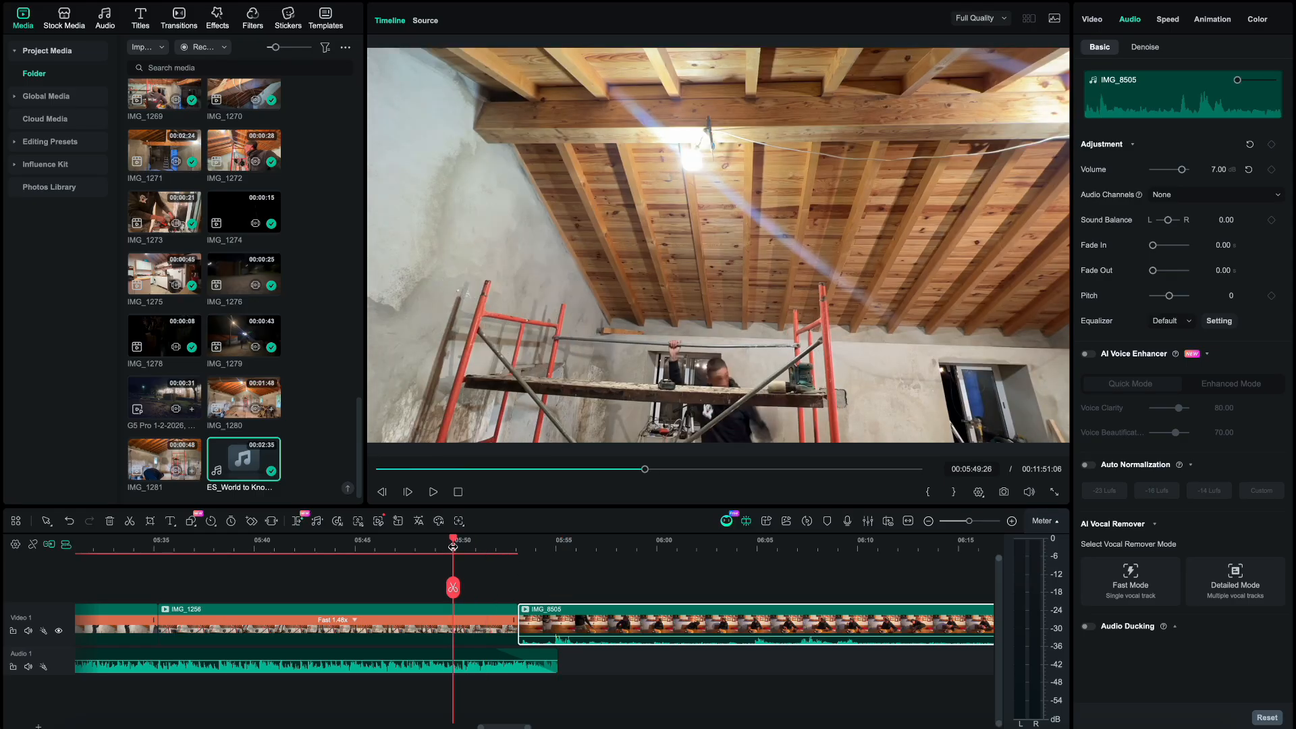
pyautogui.press('space')
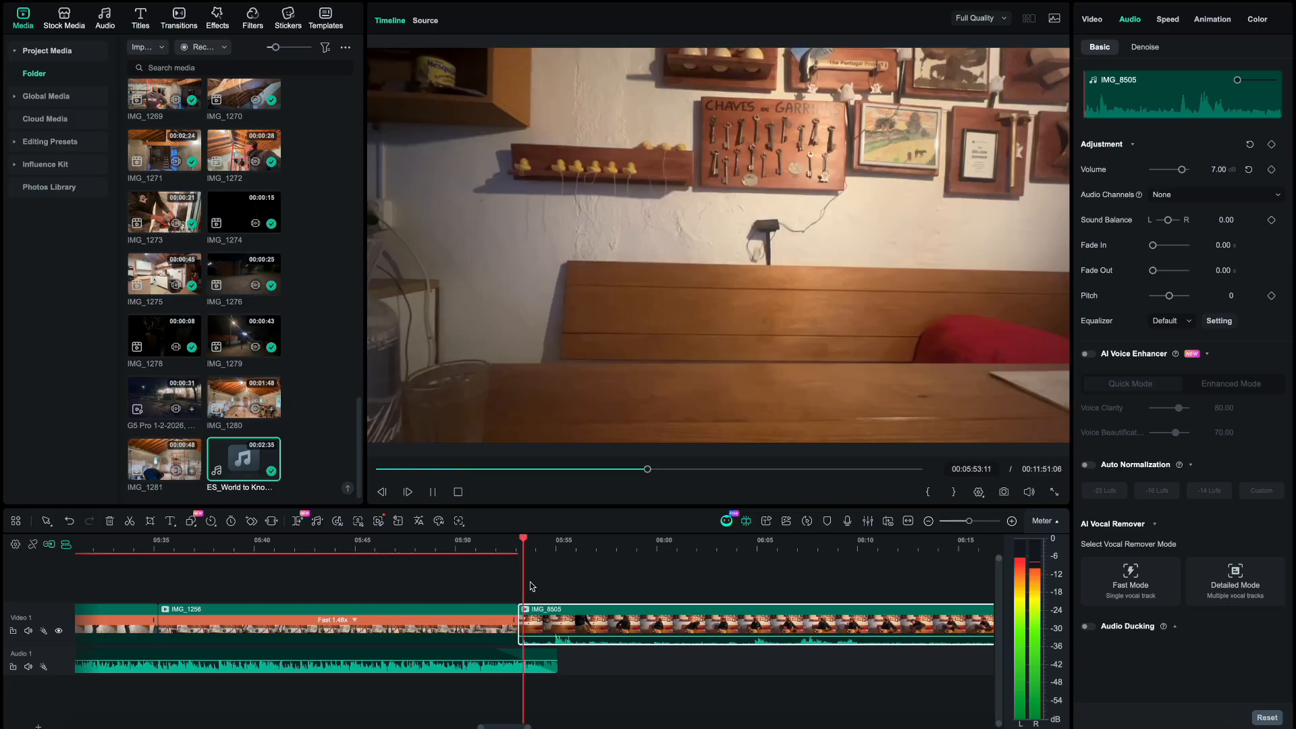
pyautogui.press('space')
# - Set the speed of clip IMG_1256 to 1.50x so it ends at 00:05:52:27, and play back the cut
pyautogui.scroll(2, 530, 586)
pyautogui.scroll(2, 532, 586)
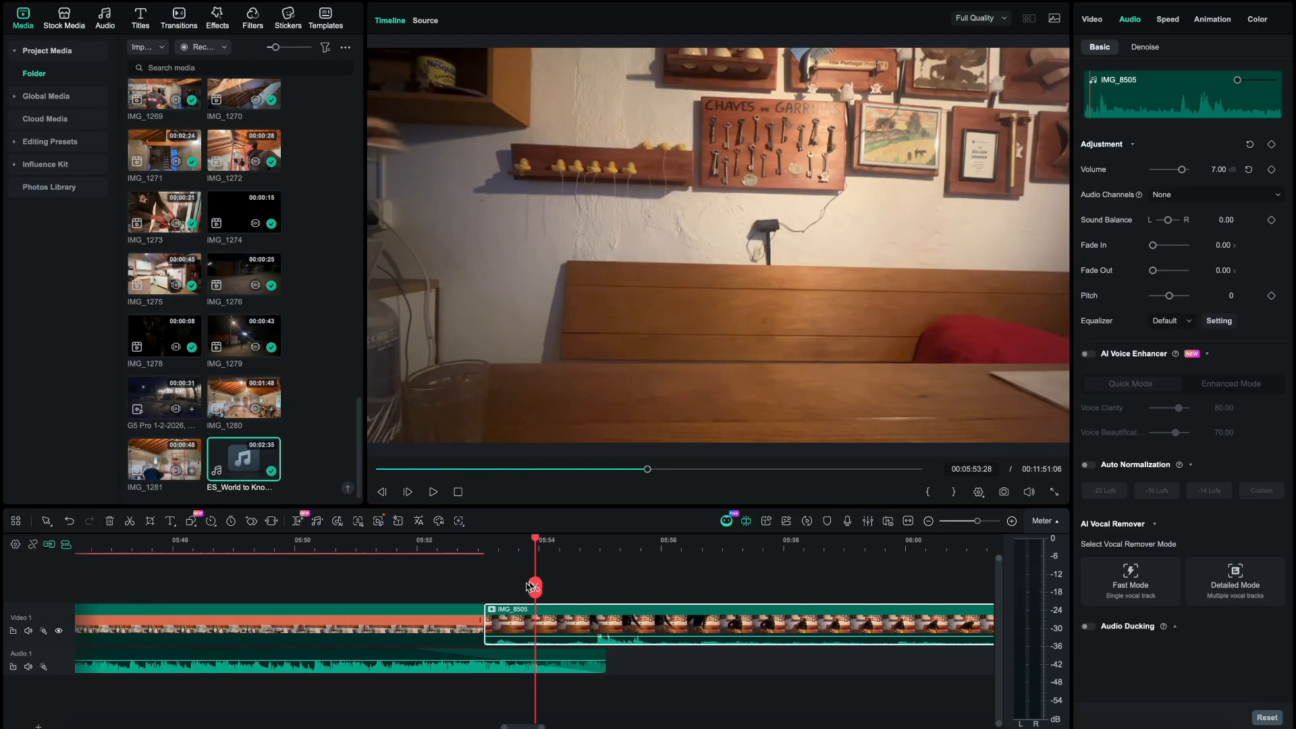
pyautogui.click(436, 549)
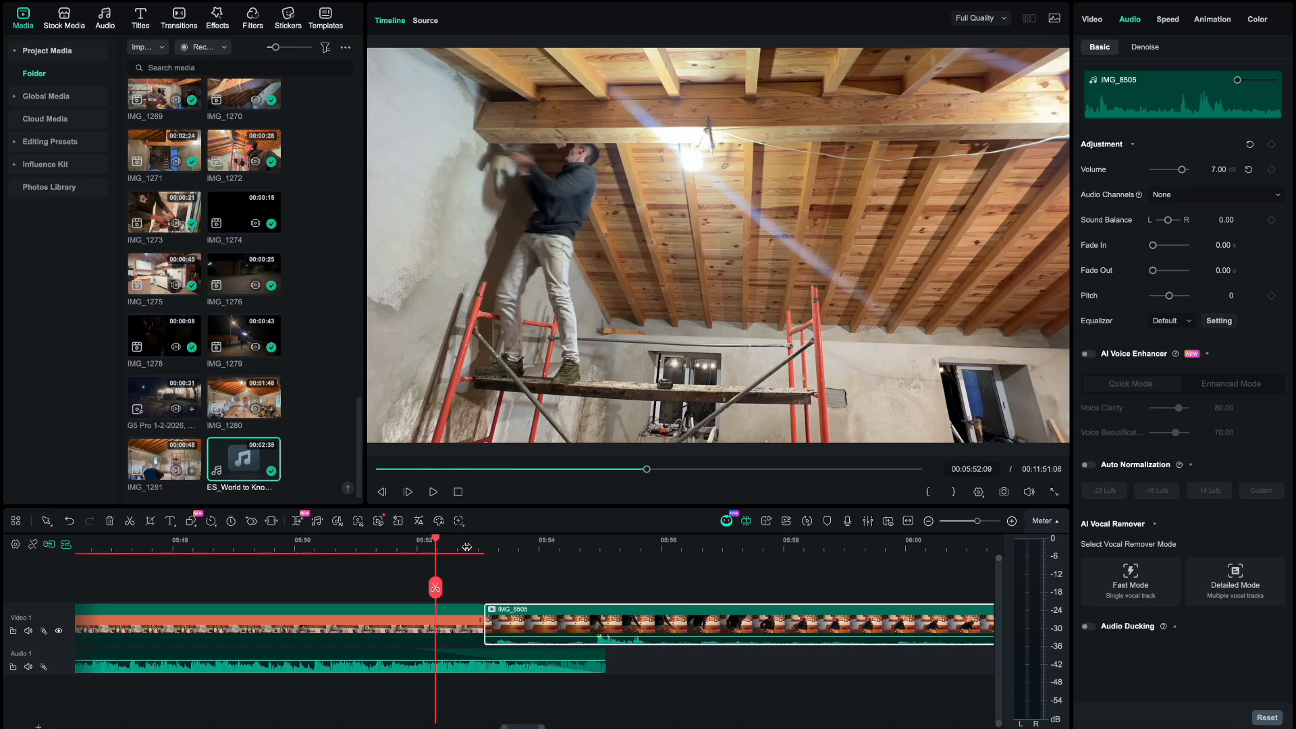
pyautogui.press('space')
pyautogui.press('space')
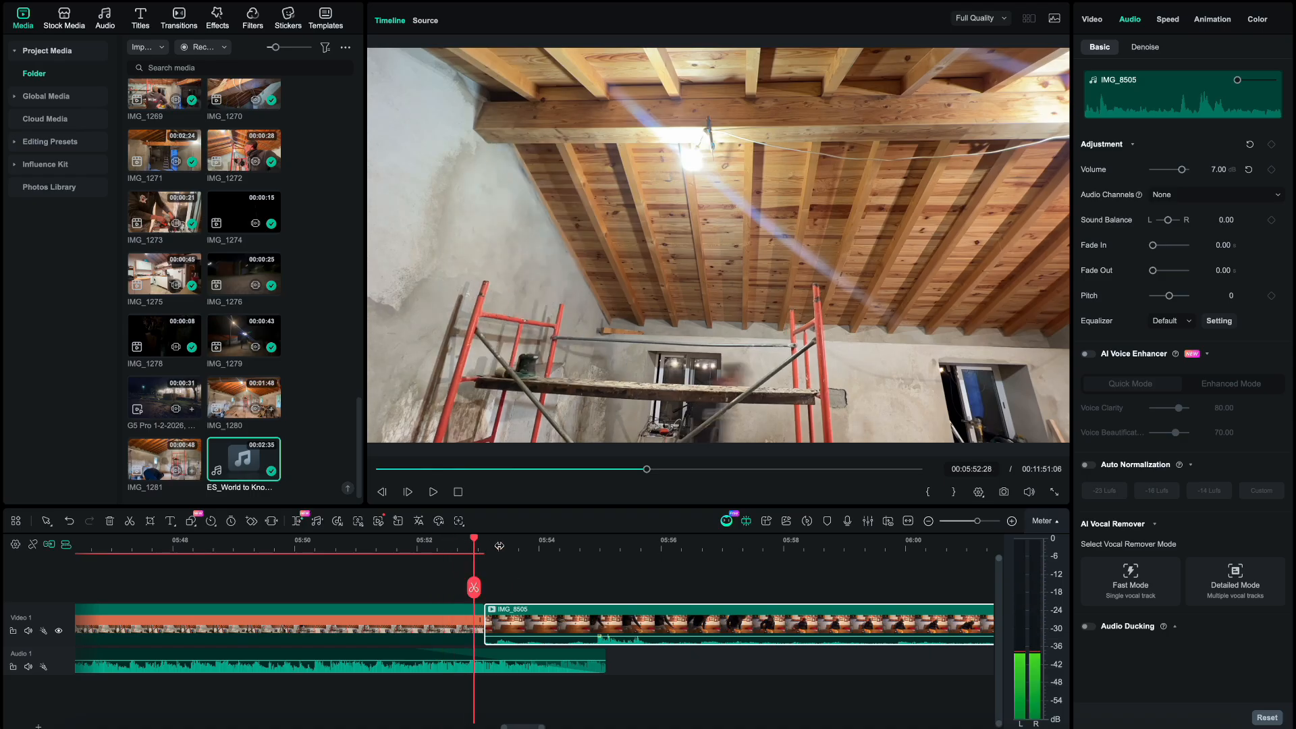
pyautogui.click(479, 621)
pyautogui.moveTo(472, 626); pyautogui.dragTo(470, 620)
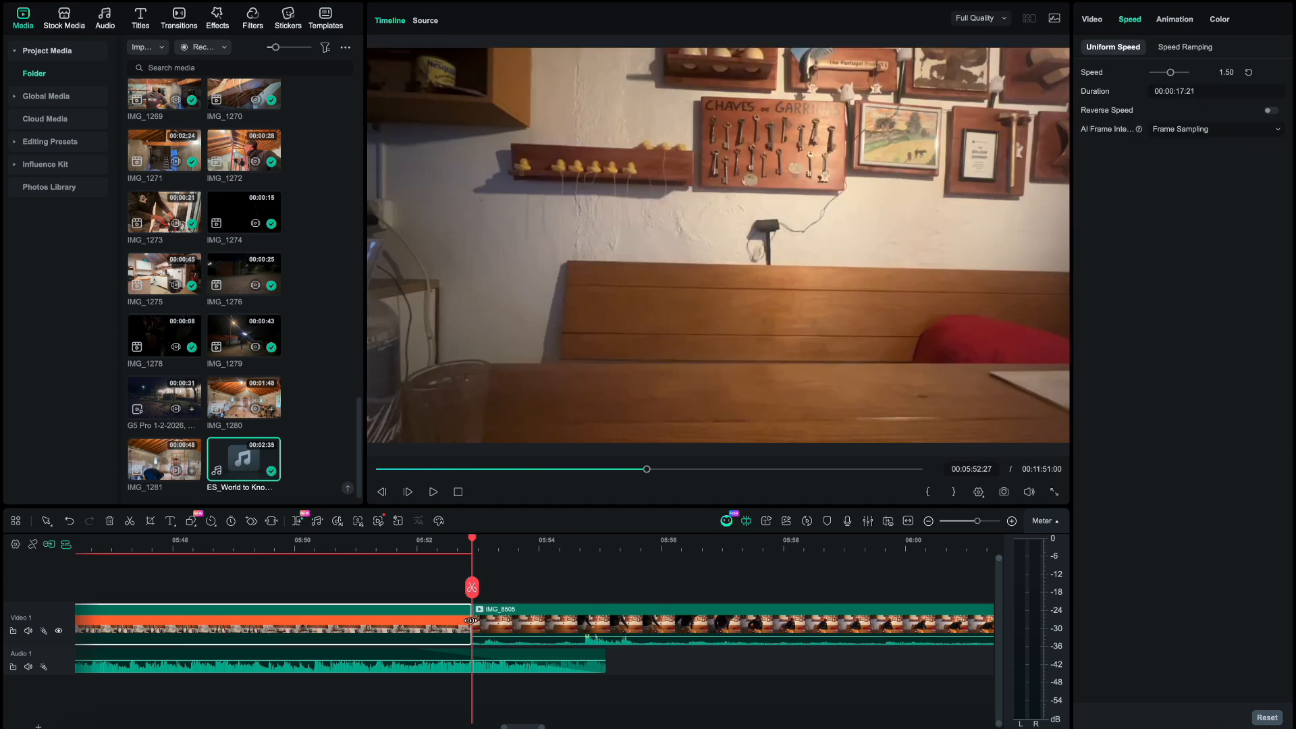
pyautogui.click(395, 542)
pyautogui.press('space')
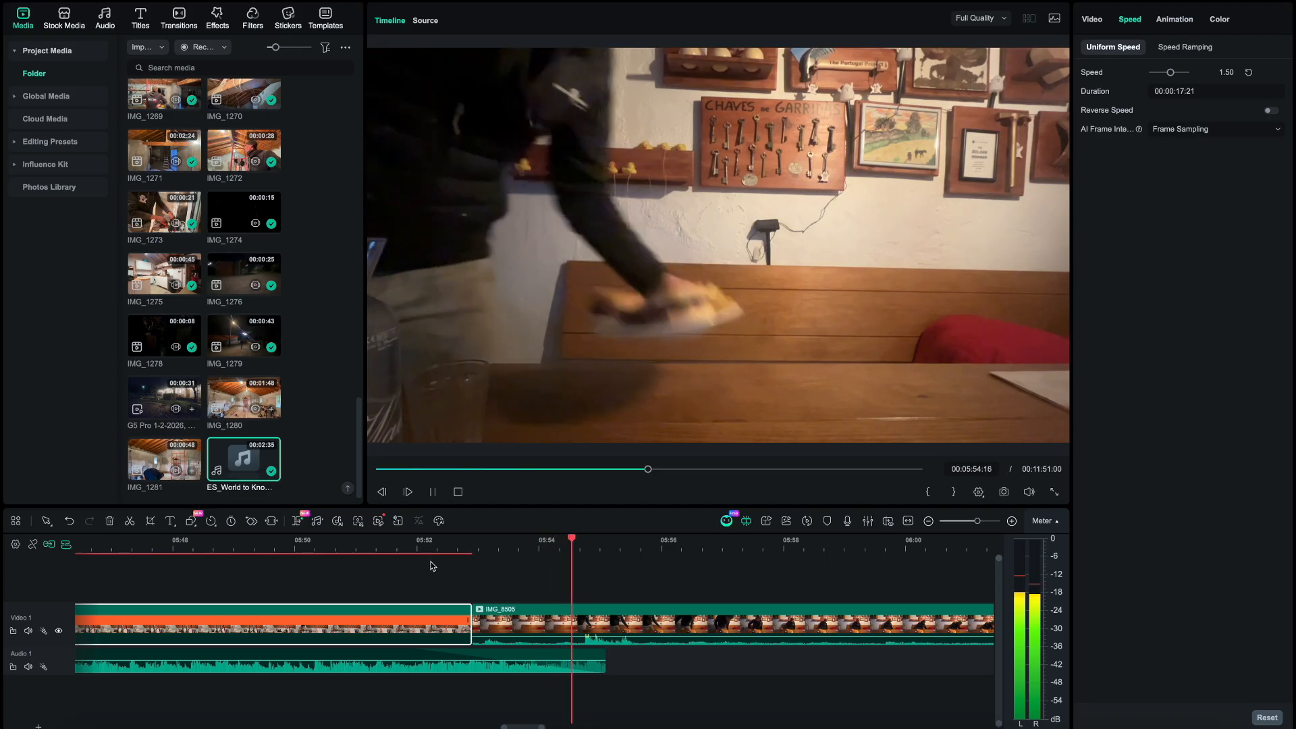
pyautogui.press('space')
# - Lengthen the fade-out of the ES_World to Know music clip to 7.93 seconds
pyautogui.press('super+minus')
pyautogui.press('super+minus')
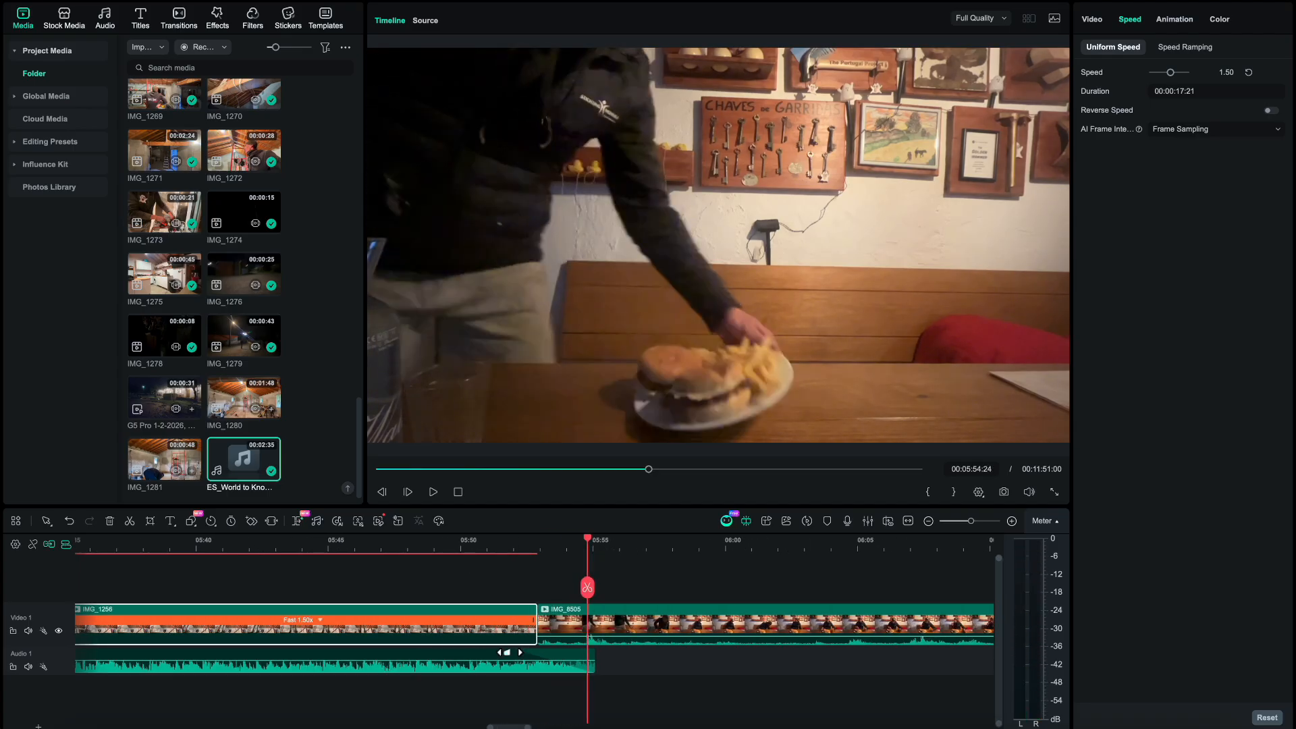
pyautogui.click(506, 655)
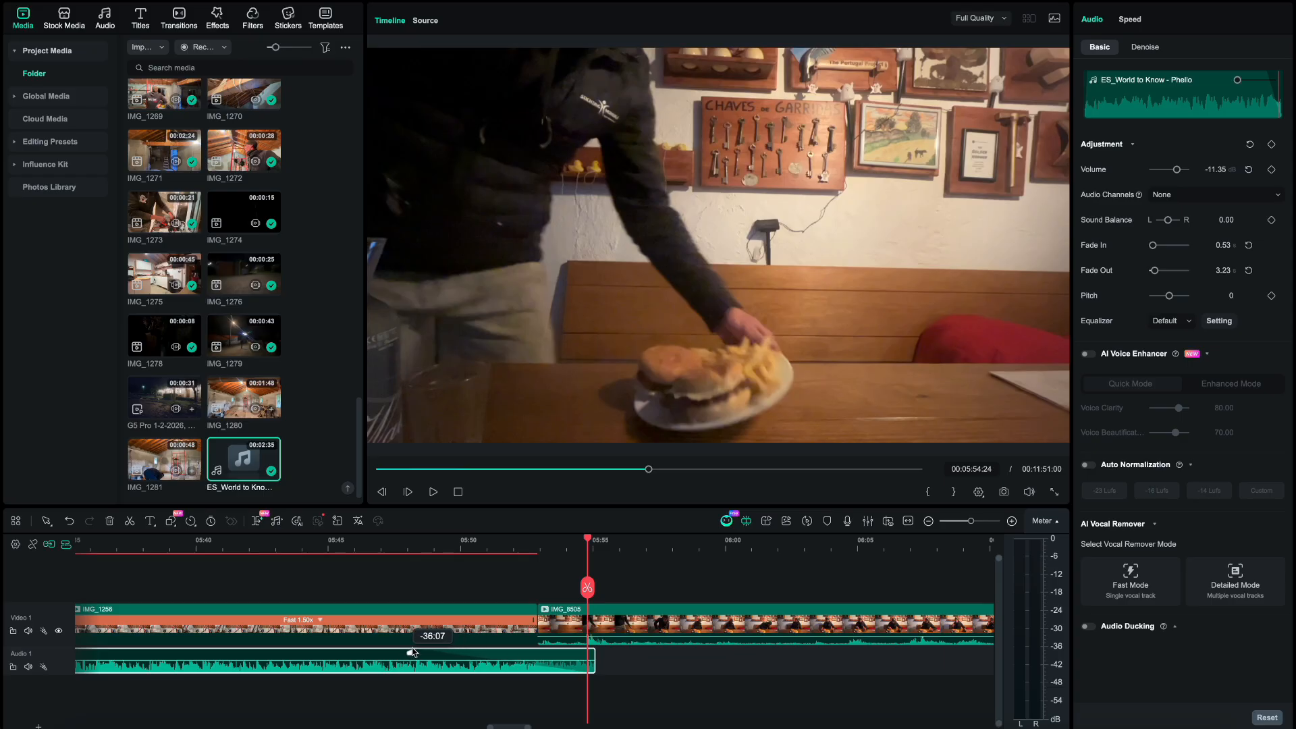
pyautogui.moveTo(412, 650); pyautogui.dragTo(386, 651)
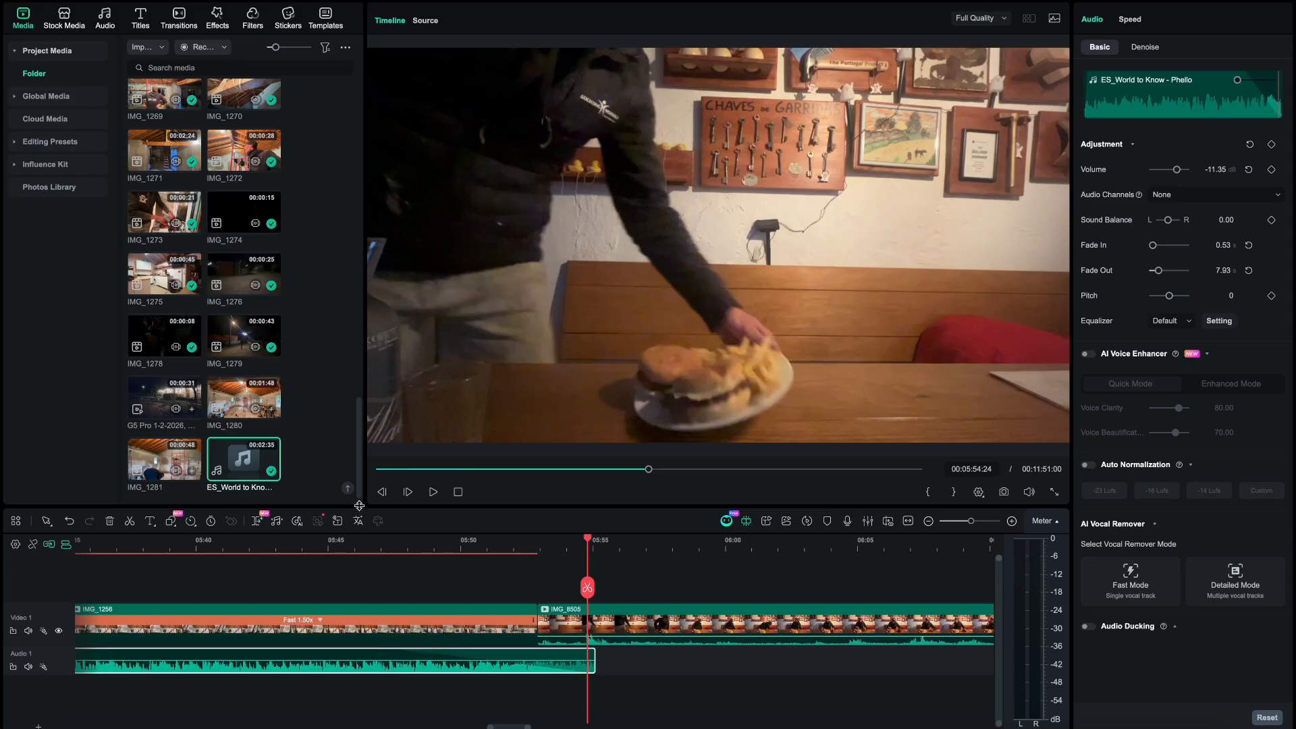
# - Play back the music fade-out into IMG_8505 and review the following clips on the timeline
pyautogui.click(332, 544)
pyautogui.press('space')
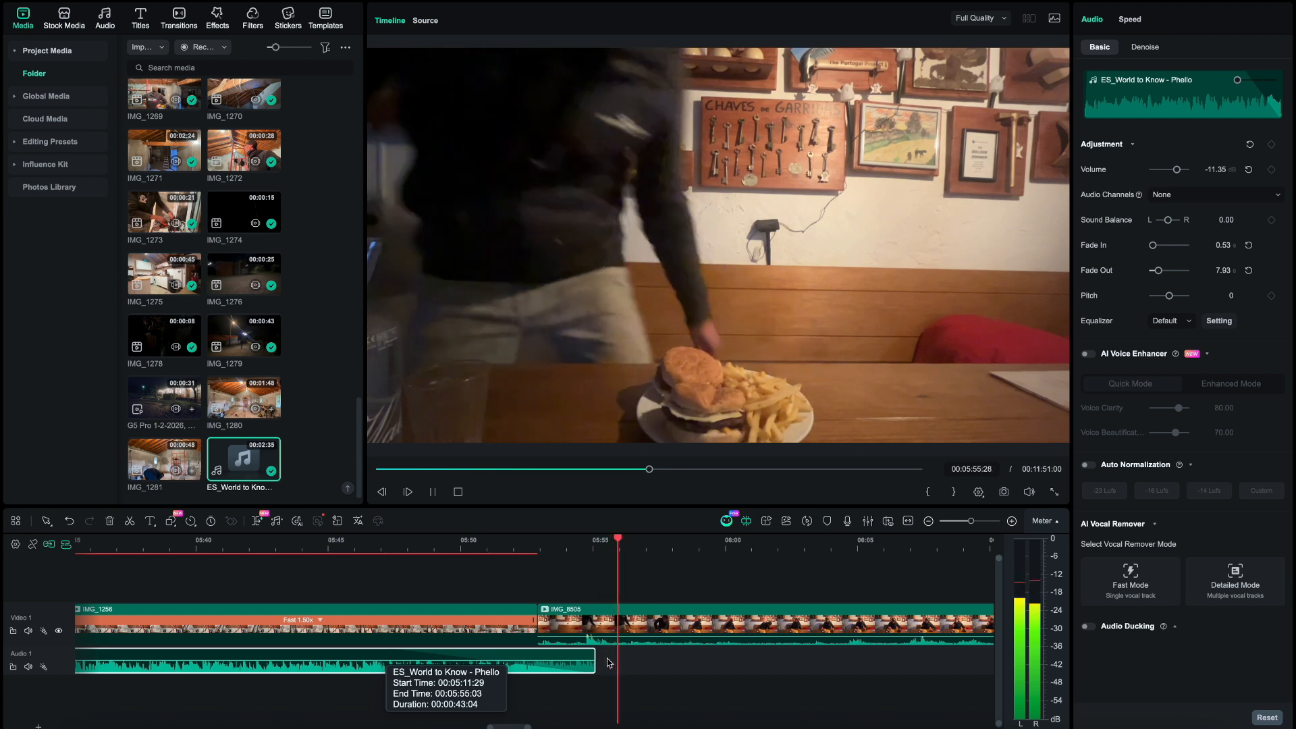
pyautogui.press('super+minus')
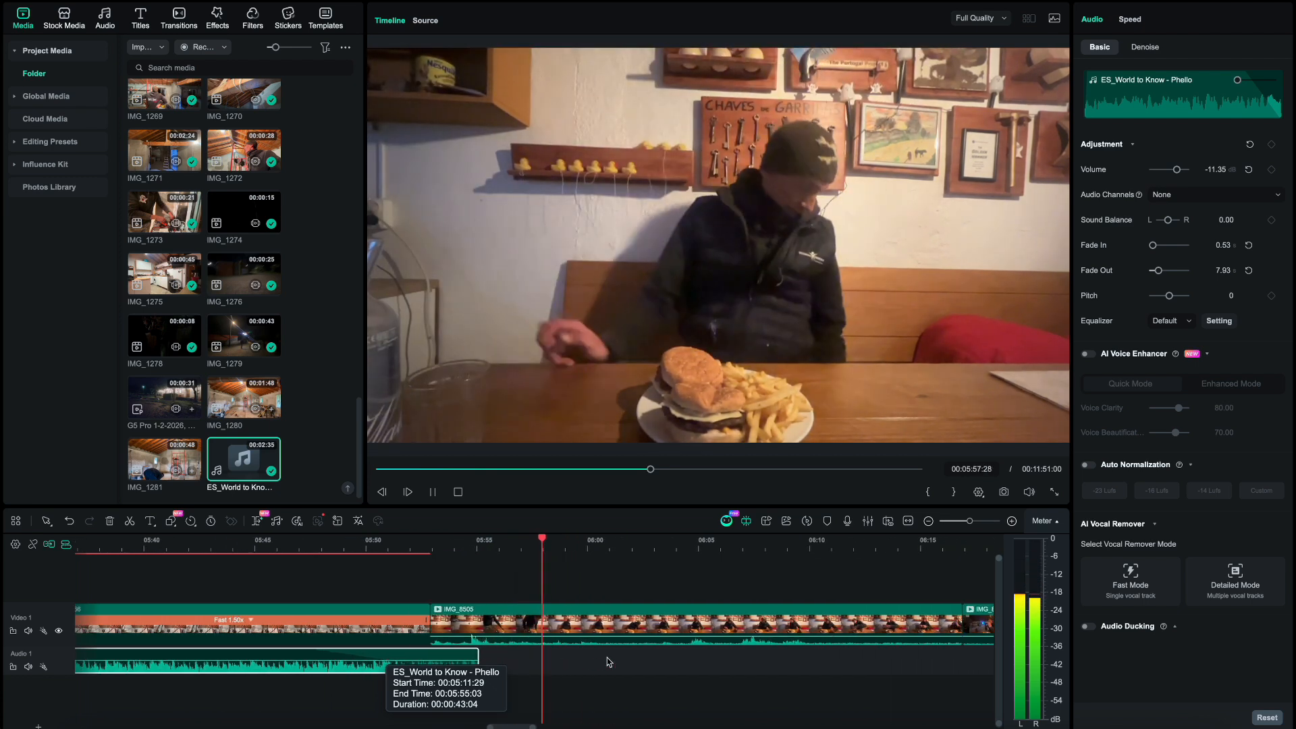
pyautogui.press('space')
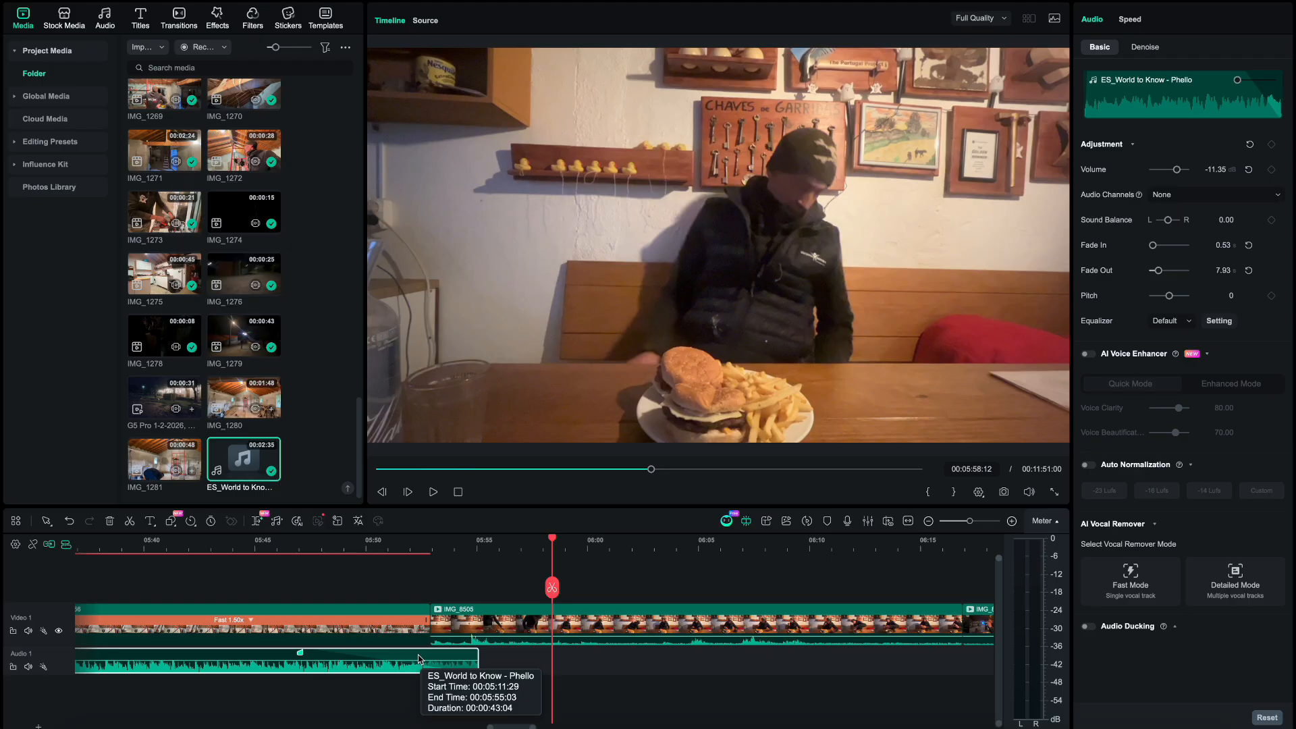
pyautogui.click(269, 552)
pyautogui.press('space')
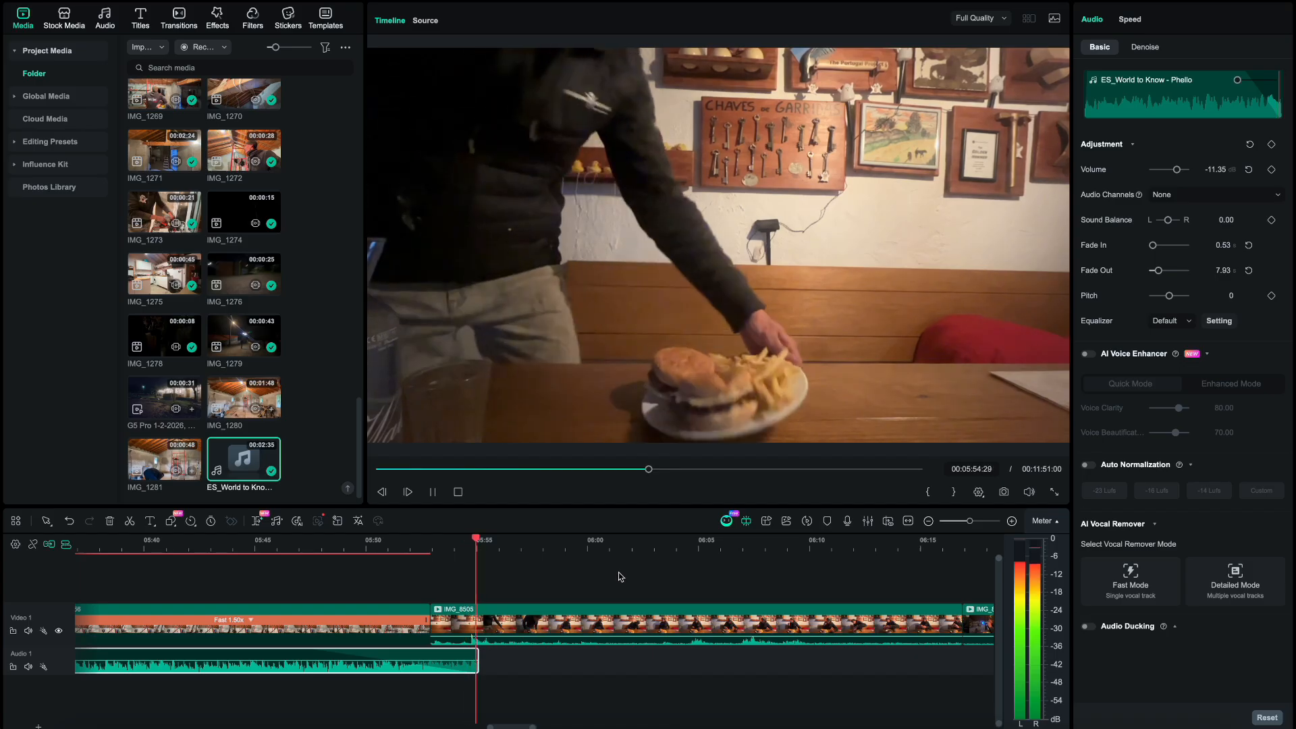
pyautogui.press('space')
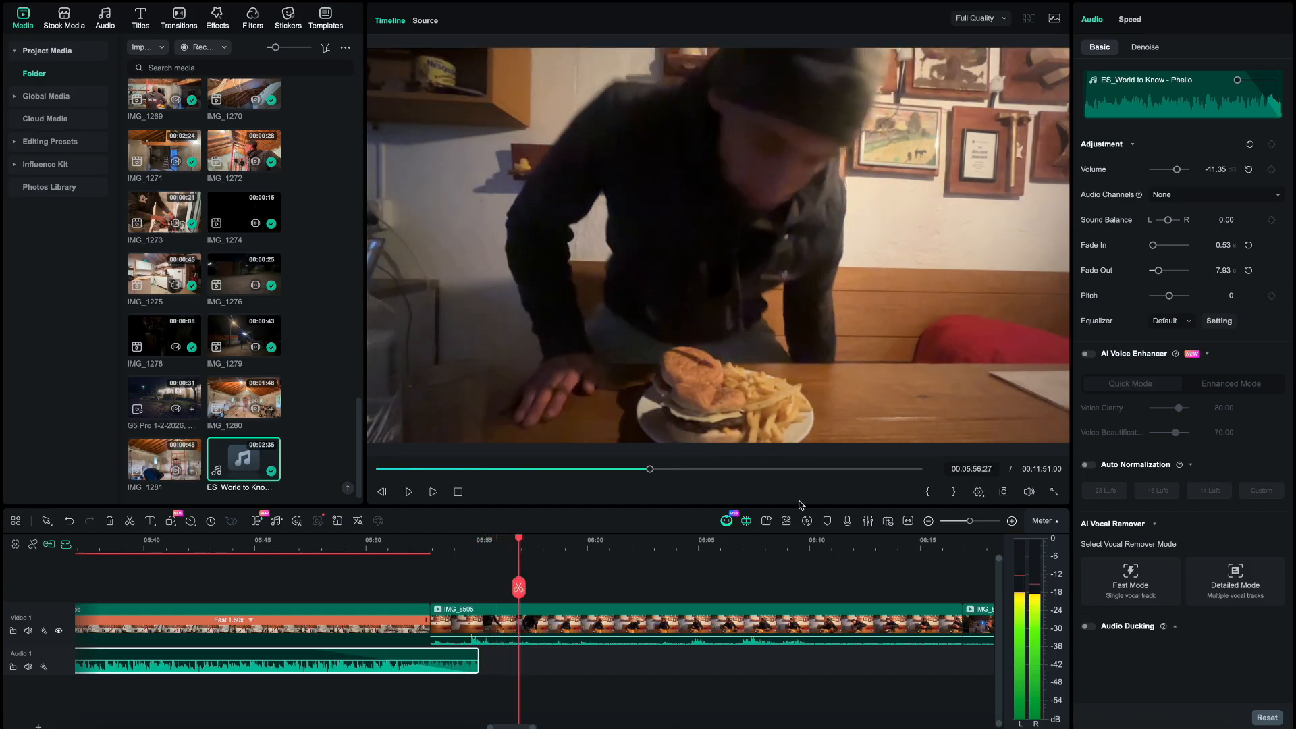
pyautogui.hscroll(3, 557, 650)
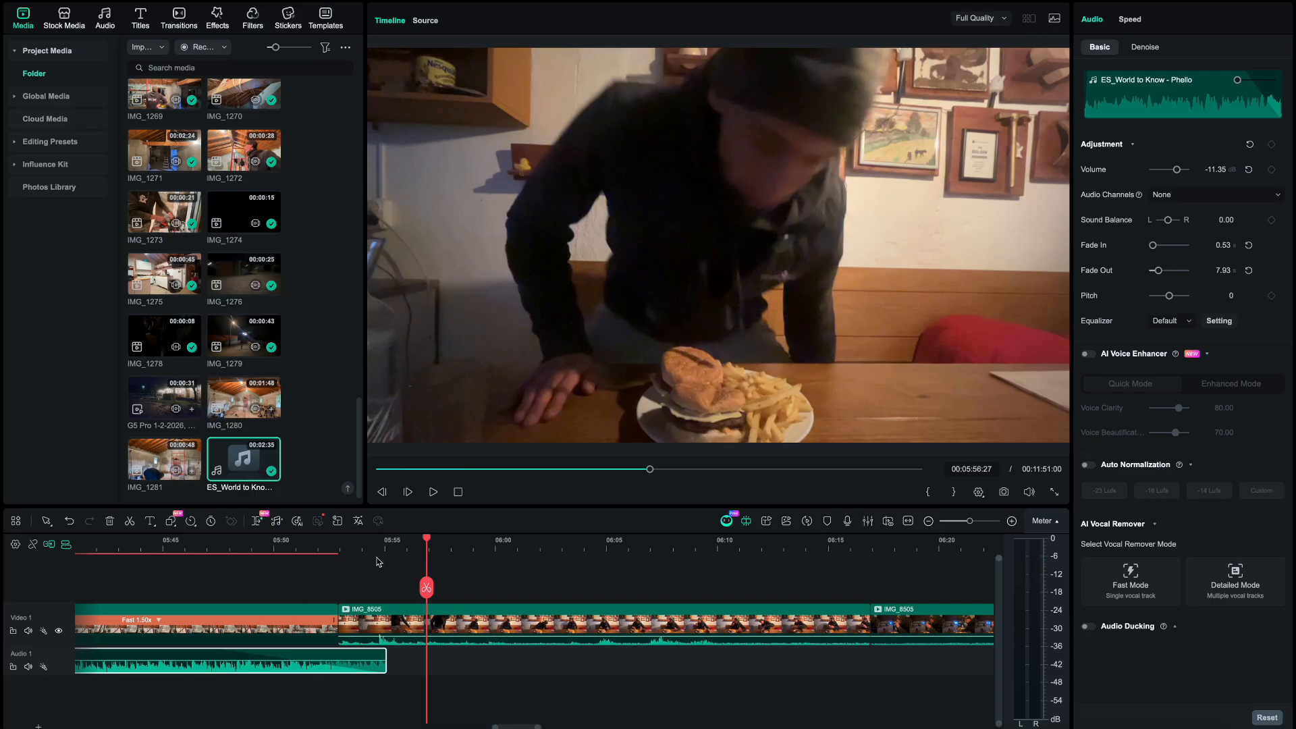
pyautogui.press('space')
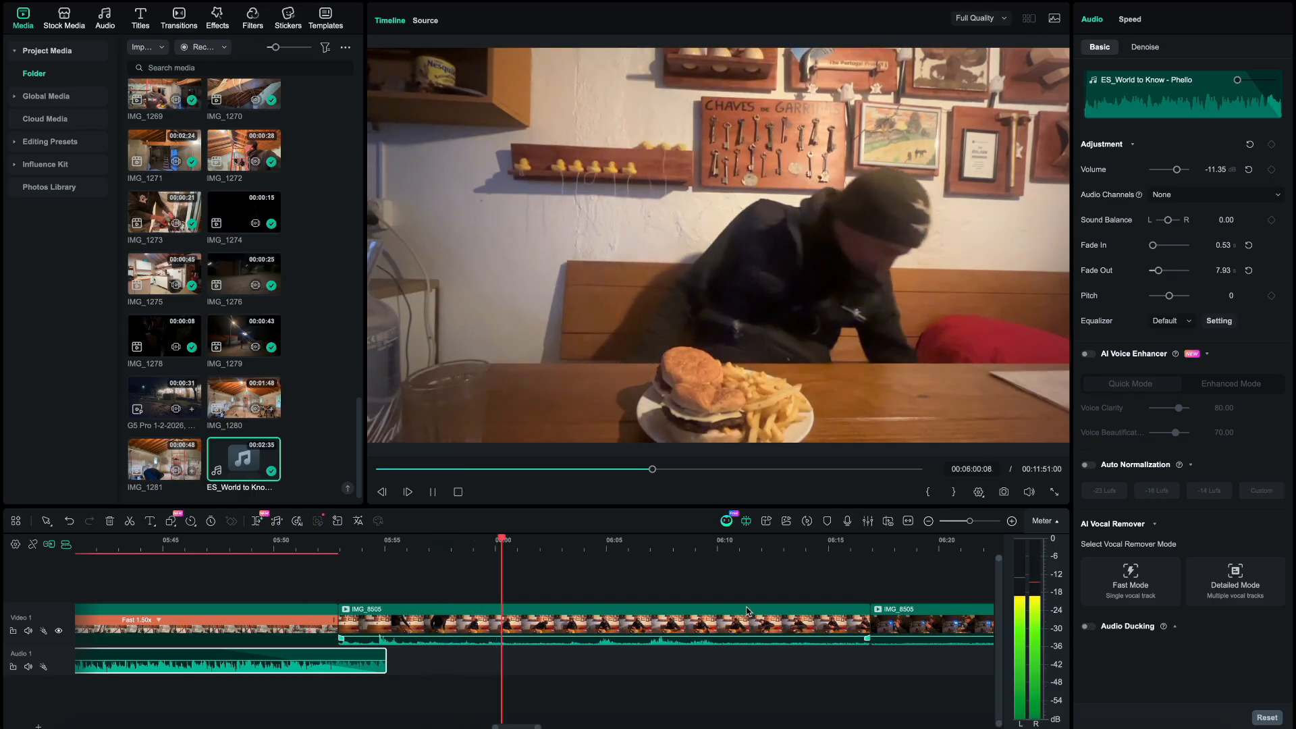
pyautogui.scroll(-3, 746, 611)
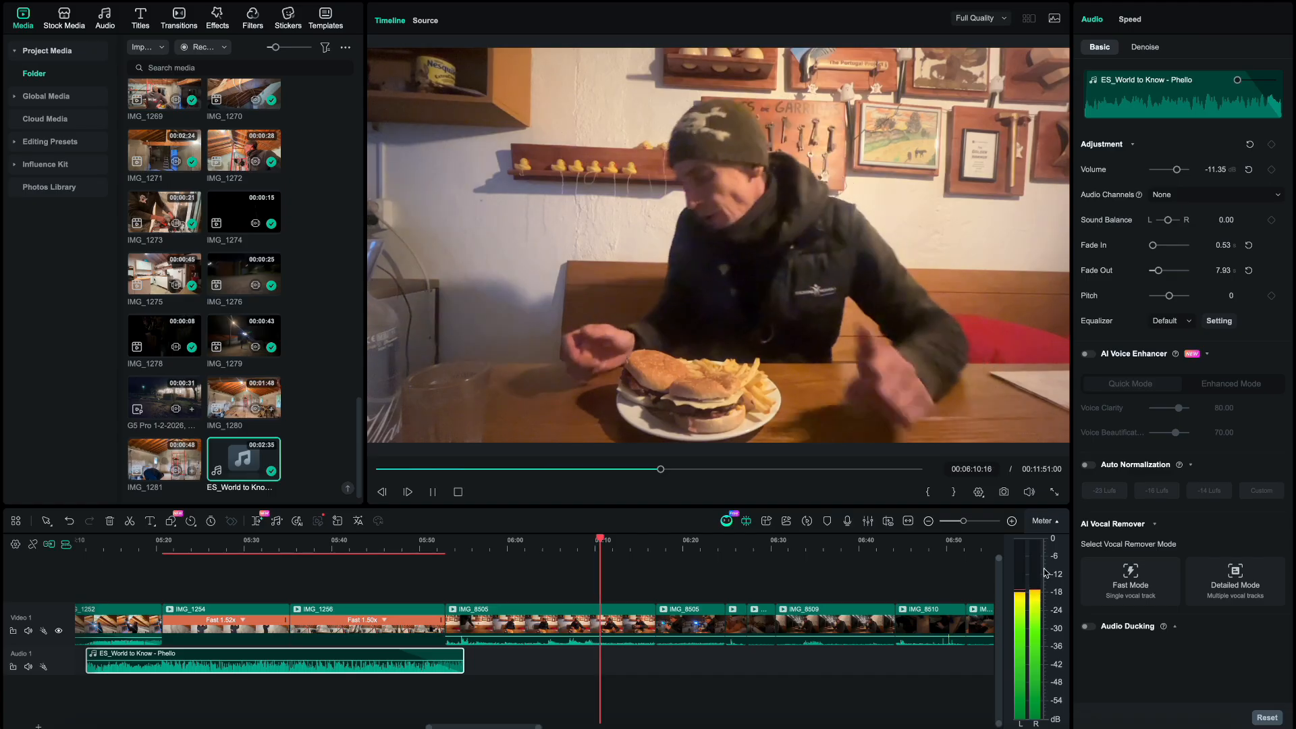
pyautogui.moveTo(499, 726); pyautogui.dragTo(676, 727)
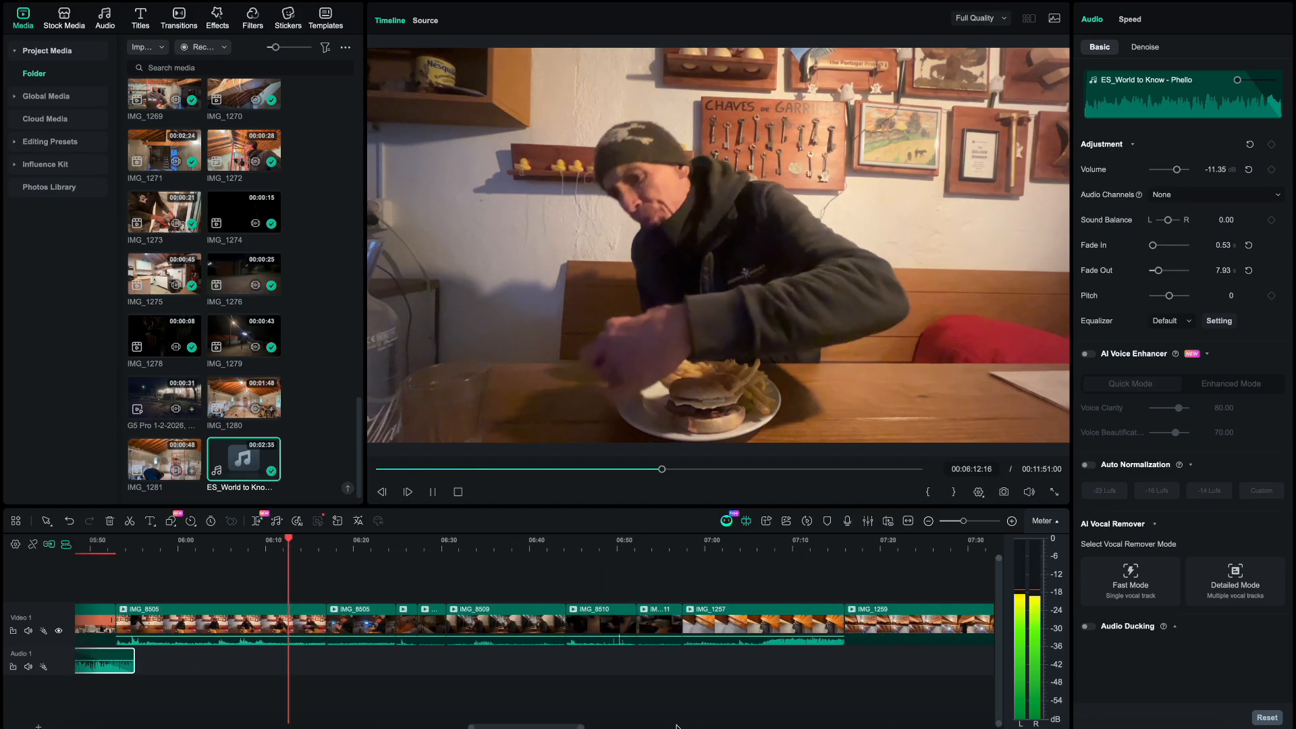
# - Play back the timeline from the second IMG_8505 clip into IMG_8509, checking the cuts and the speech level
pyautogui.click(337, 540)
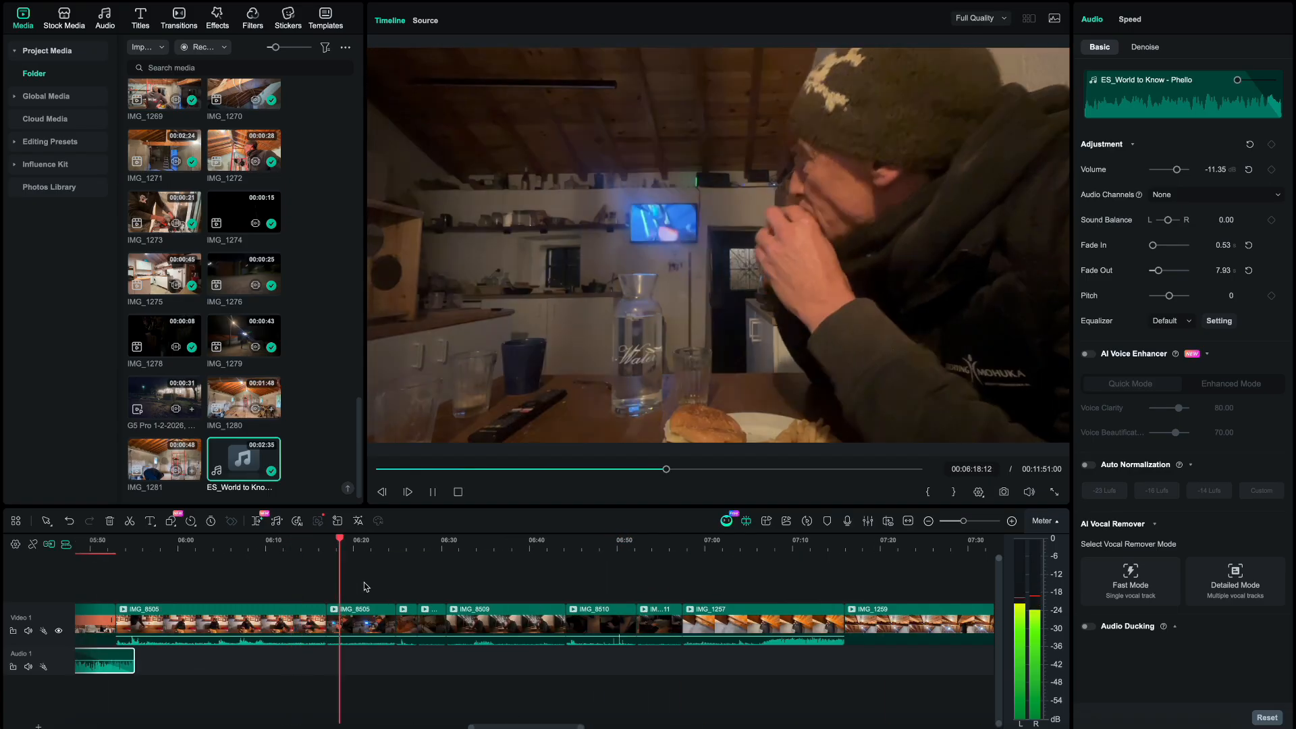
pyautogui.click(368, 624)
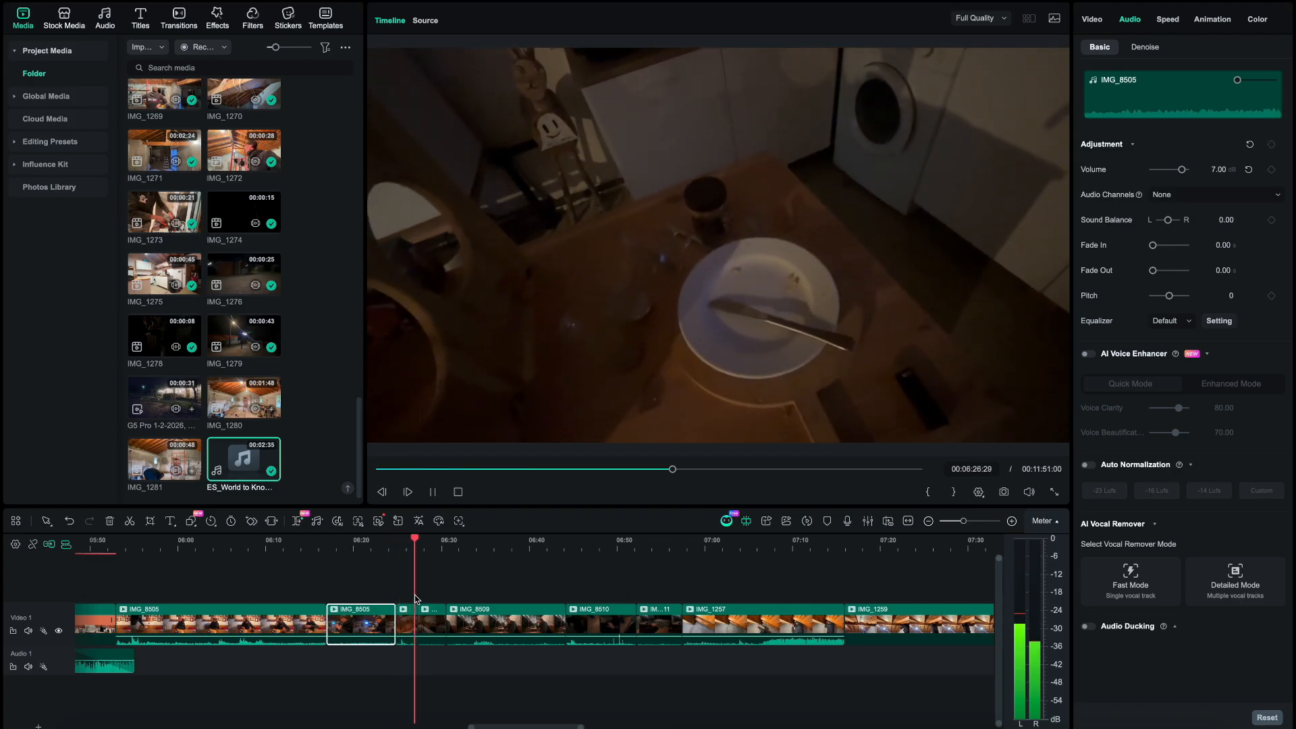
pyautogui.click(469, 551)
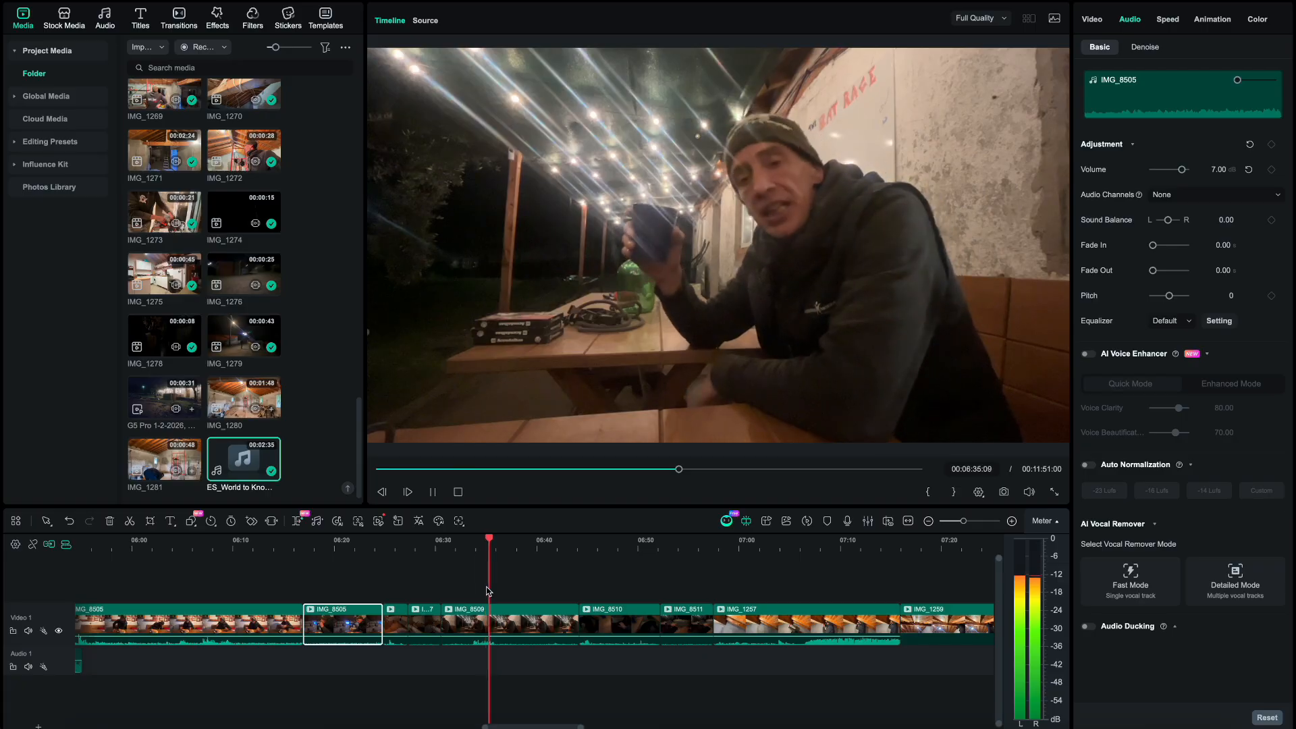
pyautogui.press('space')
pyautogui.scroll(4, 489, 594)
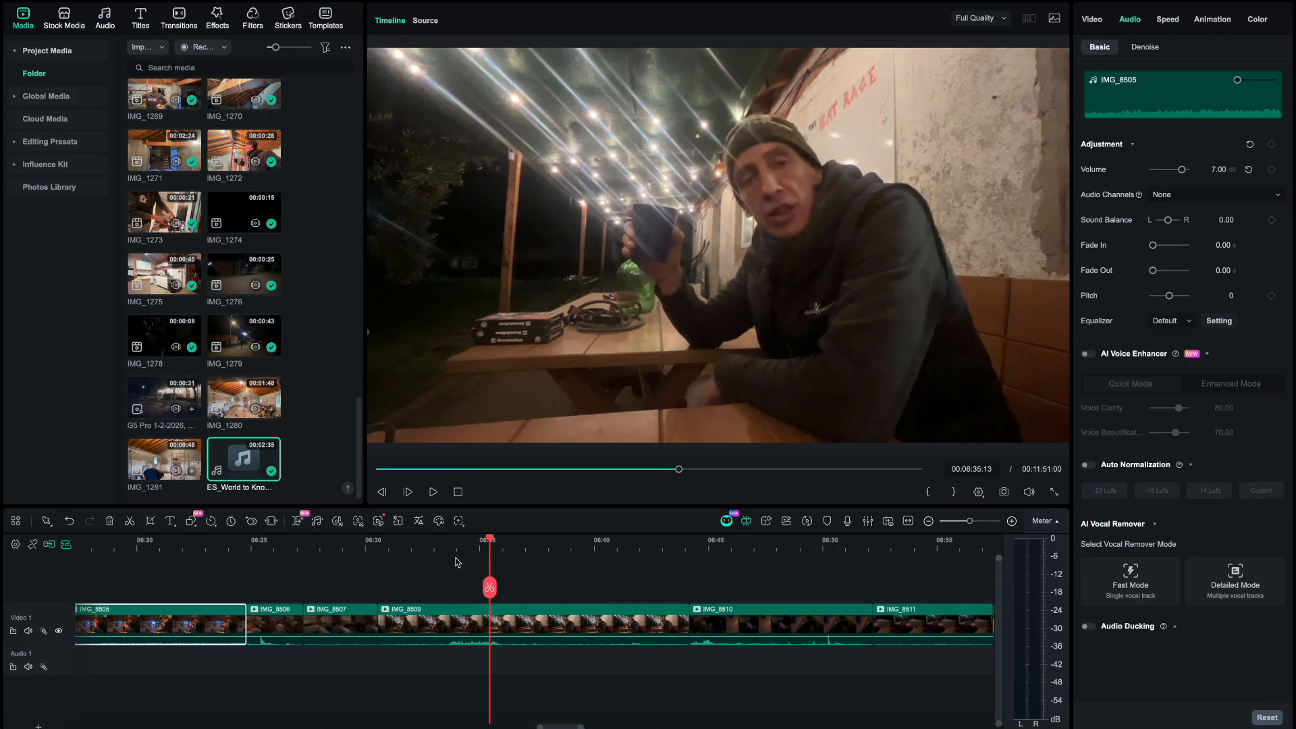
pyautogui.click(443, 545)
pyautogui.press('space')
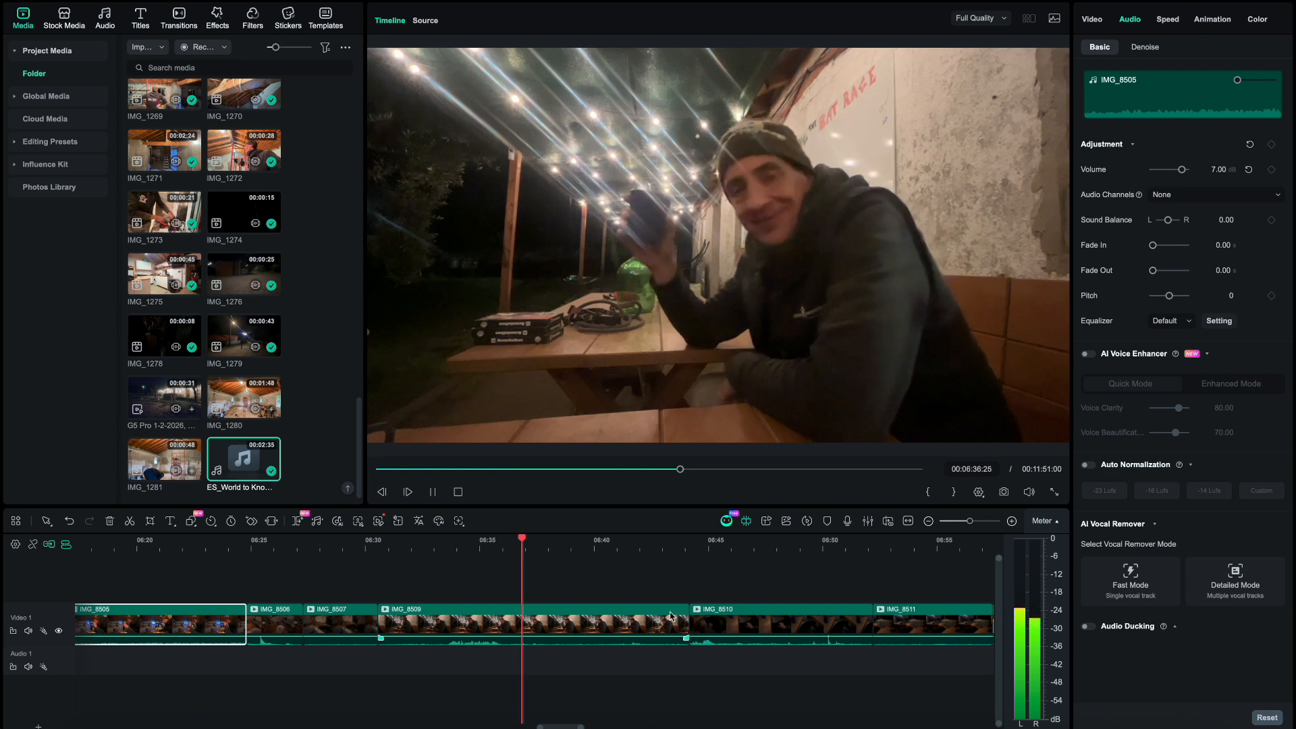
# - Set the volume of clip IMG_8509 to 10.00 dB and play it back on through IMG_8510 and IMG_8511
pyautogui.press('space')
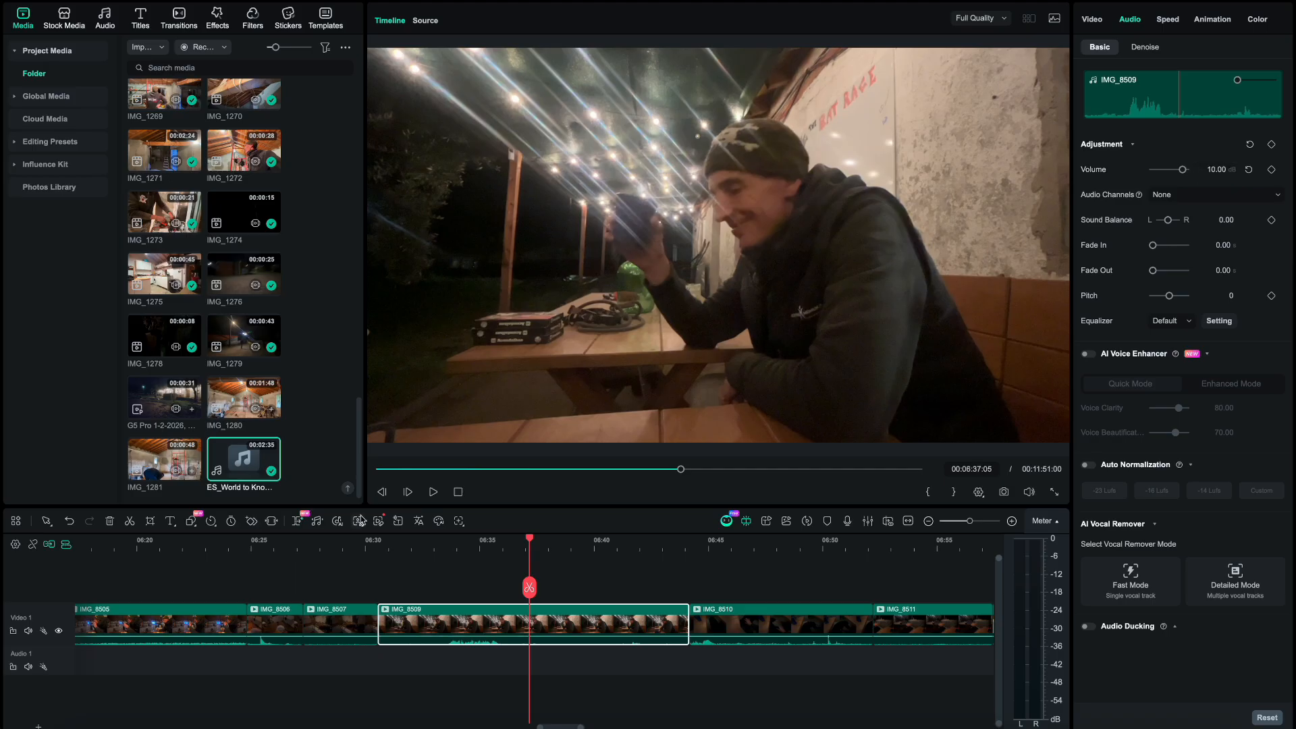
pyautogui.click(436, 541)
pyautogui.press('space')
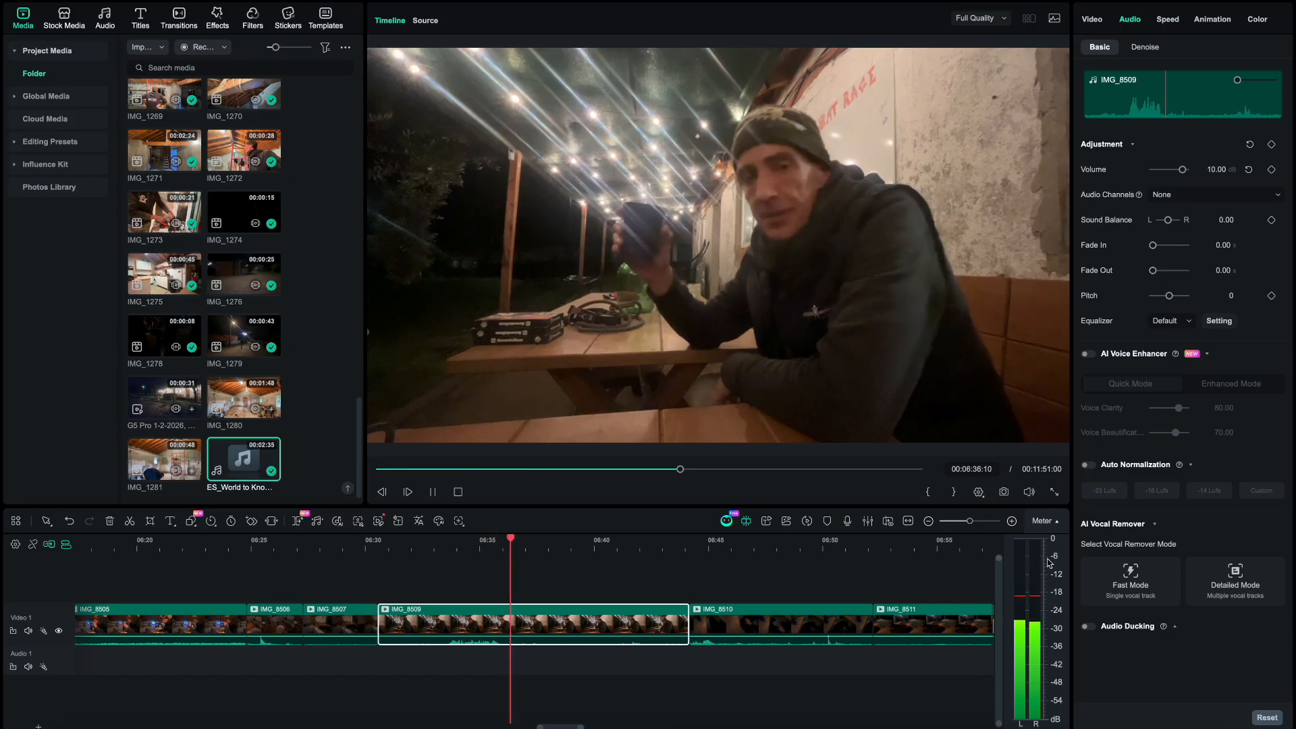
pyautogui.hscroll(3, 642, 656)
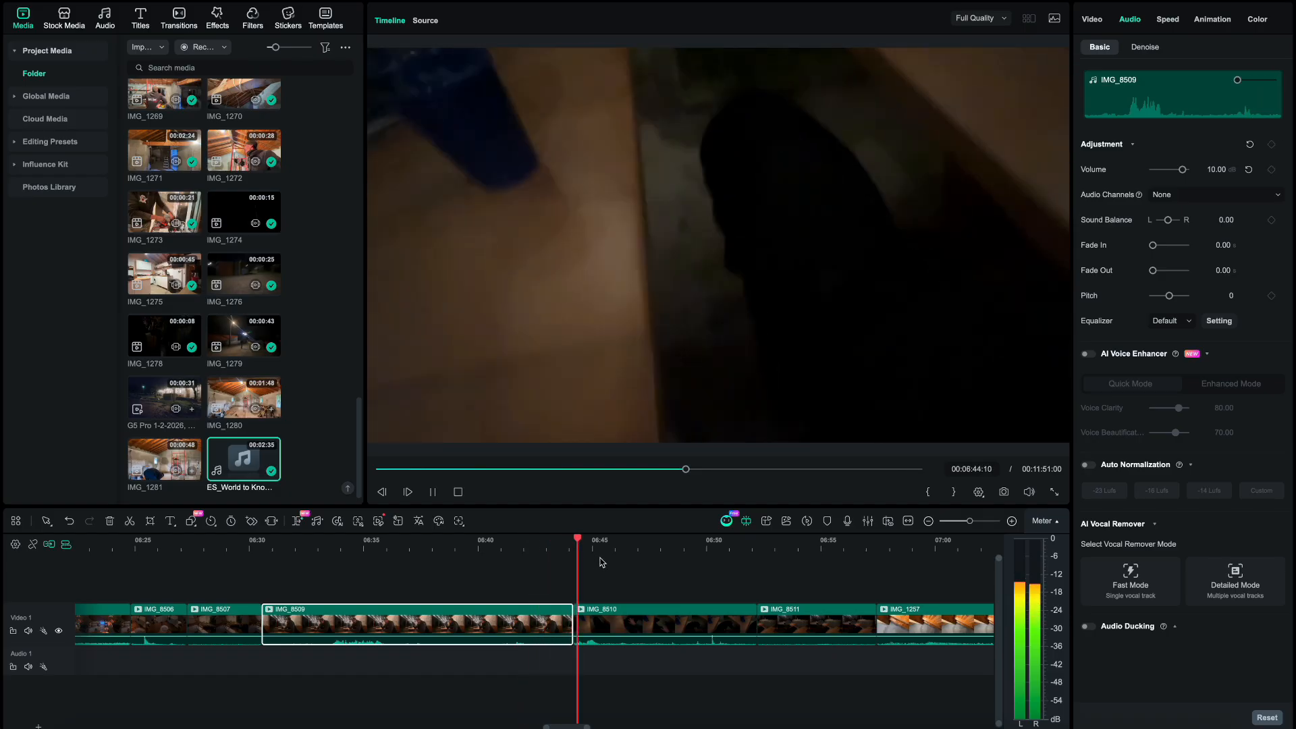
pyautogui.scroll(-2, 662, 612)
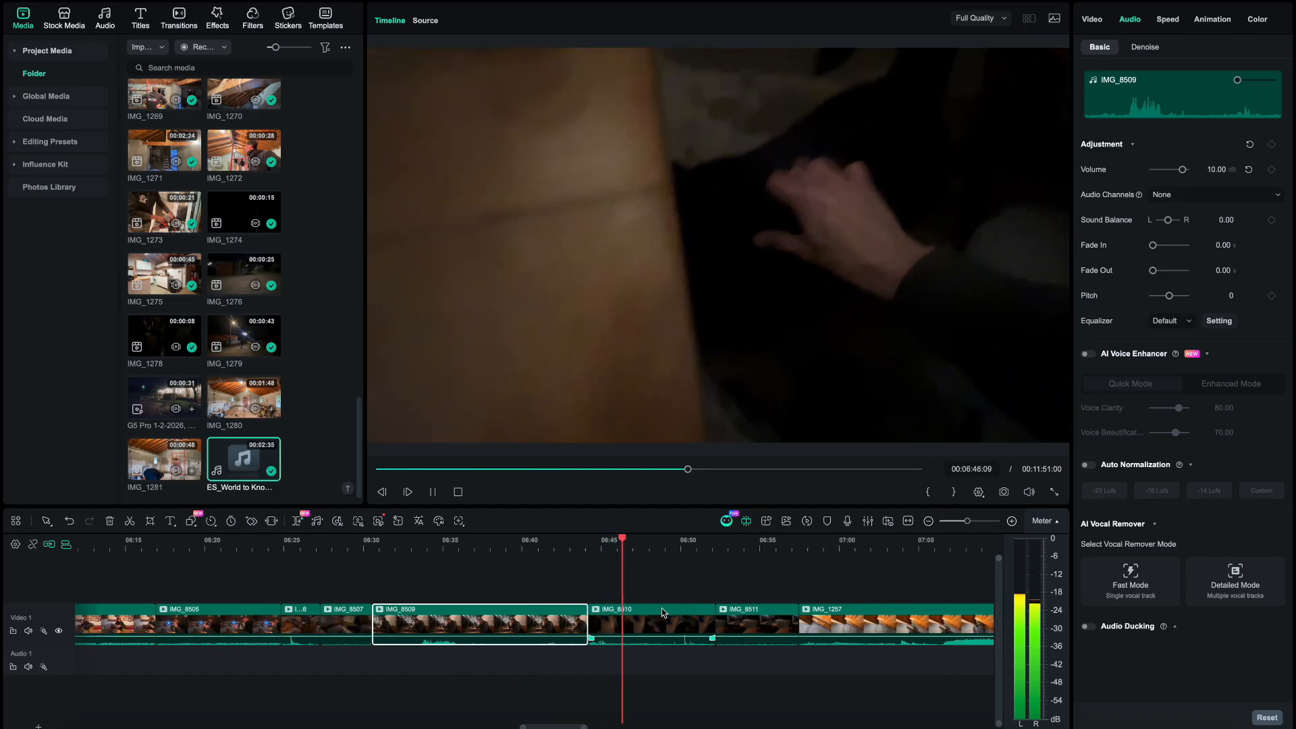
pyautogui.scroll(-1, 662, 613)
pyautogui.hscroll(5, 662, 609)
pyautogui.click(497, 547)
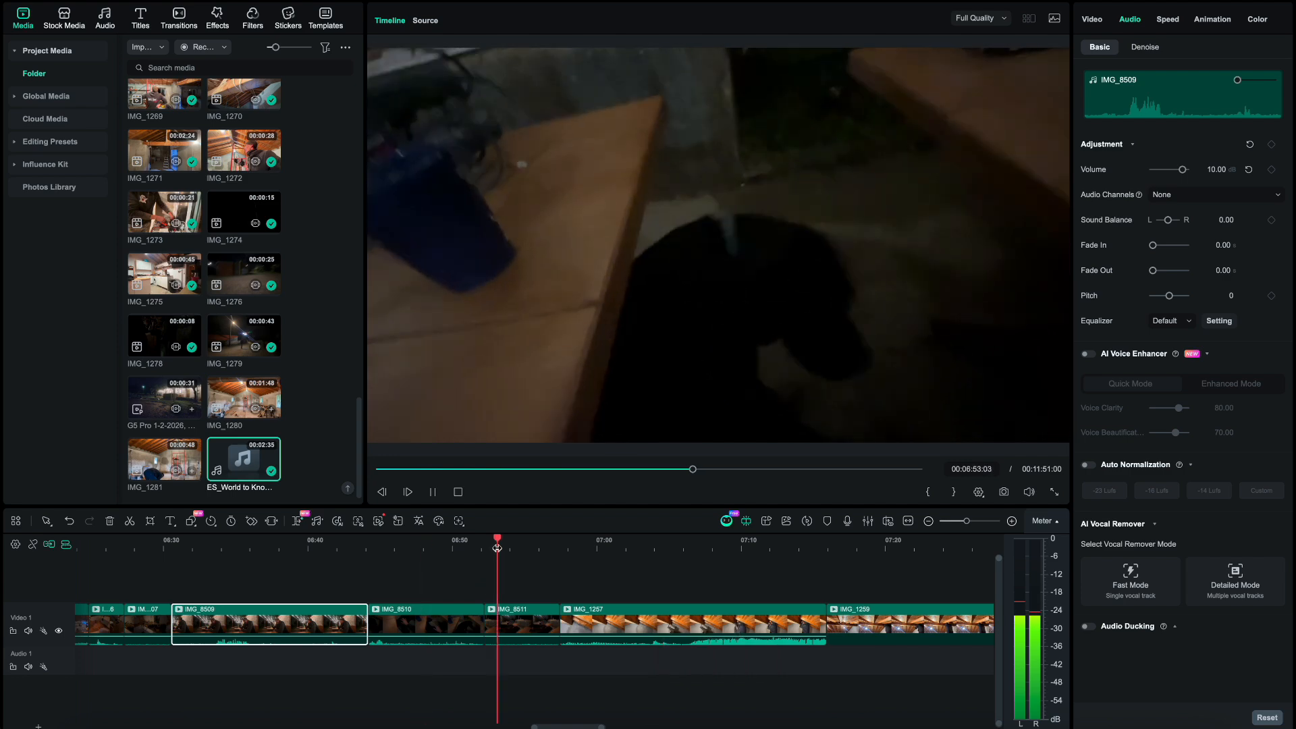
# - Trim 4 seconds off the start of clip IMG_1257, close the gap, and play back the cut from IMG_8511
pyautogui.click(567, 552)
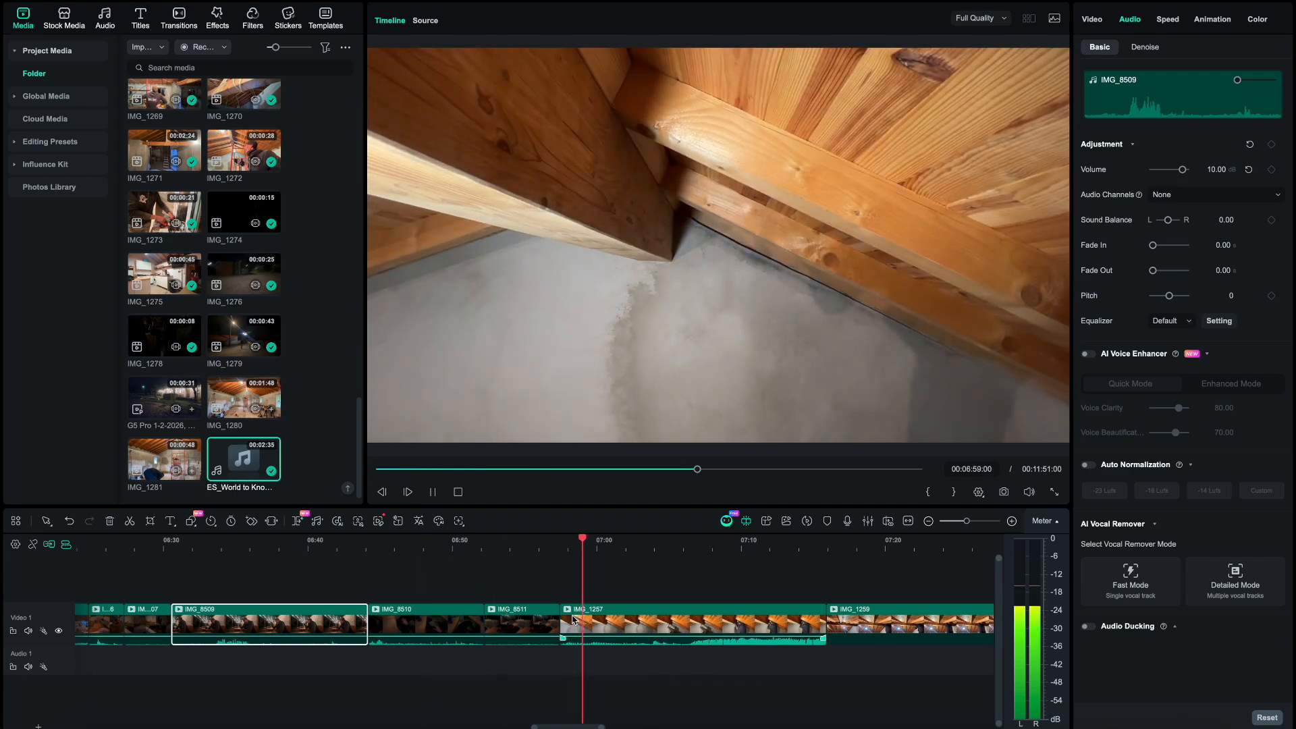
pyautogui.click(569, 559)
pyautogui.click(547, 547)
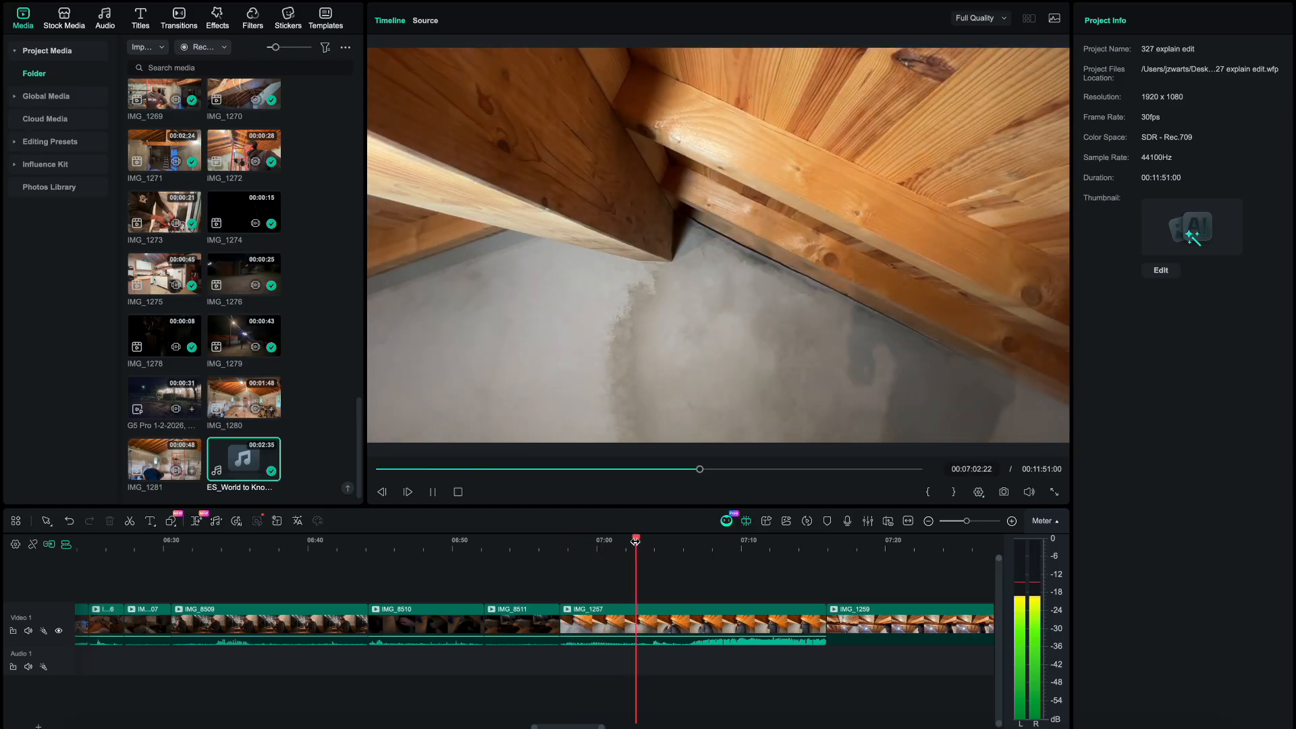
pyautogui.click(608, 542)
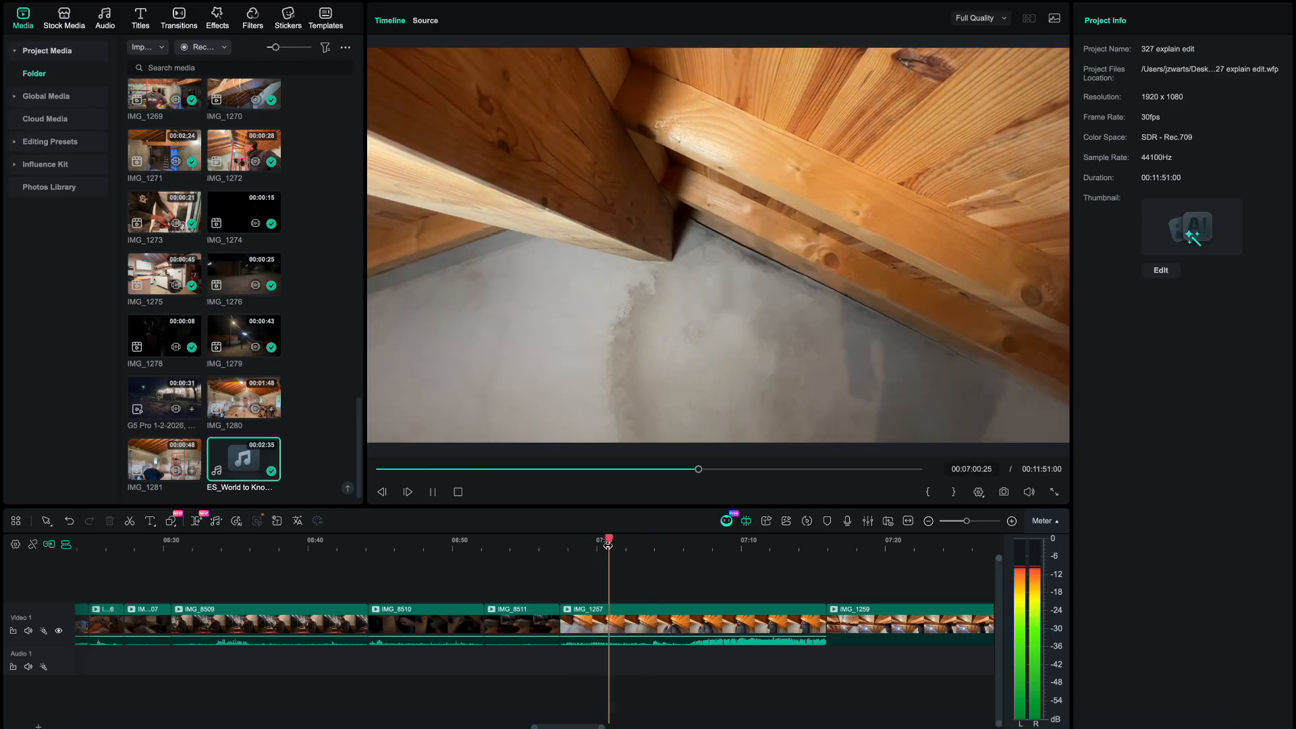
pyautogui.click(618, 587)
pyautogui.click(593, 617)
pyautogui.press('Delete')
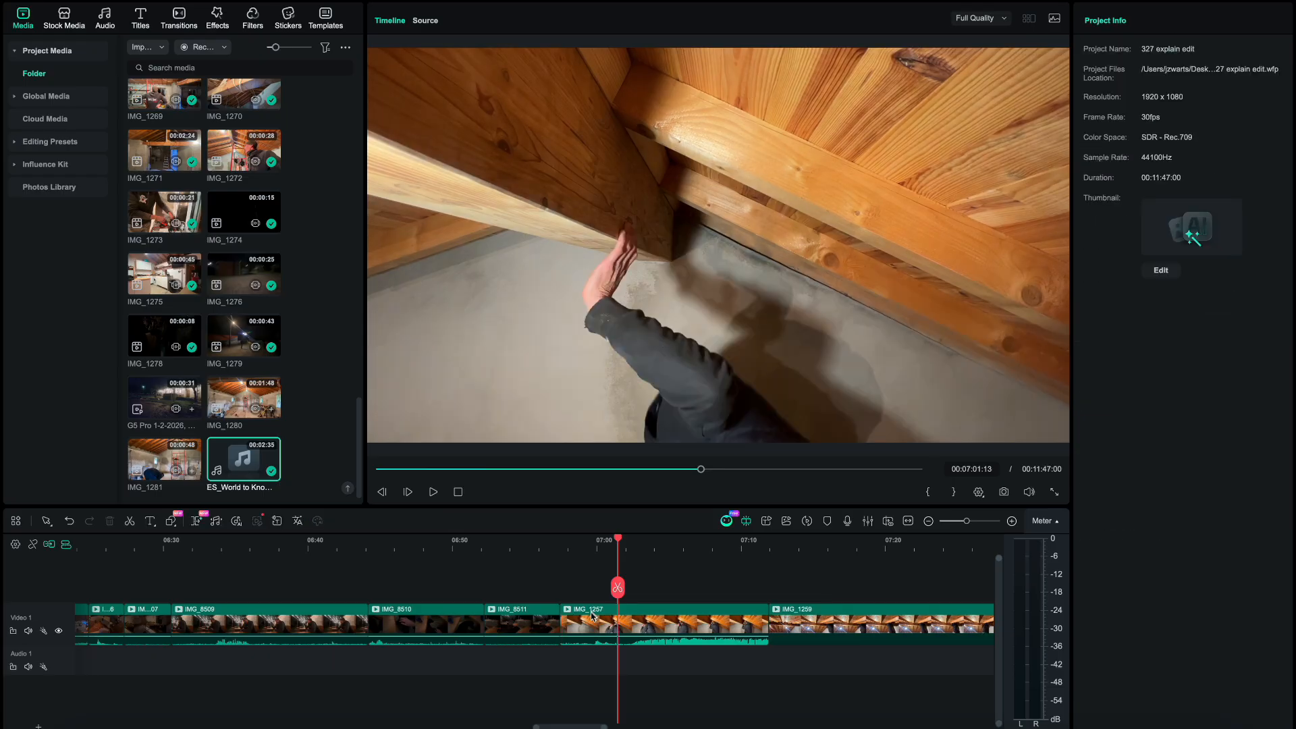
pyautogui.click(550, 542)
pyautogui.press('space')
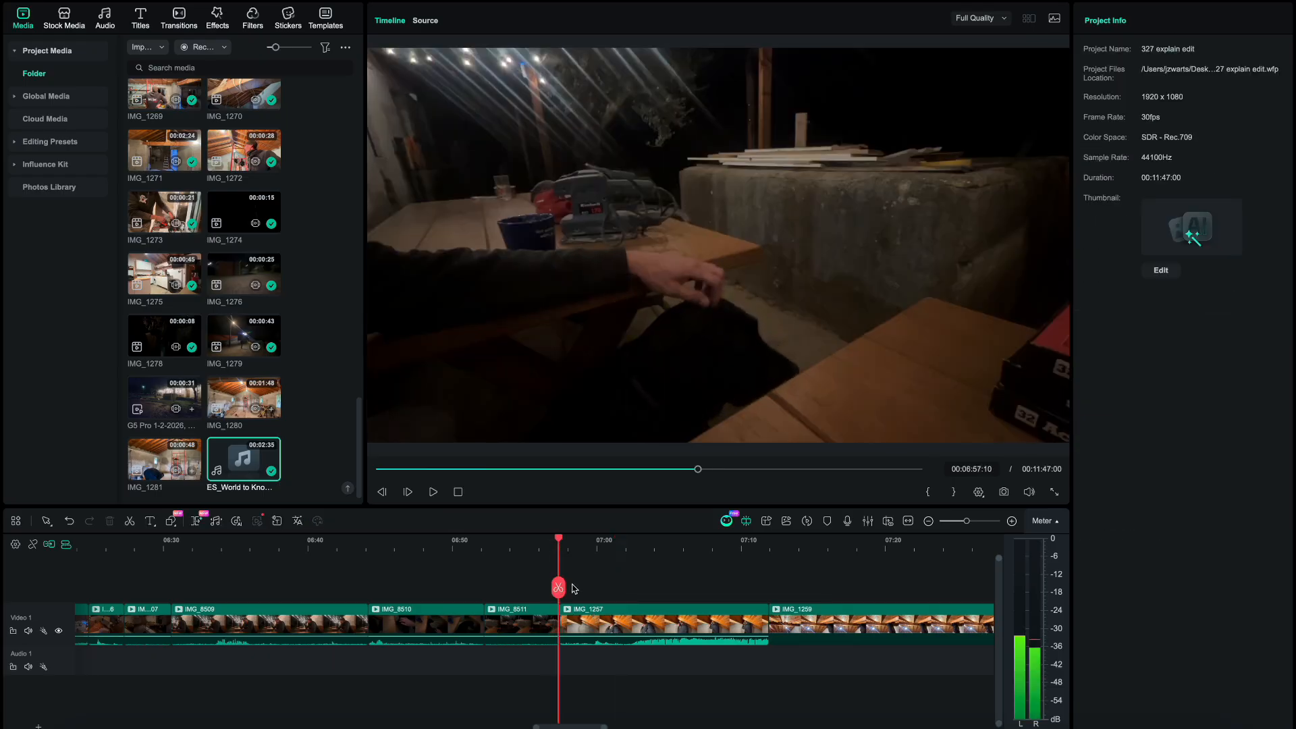
pyautogui.press('space')
pyautogui.hscroll(3, 686, 653)
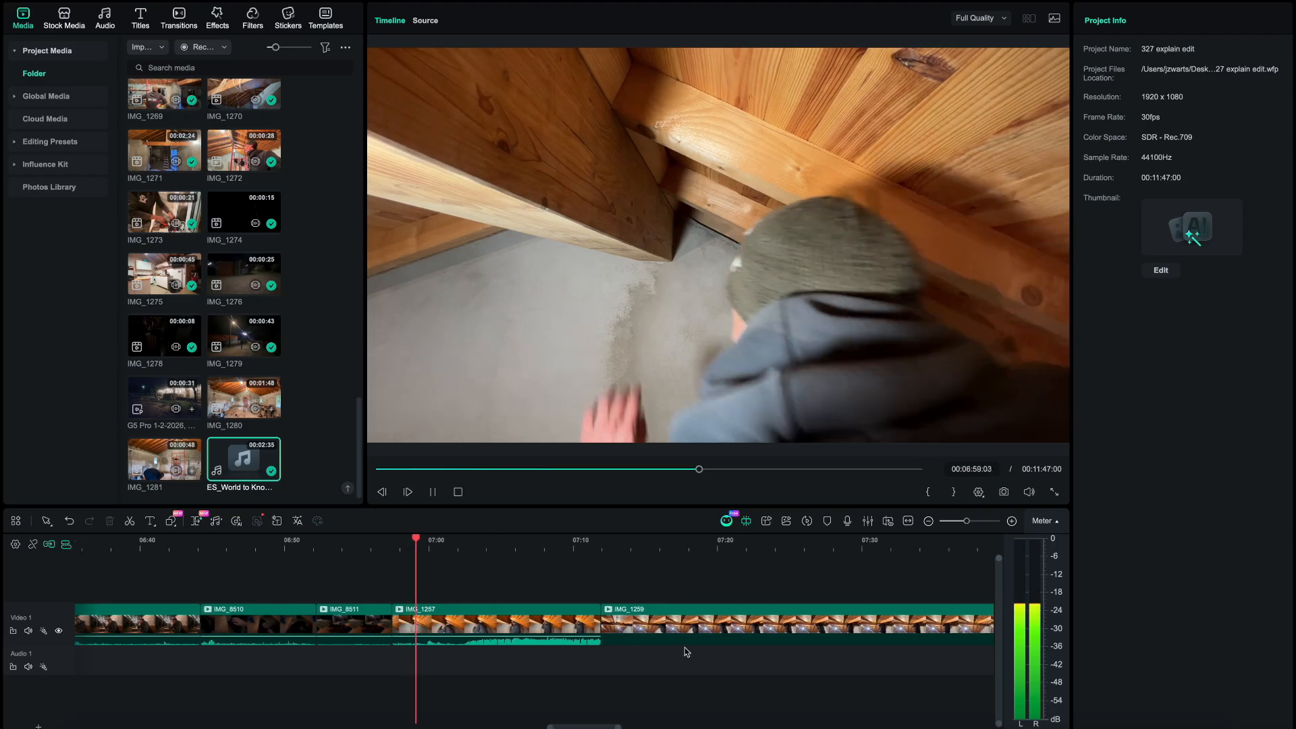
# - Set the volume of clip IMG_1257 to -1.50 dB and play it back to find where the loud work noise starts
pyautogui.click(539, 639)
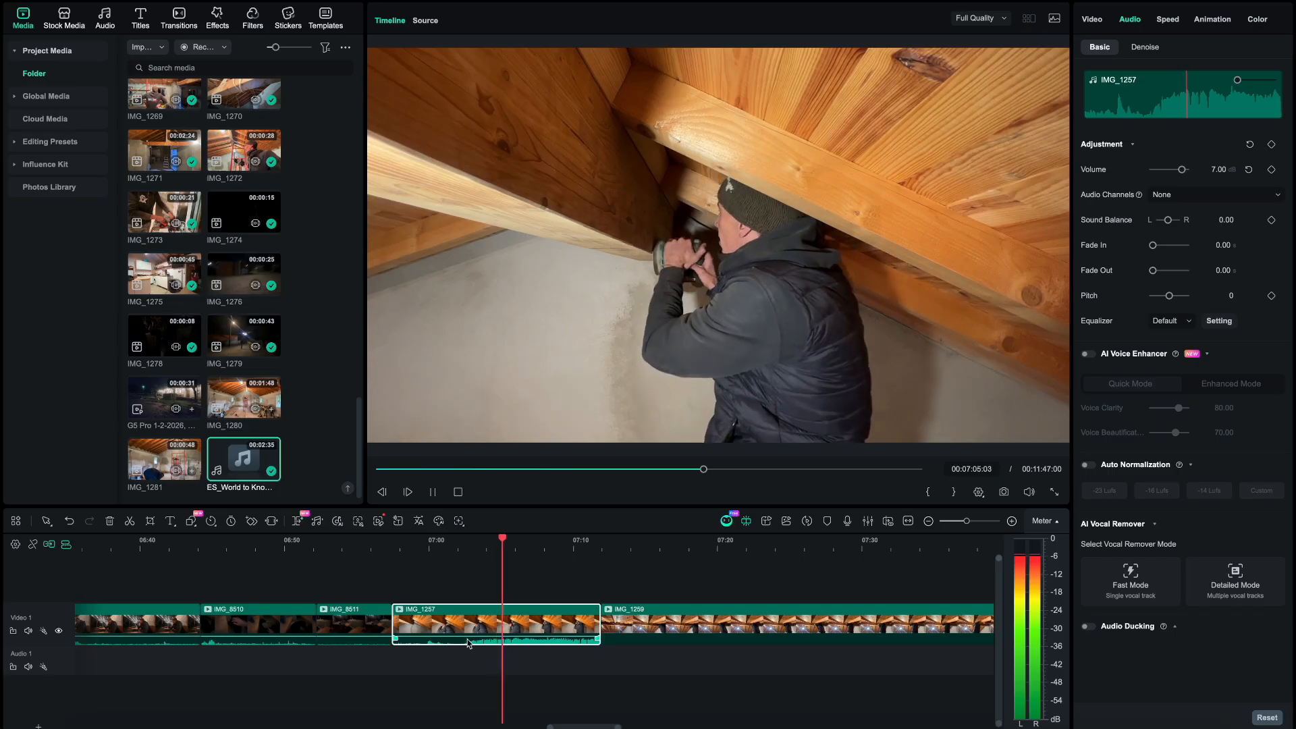
pyautogui.scroll(3, 468, 643)
pyautogui.press('space')
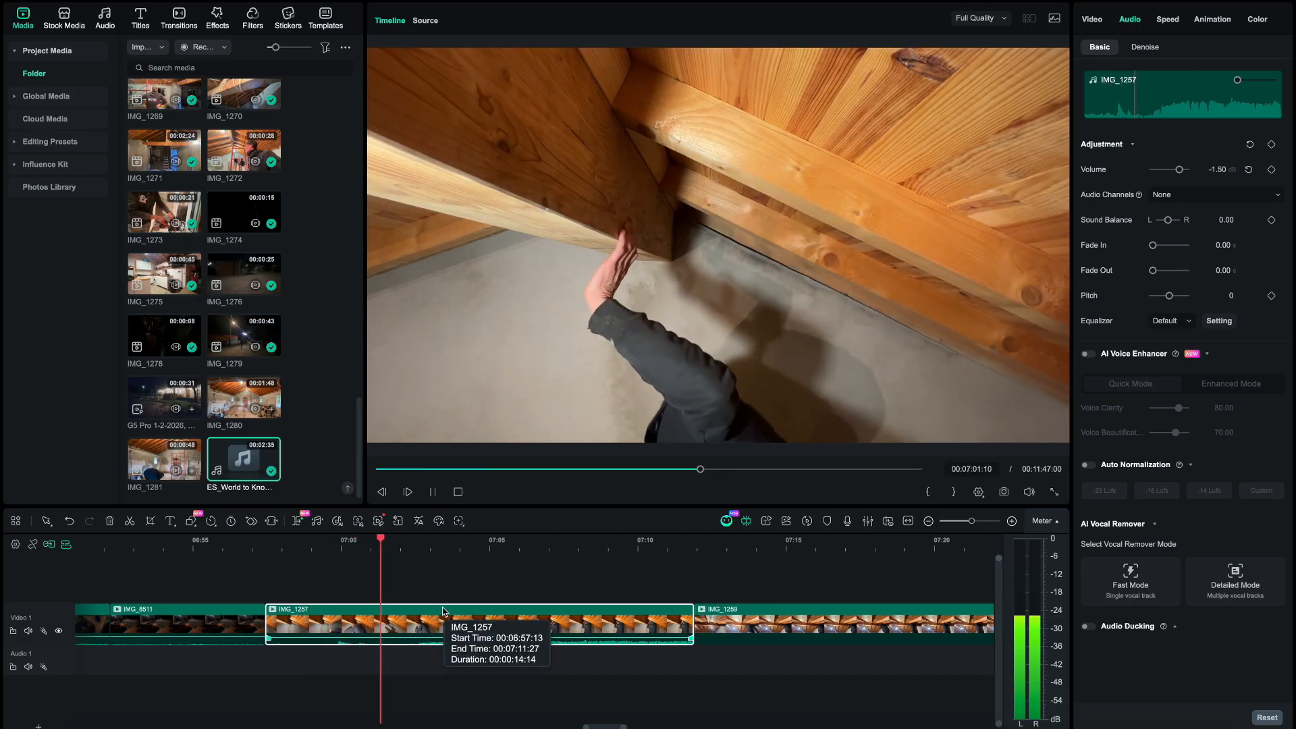
pyautogui.press('space')
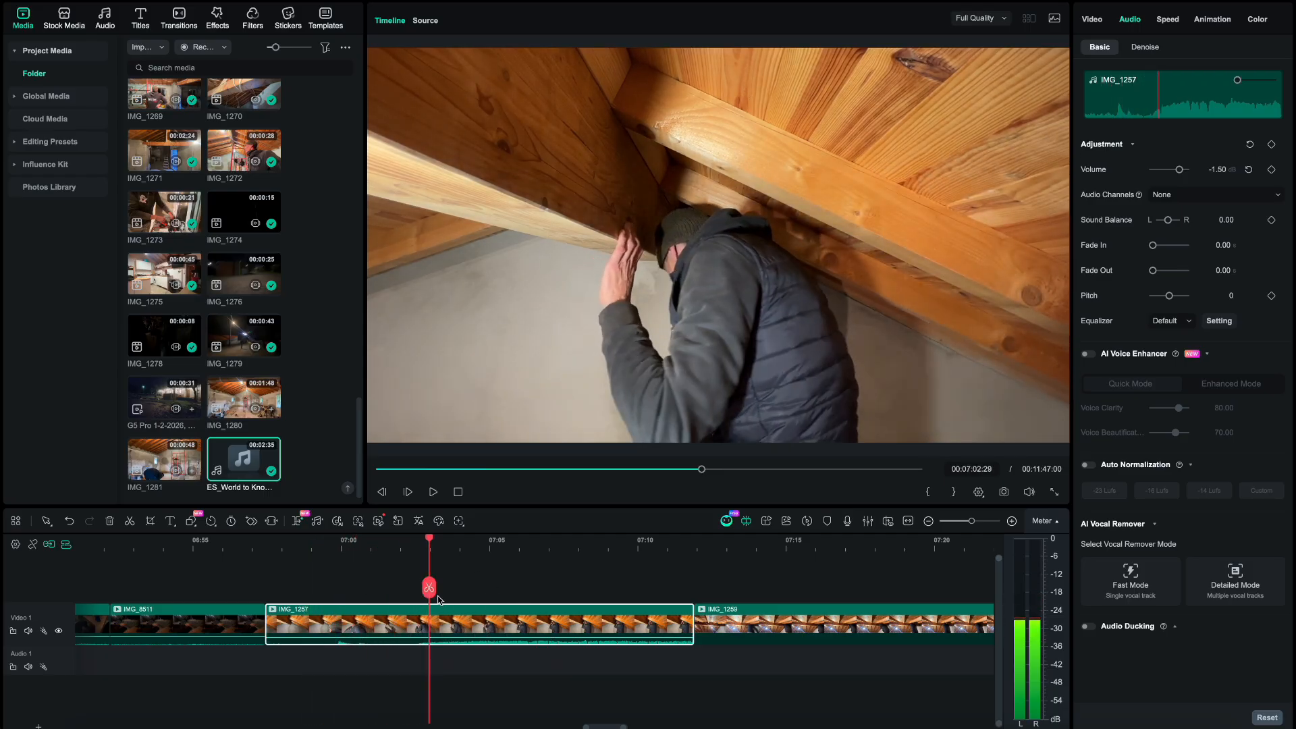
# - Split clip IMG_1257 at 00:07:02:13, set the first part's volume to 7.00 dB, and play back the transition
pyautogui.moveTo(416, 548); pyautogui.dragTo(422, 589)
pyautogui.press('Left')
pyautogui.press('Left')
pyautogui.press('Left')
pyautogui.press('Left')
pyautogui.press('Left')
pyautogui.press('Left')
pyautogui.press('Left')
pyautogui.press('Left')
pyautogui.press('Left')
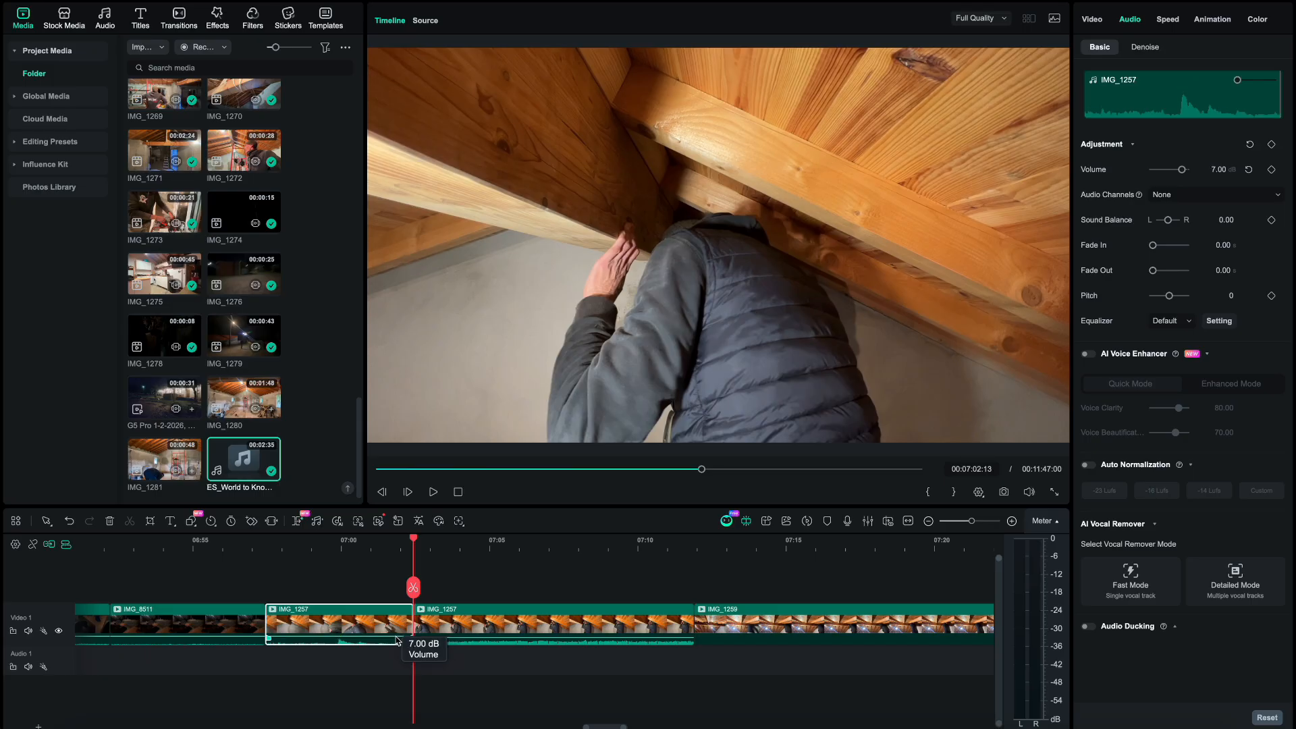
pyautogui.press('space')
pyautogui.click(327, 550)
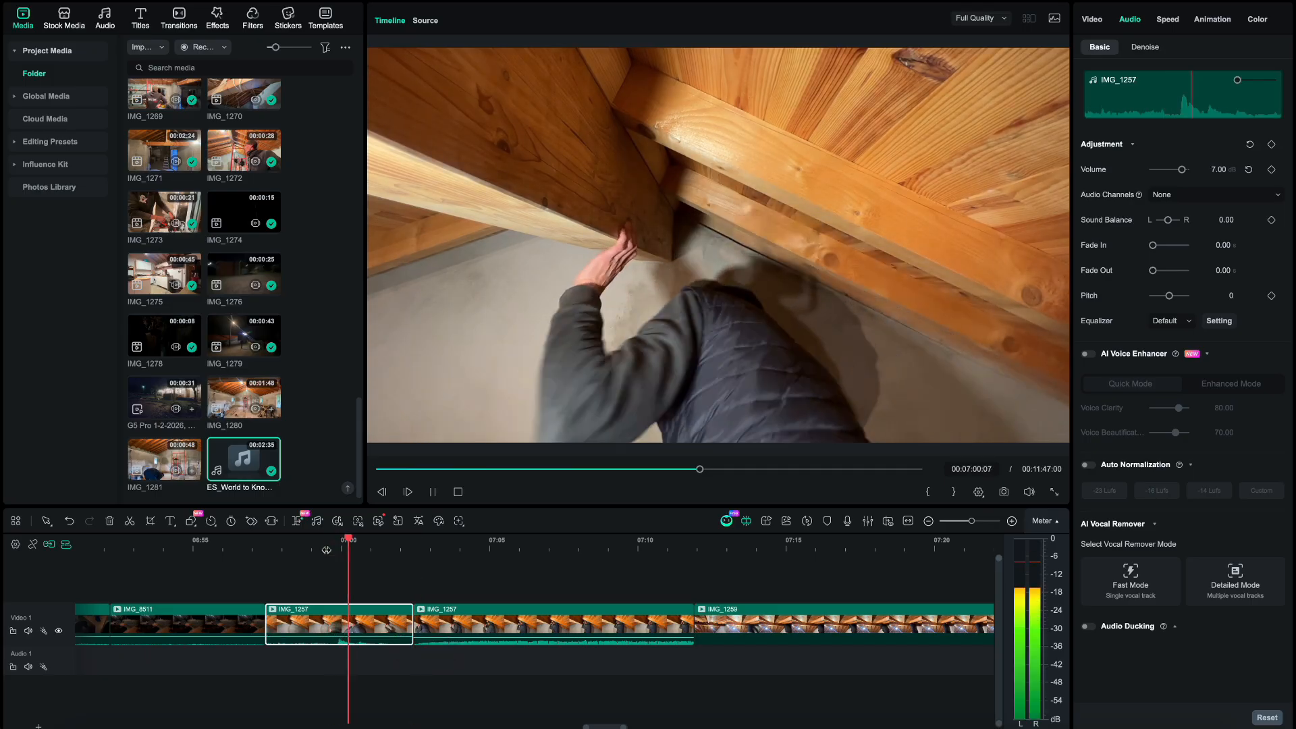
pyautogui.click(282, 543)
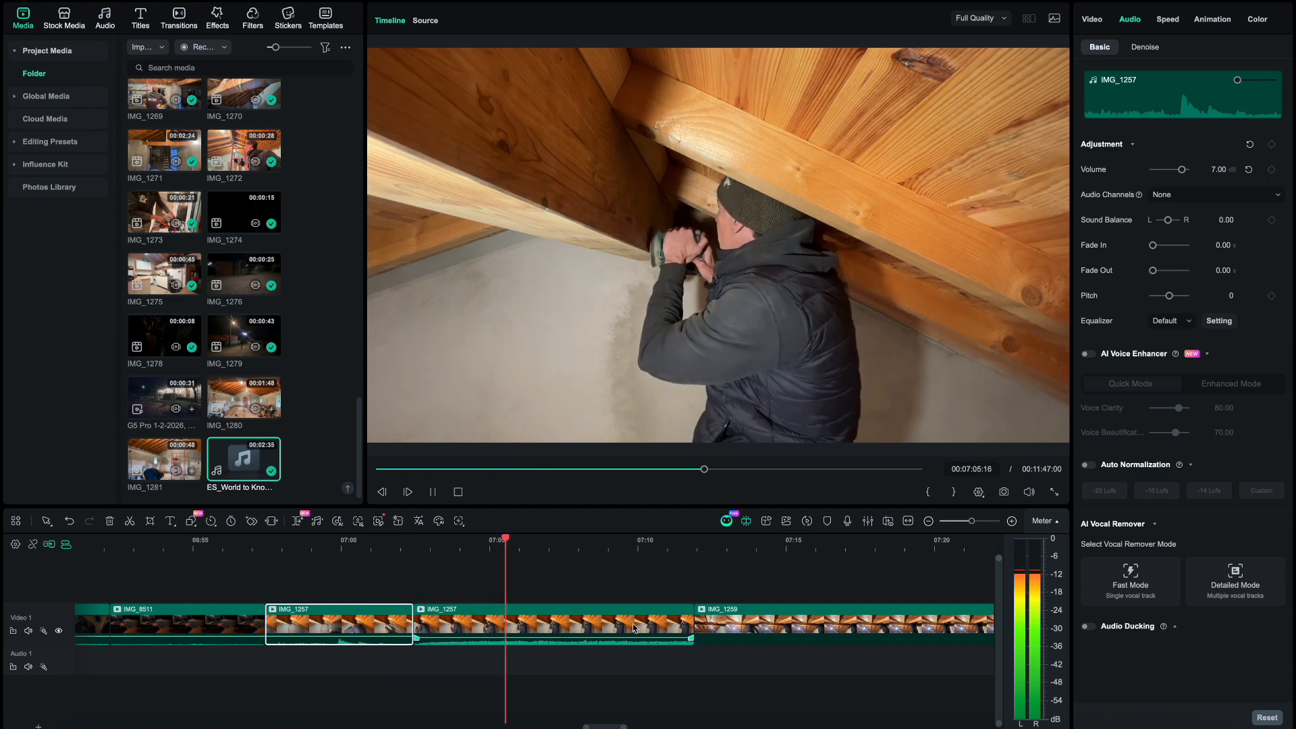
# - Review the second part of IMG_1257 and place the playhead at 00:07:15:04 in clip IMG_1259
pyautogui.scroll(-2, 611, 626)
pyautogui.hscroll(3, 611, 626)
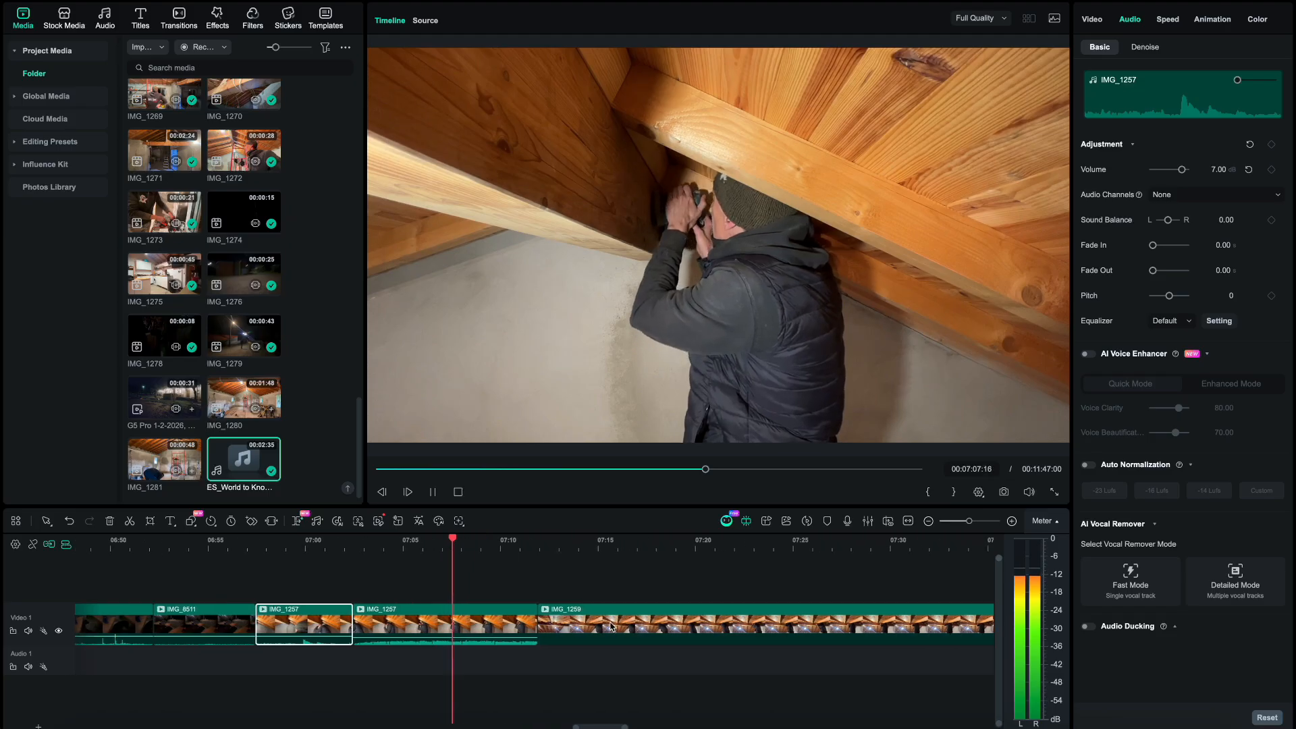
pyautogui.press('space')
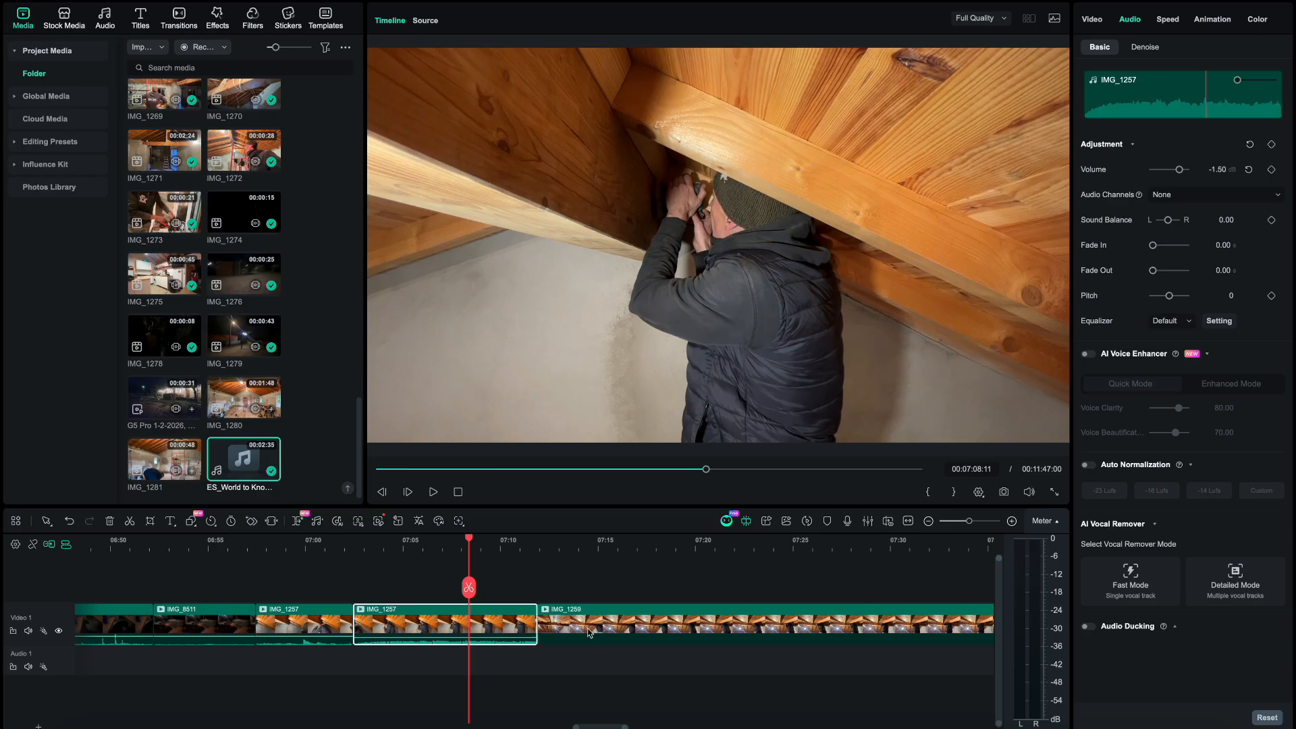
pyautogui.scroll(-5, 589, 632)
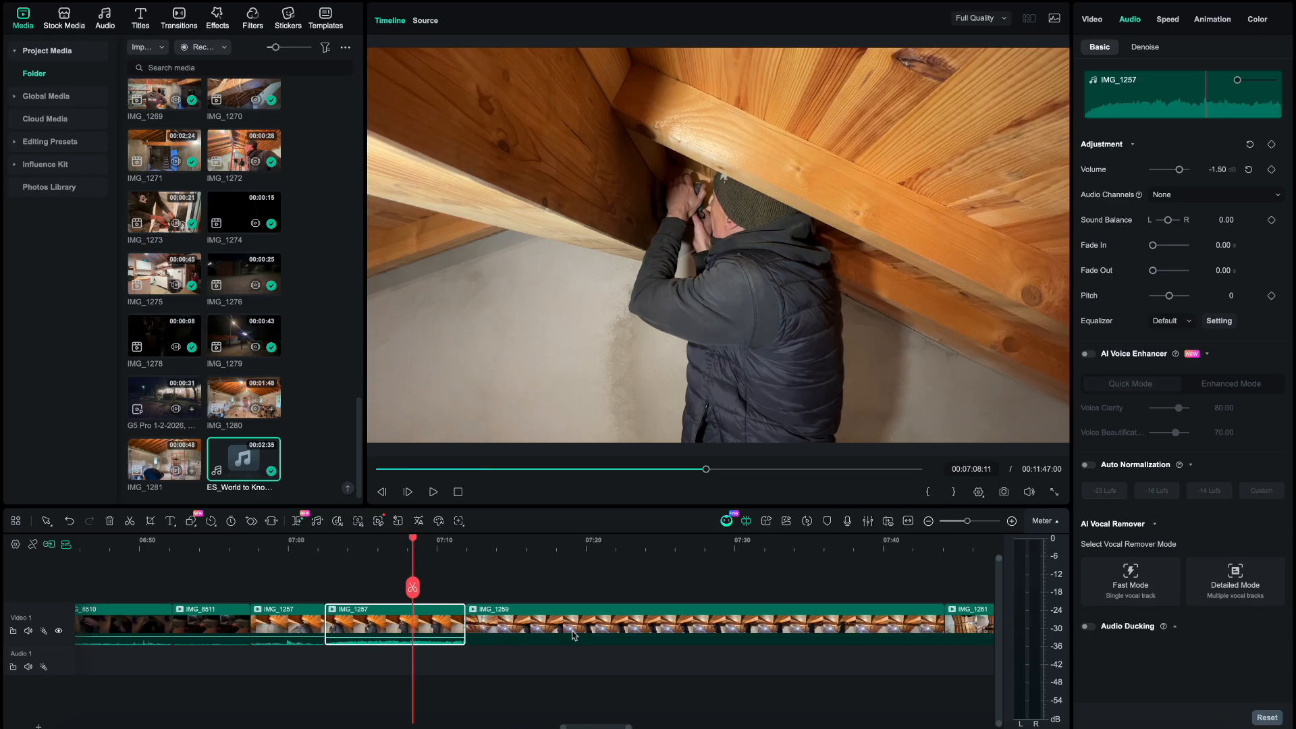
pyautogui.scroll(-2, 573, 634)
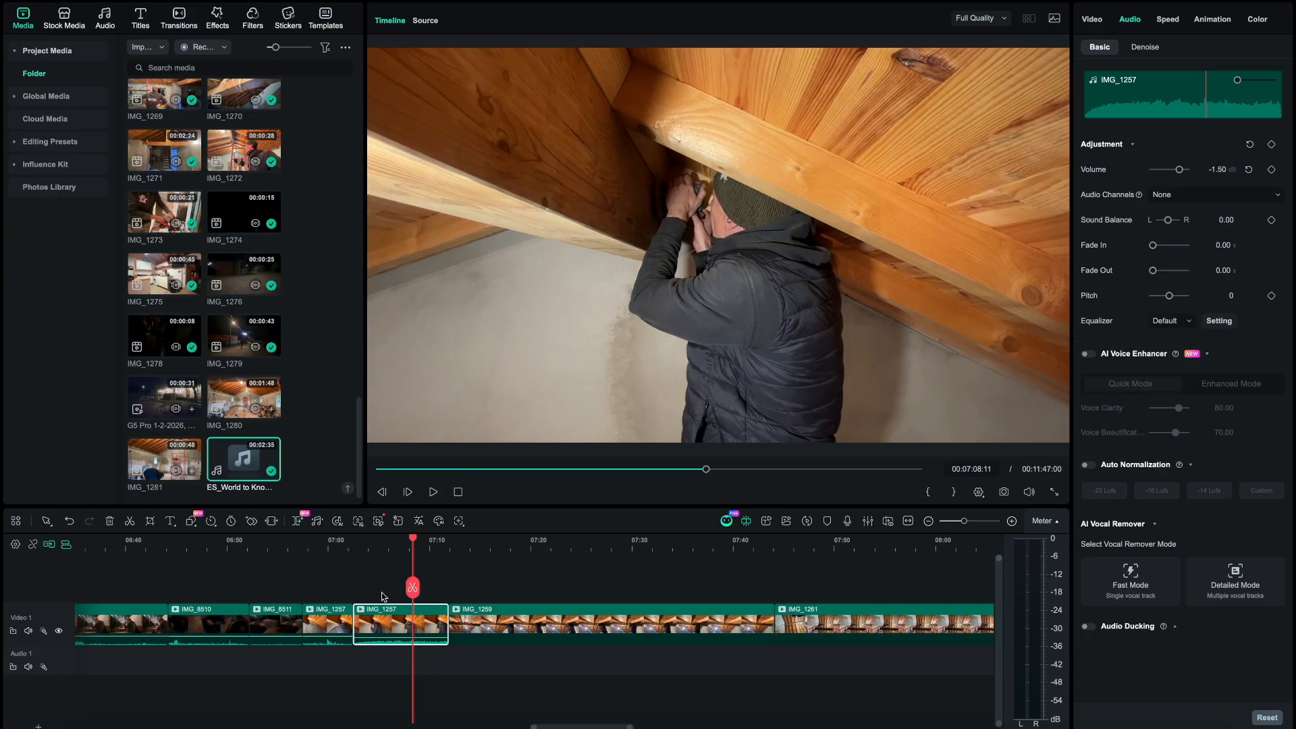
pyautogui.scroll(-6, 385, 611)
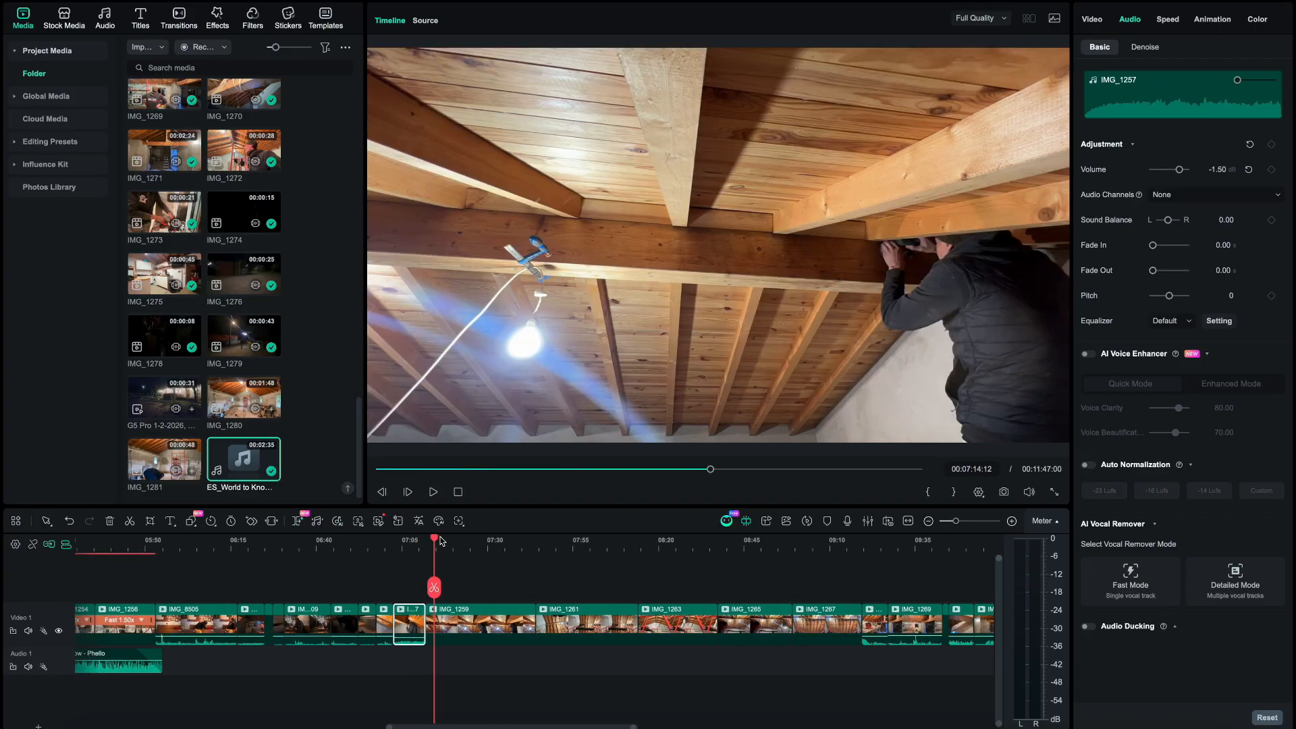
pyautogui.moveTo(439, 540)
pyautogui.mouseDown()
pyautogui.moveTo(540, 547)
pyautogui.moveTo(437, 560)
pyautogui.mouseUp()
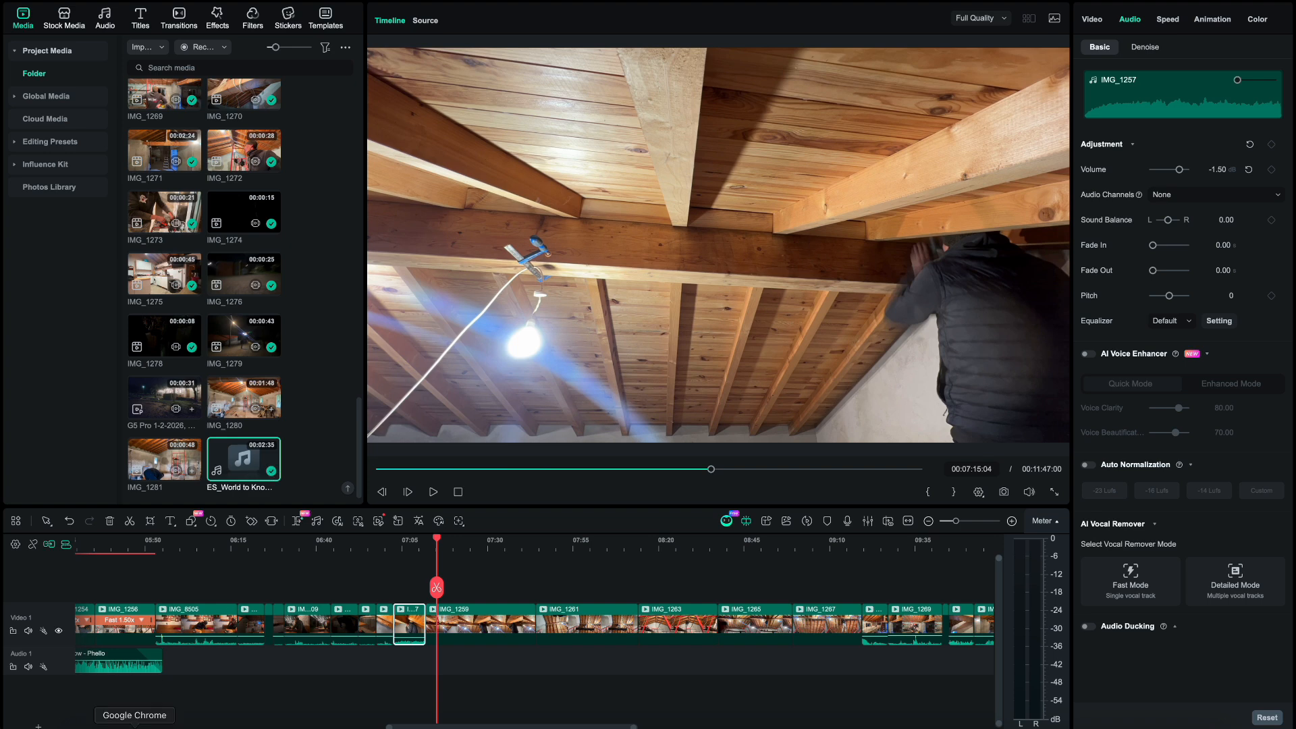
# - Switch to Epidemic Sound in Google Chrome and look through the downloaded tracks for music to follow World to Know
pyautogui.click(135, 725)
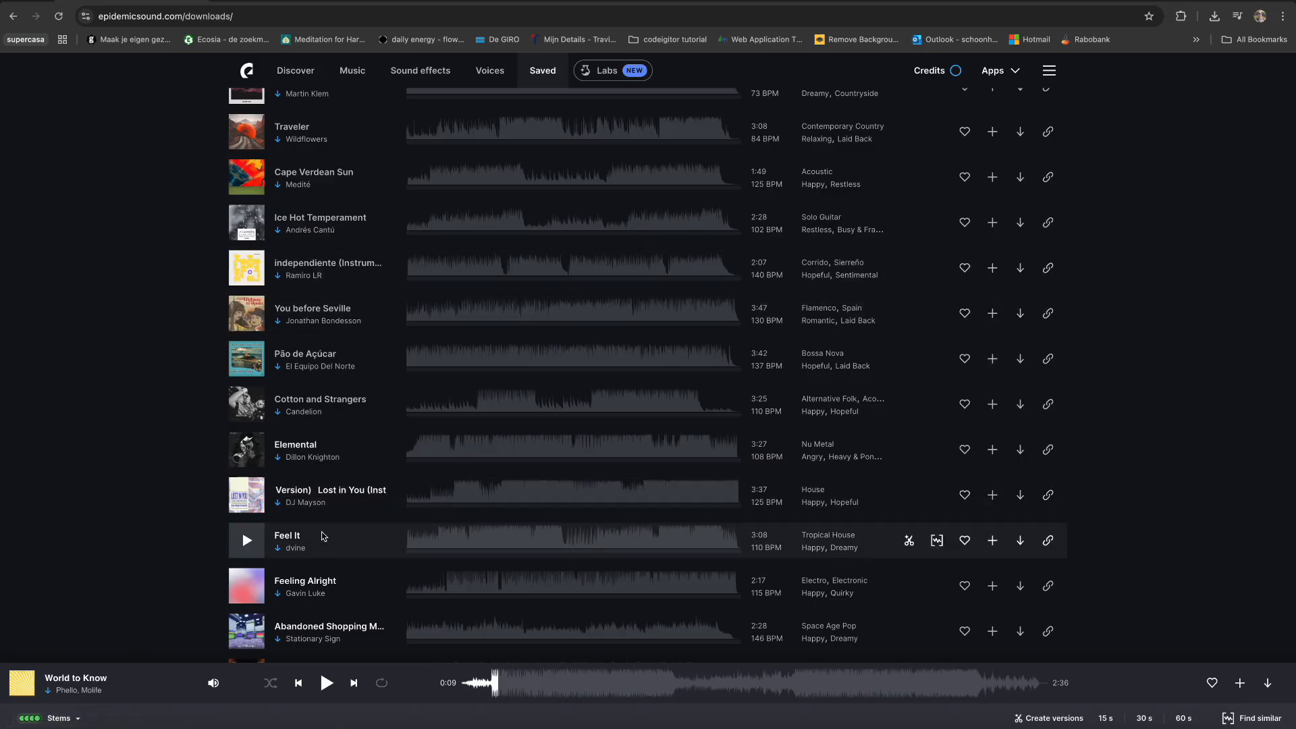
pyautogui.scroll(-2, 321, 553)
pyautogui.scroll(4, 321, 553)
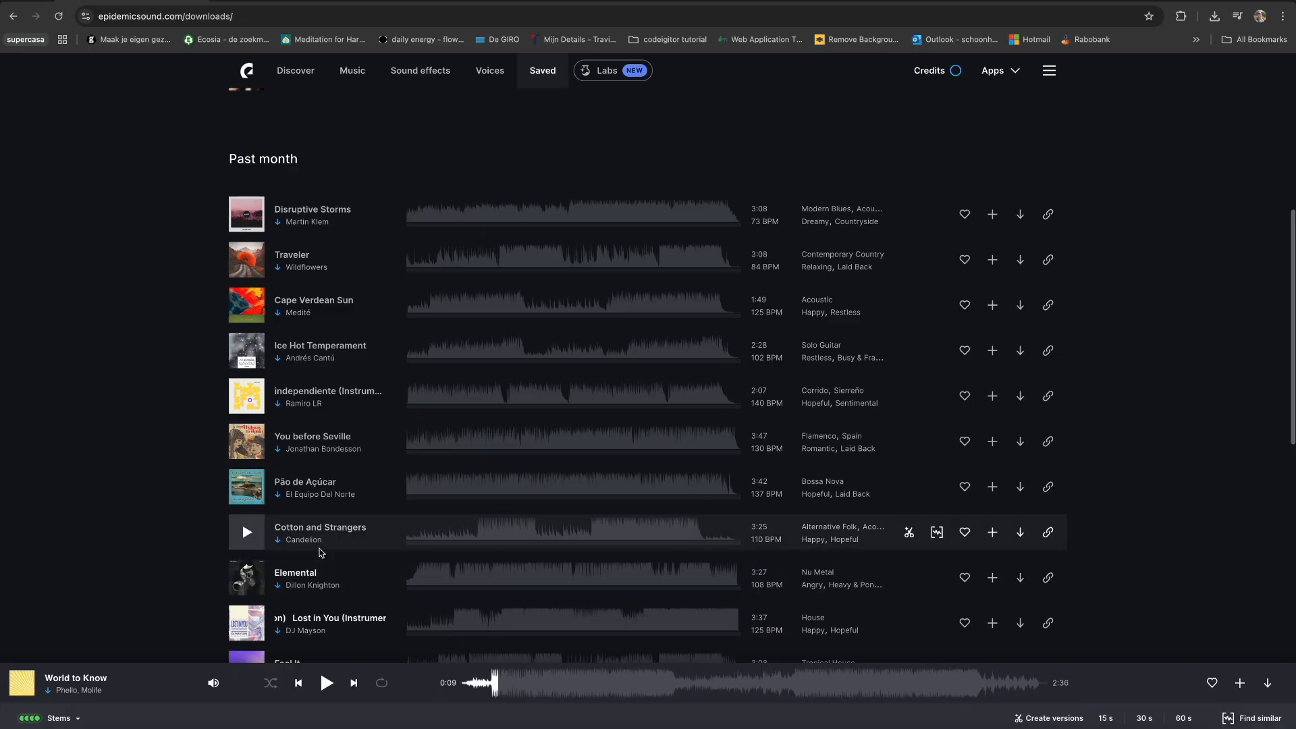
pyautogui.scroll(-2, 320, 554)
pyautogui.scroll(-1, 320, 554)
pyautogui.scroll(8, 321, 553)
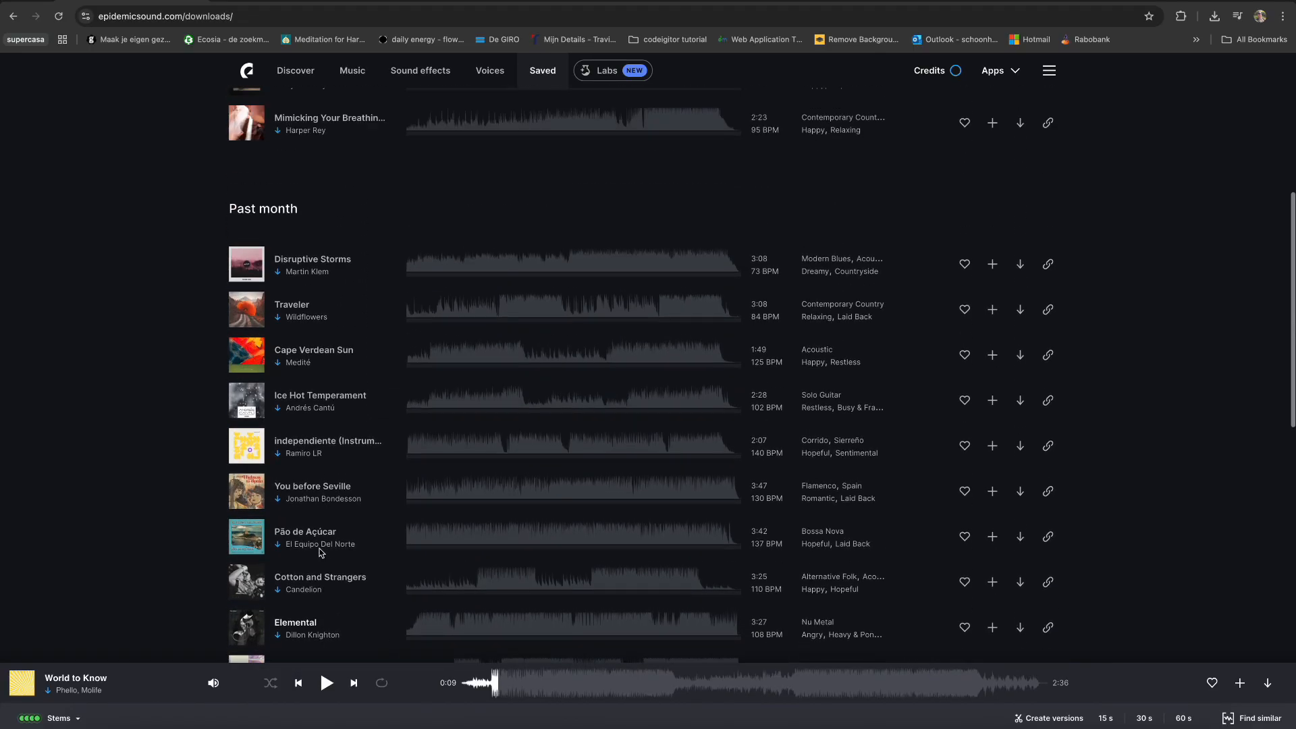
pyautogui.scroll(3, 321, 554)
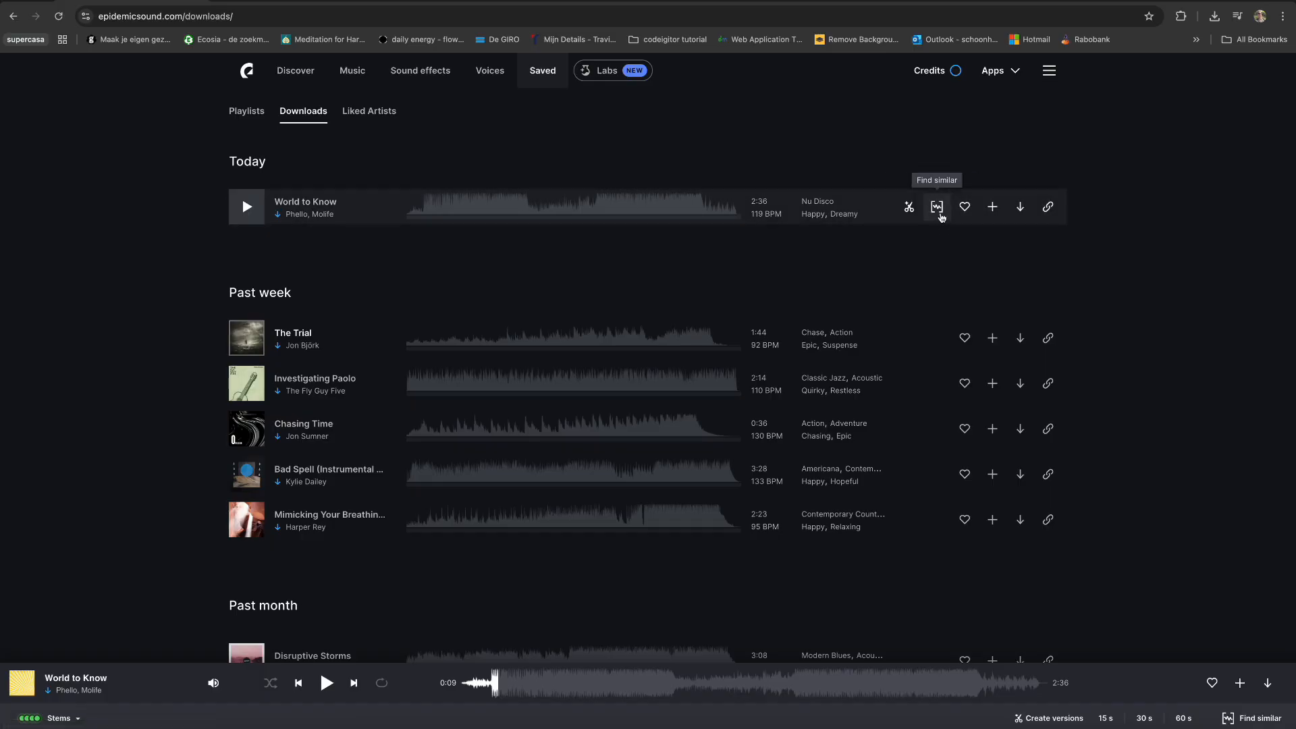
# - Find tracks similar to World to Know, preview My Baby Libertine (SLCT Remix), and adjust the computer's sound volume
pyautogui.click(937, 207)
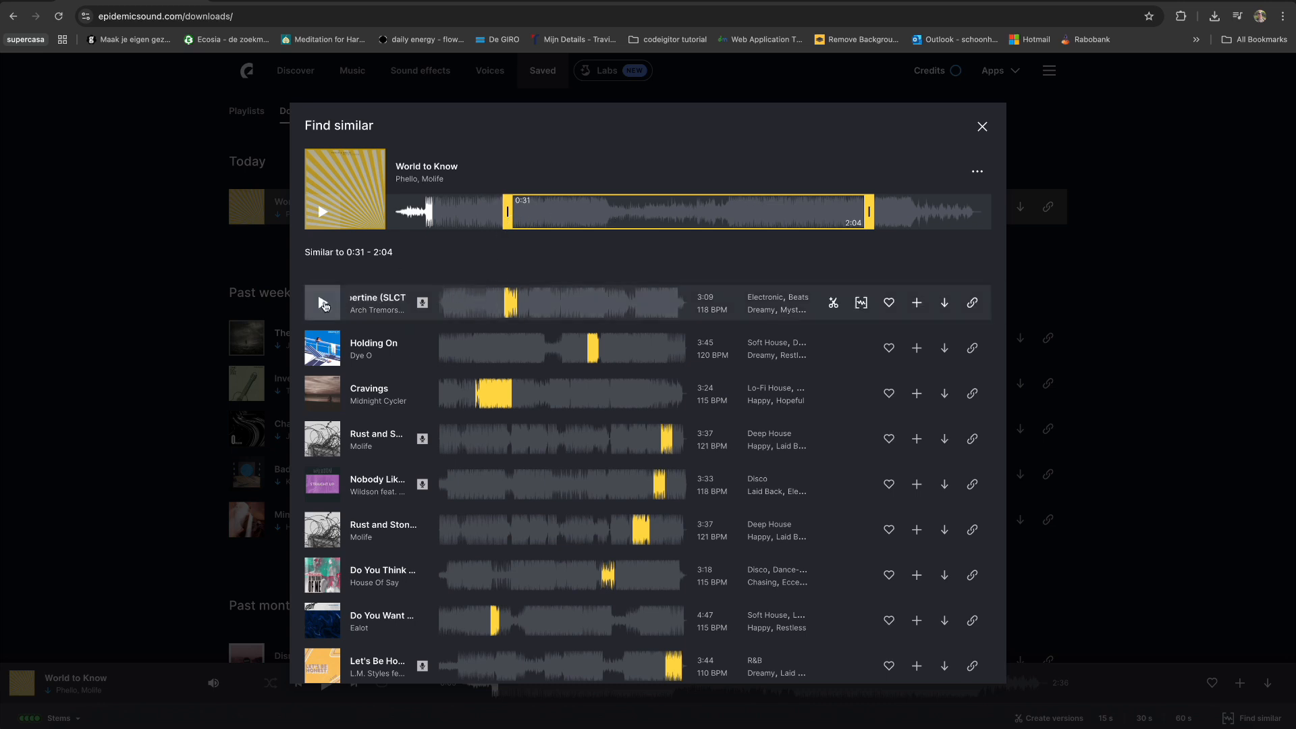
pyautogui.click(324, 304)
pyautogui.click(323, 304)
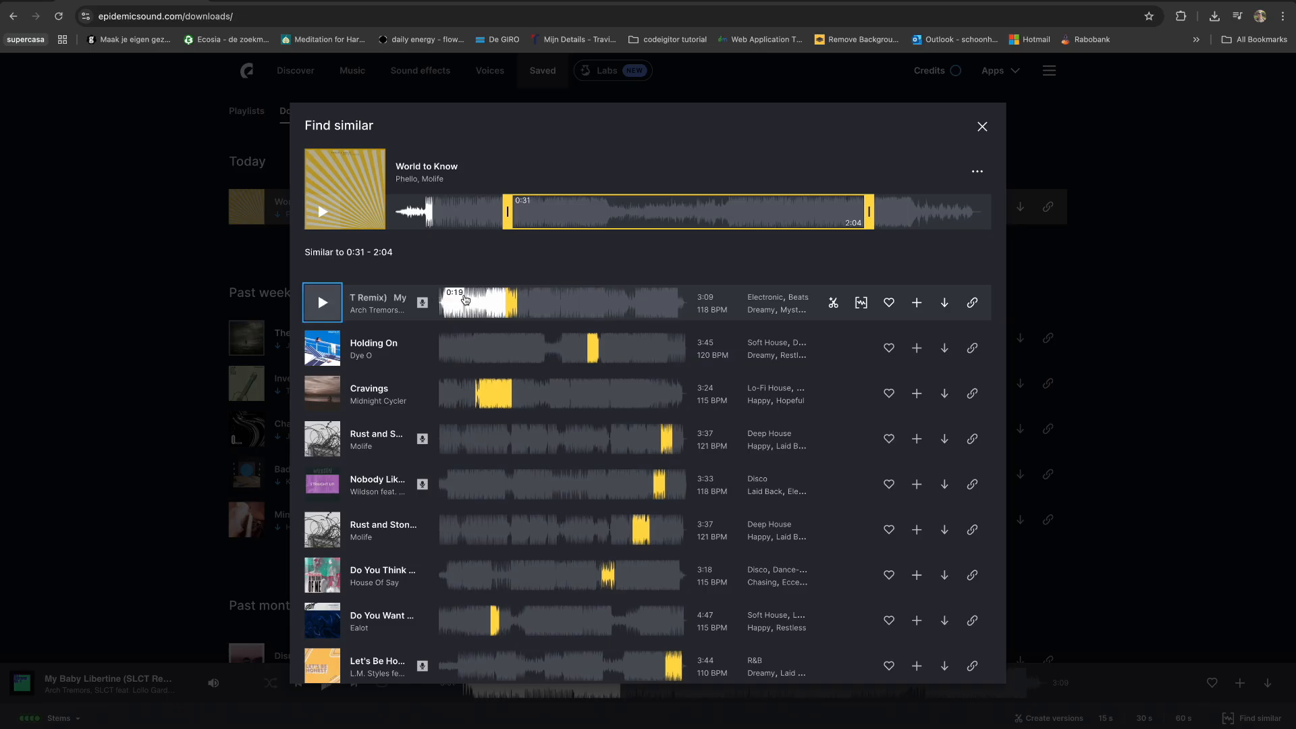
pyautogui.press('F11')
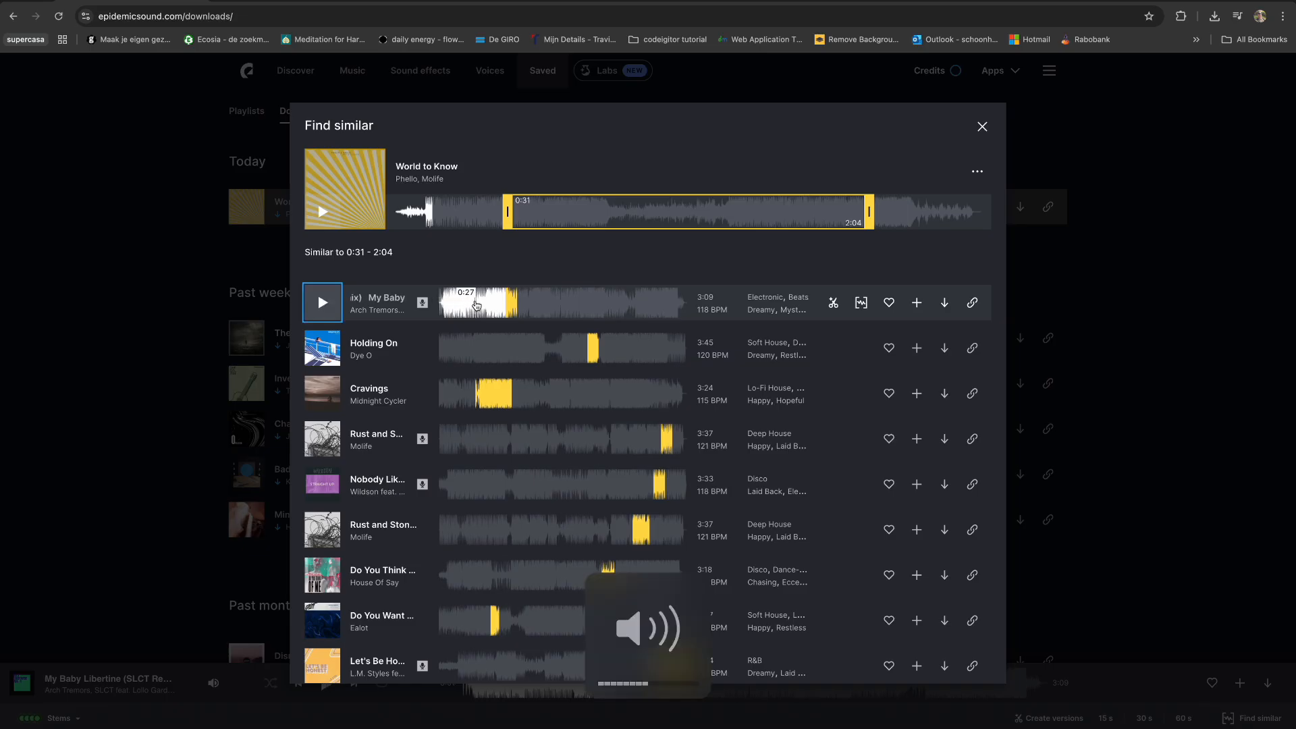
# - Preview an early part of My Baby Libertine (SLCT Remix) and look through the remaining tracks similar to World to Know
pyautogui.press('space')
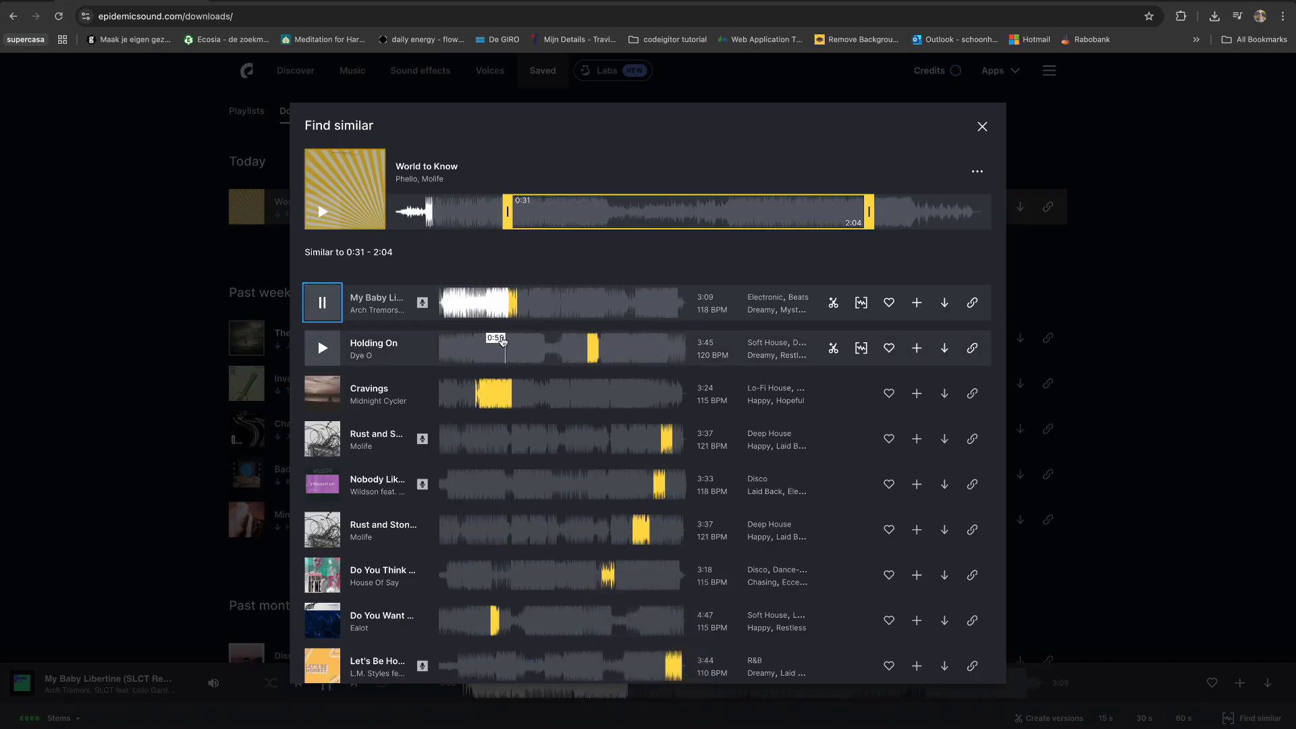
pyautogui.click(475, 303)
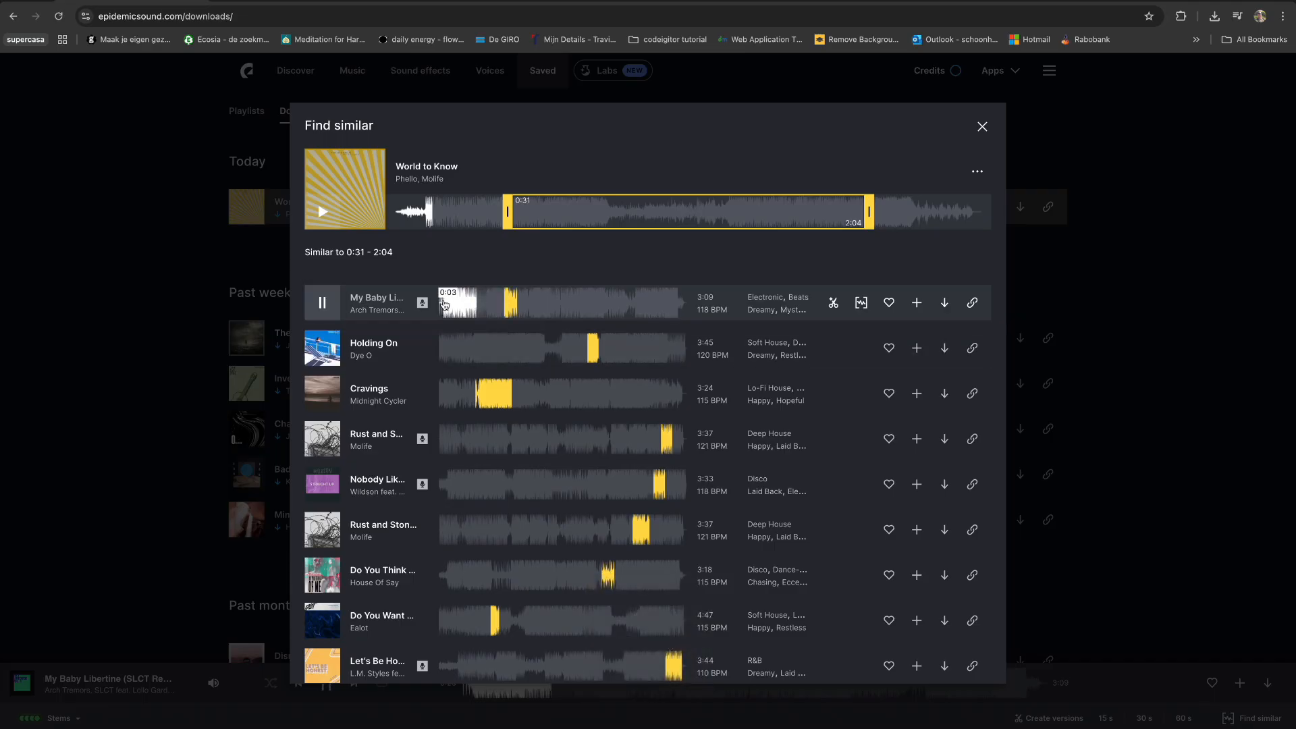
pyautogui.scroll(-10, 446, 311)
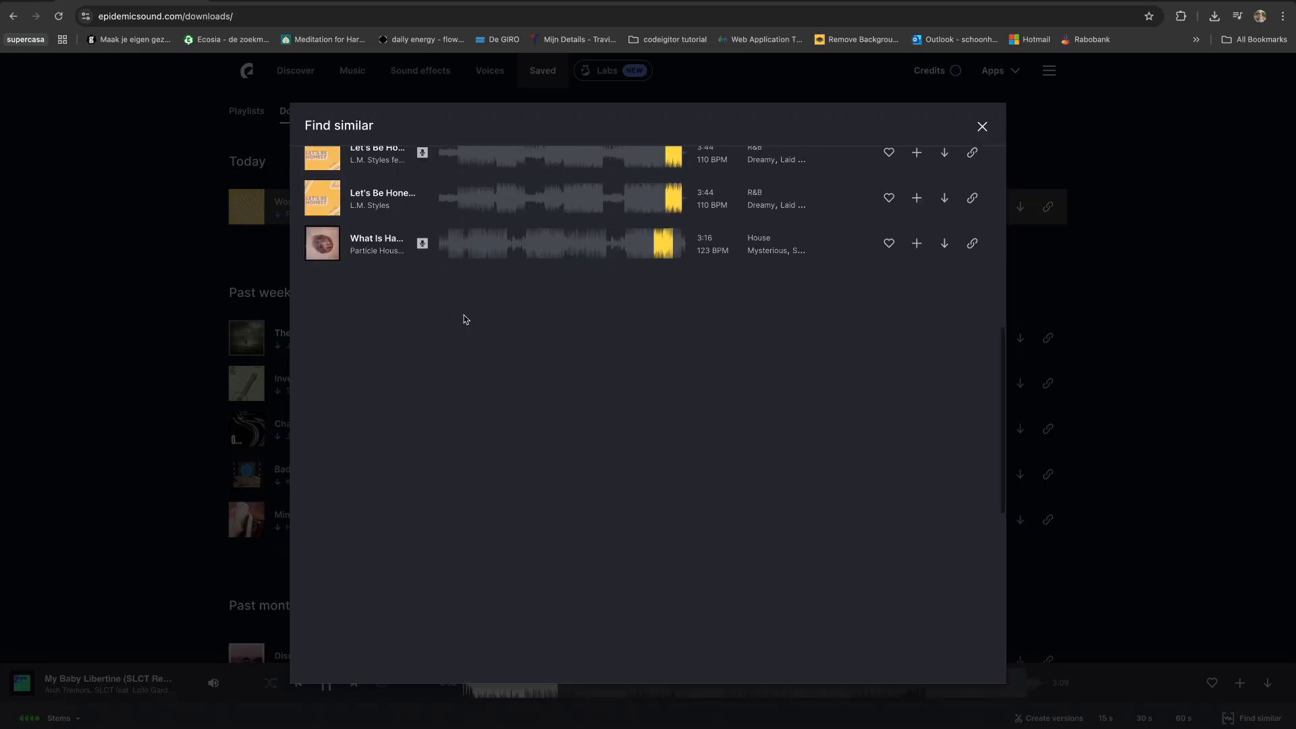
pyautogui.scroll(10, 463, 318)
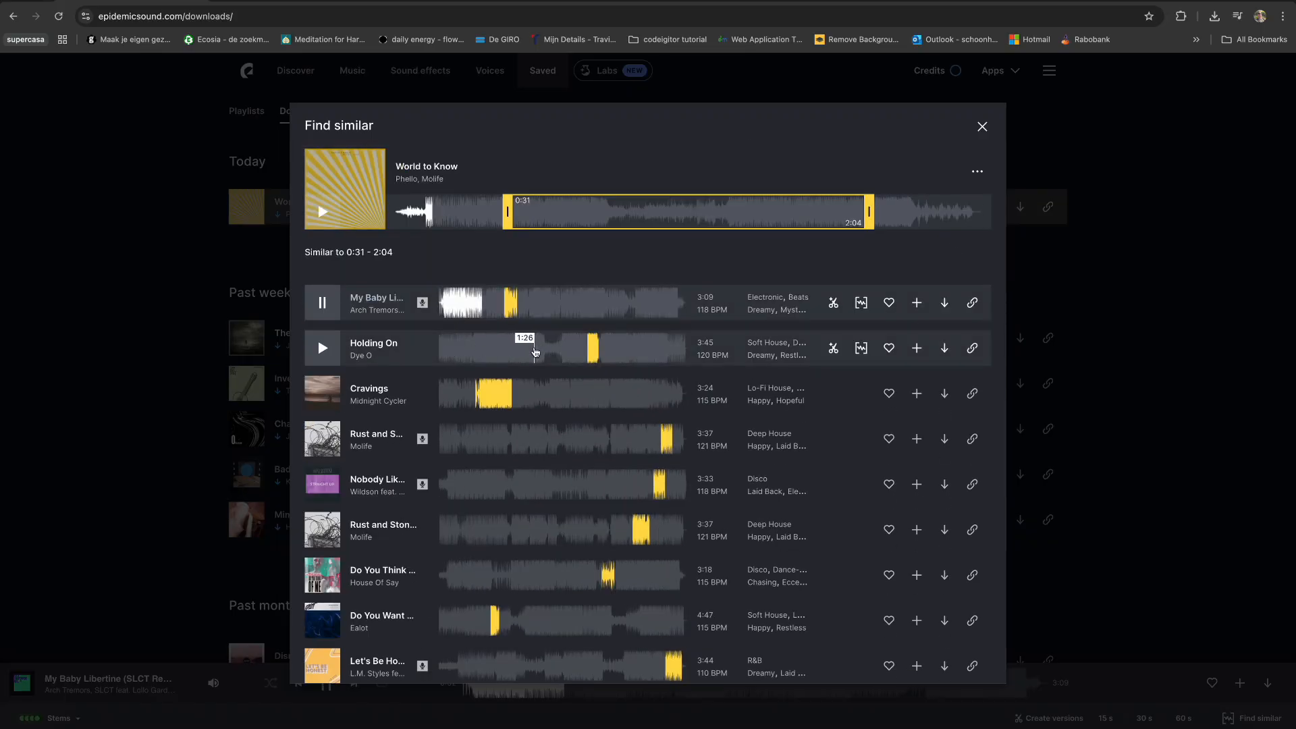
# - Preview Holding On by Dye O and download its full mix as an MP3 into the Daily 327 folder
pyautogui.click(551, 350)
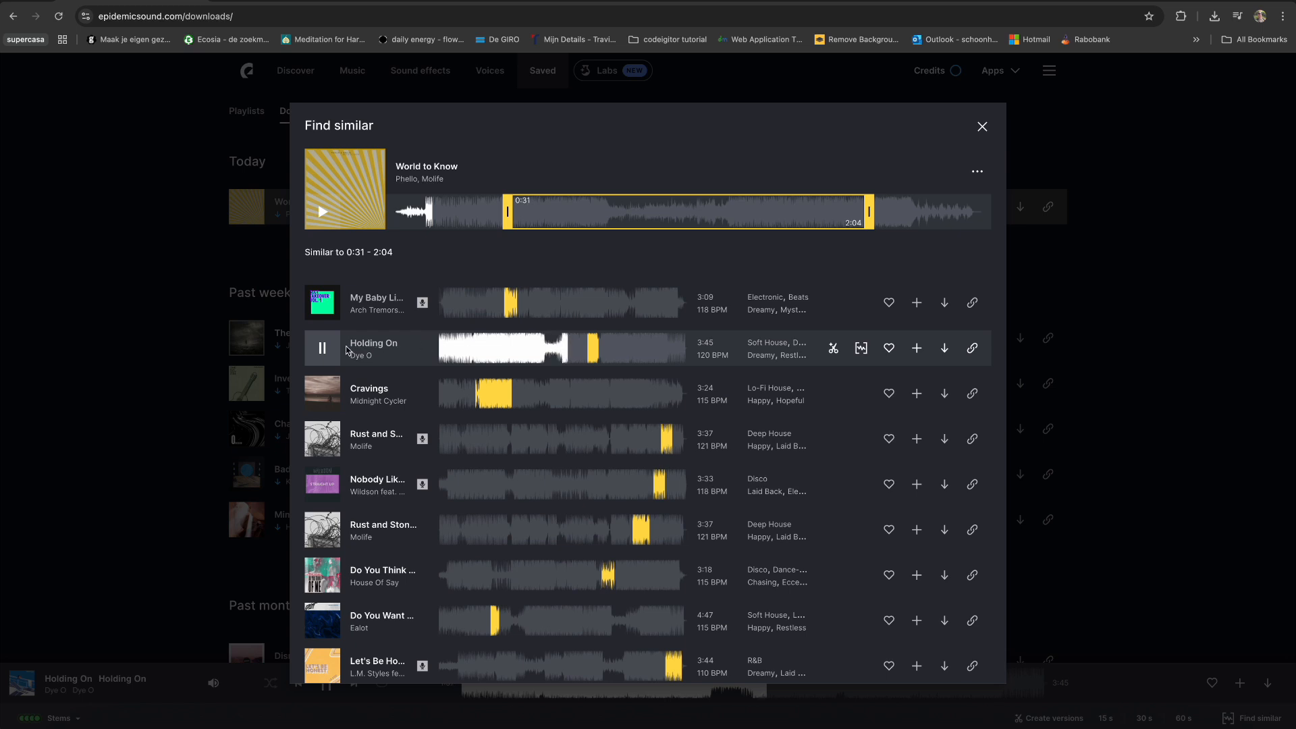
pyautogui.click(324, 348)
pyautogui.click(944, 348)
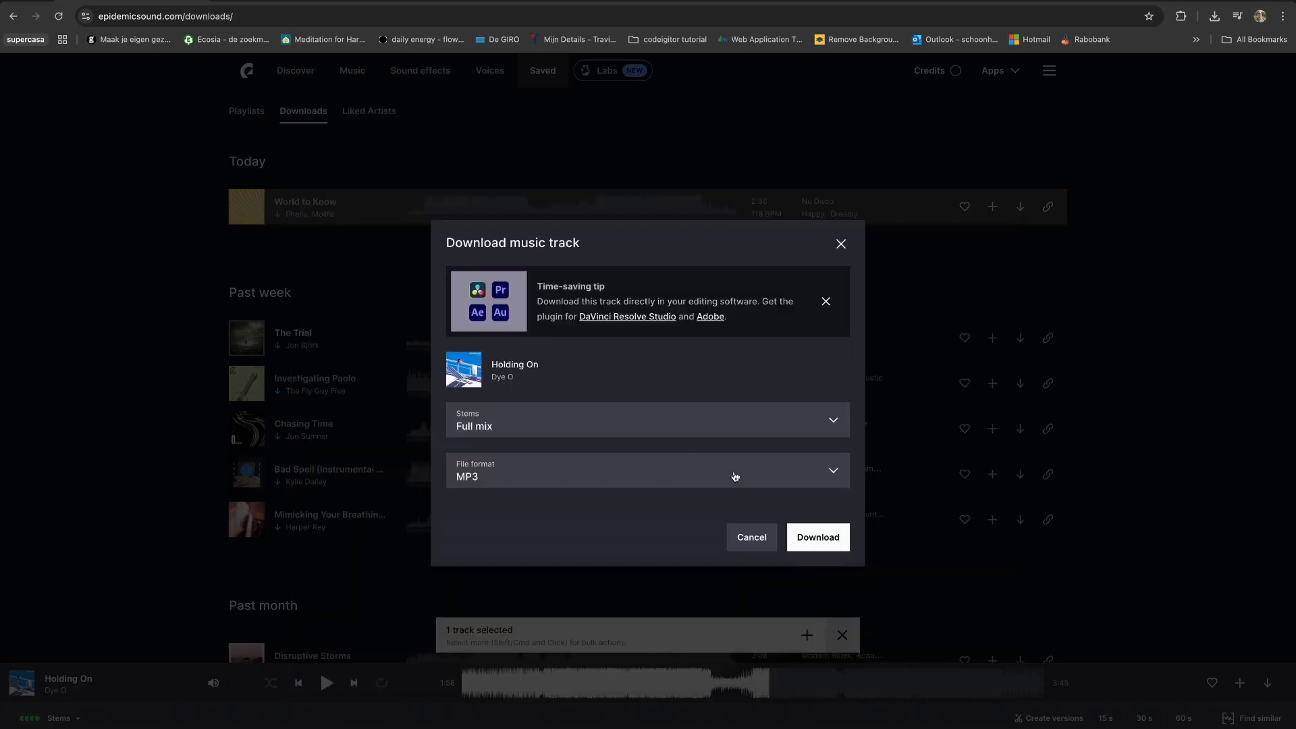
pyautogui.click(824, 536)
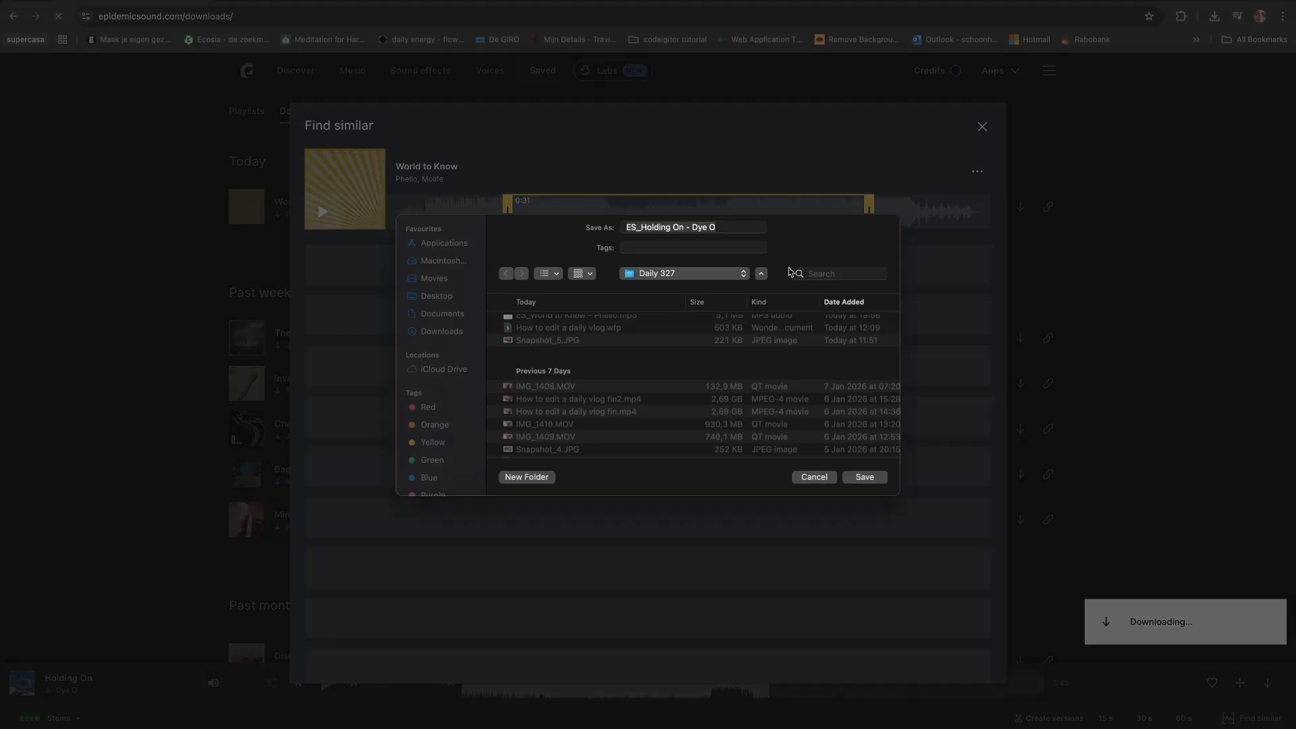
pyautogui.click(858, 477)
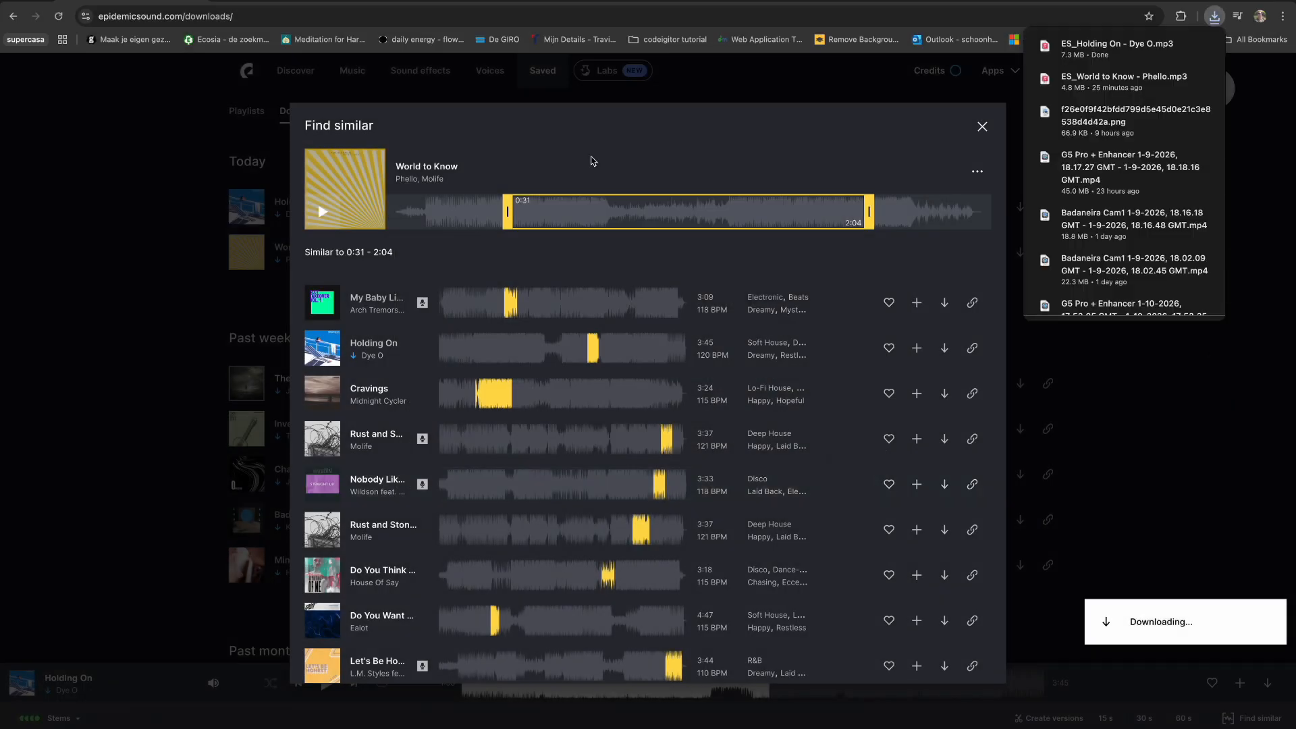
# - Widen World to Know's comparison range to 0:00 - 2:35, preview Give In, and look through the updated similar tracks
pyautogui.moveTo(509, 210); pyautogui.dragTo(390, 211)
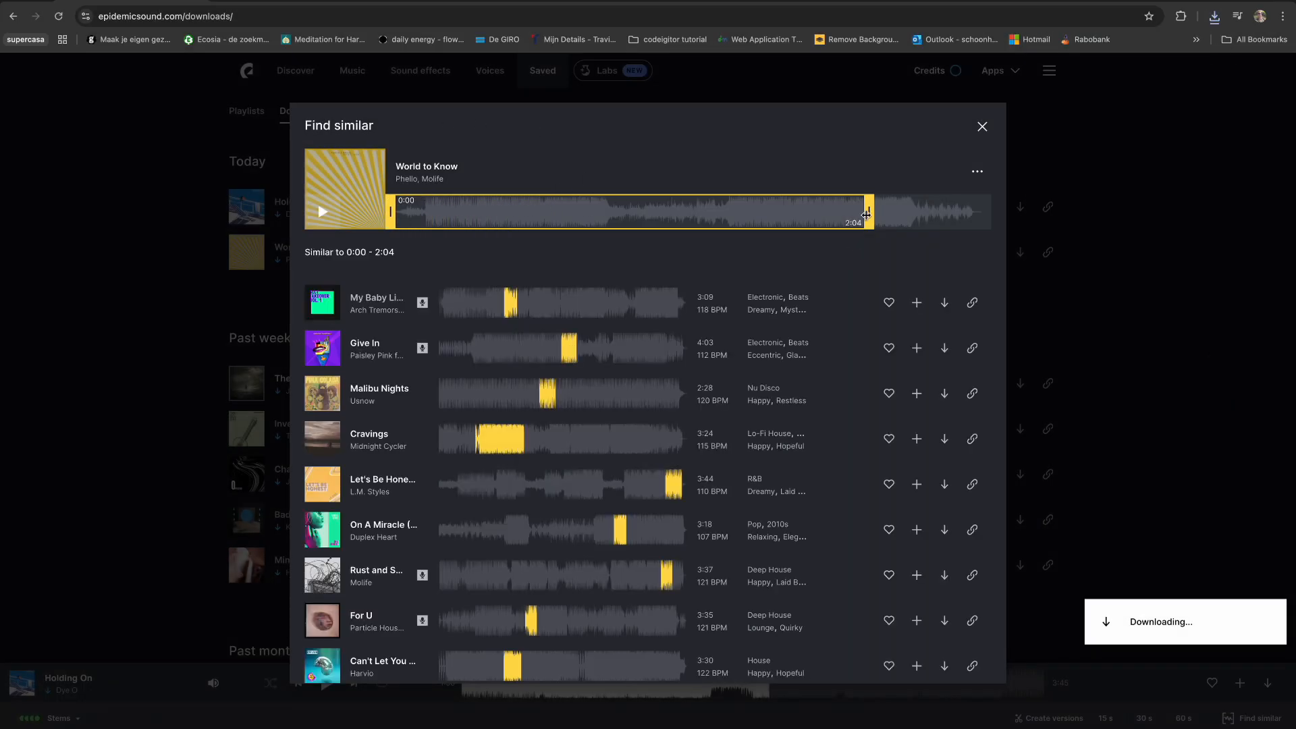
pyautogui.moveTo(868, 211); pyautogui.dragTo(1005, 213)
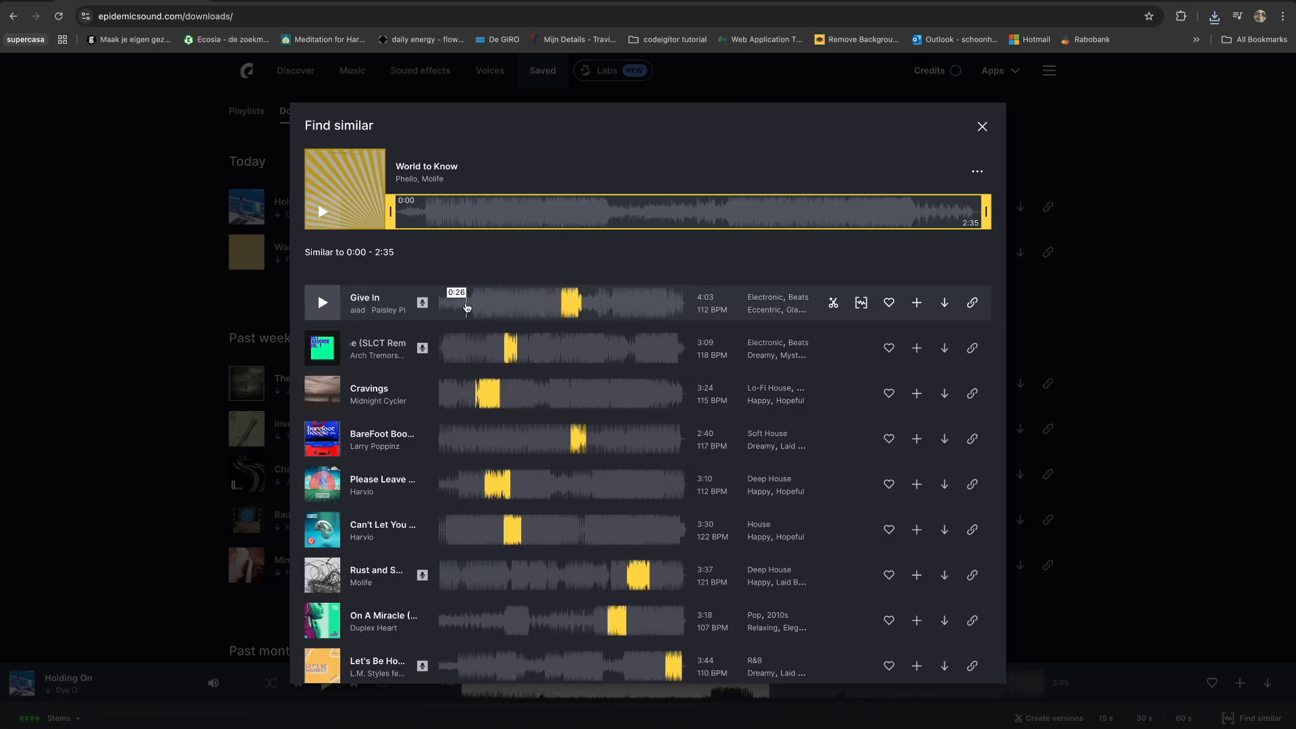
pyautogui.click(465, 305)
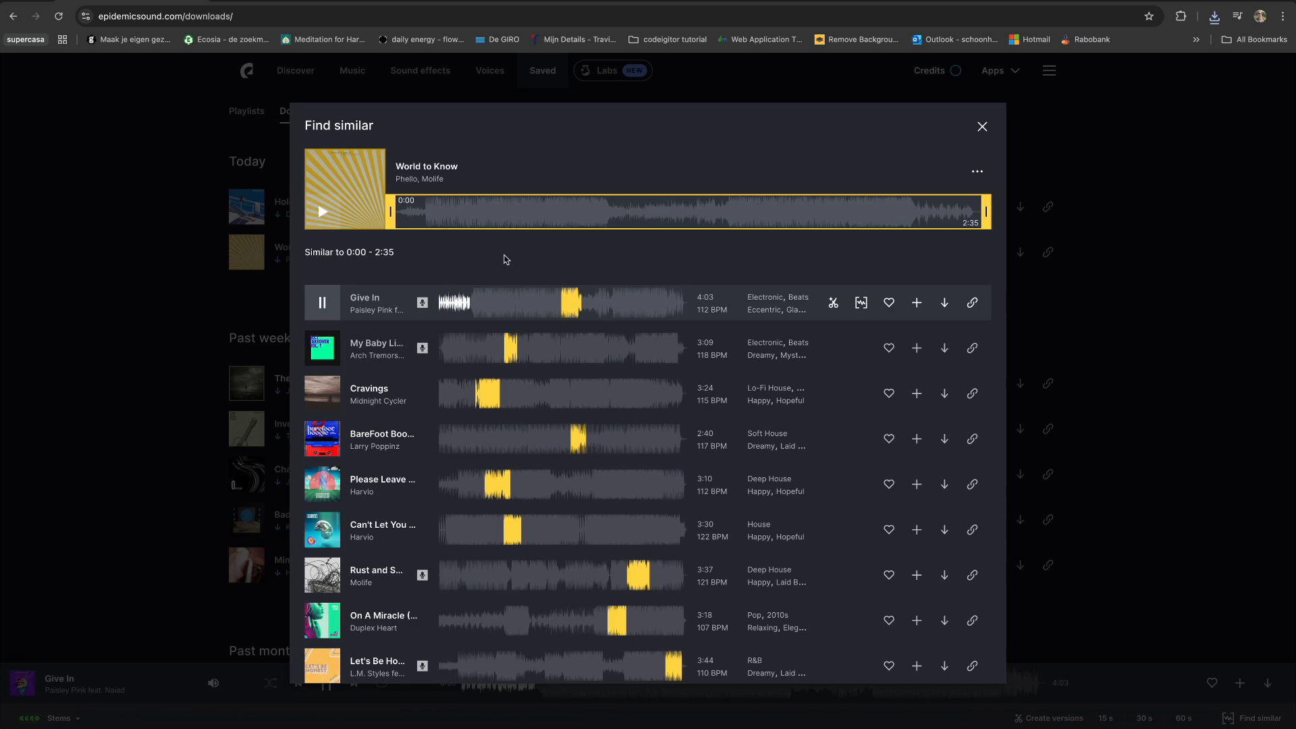
pyautogui.scroll(-10, 502, 267)
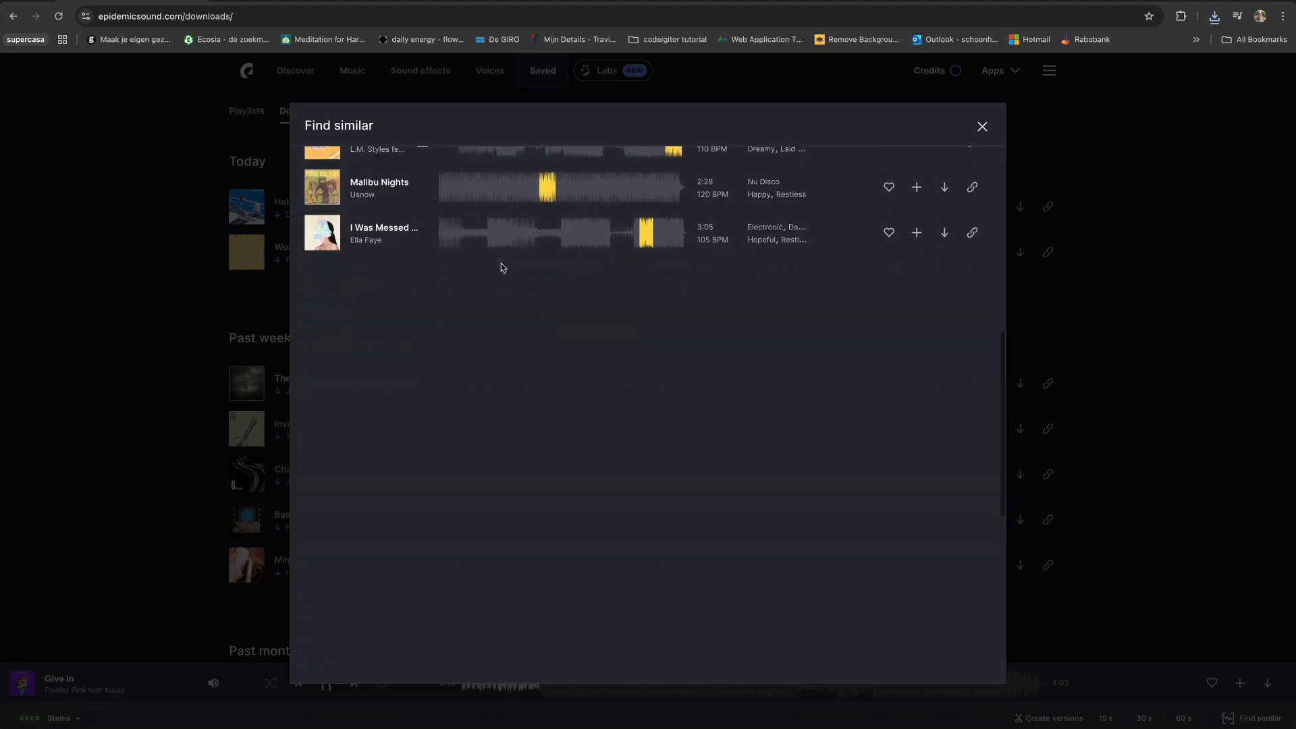
pyautogui.scroll(10, 506, 318)
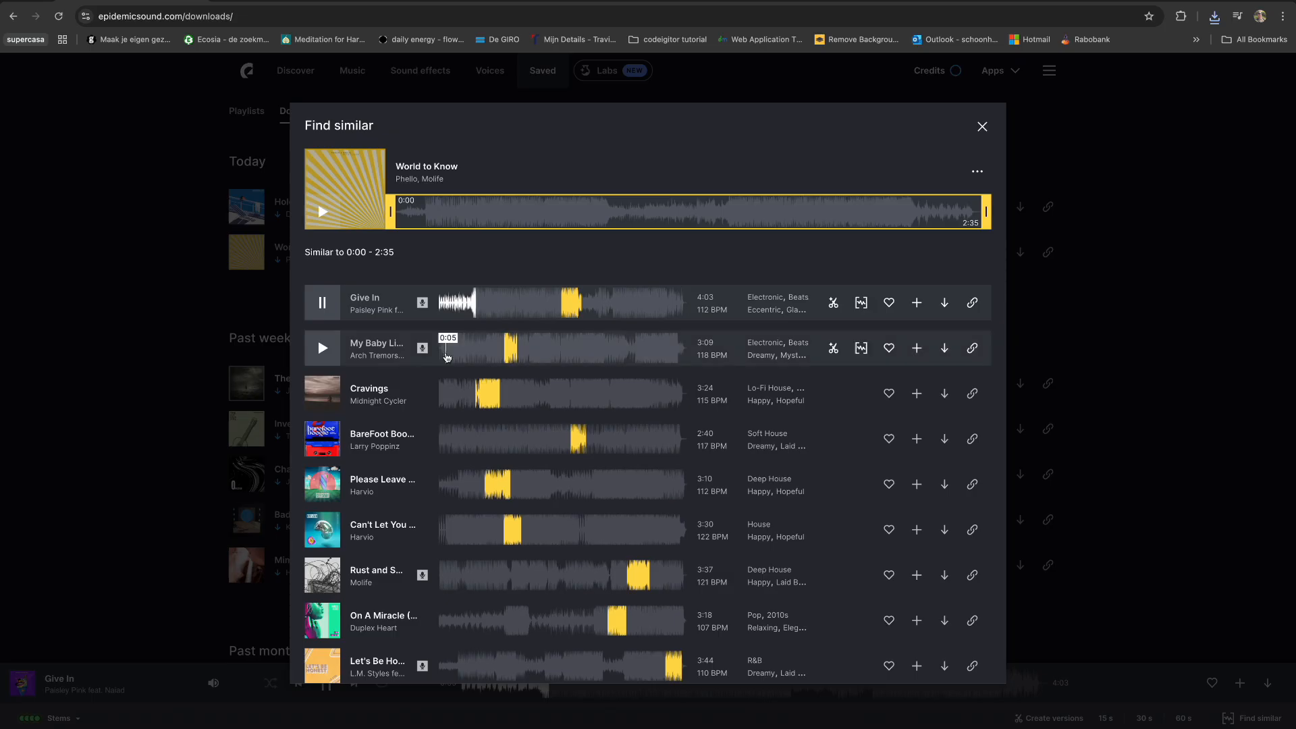
# - Preview My Baby Libertine, Cravings, BareFoot Boogie and Please Leave a Message, and stop the playback
pyautogui.click(327, 349)
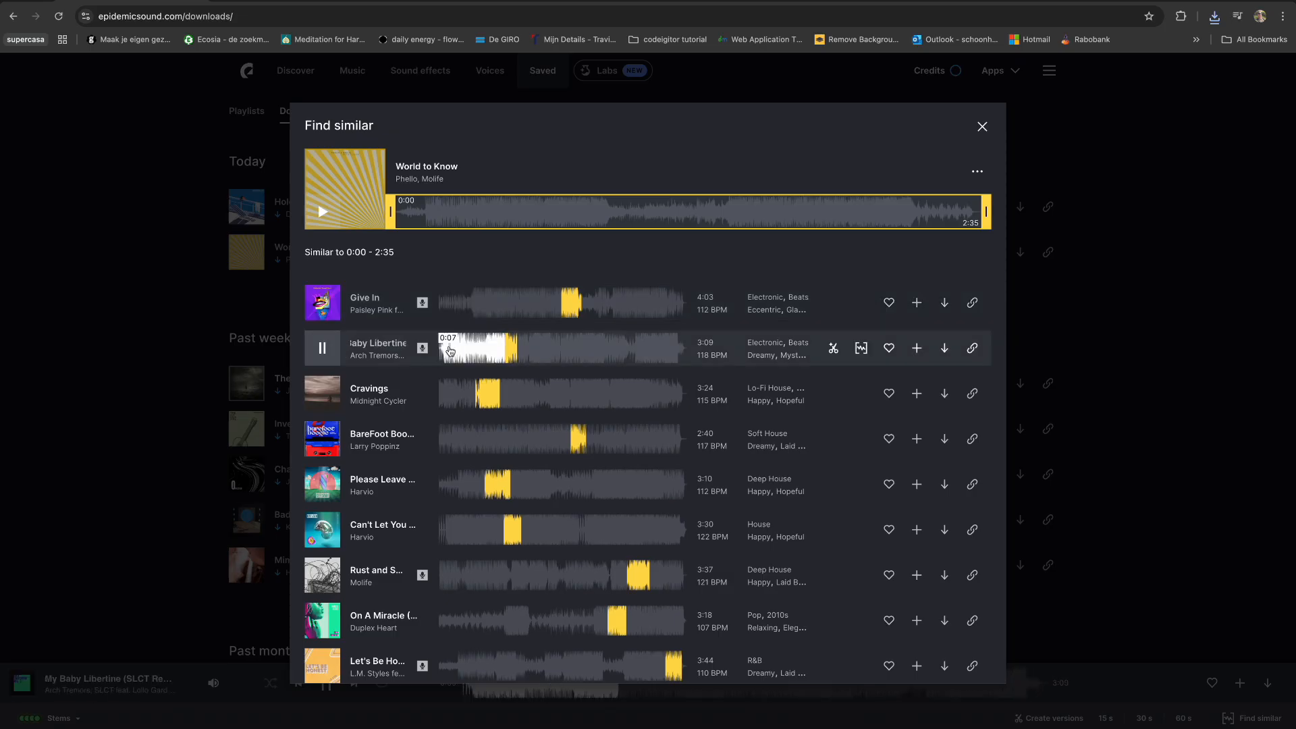
pyautogui.click(443, 350)
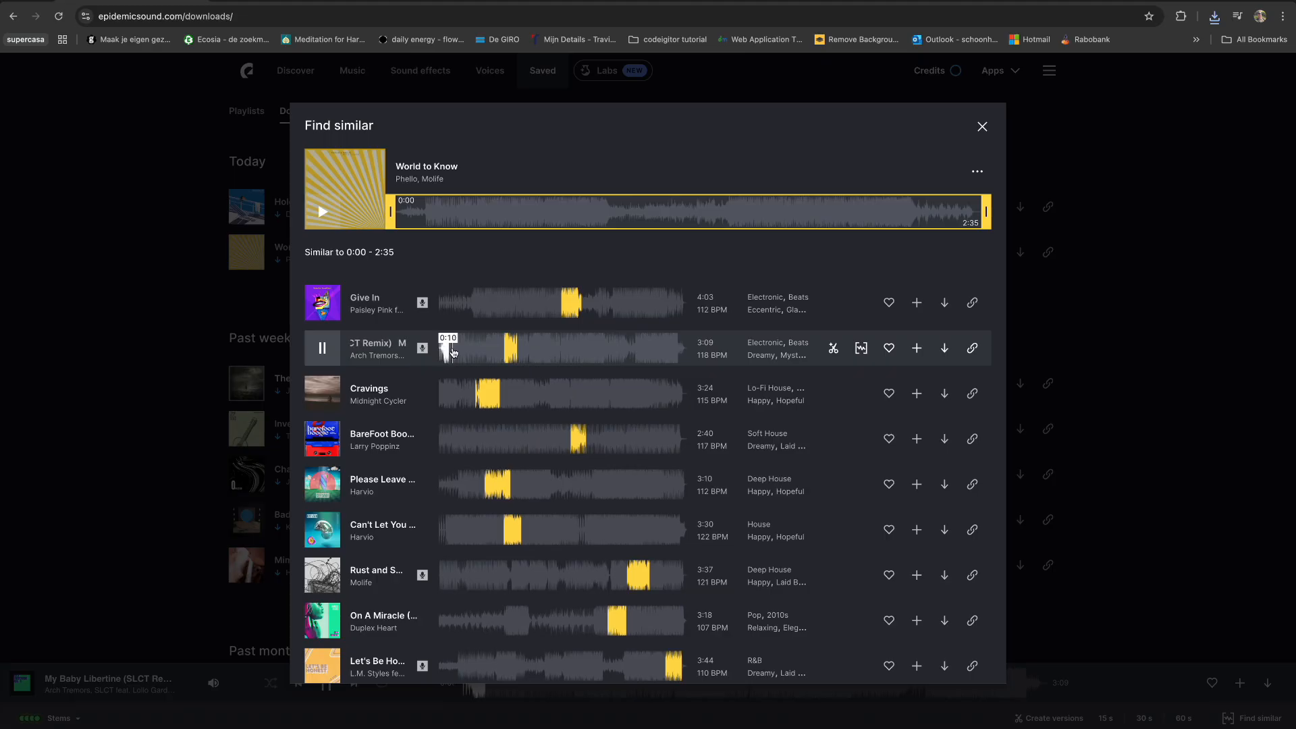
pyautogui.click(457, 400)
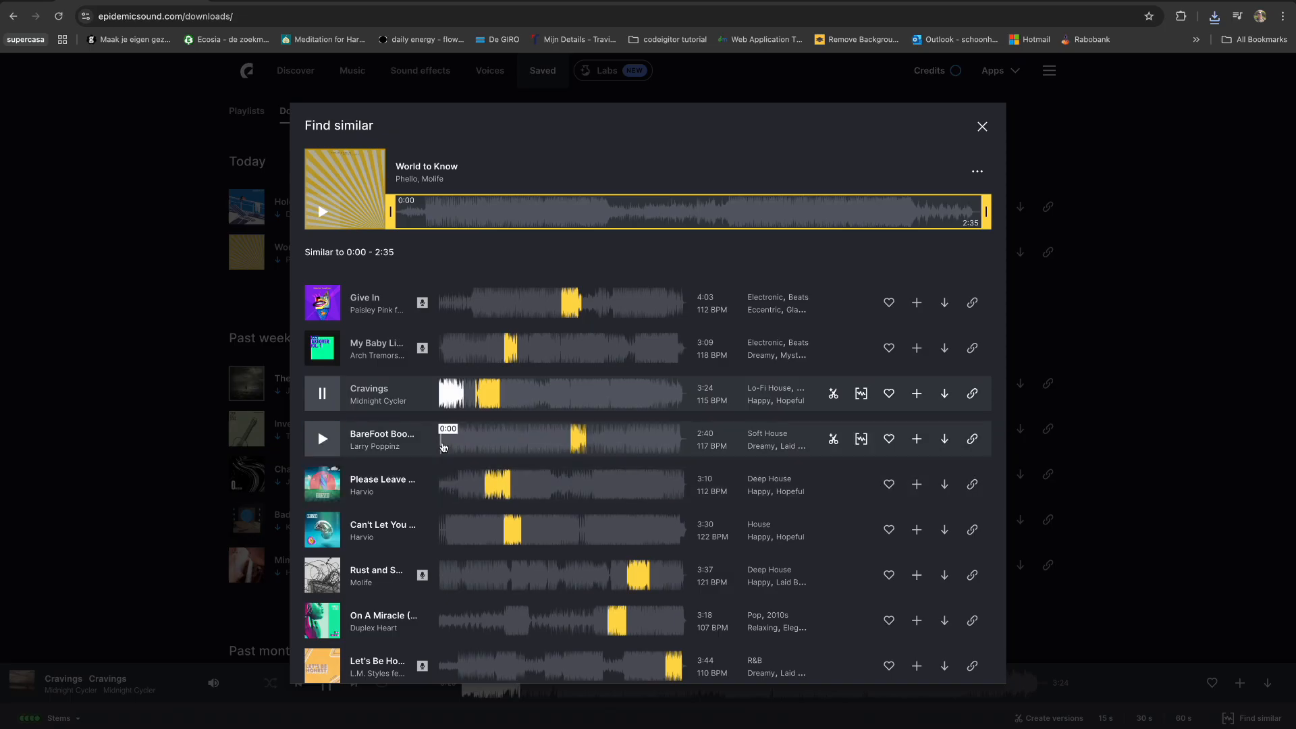
pyautogui.click(441, 443)
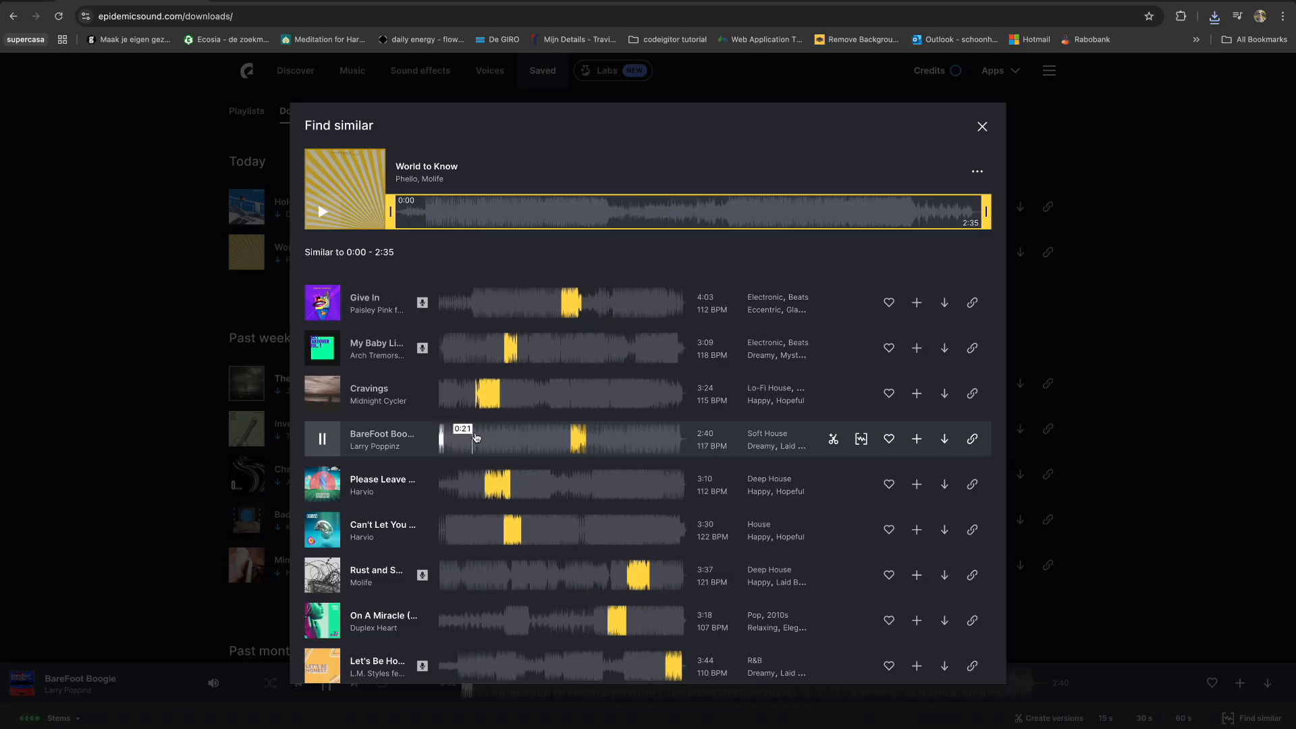
pyautogui.click(472, 439)
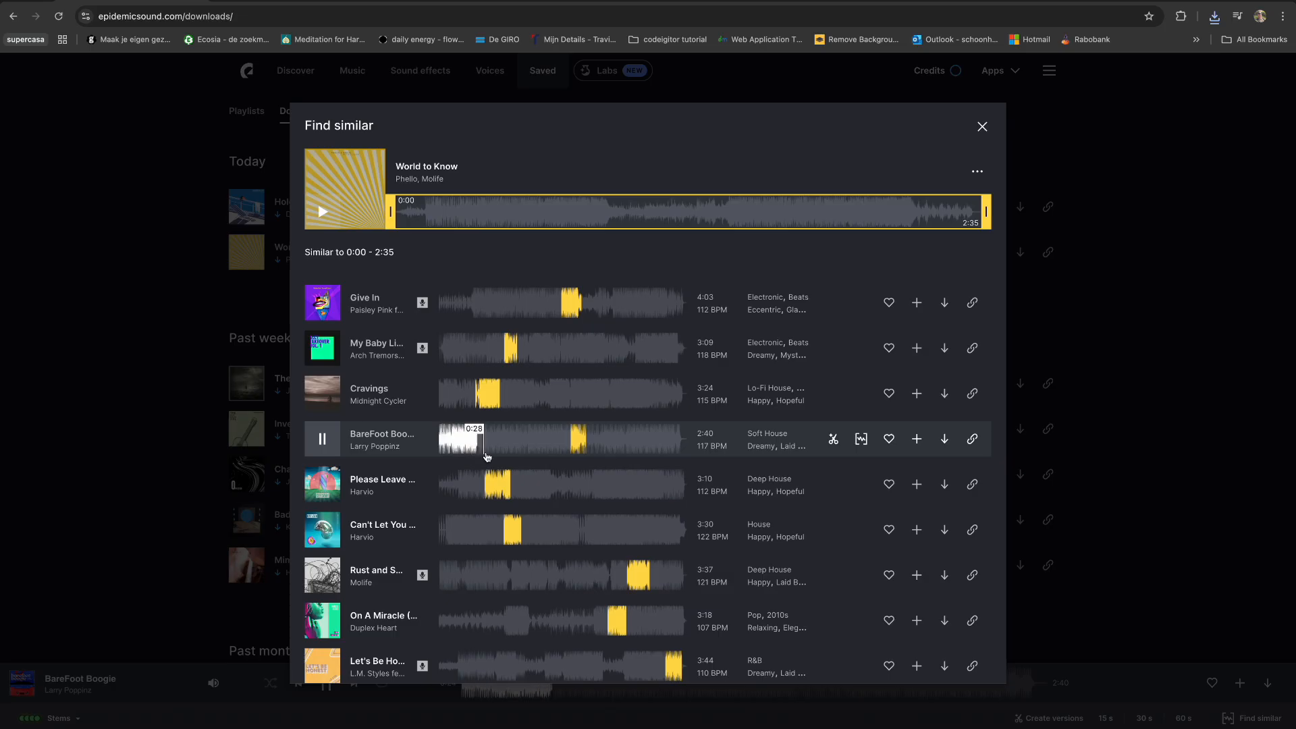
pyautogui.click(455, 486)
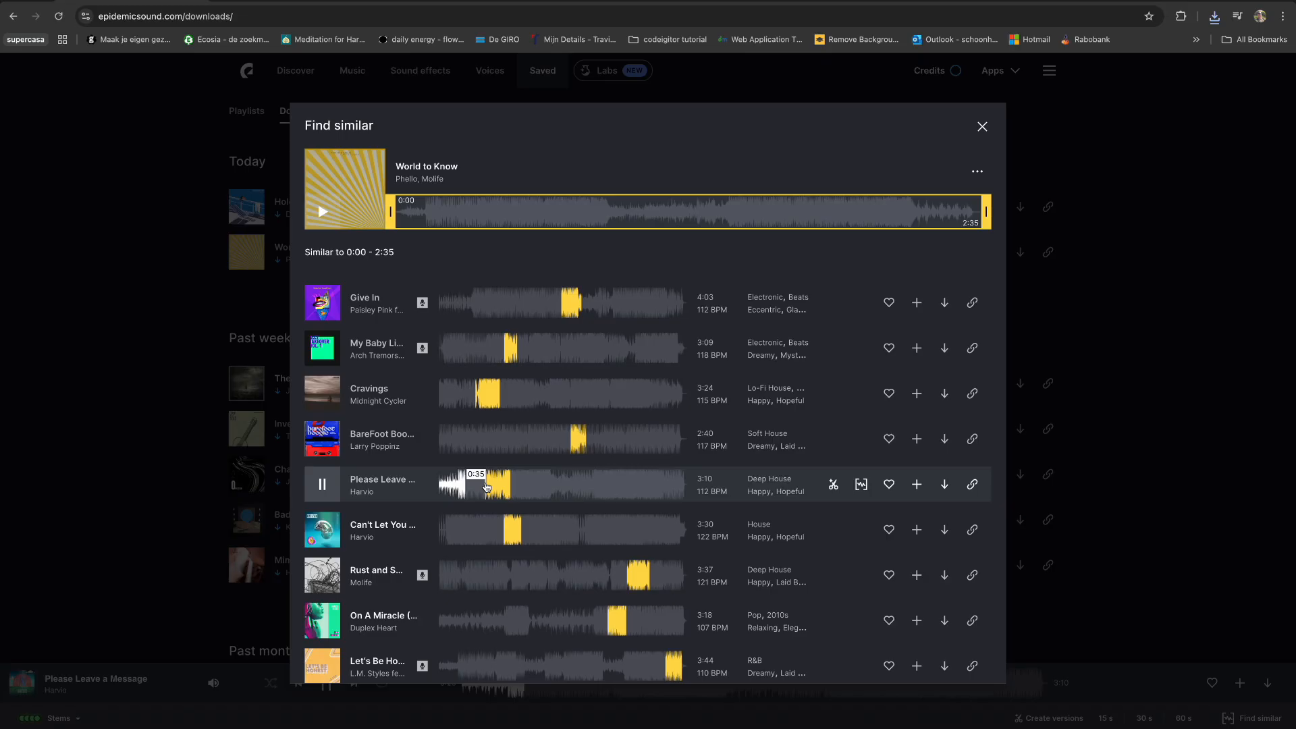
pyautogui.scroll(-3, 486, 486)
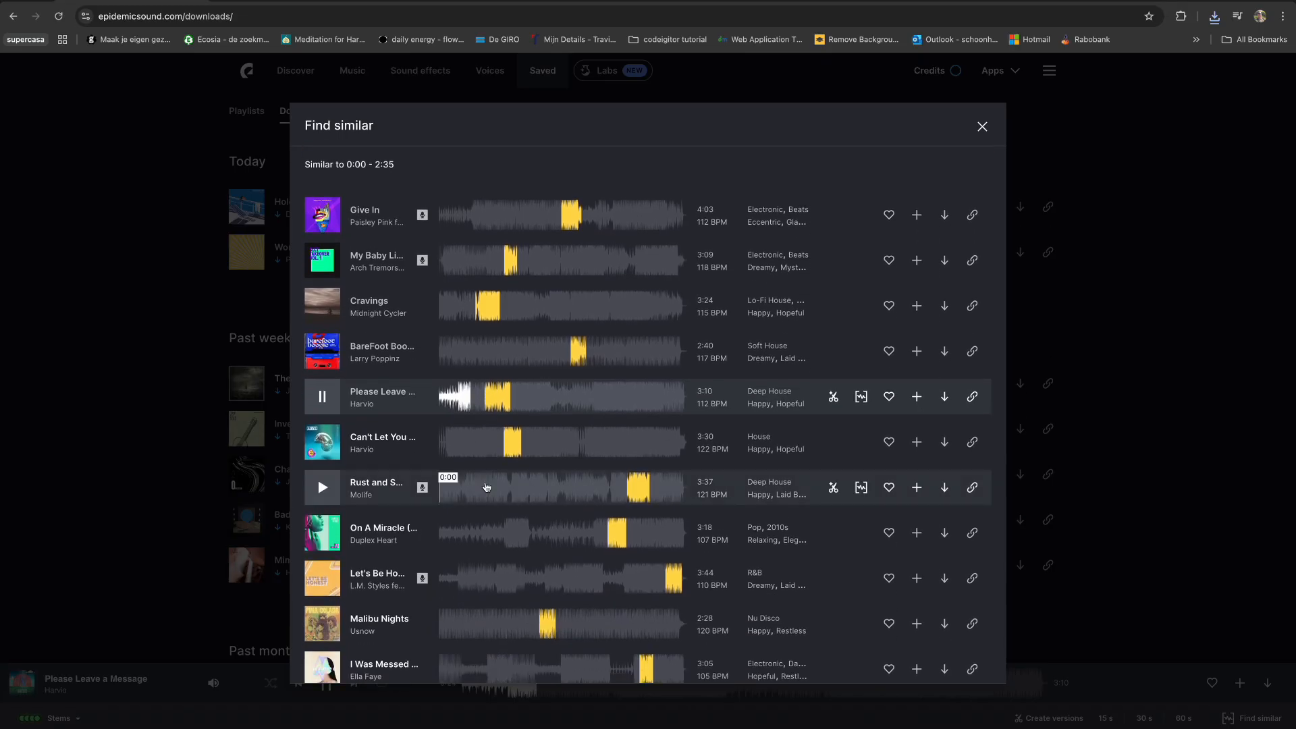
pyautogui.click(323, 398)
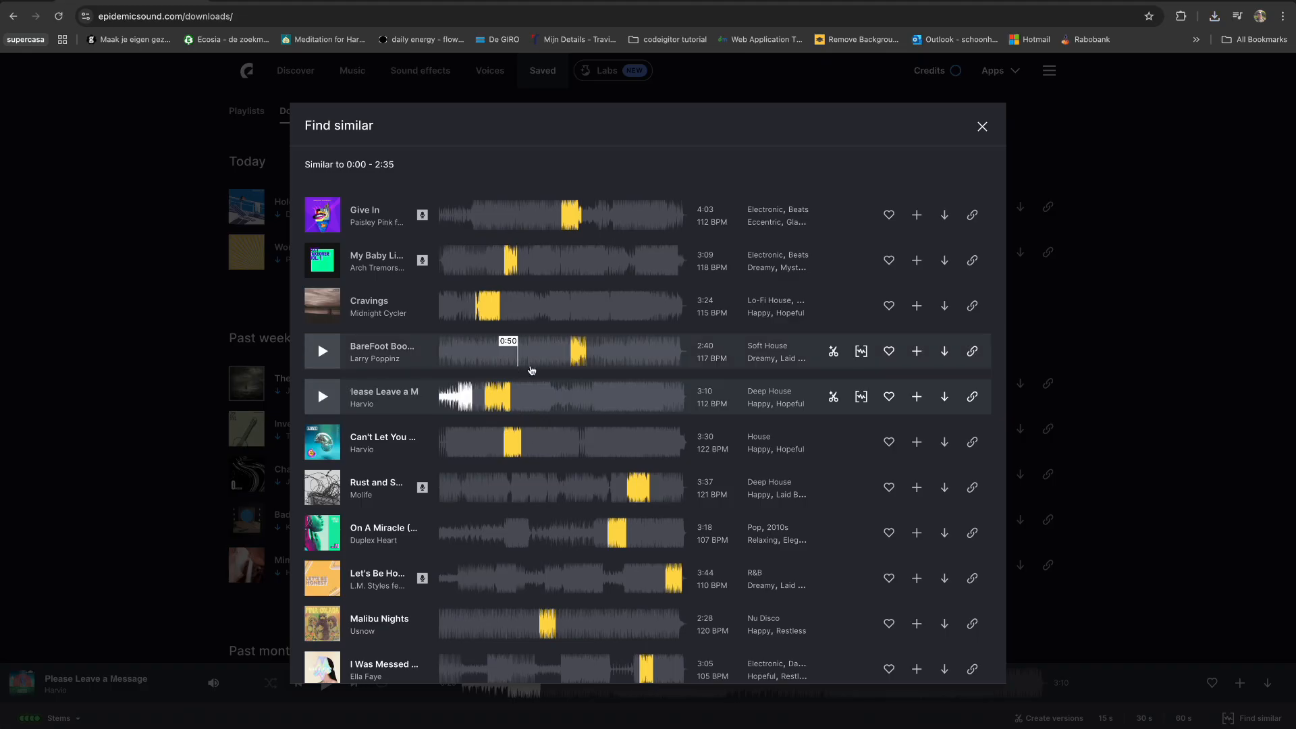
# - Switch to Wondershare Filmora and import ES_Holding On - Dye O.mp3 from the Daily 327 folder into the project media
pyautogui.click(177, 726)
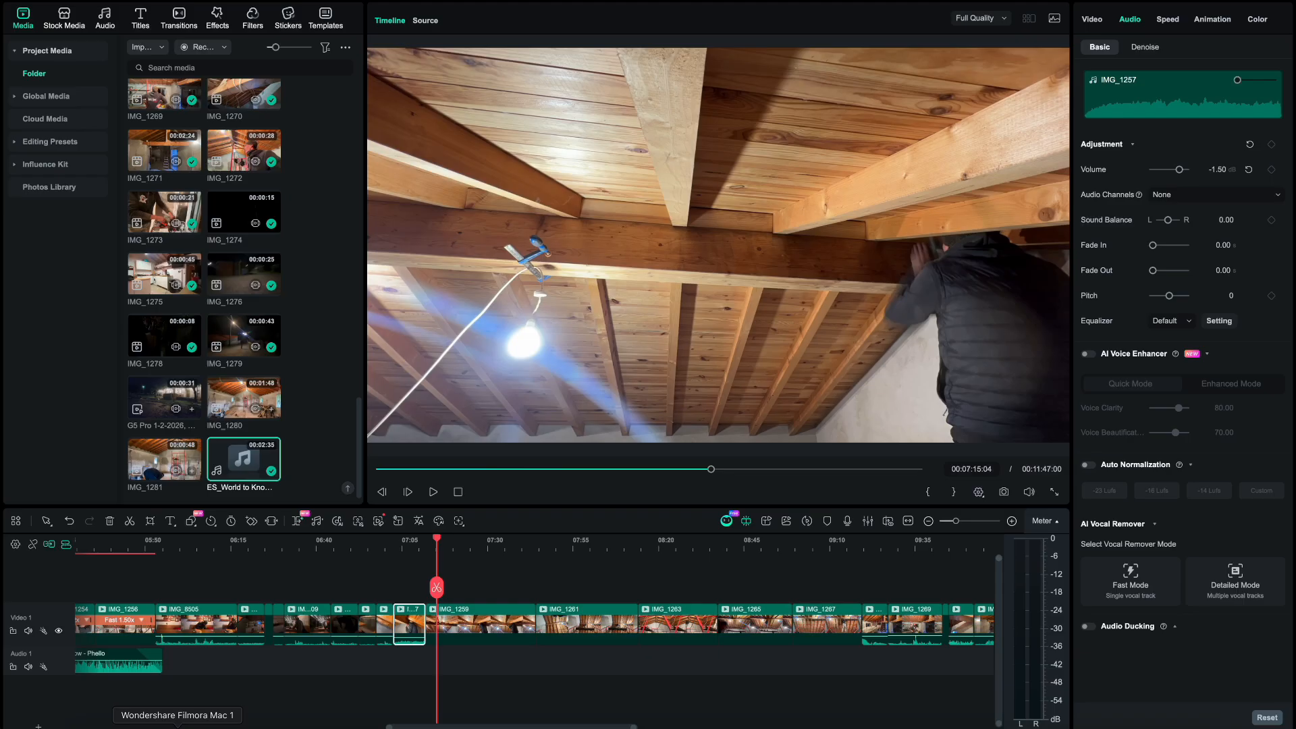
pyautogui.scroll(20, 300, 368)
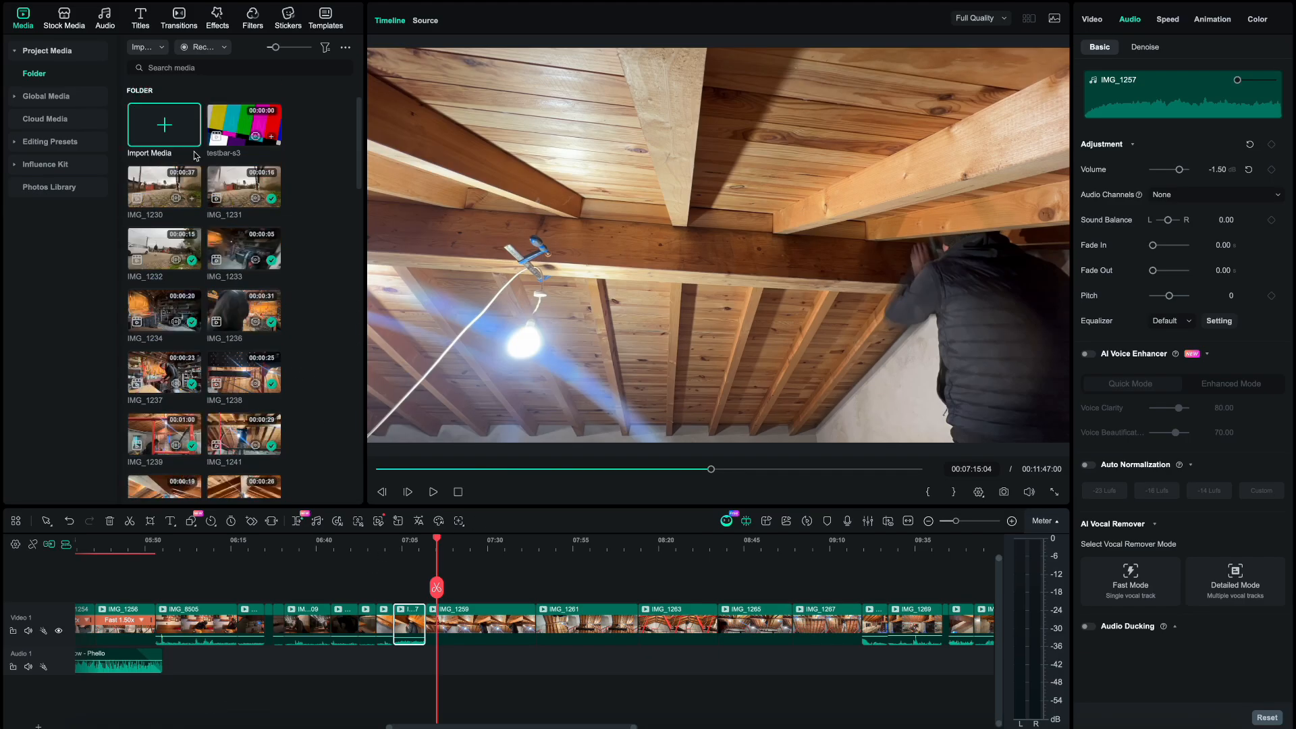
pyautogui.click(188, 118)
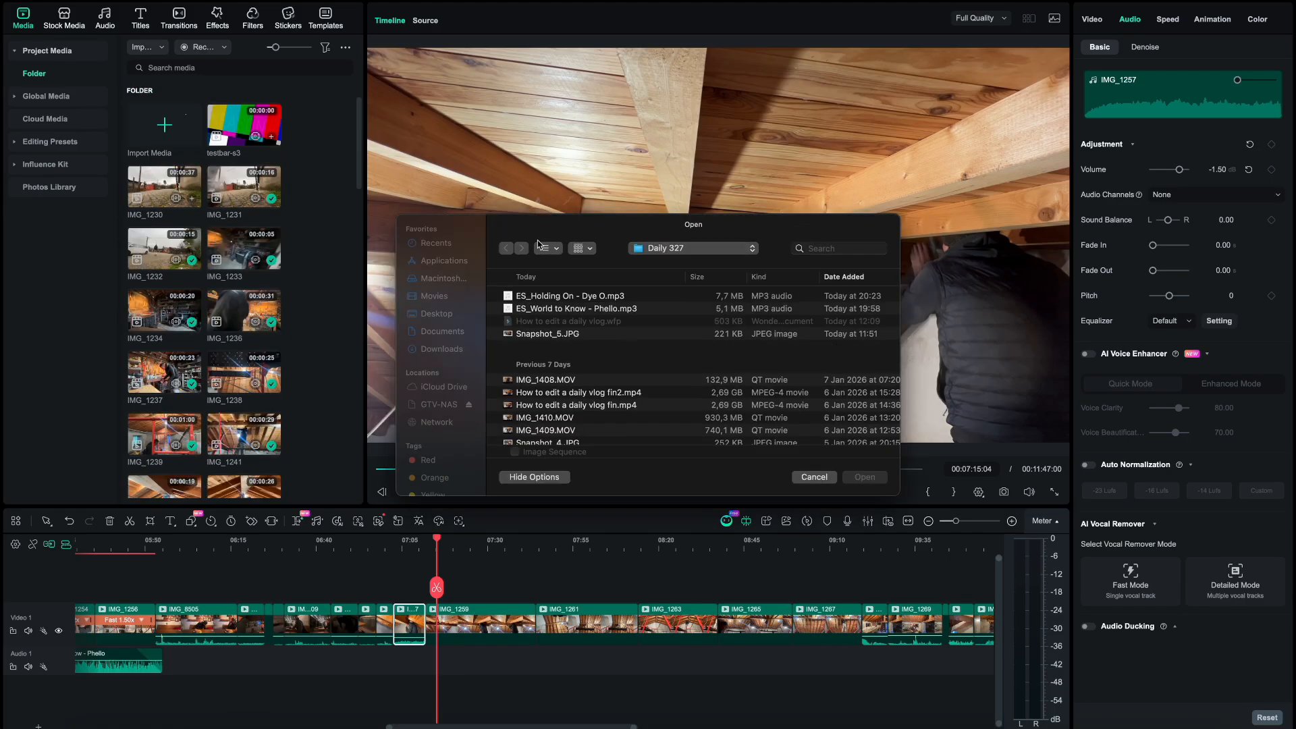
pyautogui.doubleClick(577, 297)
# - Place ES_Holding On - Dye O on Audio 1 at 00:07:04:13 under IMG_1257 and lower its volume to -12.97 dB
pyautogui.scroll(-9, 236, 397)
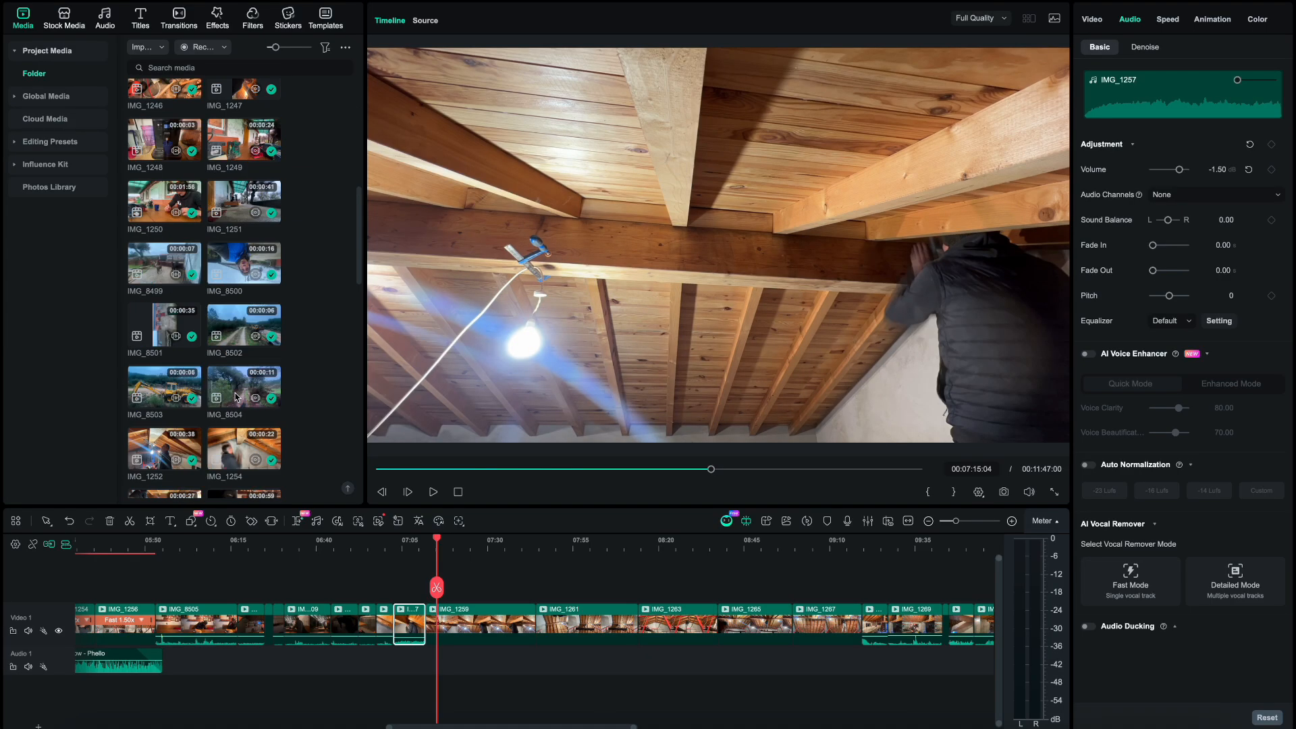
pyautogui.scroll(-10, 236, 397)
pyautogui.moveTo(155, 458); pyautogui.dragTo(403, 655)
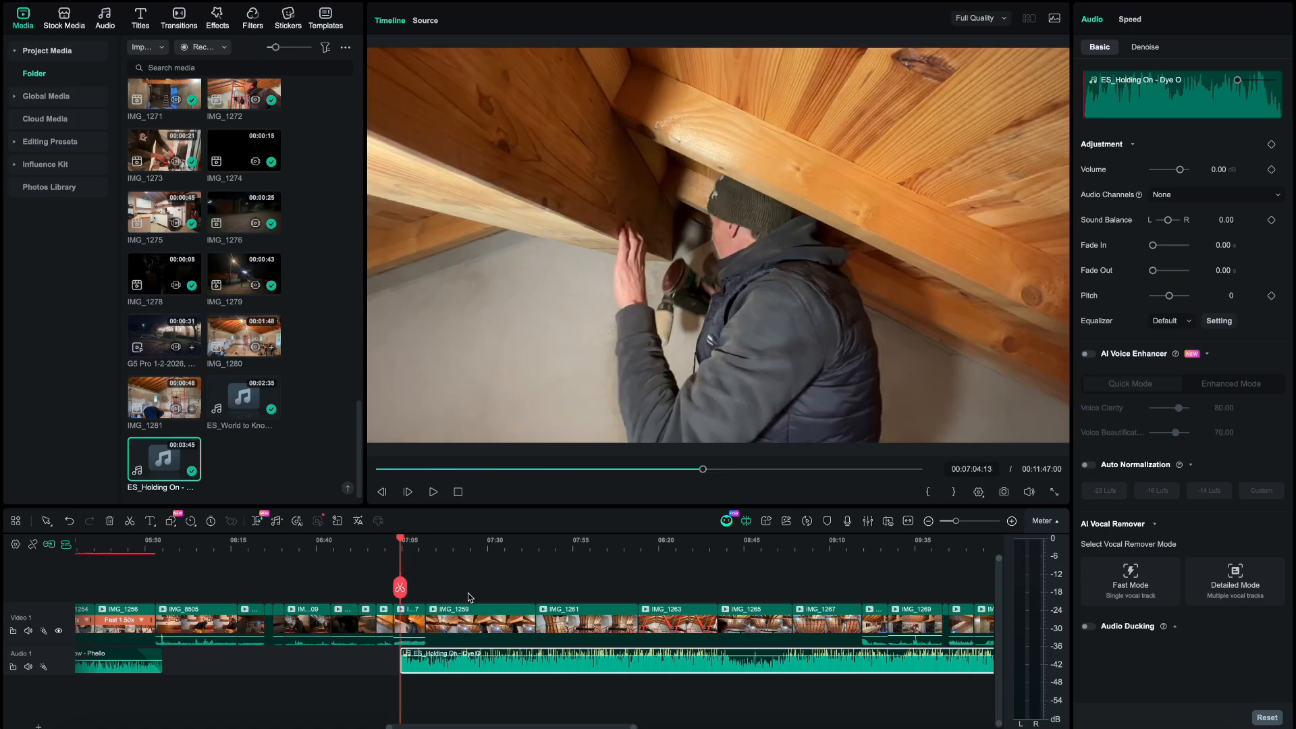
pyautogui.moveTo(653, 655); pyautogui.dragTo(660, 668)
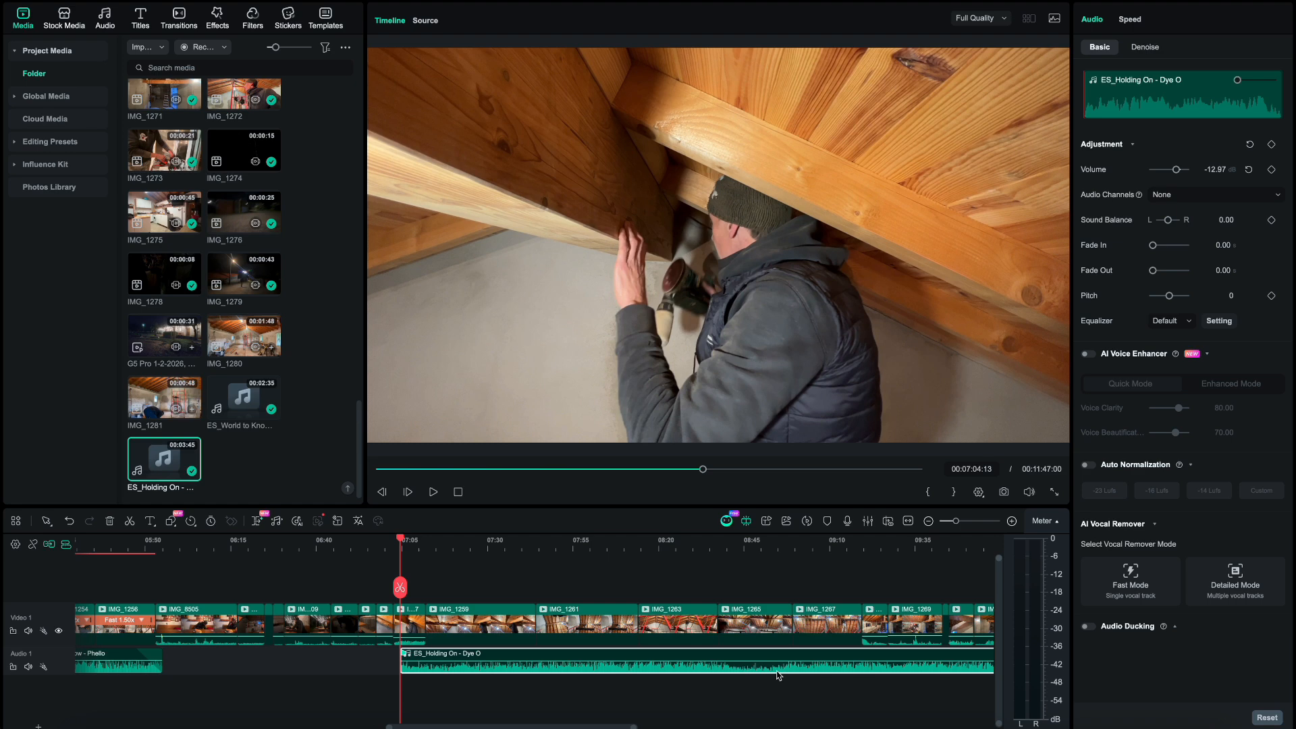
# - Play back the start of the Holding On music under IMG_1257 and mute the Video 1 track
pyautogui.press('space')
pyautogui.scroll(2, 419, 678)
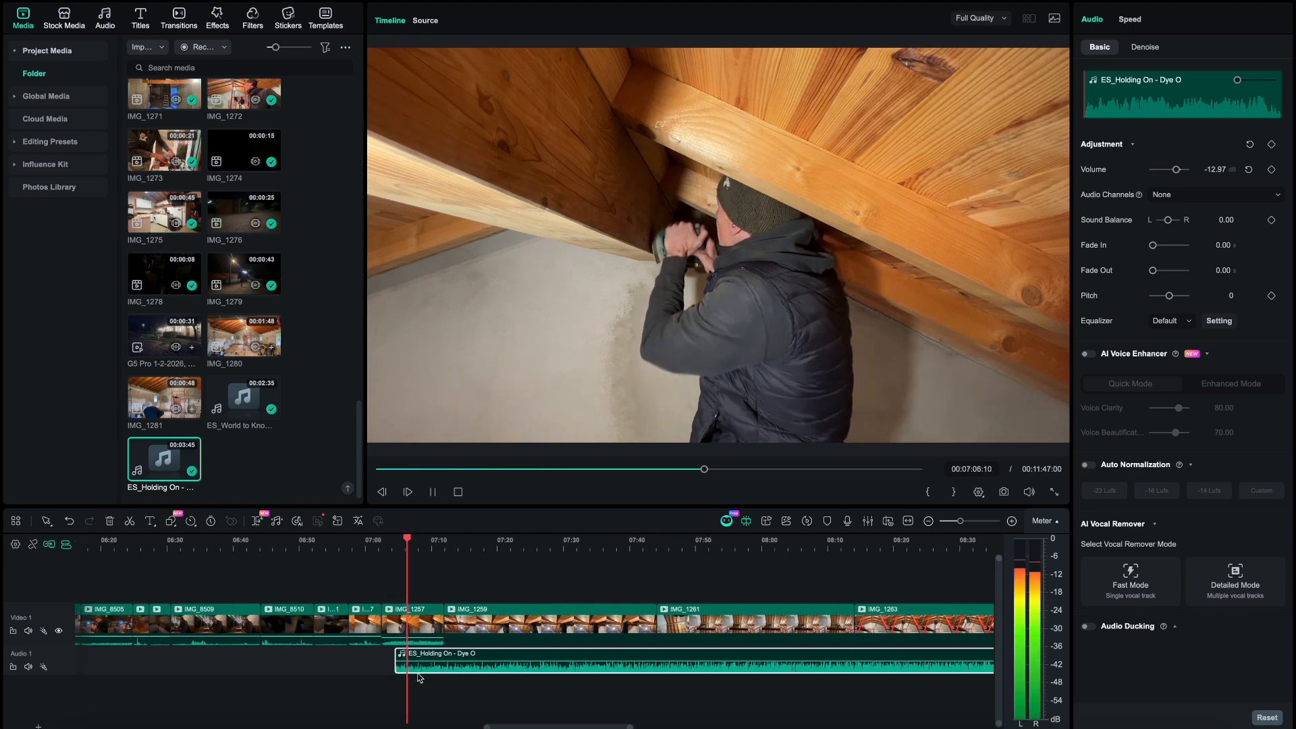
pyautogui.click(413, 628)
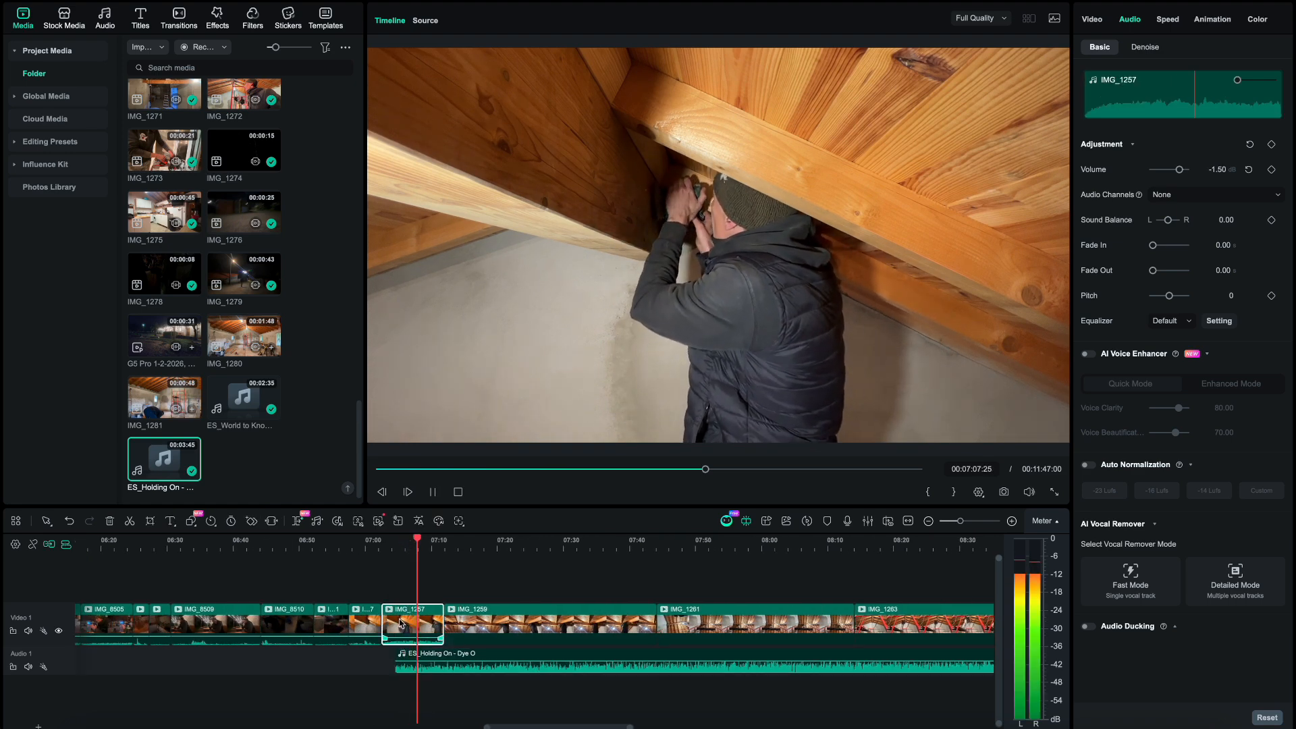
pyautogui.click(28, 631)
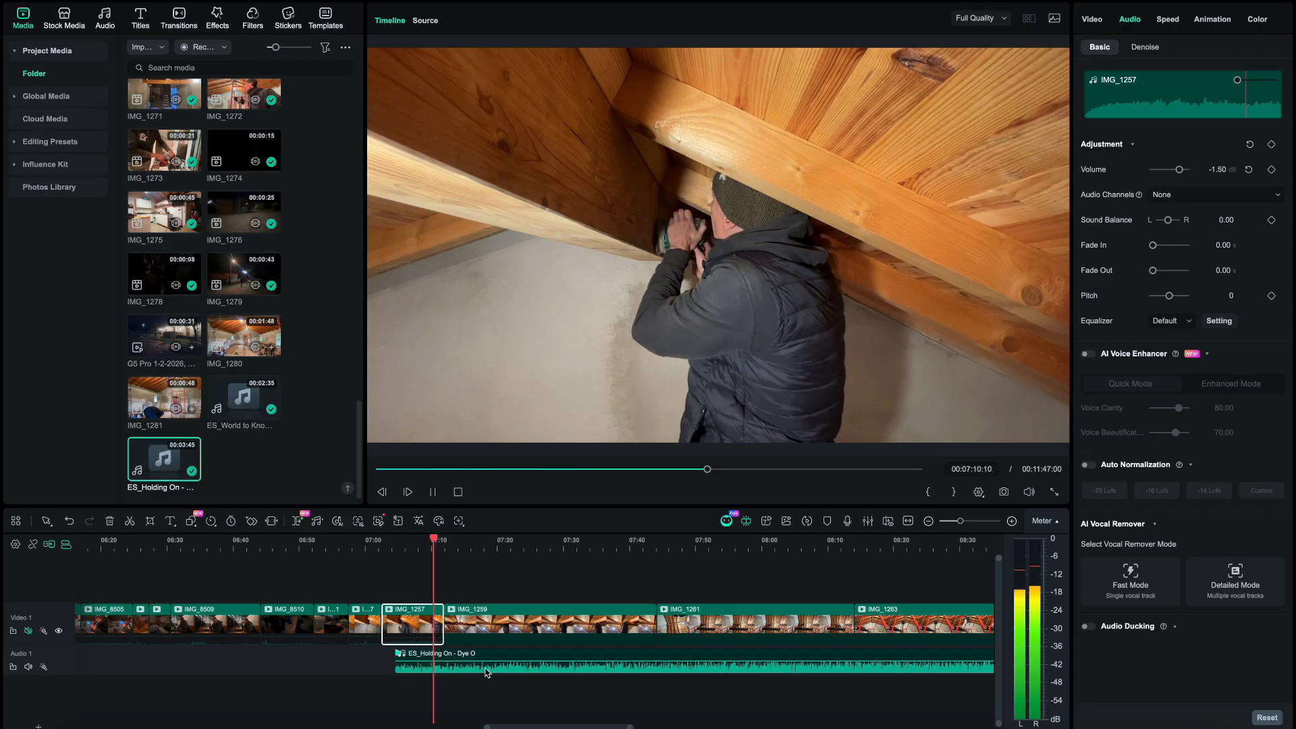
# - Listen to the Holding On music at several points along clip IMG_1259 between about 00:07:15 and 00:07:25
pyautogui.hscroll(5, 485, 672)
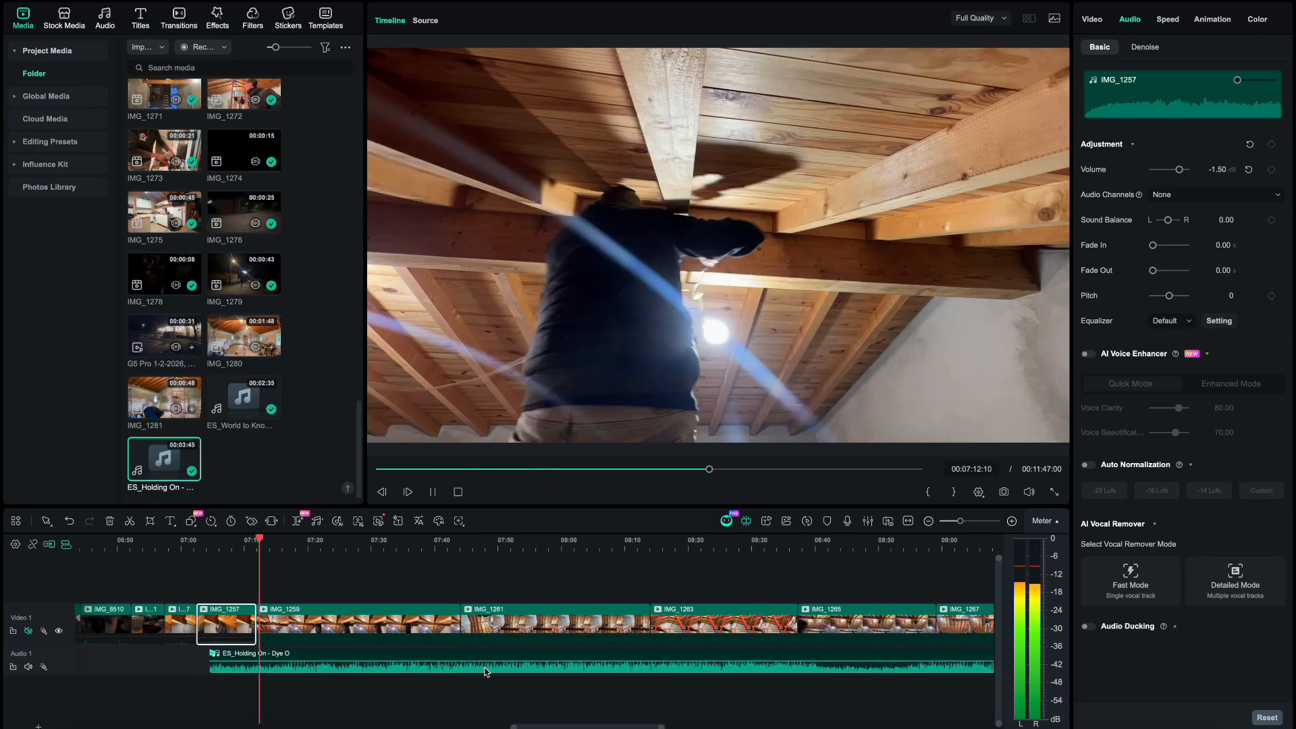
pyautogui.click(305, 548)
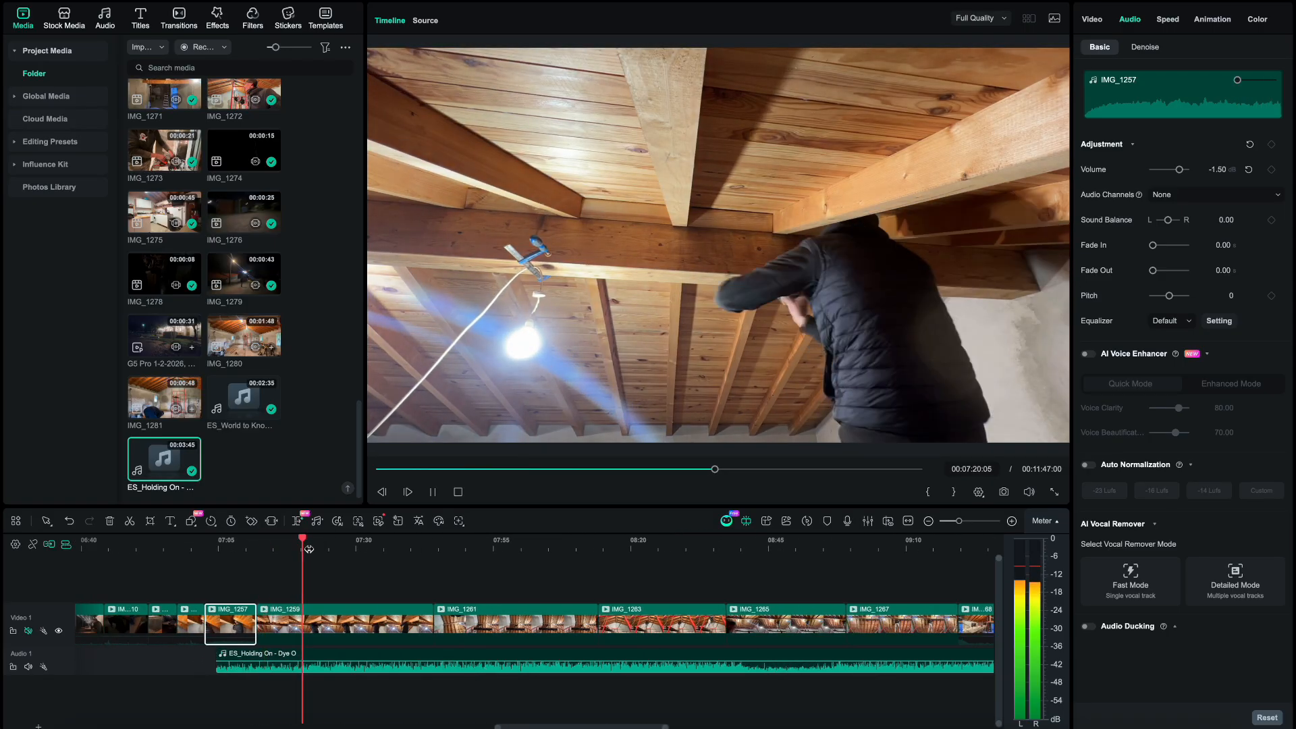
pyautogui.click(327, 548)
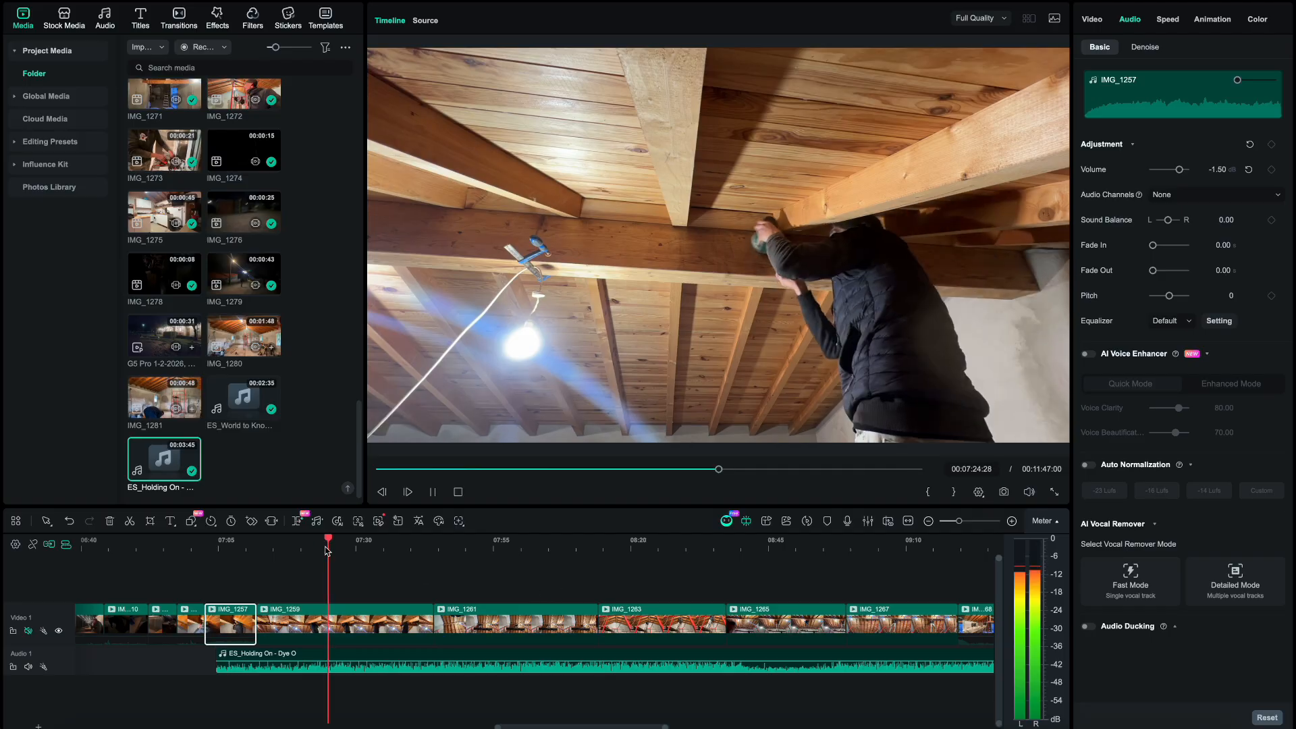
pyautogui.click(299, 549)
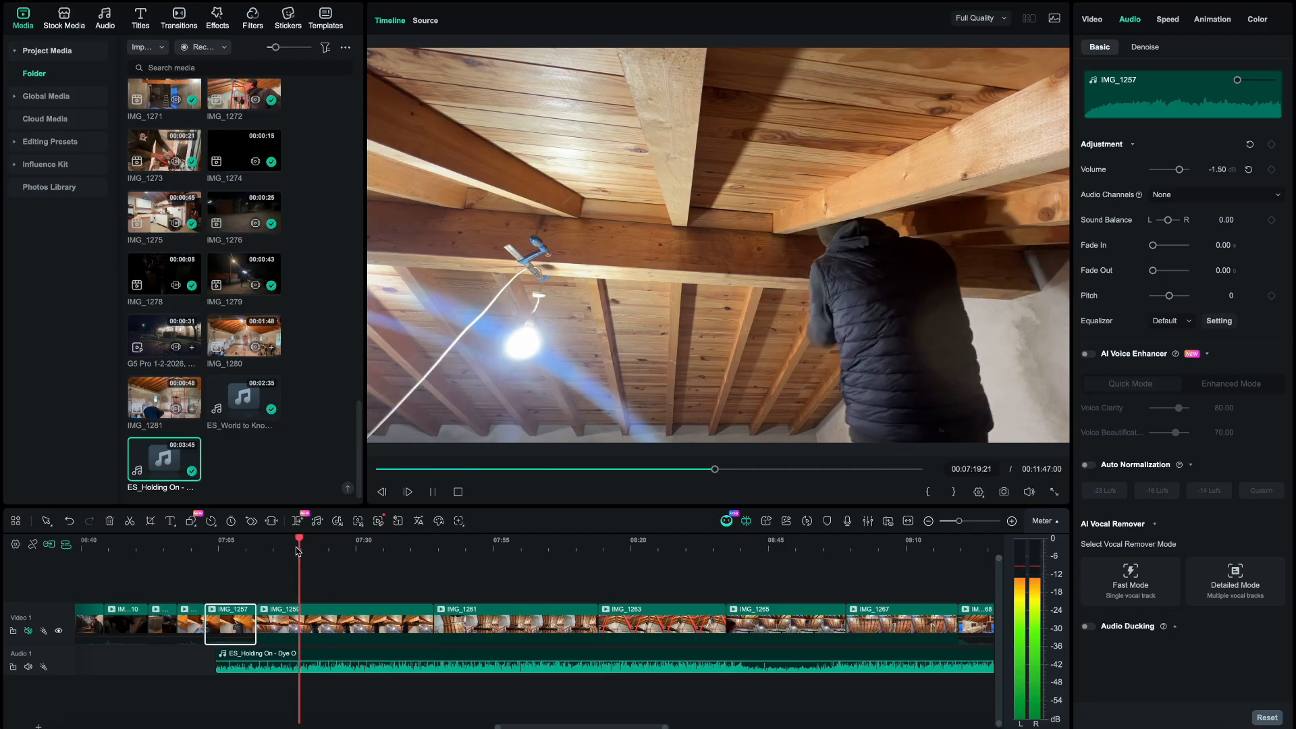
pyautogui.click(280, 549)
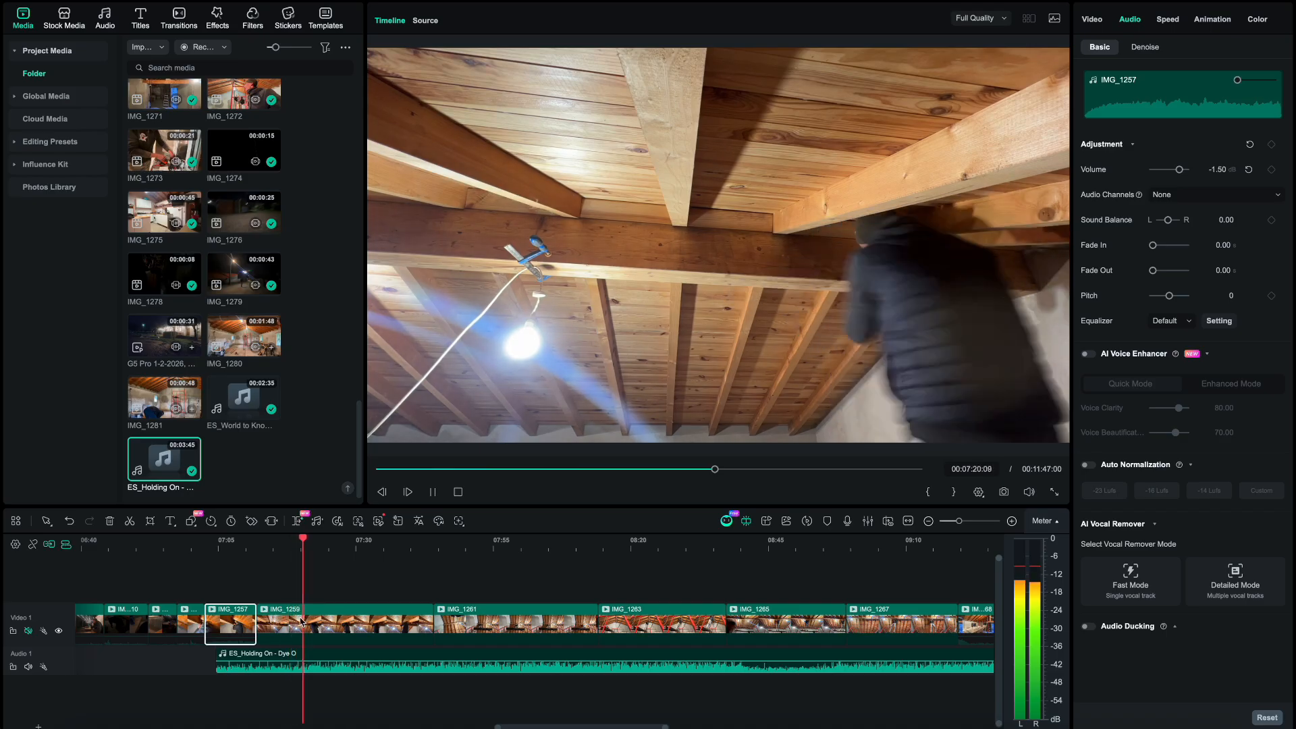
# - Skip ahead to about 00:08:52:28 and play back the Holding On music under IMG_1265
pyautogui.click(298, 543)
pyautogui.press('space')
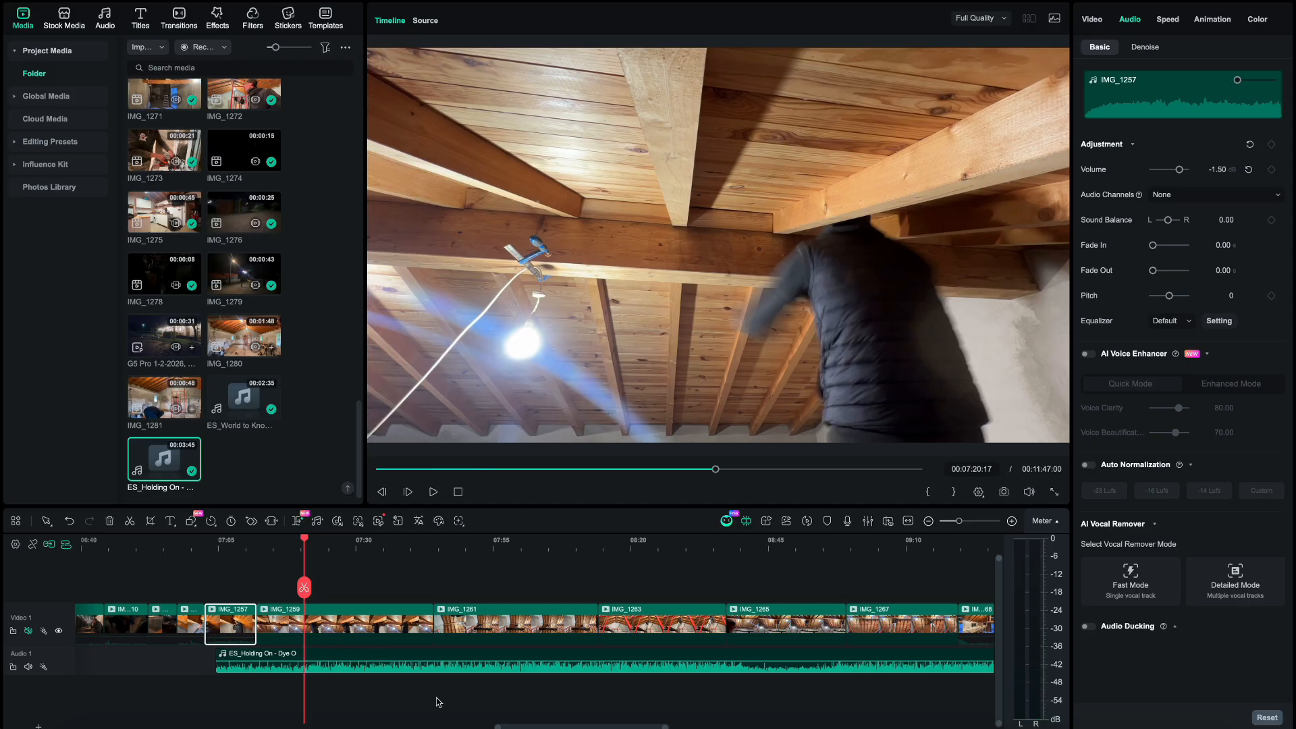
pyautogui.hscroll(2, 439, 702)
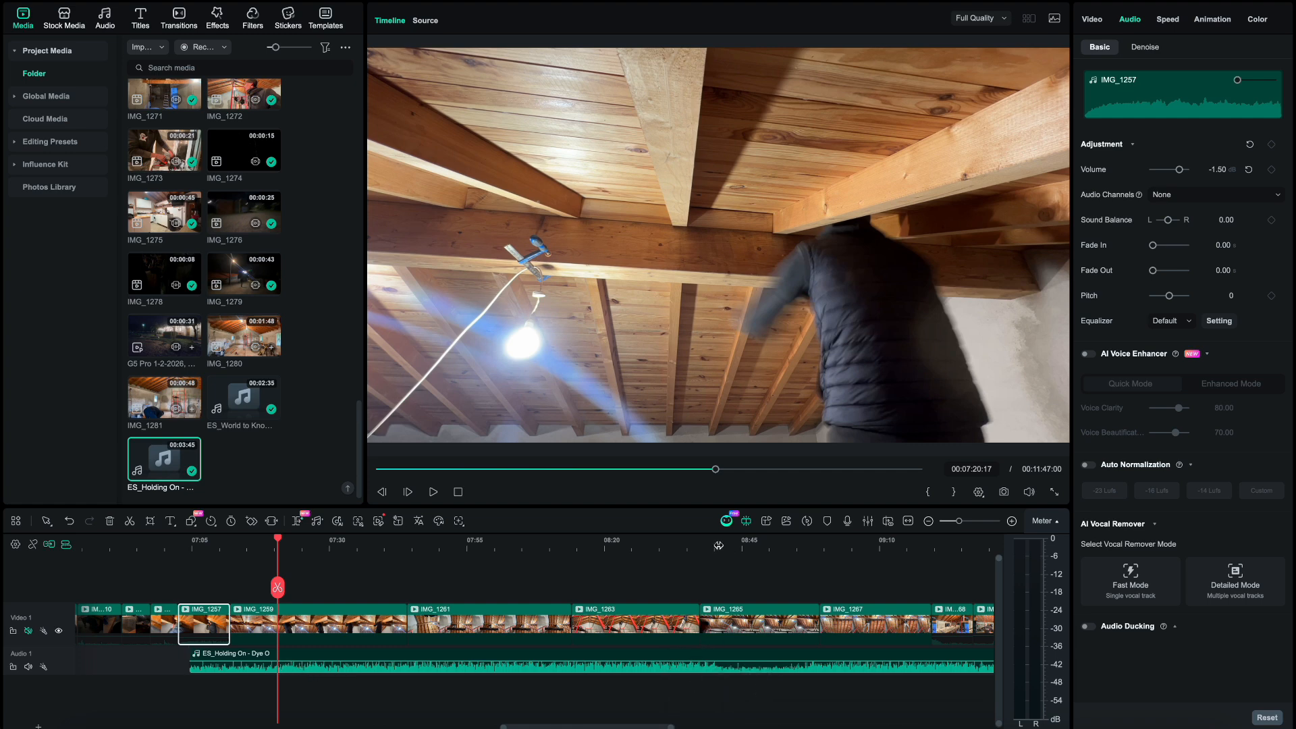
pyautogui.click(745, 544)
pyautogui.click(785, 545)
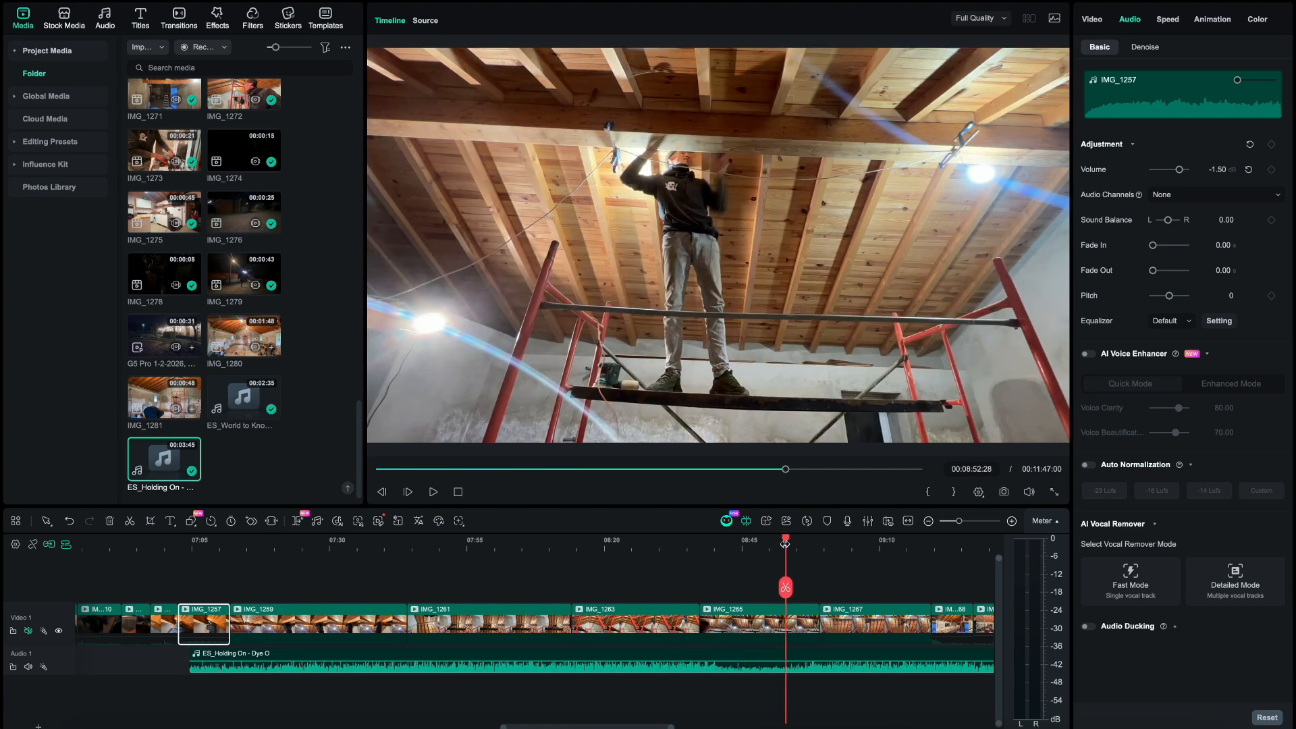
pyautogui.hscroll(6, 748, 653)
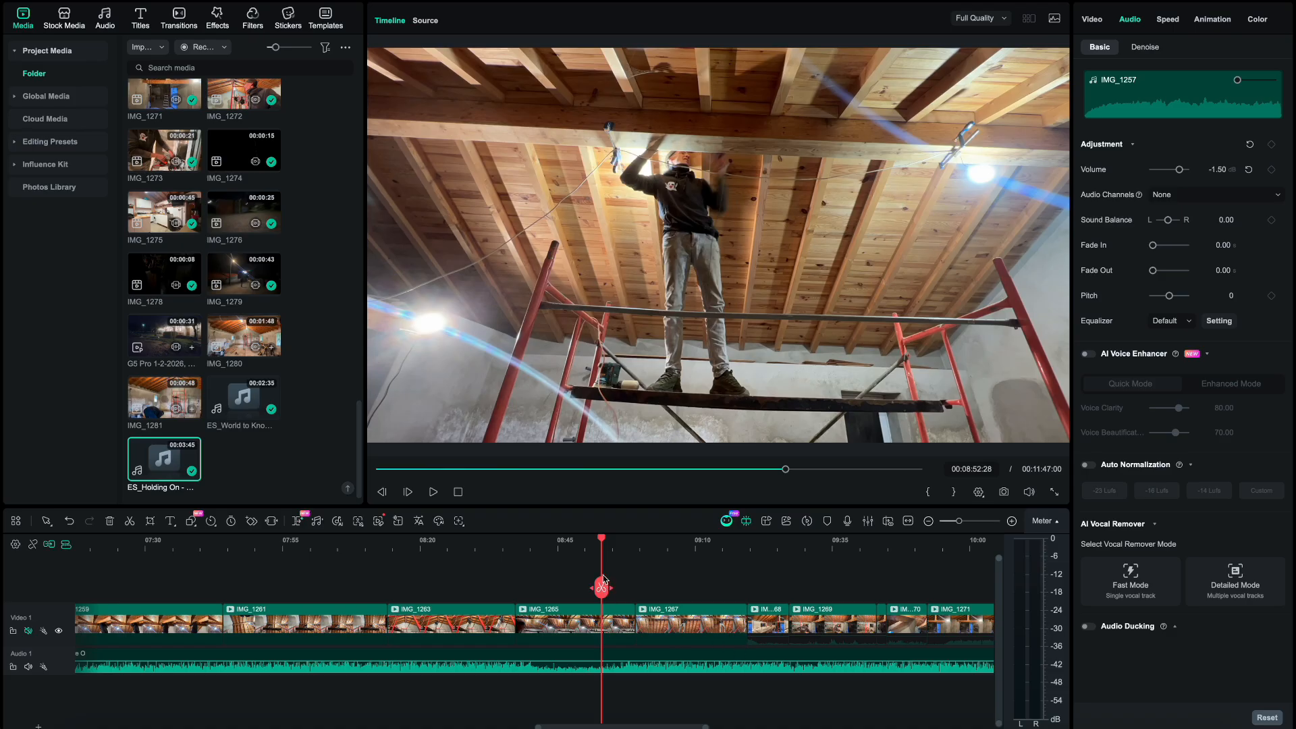
pyautogui.press('space')
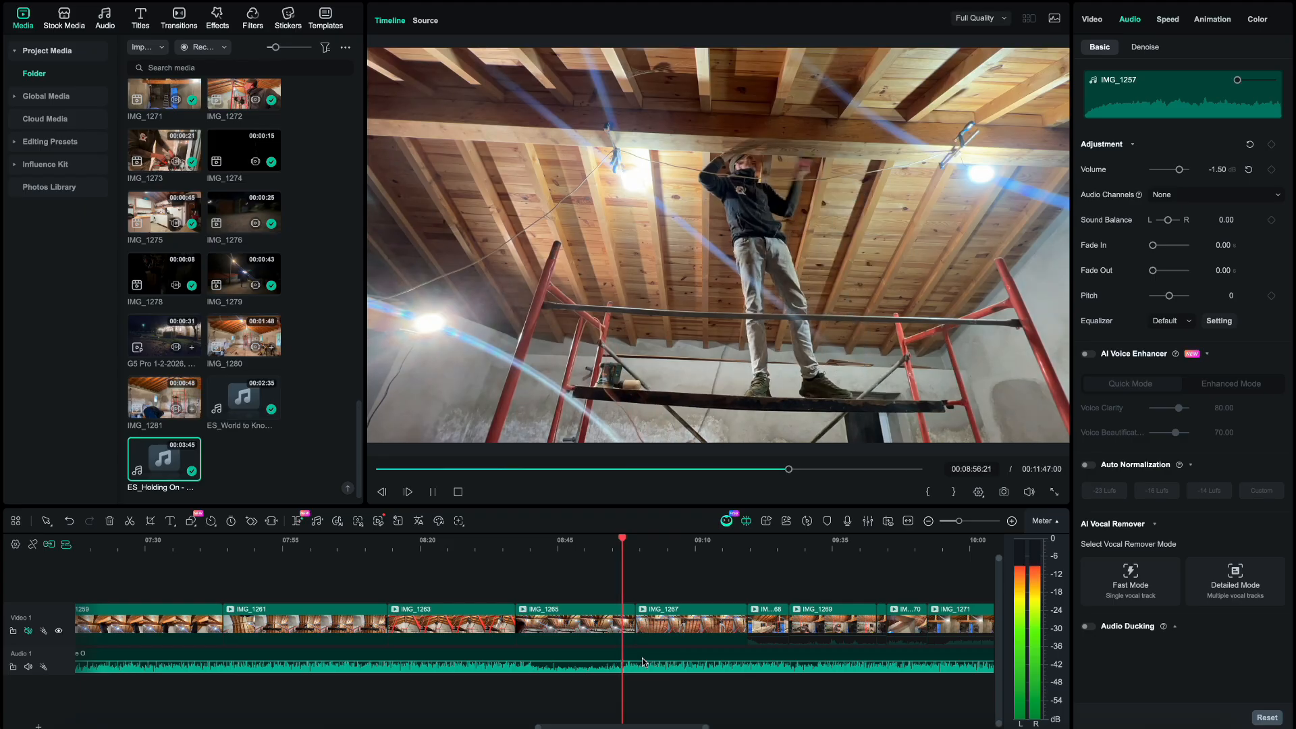
# - Split ES_Holding On - Dye O on Audio 1 at 00:08:56:16 and delete the part before the cut
pyautogui.click(610, 544)
pyautogui.press('space')
pyautogui.press('super+=')
pyautogui.press('super+=')
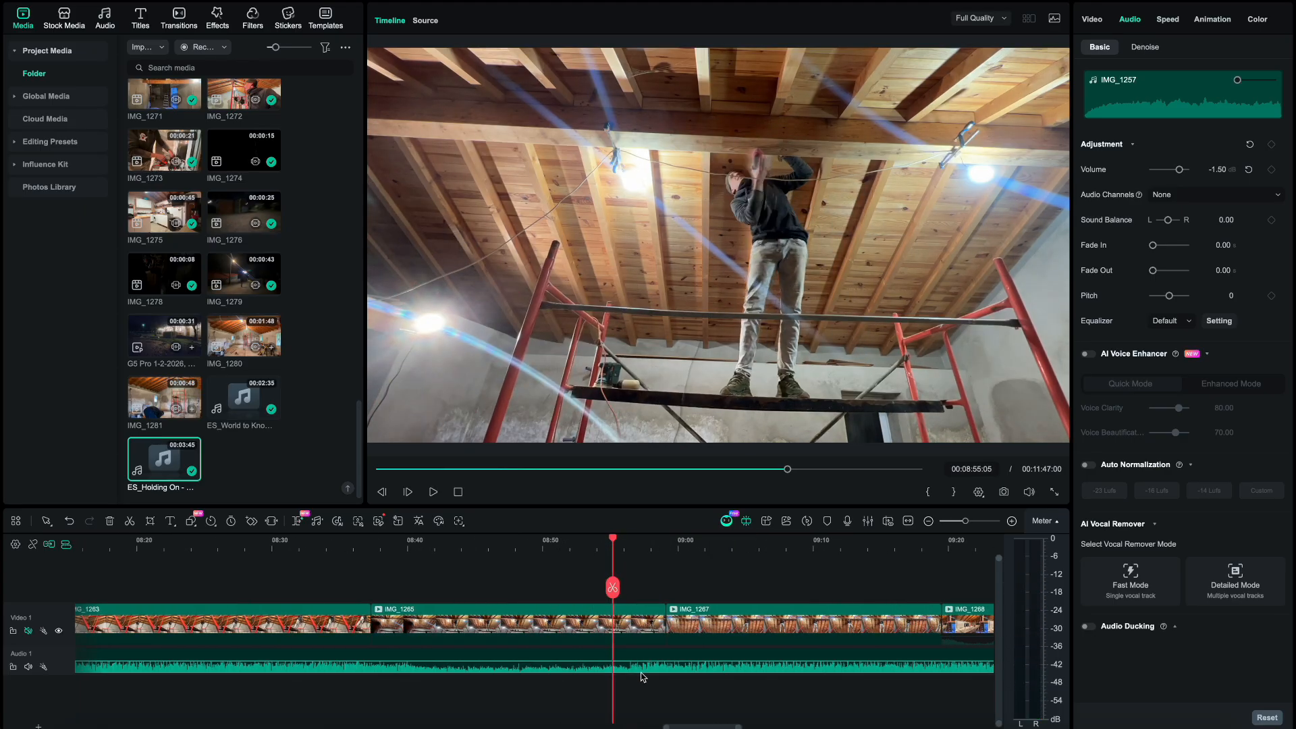
pyautogui.press('space')
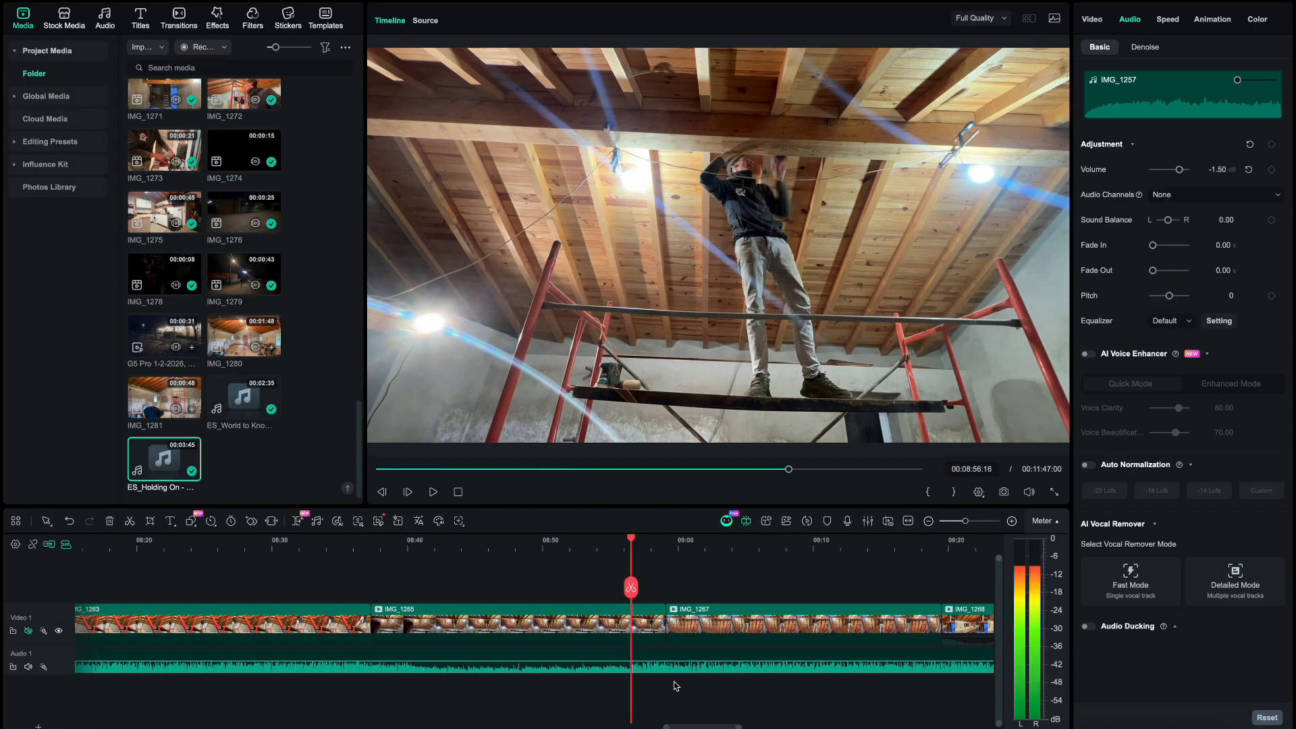
pyautogui.press('space')
pyautogui.click(660, 671)
pyautogui.click(633, 590)
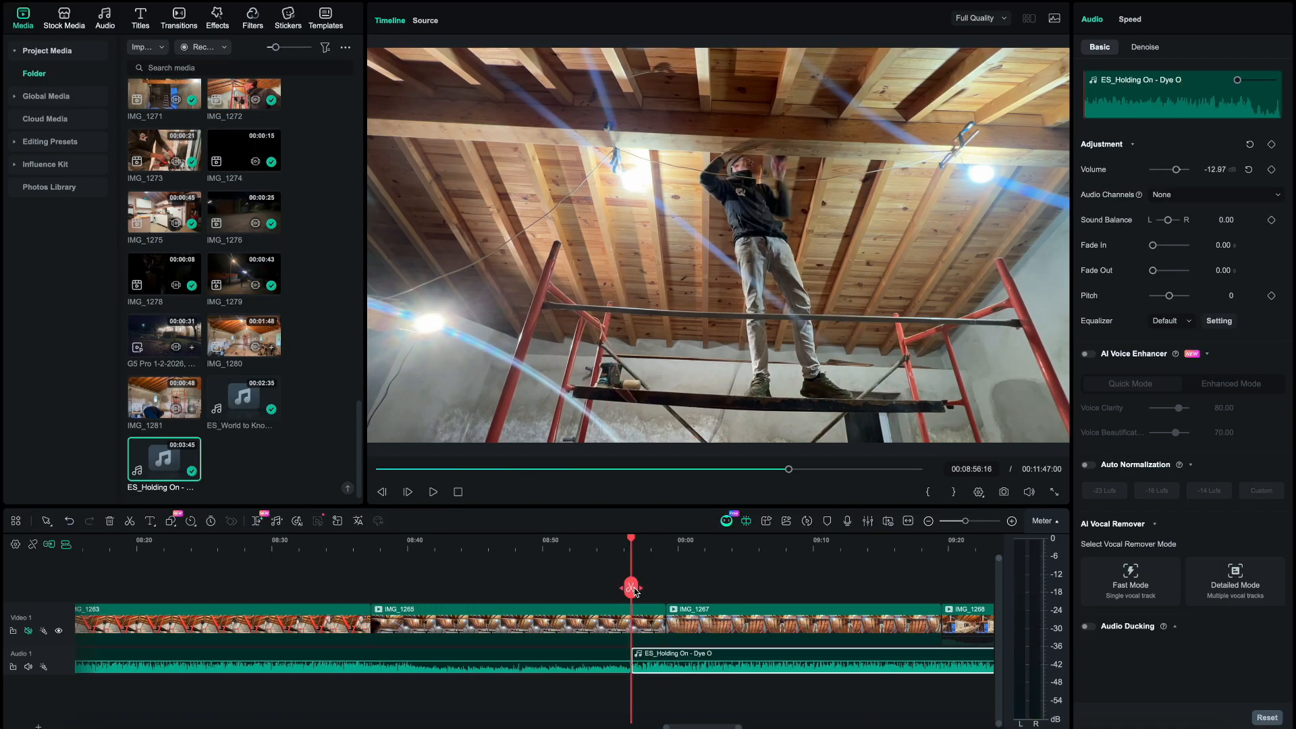
pyautogui.click(610, 668)
pyautogui.press('Delete')
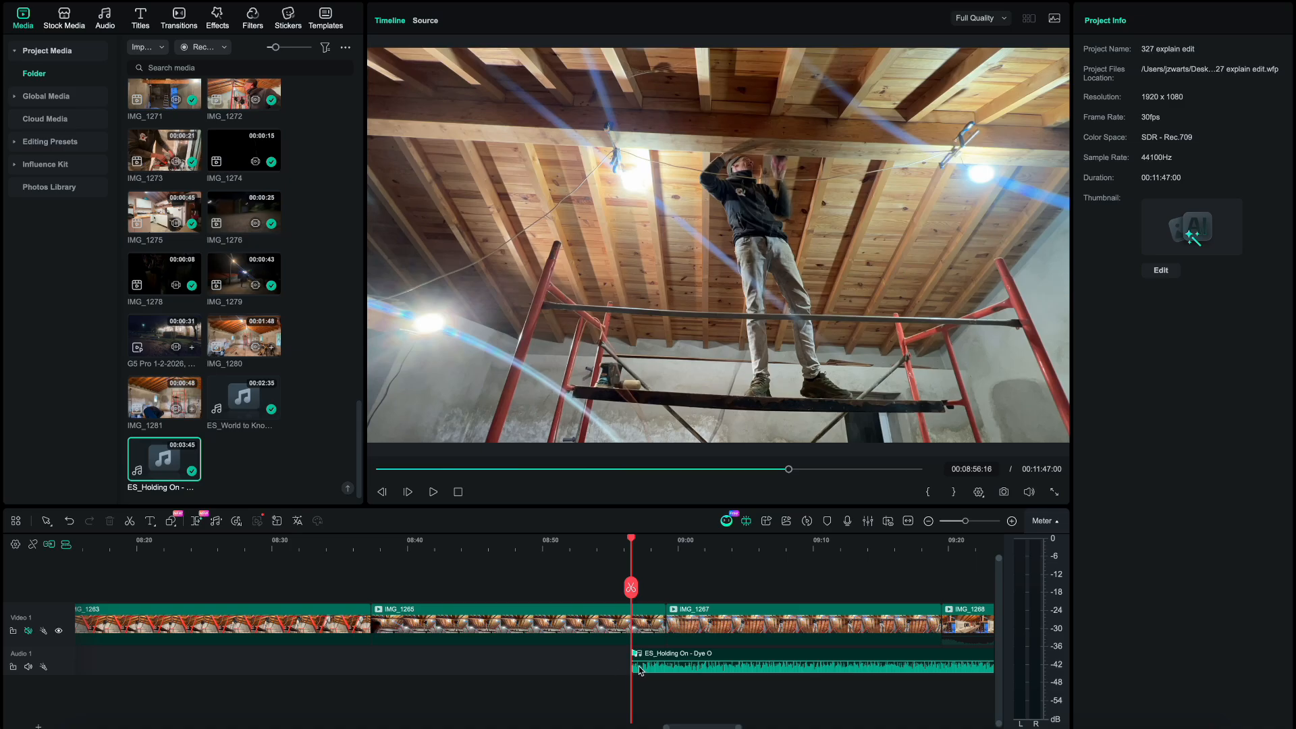
# - Move the remaining Holding On music so it starts with clip IMG_1259, and unmute the Video 1 track
pyautogui.scroll(-3, 640, 670)
pyautogui.moveTo(678, 665); pyautogui.dragTo(159, 664)
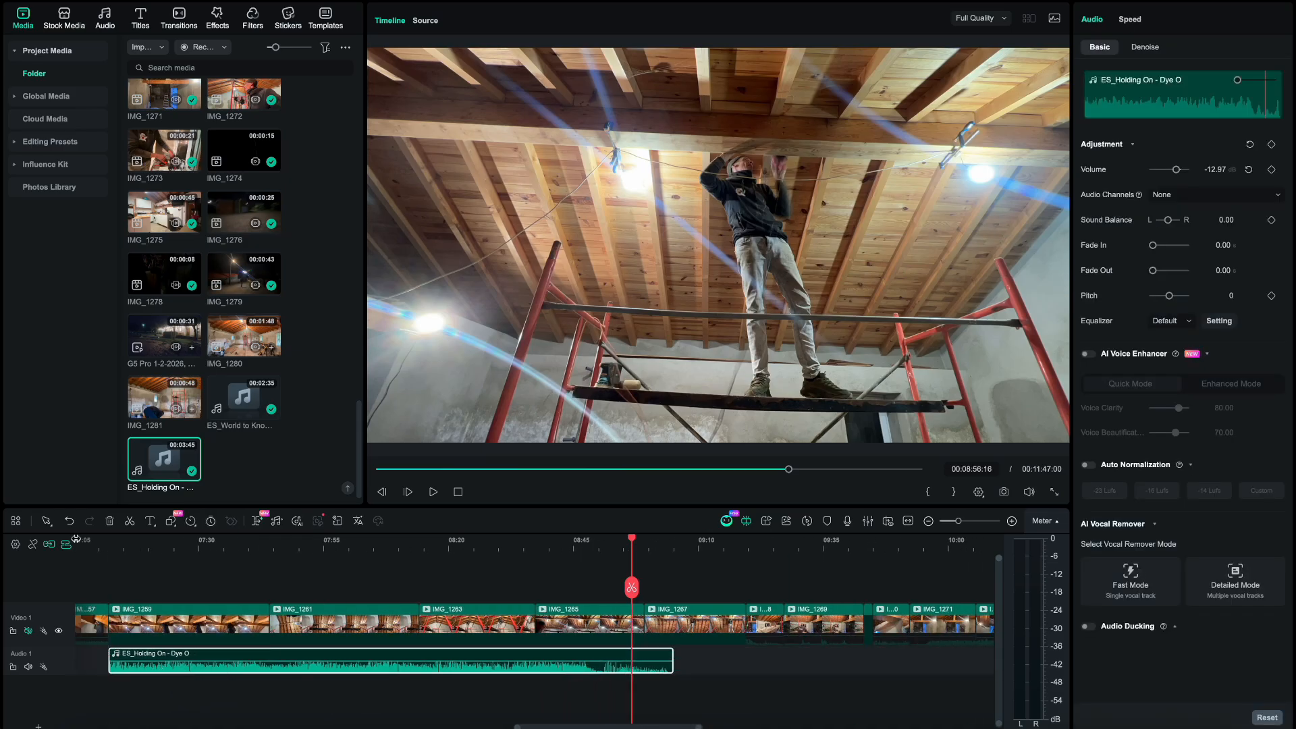
pyautogui.click(88, 550)
pyautogui.scroll(5, 116, 617)
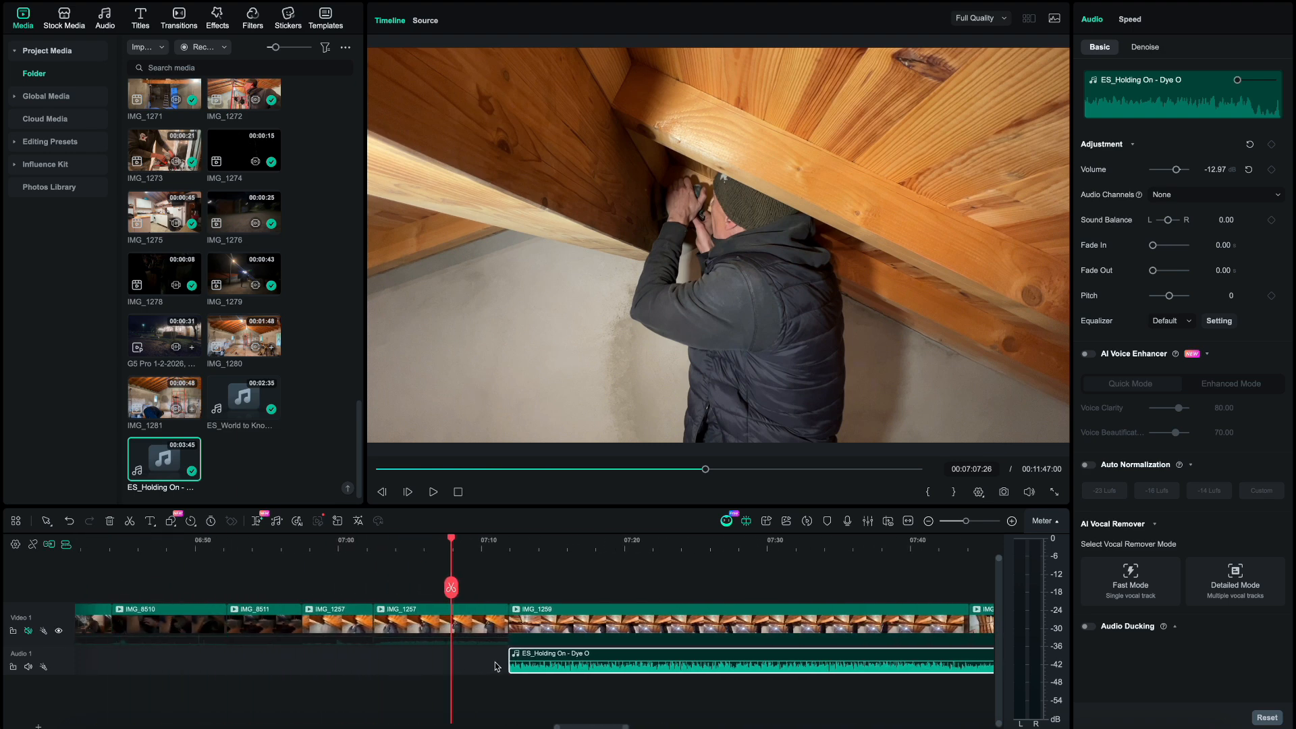
pyautogui.scroll(2, 494, 666)
pyautogui.click(395, 630)
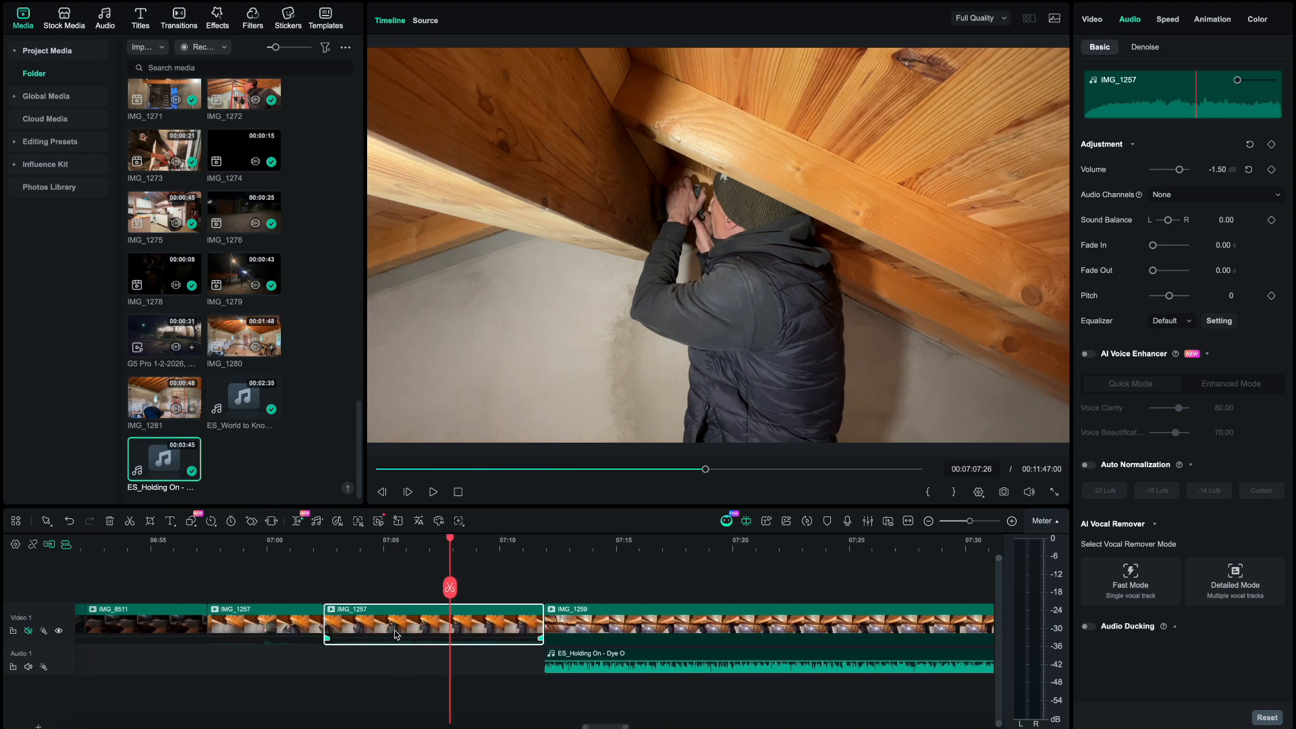
pyautogui.click(29, 632)
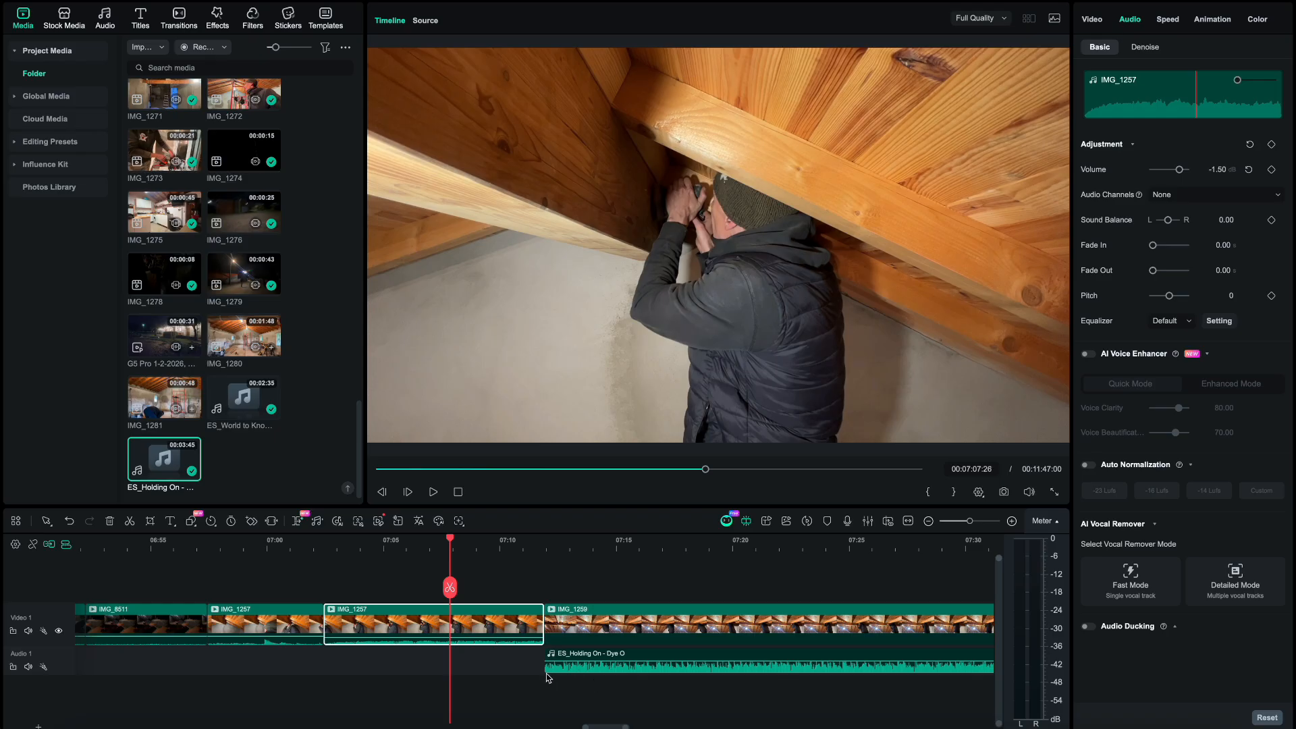
# - Extend the music's start to about 00:07:06 with a fade-in of about 01:21, and fade out the second IMG_1257 clip's audio over 4.83 s
pyautogui.moveTo(544, 671); pyautogui.dragTo(405, 661)
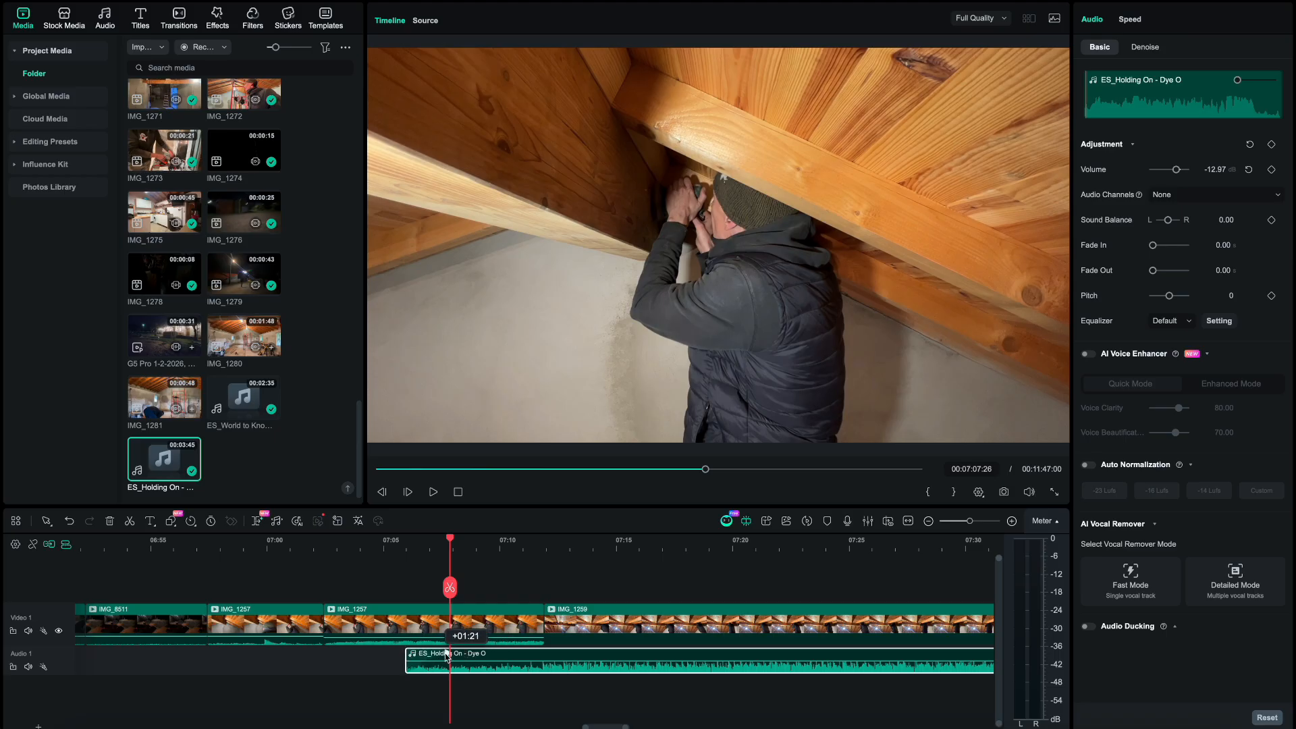
pyautogui.click(538, 634)
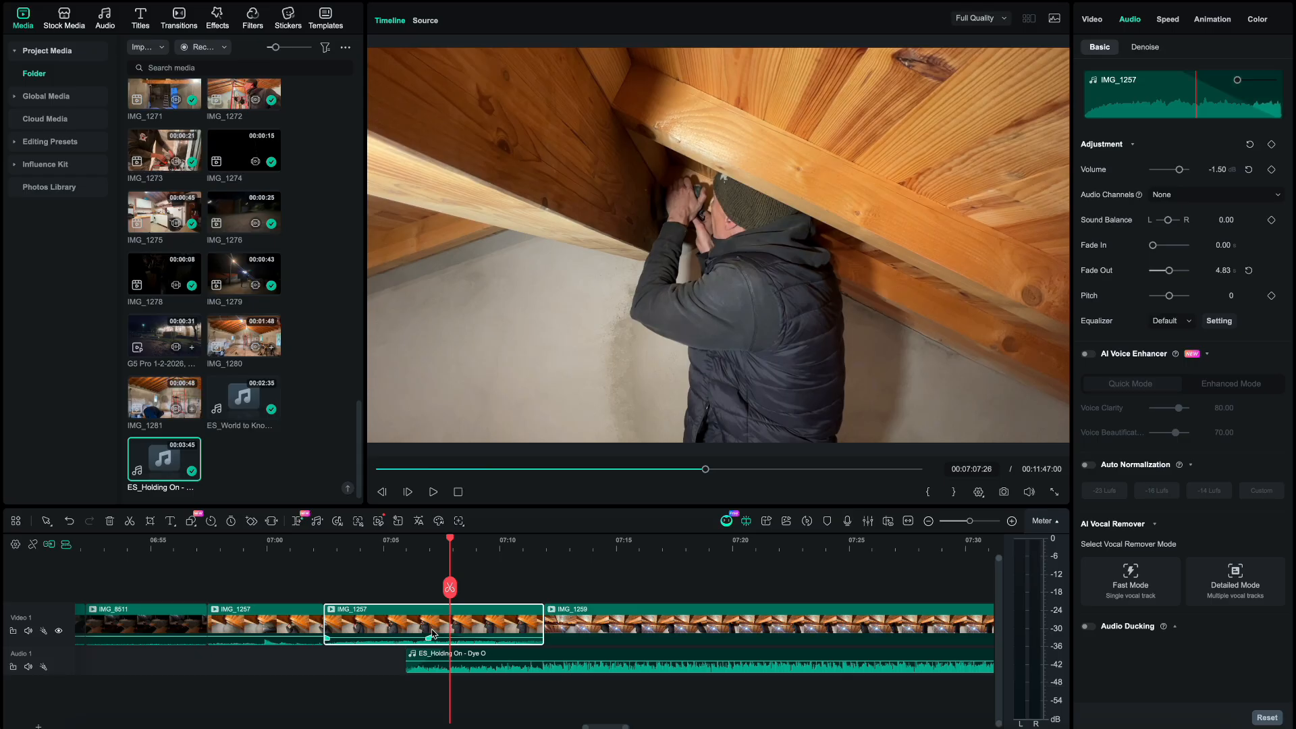
pyautogui.click(393, 546)
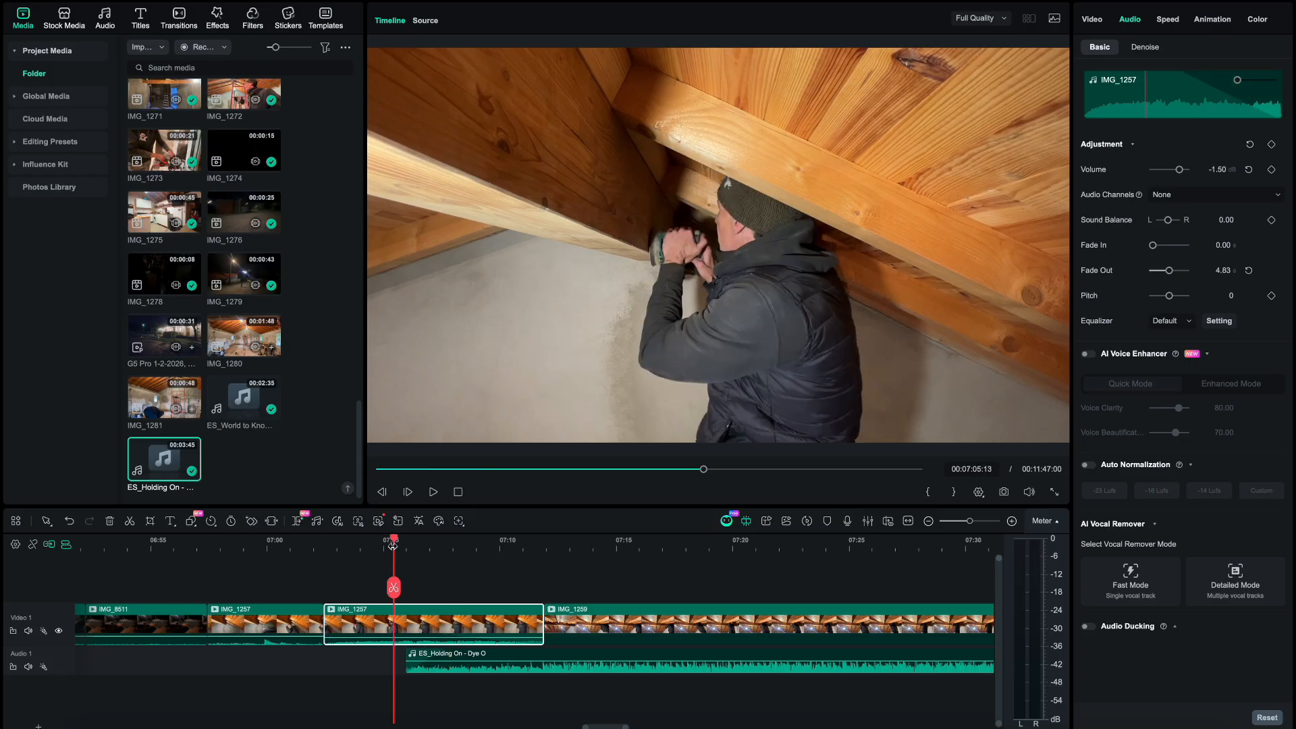
pyautogui.press('space')
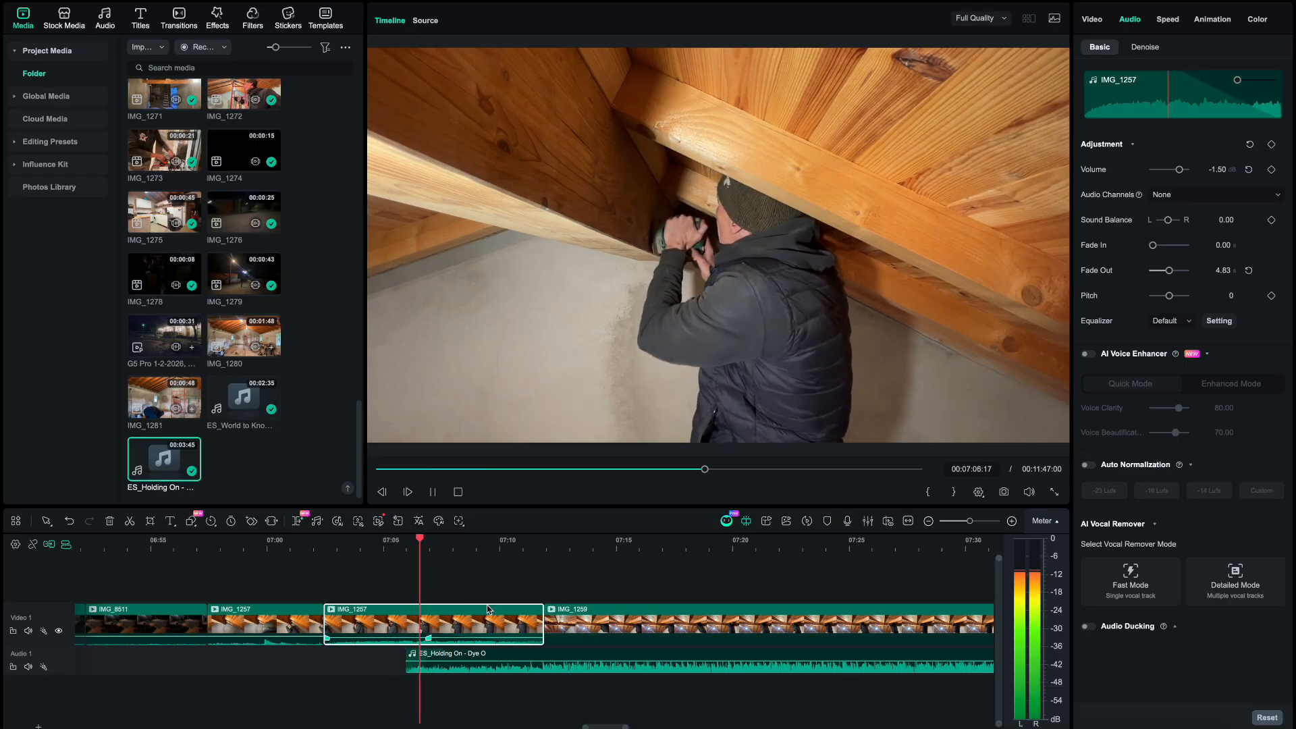
pyautogui.hscroll(3, 513, 638)
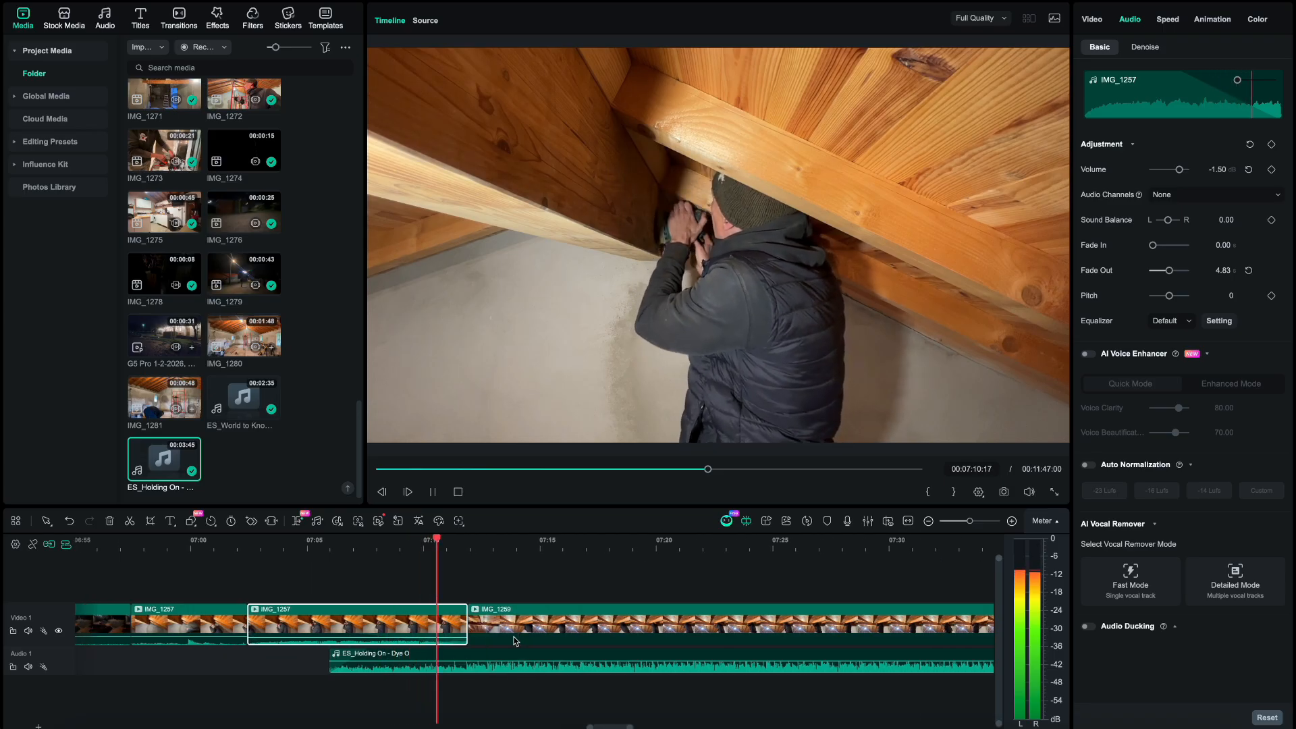
pyautogui.hscroll(3, 513, 640)
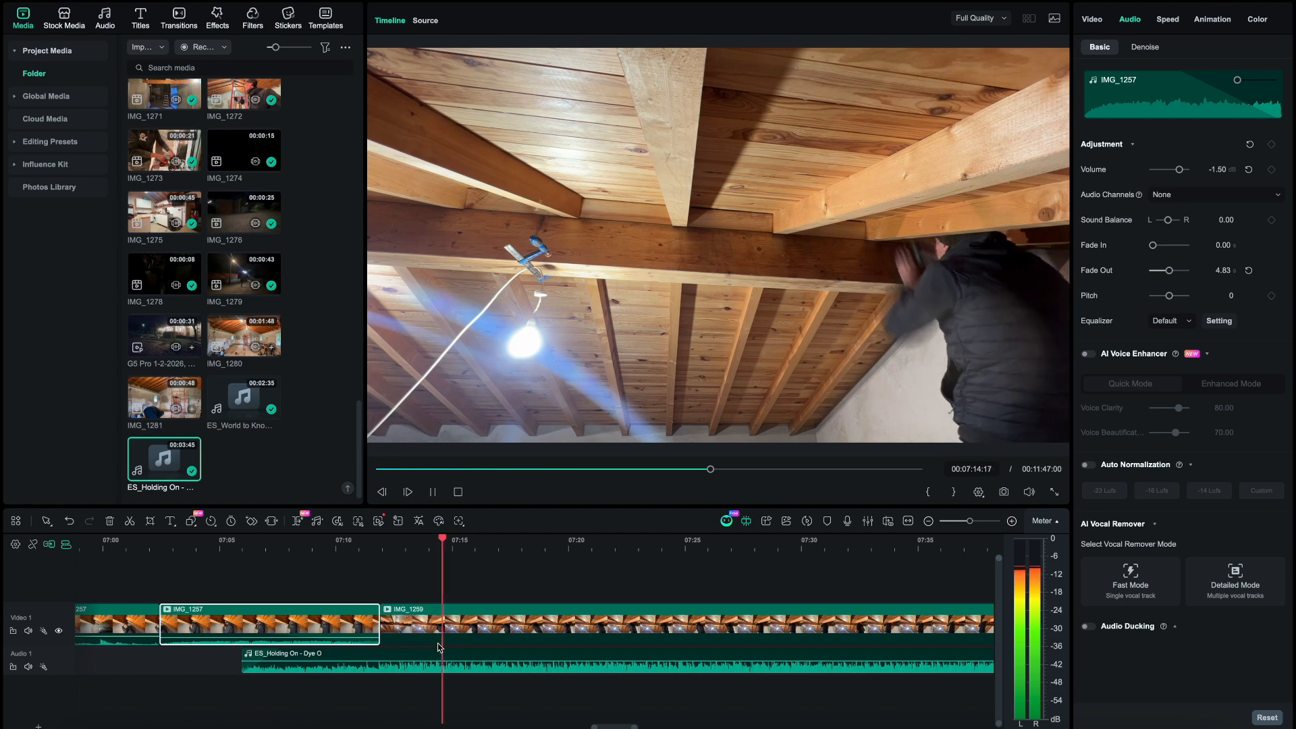
# - Trim about two seconds off the start of IMG_1259 to a duration of 00:00:30:04, and play back the result
pyautogui.click(356, 548)
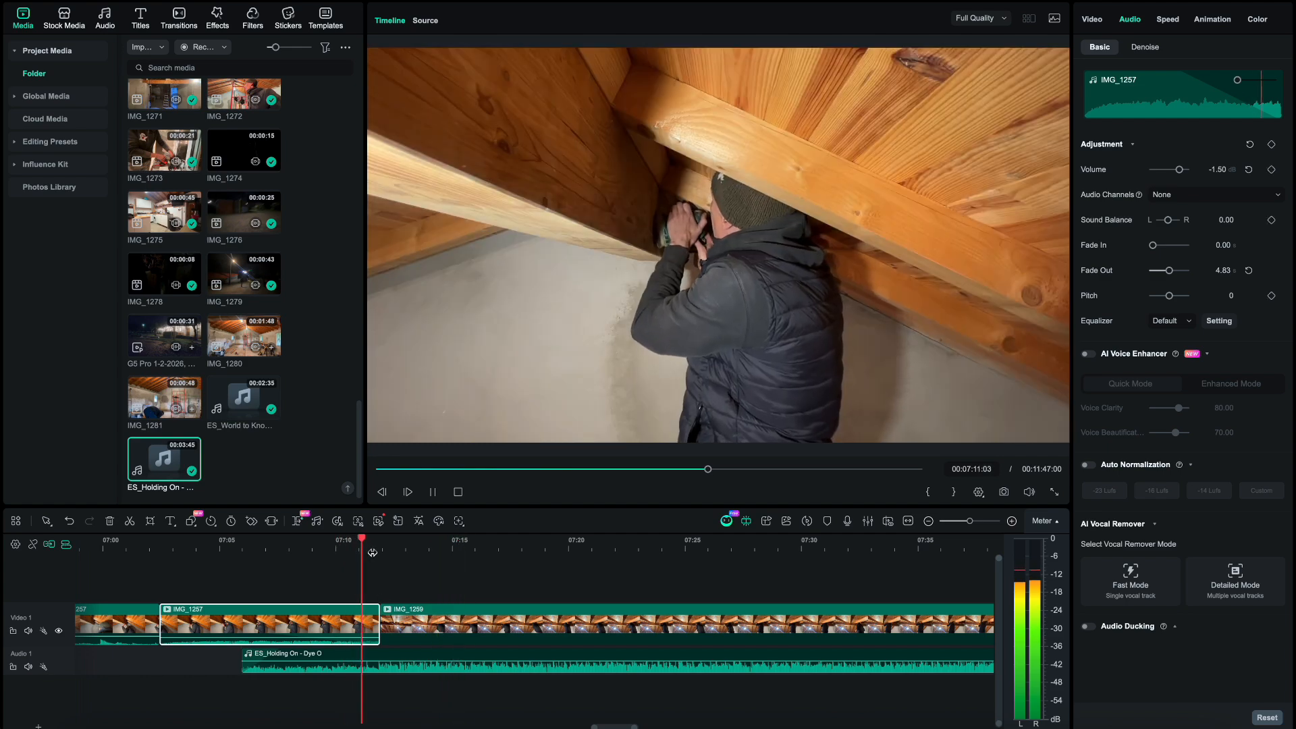
pyautogui.press('space')
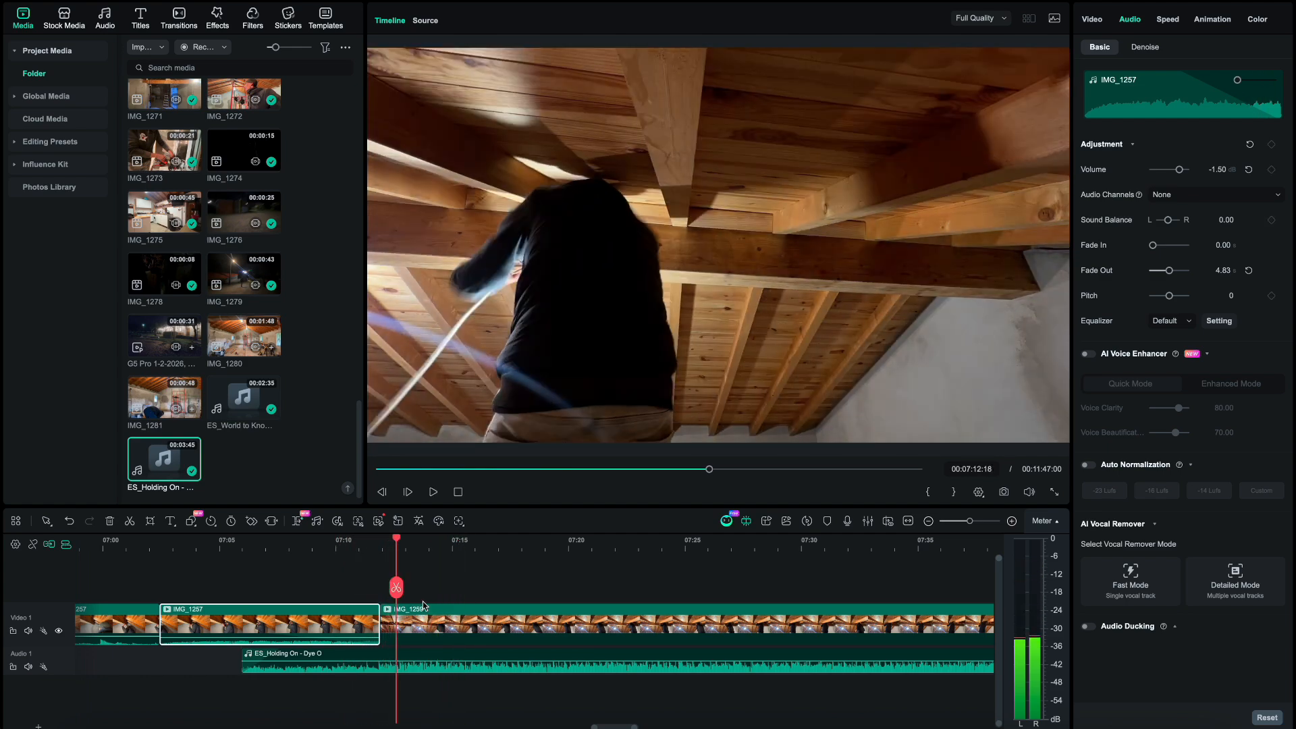
pyautogui.press('space')
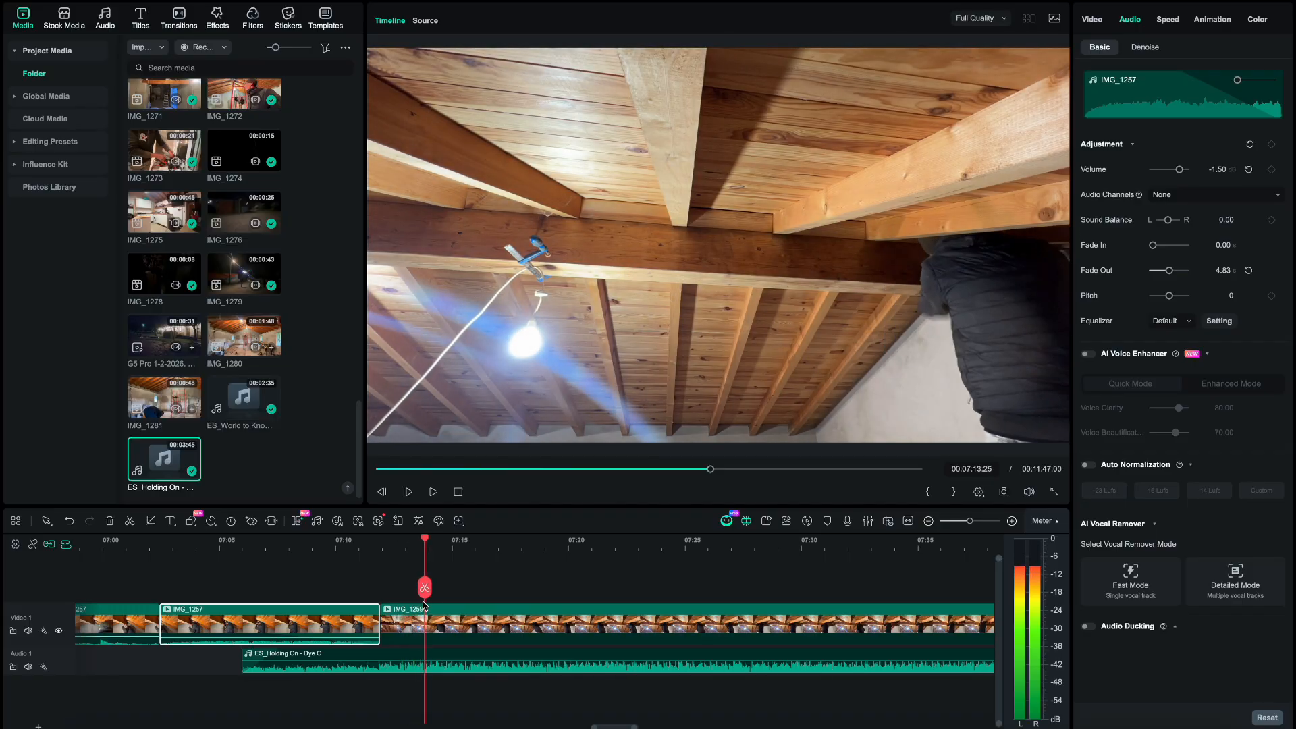
pyautogui.click(438, 628)
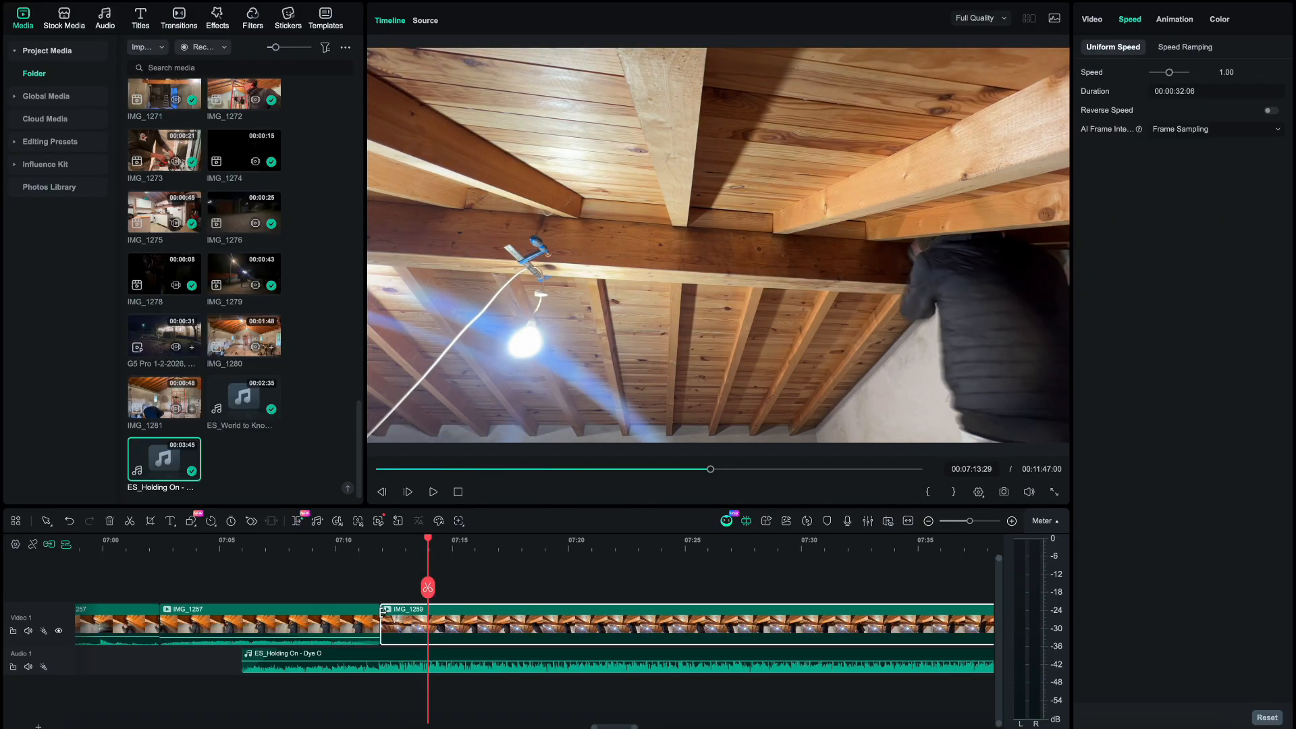
pyautogui.moveTo(406, 627); pyautogui.dragTo(428, 626)
pyautogui.press('space')
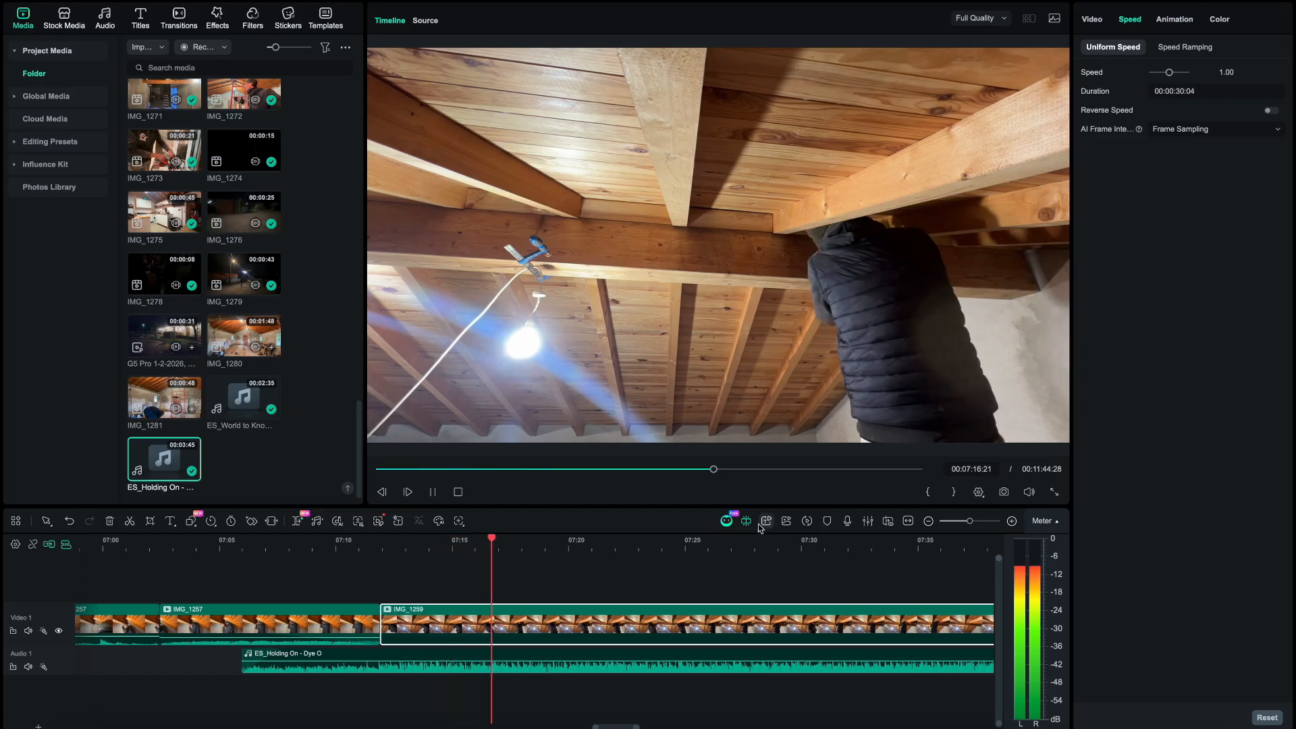
pyautogui.scroll(-5, 589, 662)
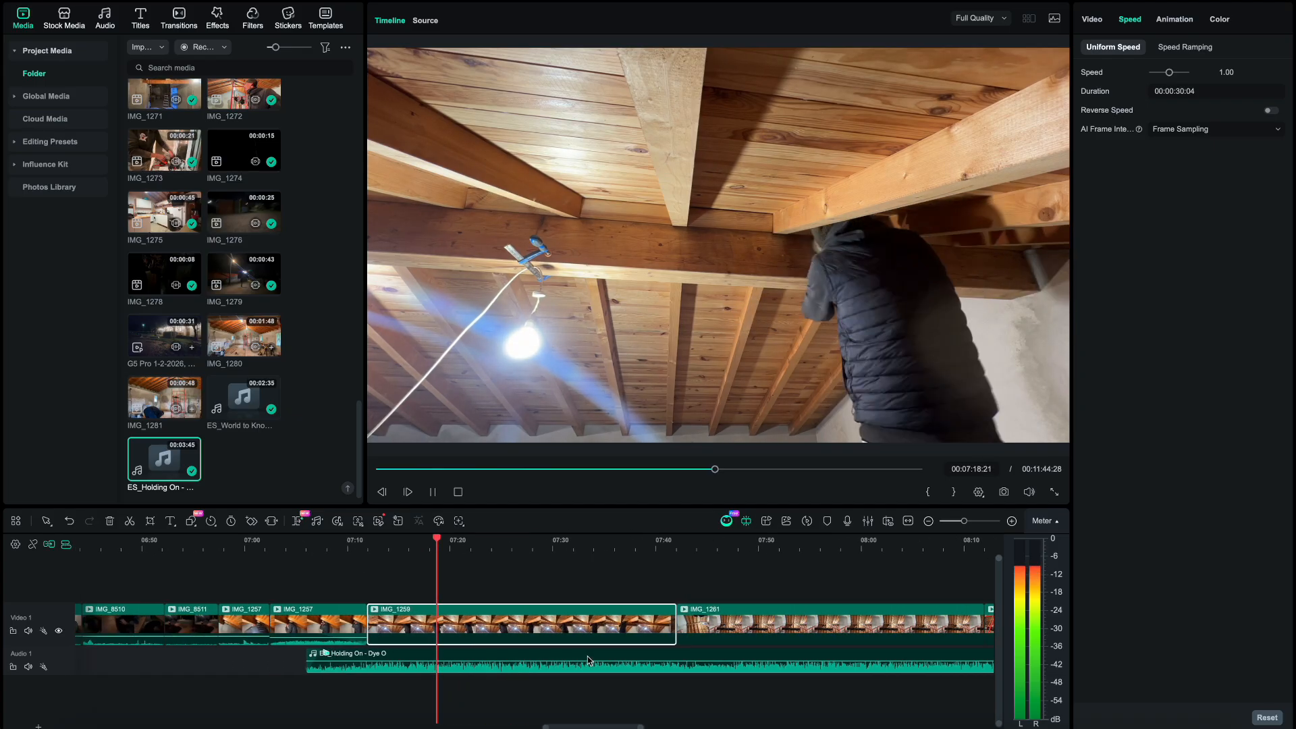
pyautogui.scroll(-4, 587, 656)
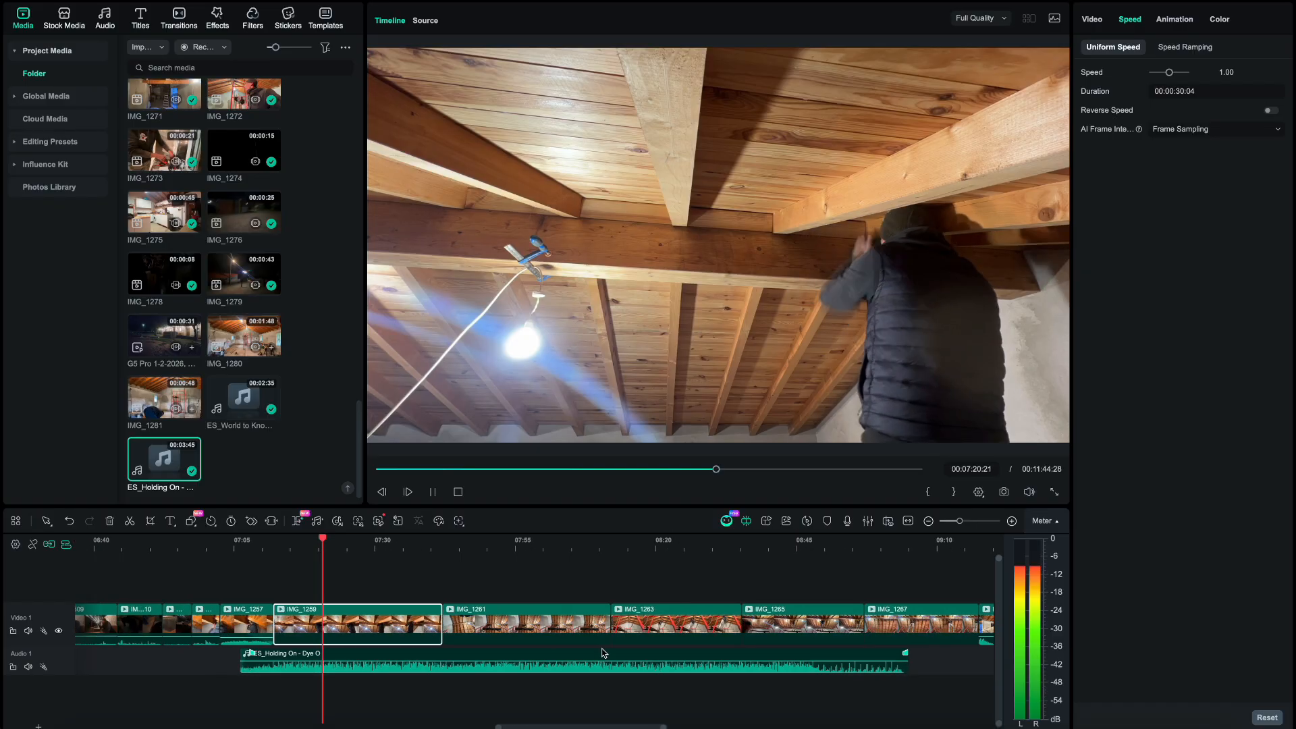
pyautogui.press('space')
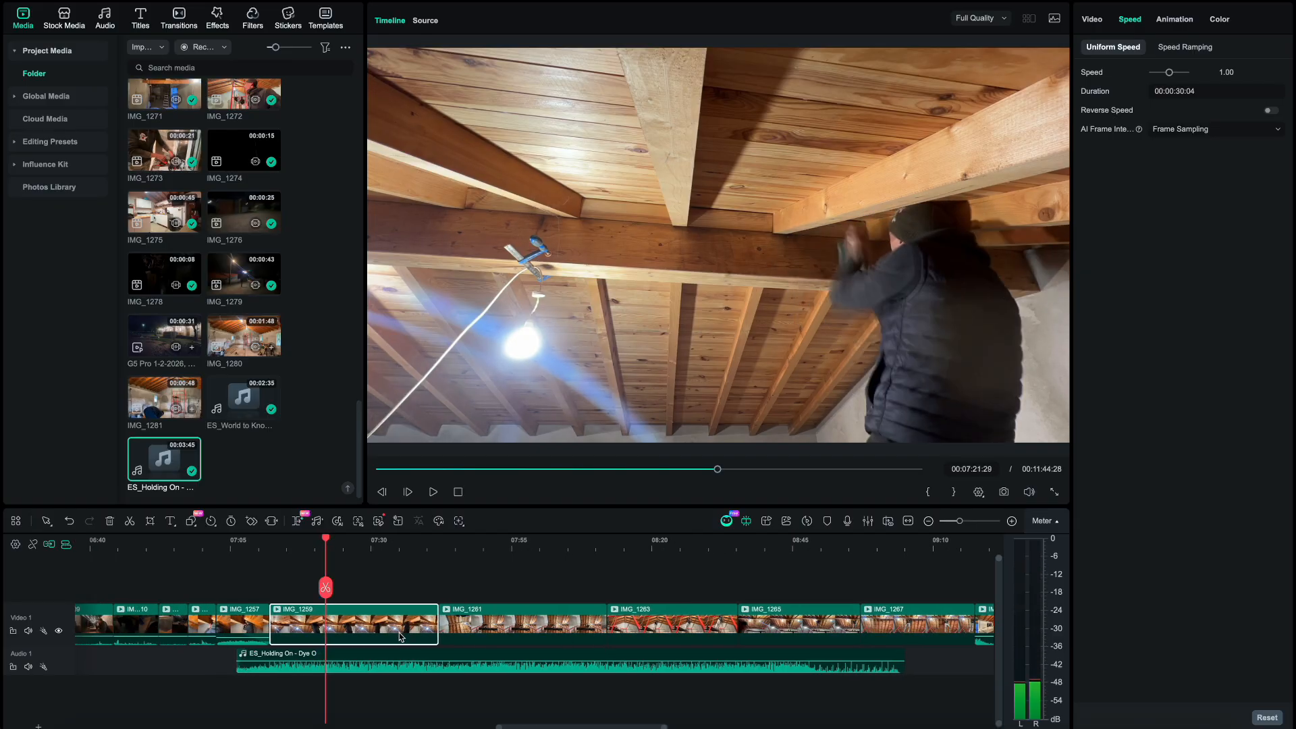
# - Show the speed control on clips IMG_1259, IMG_1261, IMG_1263, IMG_1265 and IMG_1267
pyautogui.rightClick(400, 635)
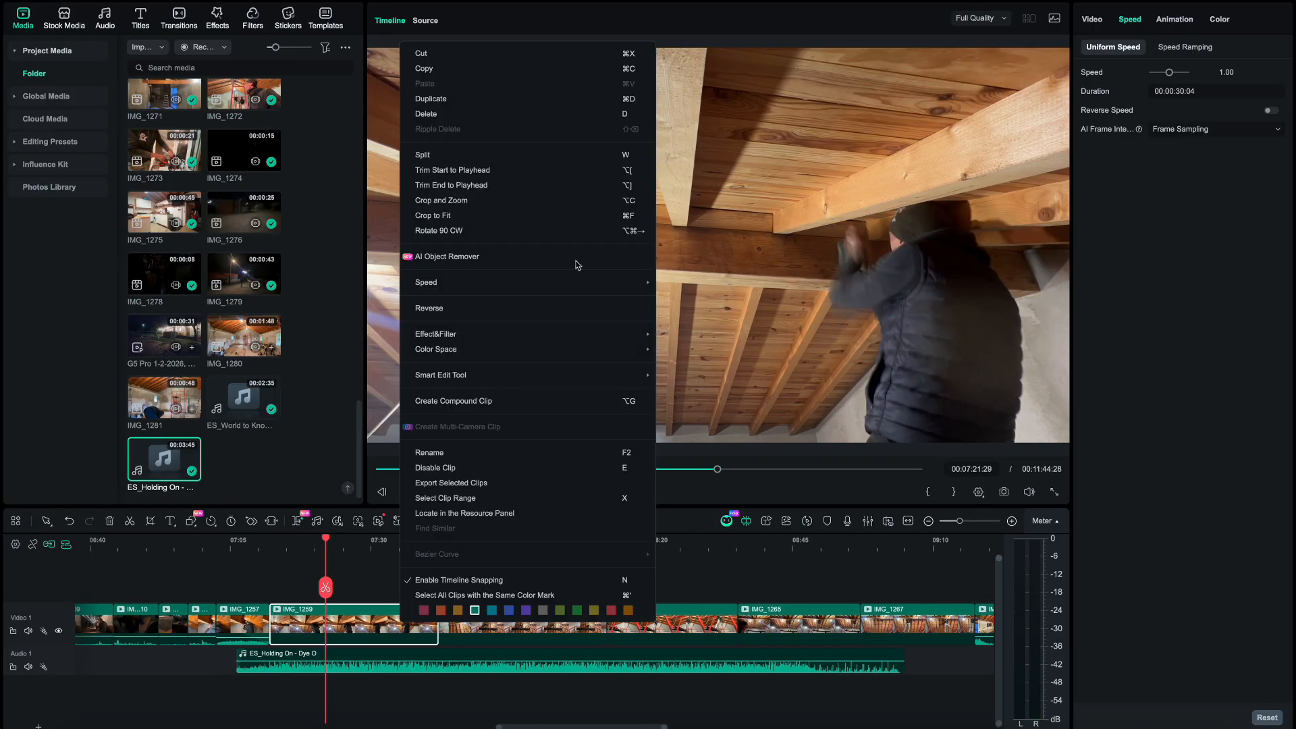
pyautogui.moveTo(646, 281)
pyautogui.click(686, 284)
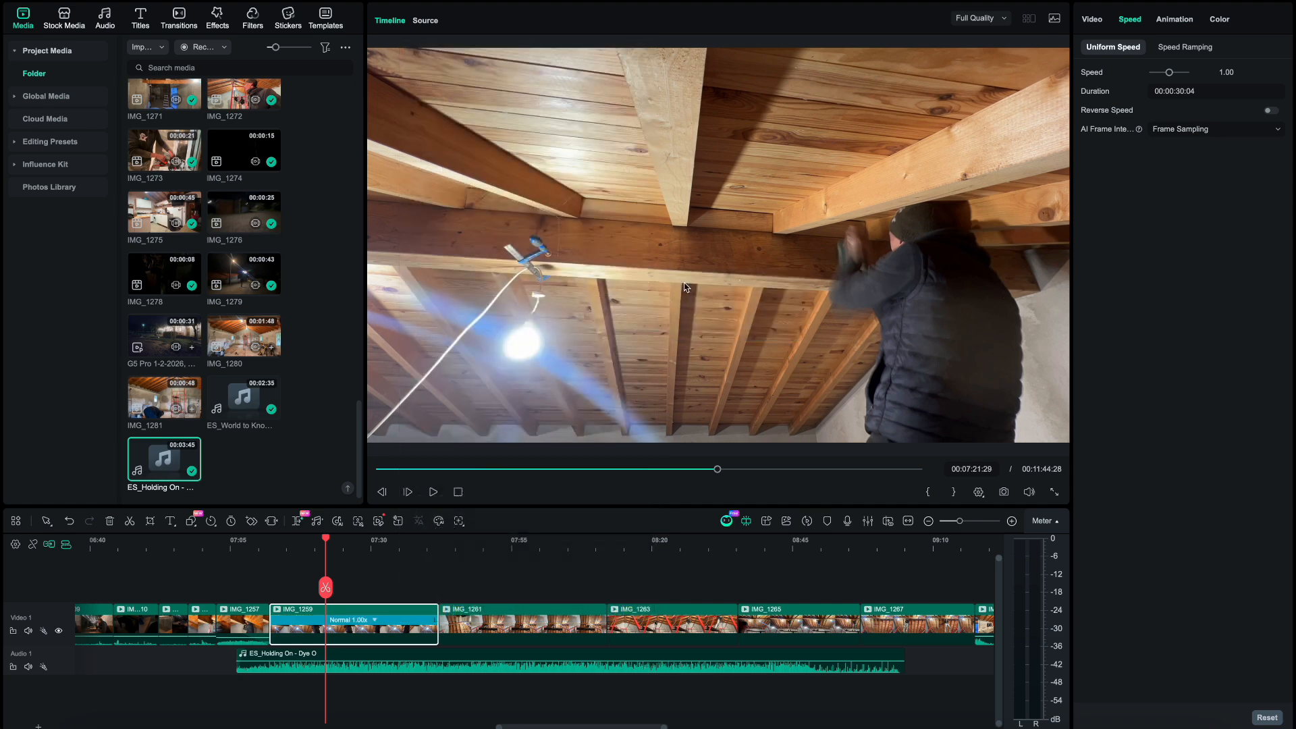
pyautogui.rightClick(502, 628)
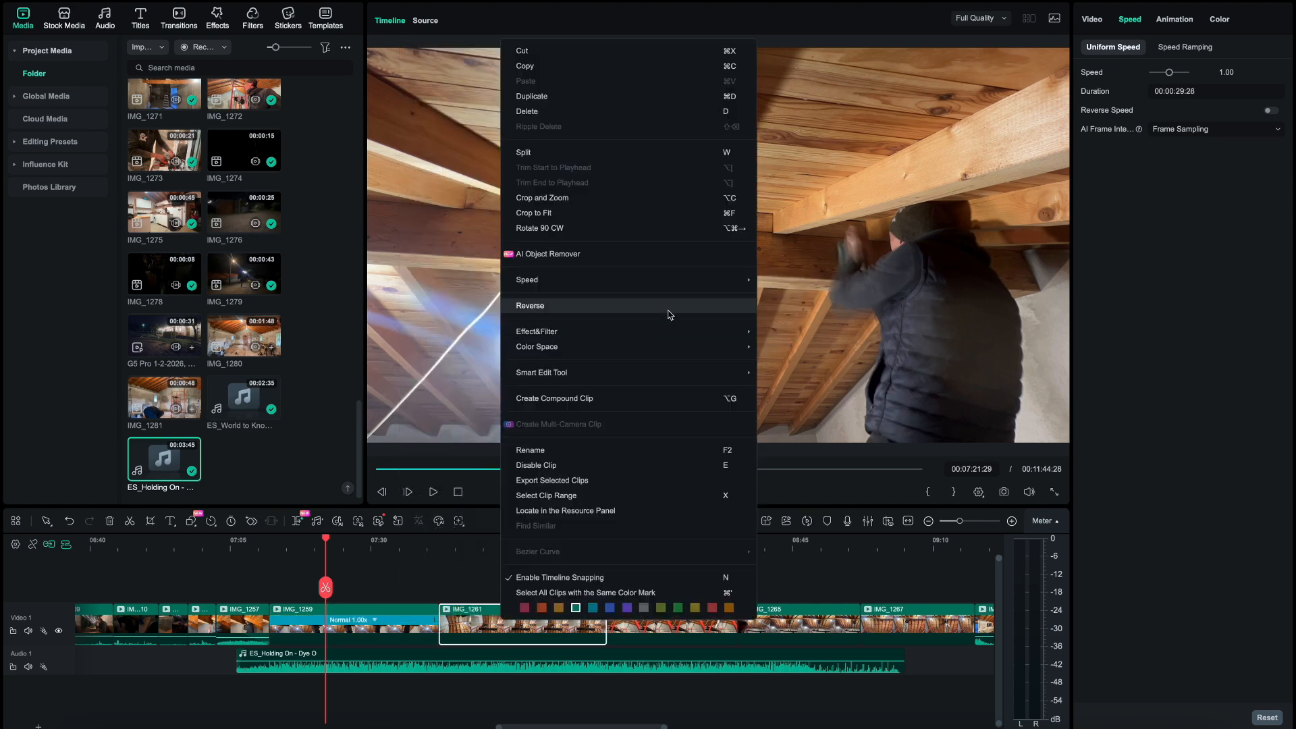
pyautogui.moveTo(695, 288)
pyautogui.click(782, 282)
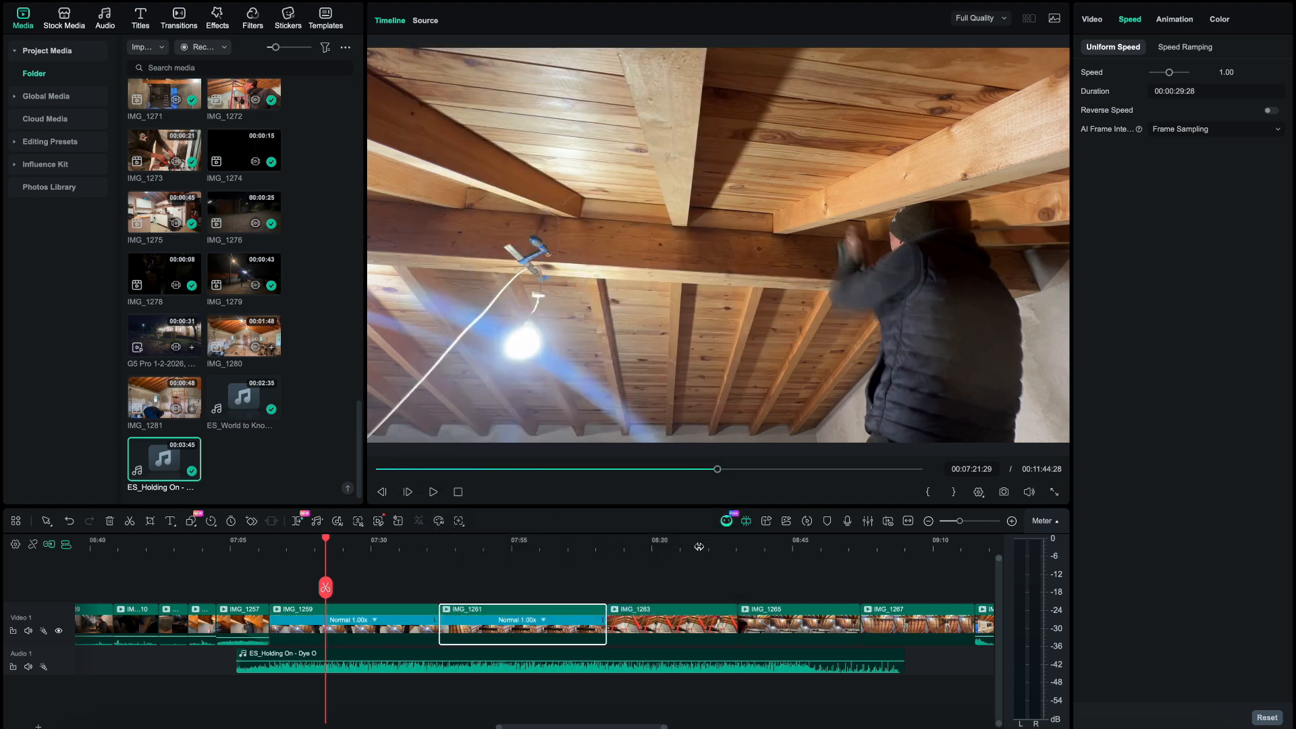
pyautogui.rightClick(654, 622)
pyautogui.moveTo(872, 278)
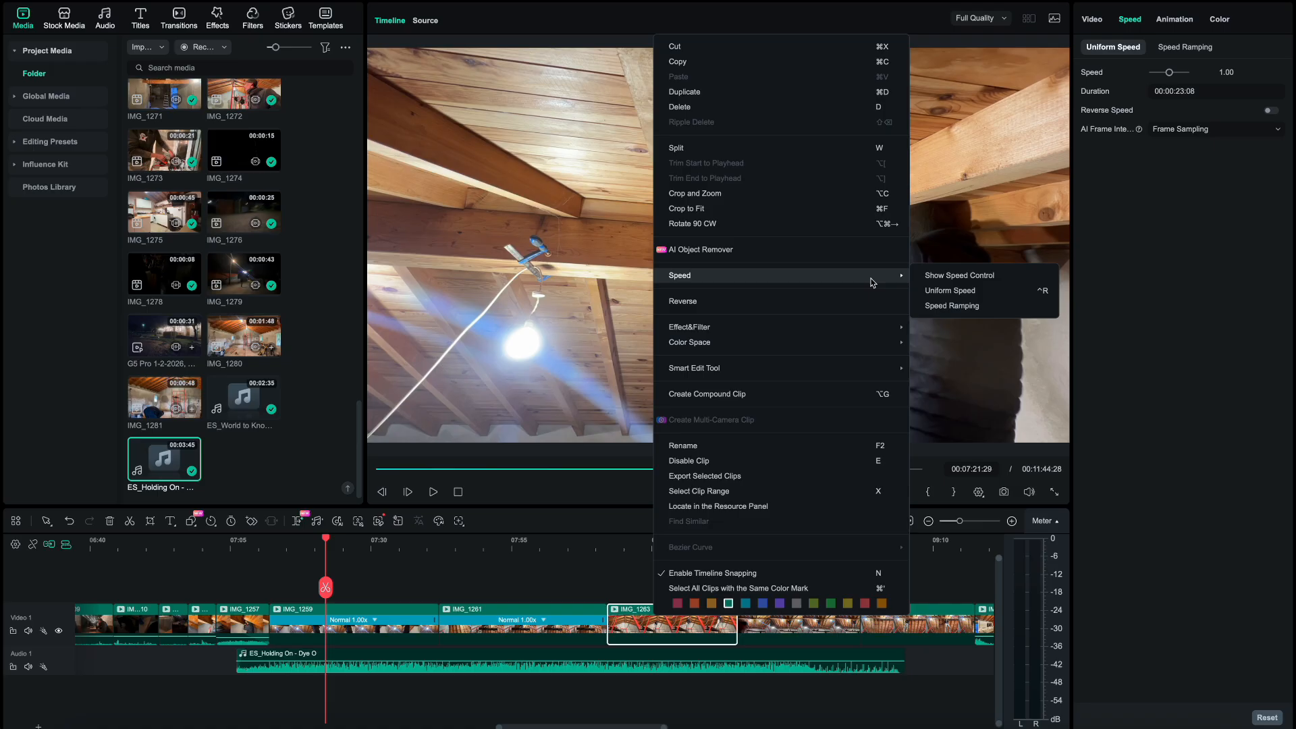
pyautogui.click(949, 277)
pyautogui.rightClick(800, 622)
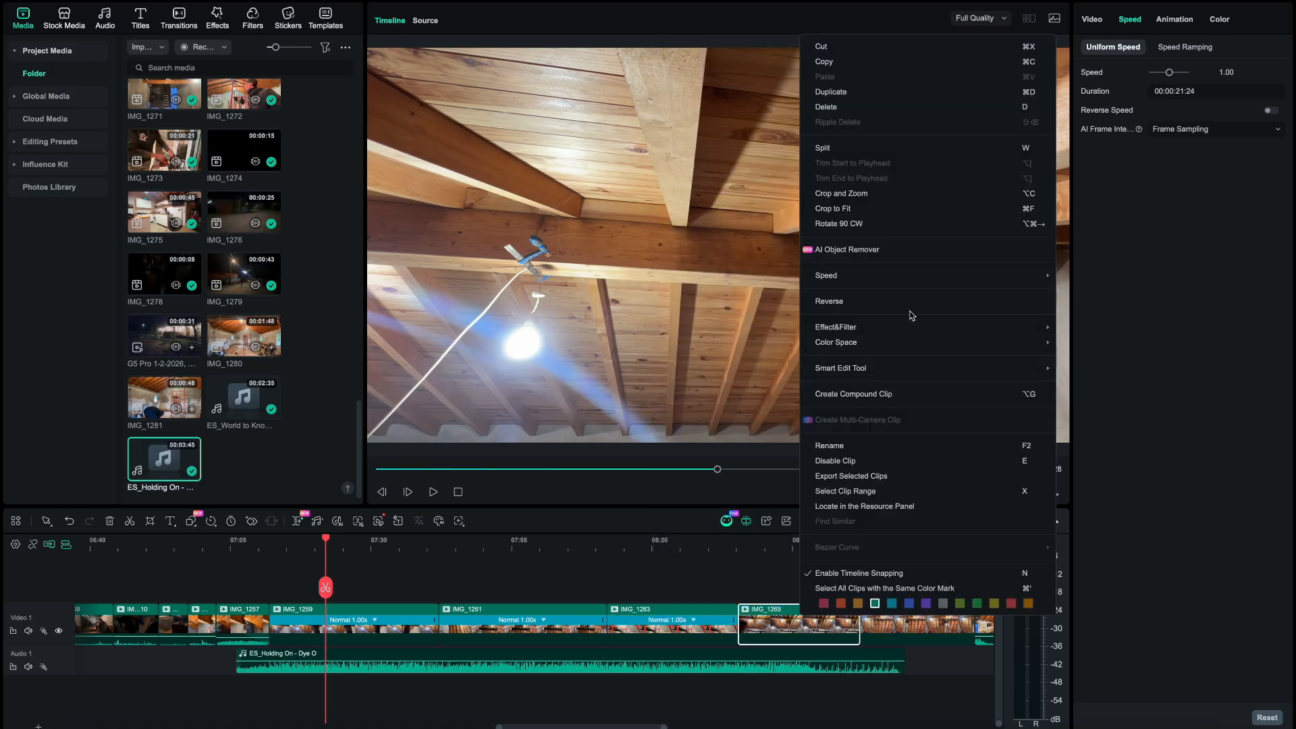
pyautogui.click(1081, 276)
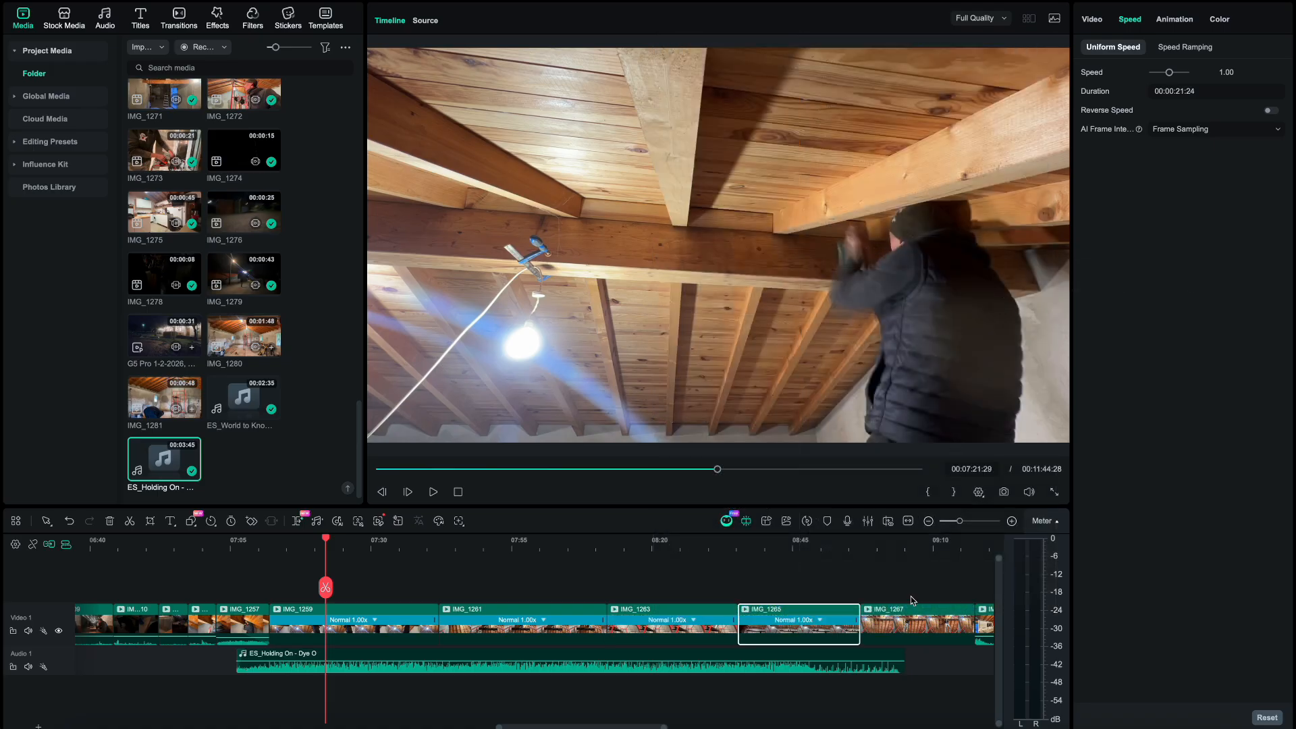
pyautogui.rightClick(906, 625)
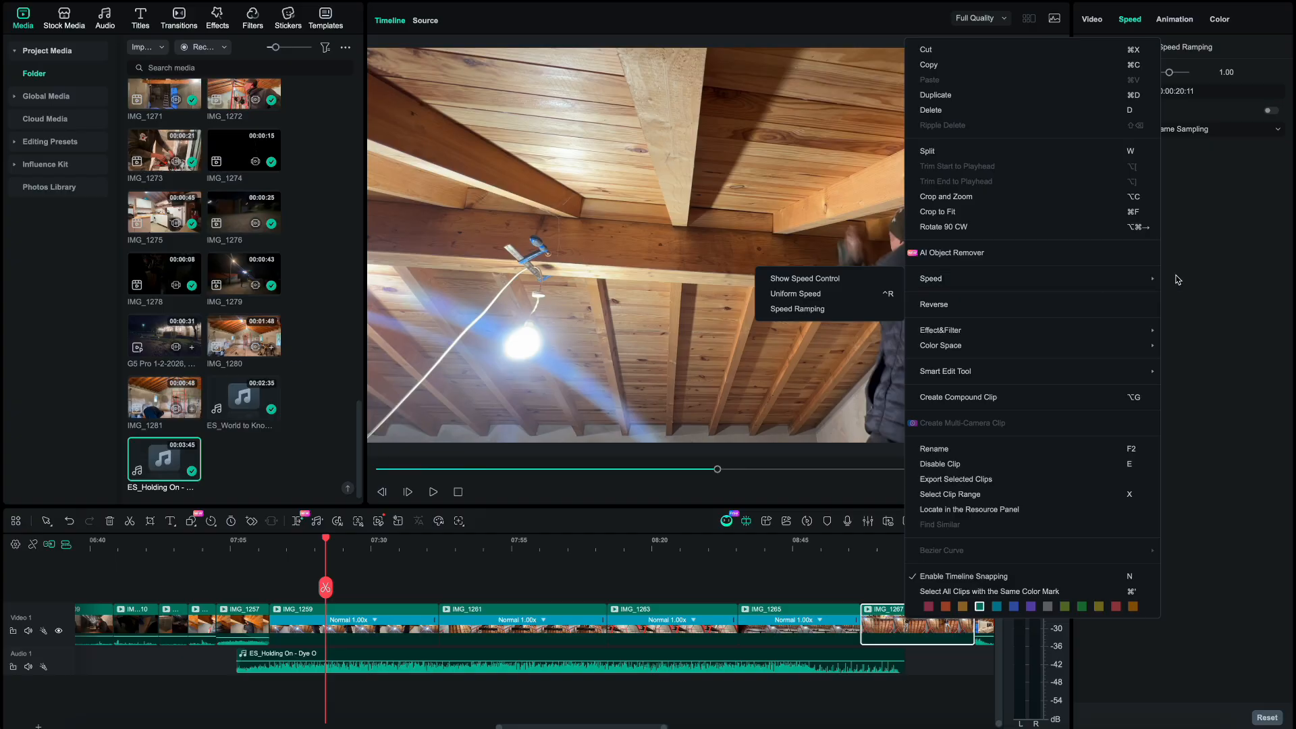
pyautogui.moveTo(1061, 285)
pyautogui.click(807, 278)
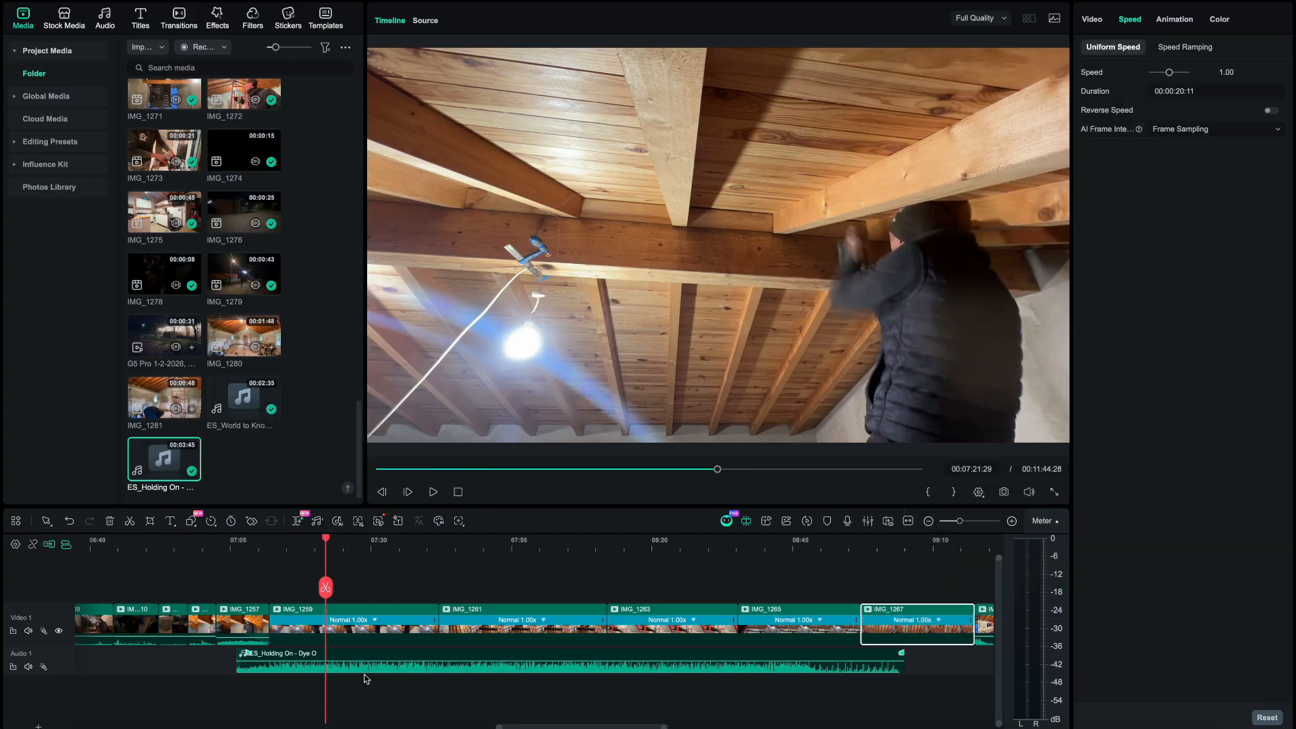
# - Speed up IMG_1259, IMG_1261 and IMG_1265 to 1.53x, IMG_1263 to 1.52x and IMG_1267 to 1.56x on the timeline
pyautogui.click(427, 624)
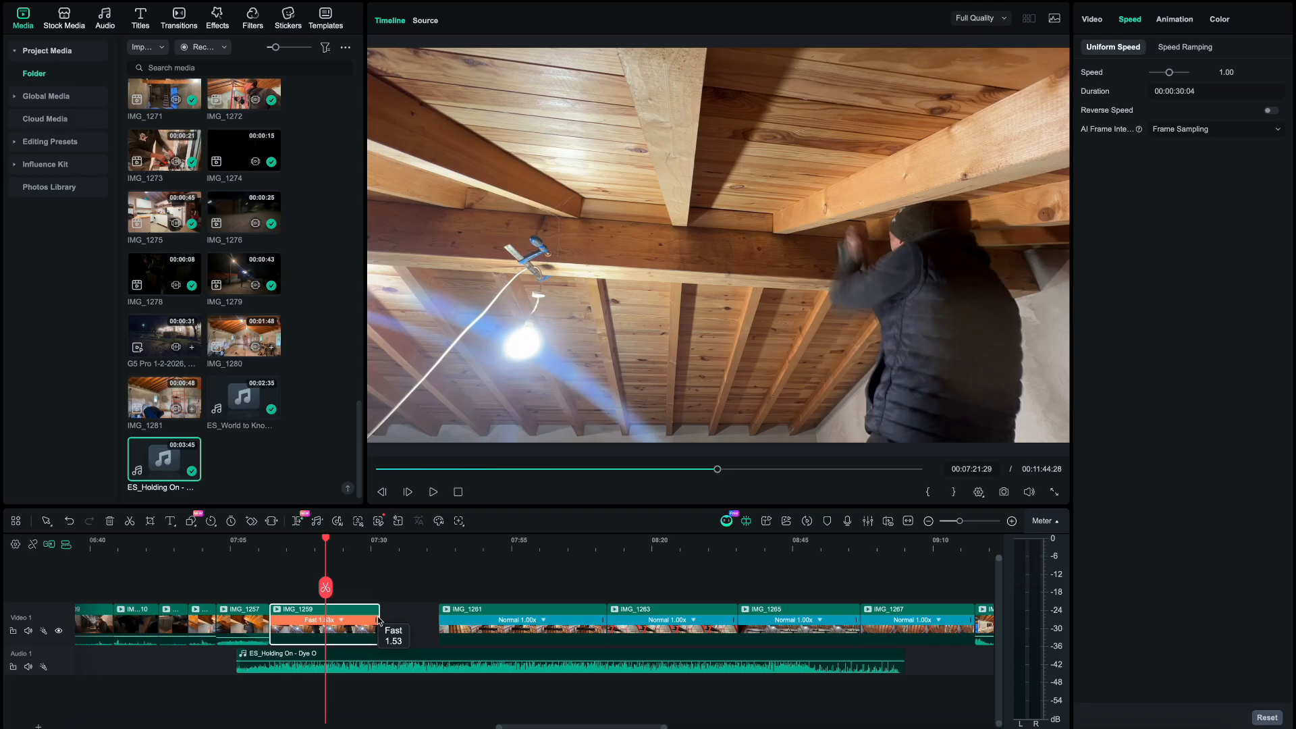
pyautogui.moveTo(378, 621); pyautogui.dragTo(378, 616)
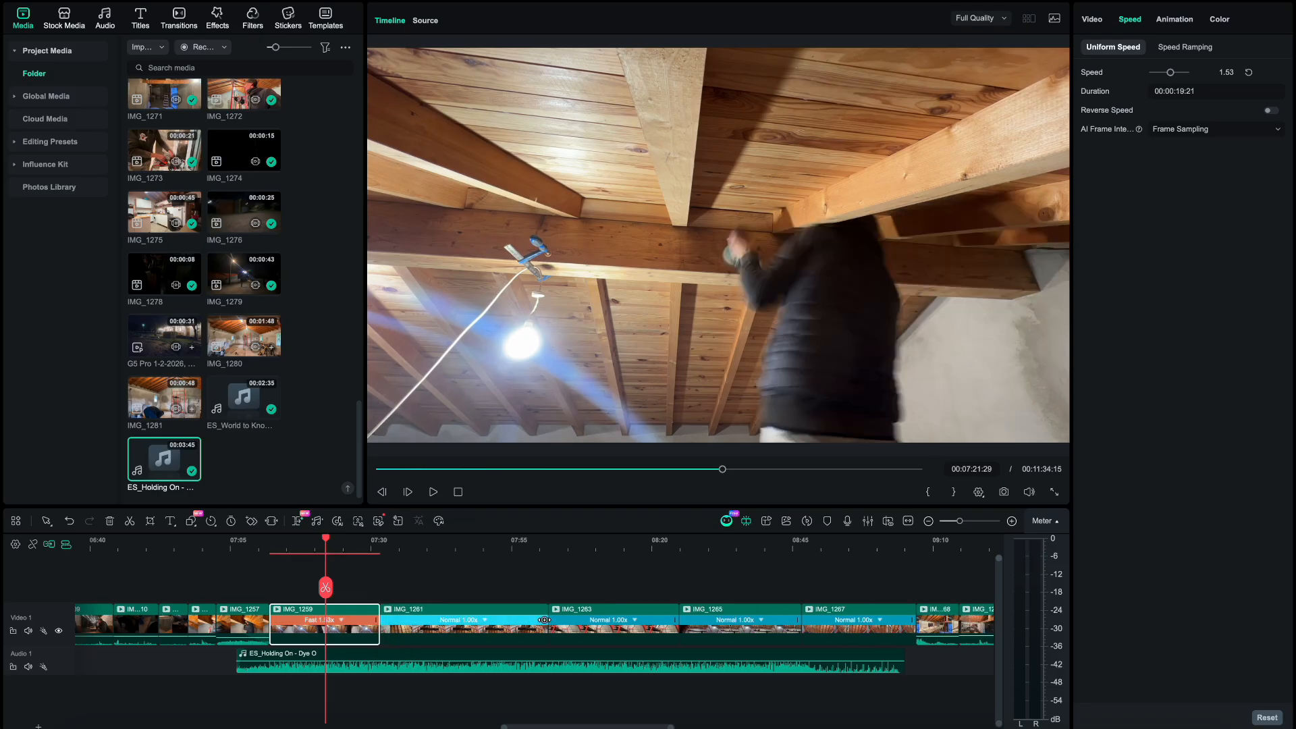
pyautogui.click(529, 625)
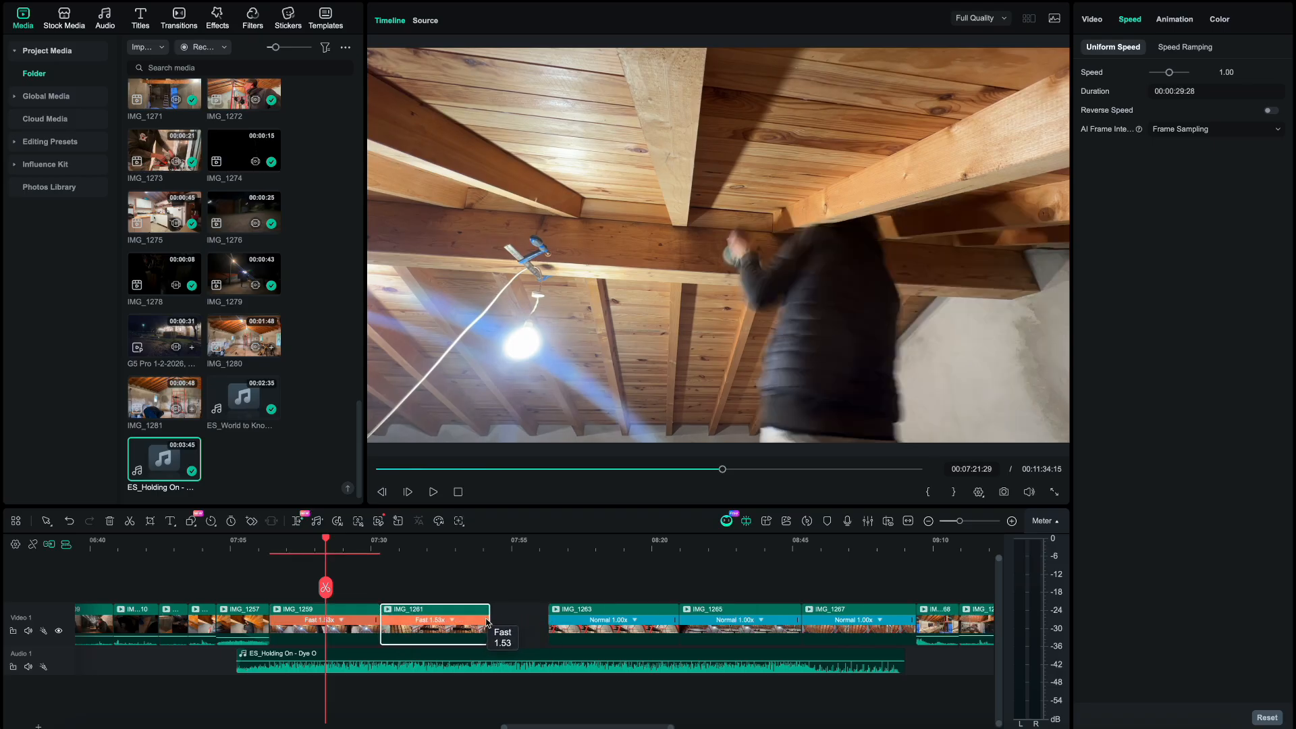
pyautogui.moveTo(486, 619); pyautogui.dragTo(486, 618)
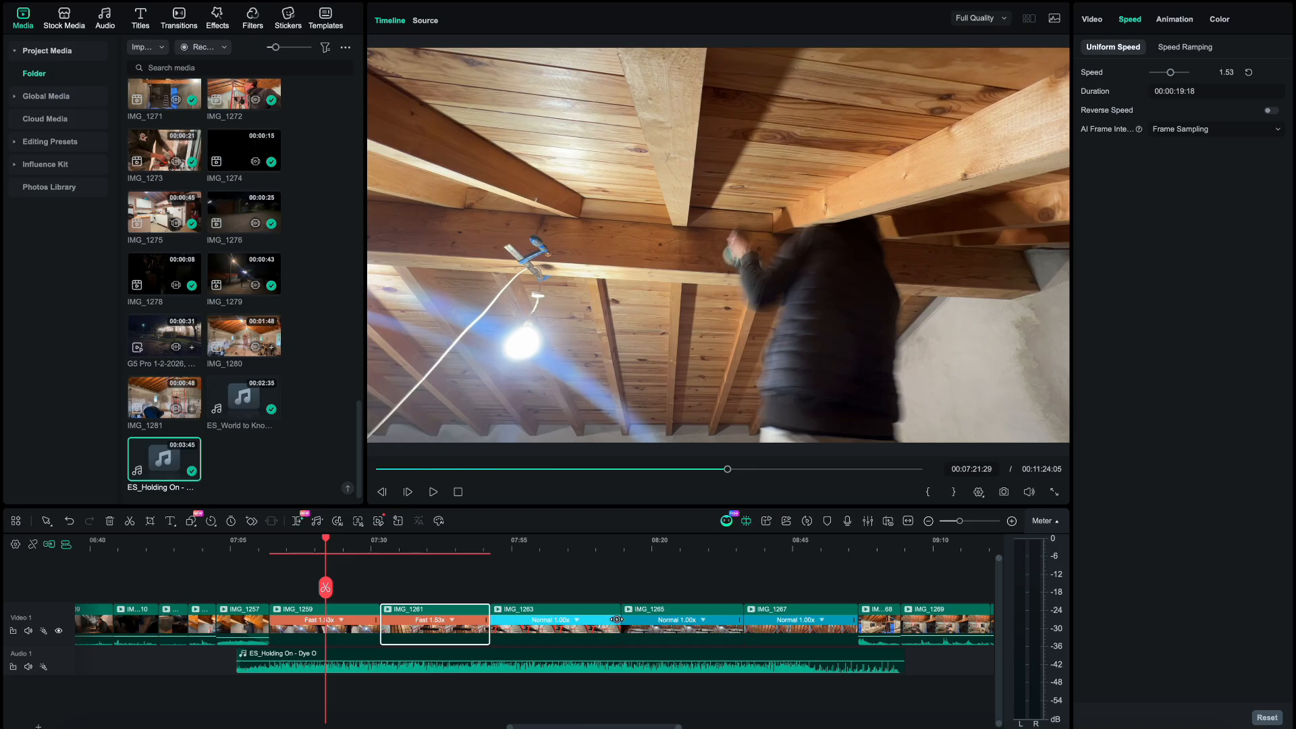
pyautogui.click(603, 624)
pyautogui.moveTo(573, 626); pyautogui.dragTo(572, 621)
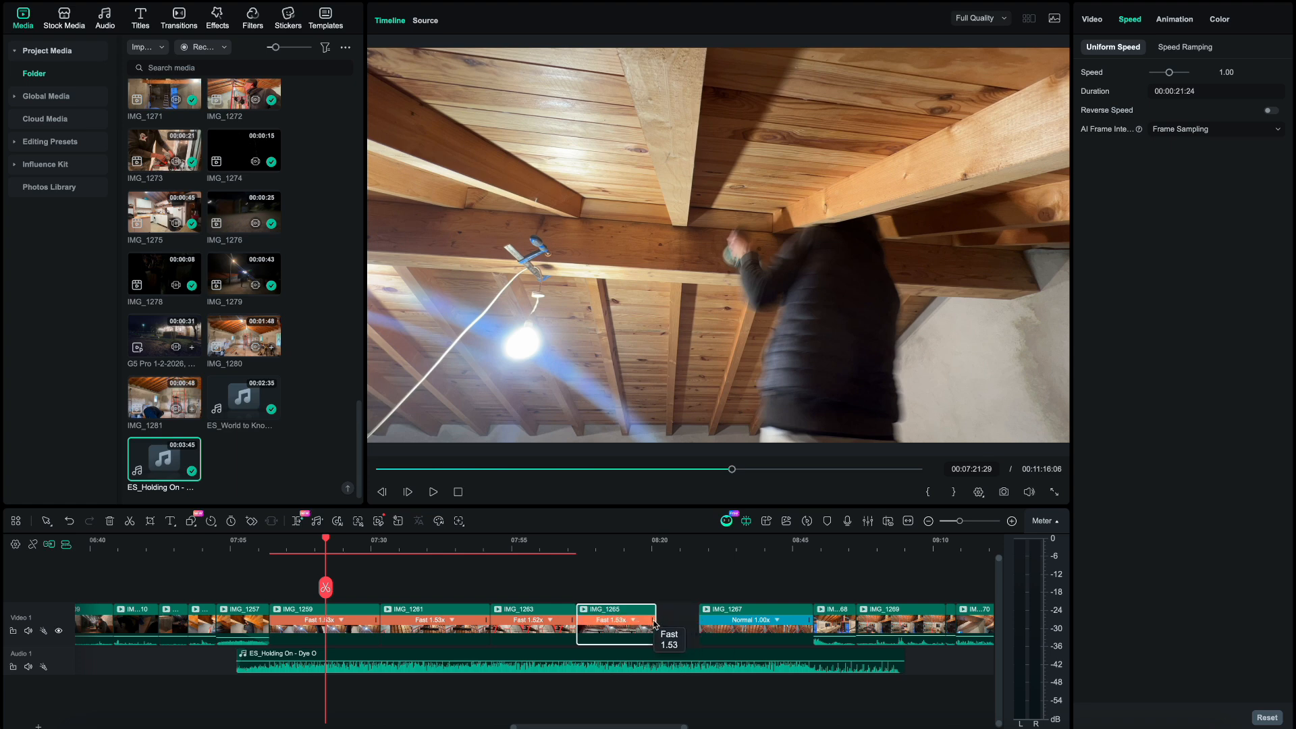
pyautogui.moveTo(654, 624); pyautogui.dragTo(655, 624)
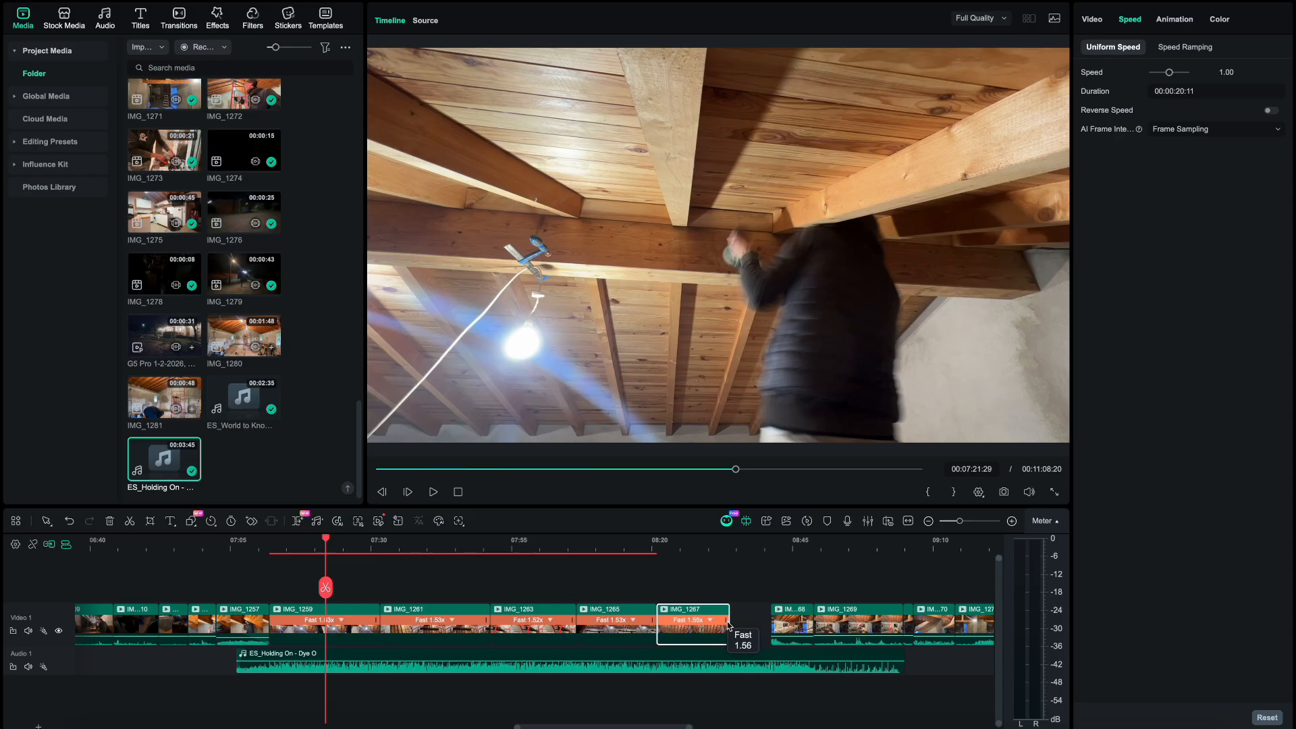
pyautogui.moveTo(728, 626); pyautogui.dragTo(726, 620)
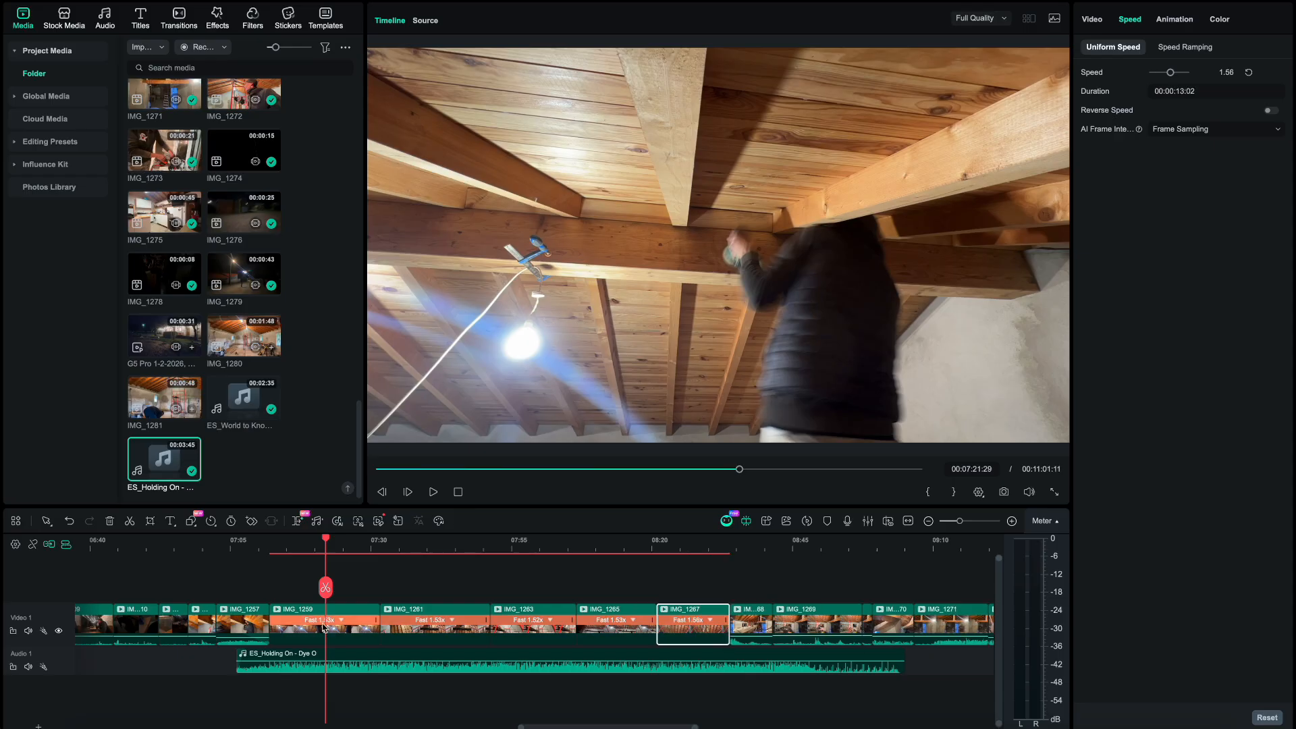
# - Play back the sped-up IMG_1259 and trim its end at 00:07:27:29 to a duration of 00:00:16:02
pyautogui.hscroll(-3, 323, 628)
pyautogui.press('space')
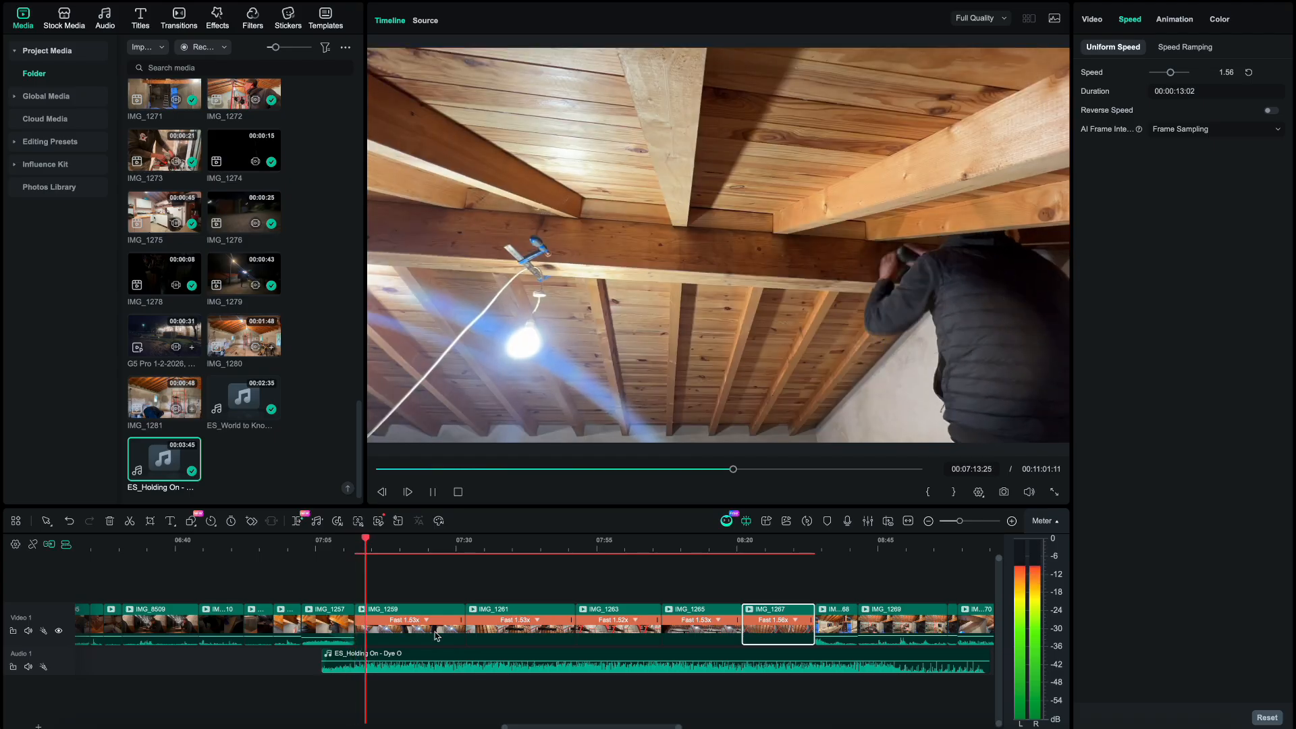
pyautogui.press('super+equal')
pyautogui.press('super+equal')
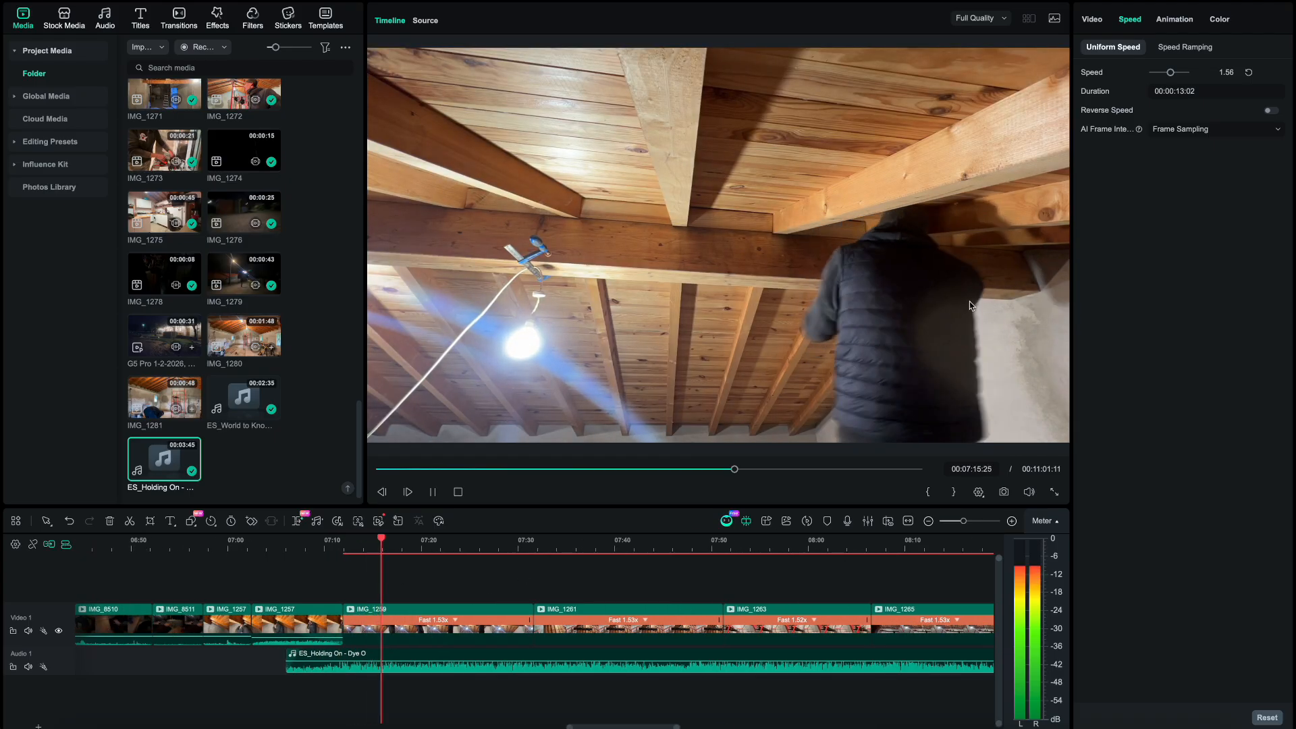
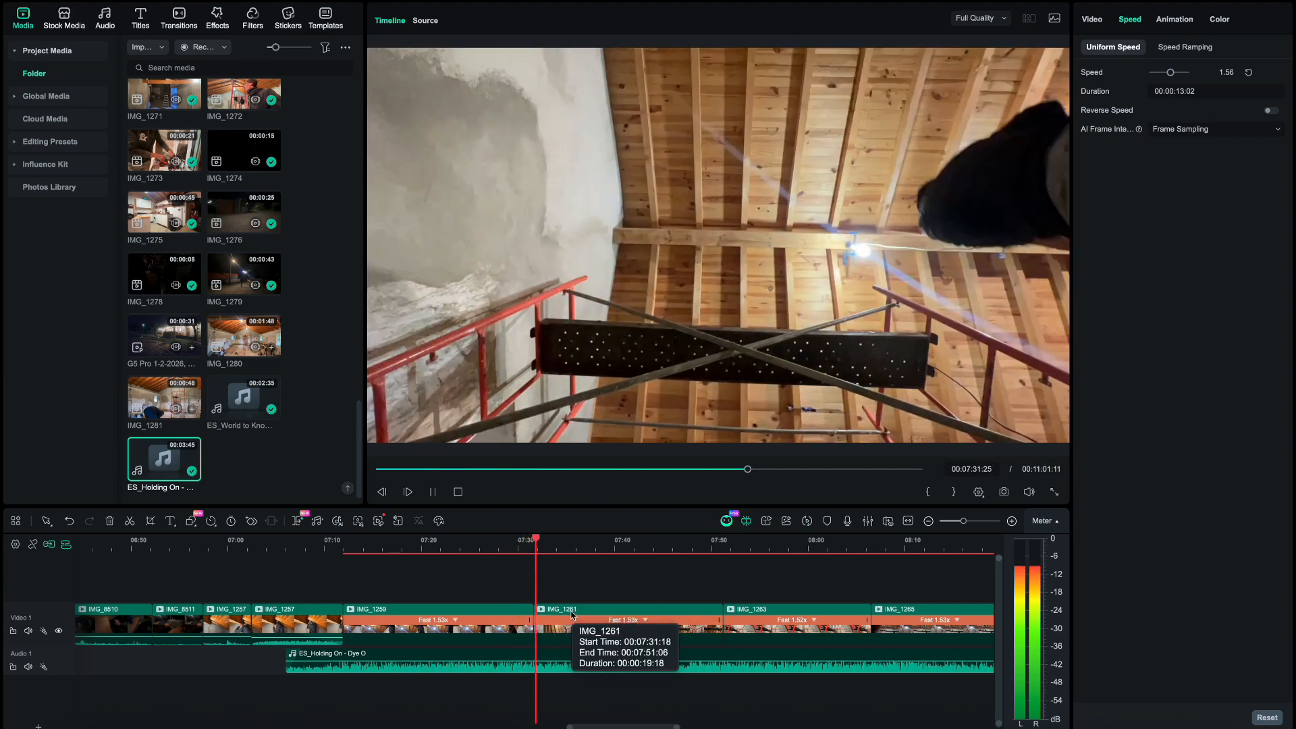
pyautogui.press('space')
pyautogui.scroll(3, 540, 554)
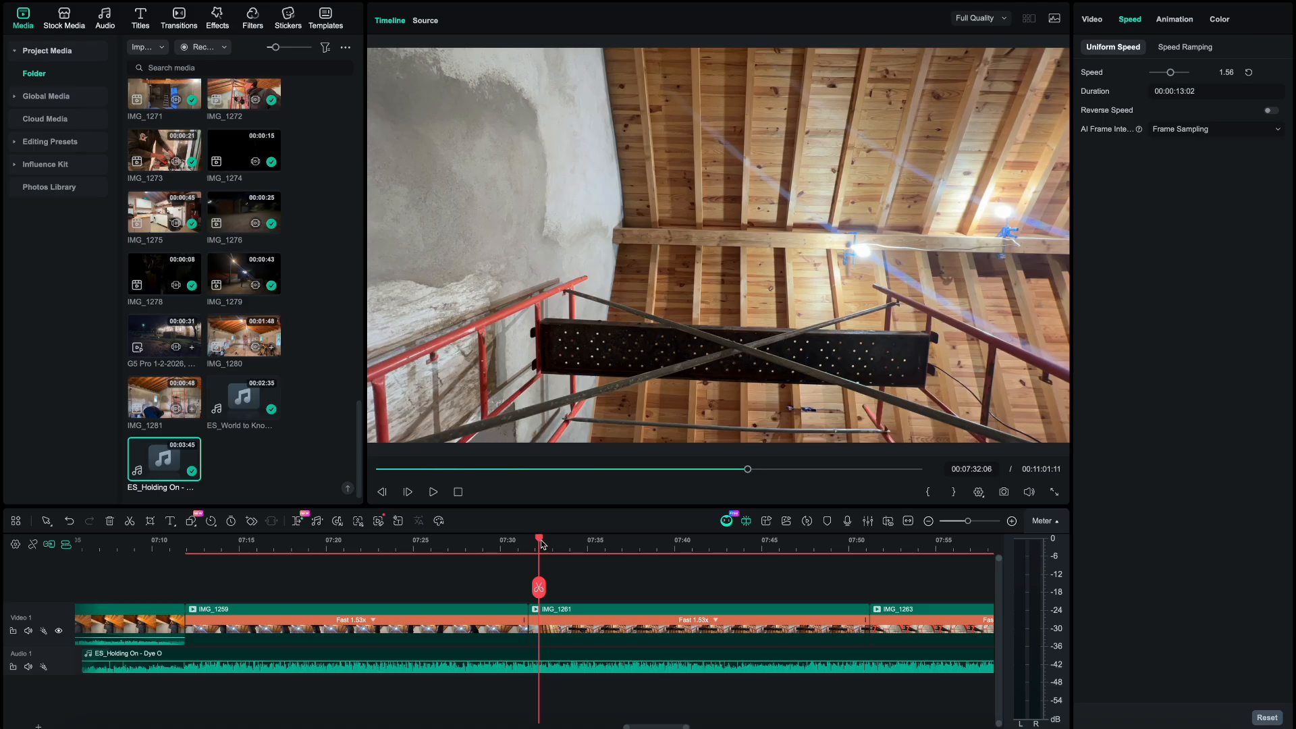
pyautogui.moveTo(541, 544); pyautogui.dragTo(459, 546)
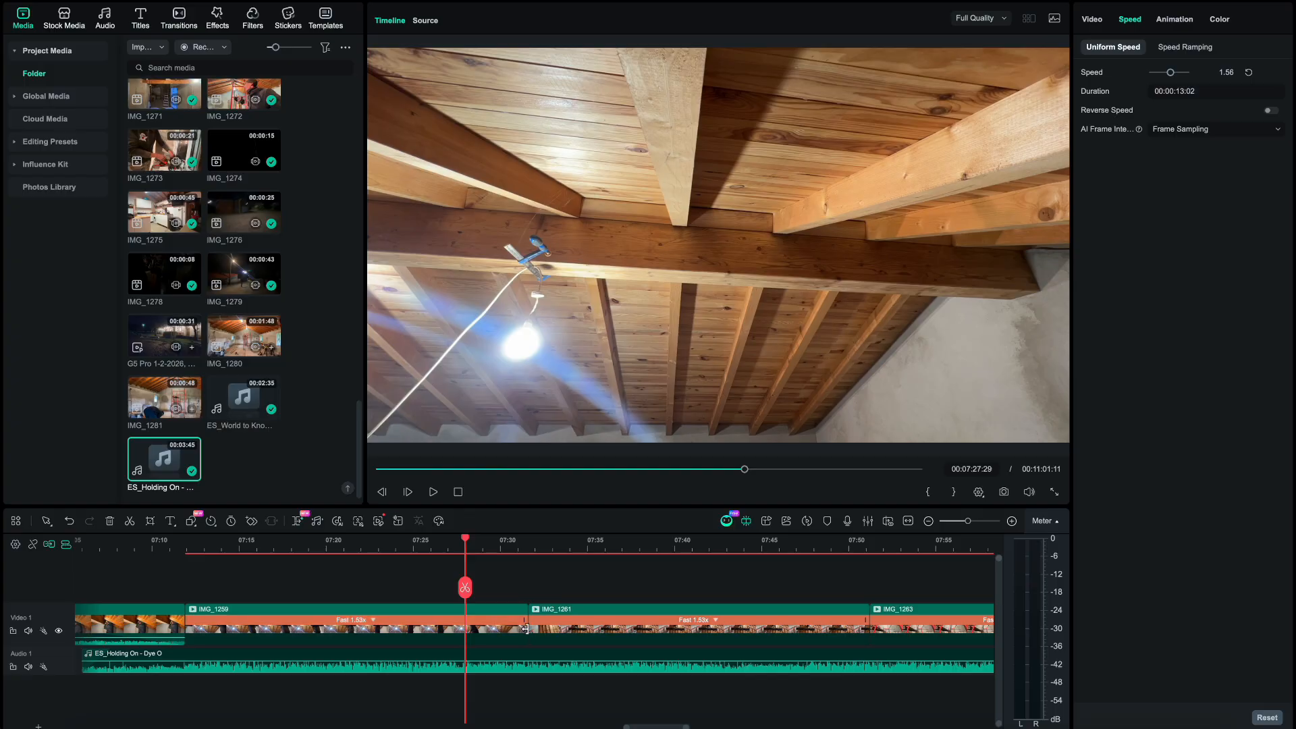
pyautogui.moveTo(502, 633); pyautogui.dragTo(463, 627)
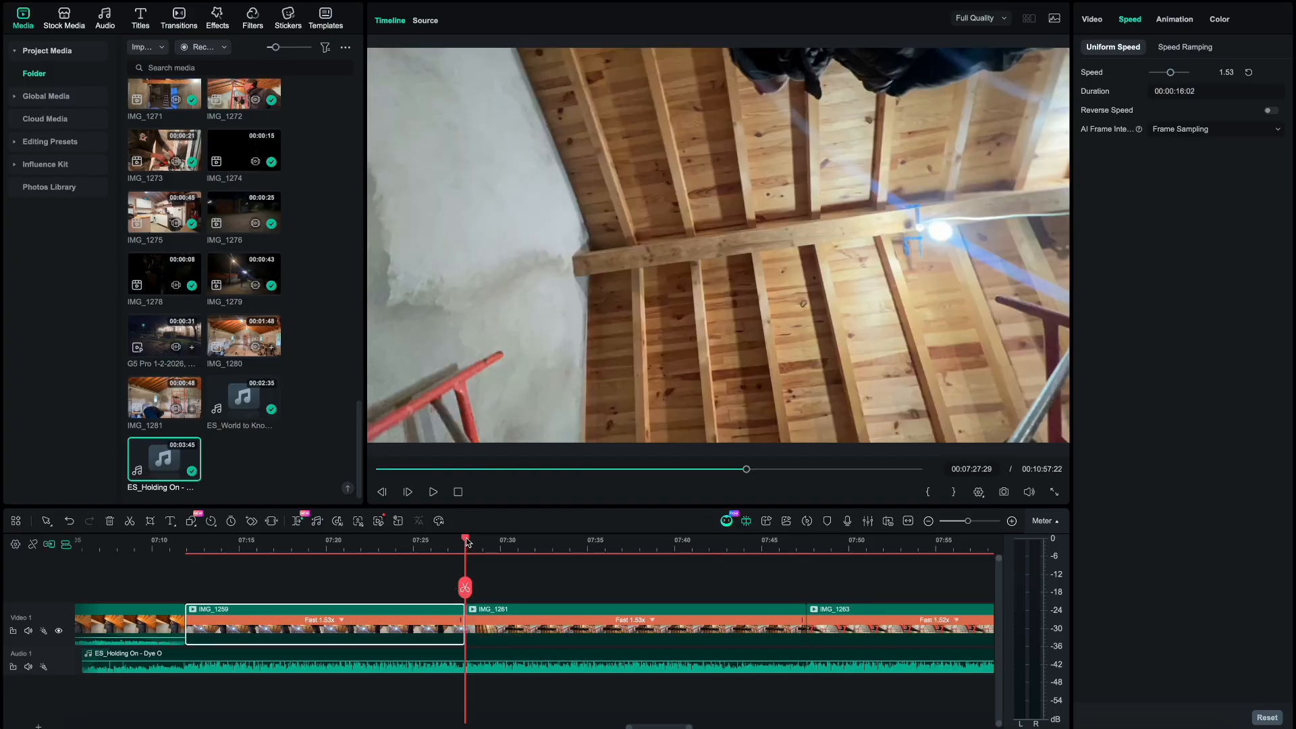
# - Trim the start of IMG_1261 to a duration of 00:00:18:23 and play back the cut from IMG_1259
pyautogui.moveTo(466, 541); pyautogui.dragTo(477, 542)
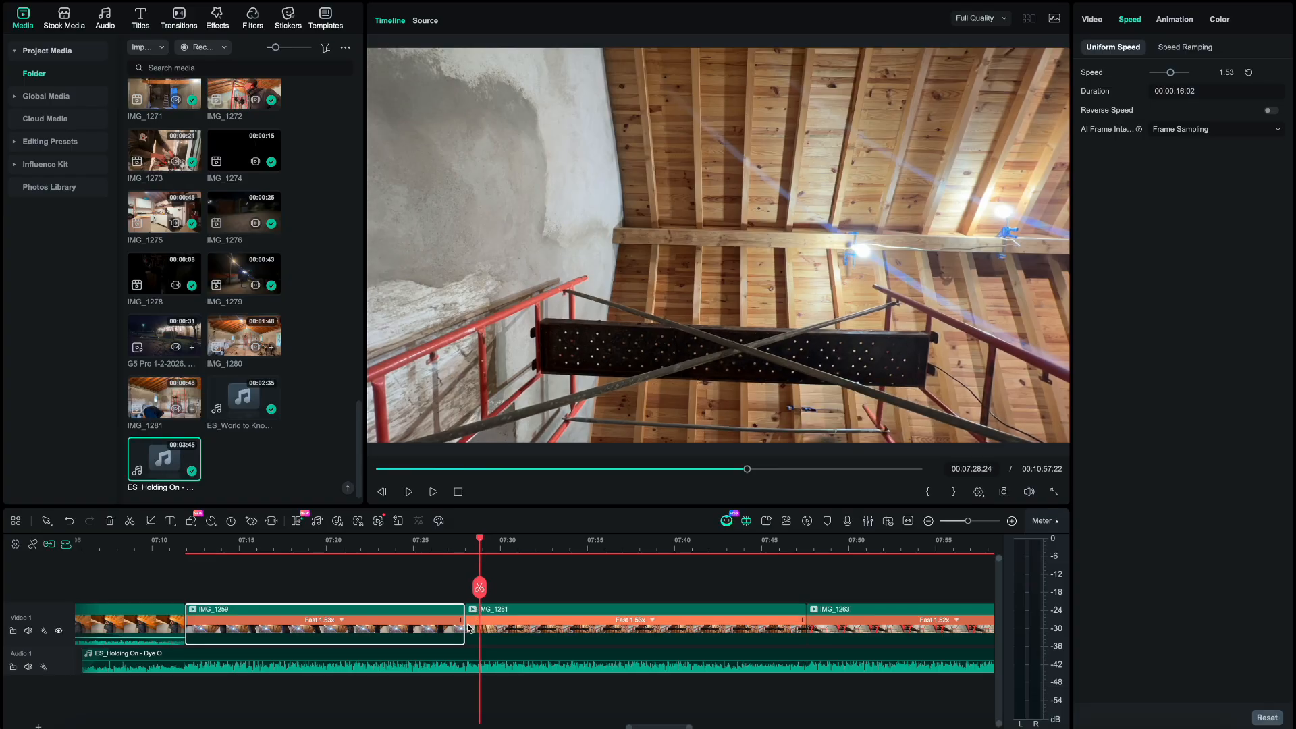
pyautogui.moveTo(466, 627); pyautogui.dragTo(481, 631)
pyautogui.click(429, 544)
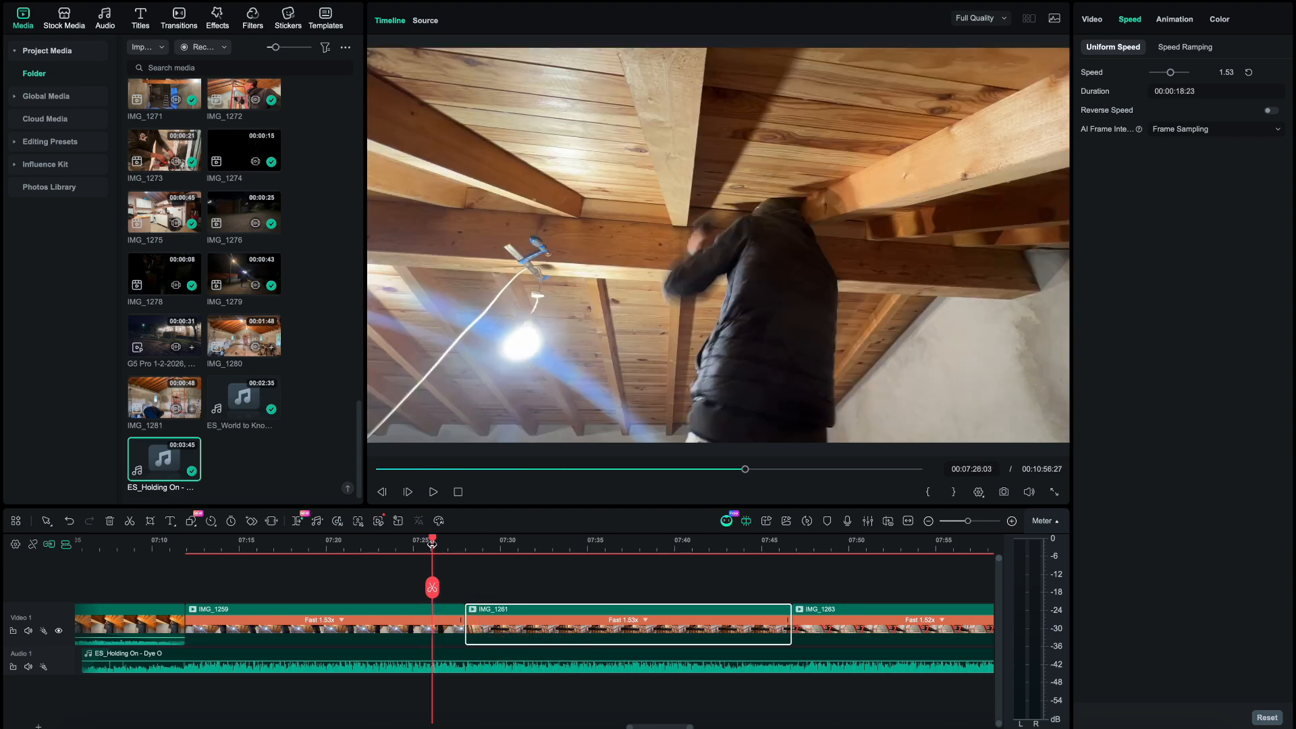
pyautogui.press('space')
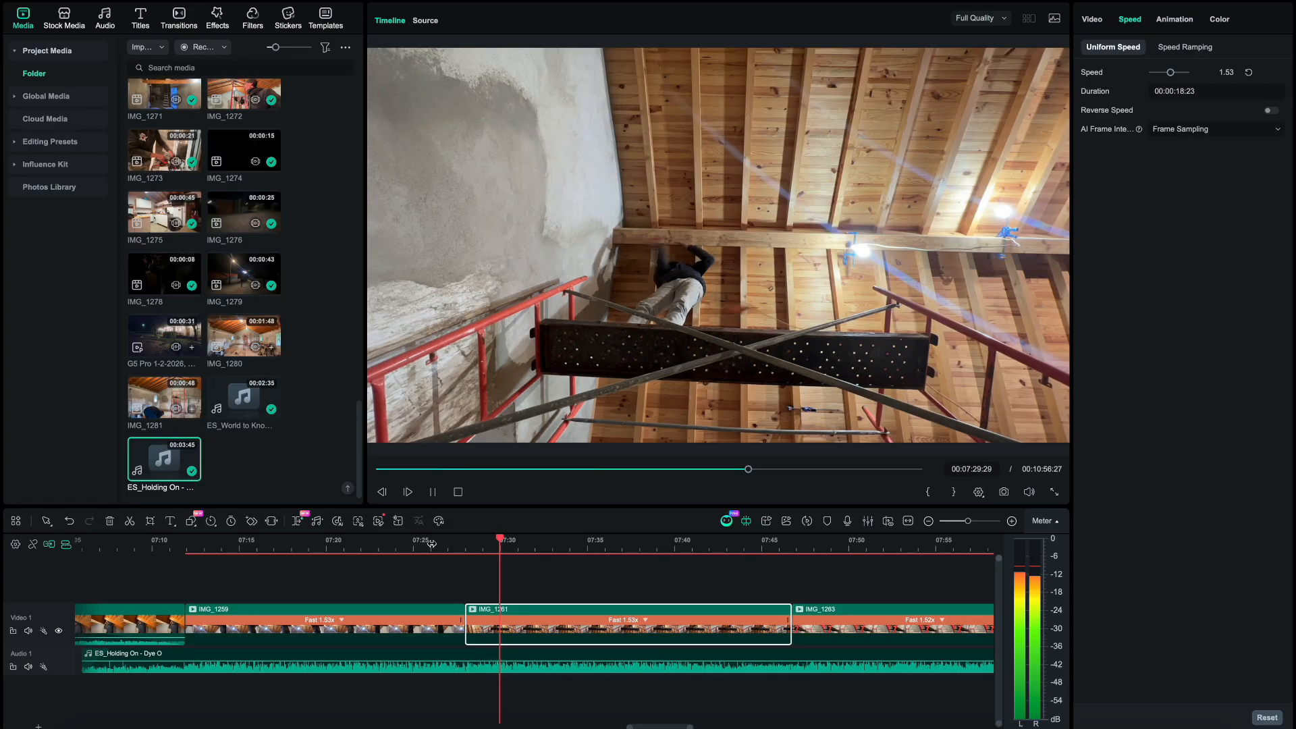
# - Review the playback of IMG_1261 and IMG_1263 with the music, then check the cut into IMG_1265
pyautogui.scroll(-2, 540, 607)
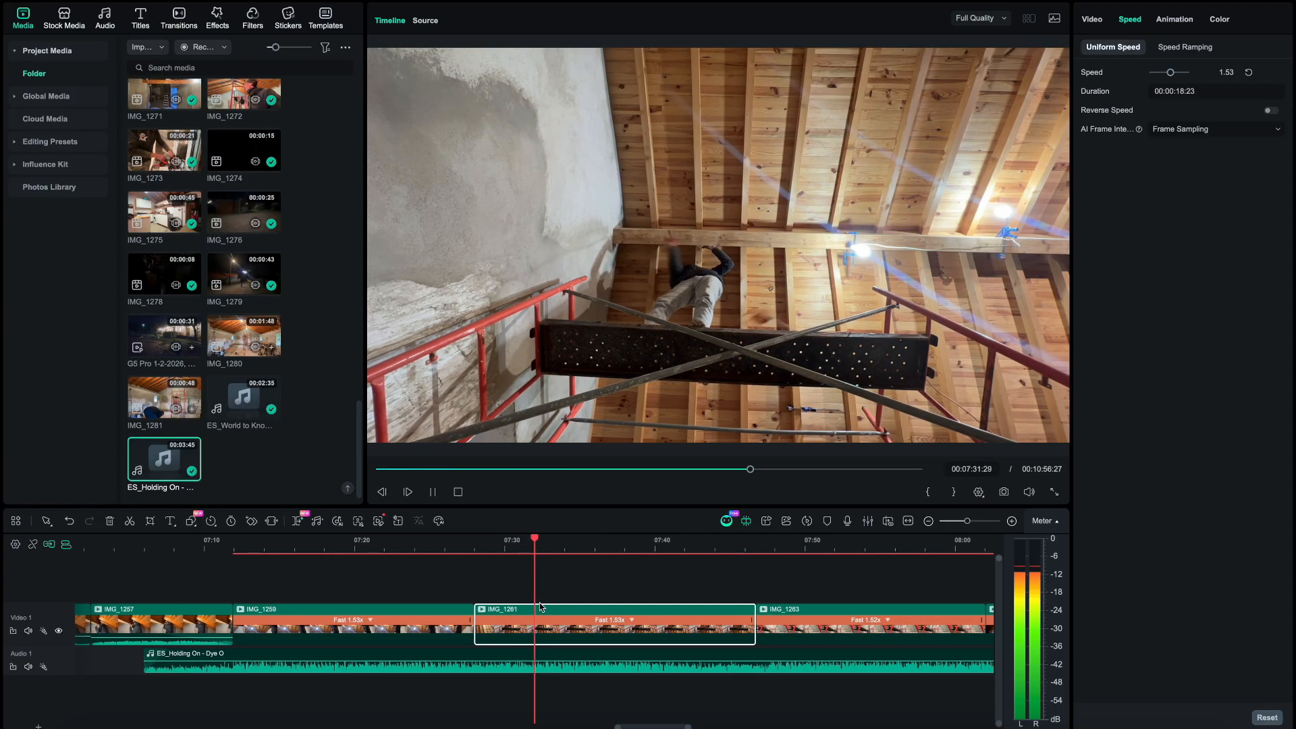
pyautogui.hscroll(1, 539, 607)
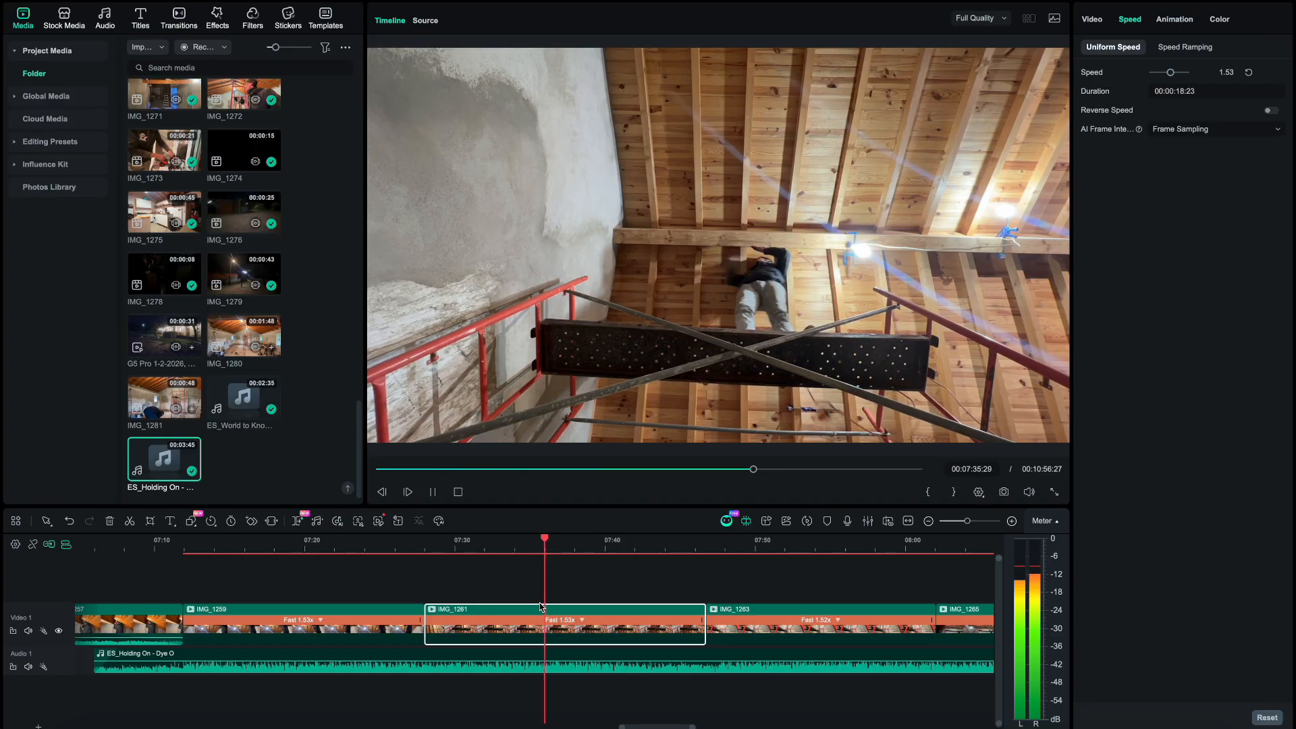
pyautogui.scroll(-2, 539, 607)
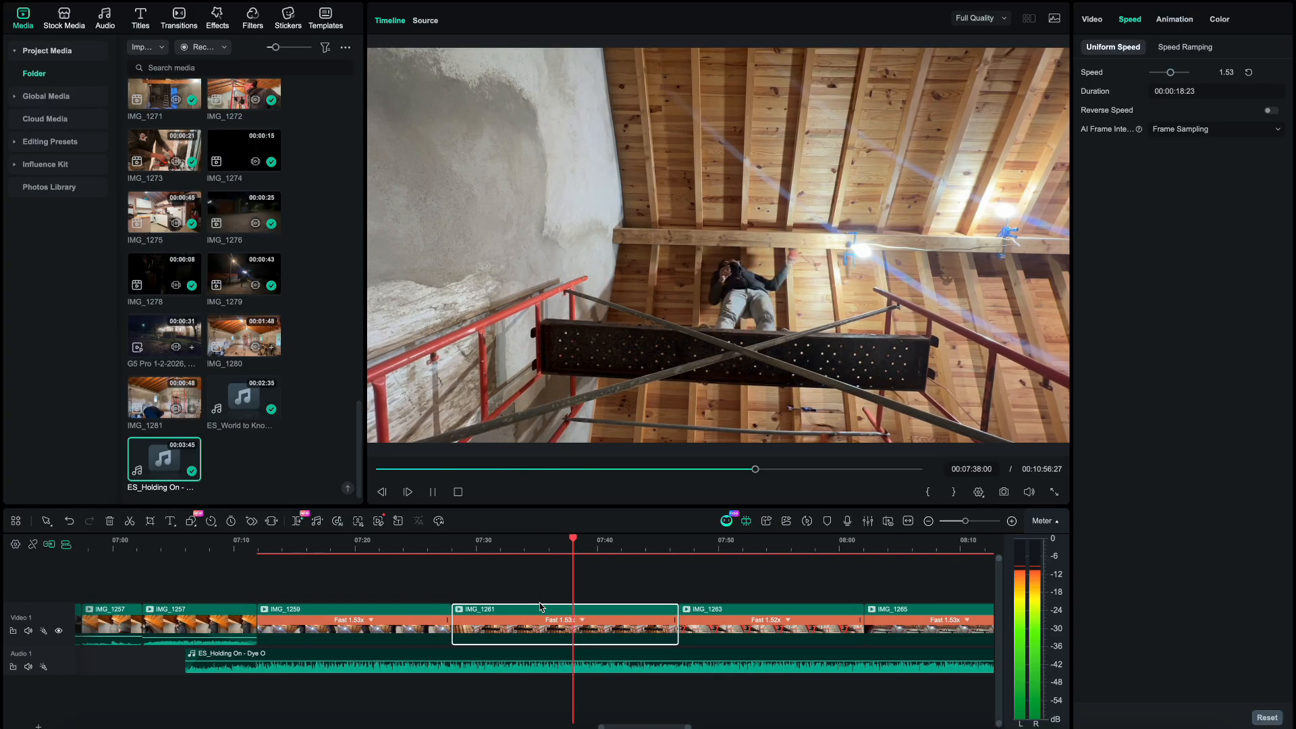
pyautogui.hscroll(1, 533, 605)
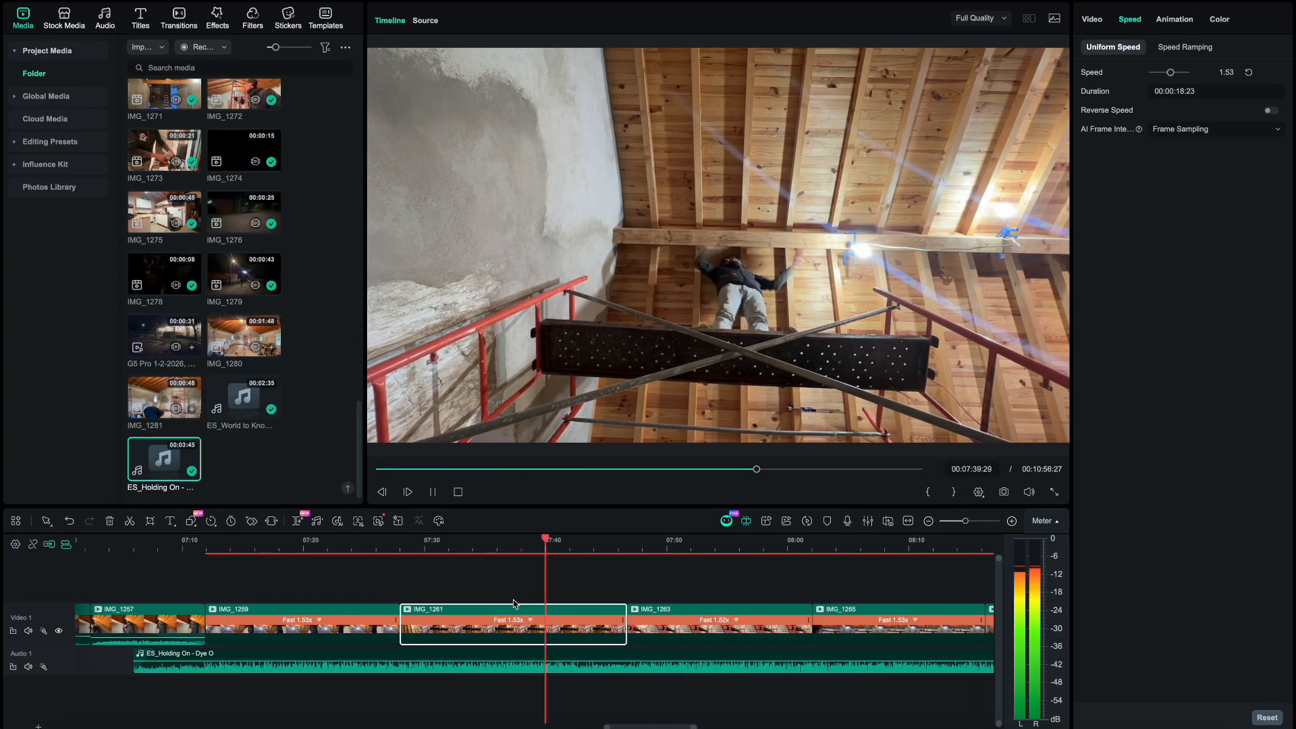
pyautogui.hscroll(1, 513, 603)
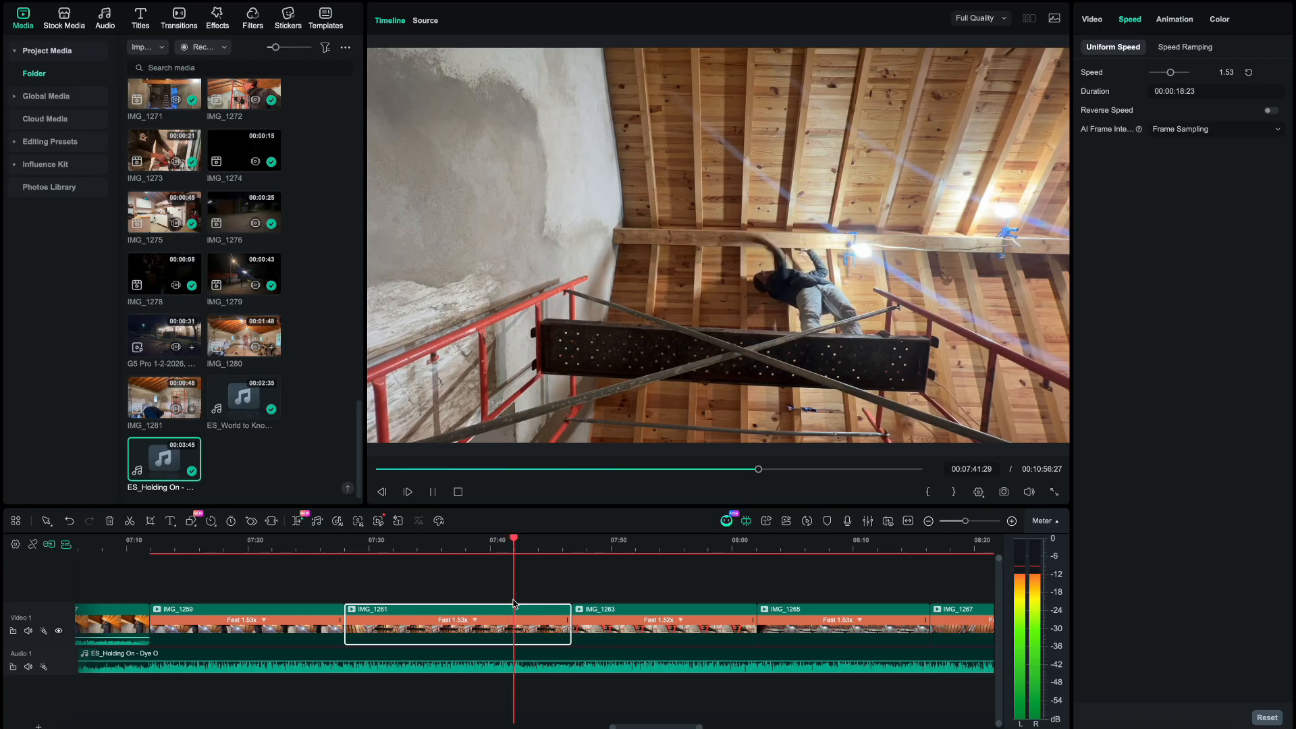
pyautogui.hscroll(1, 570, 628)
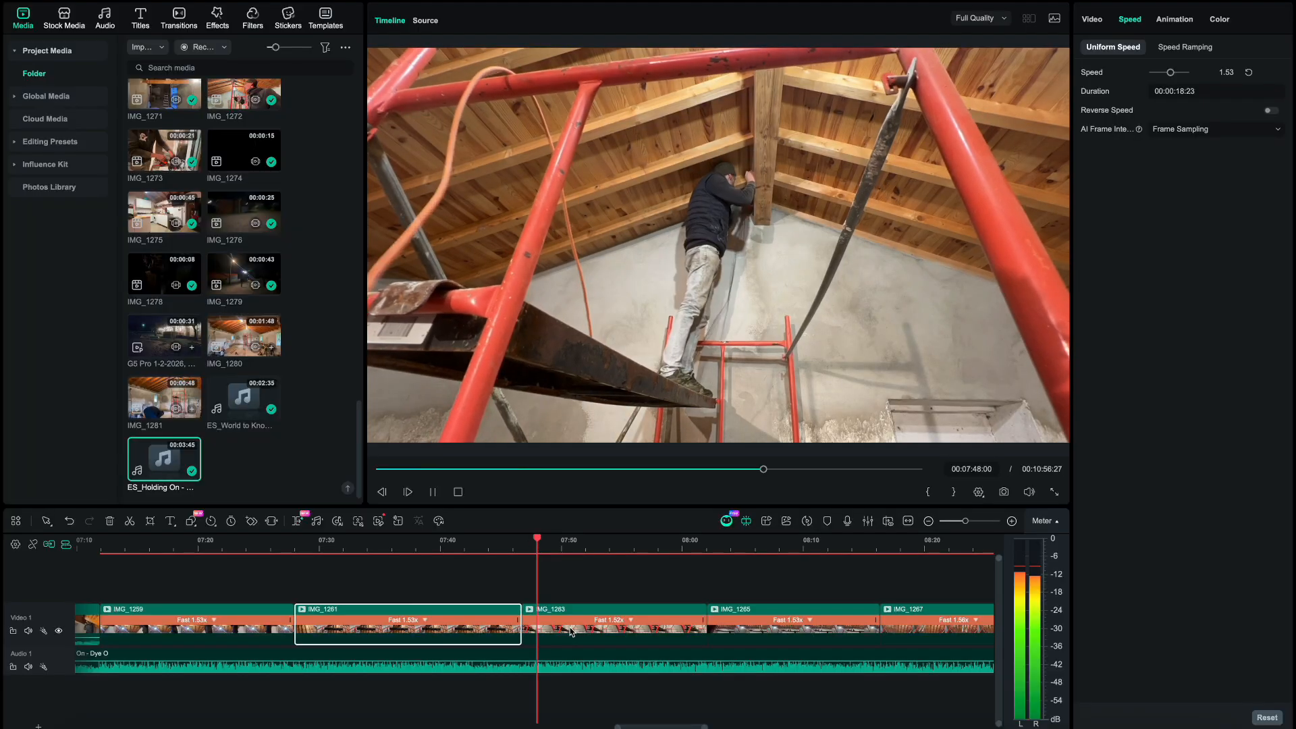
pyautogui.click(466, 544)
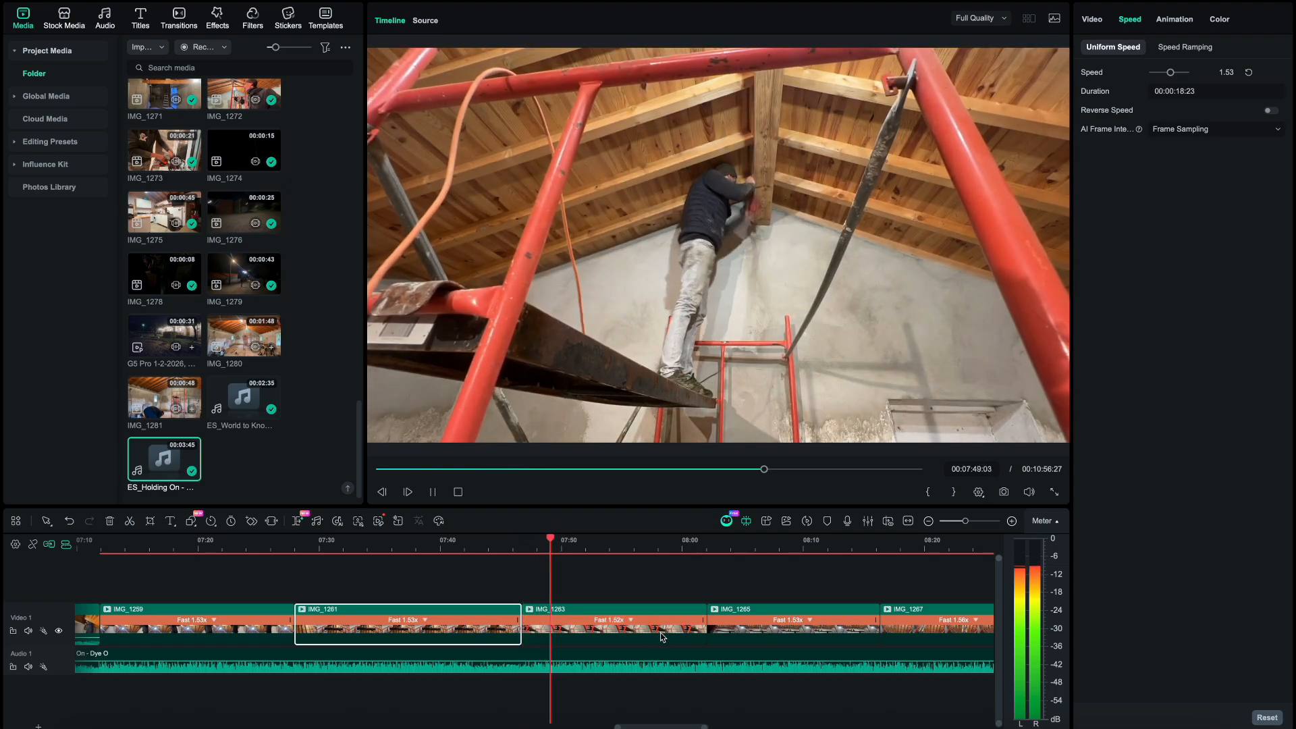
pyautogui.scroll(-1, 660, 641)
pyautogui.scroll(-1, 661, 642)
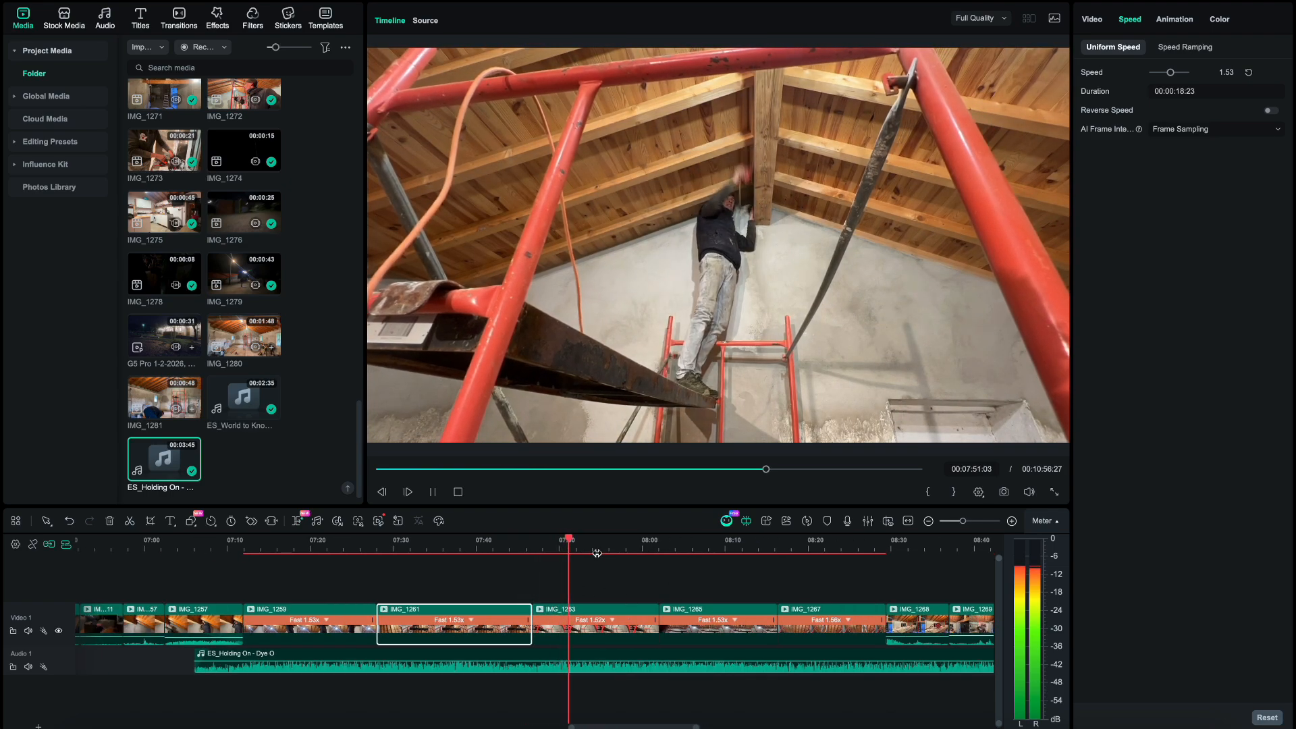
pyautogui.press('space')
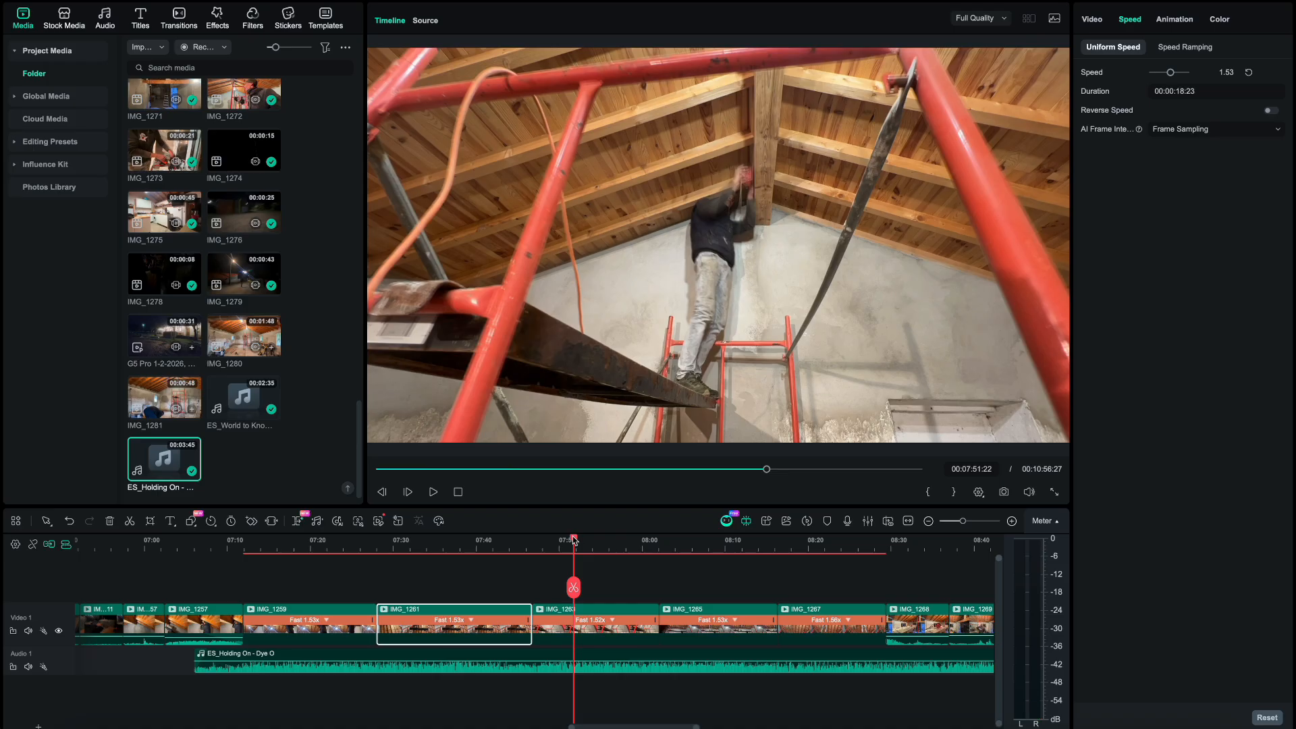
pyautogui.moveTo(573, 540); pyautogui.dragTo(648, 548)
pyautogui.press('space')
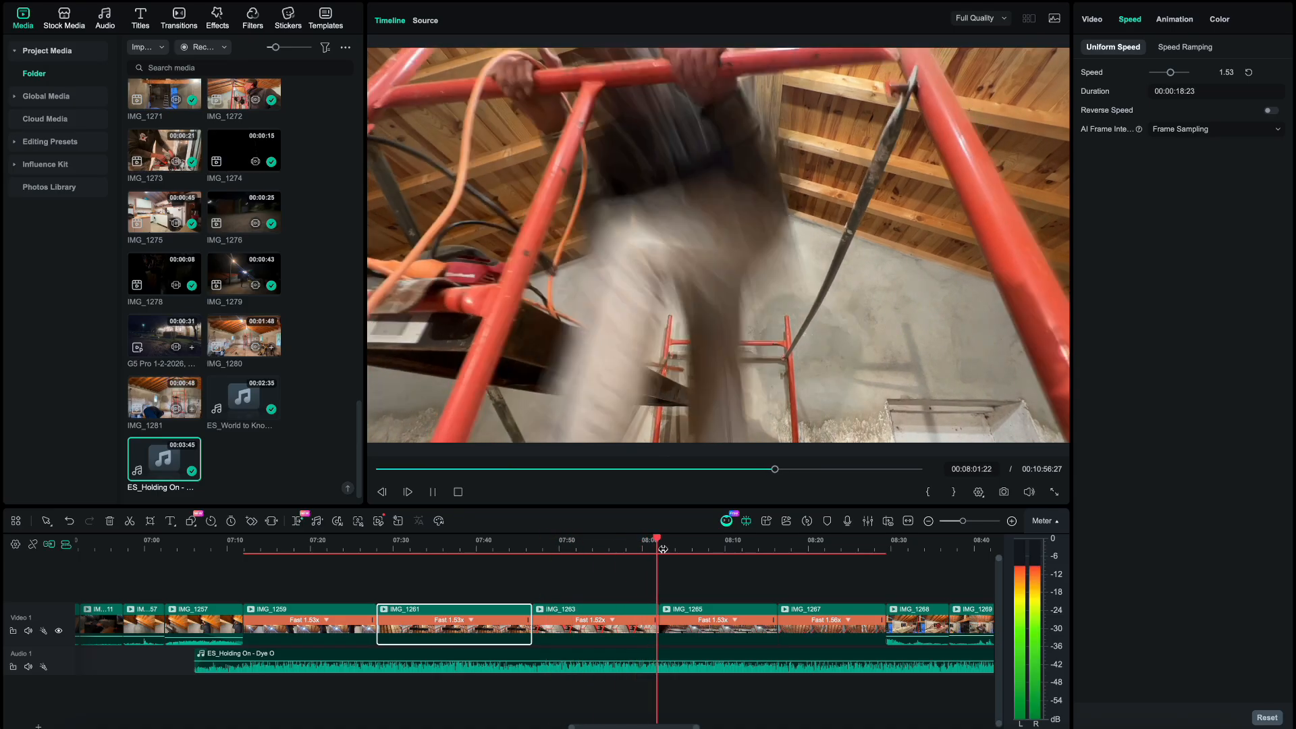
# - Play back IMG_1265 and the start of IMG_1267 with the music to judge their pace
pyautogui.click(641, 545)
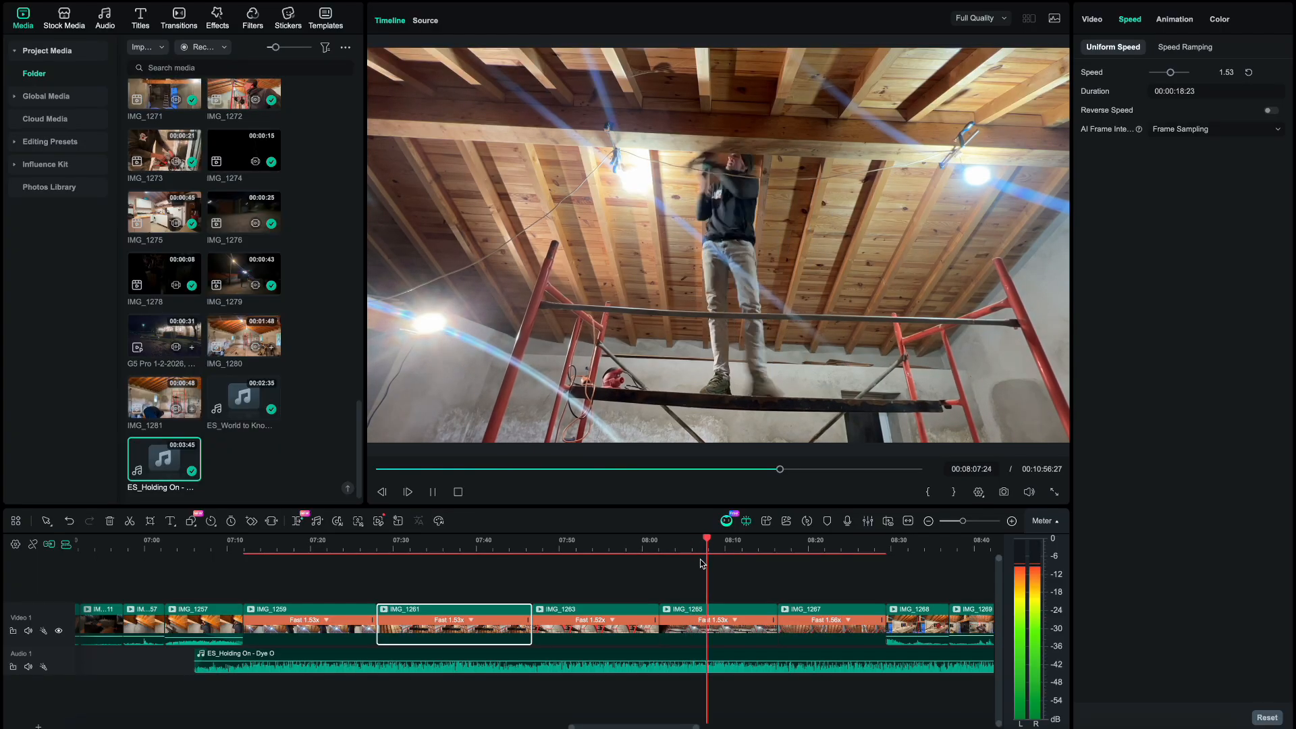
pyautogui.click(758, 548)
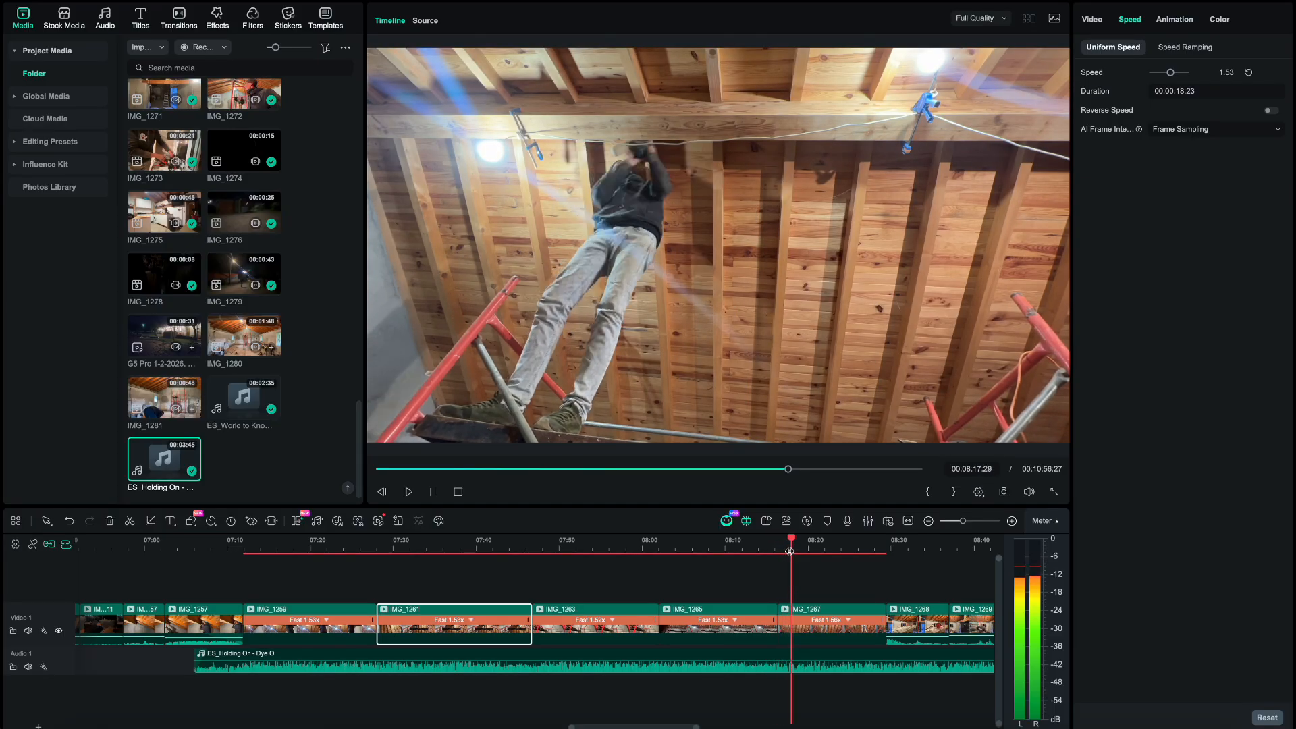
pyautogui.press('space')
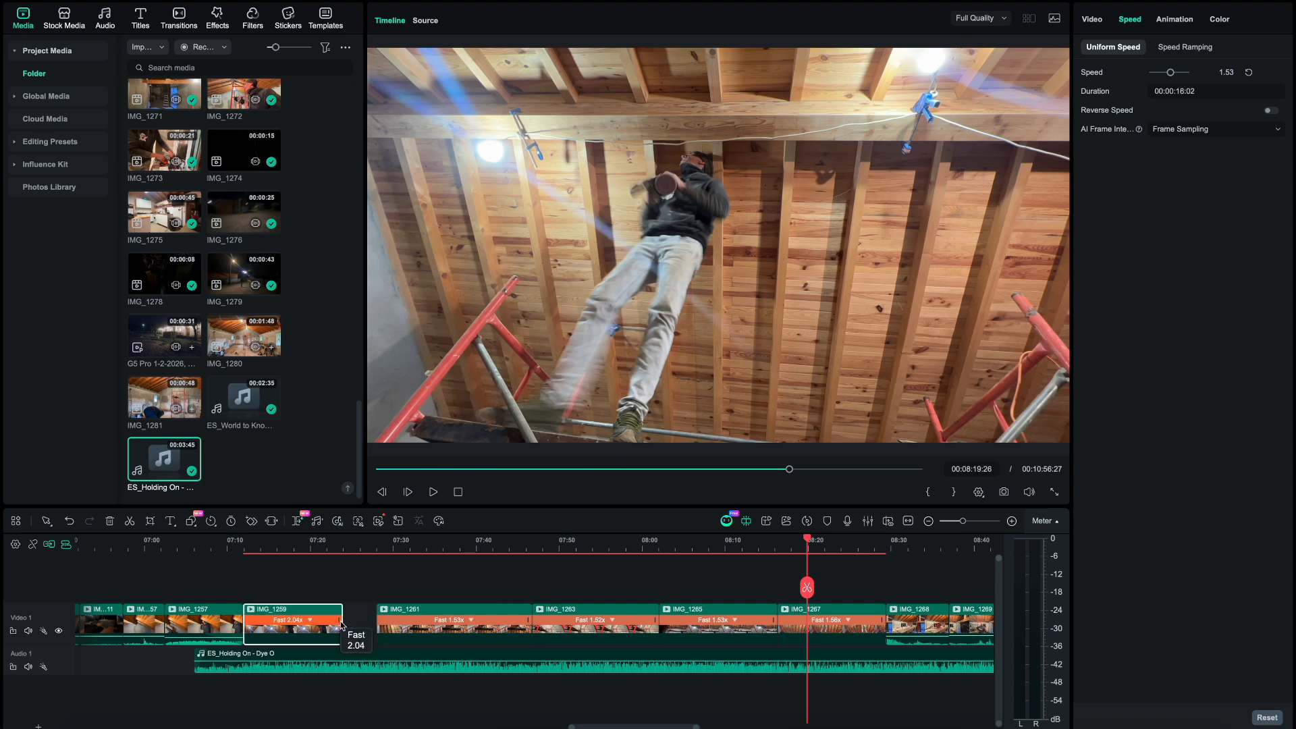
# - Speed up IMG_1259 and IMG_1263 to 2.01x, IMG_1261 to 2.05x, IMG_1265 to 2.04x and IMG_1267 to 2.00x on the timeline
pyautogui.moveTo(342, 625); pyautogui.dragTo(343, 626)
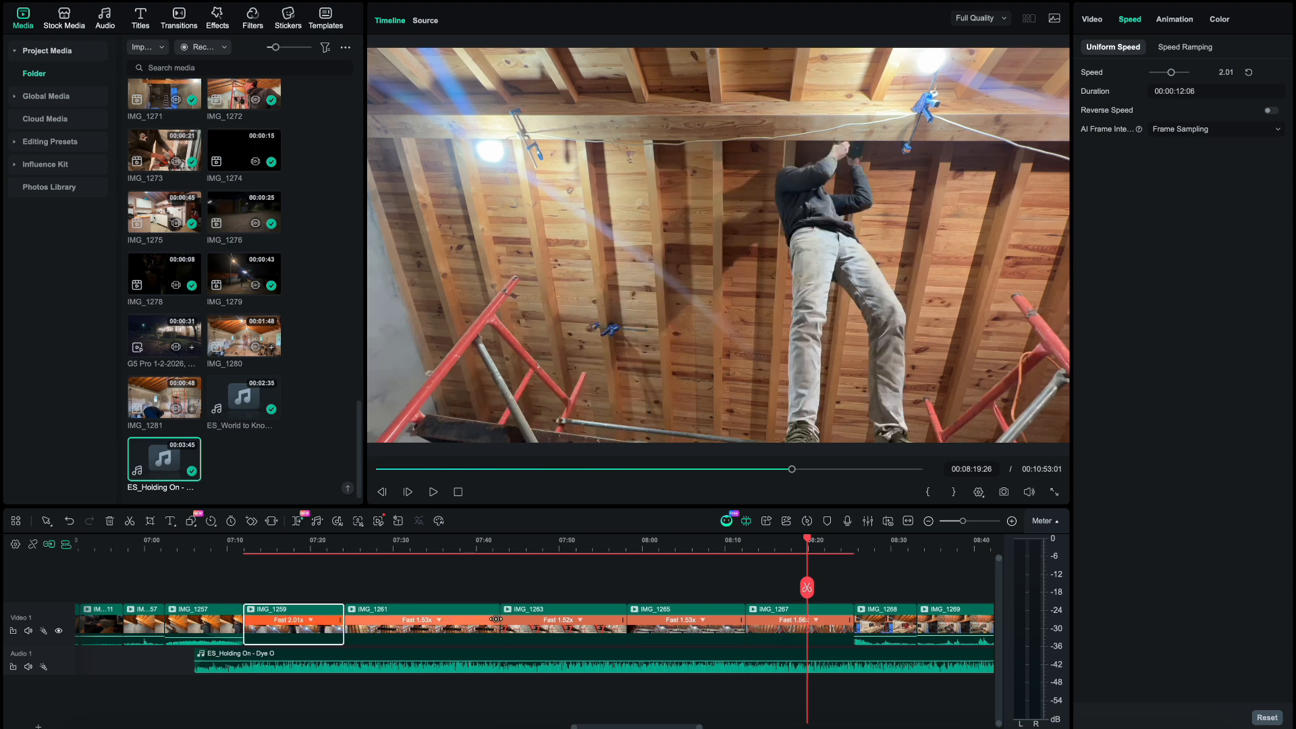
pyautogui.moveTo(495, 619); pyautogui.dragTo(457, 622)
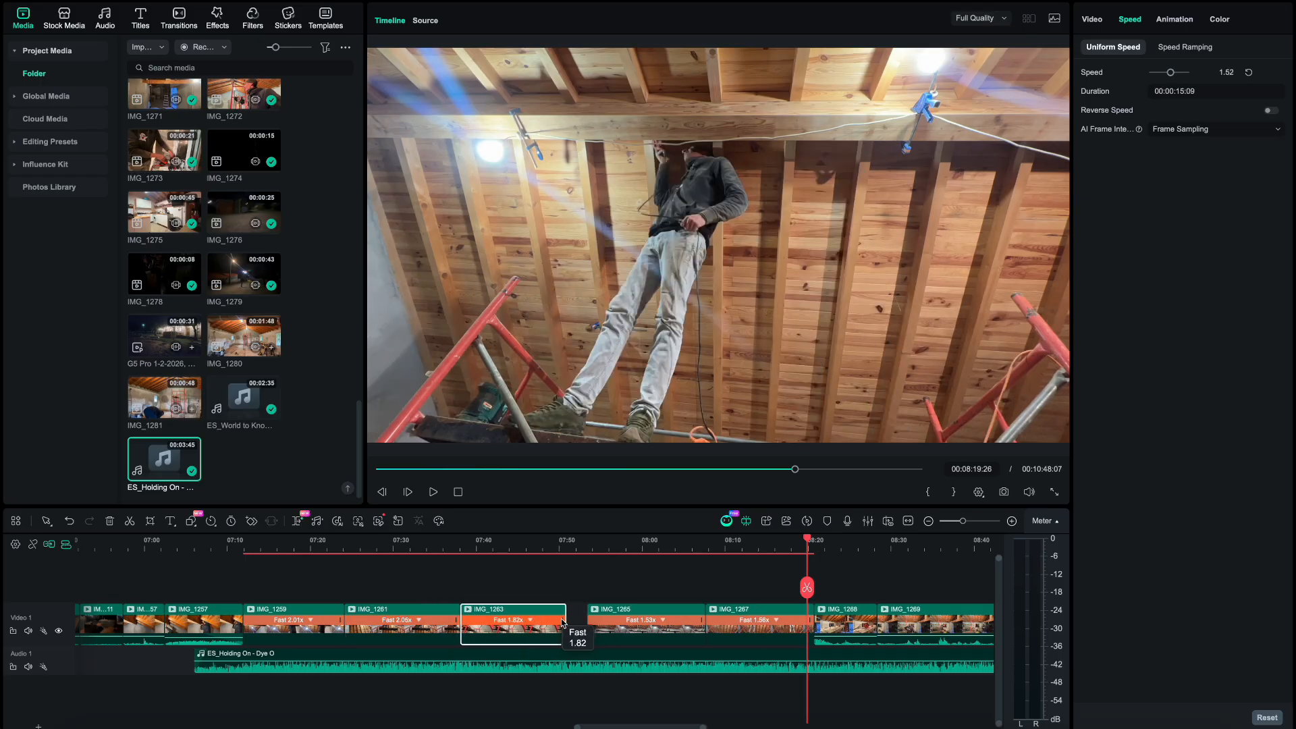
pyautogui.moveTo(553, 622); pyautogui.dragTo(553, 623)
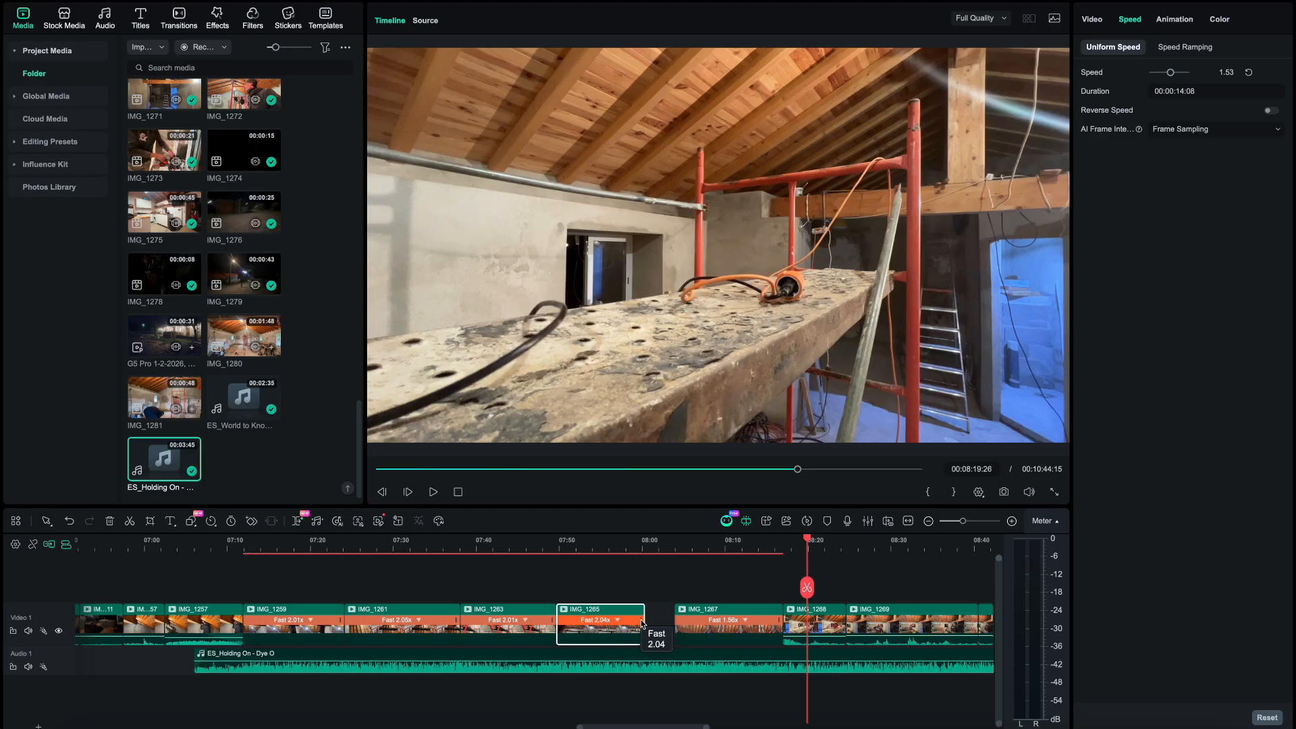
pyautogui.moveTo(641, 624); pyautogui.dragTo(642, 624)
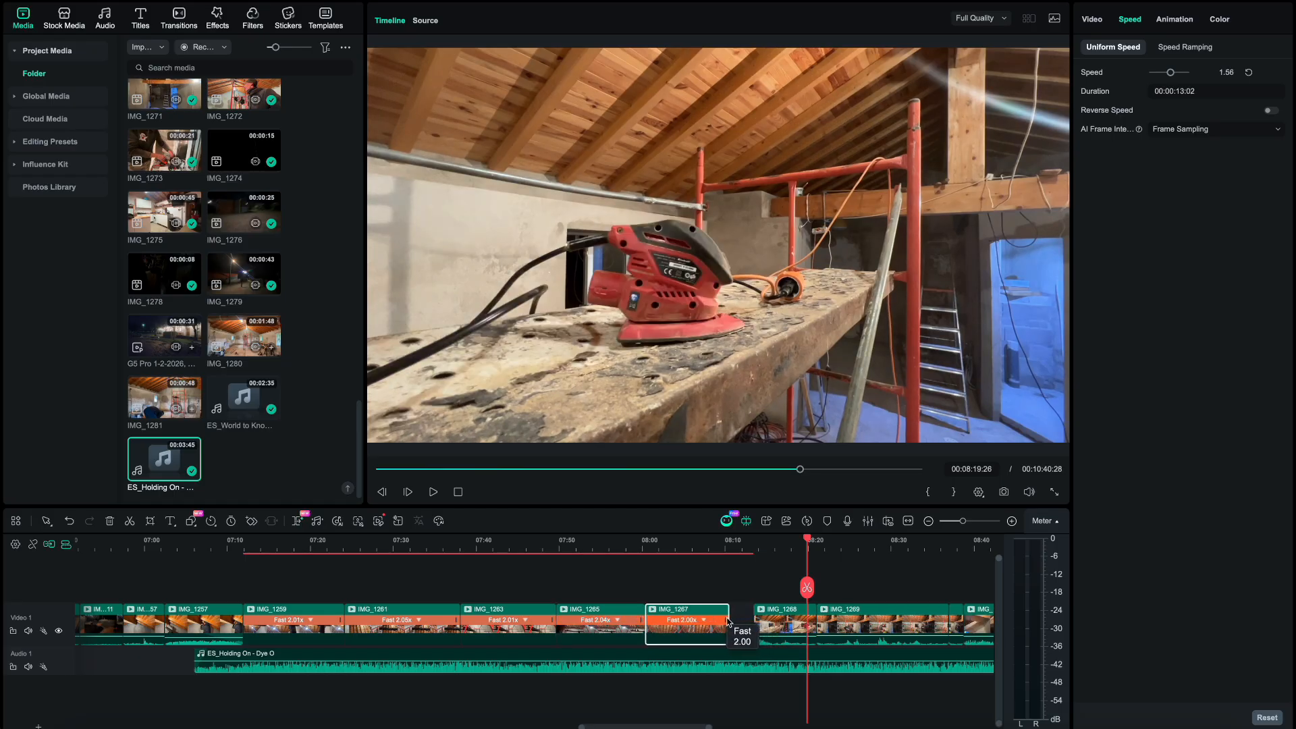
pyautogui.moveTo(727, 623); pyautogui.dragTo(728, 623)
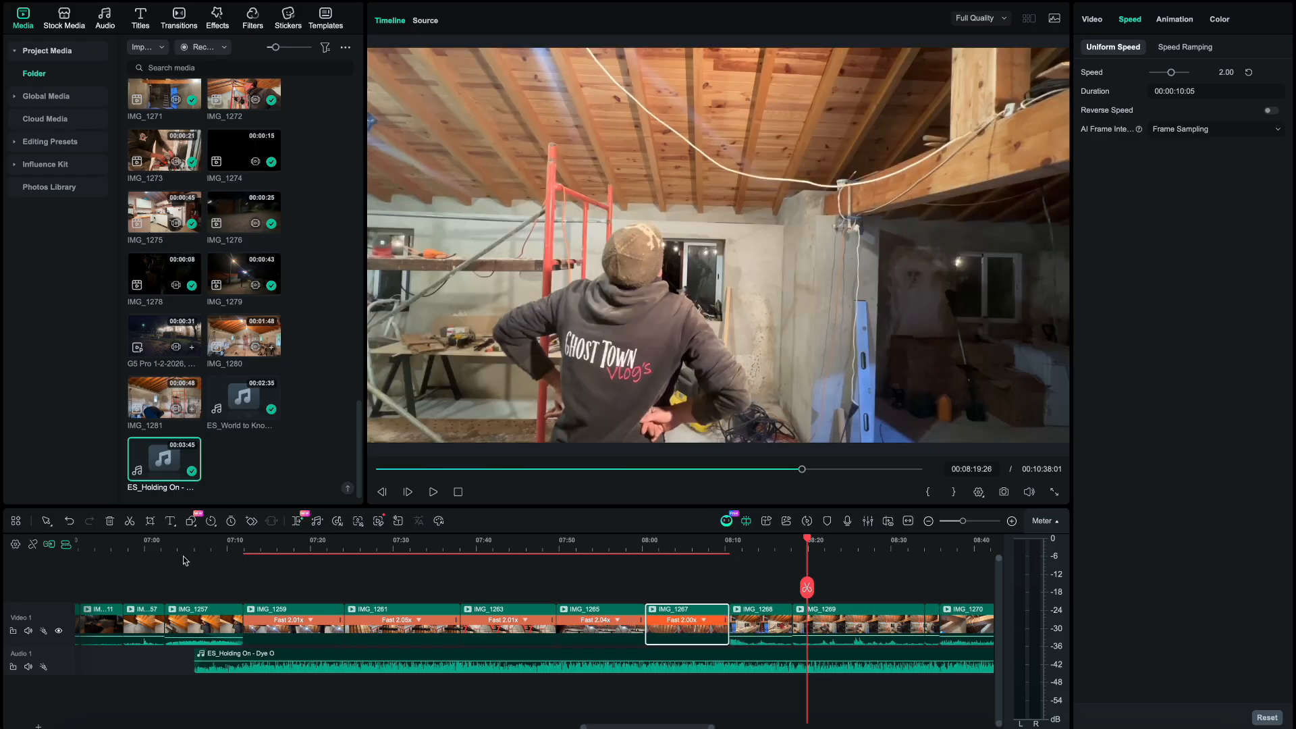
# - Play back from the end of IMG_1257, speed up IMG_1259 to 2.52x and replay it from its start
pyautogui.click(223, 545)
pyautogui.press('space')
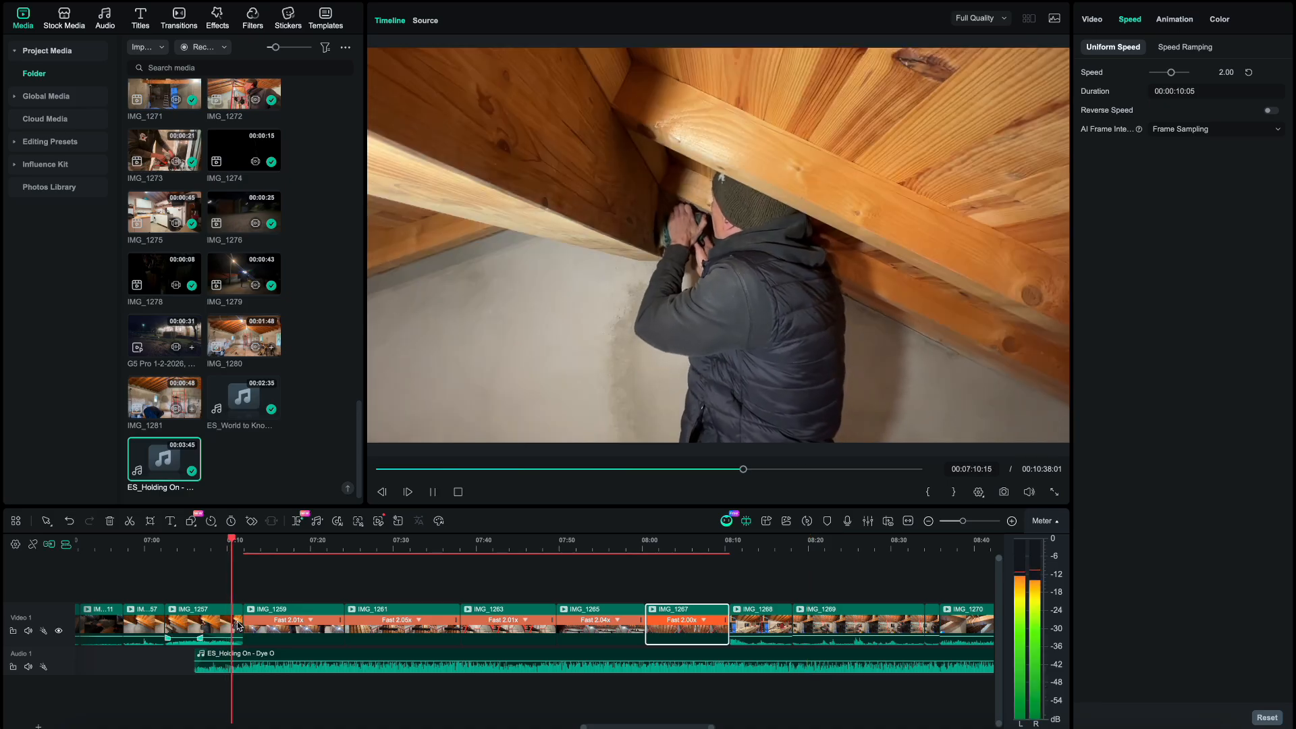
pyautogui.scroll(3, 236, 626)
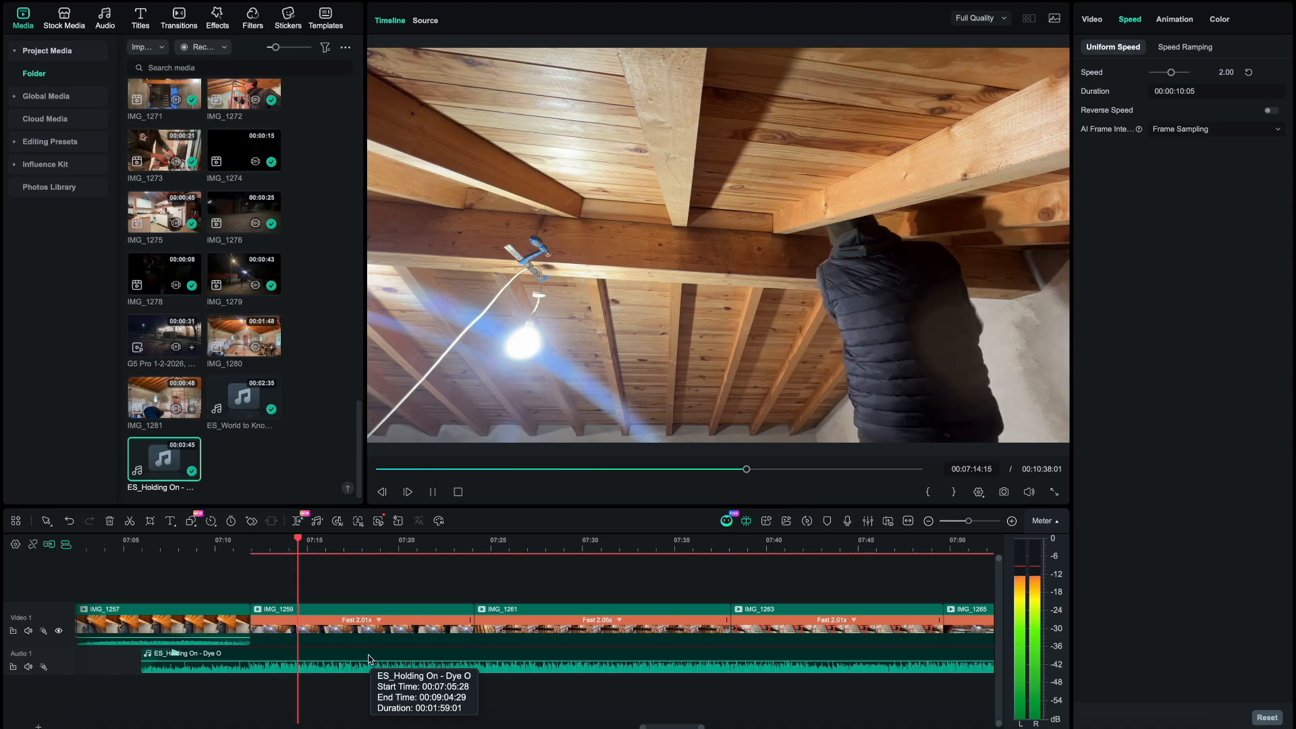
pyautogui.click(470, 621)
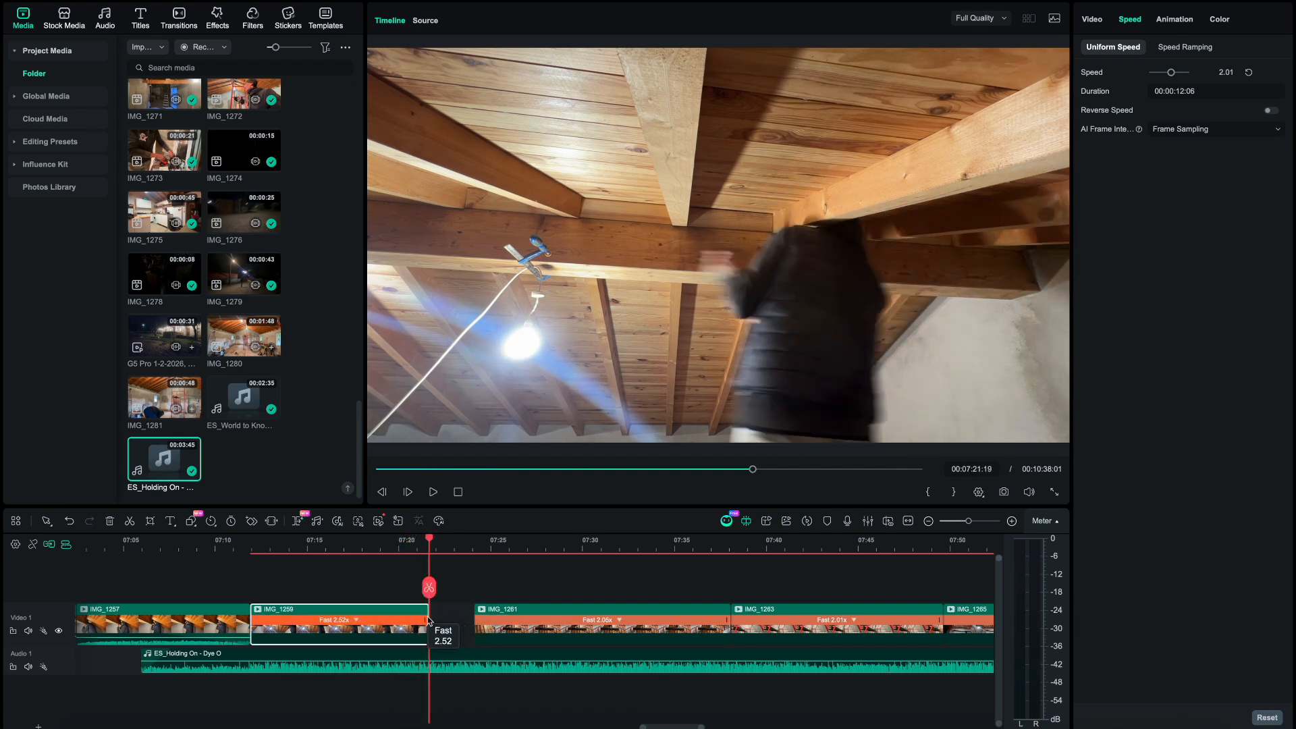
pyautogui.moveTo(428, 621); pyautogui.dragTo(428, 621)
pyautogui.click(257, 540)
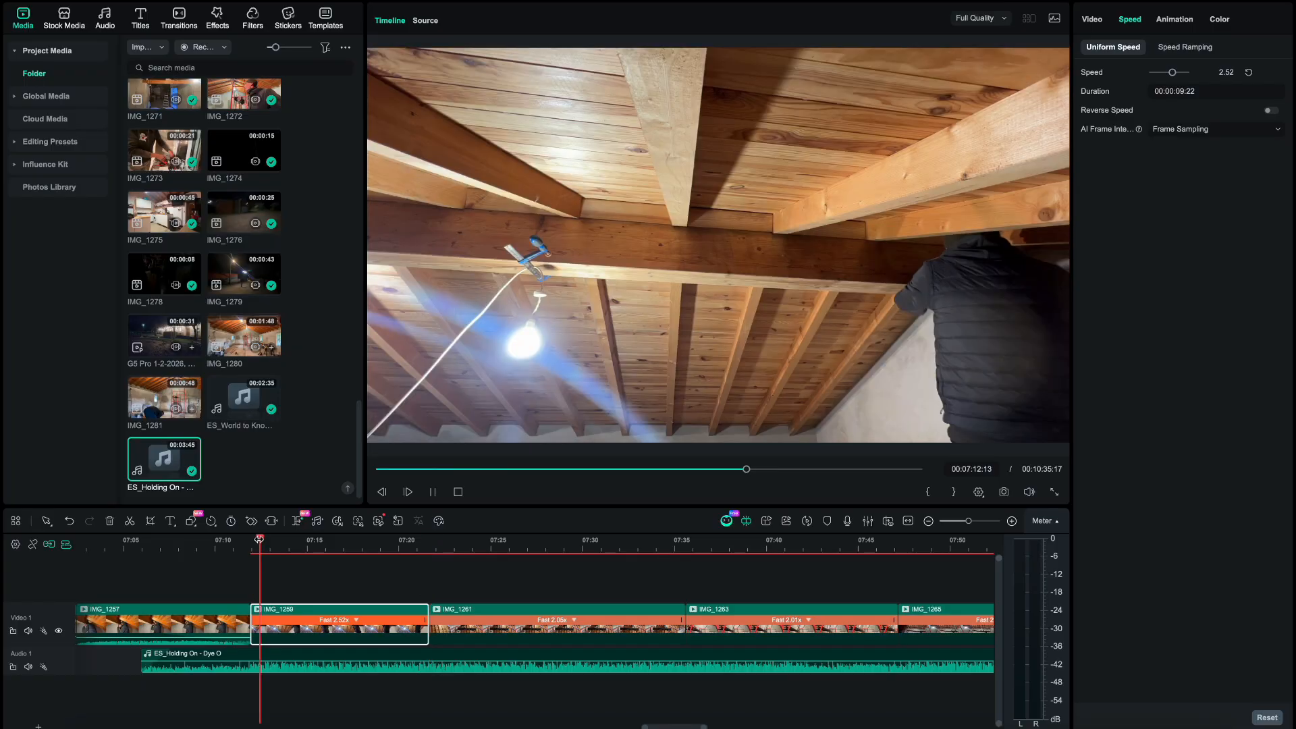
pyautogui.press('space')
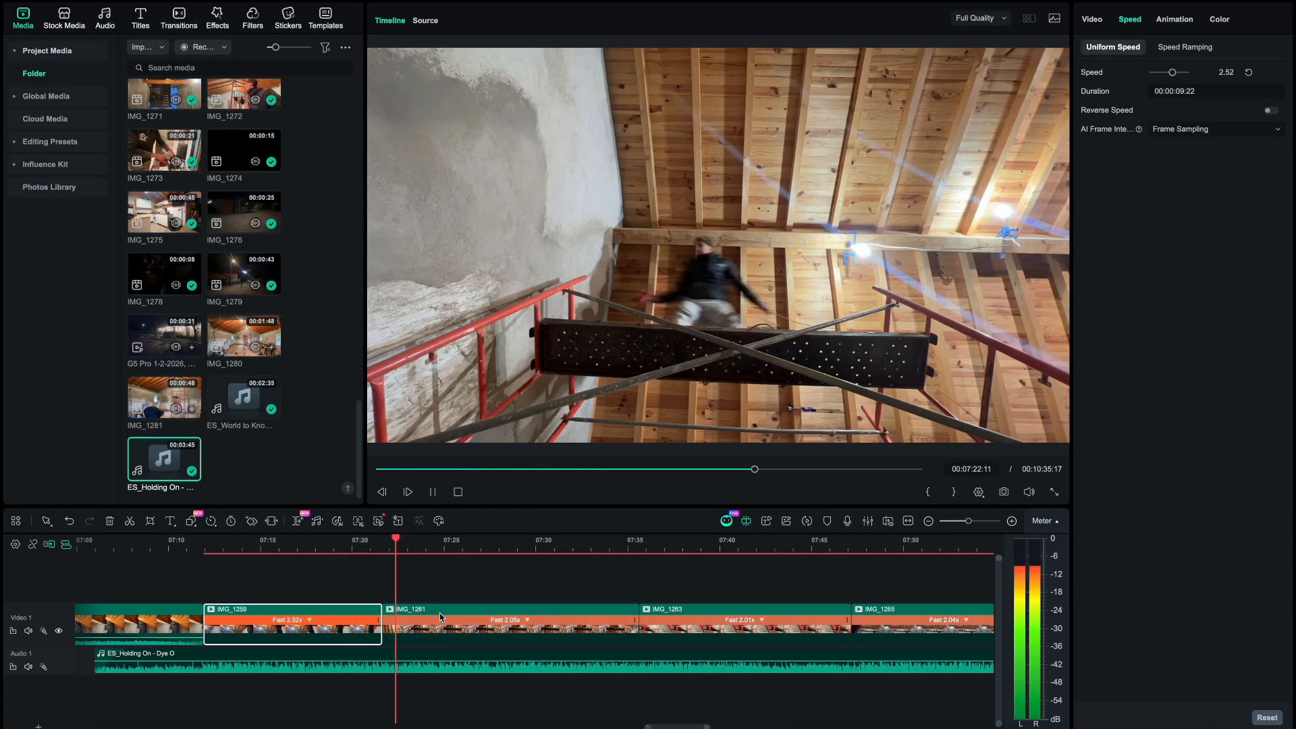
# - Speed up IMG_1261 to 2.54x on the timeline and continue its playback
pyautogui.click(435, 625)
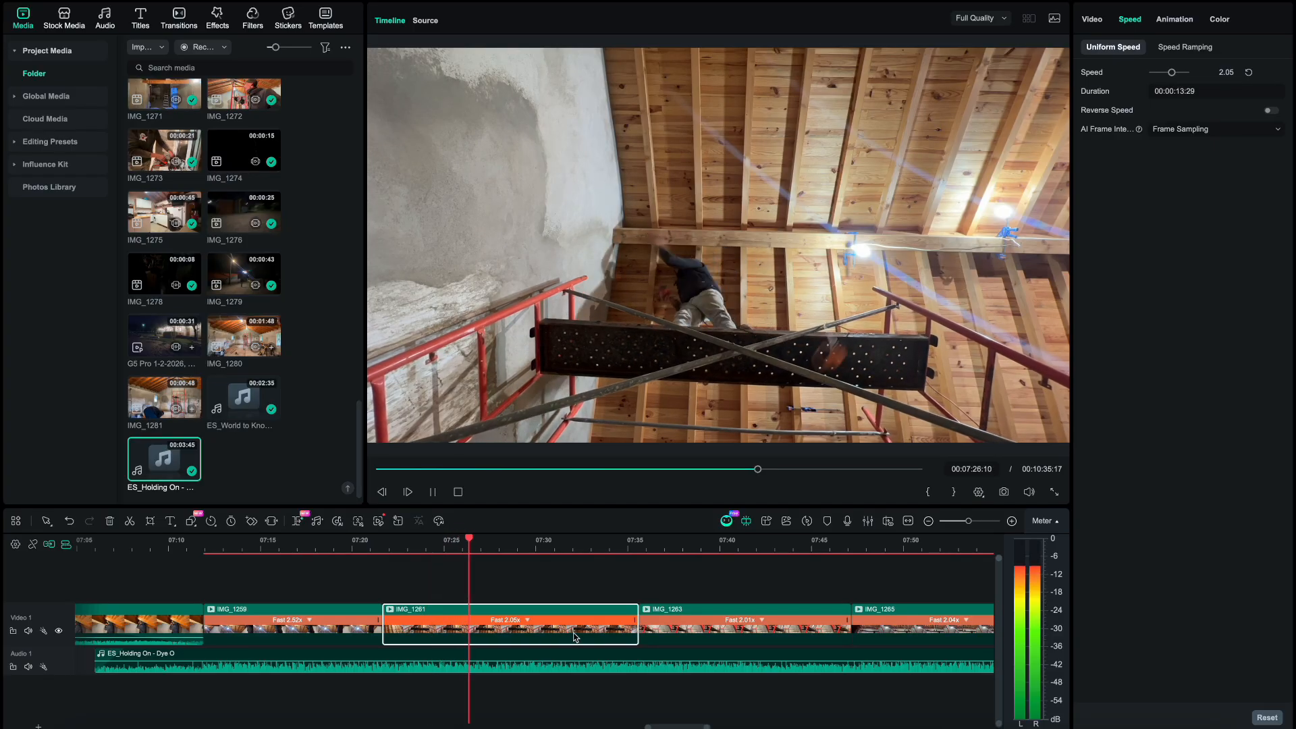
pyautogui.press('space')
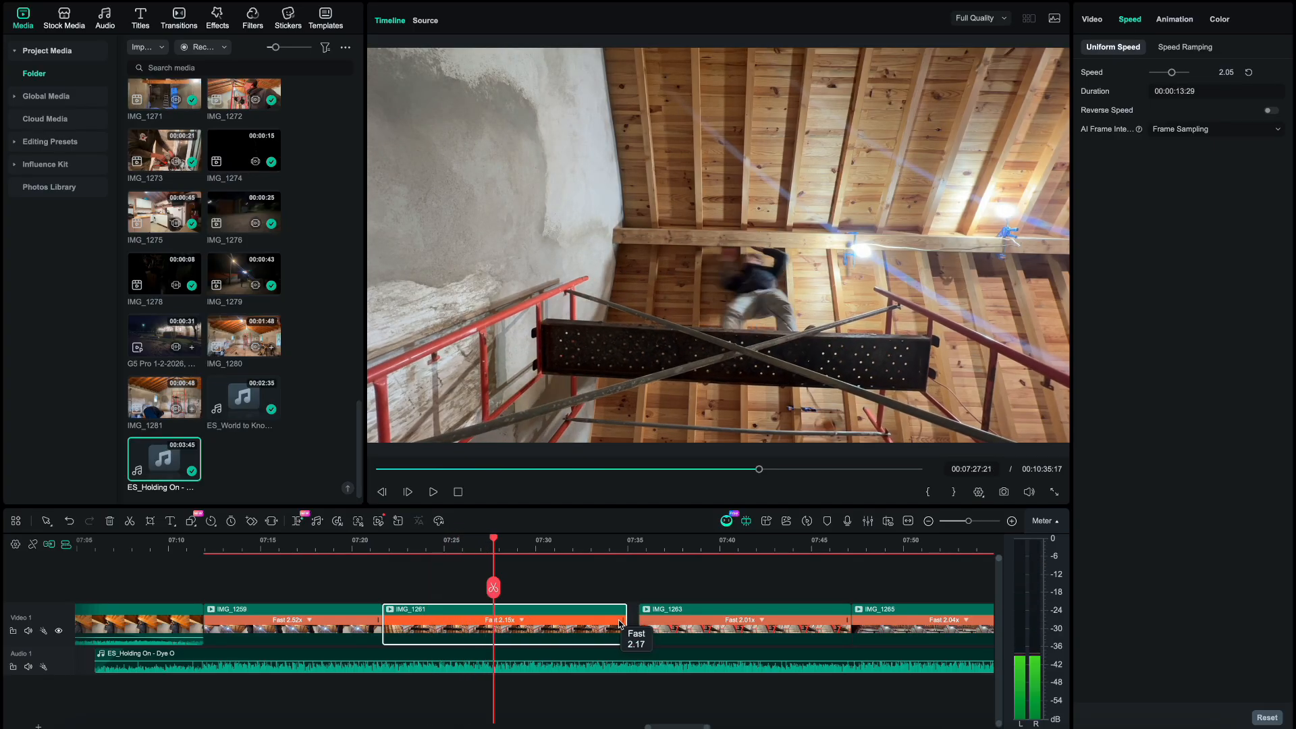
pyautogui.moveTo(588, 624); pyautogui.dragTo(587, 619)
pyautogui.press('space')
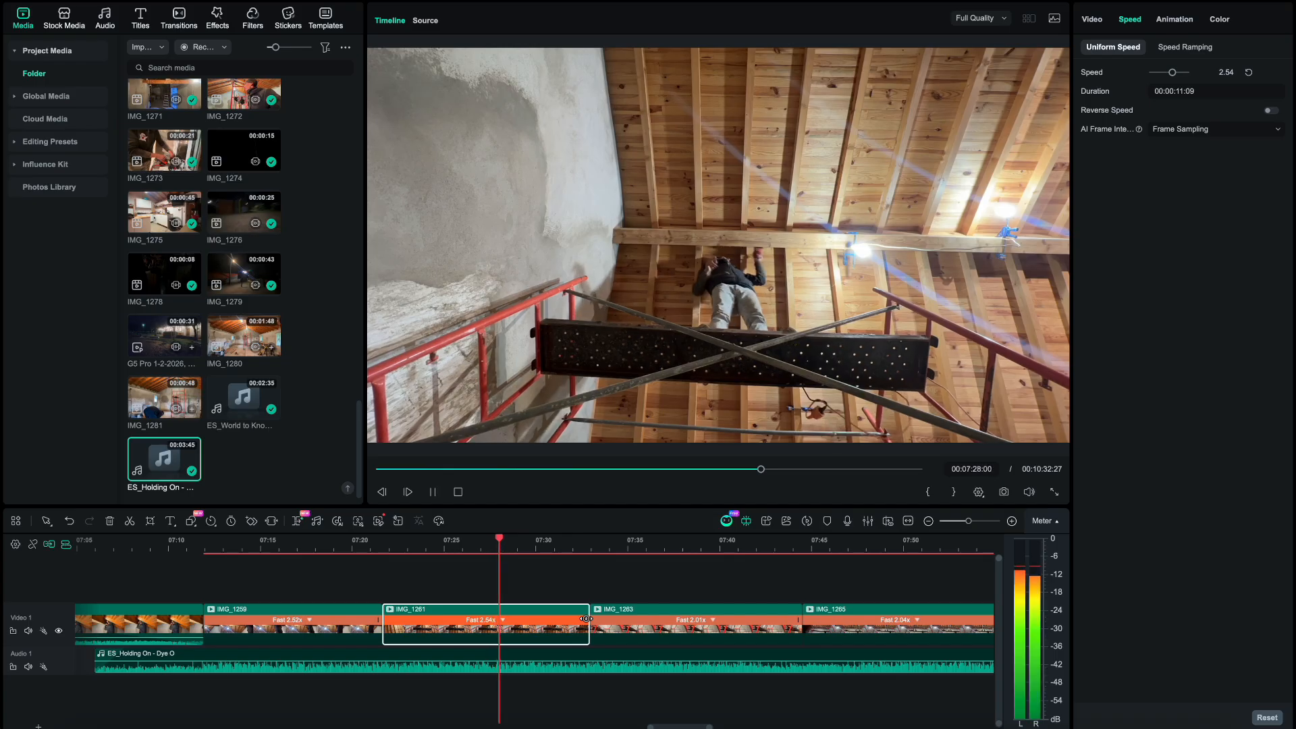
# - Speed up IMG_1263 to 2.52x on the timeline and play on into the clip
pyautogui.hscroll(5, 642, 621)
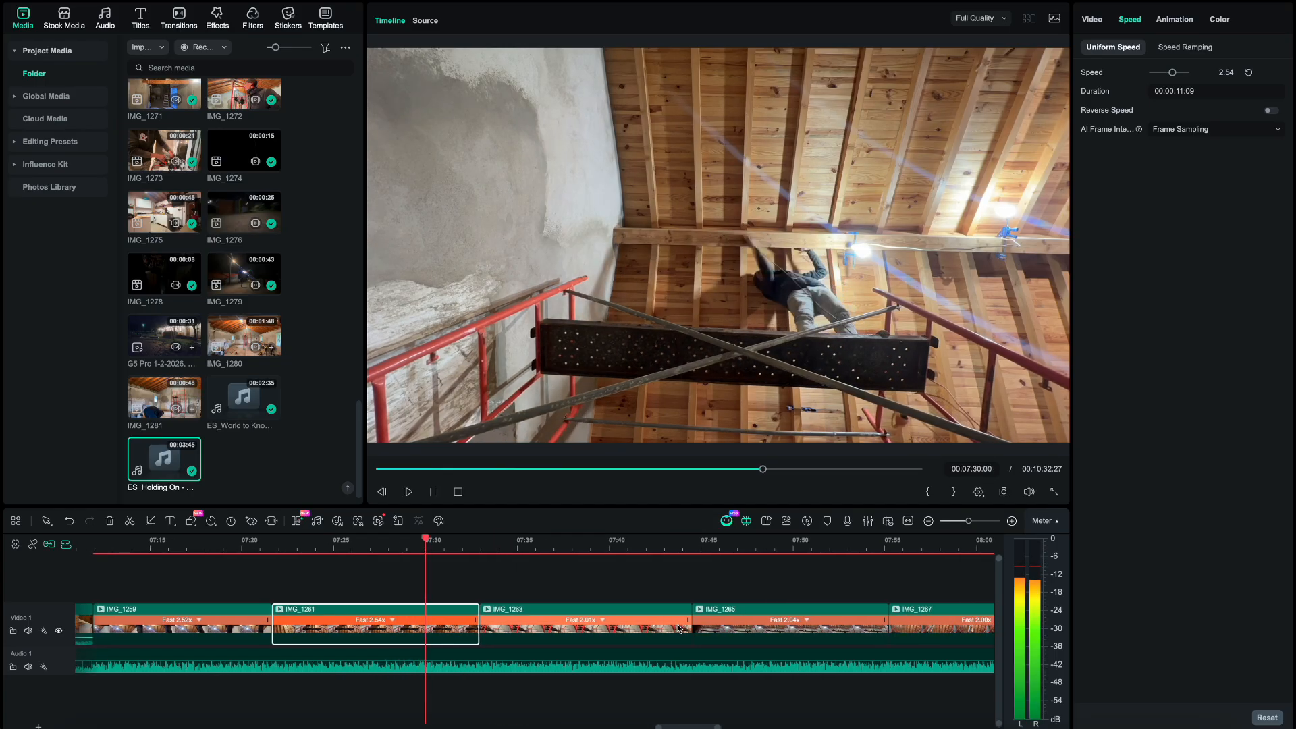
pyautogui.click(673, 624)
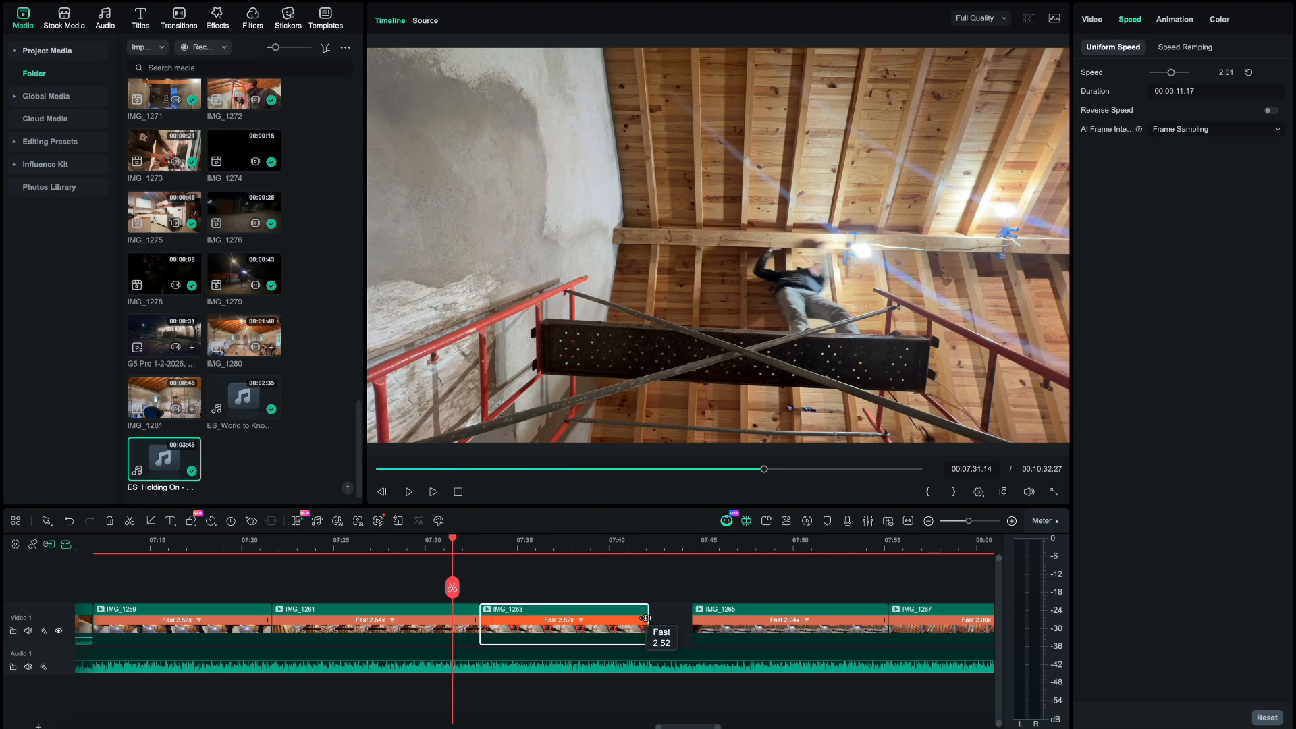
pyautogui.moveTo(645, 618); pyautogui.dragTo(646, 618)
pyautogui.press('space')
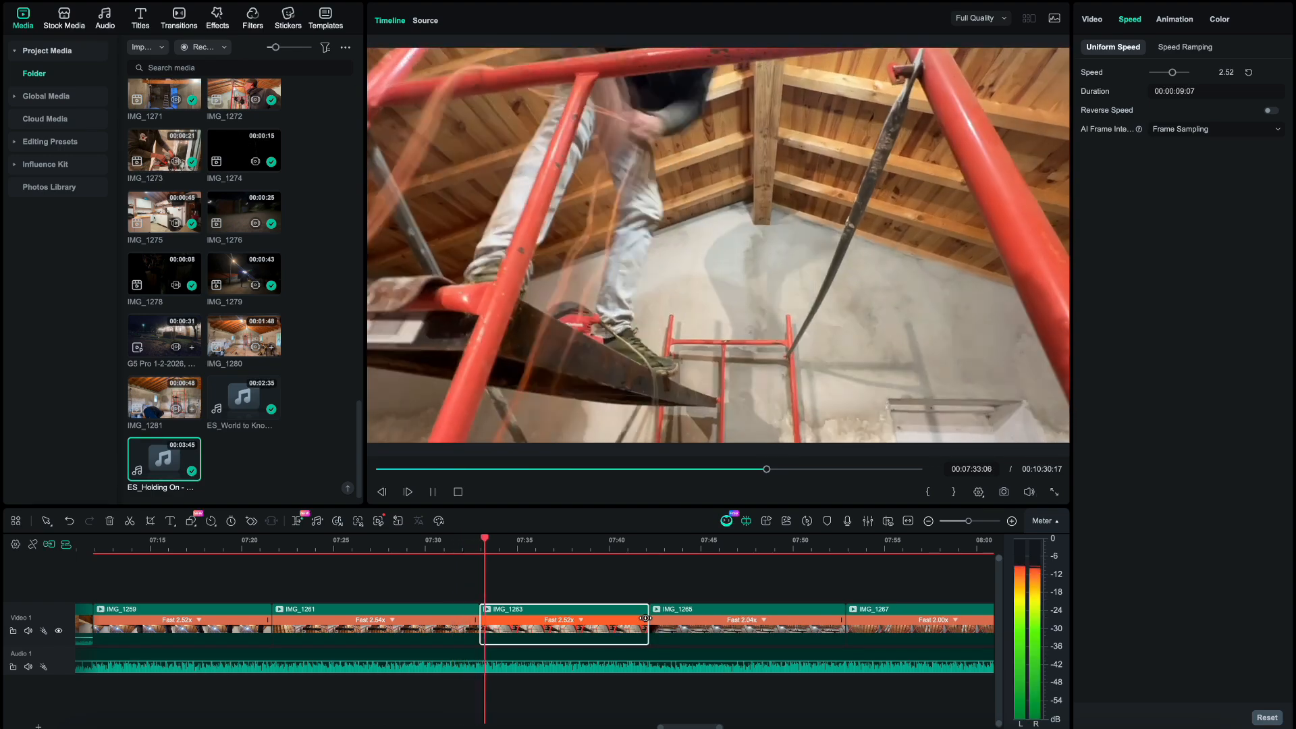
# - Play through IMG_1263 into IMG_1265, then speed up IMG_1265 to 2.53x and resume playback
pyautogui.hscroll(4, 691, 635)
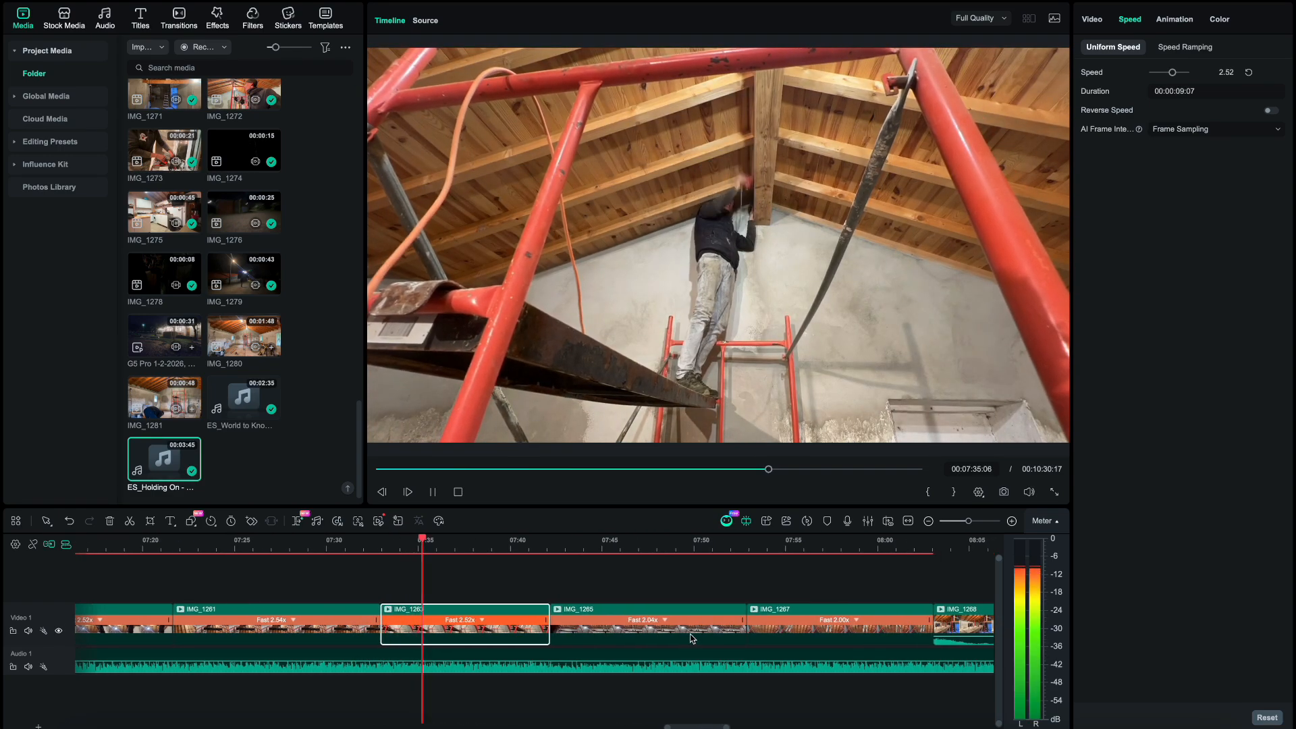
pyautogui.hscroll(4, 585, 638)
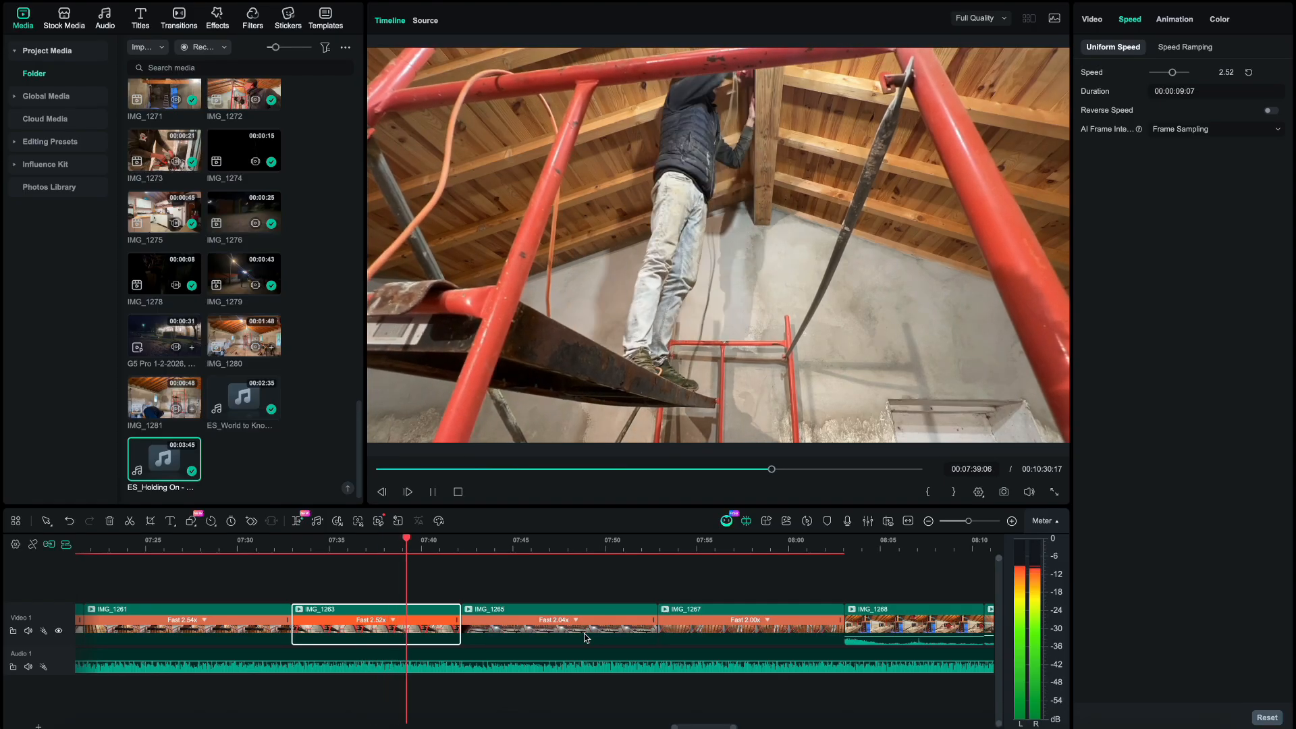
pyautogui.press('space')
pyautogui.press('space')
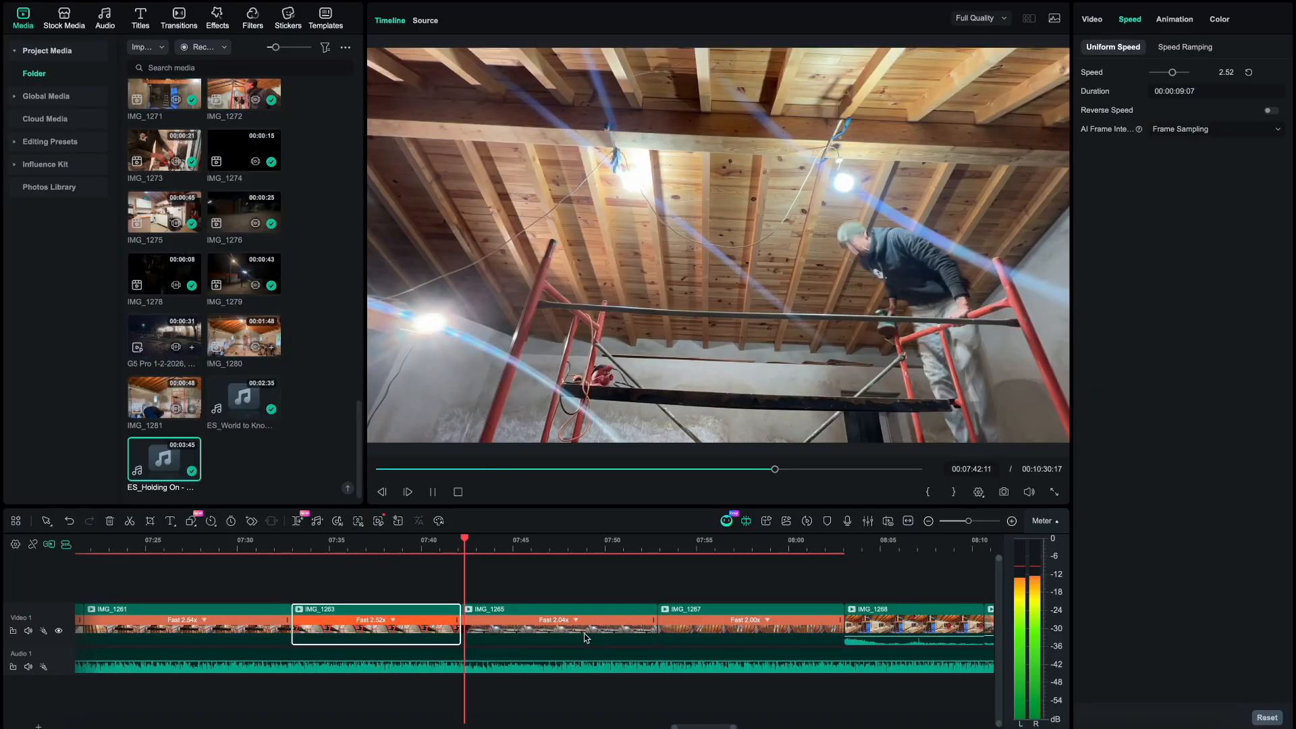
pyautogui.click(654, 623)
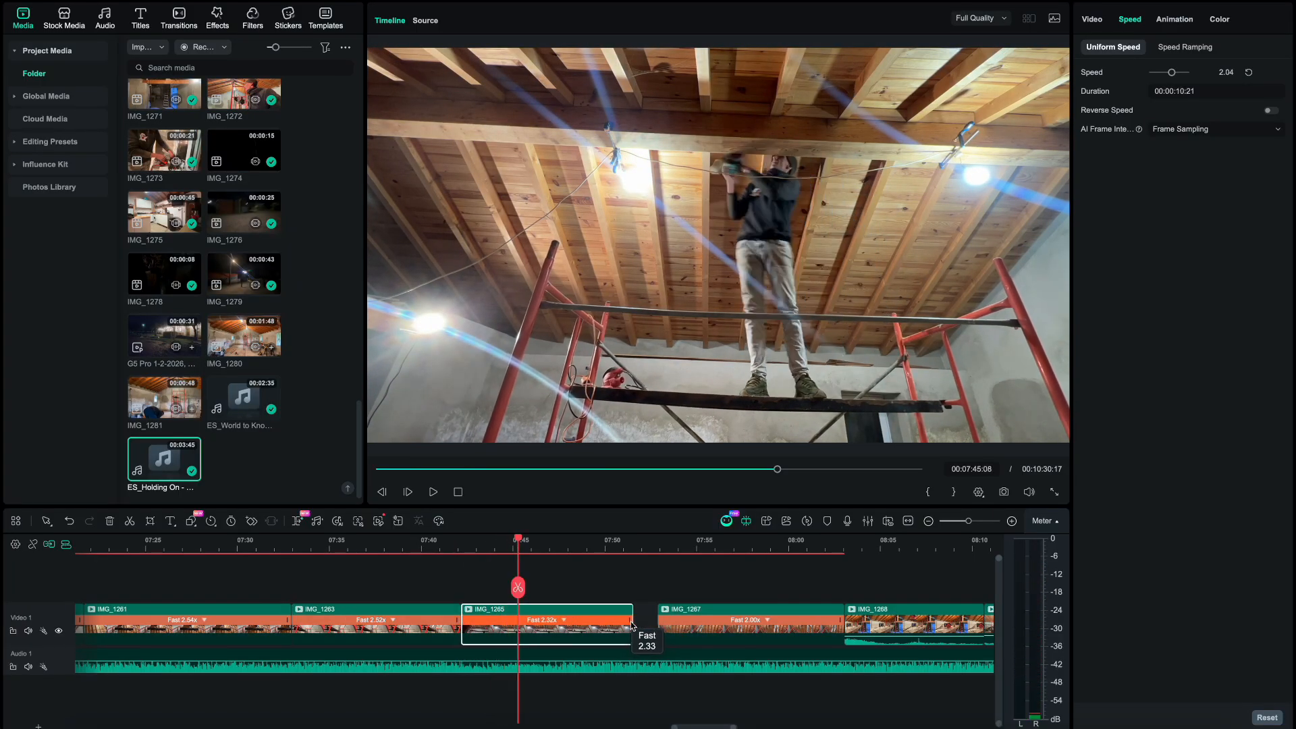
pyautogui.moveTo(620, 624); pyautogui.dragTo(617, 620)
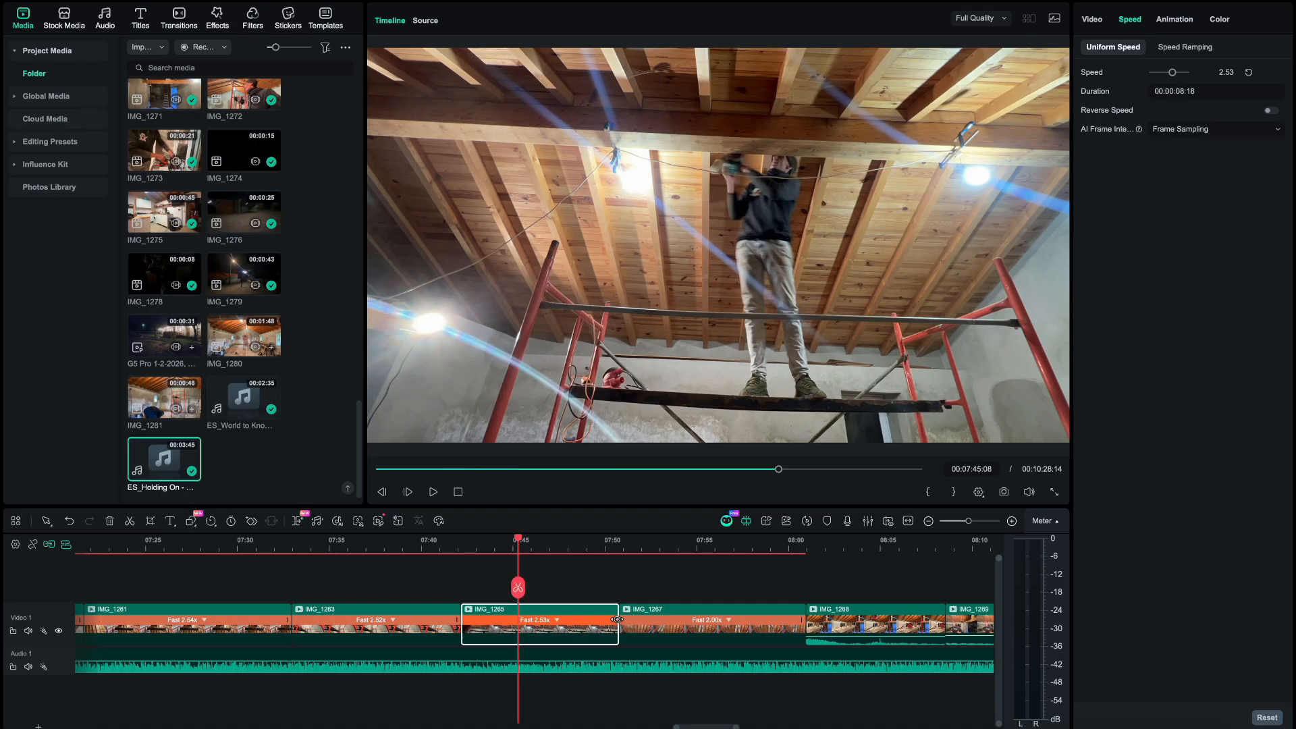
pyautogui.press('space')
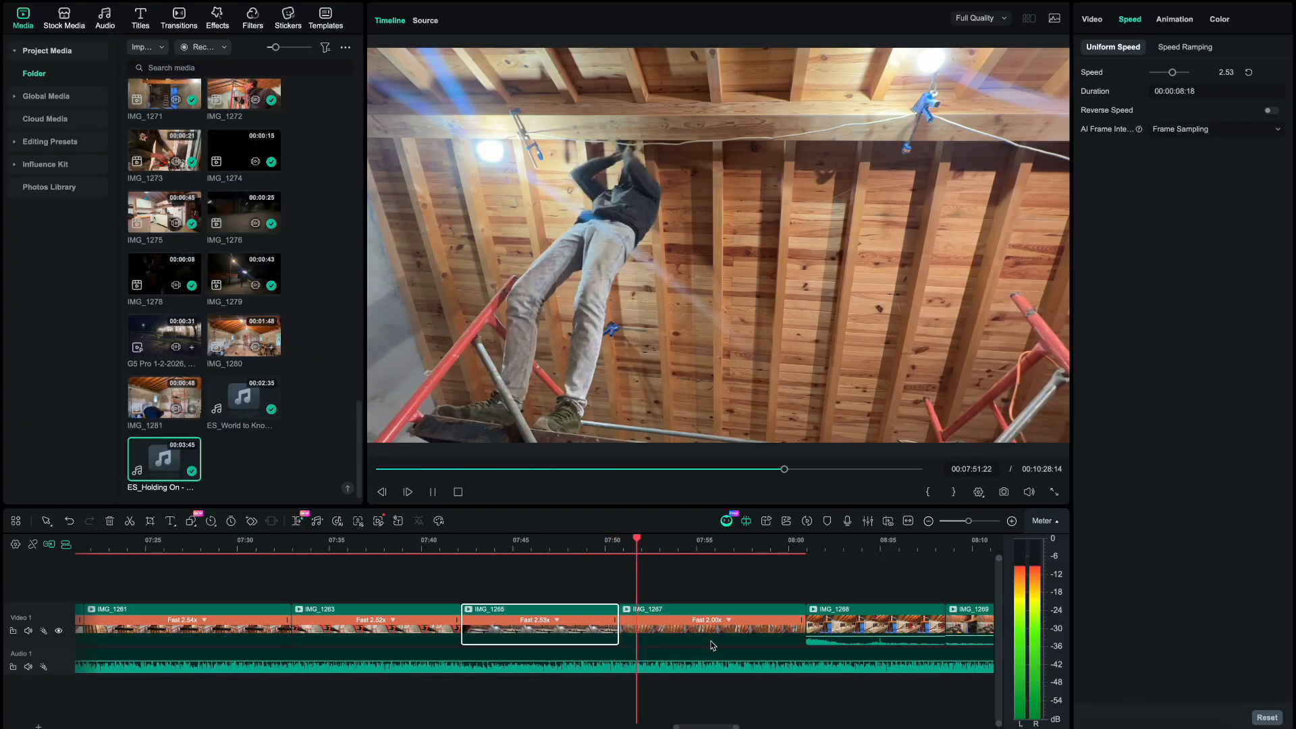
# - Pause the playback within IMG_1267 and speed up that clip to 2.54x
pyautogui.press('space')
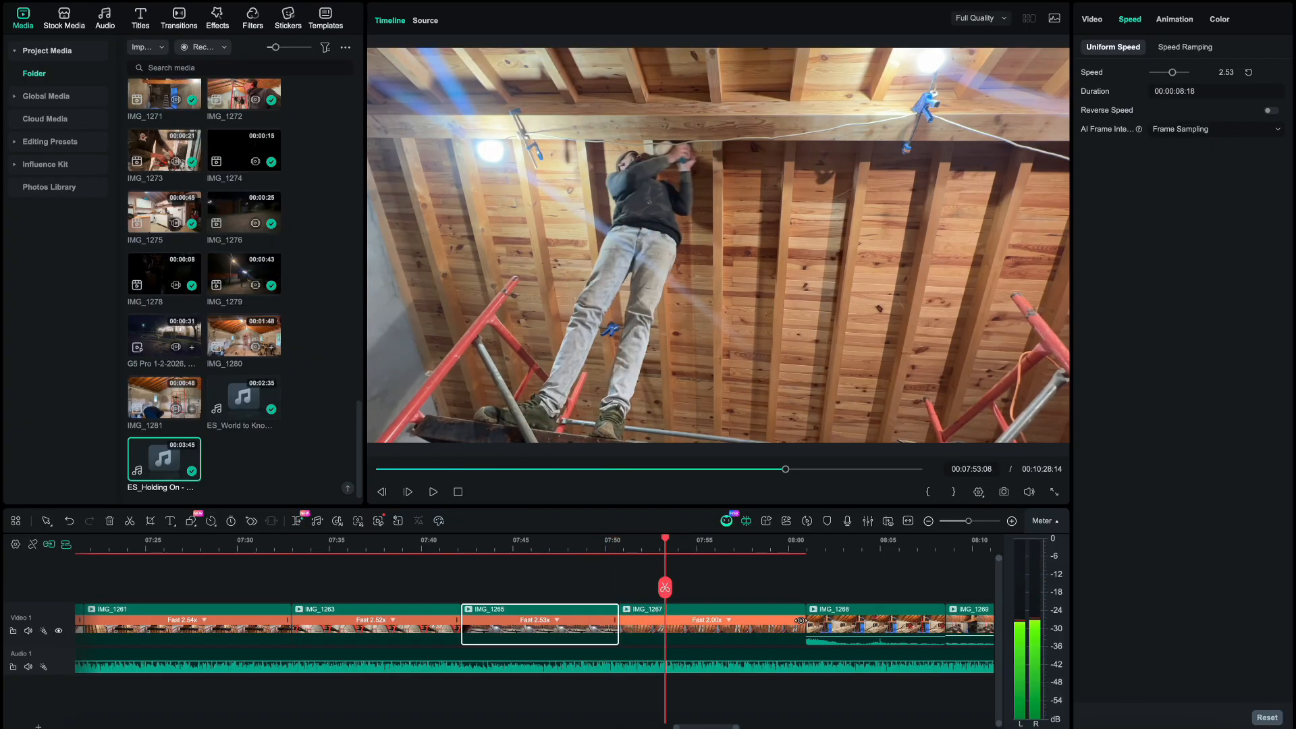
pyautogui.click(803, 620)
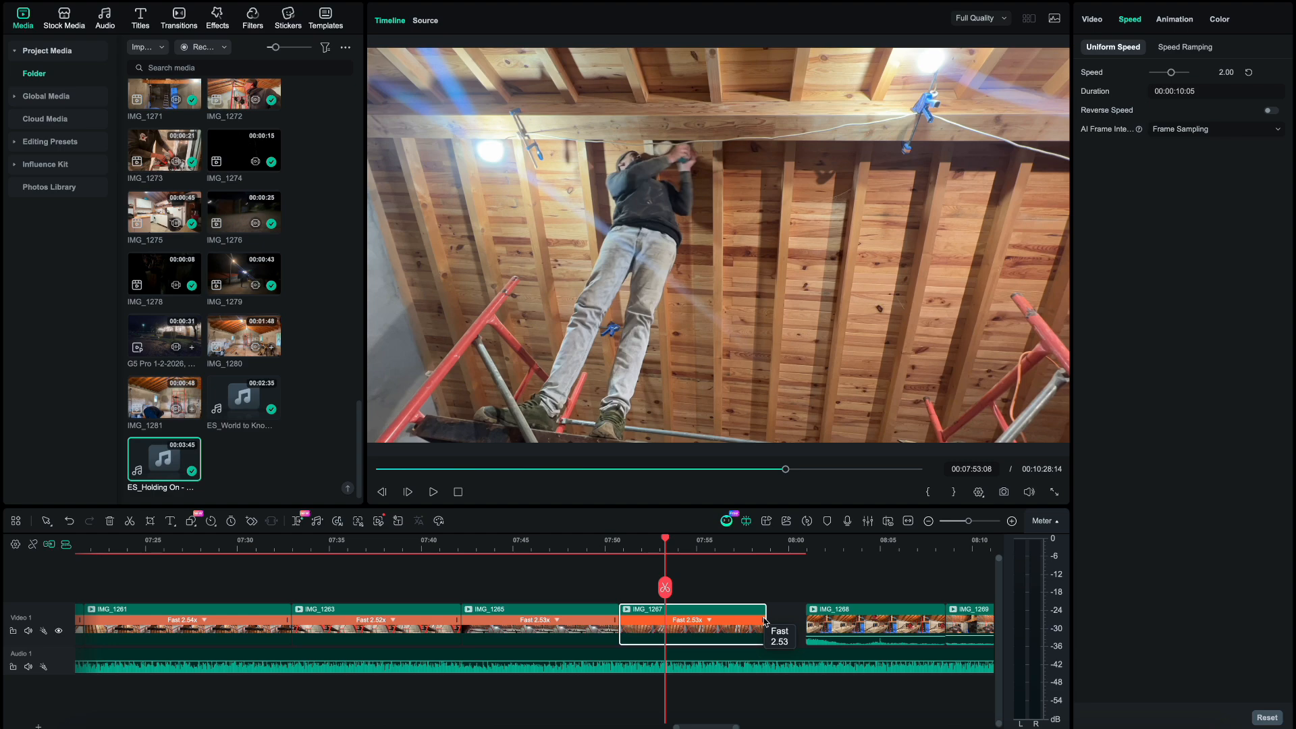
pyautogui.moveTo(765, 621); pyautogui.dragTo(762, 616)
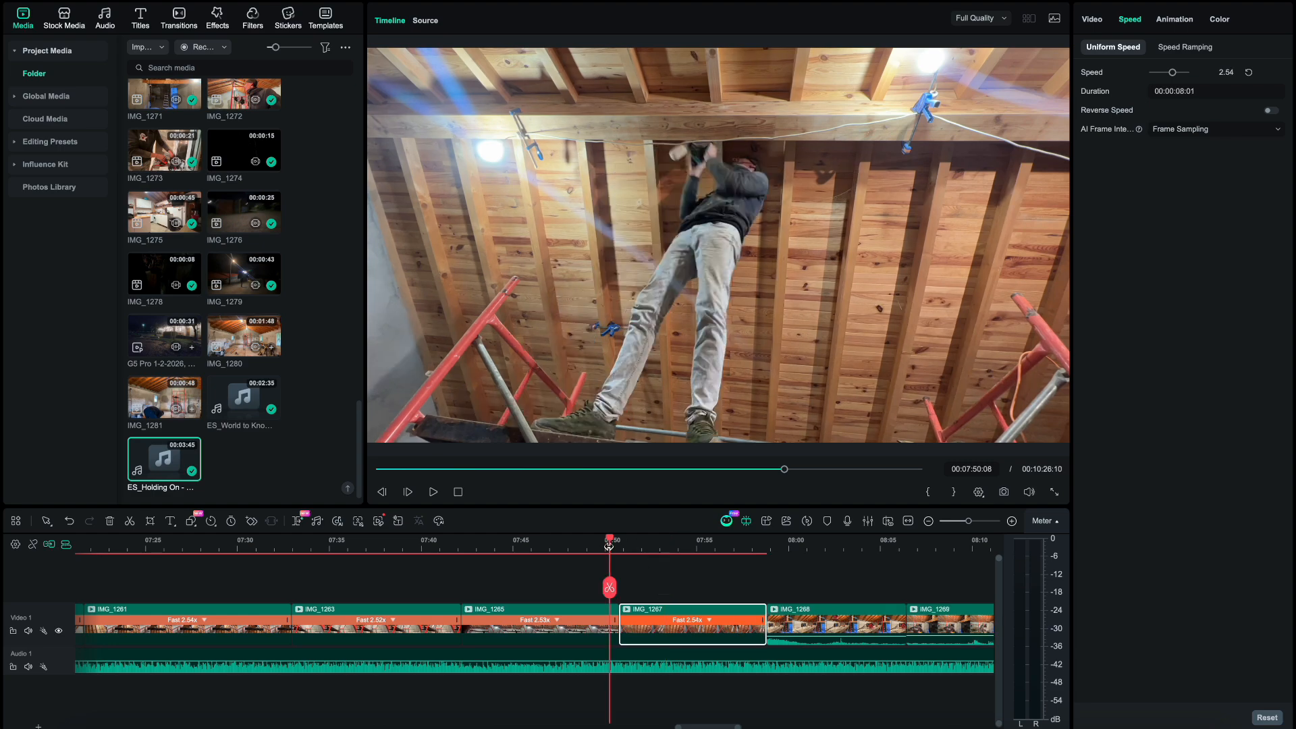
# - Play back from the end of IMG_1265 through IMG_1267 and check the cut into IMG_1268 with the music
pyautogui.press('space')
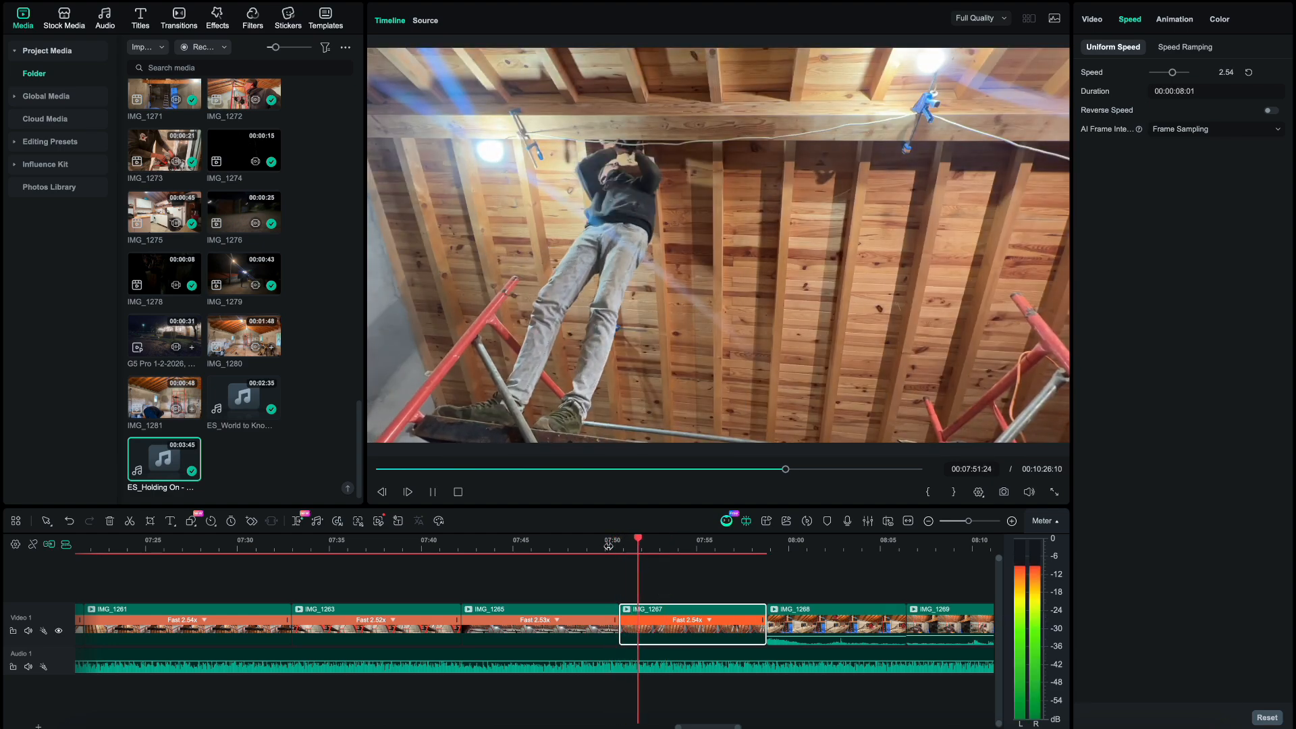
pyautogui.scroll(-3, 634, 640)
pyautogui.press('space')
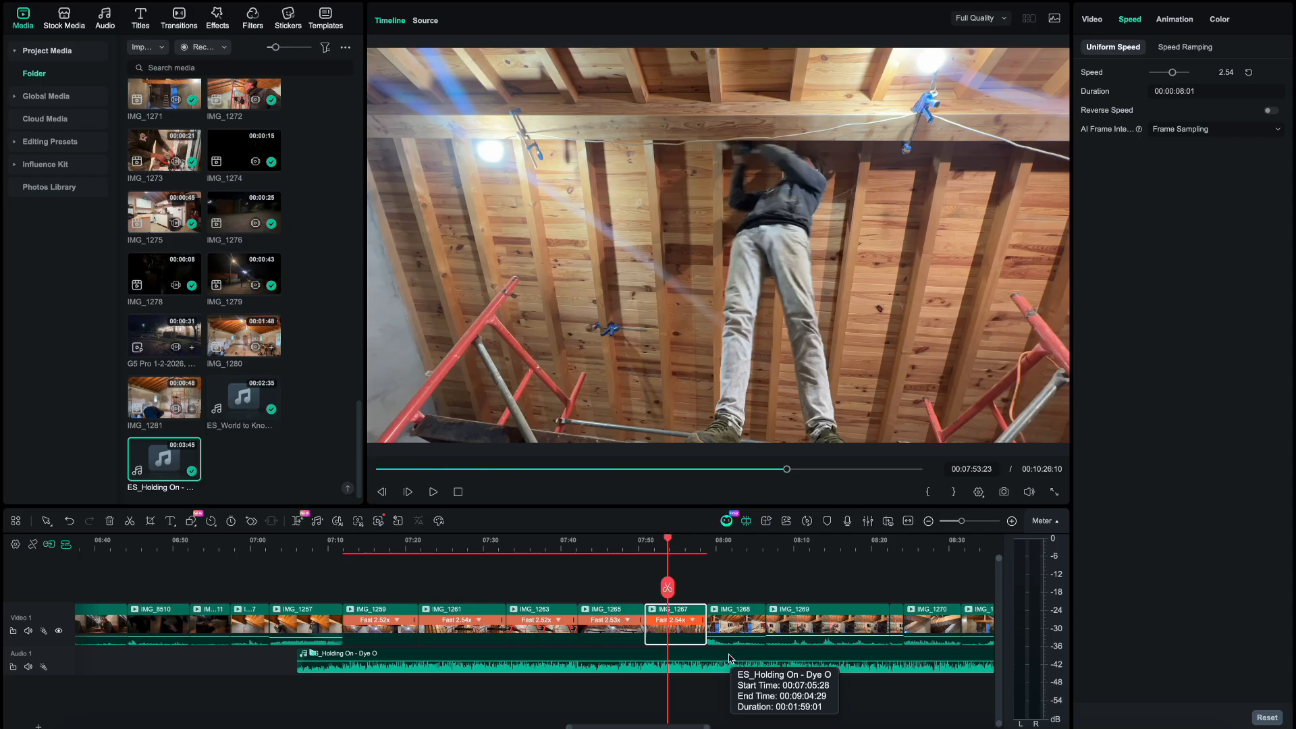
pyautogui.press('space')
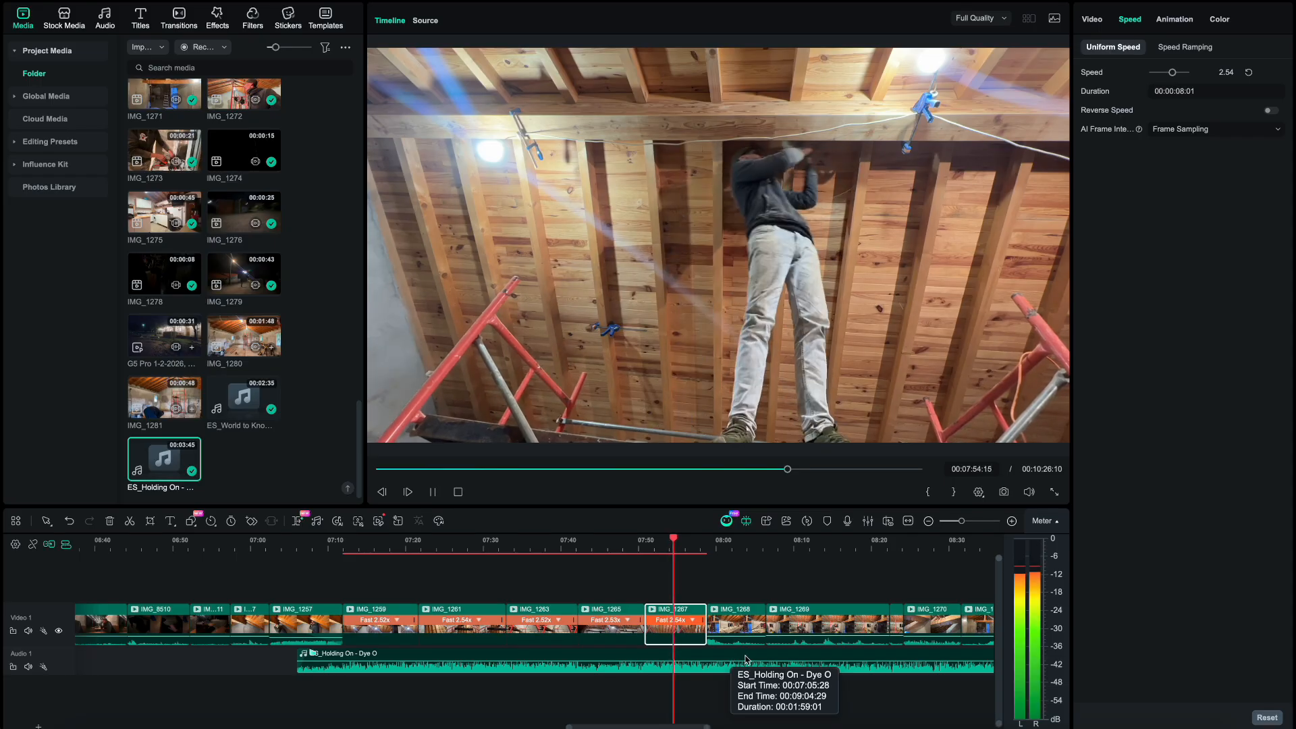
pyautogui.scroll(2, 699, 643)
pyautogui.scroll(2, 604, 641)
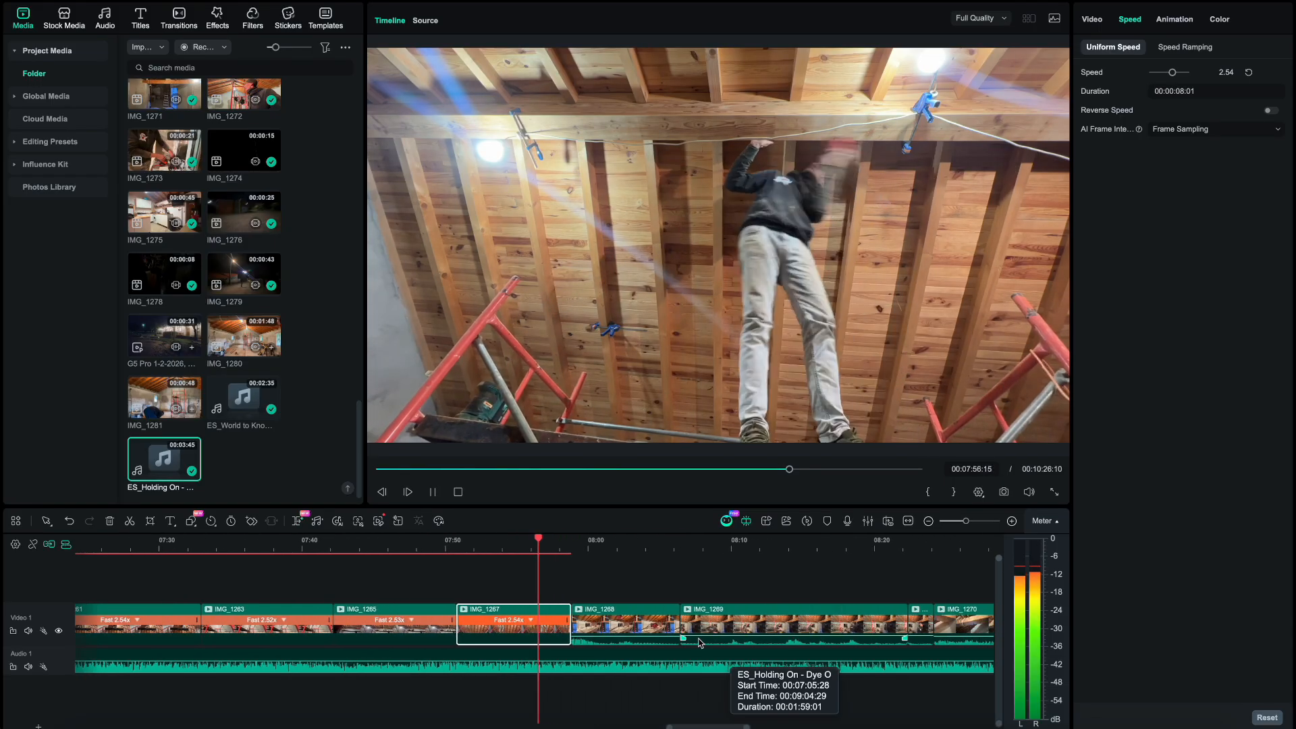
pyautogui.scroll(-4, 604, 642)
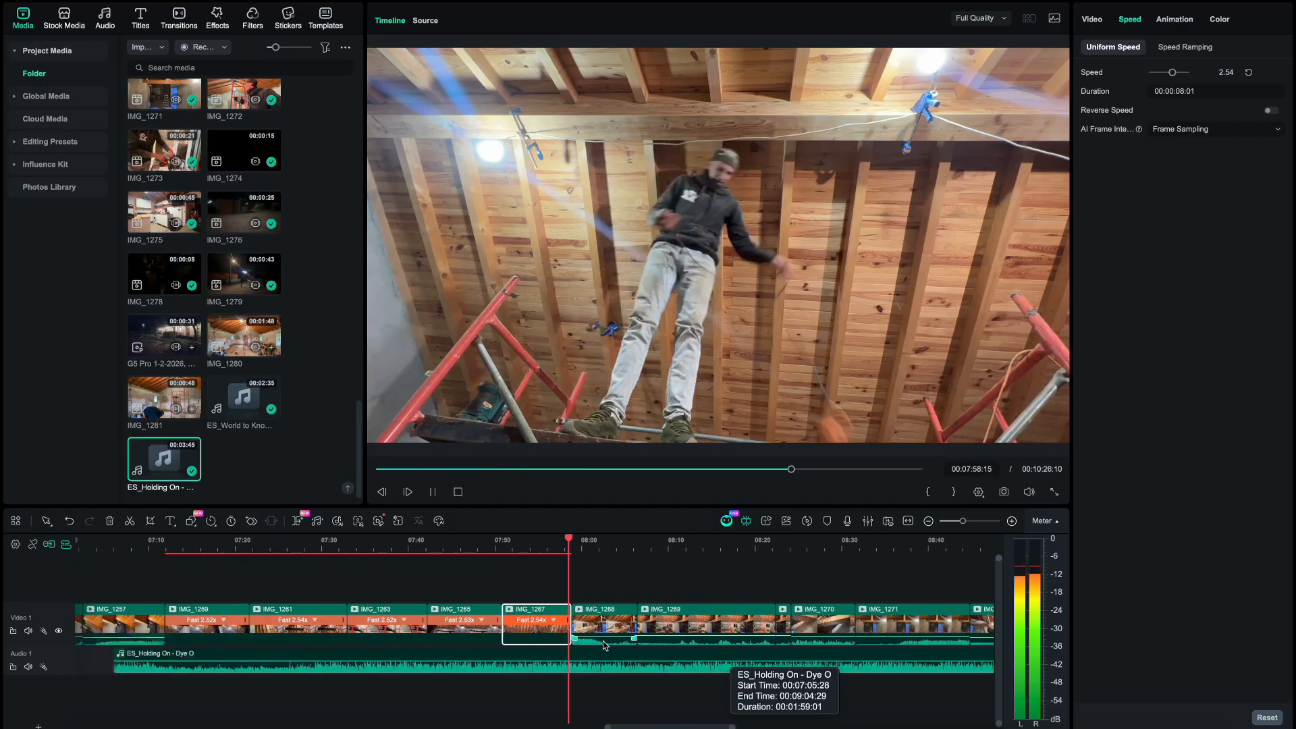
pyautogui.press('space')
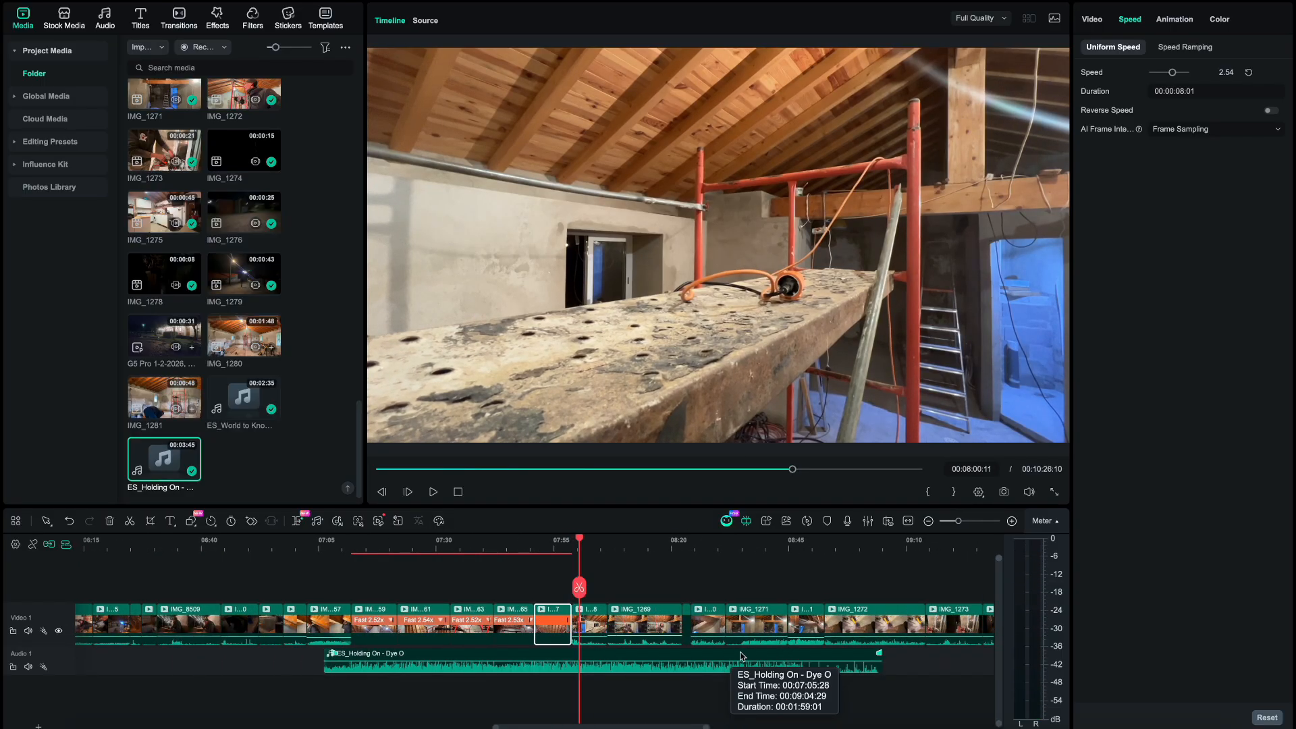
pyautogui.scroll(4, 604, 685)
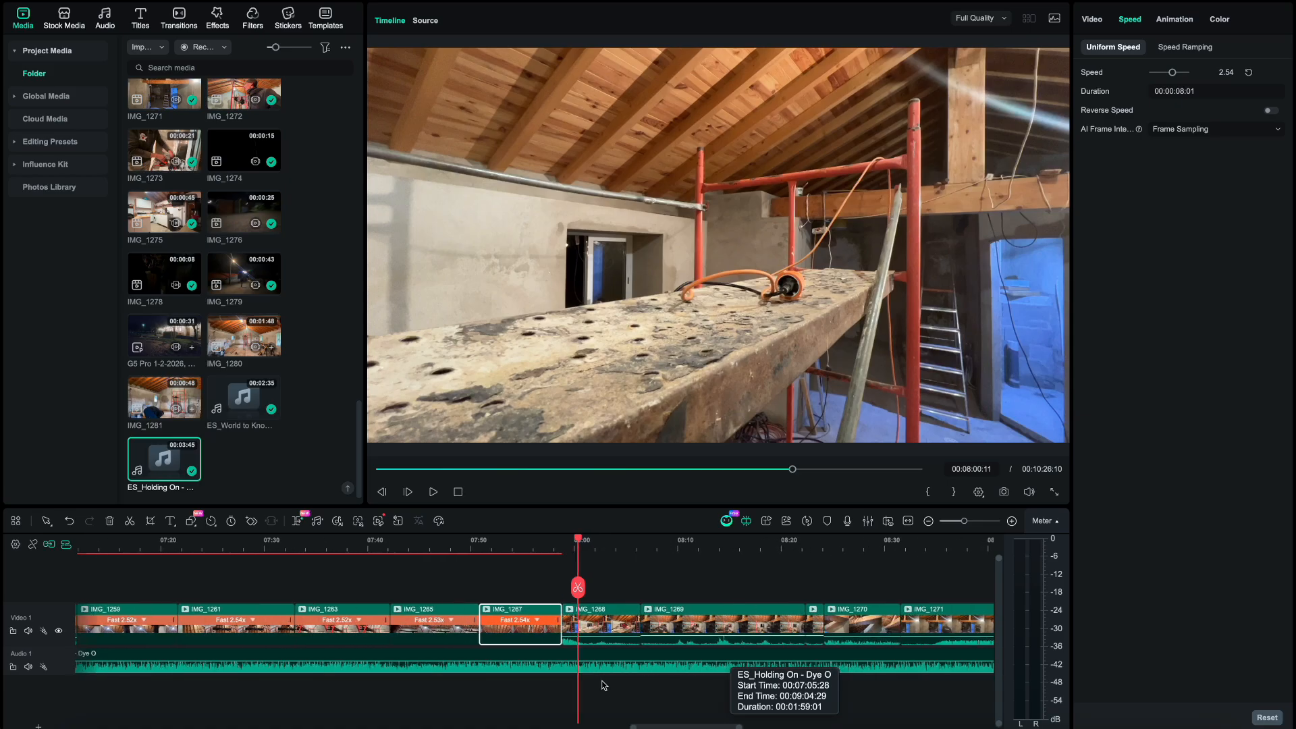
# - Split the Holding On music at 00:08:00:22, shortly after IMG_1268 begins, and delete the part behind the split
pyautogui.scroll(2, 604, 685)
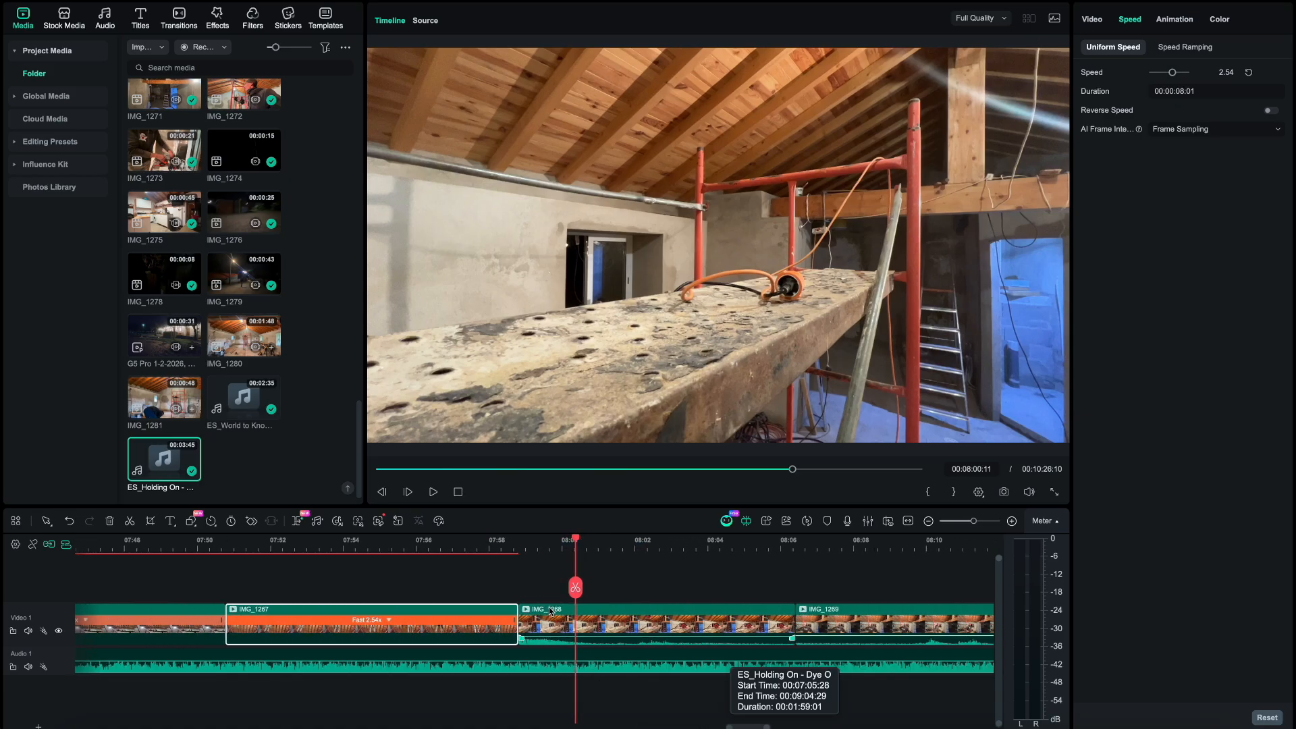
pyautogui.click(513, 544)
pyautogui.press('space')
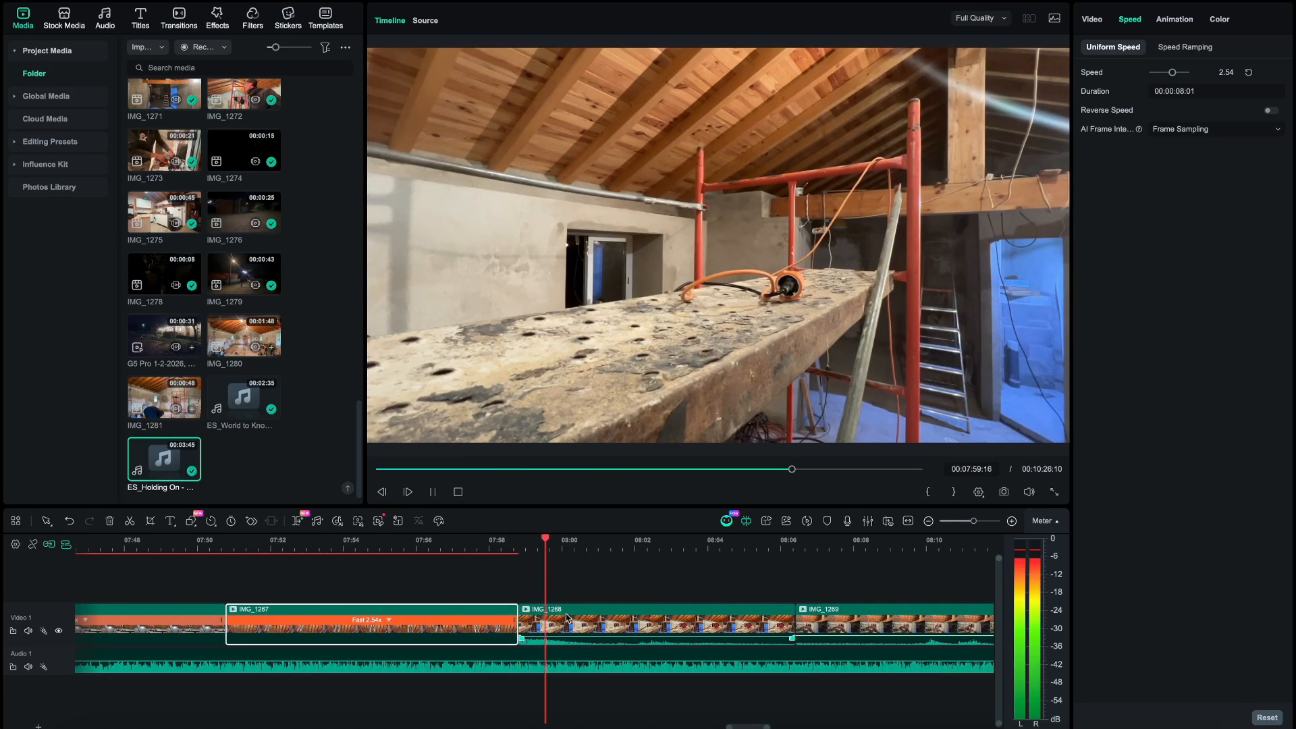
pyautogui.press('space')
pyautogui.press('space')
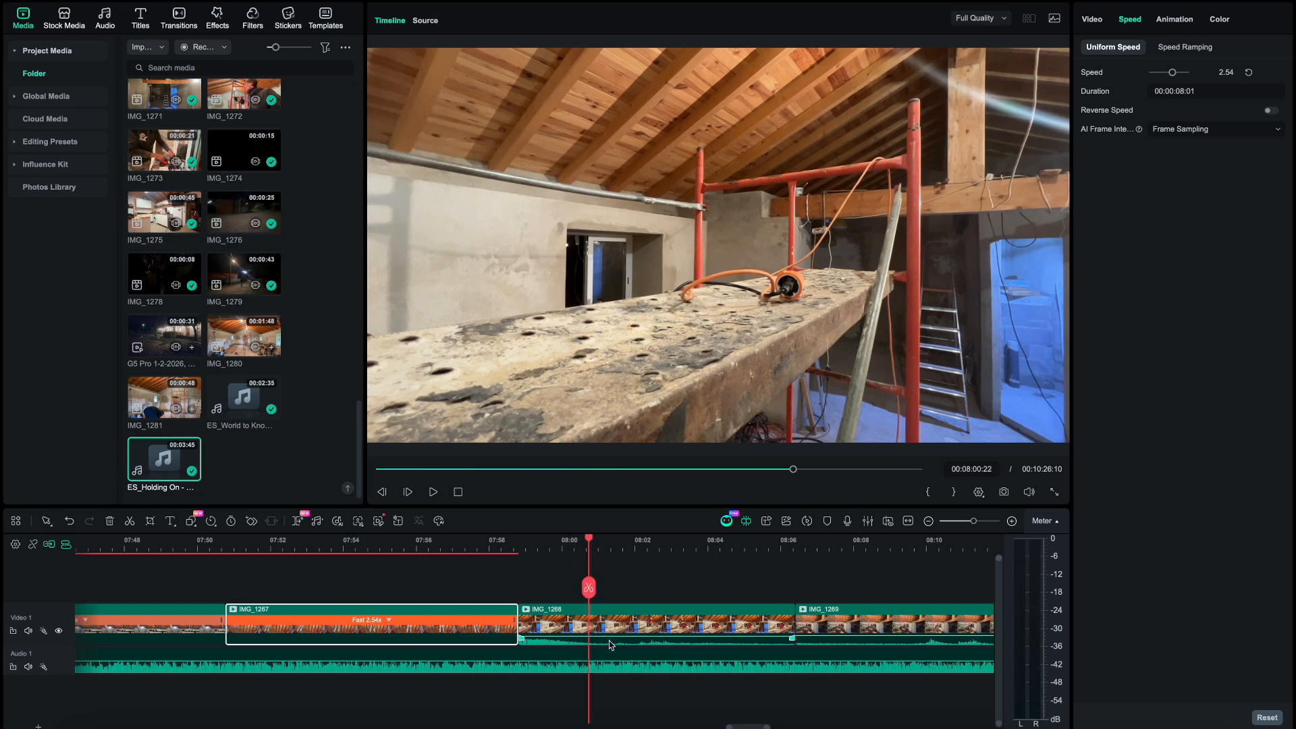
pyautogui.click(598, 659)
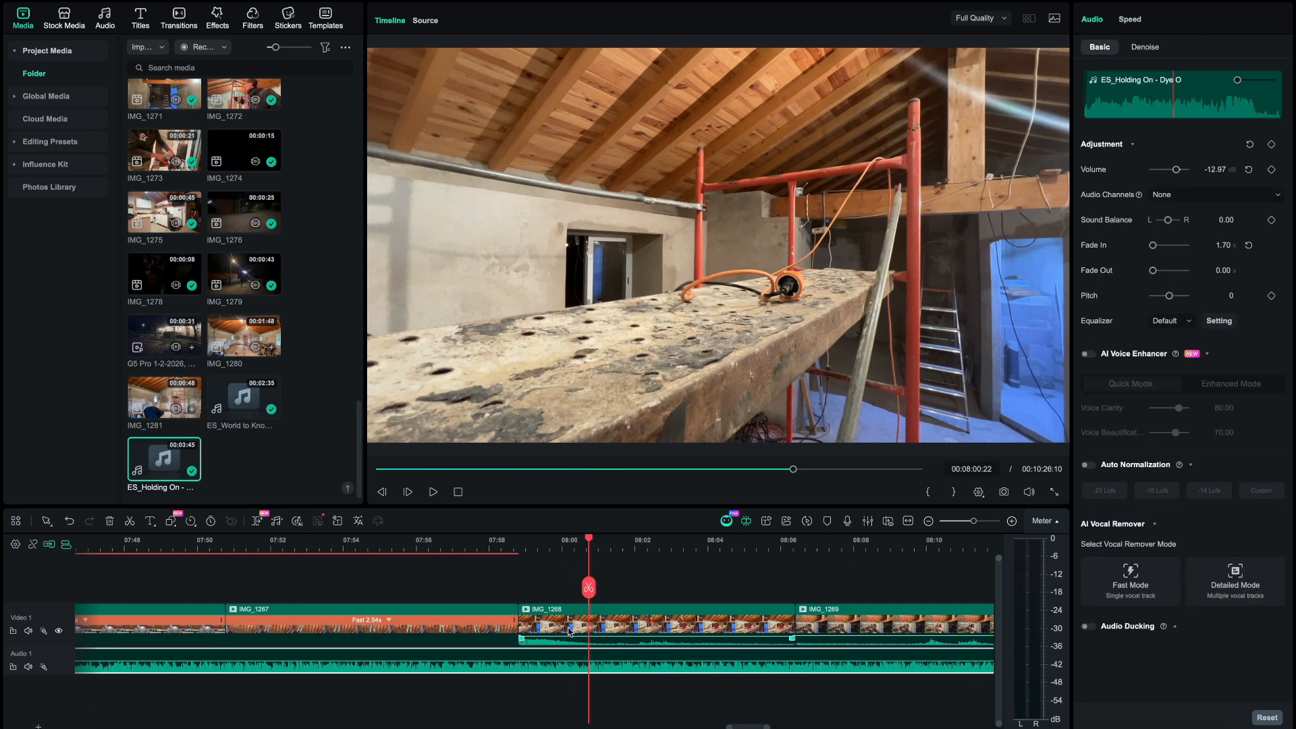
pyautogui.click(590, 588)
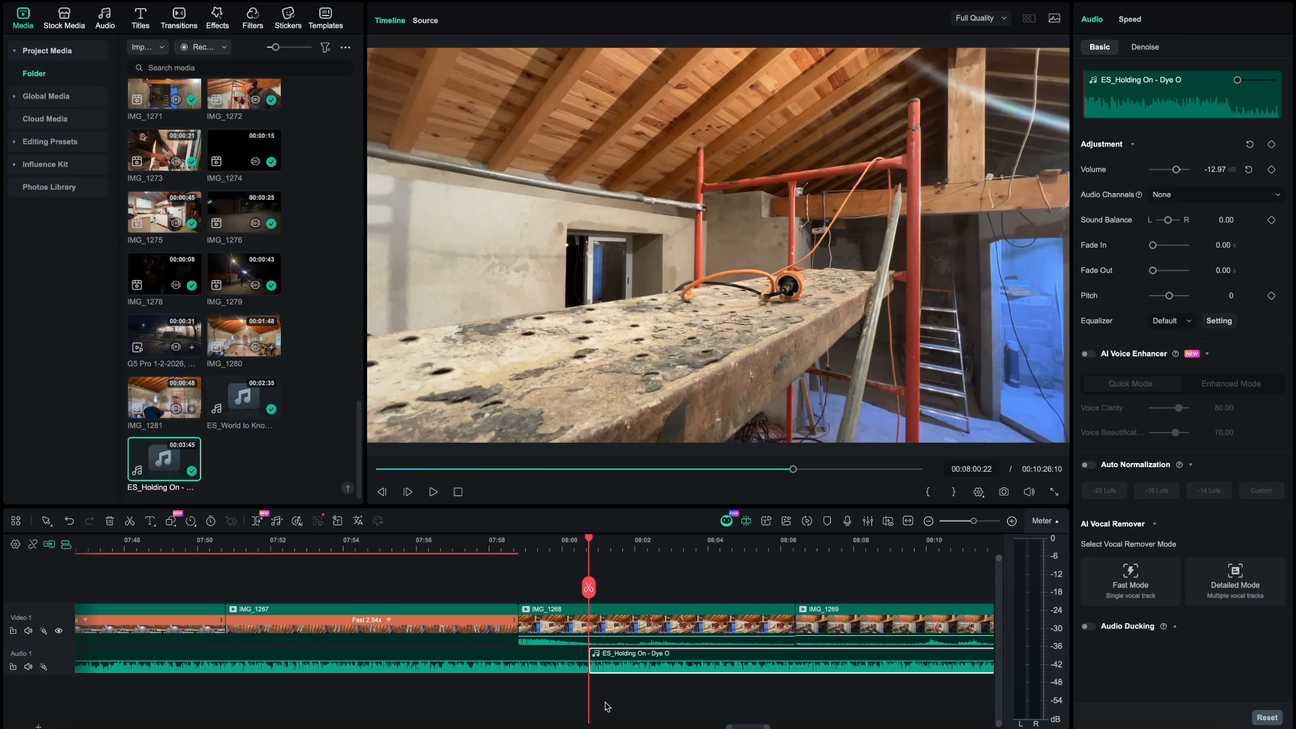
pyautogui.press('Delete')
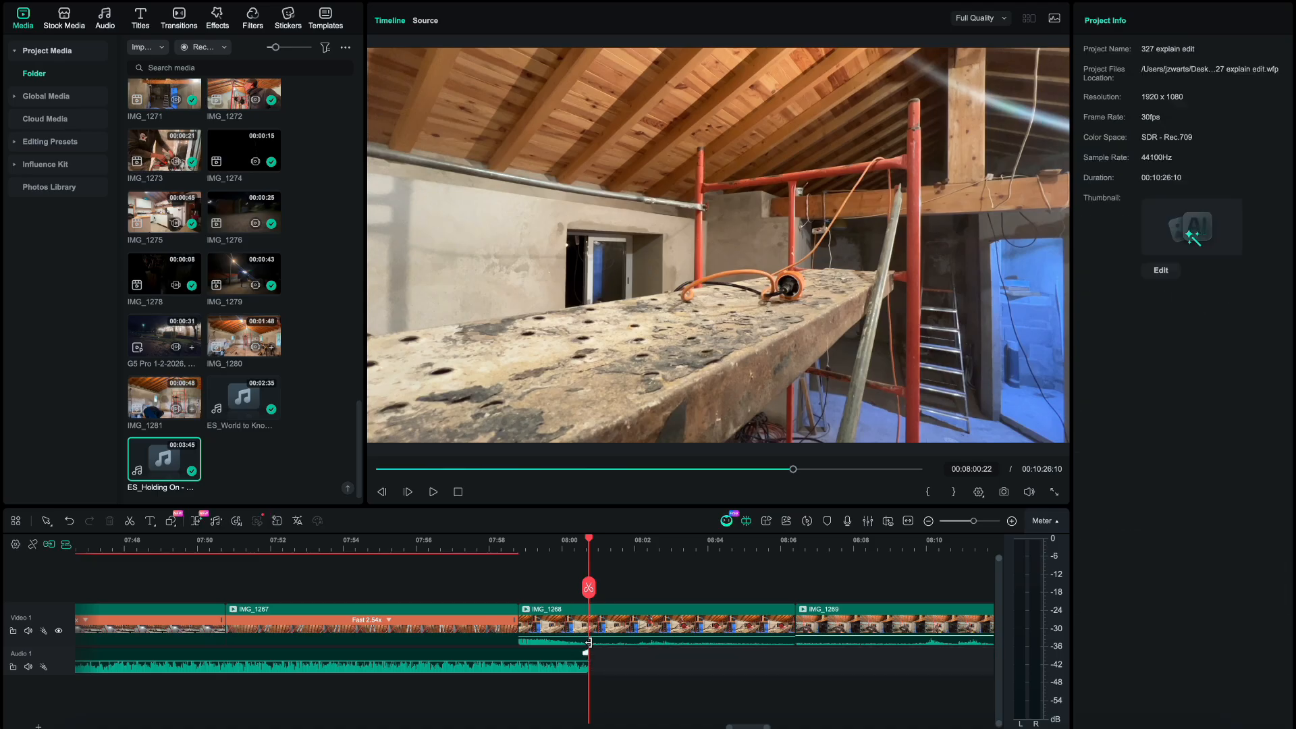
# - Give the music a 2.37-second fade-out over the start of IMG_1268 and play it back
pyautogui.press('space')
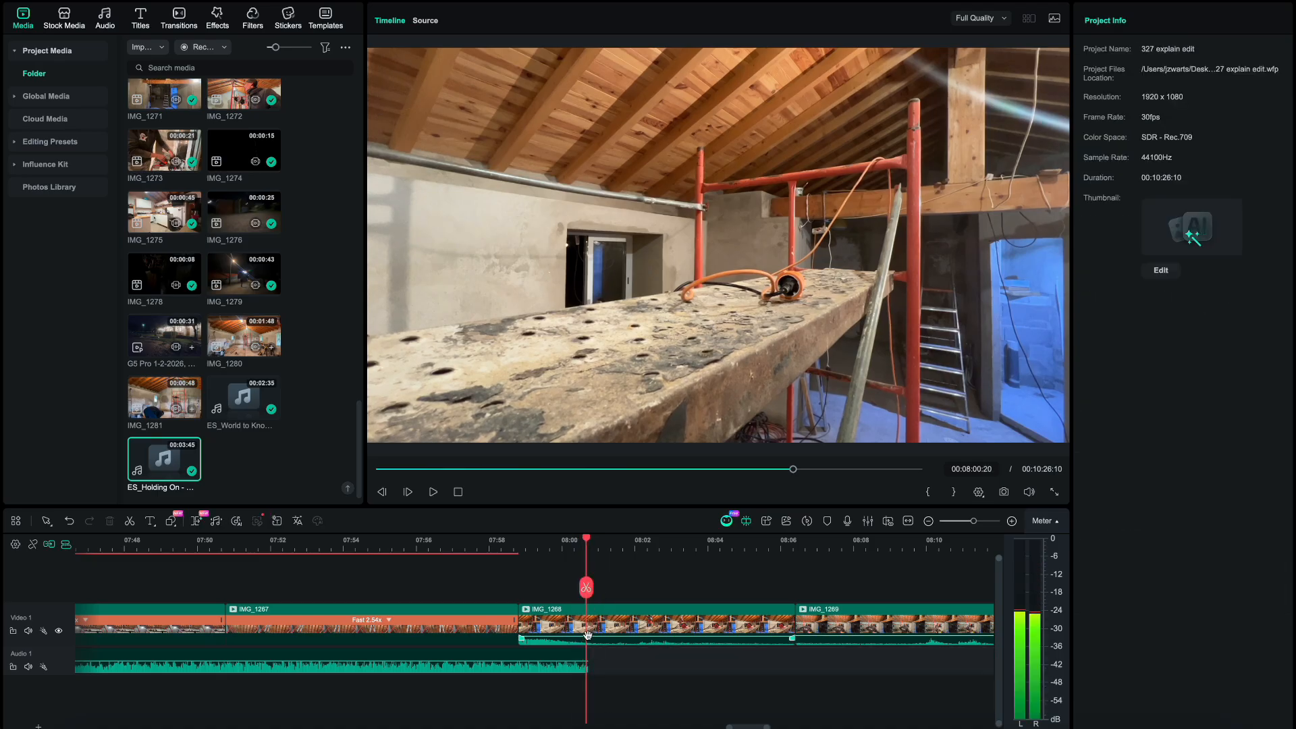
pyautogui.moveTo(586, 653); pyautogui.dragTo(567, 657)
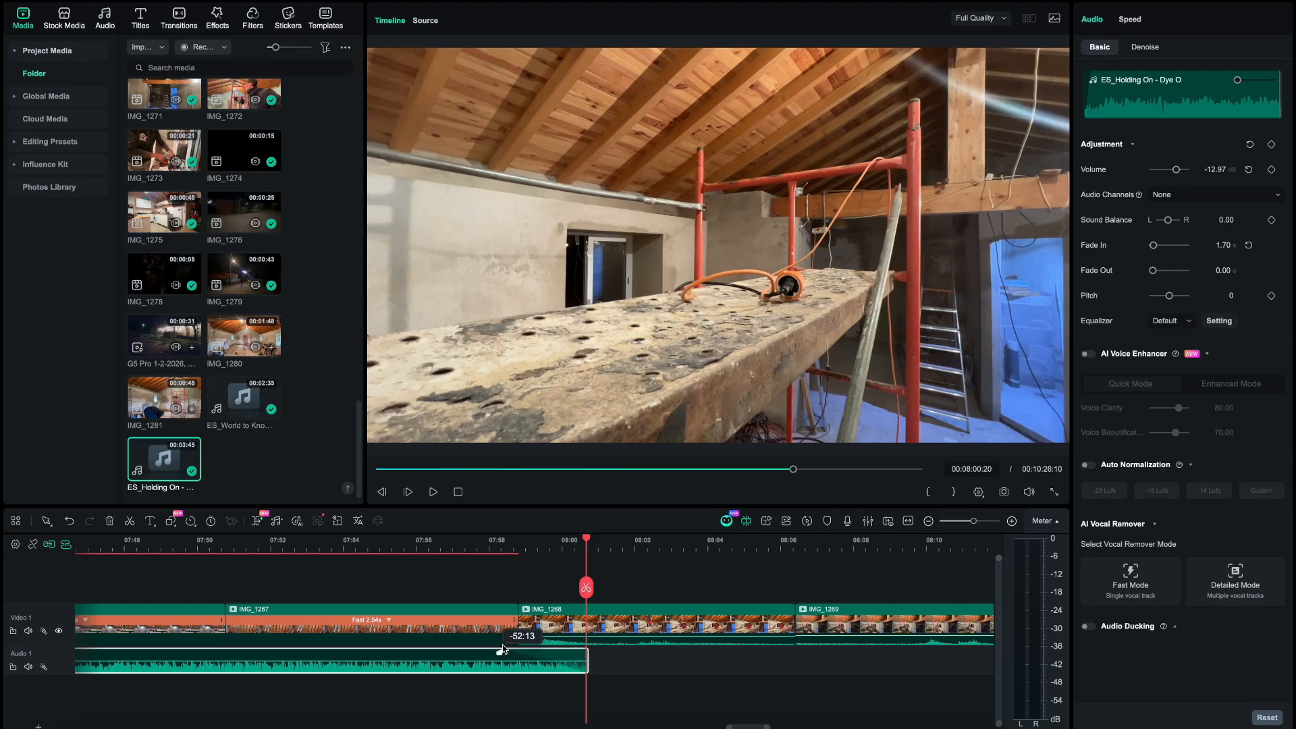
pyautogui.click(466, 544)
pyautogui.press('space')
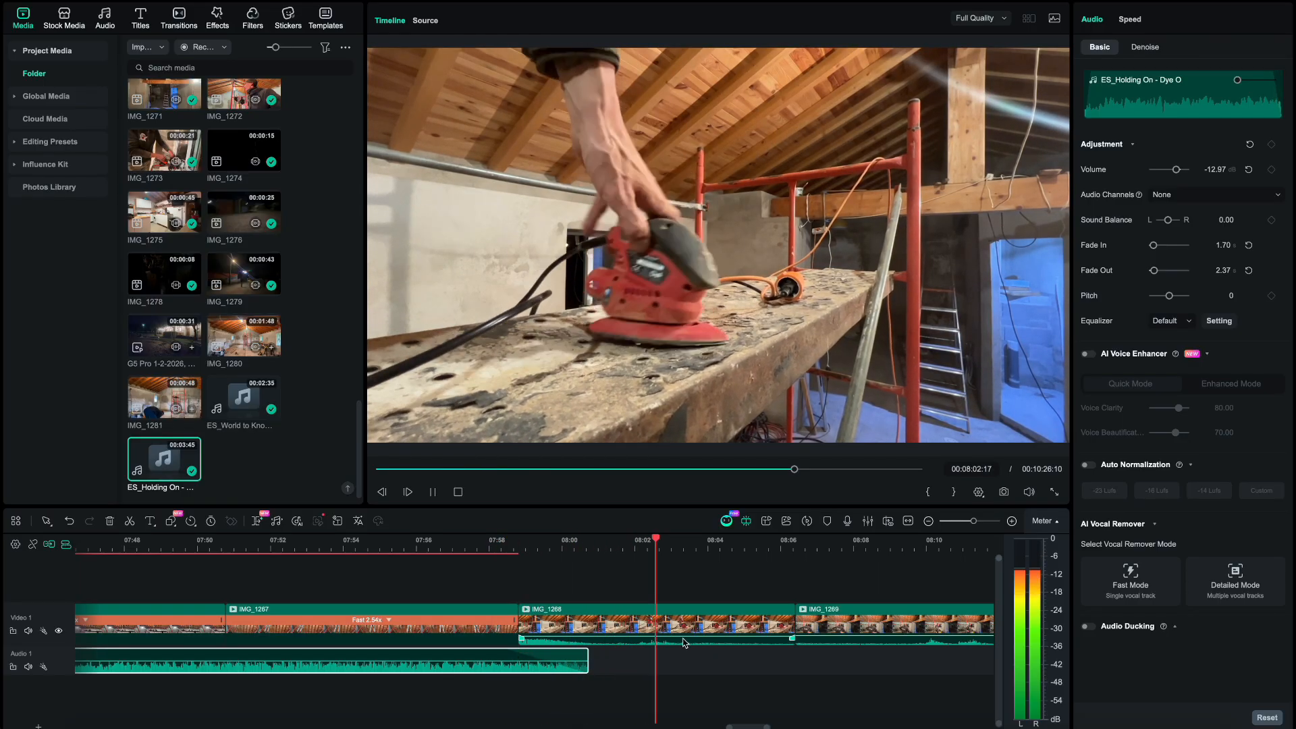
# - Split IMG_1268 at 00:08:01:05 and lower the volume of its first part to -1.50 dB
pyautogui.click(560, 548)
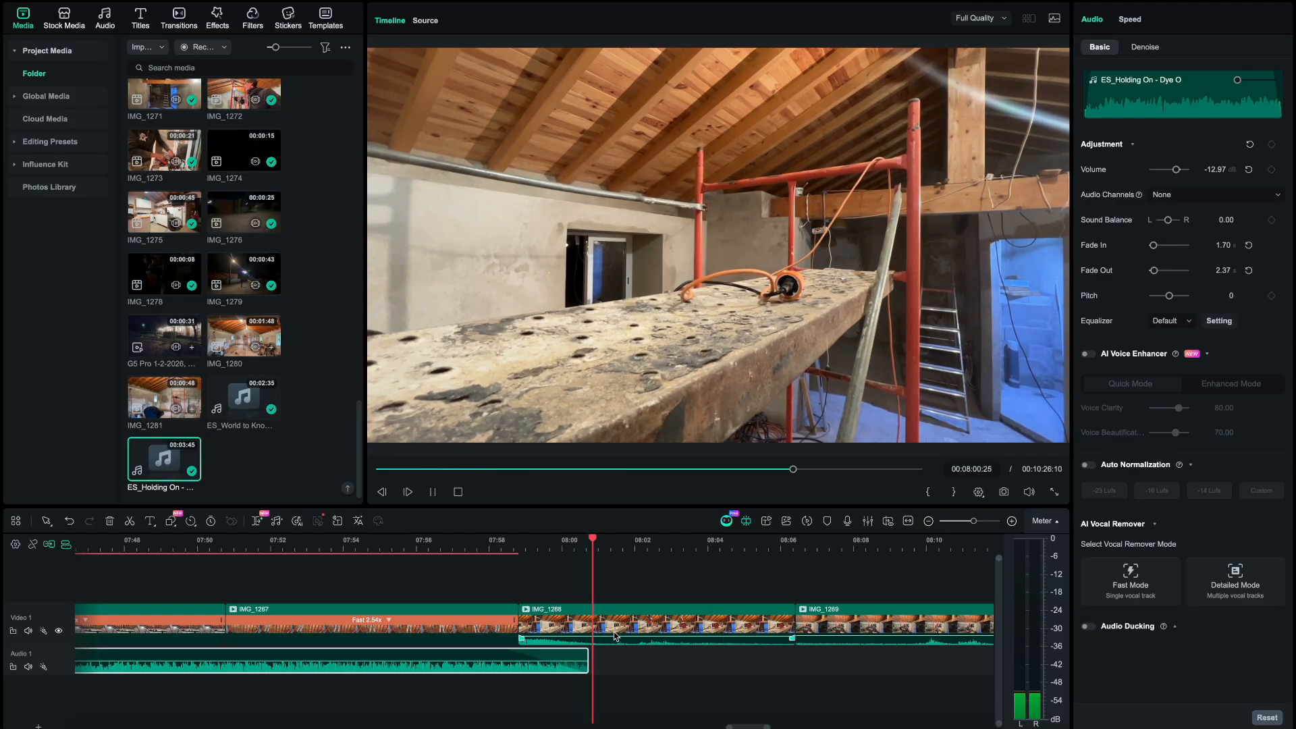
pyautogui.click(604, 588)
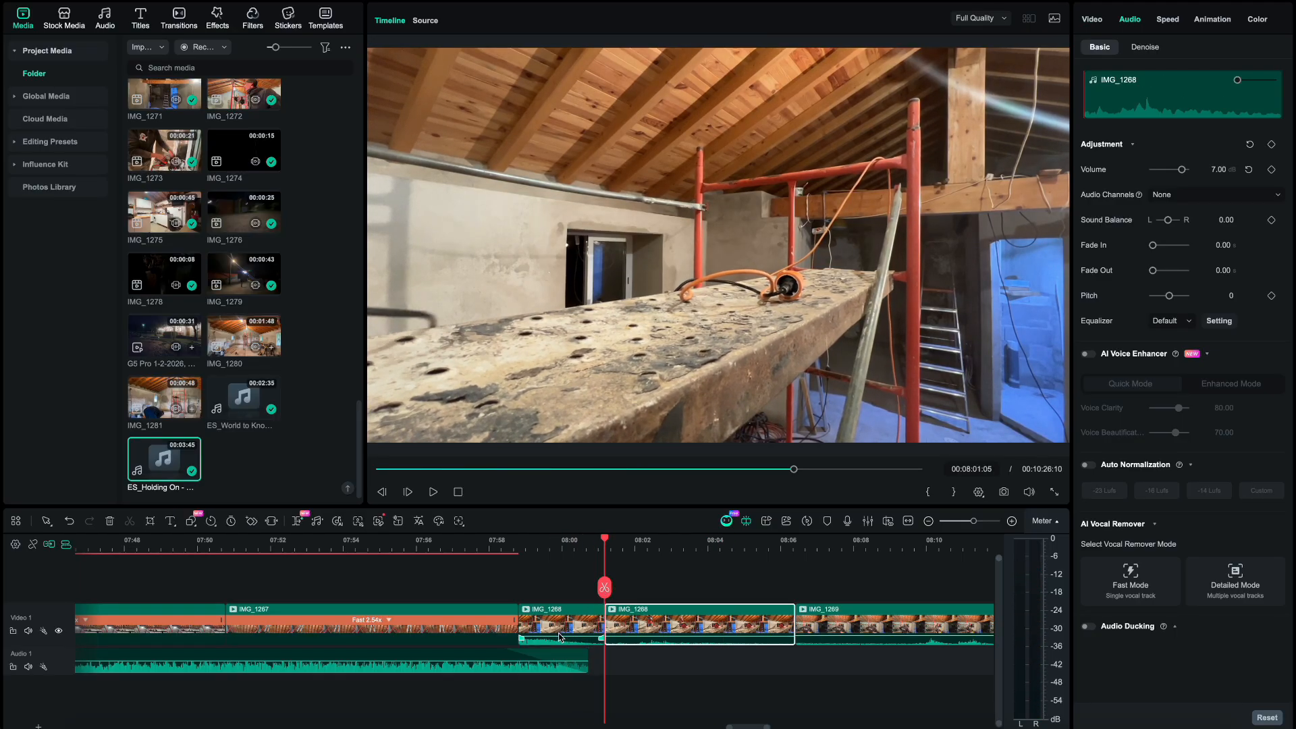
pyautogui.moveTo(559, 635); pyautogui.dragTo(561, 641)
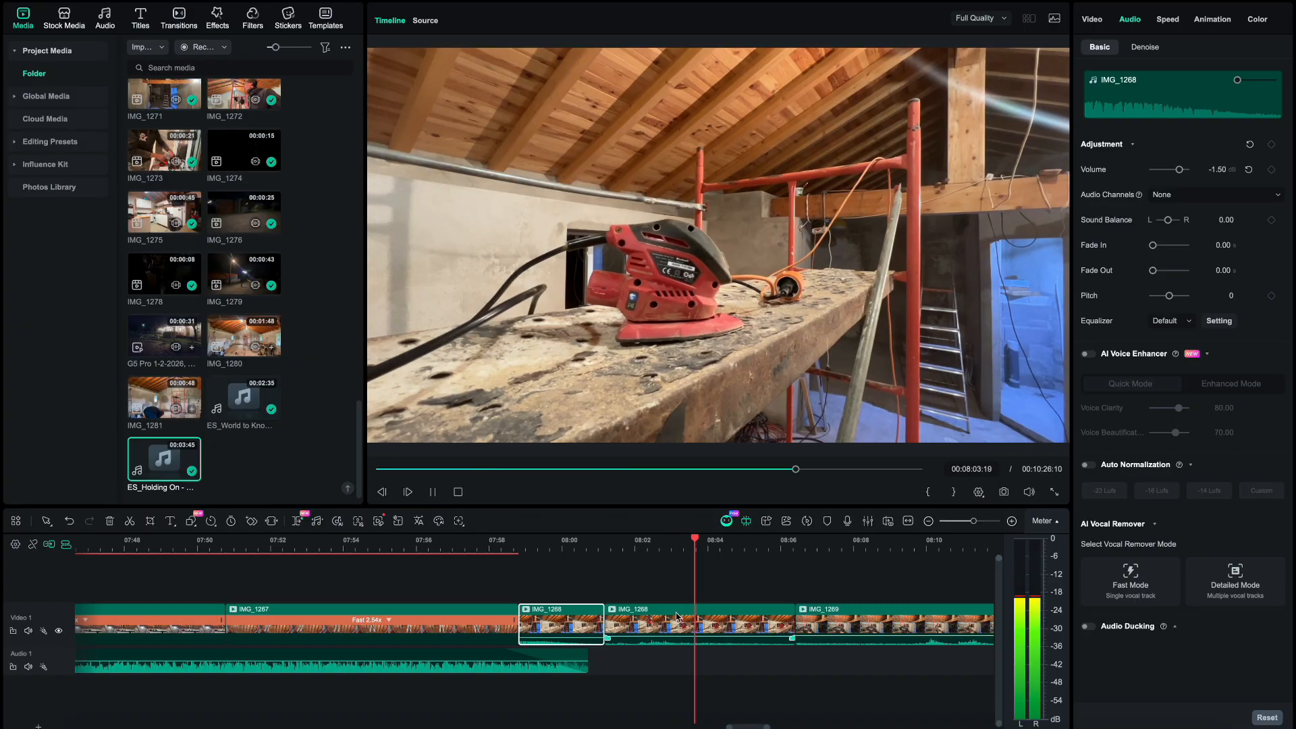
# - Play back the transition from IMG_1267 through both parts of IMG_1268 to check the sound levels
pyautogui.press('space')
pyautogui.click(489, 545)
pyautogui.press('space')
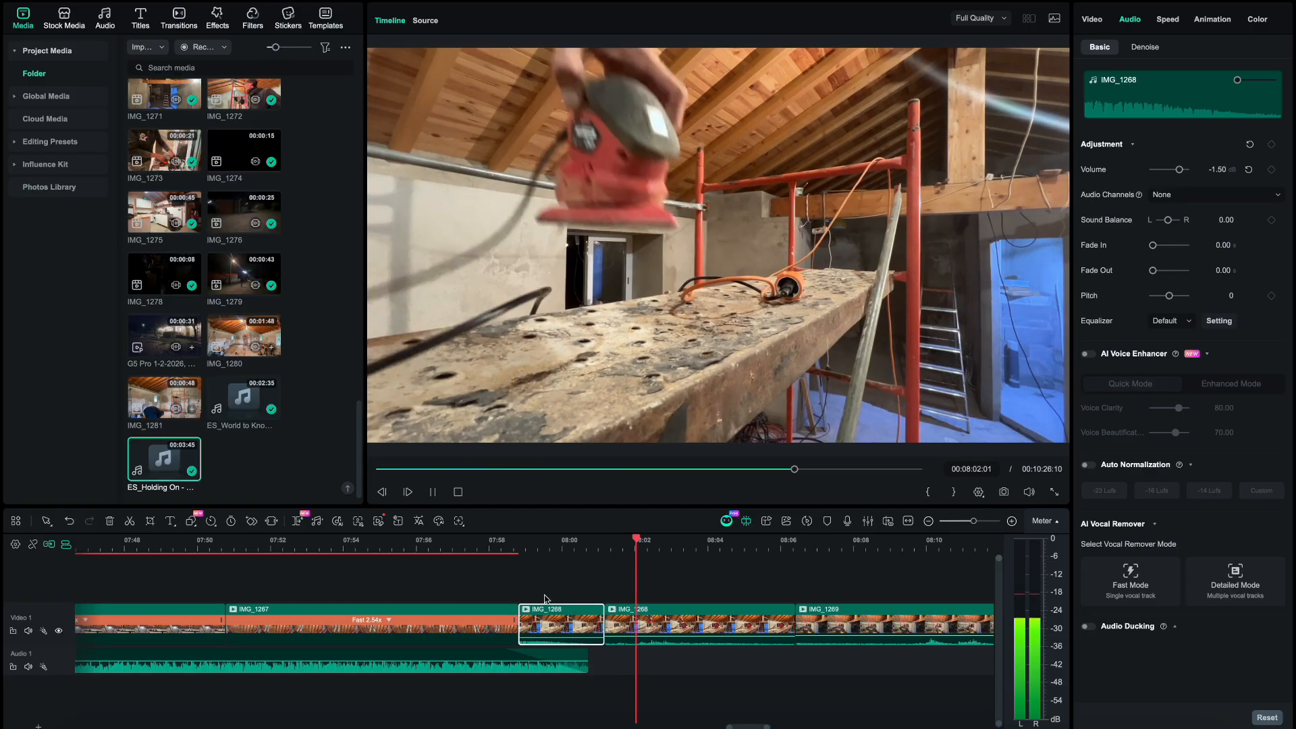
pyautogui.press('space')
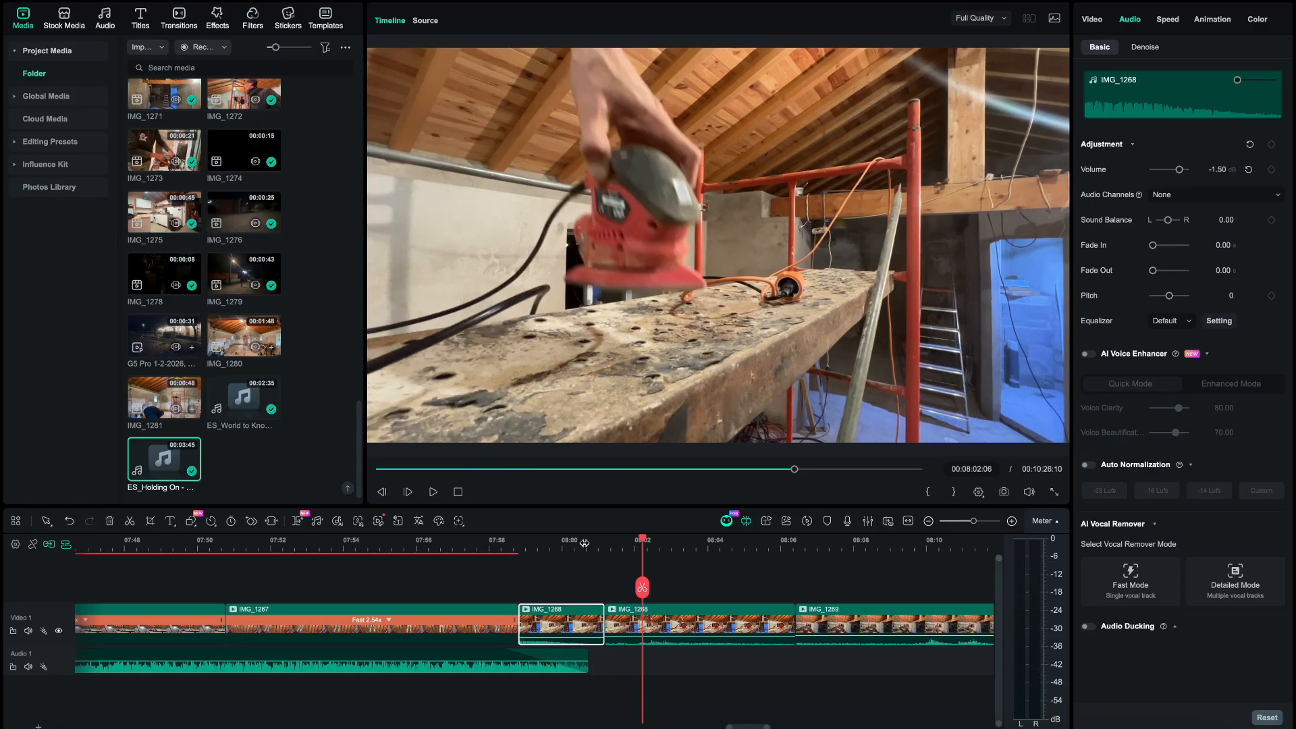
pyautogui.click(580, 543)
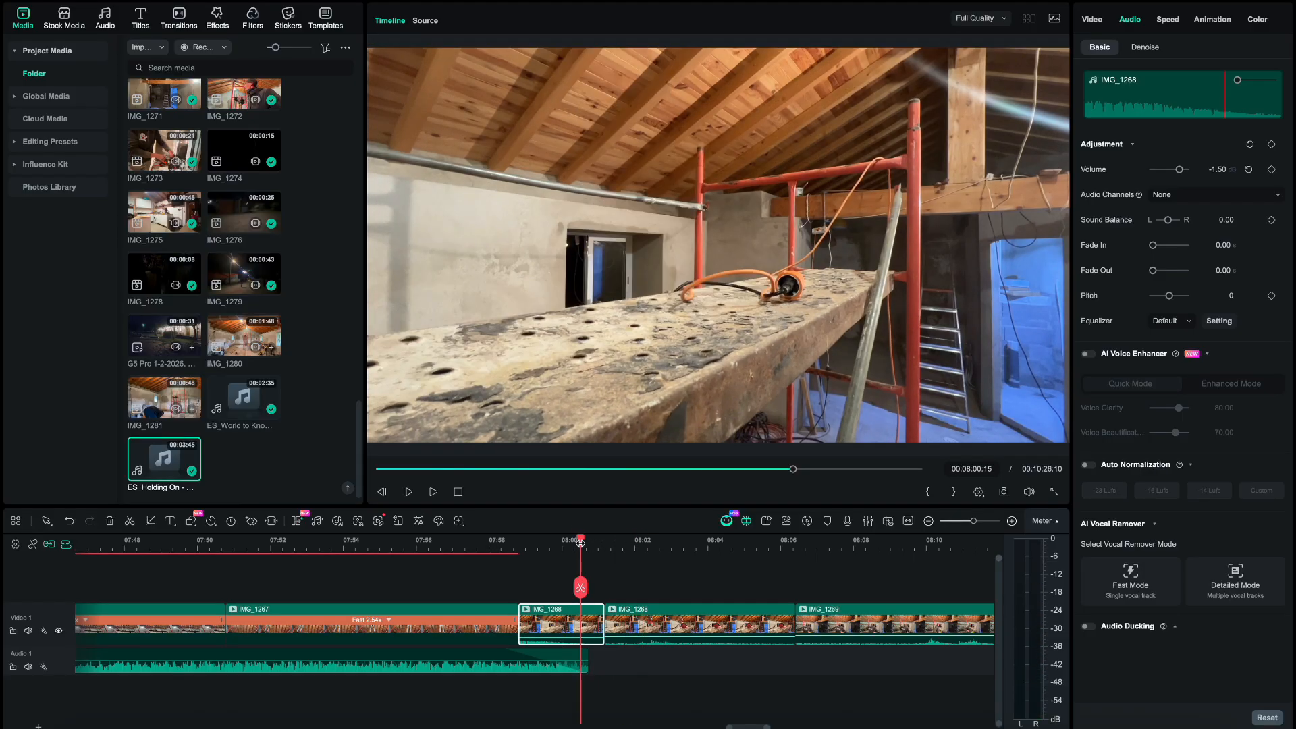
pyautogui.press('space')
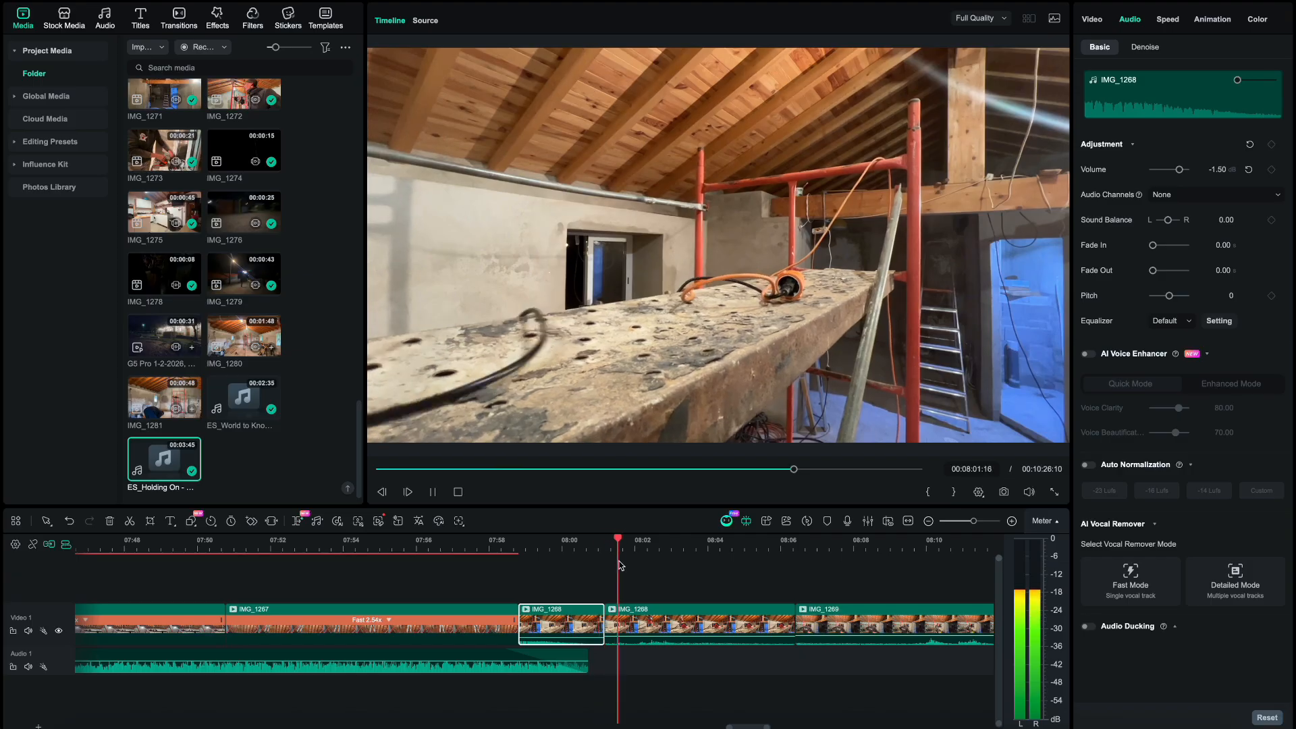
pyautogui.click(452, 543)
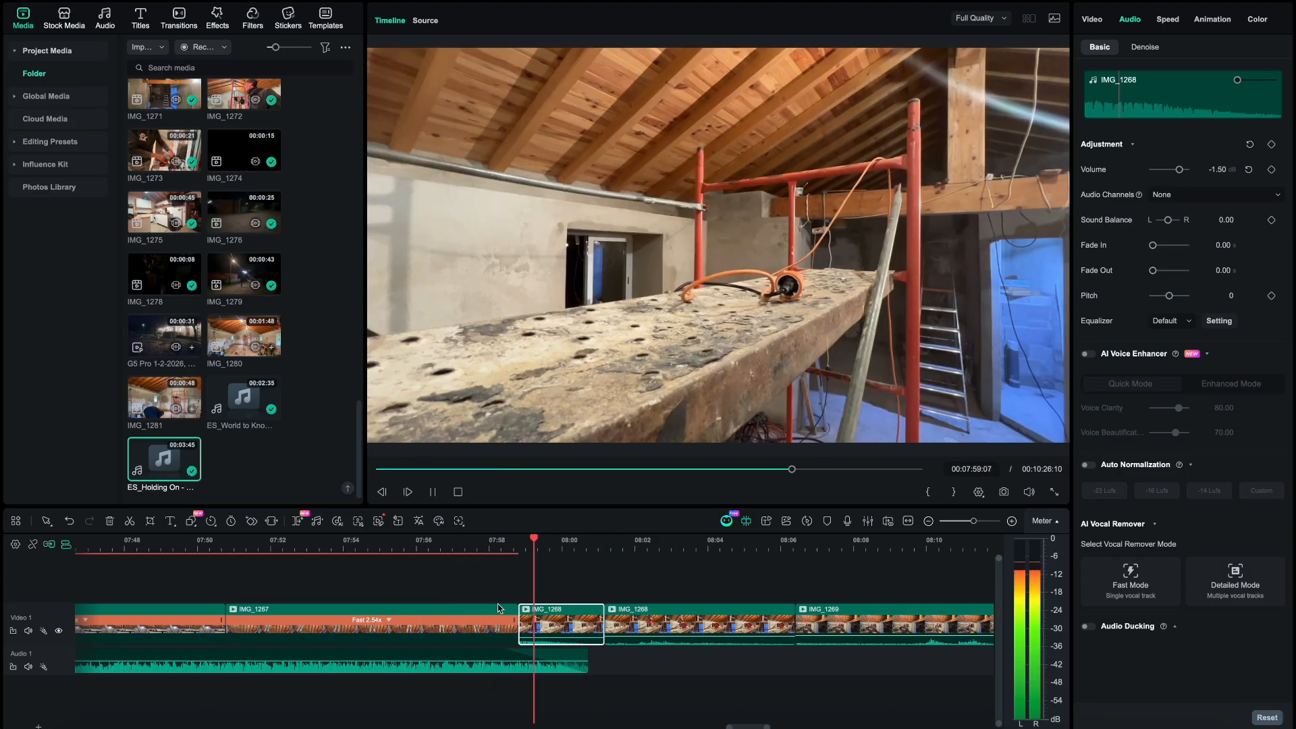
# - Lengthen the music's fade-out to 5.33 seconds and replay the transition into IMG_1268
pyautogui.press('space')
pyautogui.click(499, 652)
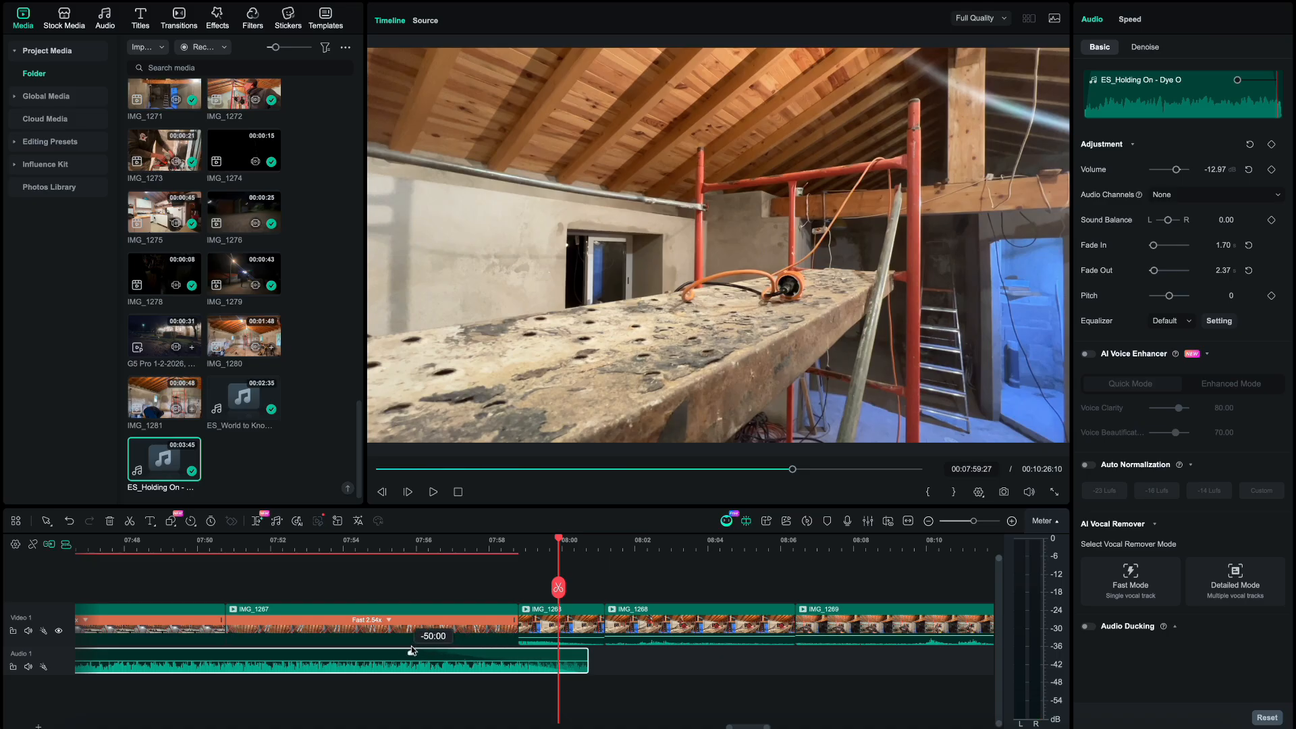
pyautogui.click(349, 544)
pyautogui.press('space')
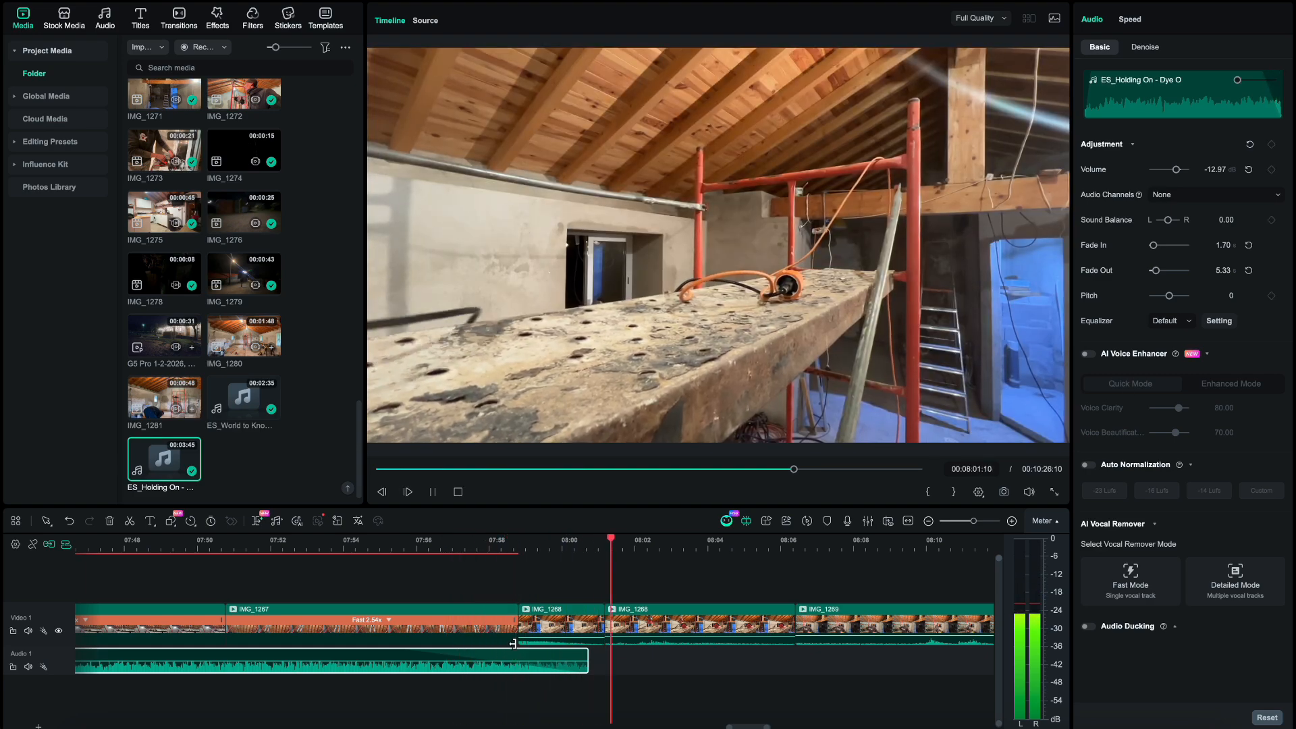
pyautogui.press('space')
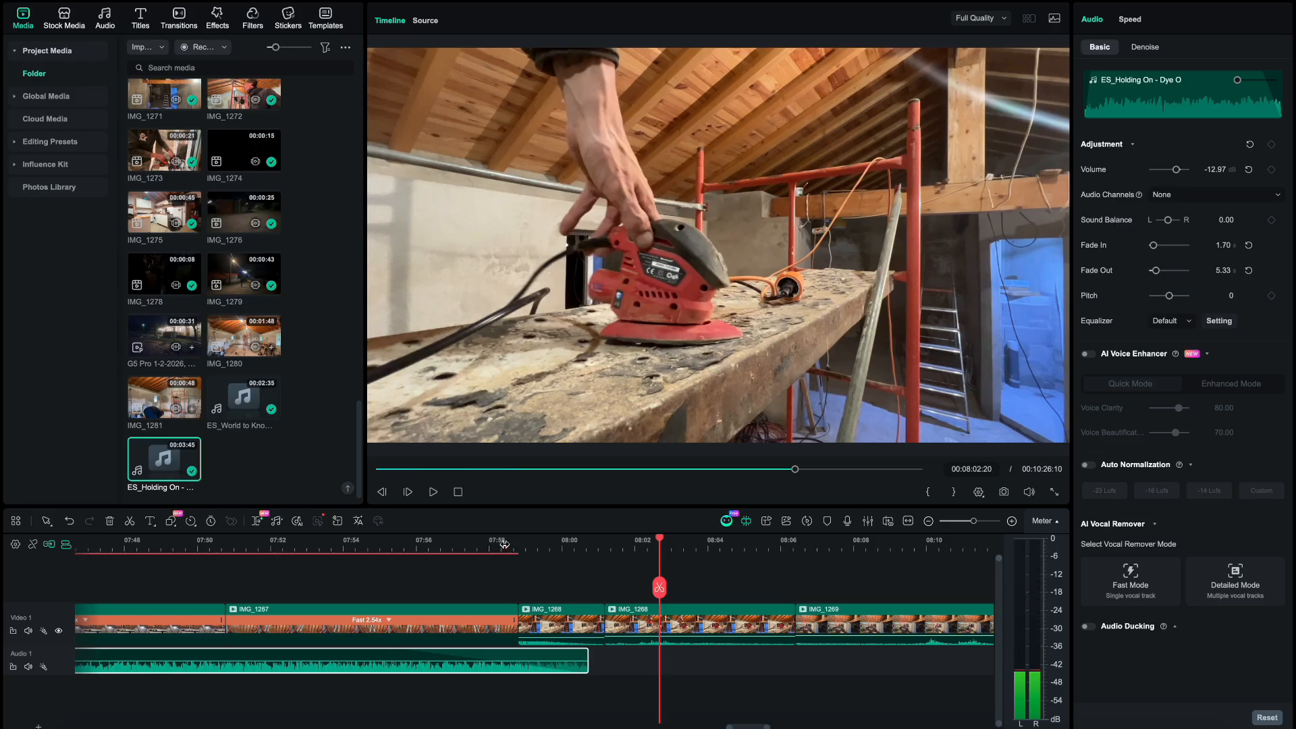
pyautogui.click(504, 544)
pyautogui.moveTo(509, 543); pyautogui.dragTo(471, 544)
pyautogui.press('space')
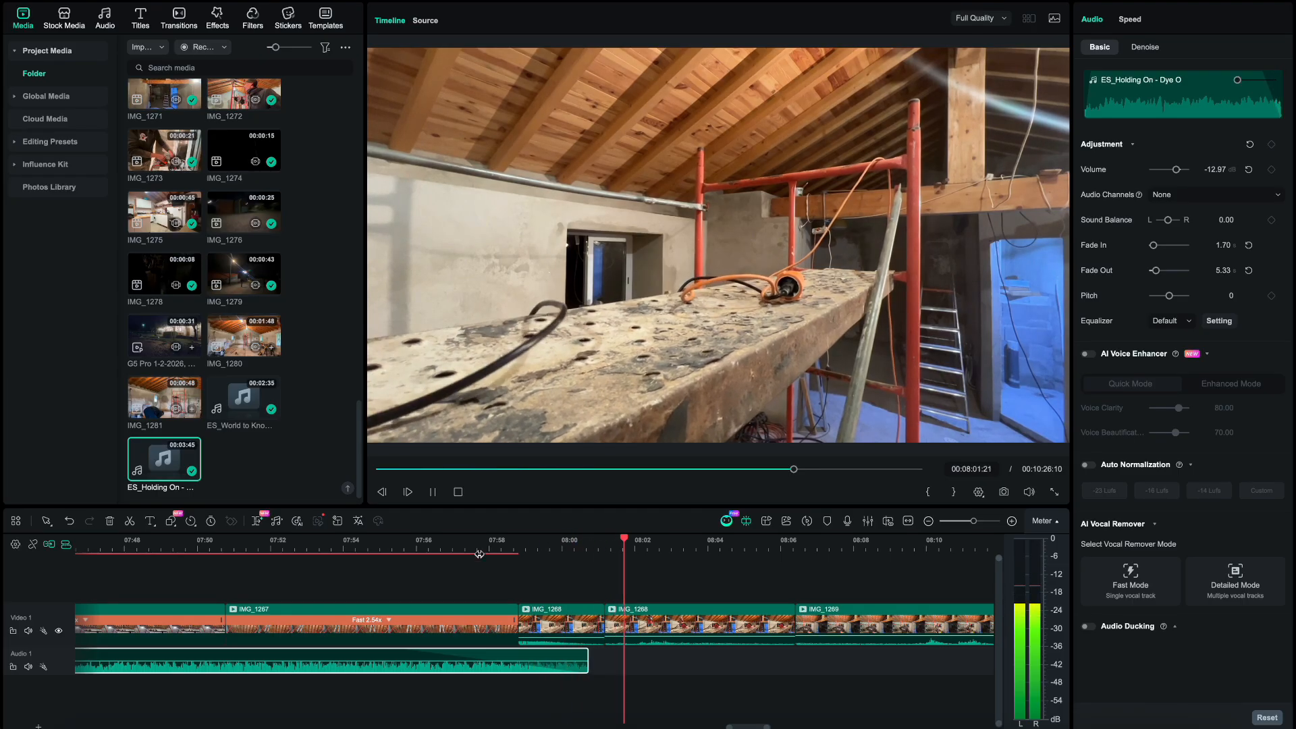
pyautogui.click(474, 544)
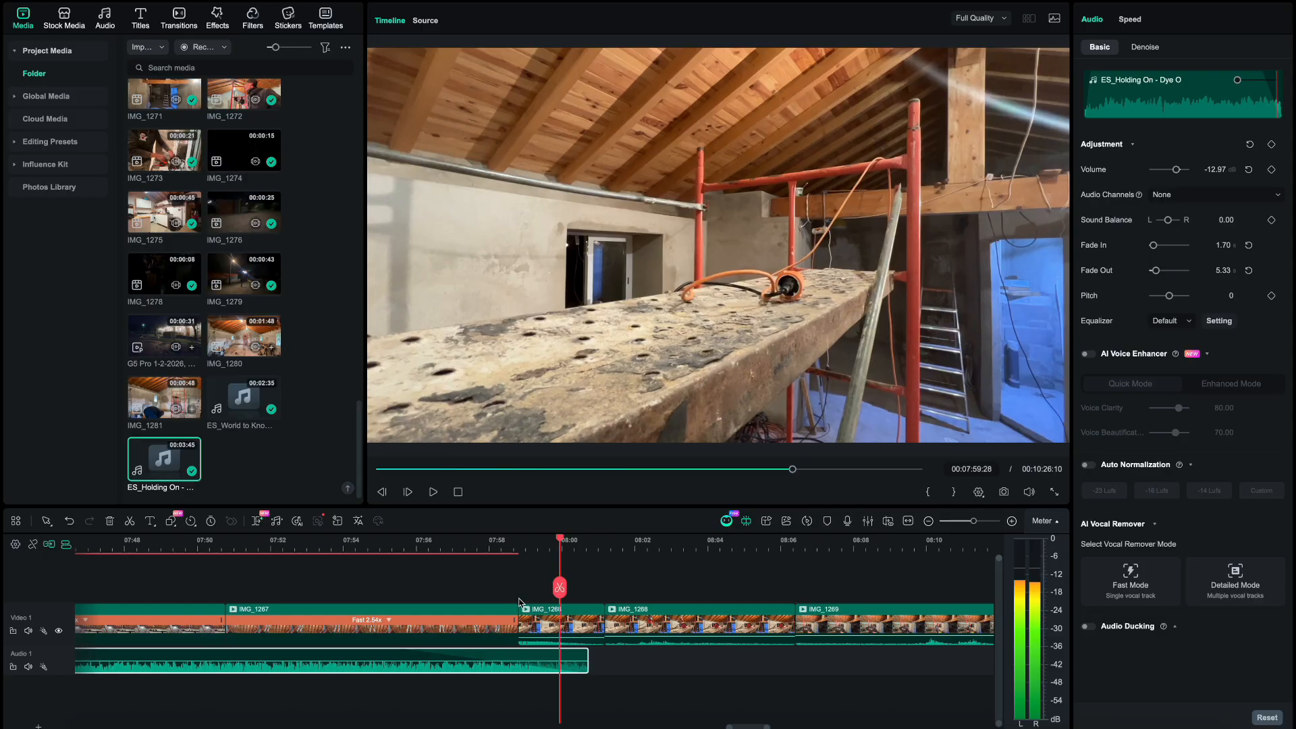
# - Trim the music's end to the cut between IMG_1267 and IMG_1268 and reset its fade-out to 0.00 seconds
pyautogui.scroll(3, 501, 610)
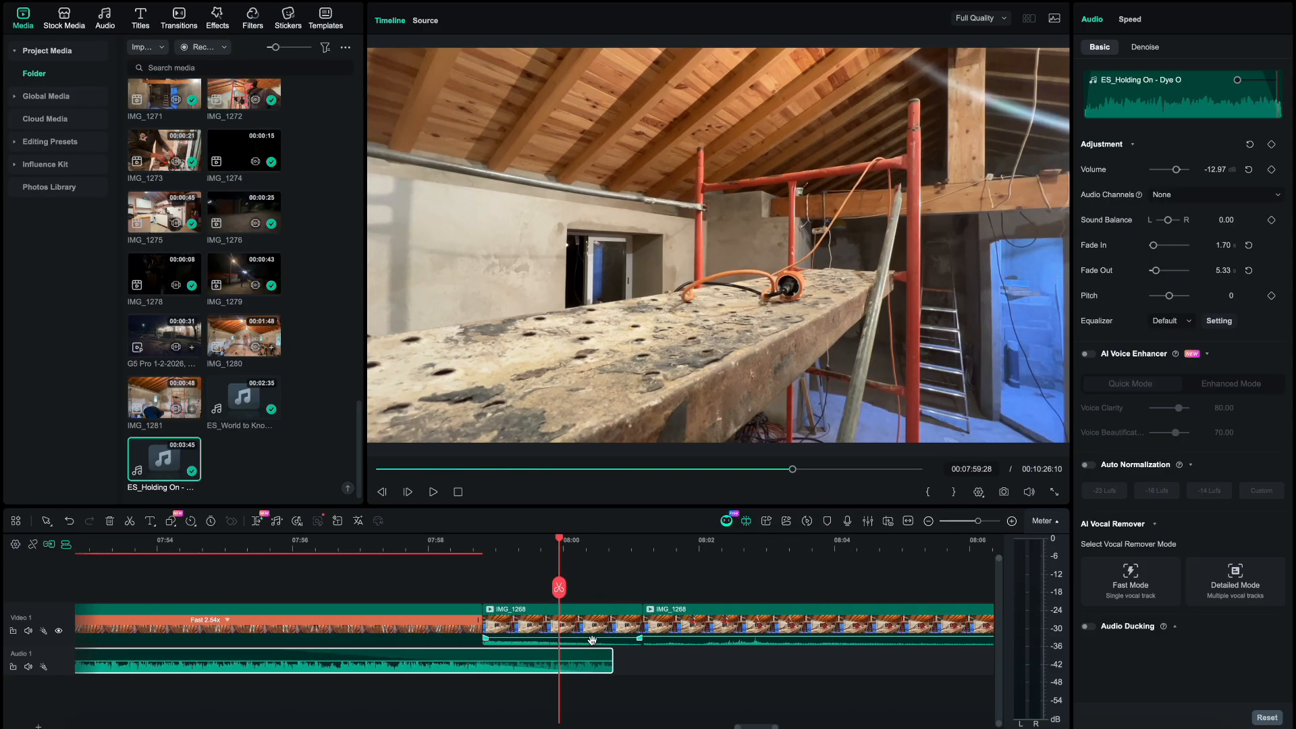
pyautogui.moveTo(611, 665); pyautogui.dragTo(481, 653)
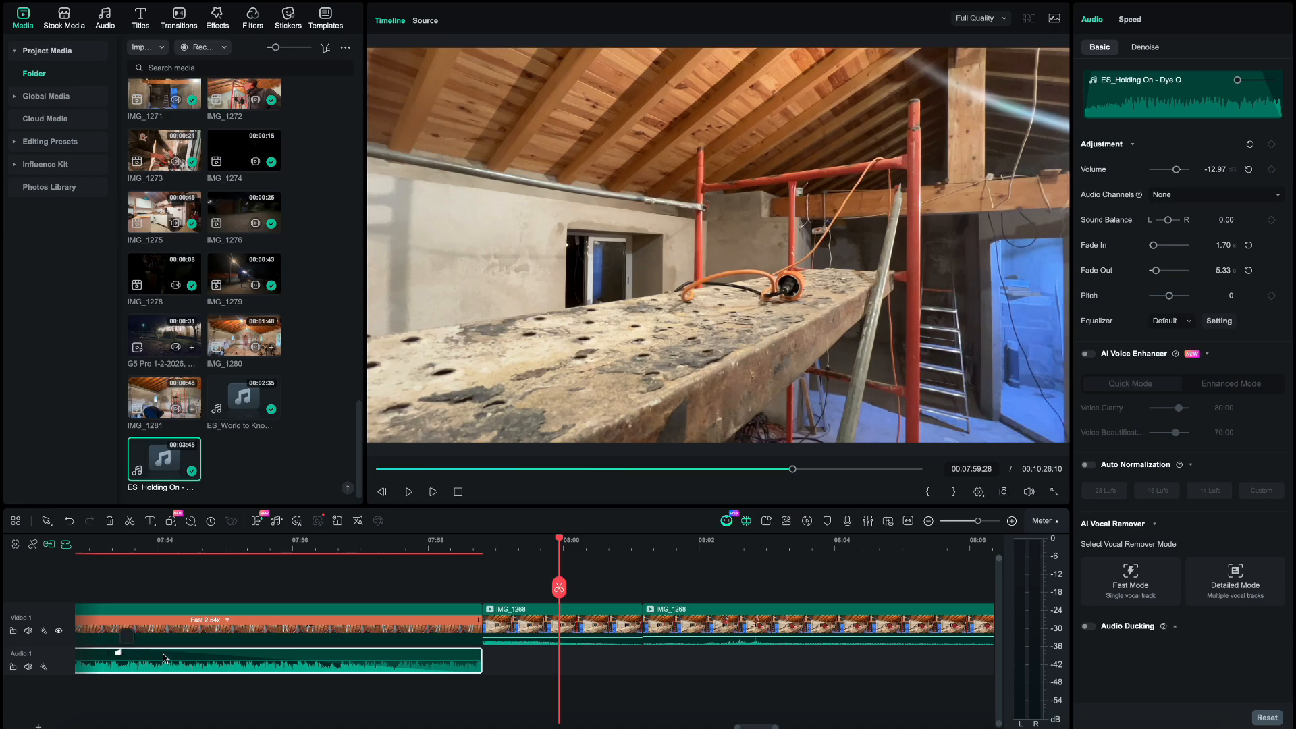
pyautogui.moveTo(164, 658); pyautogui.dragTo(487, 662)
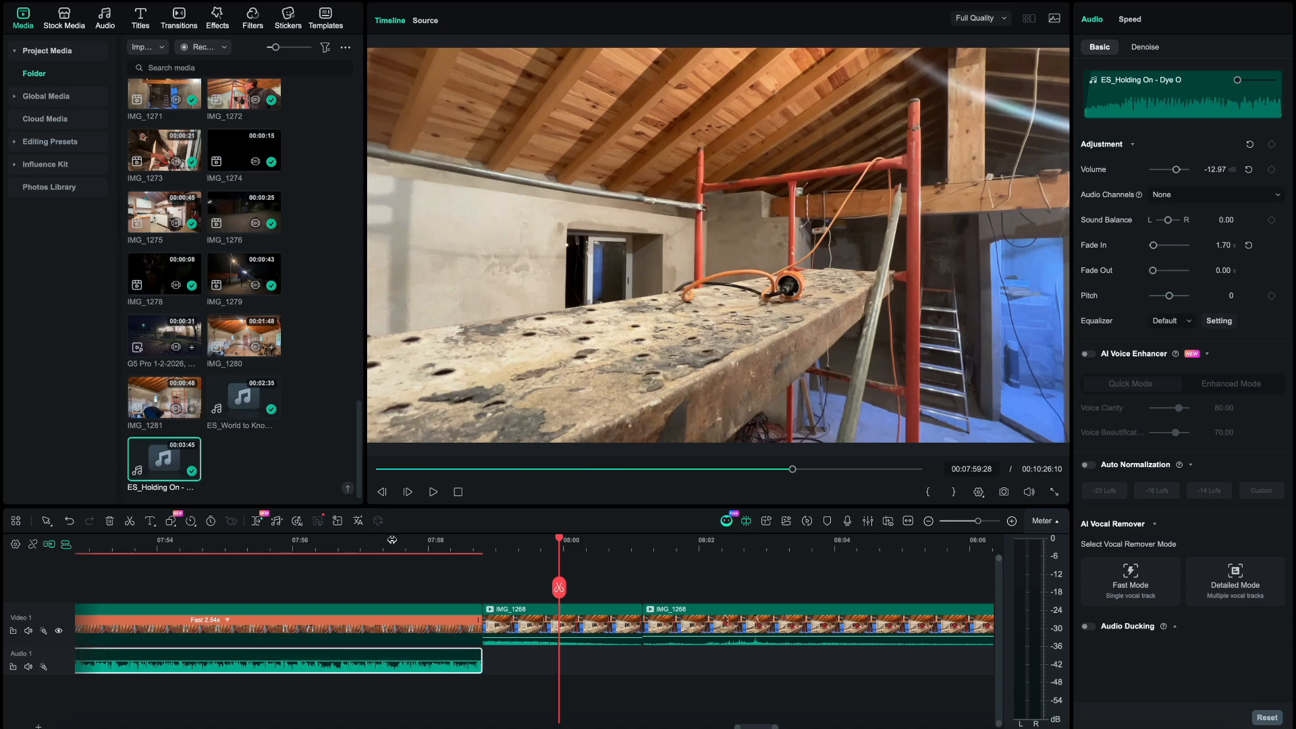
pyautogui.click(352, 548)
pyautogui.press('space')
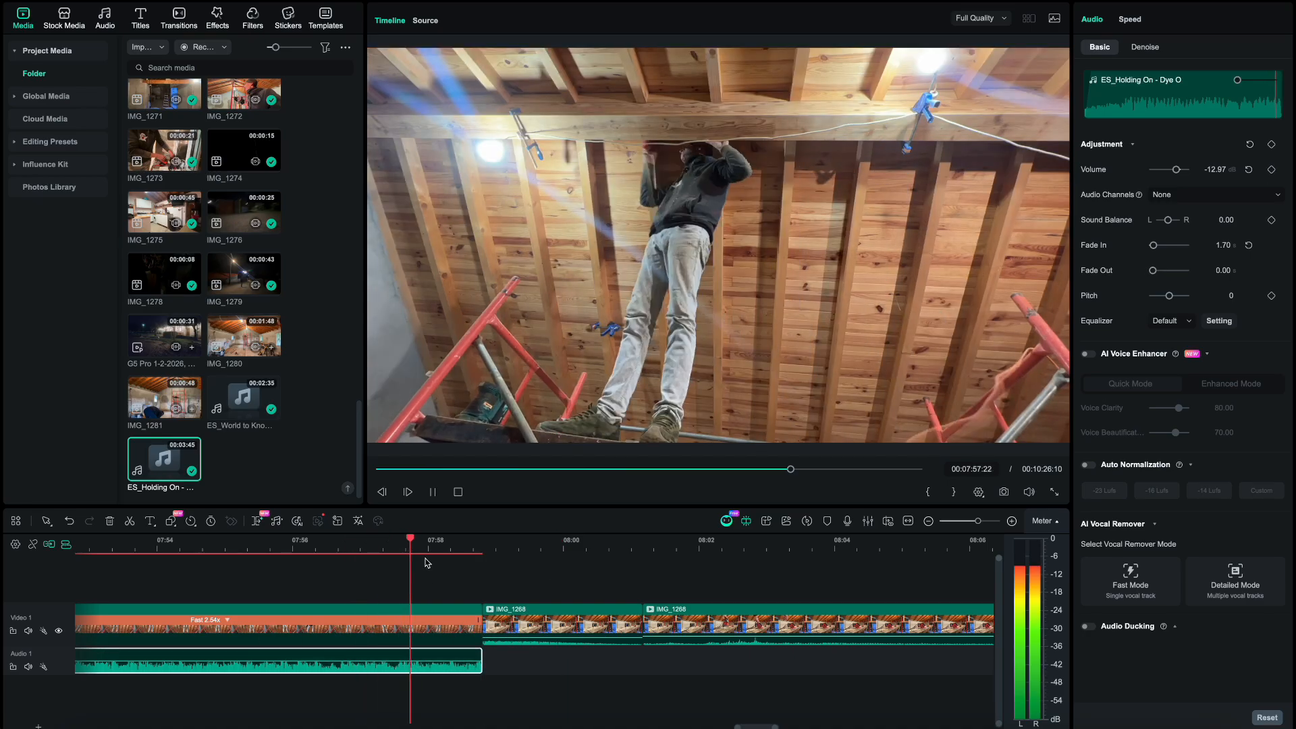
# - Find the frame just before the worker starts coming down and trim the end of IMG_1267 to 00:07:58:12, closing the gap
pyautogui.click(465, 558)
pyautogui.click(475, 549)
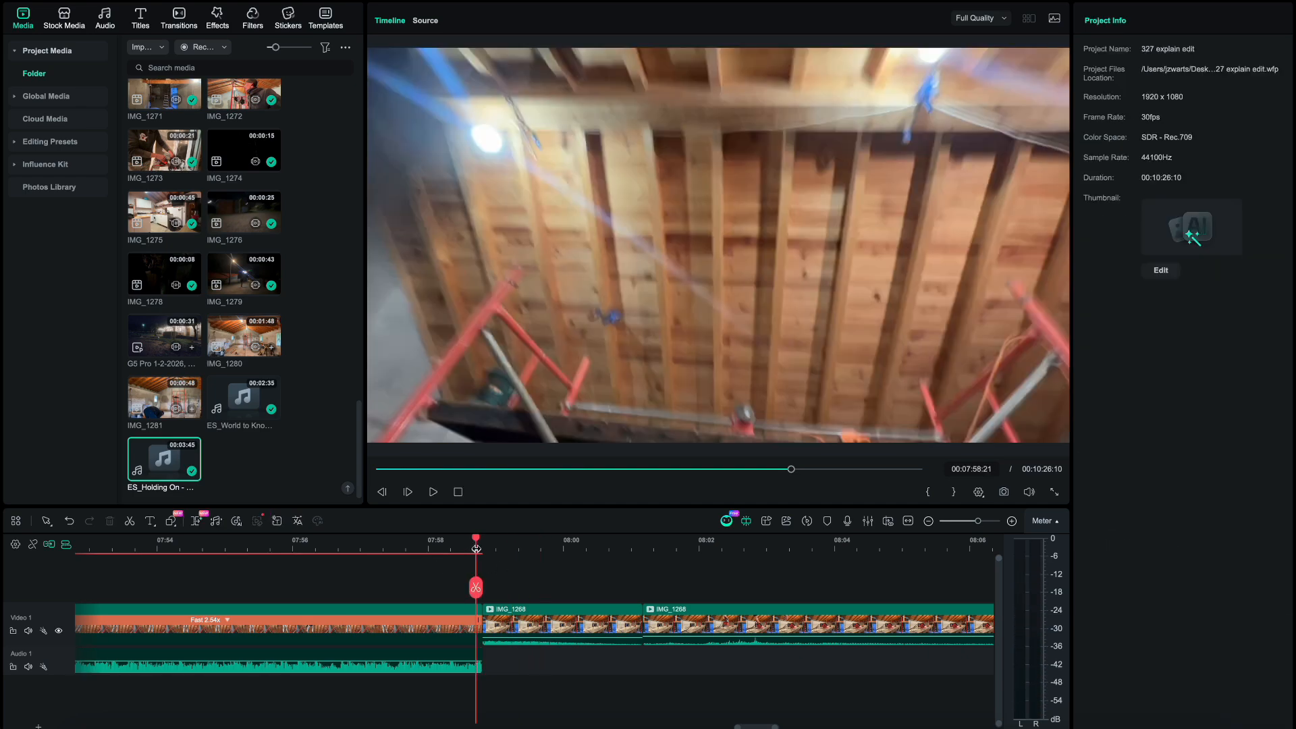
pyautogui.press('Left')
pyautogui.press('Left')
pyautogui.press('Left')
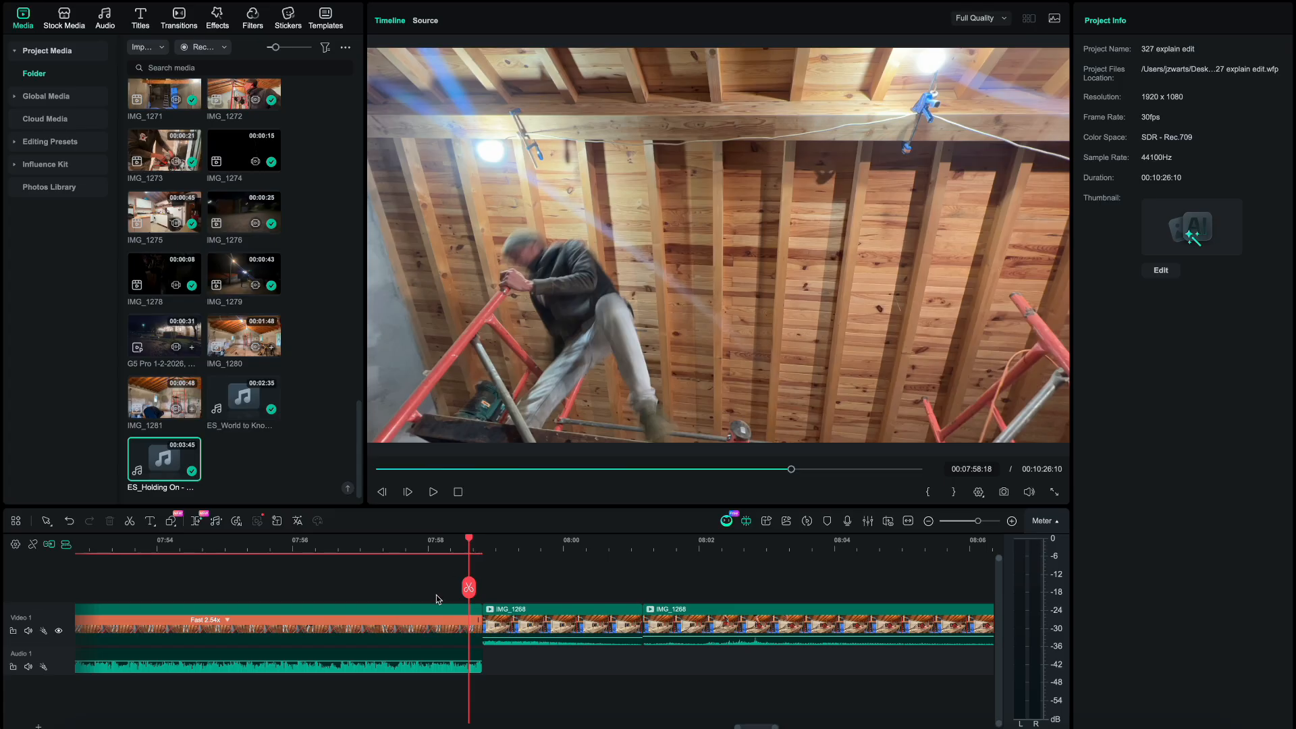
pyautogui.scroll(3, 455, 598)
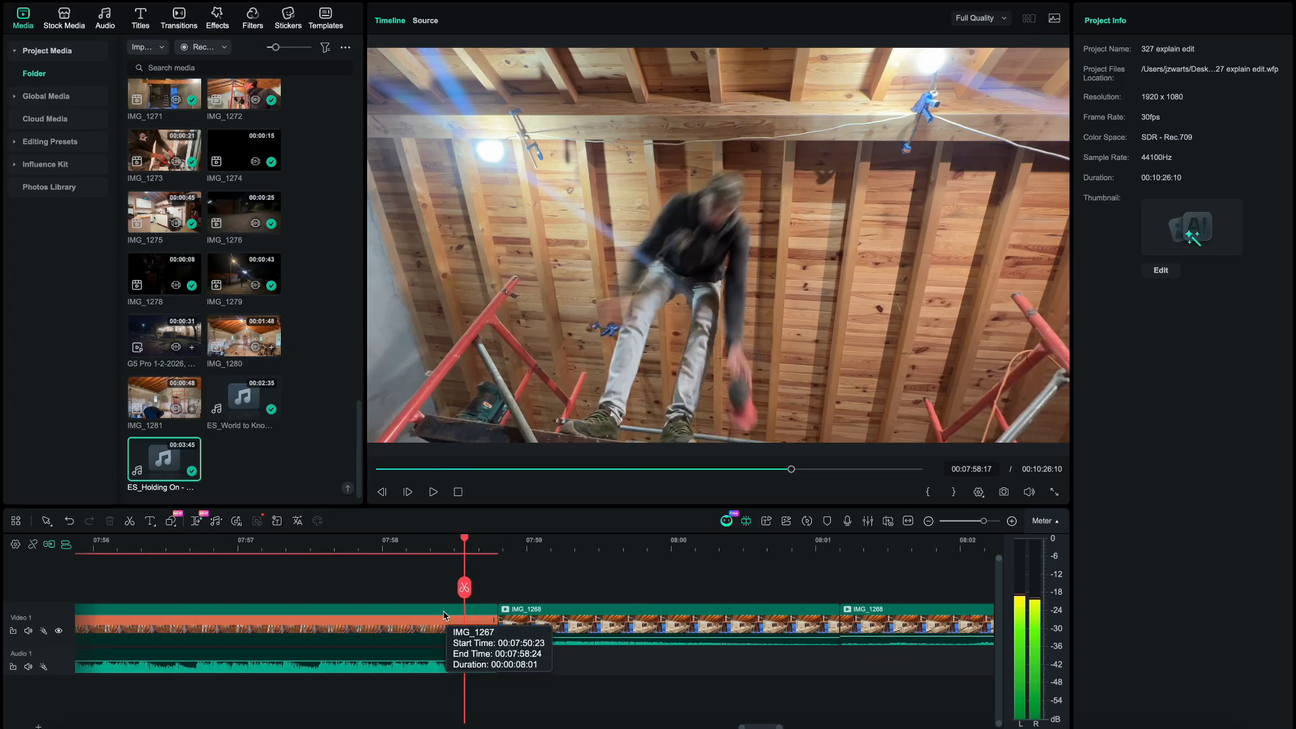
pyautogui.press('Left')
pyautogui.press('Left')
pyautogui.press('Left')
pyautogui.press('Left')
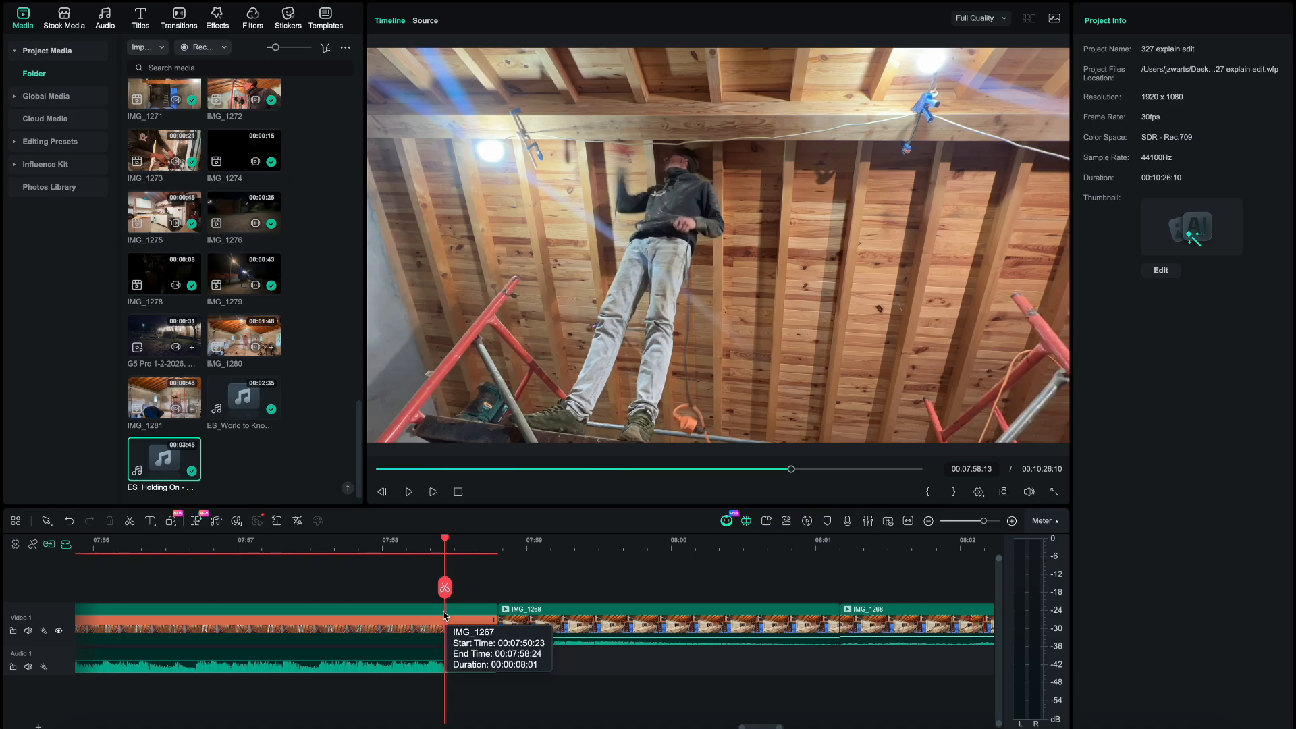
pyautogui.press('Right')
pyautogui.press('Right')
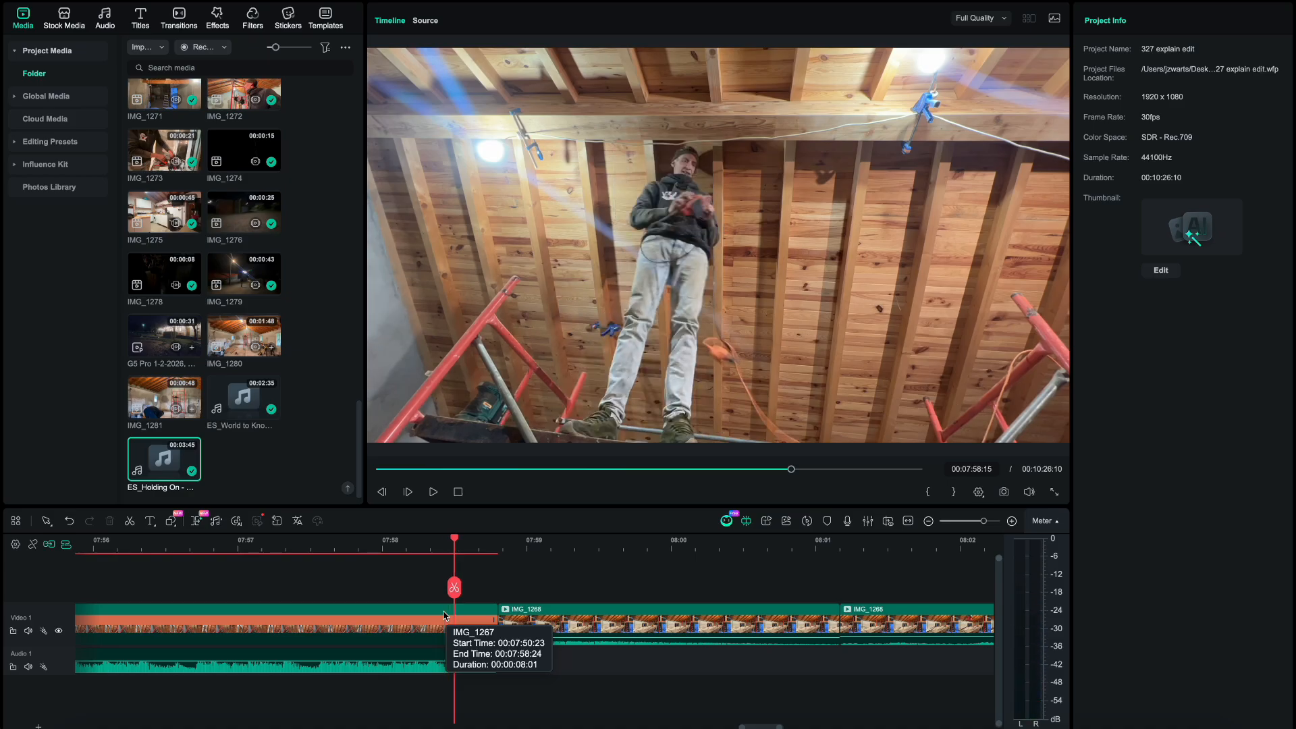
pyautogui.press('Left')
pyautogui.press('Left')
pyautogui.press('Left')
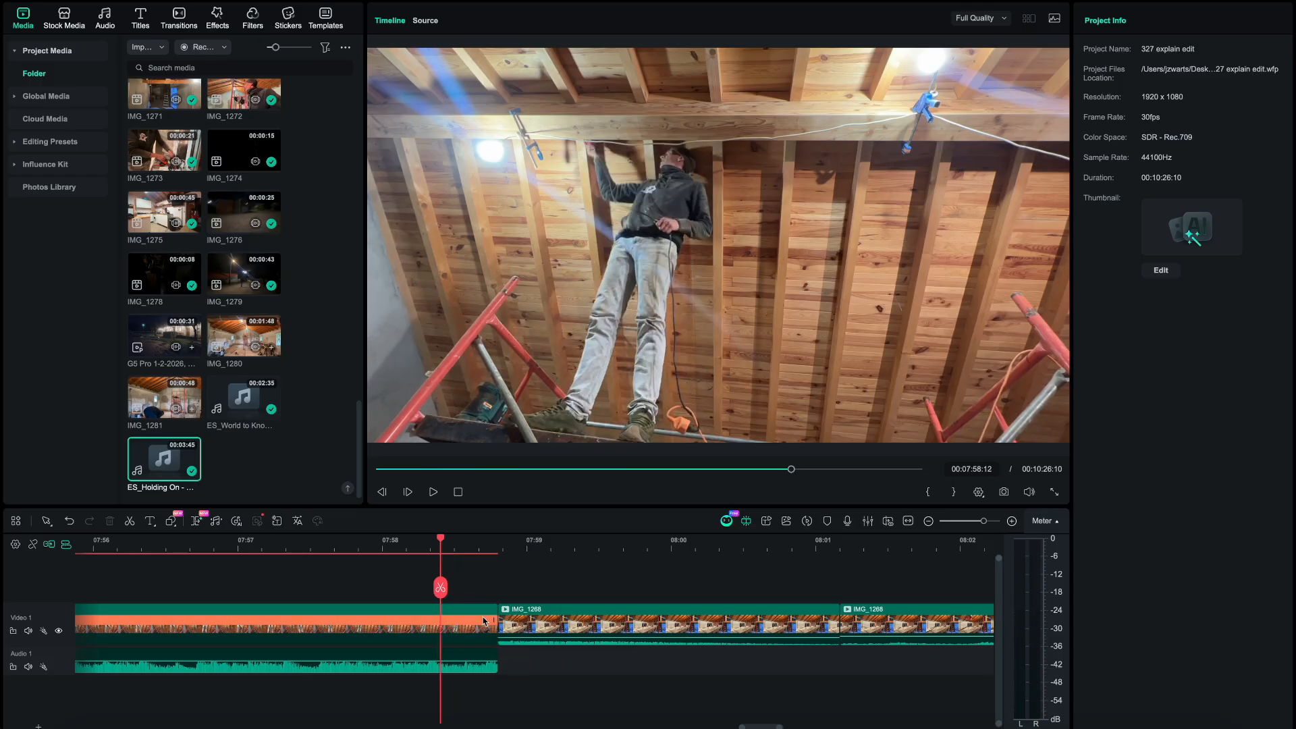
pyautogui.moveTo(493, 633); pyautogui.dragTo(438, 630)
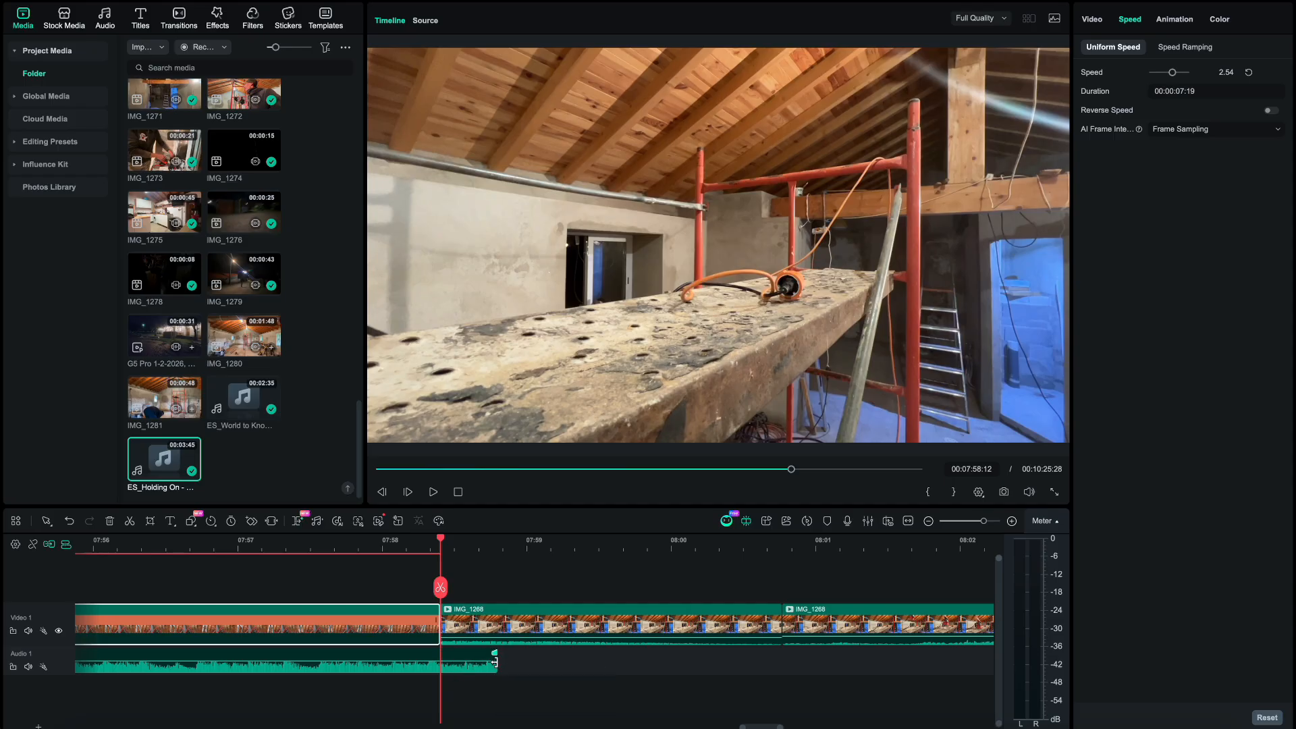
# - Play on into IMG_1268 and extend the music's end to just past 00:08:00, over the first part of that clip
pyautogui.press('space')
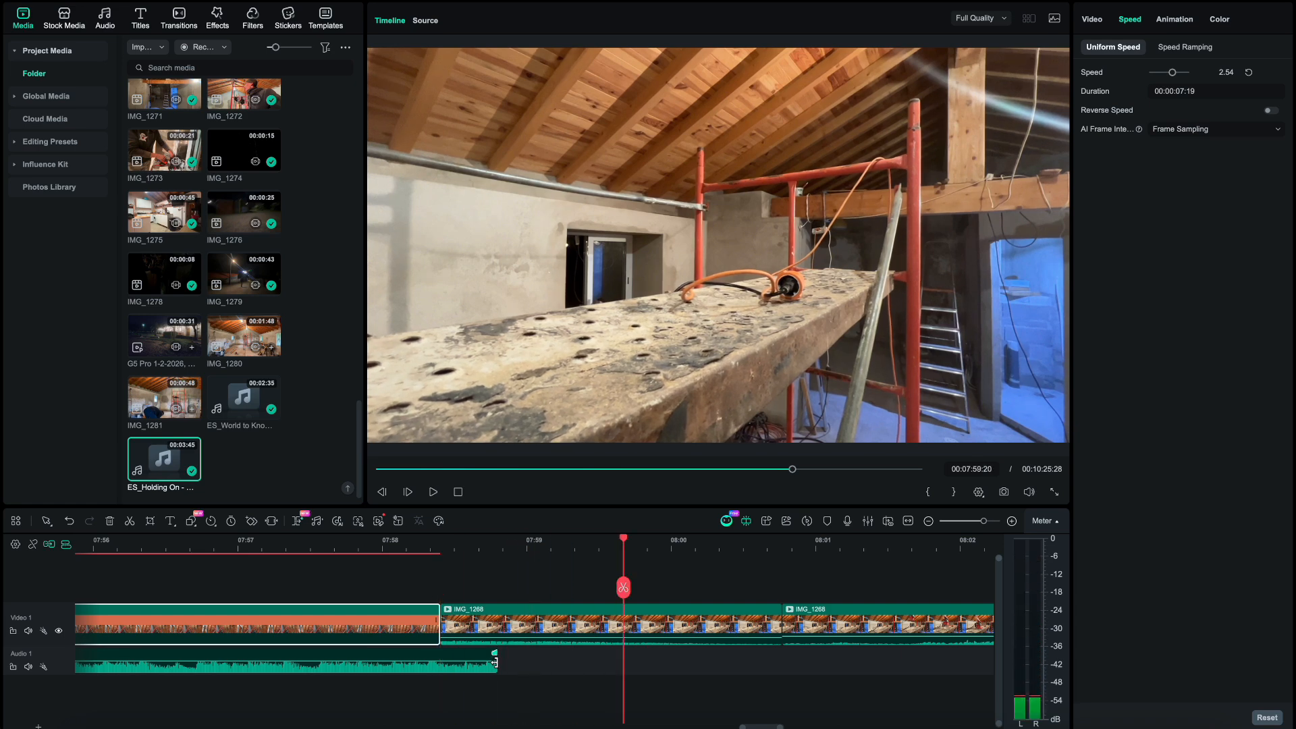
pyautogui.moveTo(495, 663); pyautogui.dragTo(733, 665)
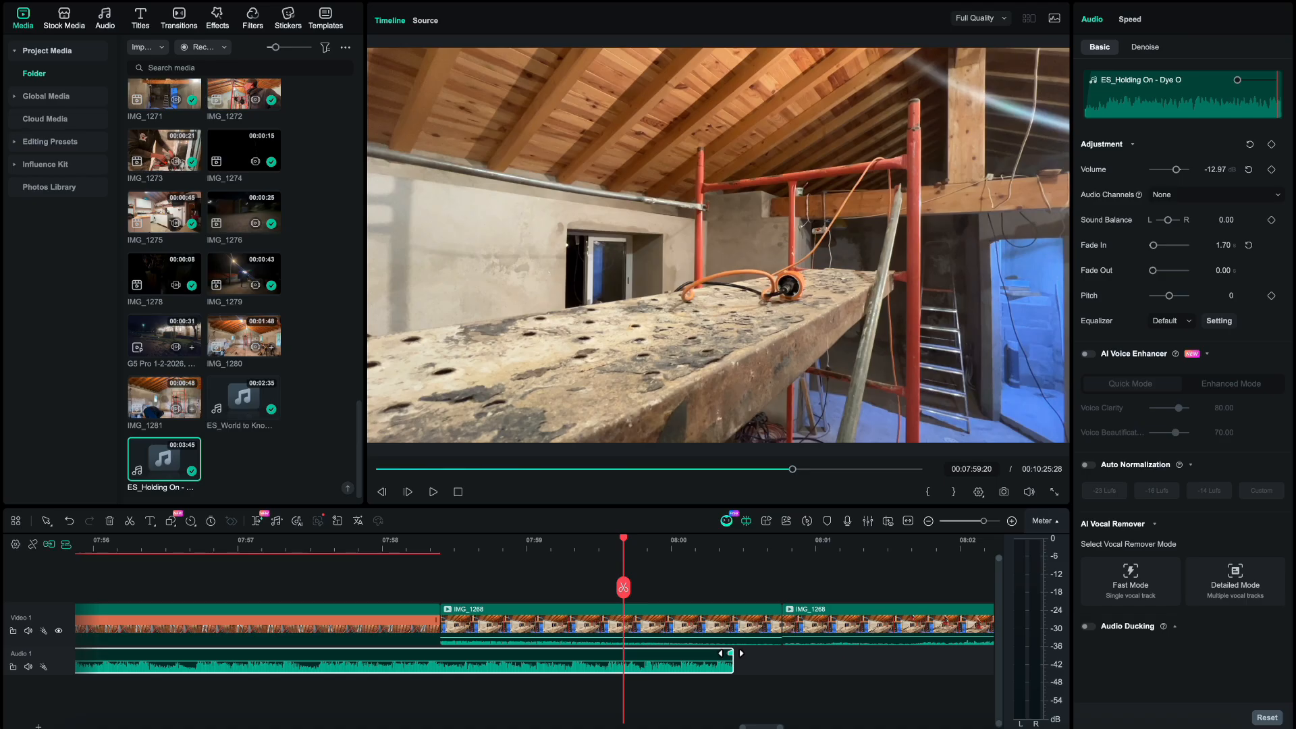
# - Set the music's fade-out to 2.13 seconds over IMG_1268 and play the transition
pyautogui.moveTo(730, 653); pyautogui.dragTo(495, 653)
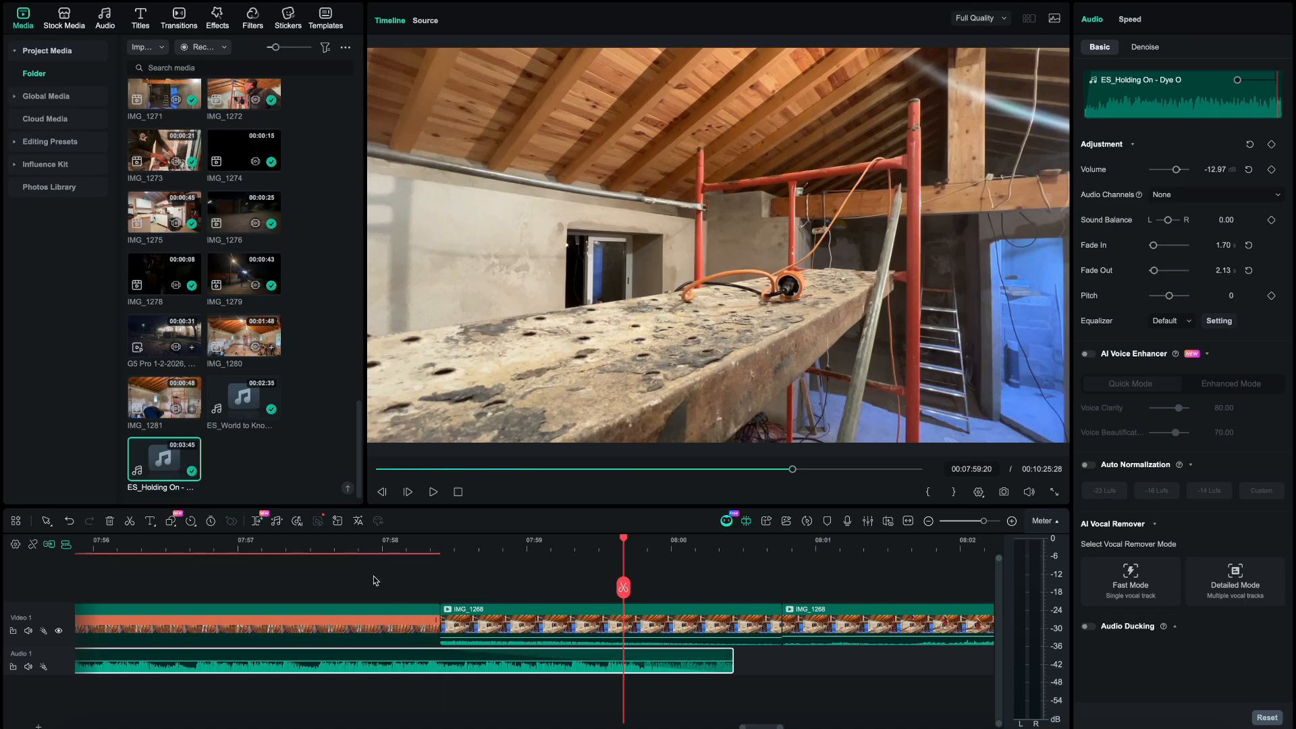
pyautogui.click(340, 544)
pyautogui.press('space')
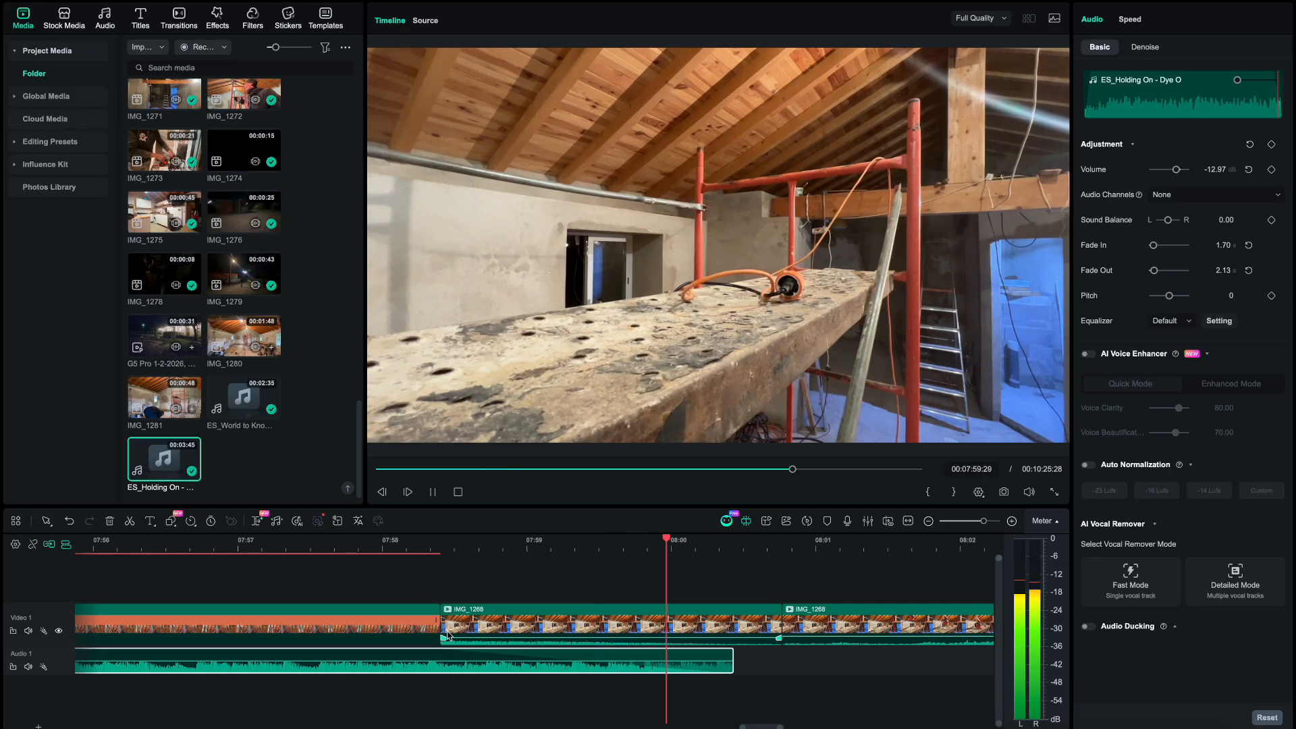
pyautogui.scroll(-2, 448, 635)
pyautogui.scroll(-2, 448, 634)
pyautogui.press('space')
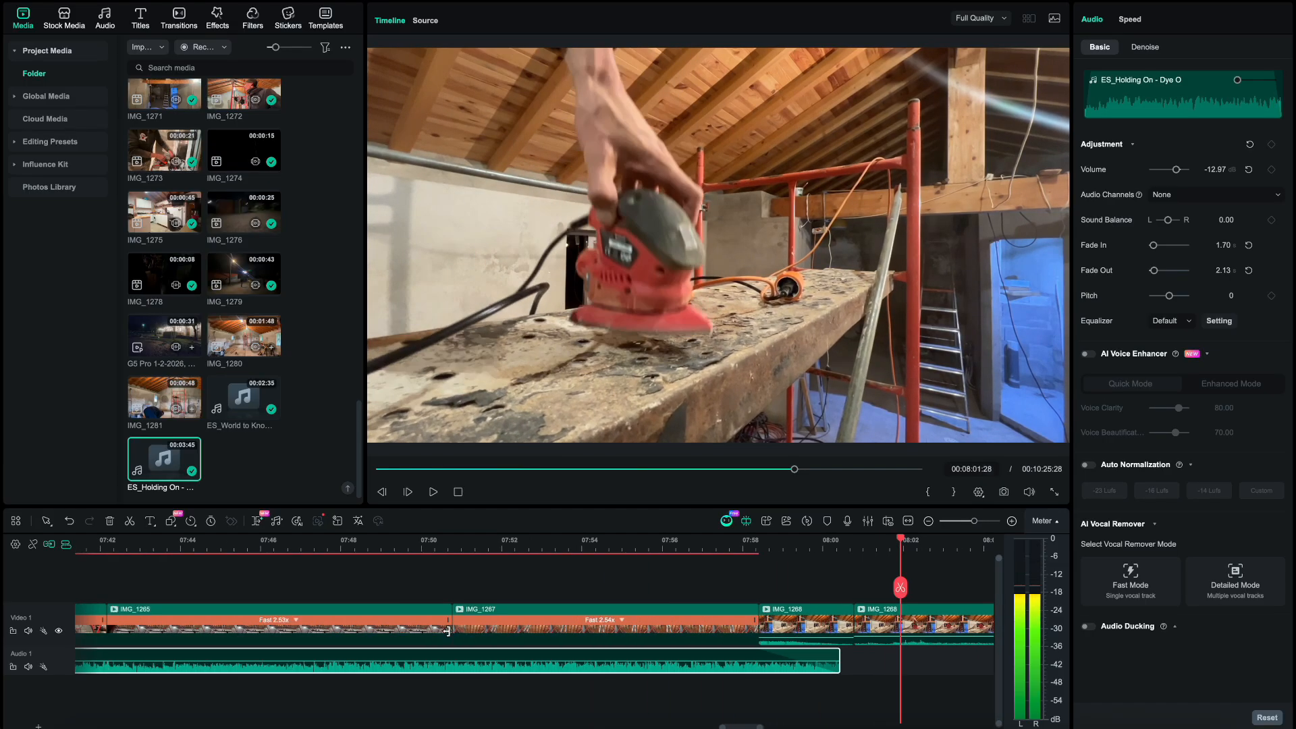
# - Replay from the end of IMG_1267 through IMG_1268 to judge how the music fades out
pyautogui.click(747, 547)
pyautogui.press('space')
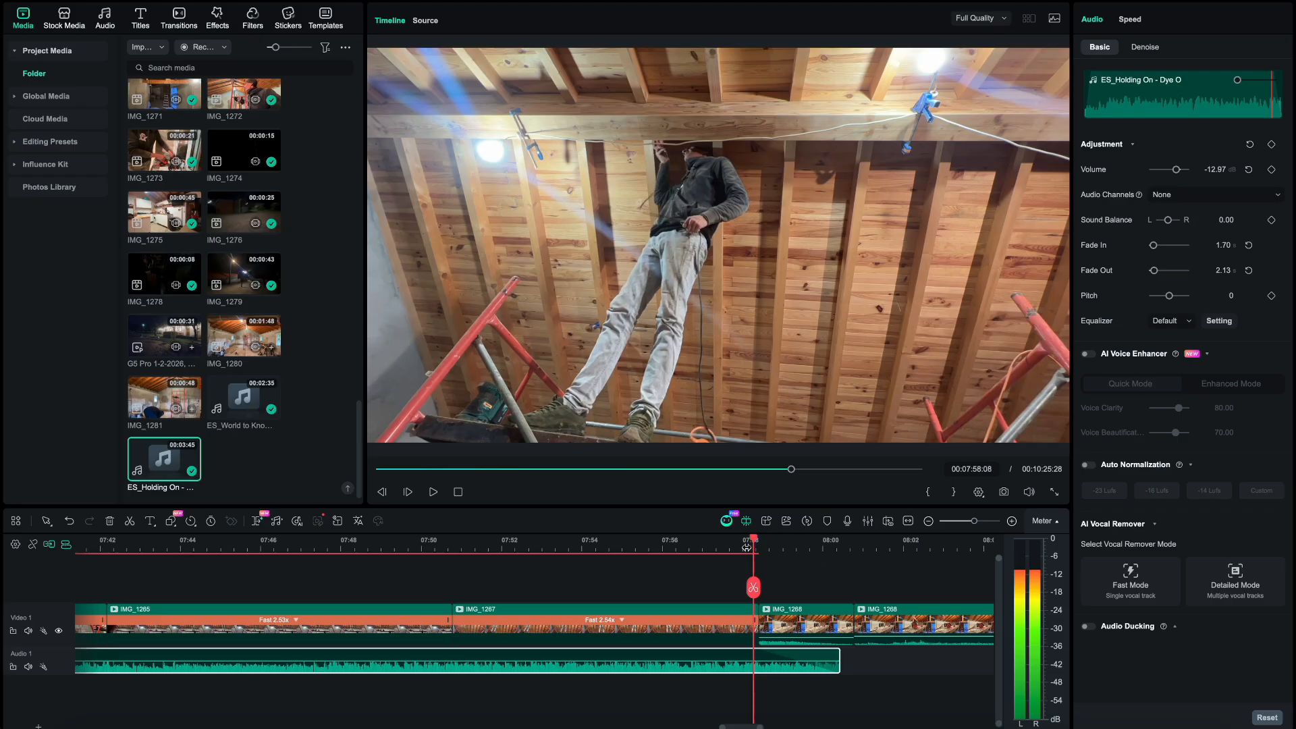
pyautogui.press('space')
pyautogui.scroll(3, 762, 657)
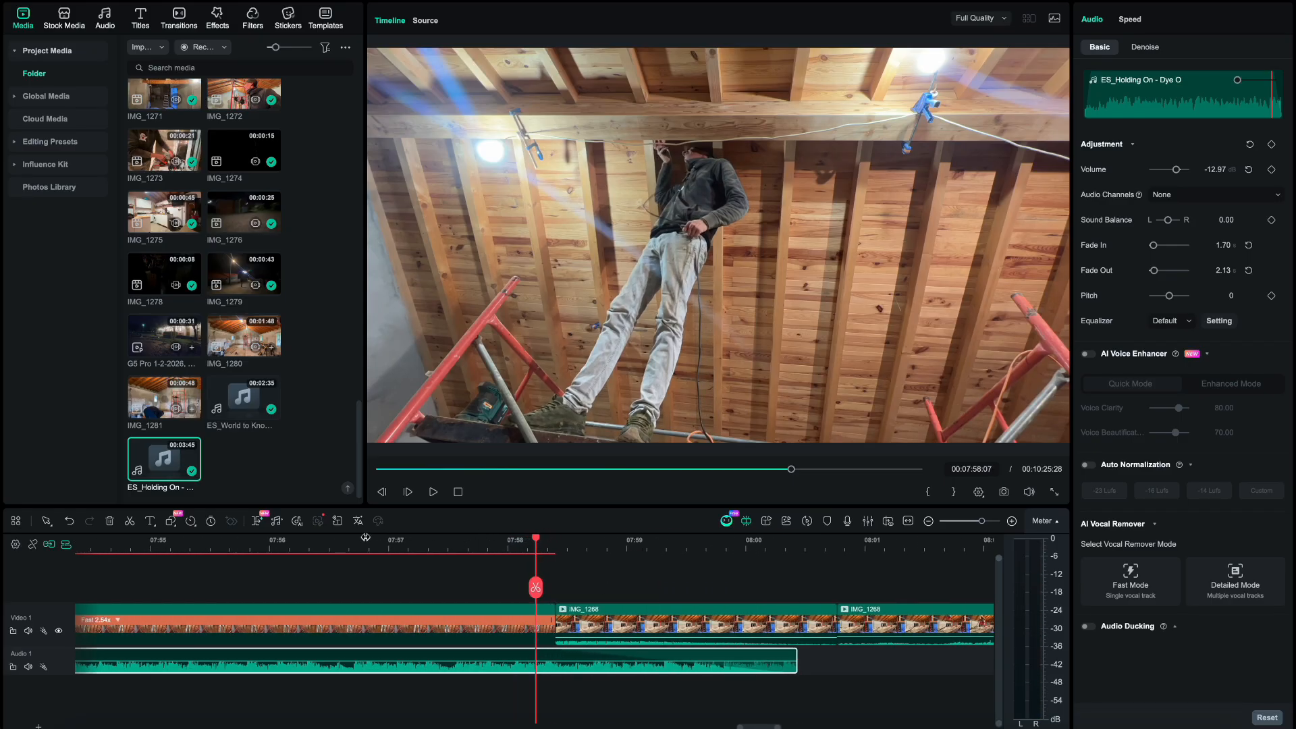
pyautogui.click(343, 538)
pyautogui.press('space')
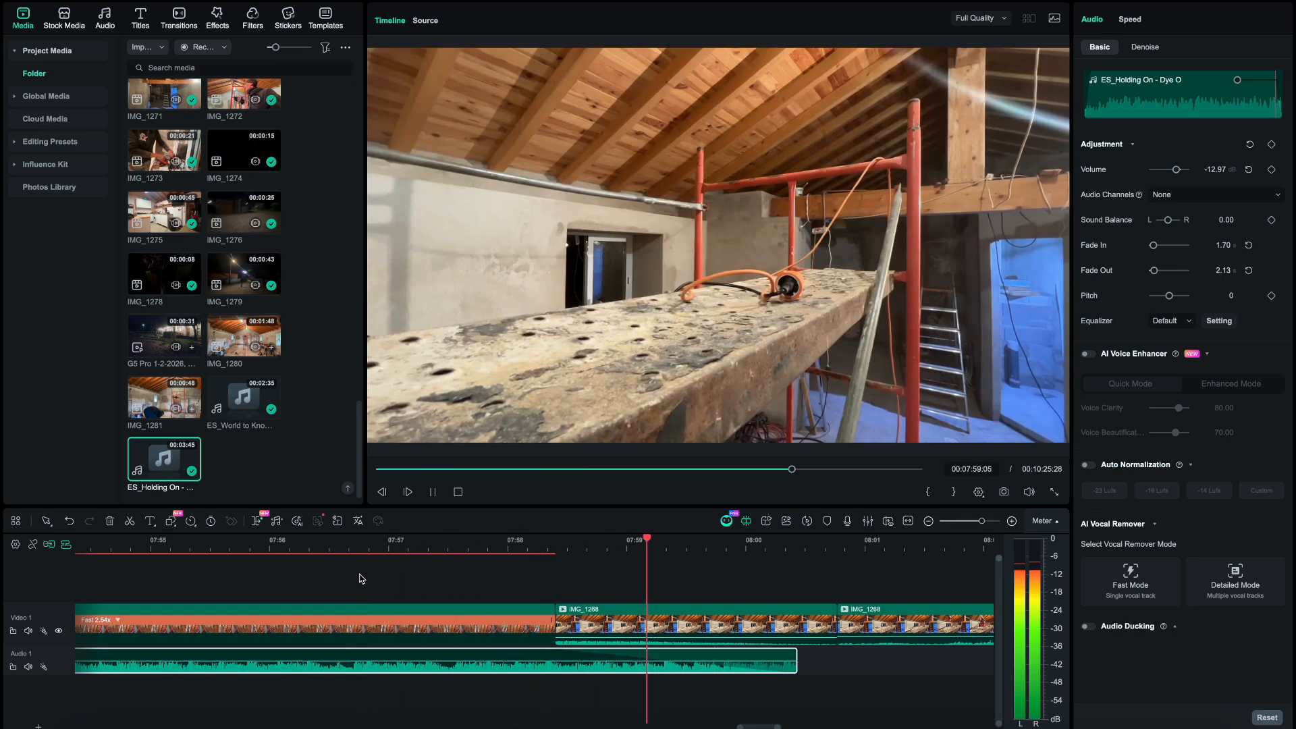
pyautogui.scroll(-1, 466, 600)
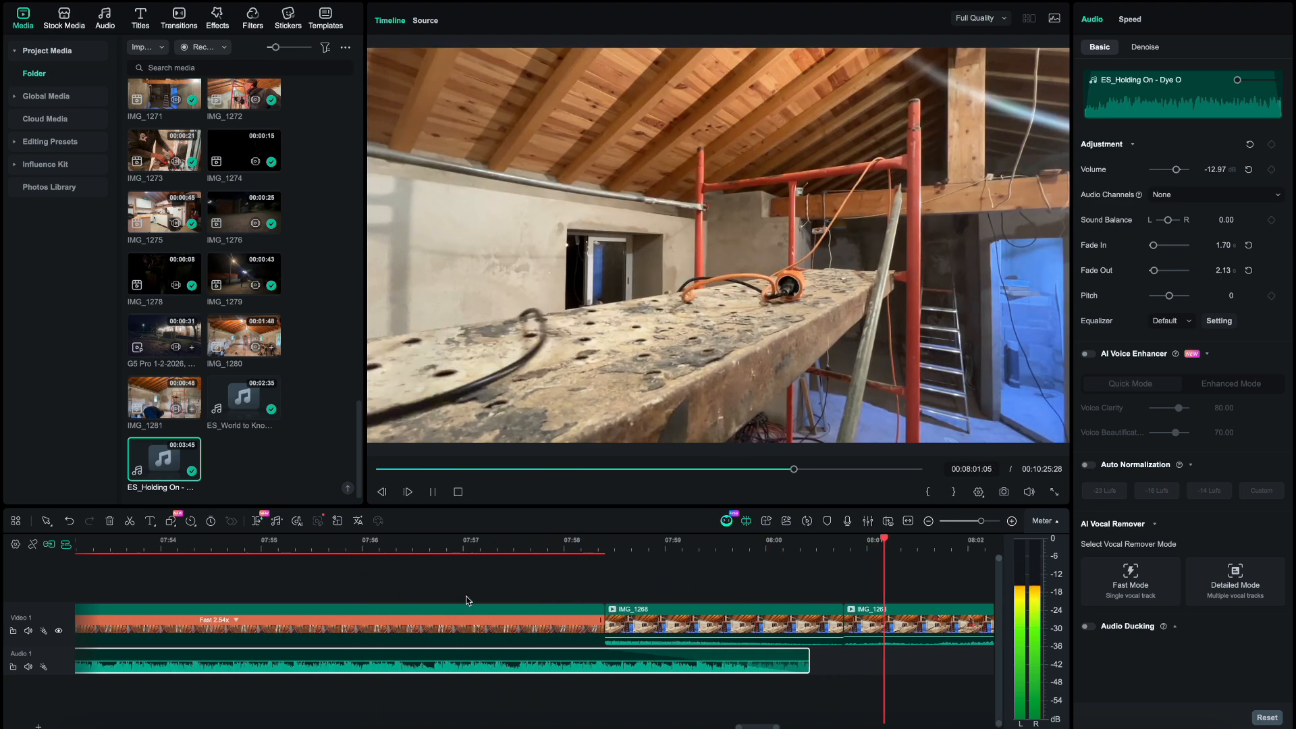
pyautogui.scroll(-4, 469, 600)
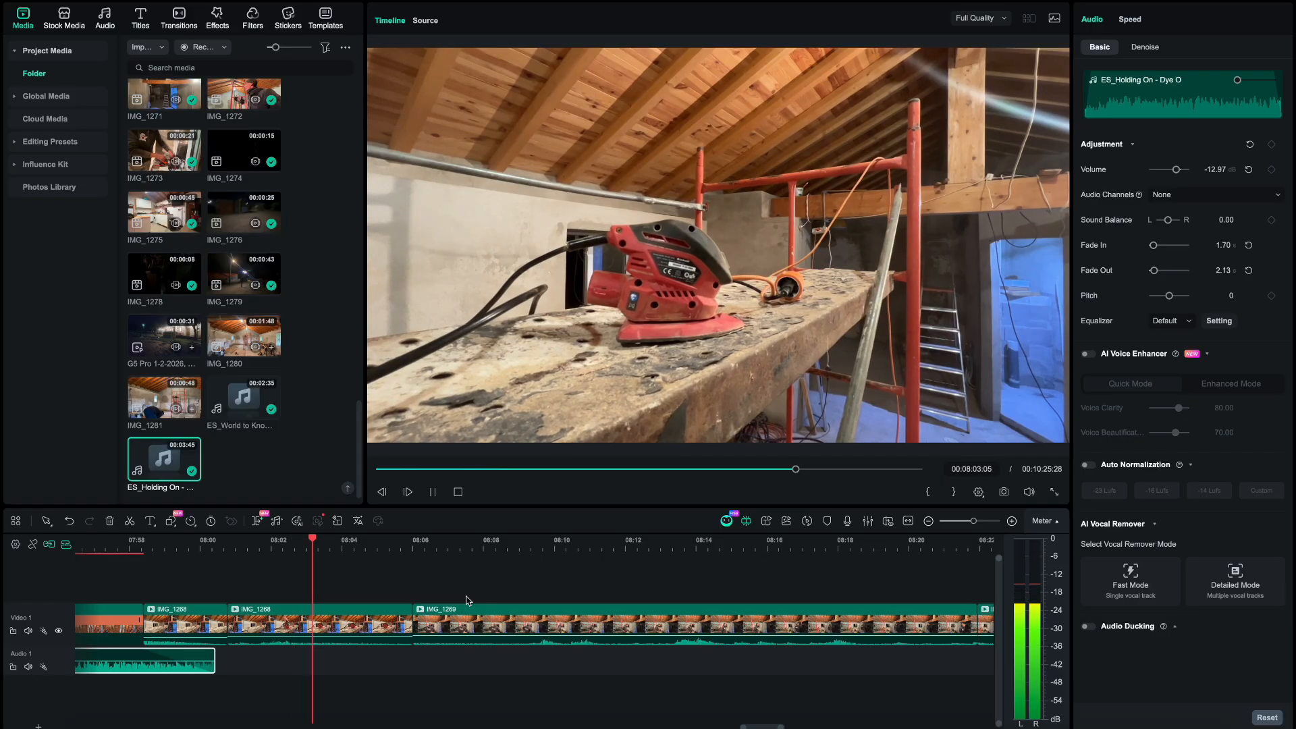
pyautogui.press('space')
pyautogui.hscroll(-2, 208, 678)
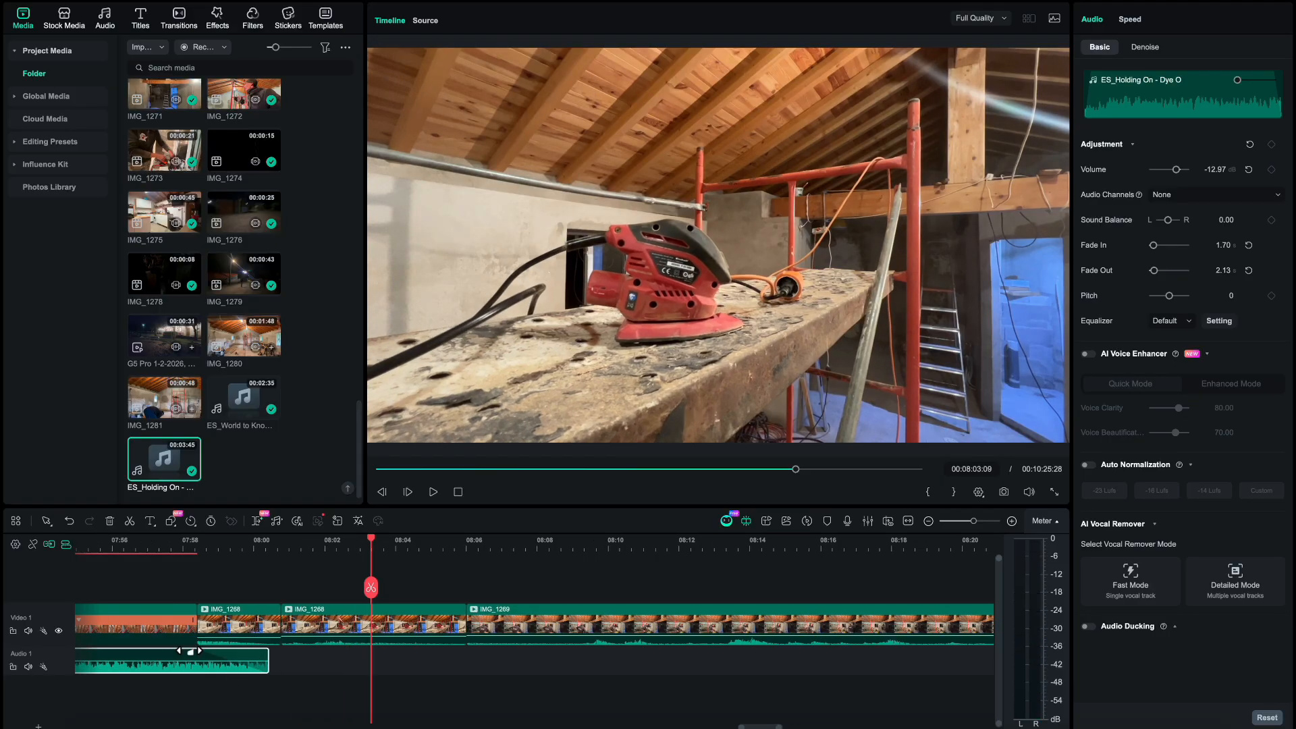
# - Try ending the music at the cut between IMG_1267 and IMG_1268, replay that ending, and undo the trim
pyautogui.moveTo(247, 654); pyautogui.dragTo(197, 652)
pyautogui.click(119, 544)
pyautogui.press('space')
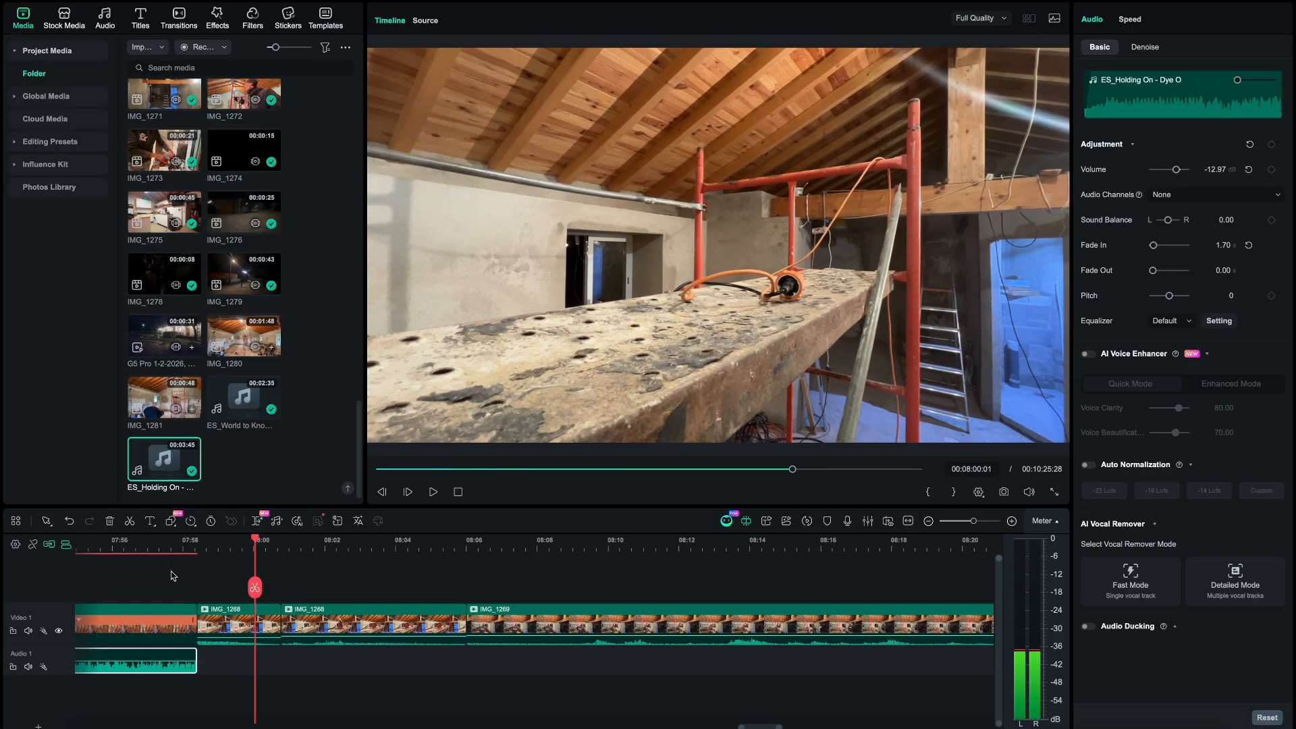
pyautogui.click(174, 548)
pyautogui.press('space')
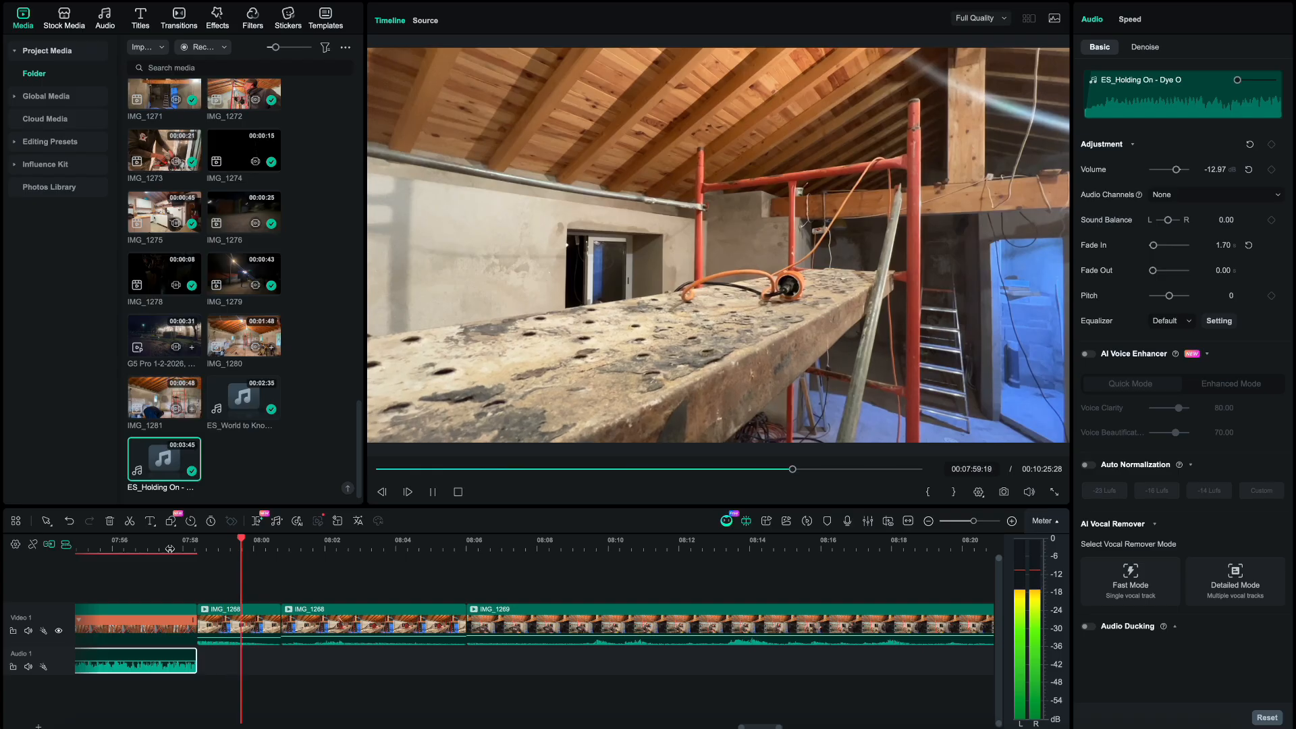
pyautogui.press('space')
pyautogui.press('super+z')
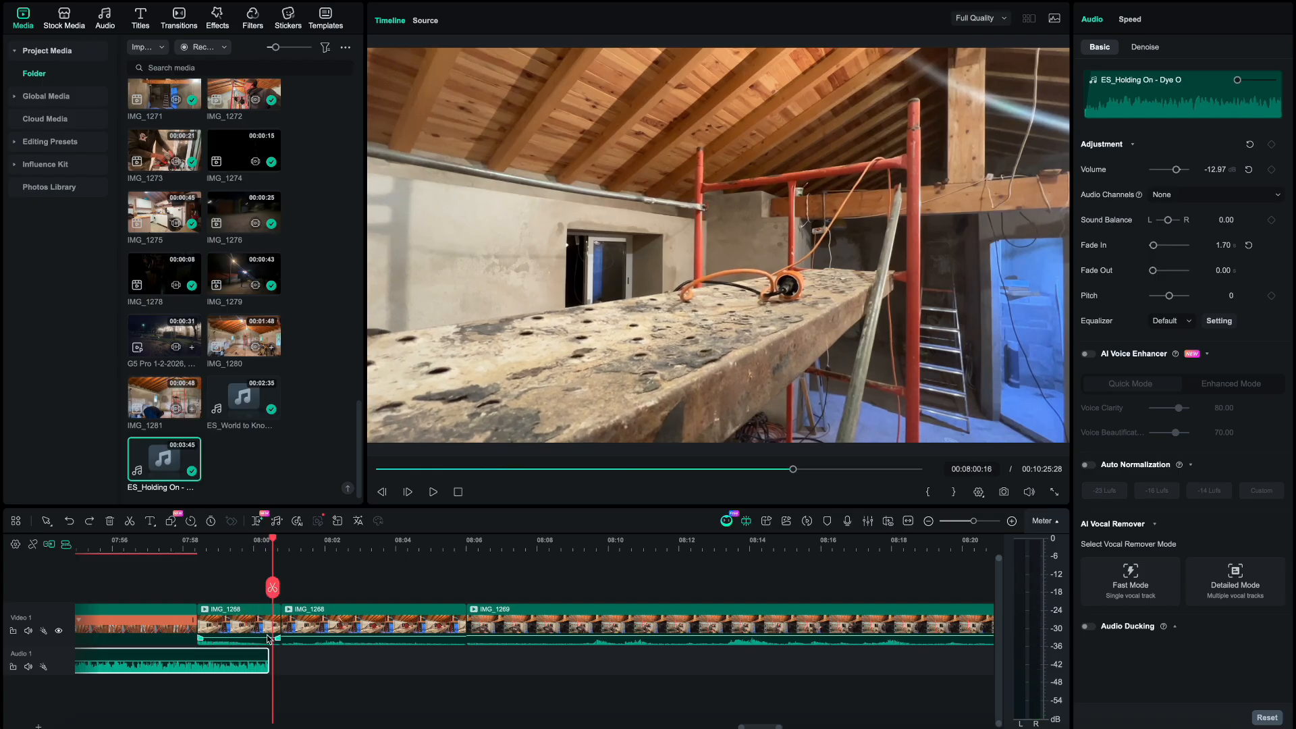
# - Play on from IMG_1268 and skip ahead through IMG_1270 and the first IMG_1271 clip to check their audio levels
pyautogui.click(322, 662)
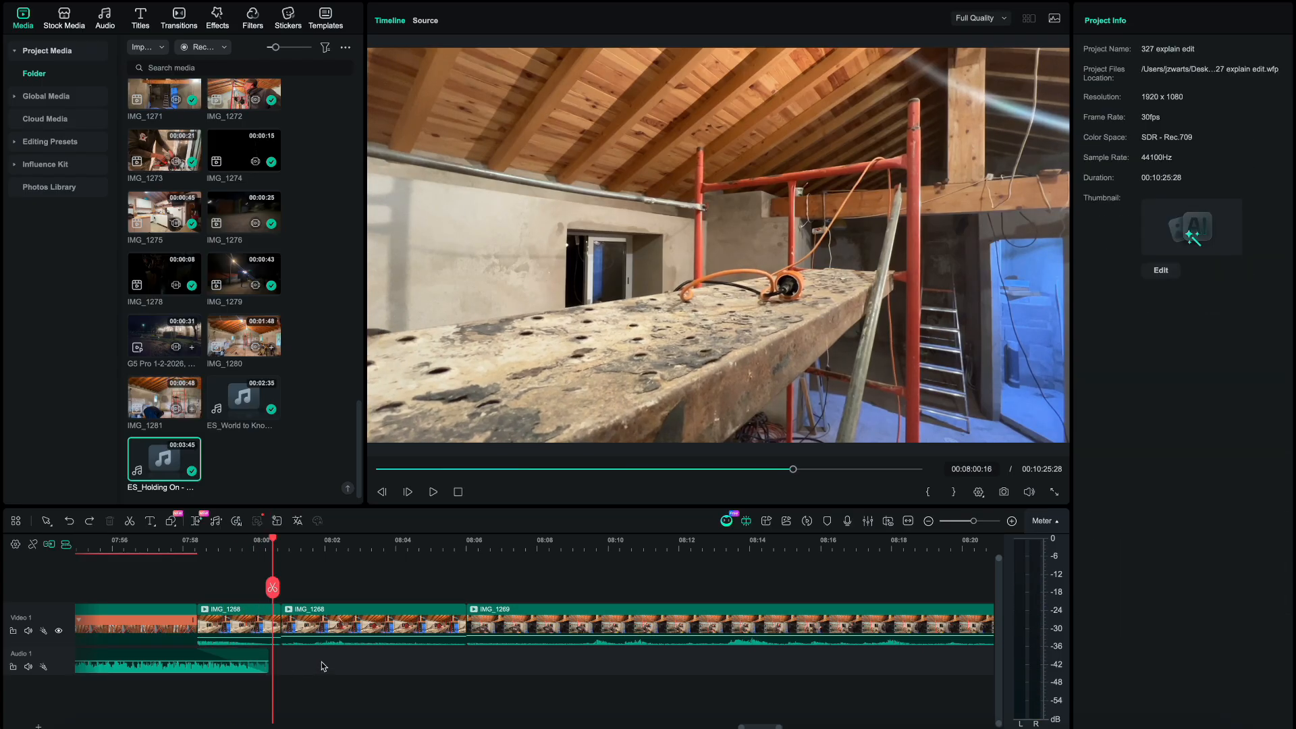
pyautogui.press('space')
pyautogui.press('super+minus')
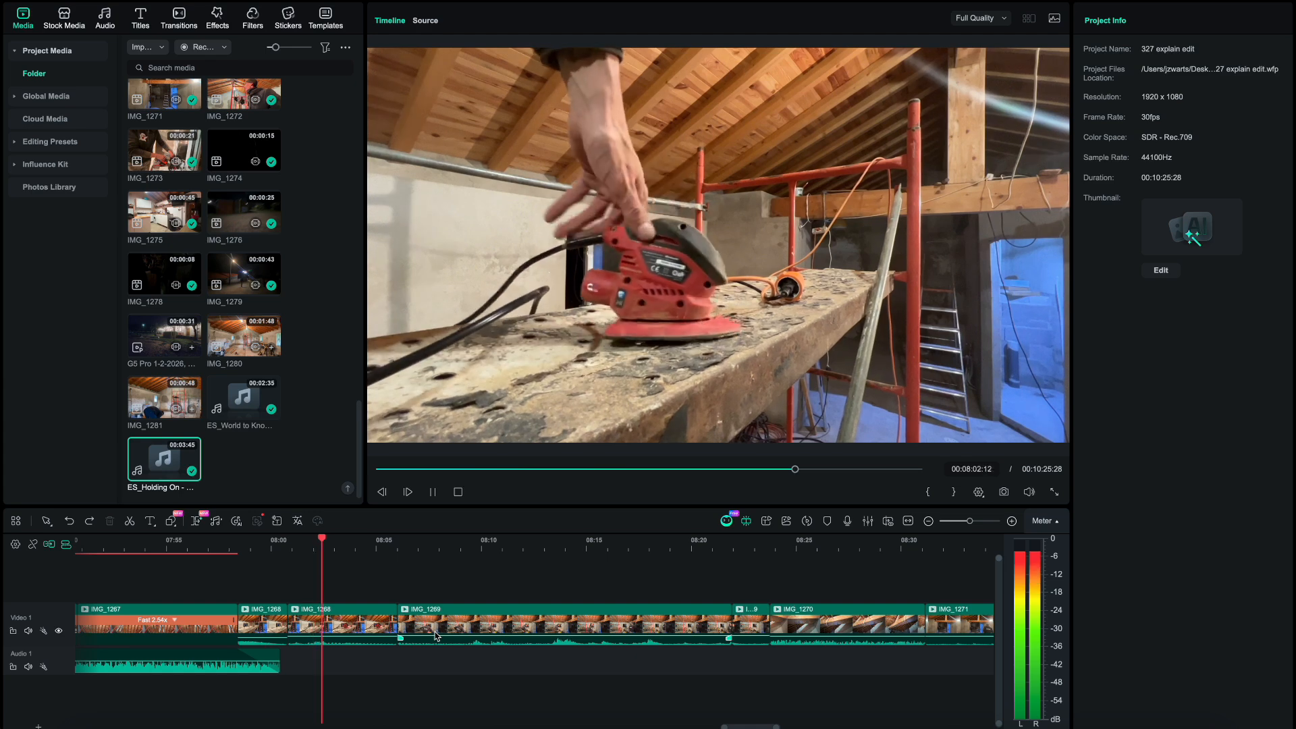
pyautogui.press('super+minus')
pyautogui.press('super+minus')
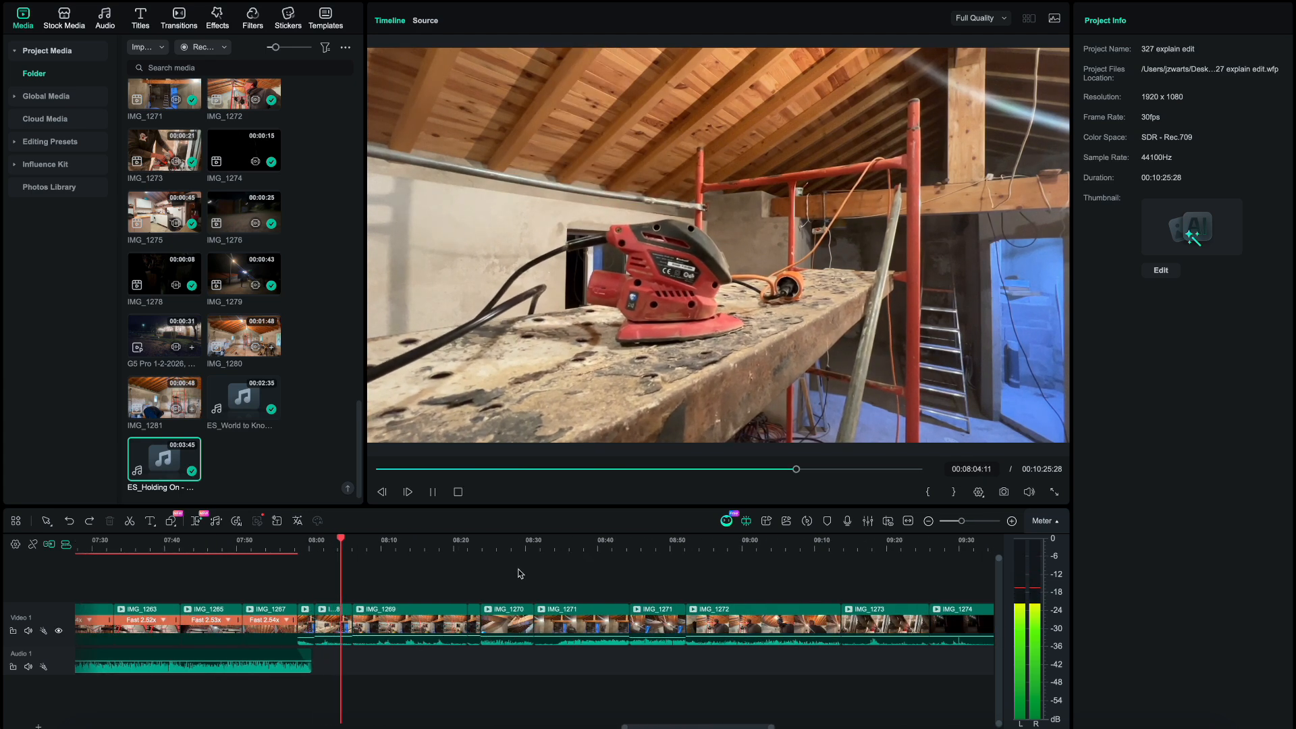
pyautogui.click(517, 543)
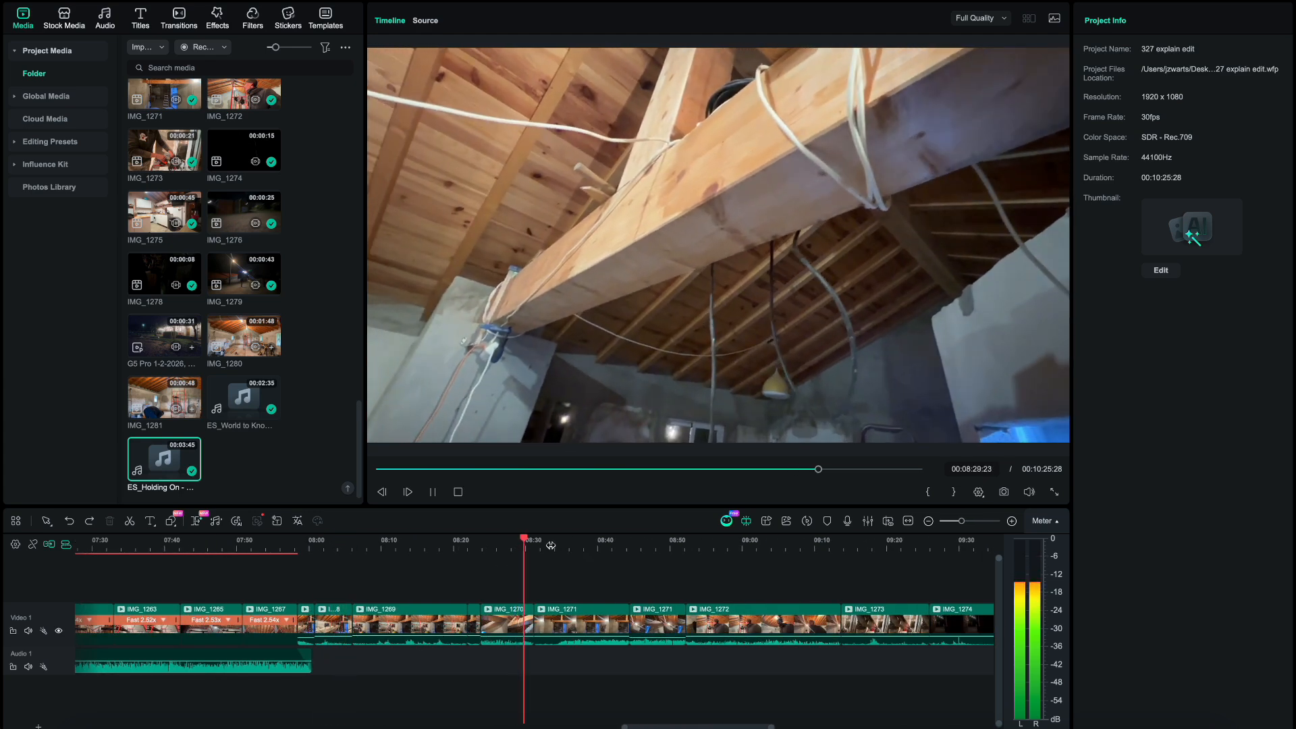
pyautogui.press('super+equal')
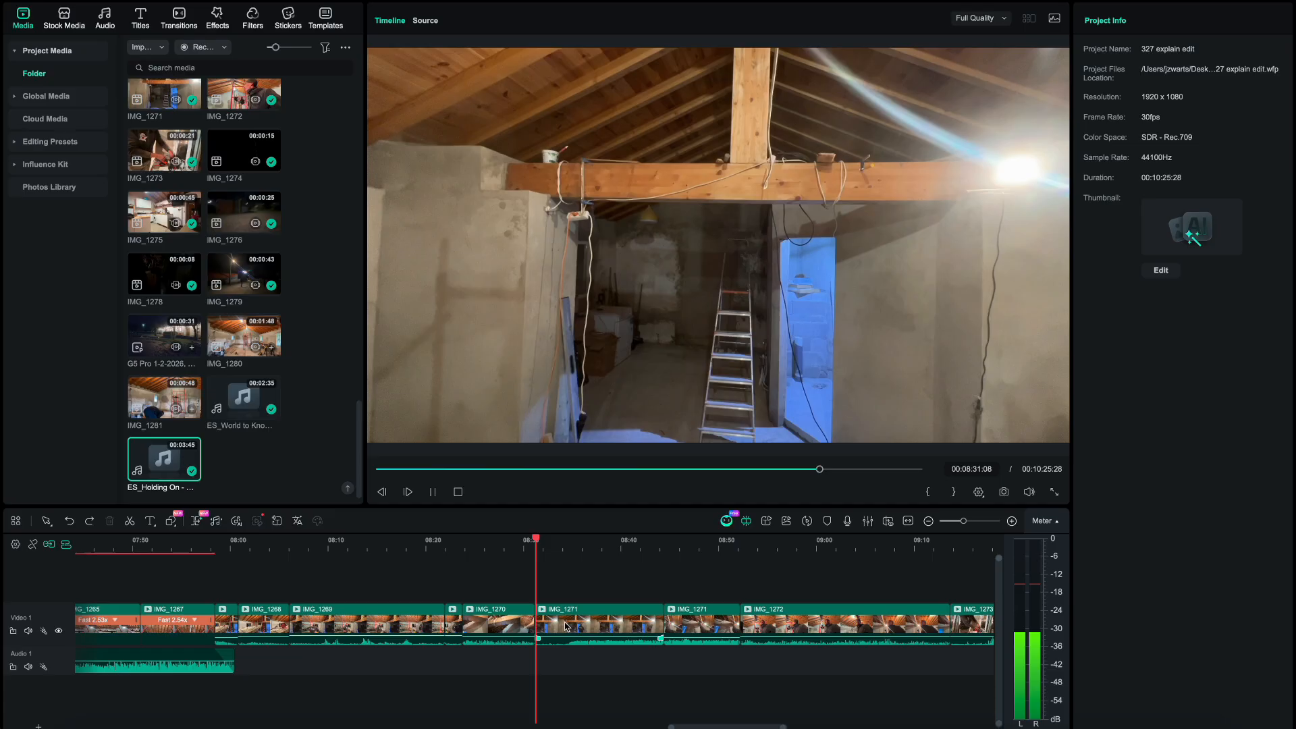
pyautogui.click(584, 550)
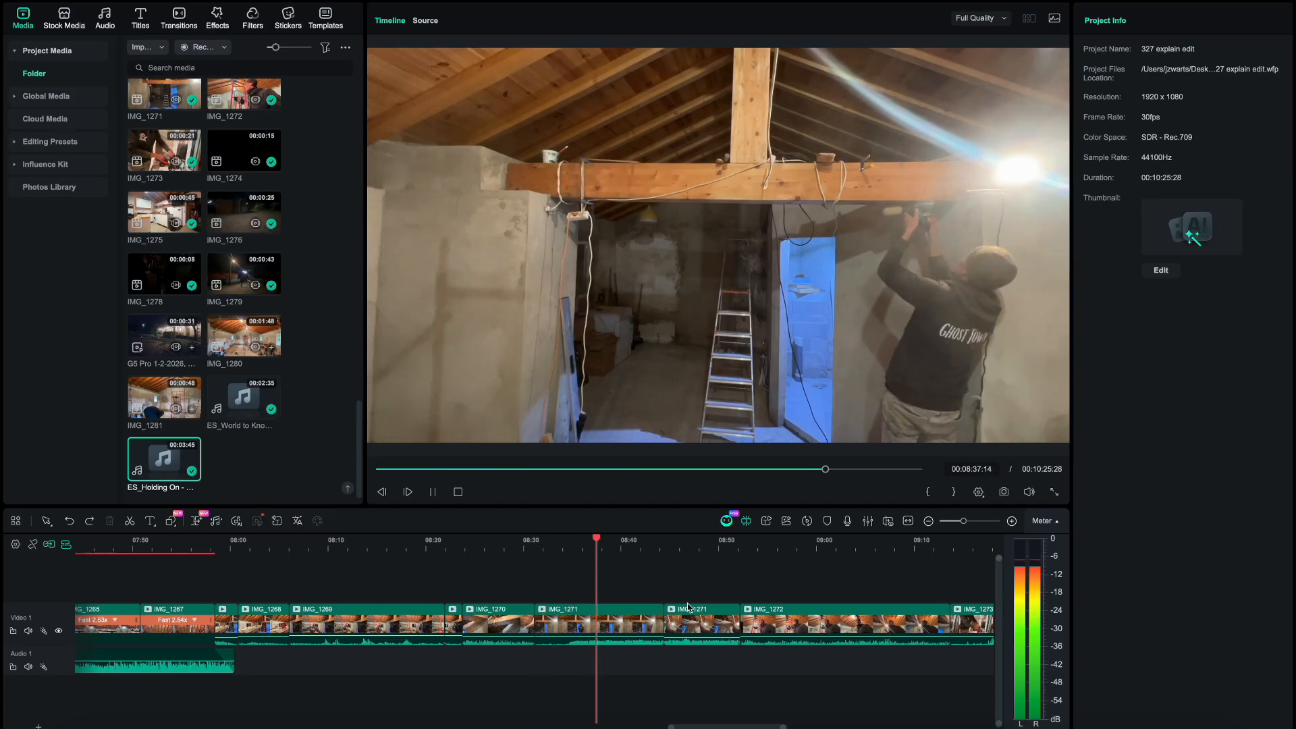
pyautogui.press('super+minus')
pyautogui.press('super+minus')
pyautogui.hscroll(2, 585, 635)
pyautogui.press('super+equal')
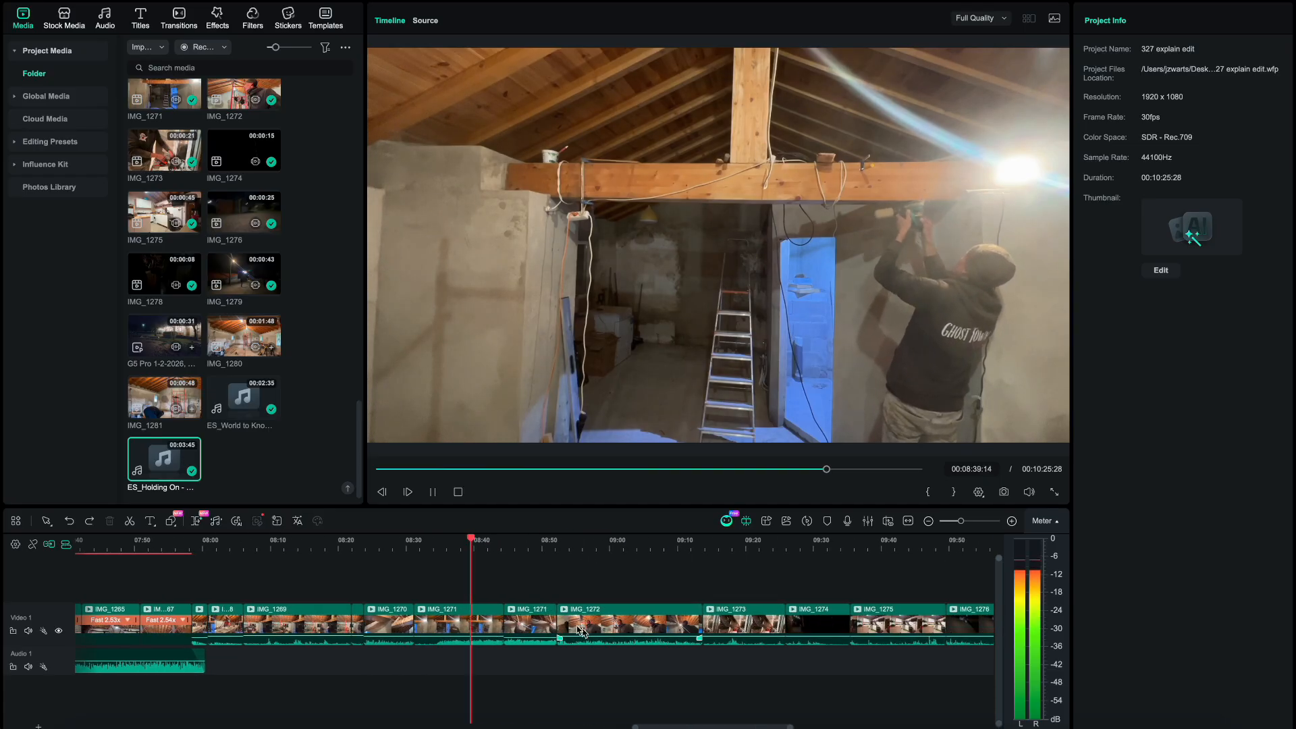
pyautogui.click(468, 625)
pyautogui.press('super+equal')
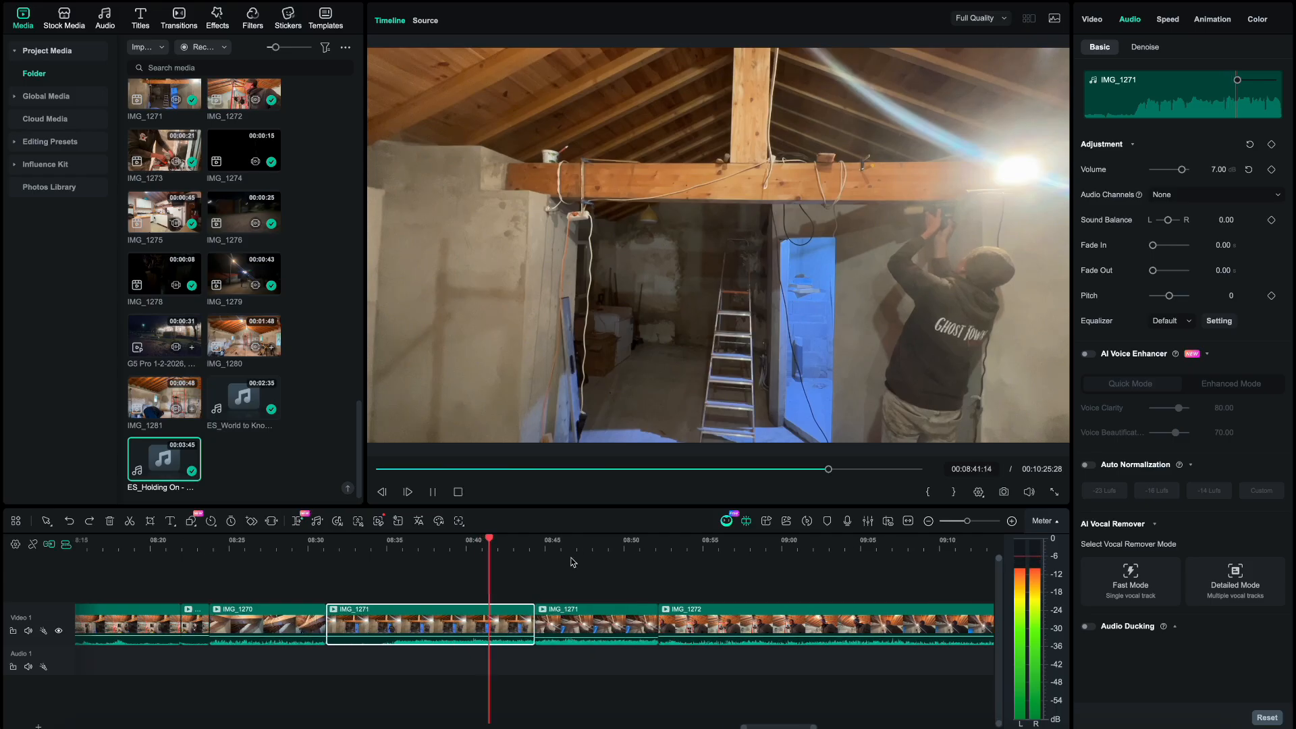
# - Play the second IMG_1271 clip, lower its volume to -5.50 dB, and replay its end
pyautogui.click(554, 542)
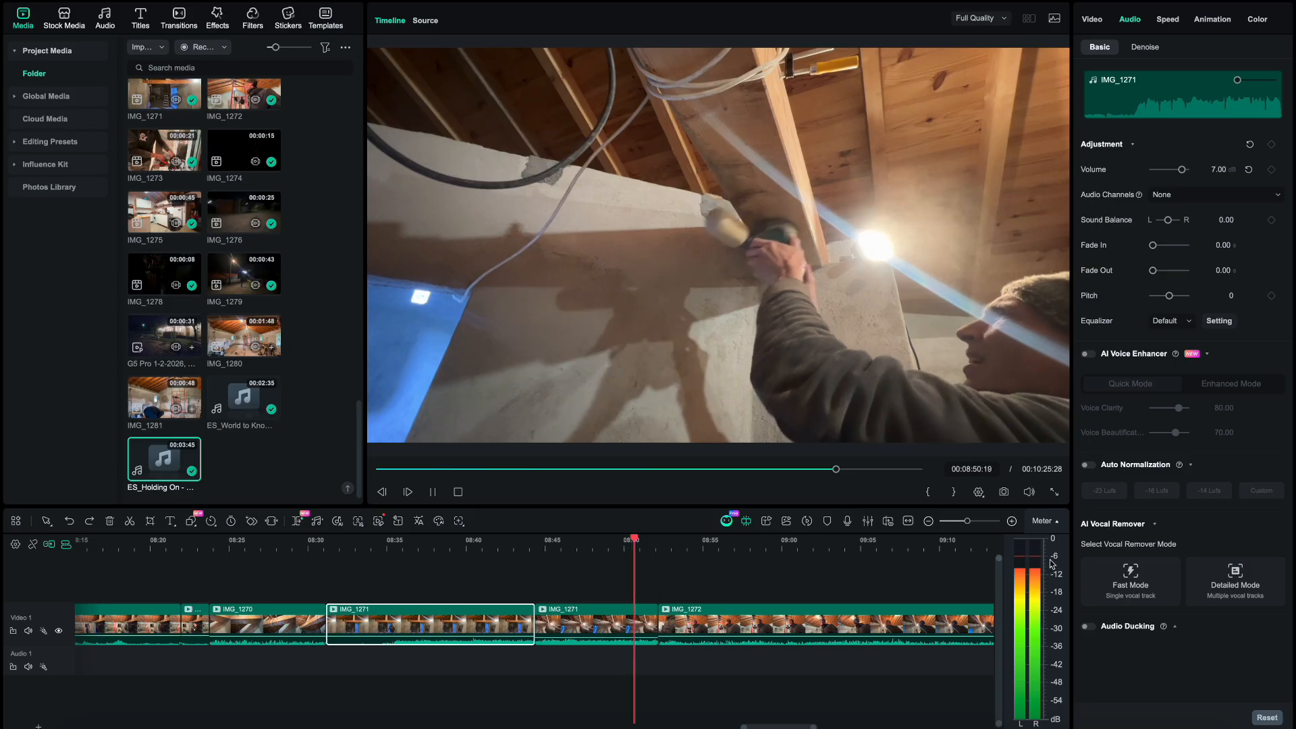
pyautogui.press('space')
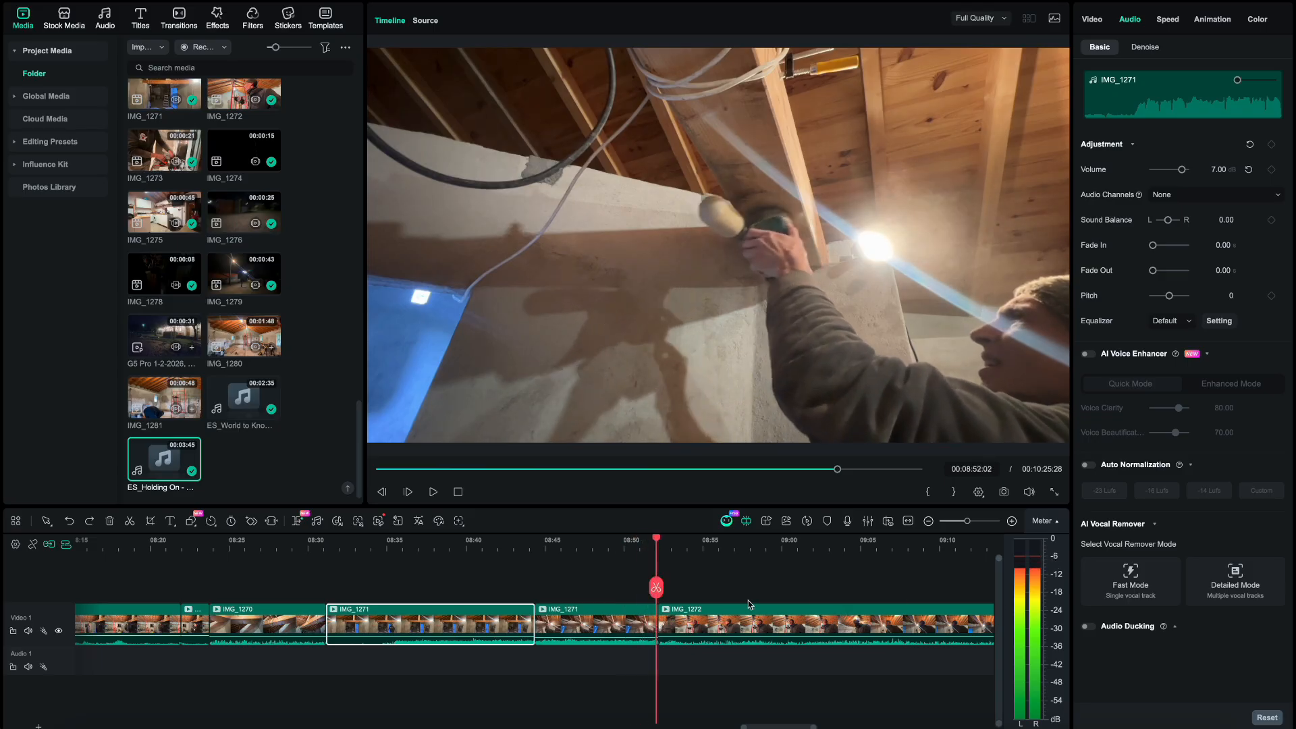
pyautogui.click(608, 645)
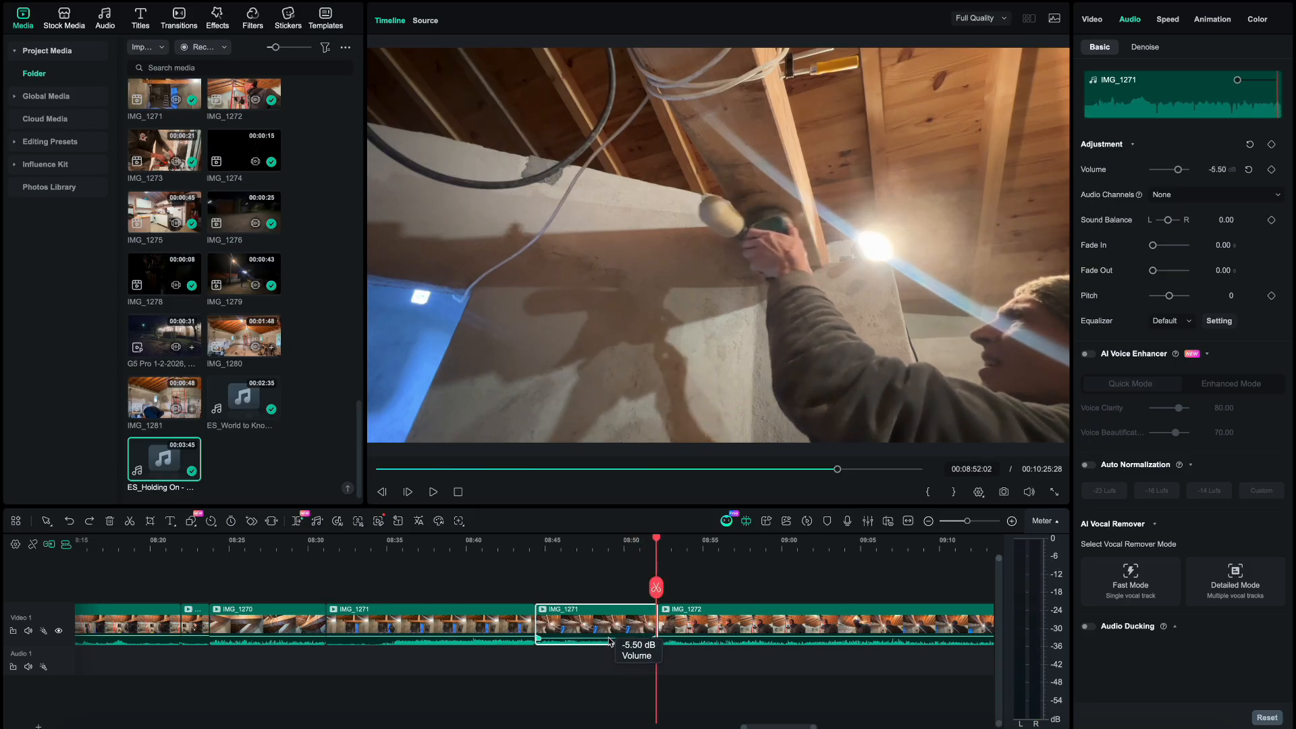
pyautogui.press('space')
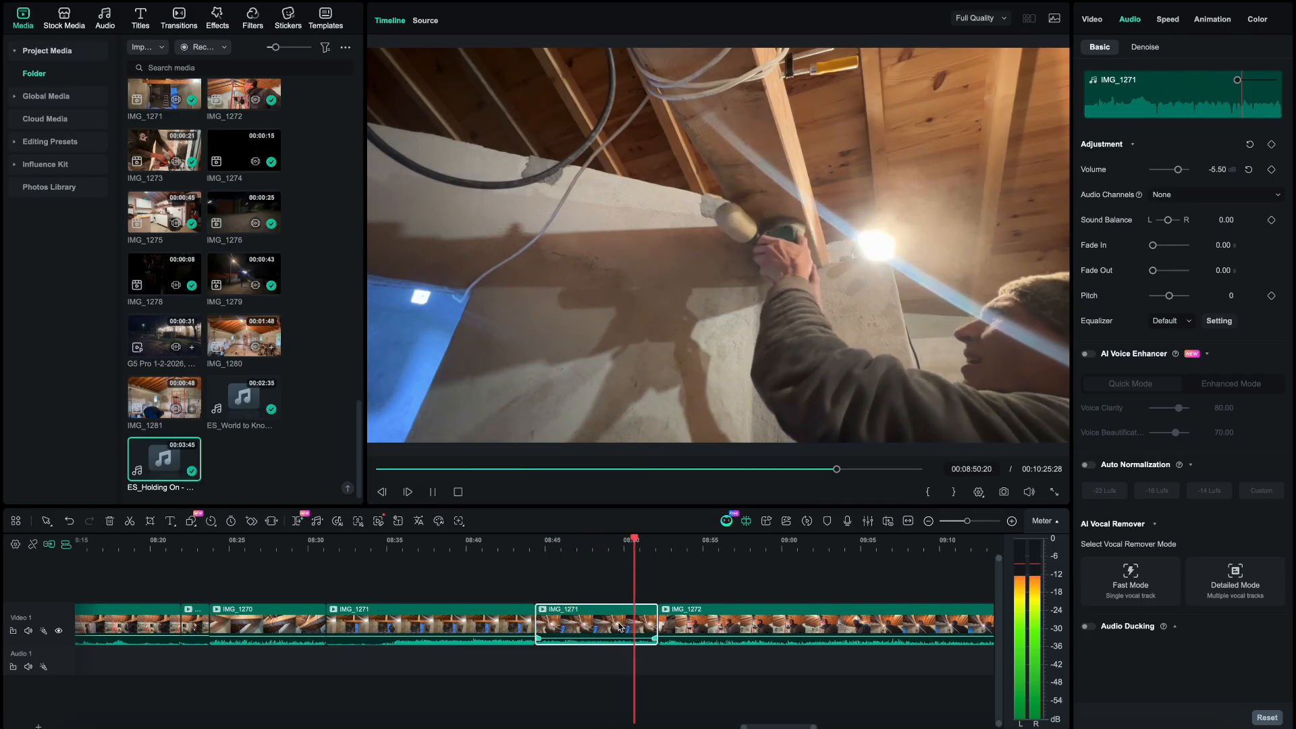
pyautogui.press('space')
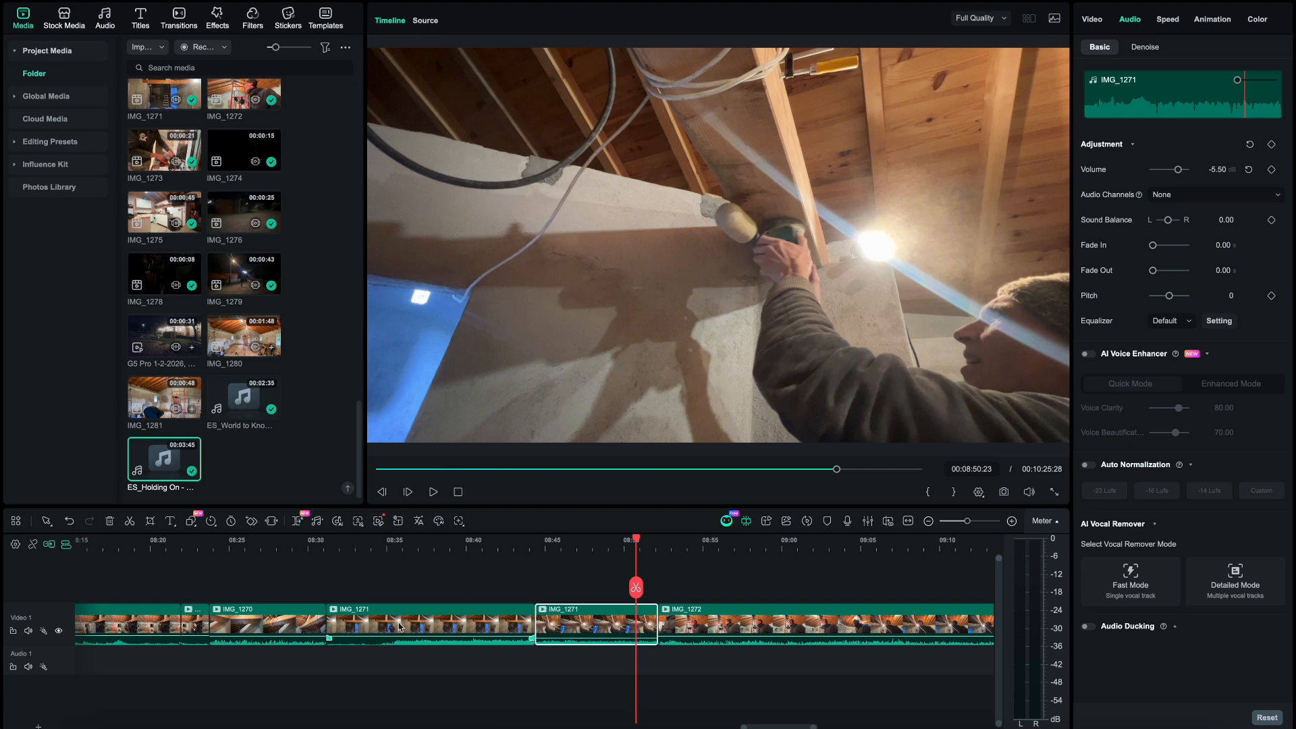
# - Try lowering the first IMG_1271 clip's volume to -1.50 dB and play it from just before its start
pyautogui.click(467, 634)
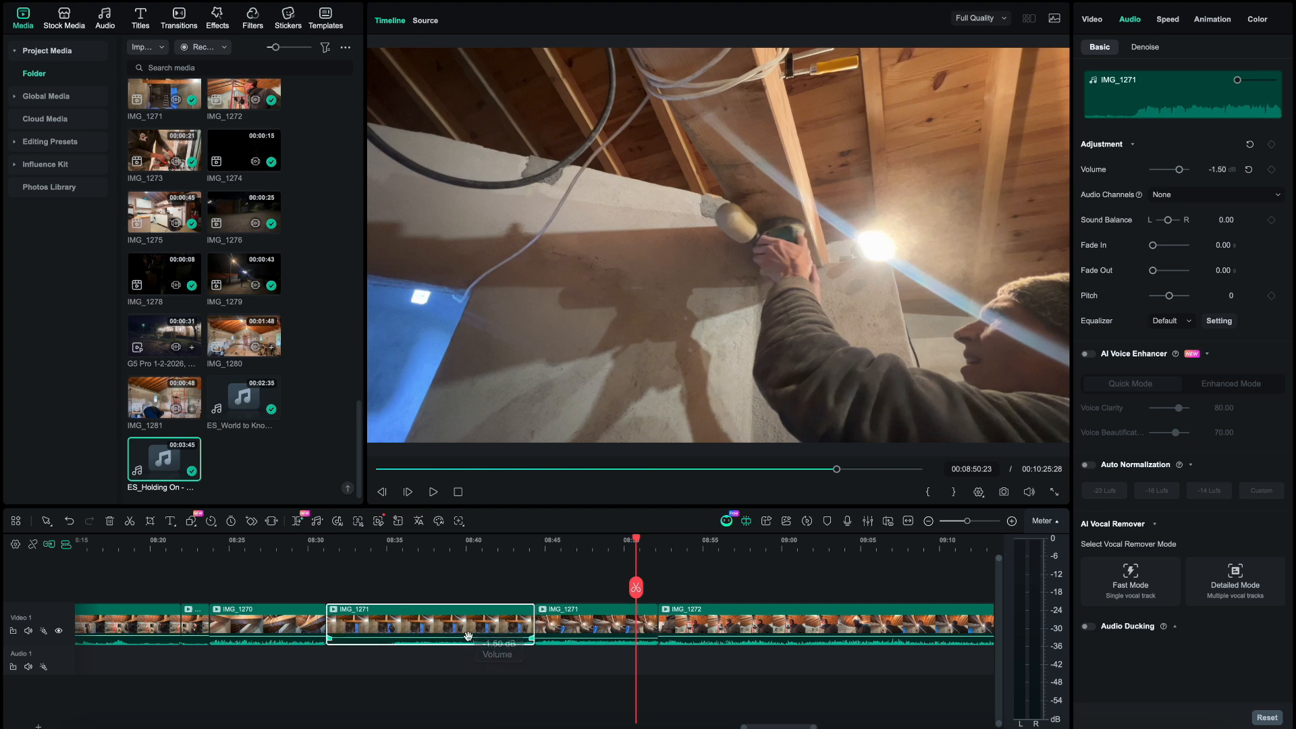
pyautogui.click(275, 546)
pyautogui.press('space')
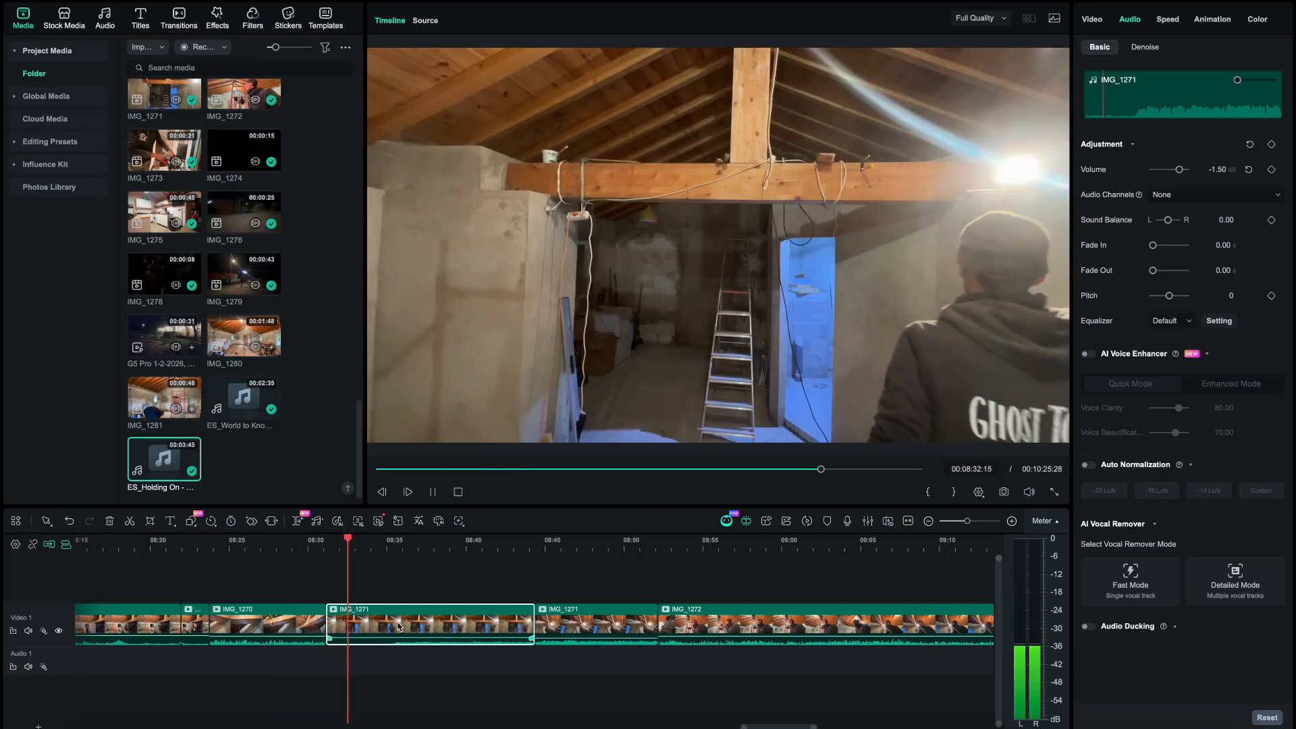
pyautogui.scroll(3, 423, 638)
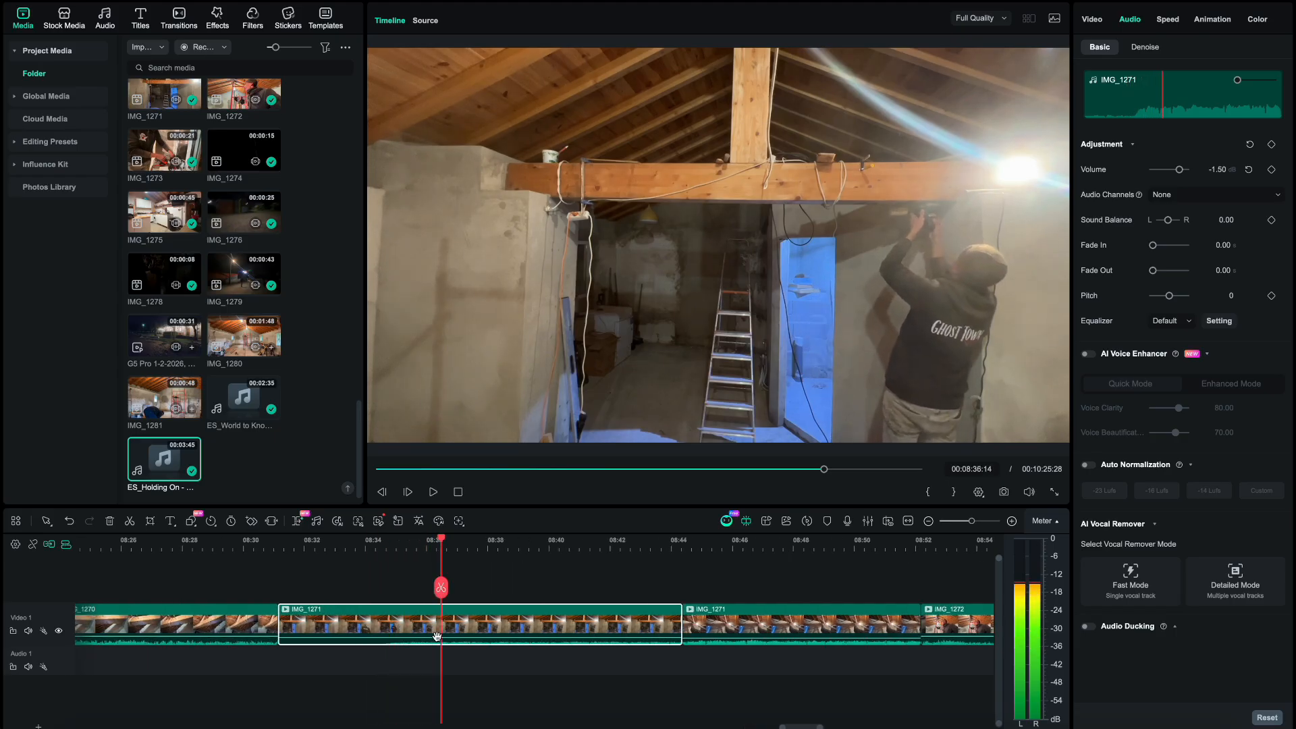
# - Try the first IMG_1271 clip's volume at 2.50 dB and replay the clip
pyautogui.moveTo(437, 636); pyautogui.dragTo(439, 639)
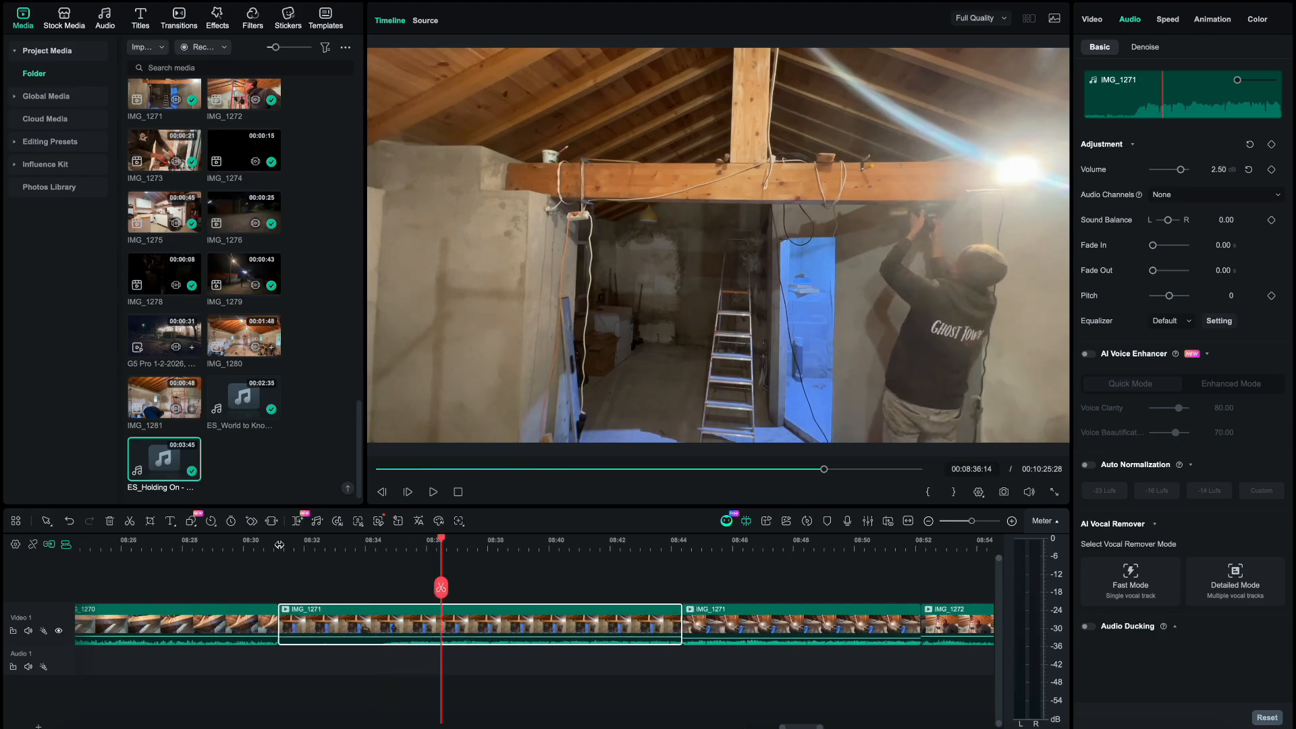
pyautogui.click(267, 546)
pyautogui.press('space')
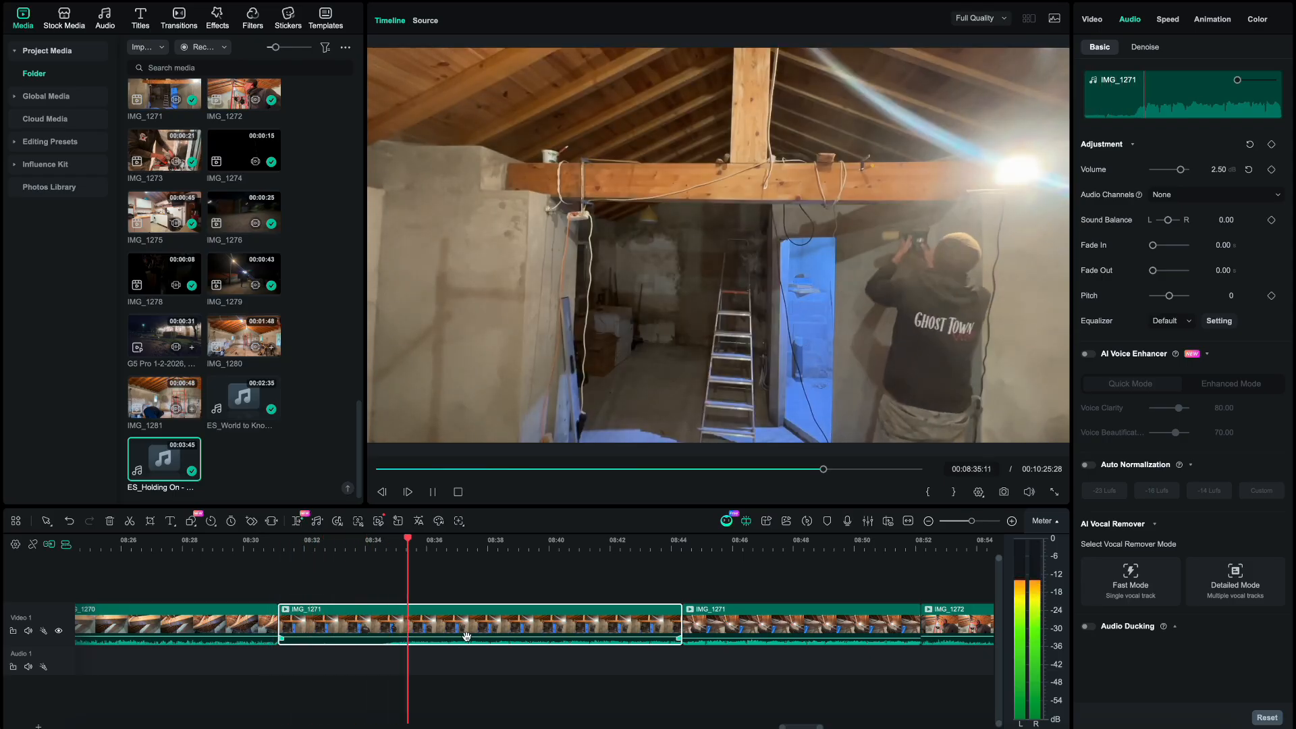
# - Raise the first IMG_1271 clip's volume to 7.00 dB and play through into the second IMG_1271 clip
pyautogui.moveTo(466, 635); pyautogui.dragTo(471, 640)
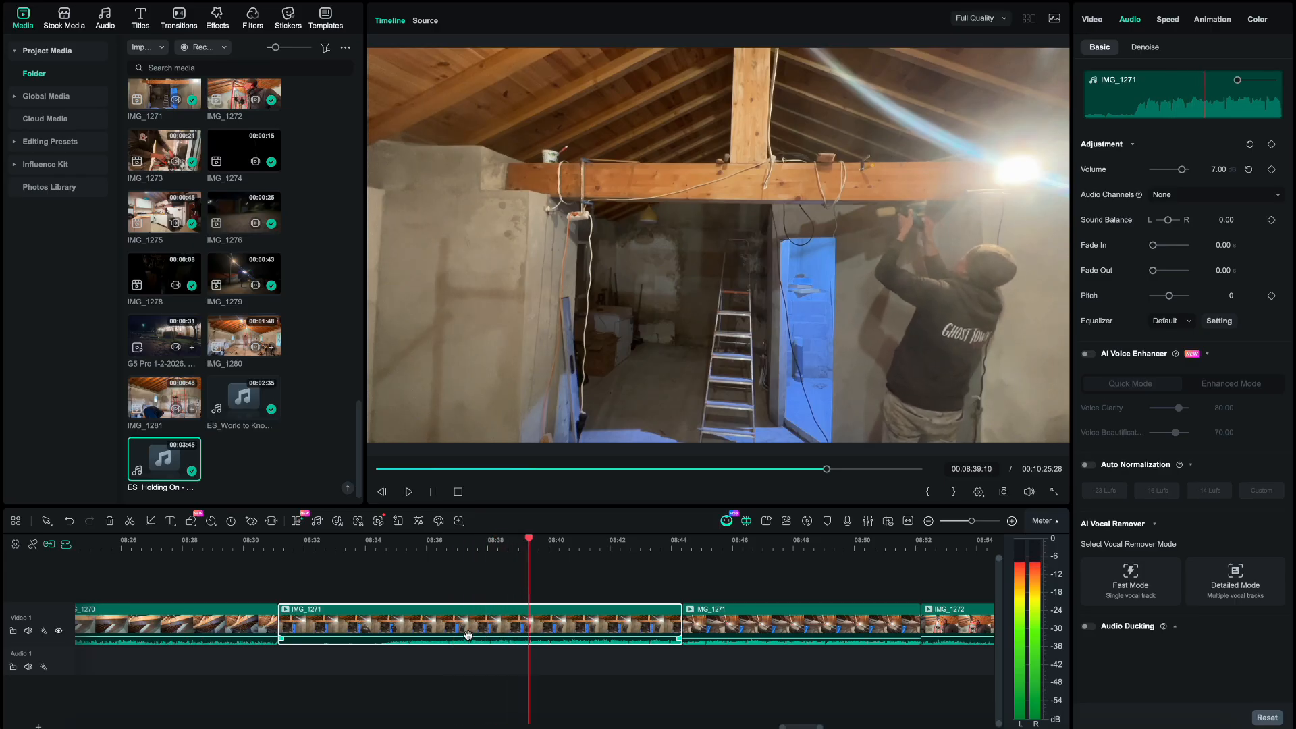
pyautogui.scroll(-3, 489, 616)
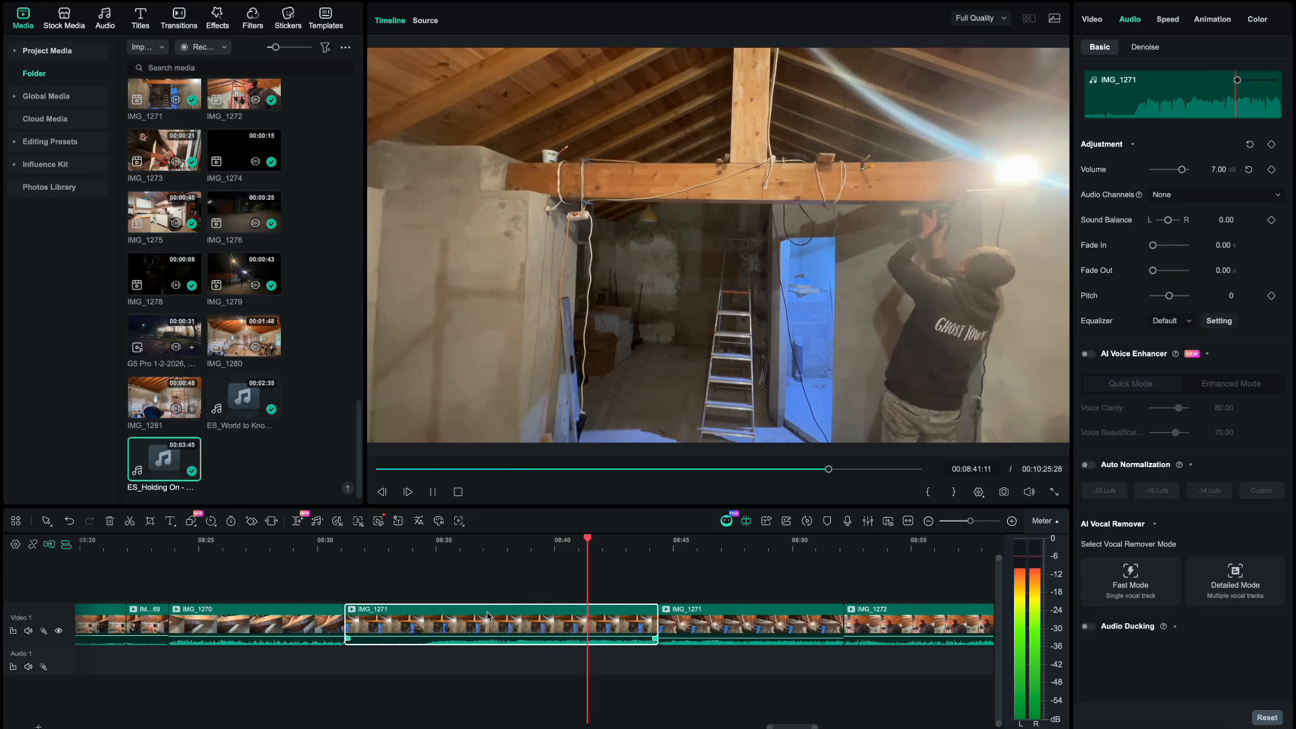
pyautogui.hscroll(1, 488, 616)
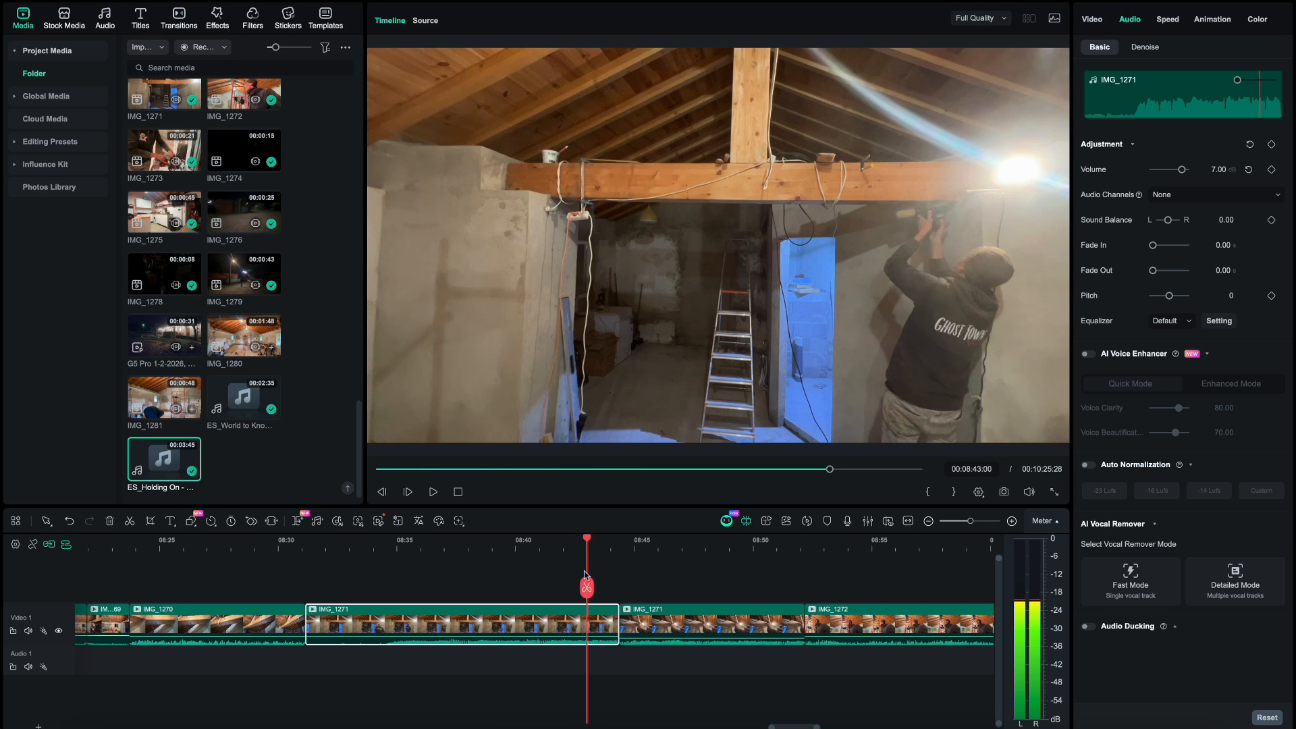
pyautogui.click(348, 545)
pyautogui.press('space')
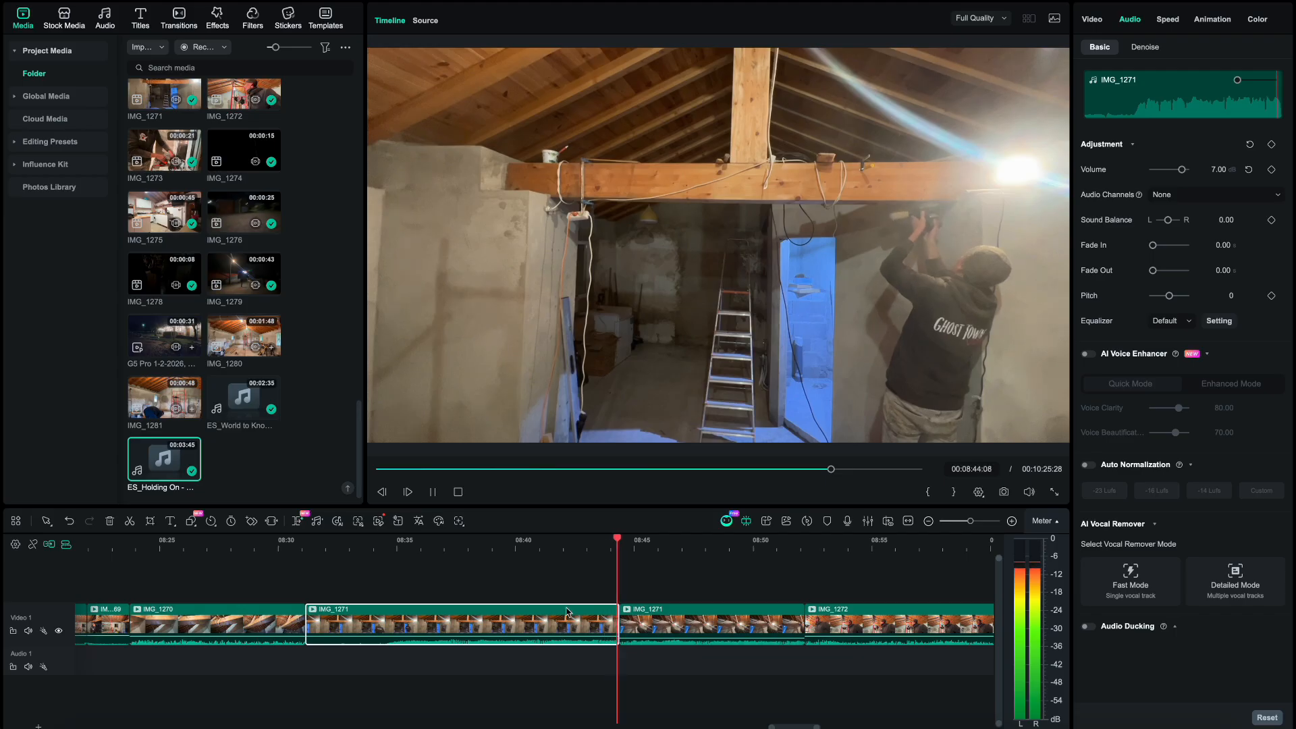
pyautogui.hscroll(6, 567, 612)
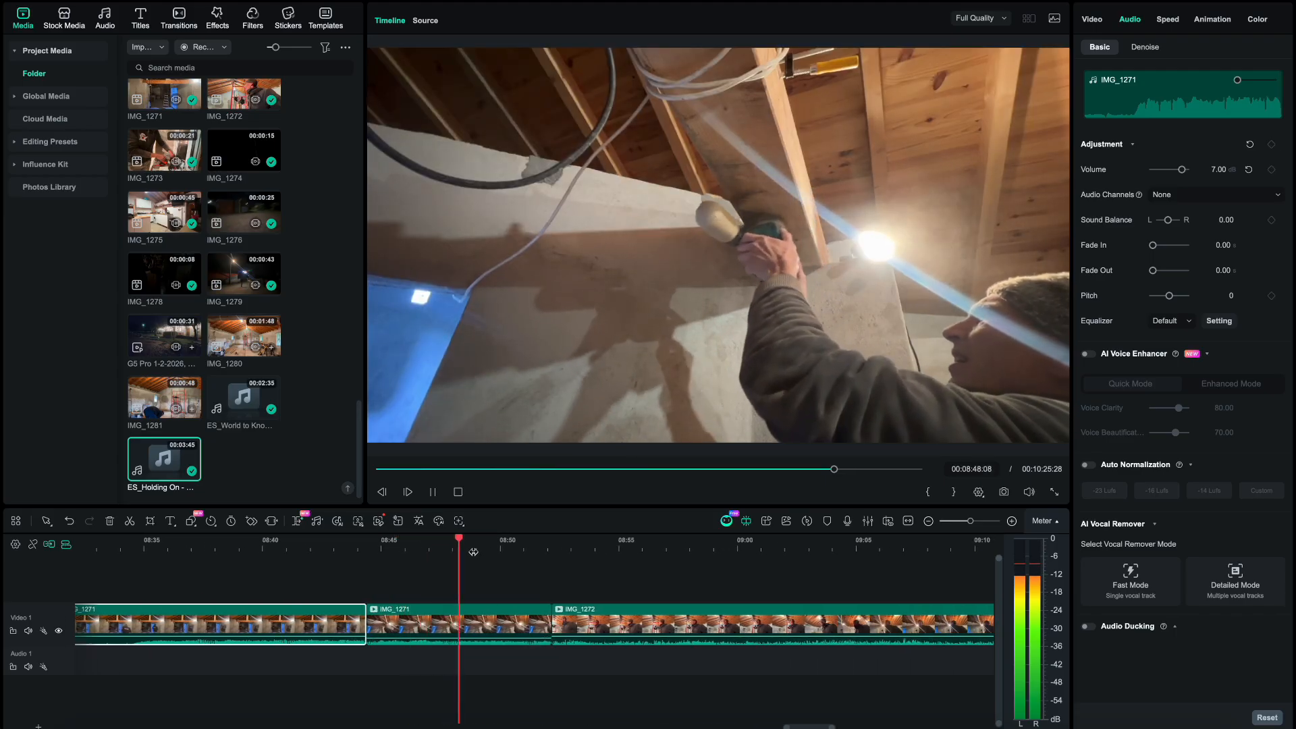
# - Select the second IMG_1271 clip and play through its end into the start of IMG_1272
pyautogui.click(515, 631)
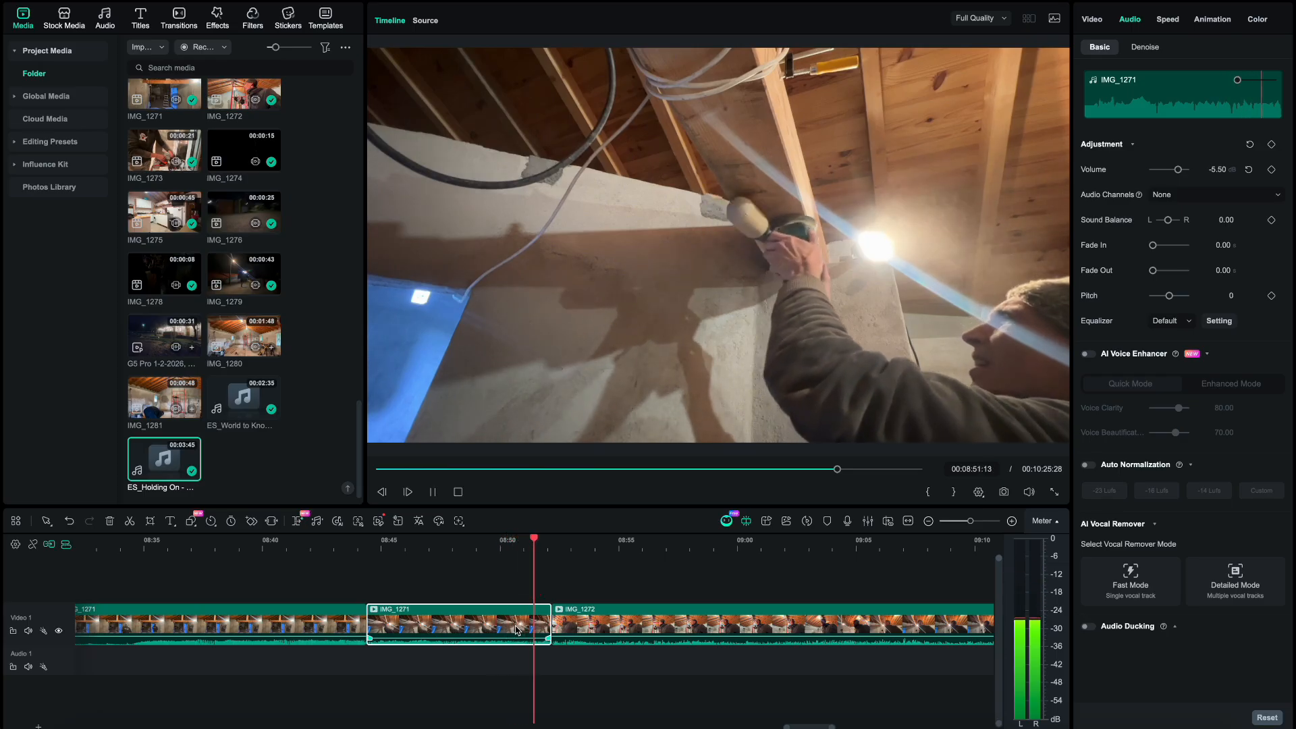
pyautogui.press('space')
pyautogui.press('super+minus')
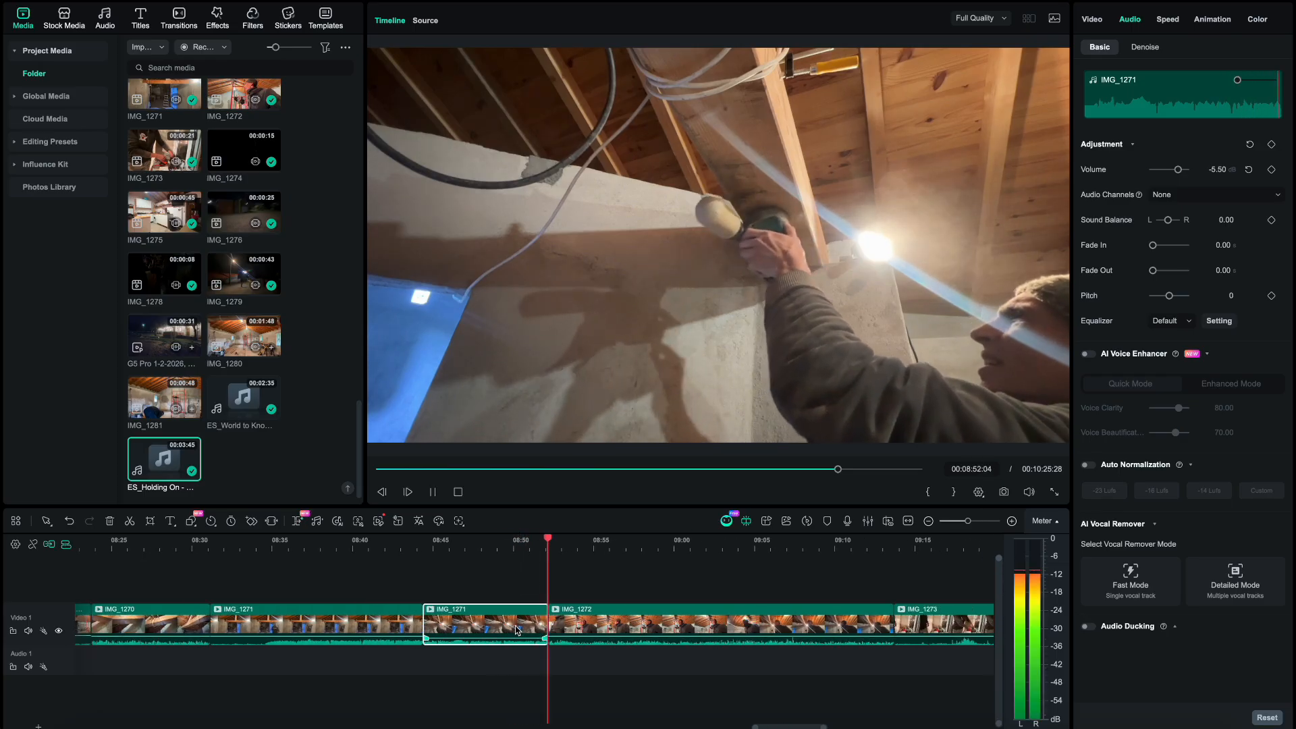
pyautogui.press('space')
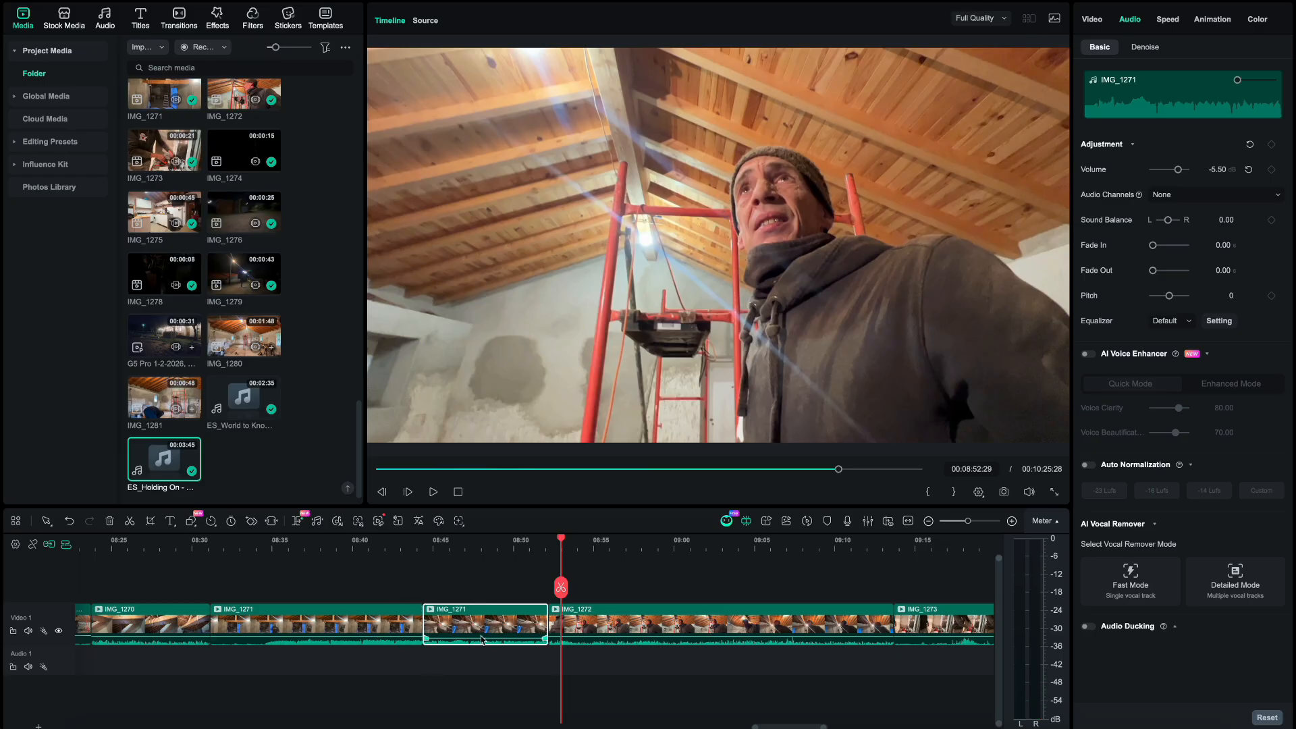
pyautogui.press('super+minus')
pyautogui.press('super+minus')
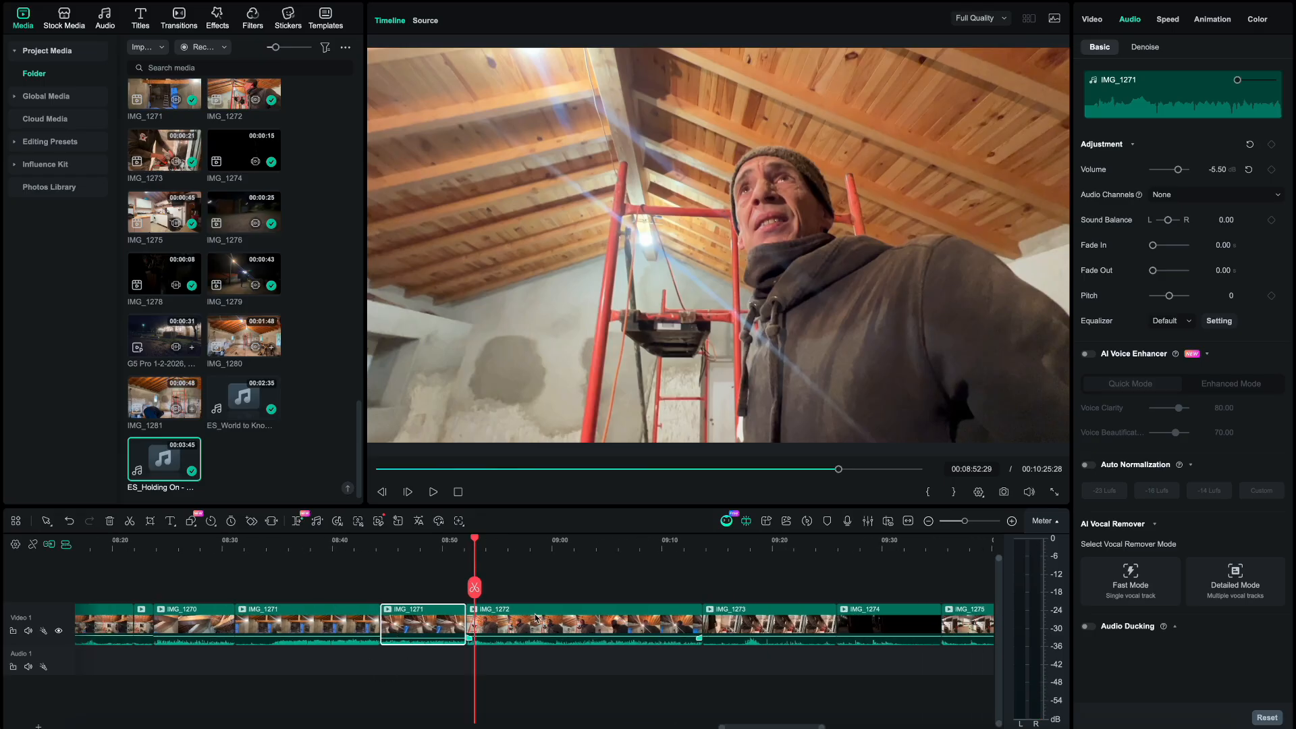
# - Split the first IMG_1271 clip at 00:08:41:19, delete the part after the cut, and replay across the new join
pyautogui.click(352, 545)
pyautogui.press('space')
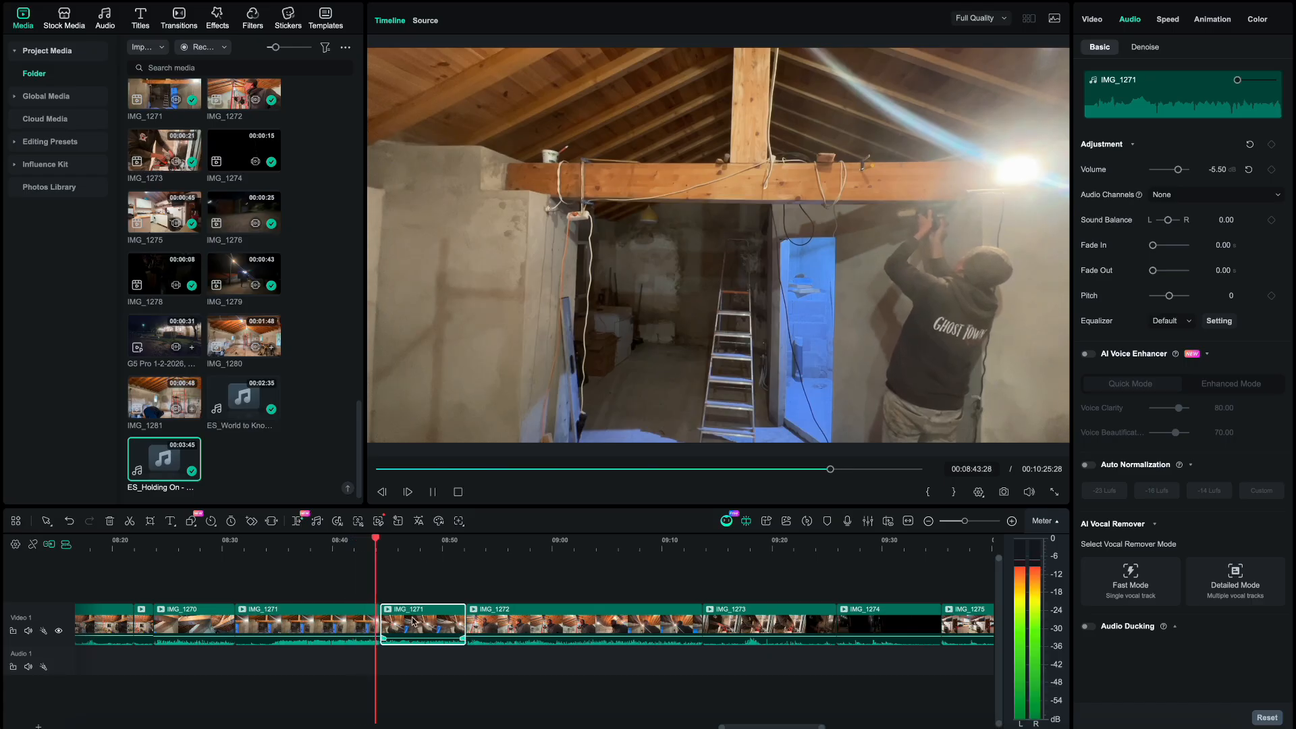
pyautogui.press('space')
pyautogui.click(352, 548)
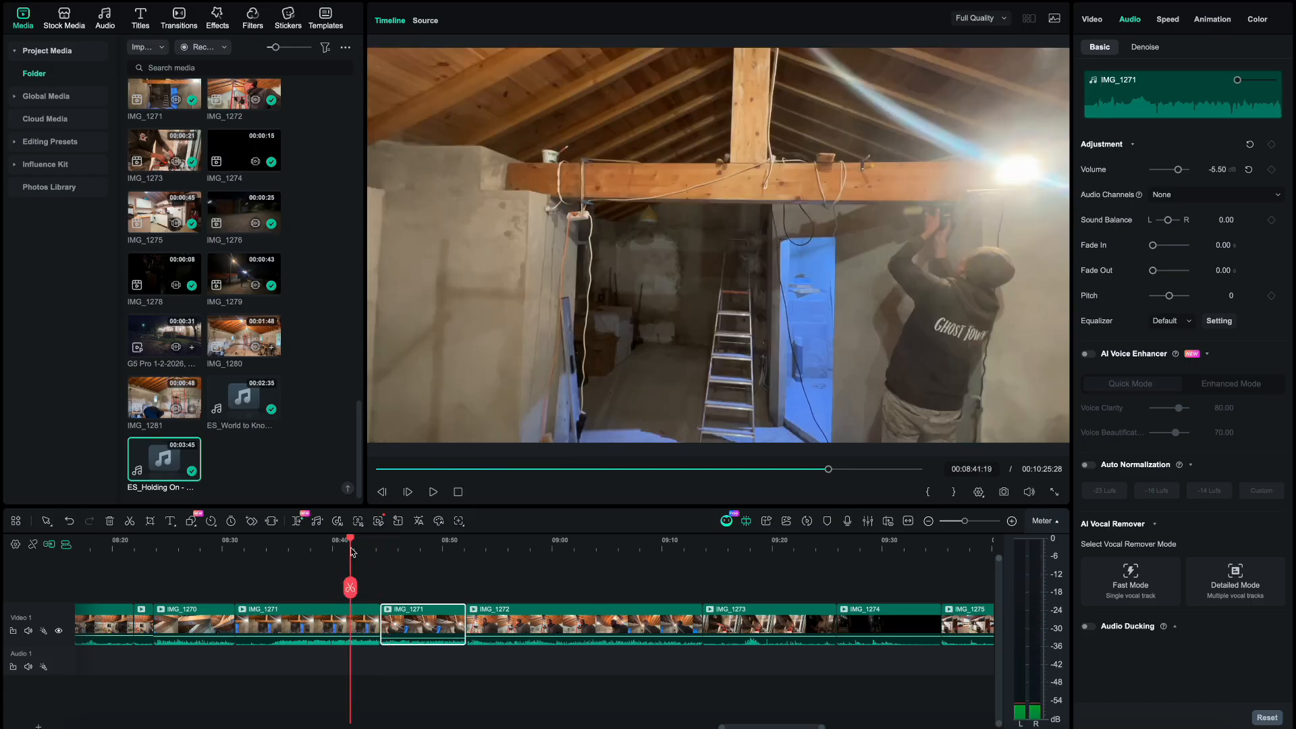
pyautogui.click(351, 587)
pyautogui.press('BackSpace')
pyautogui.click(324, 546)
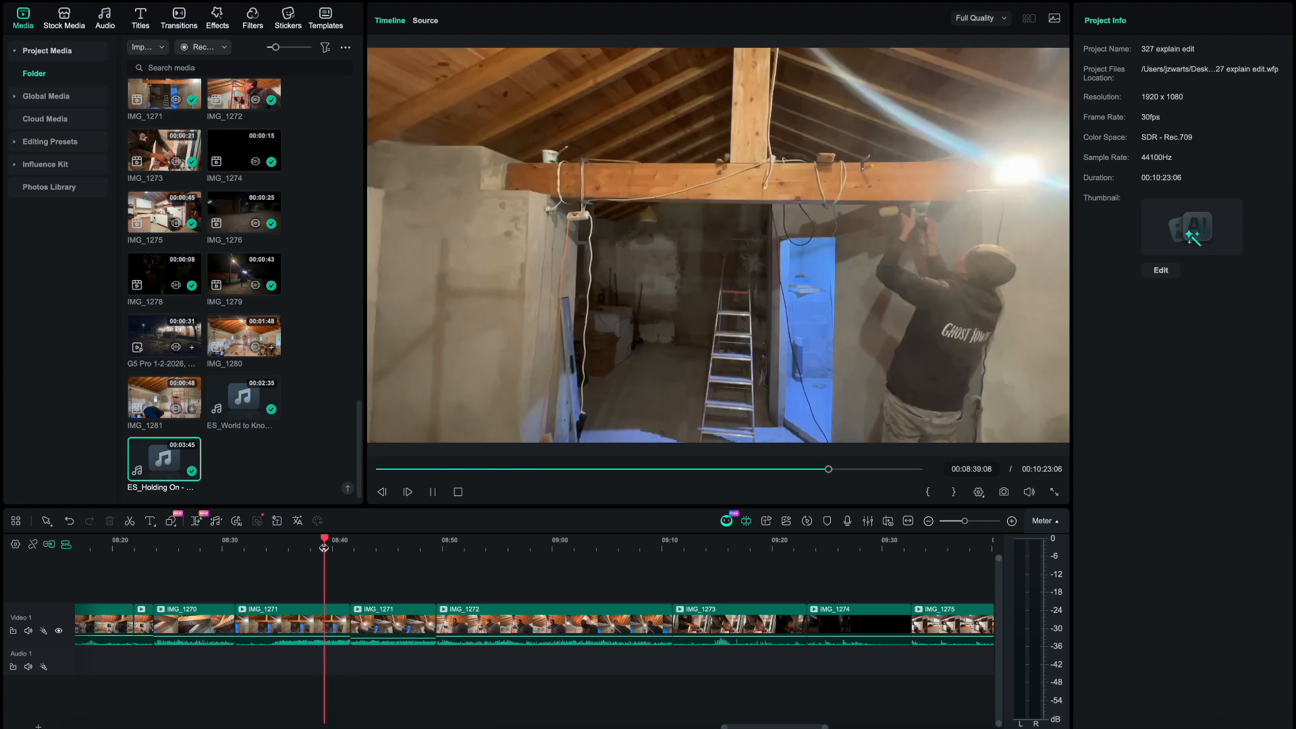
pyautogui.press('space')
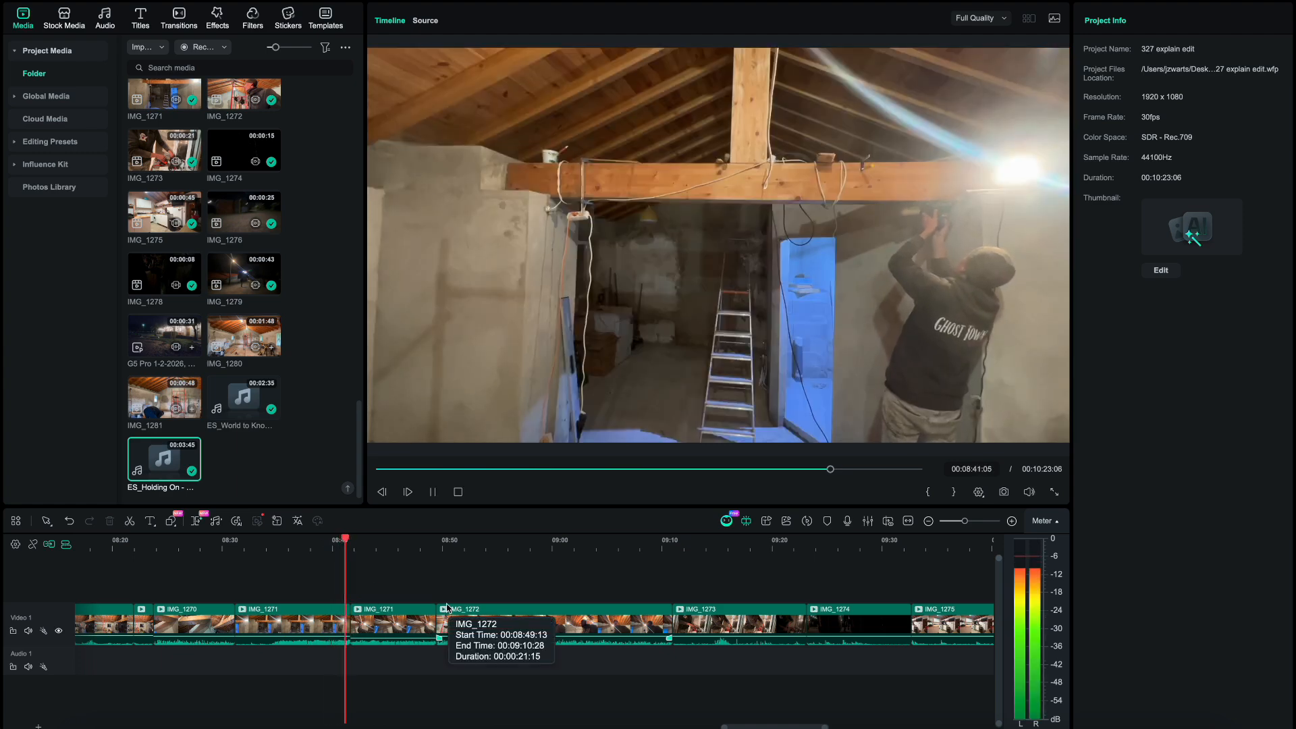
# - Play IMG_1272 up to about 00:09:05 to check its picture and sound level
pyautogui.scroll(-2, 446, 608)
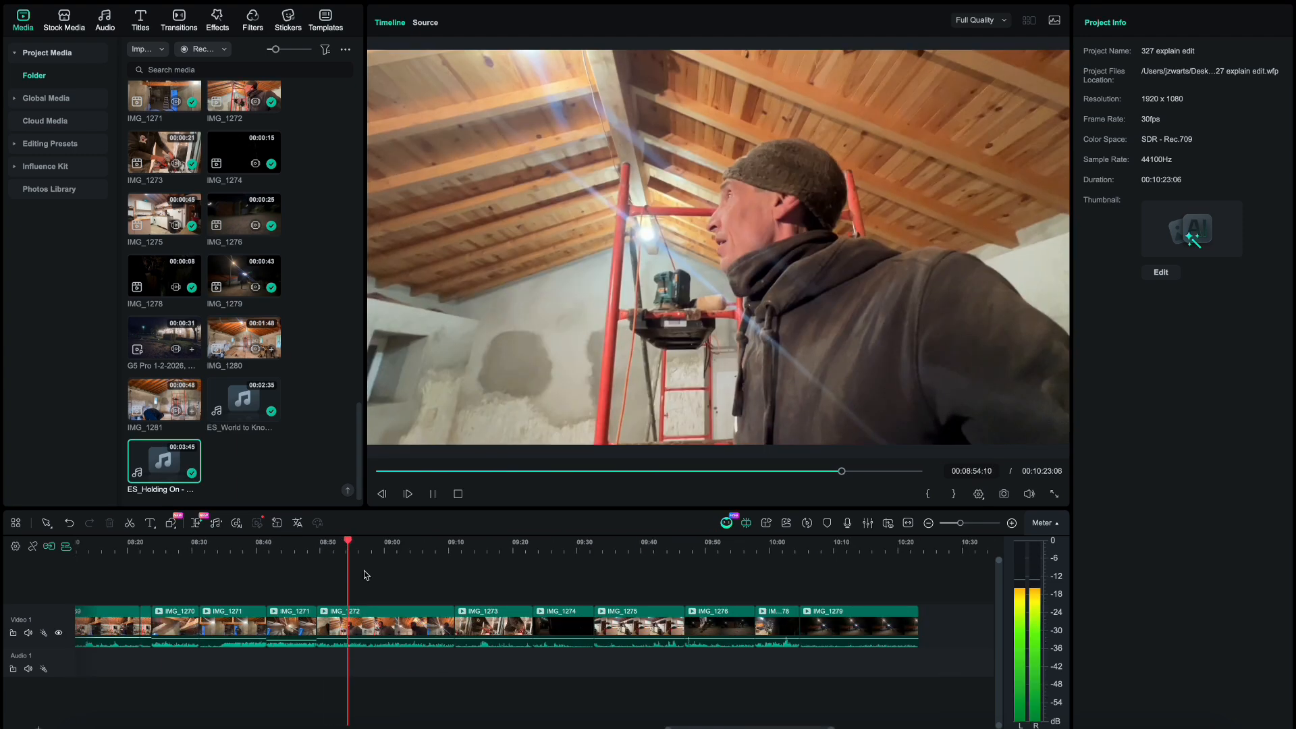
pyautogui.scroll(3, 364, 575)
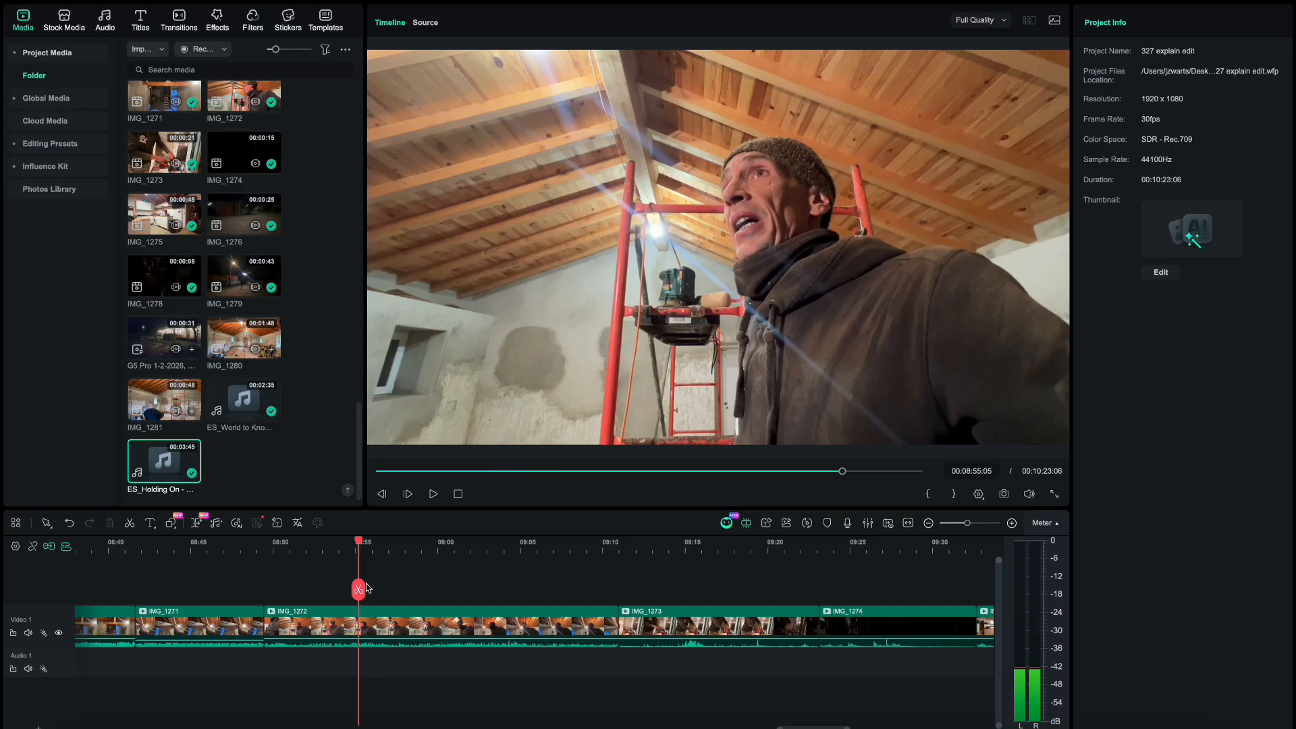
pyautogui.press('space')
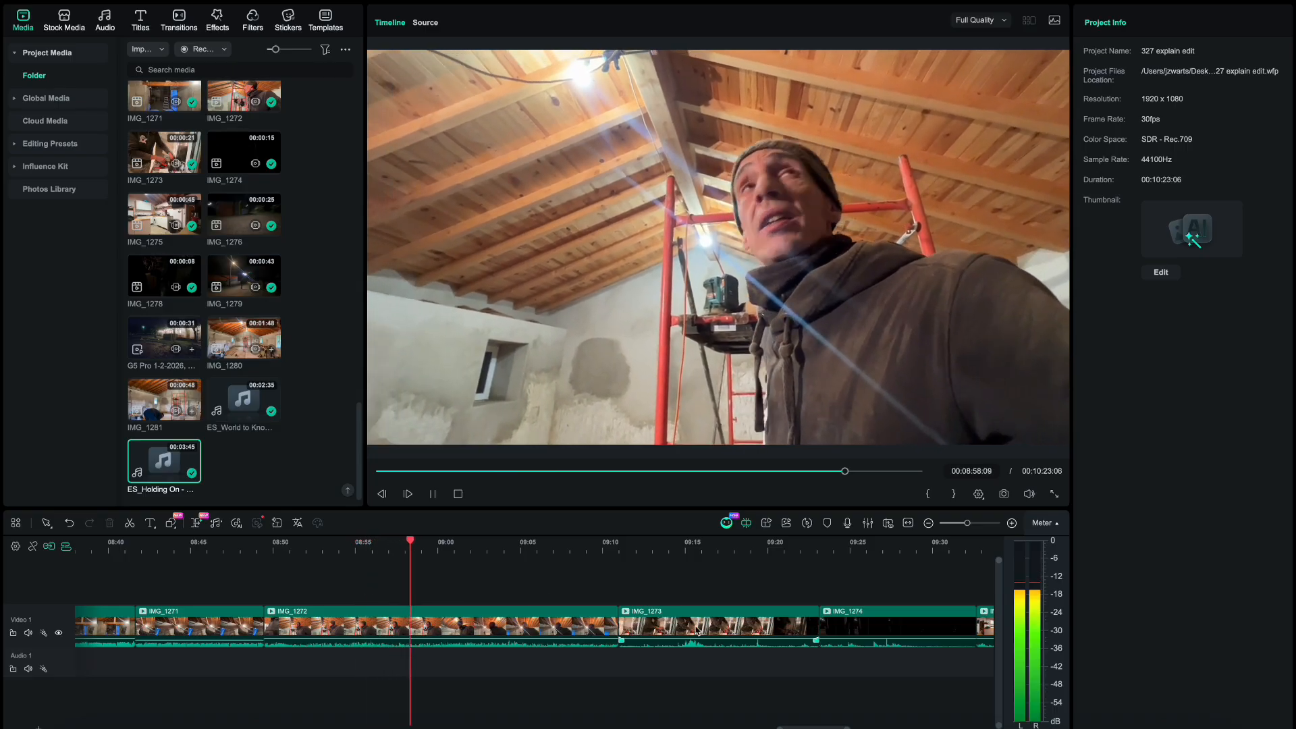
pyautogui.press('XF86AudioLowerVolume')
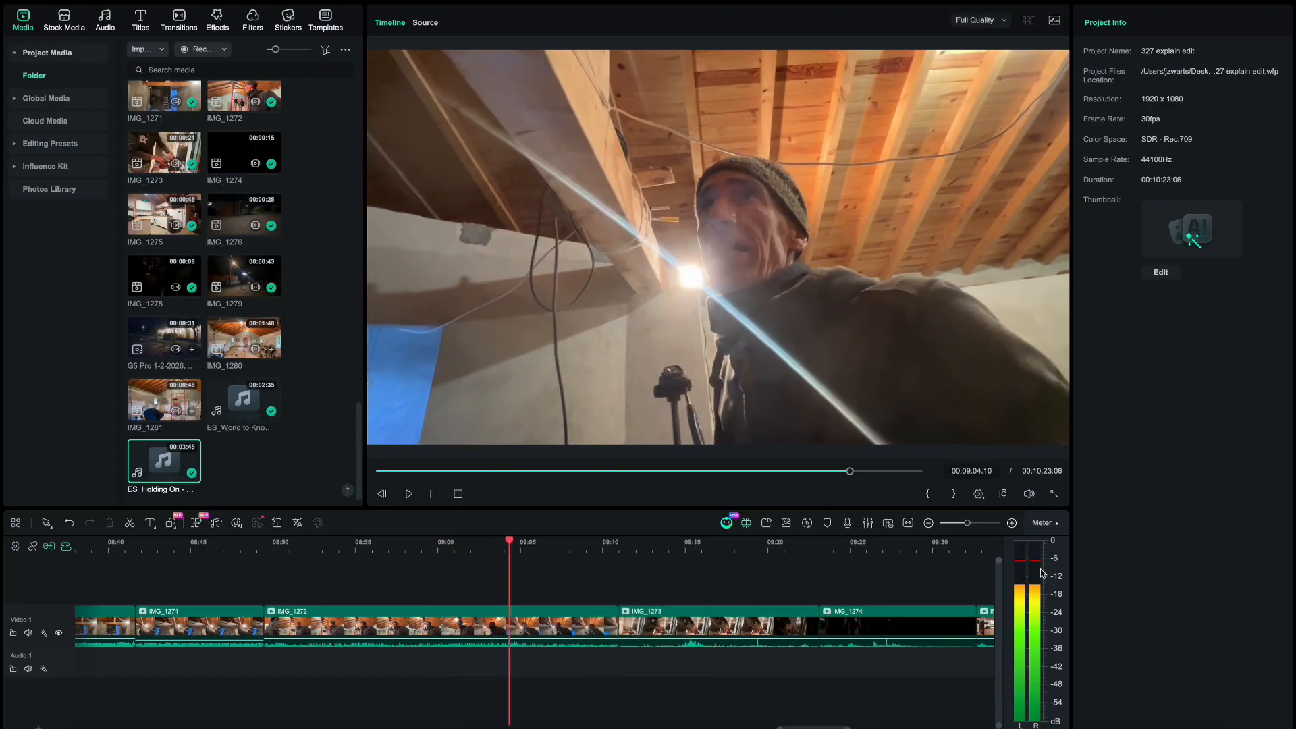
pyautogui.press('space')
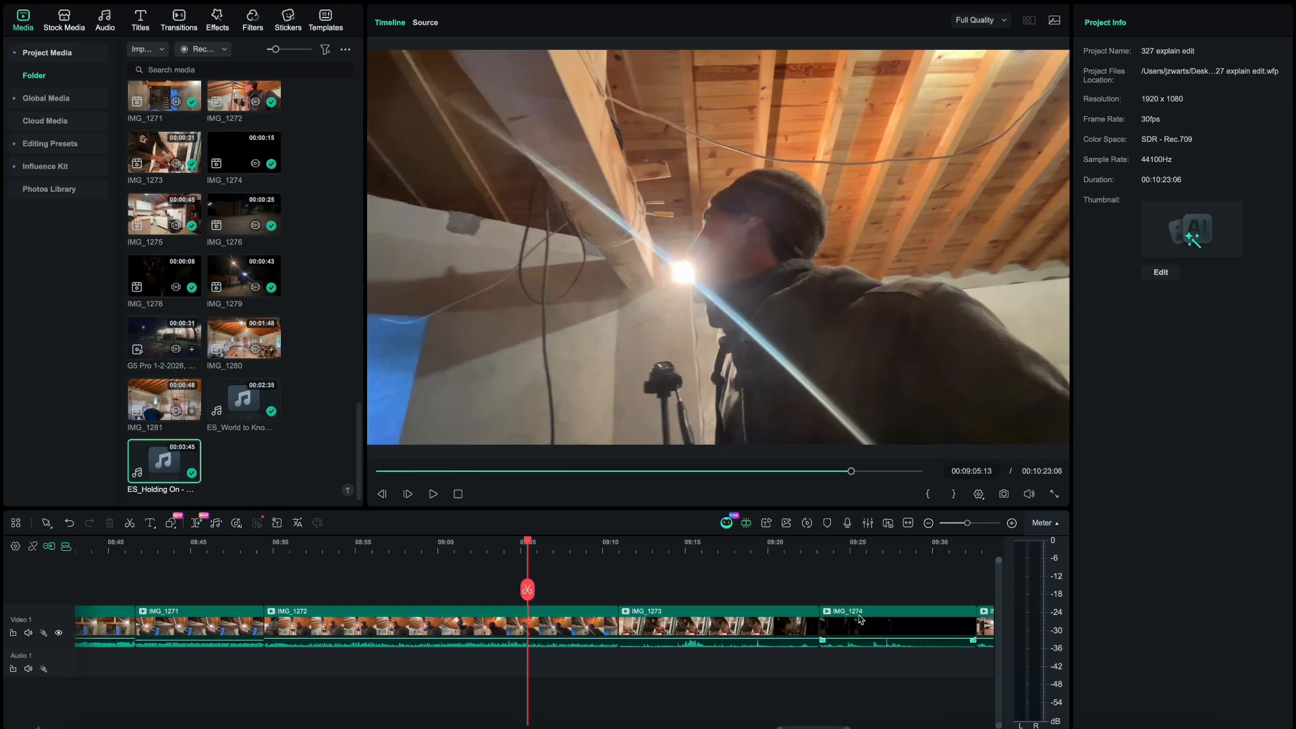
# - Play on from about 00:09:05 in IMG_1272 through IMG_1273 and IMG_1274 into the start of IMG_1275
pyautogui.scroll(-5, 629, 665)
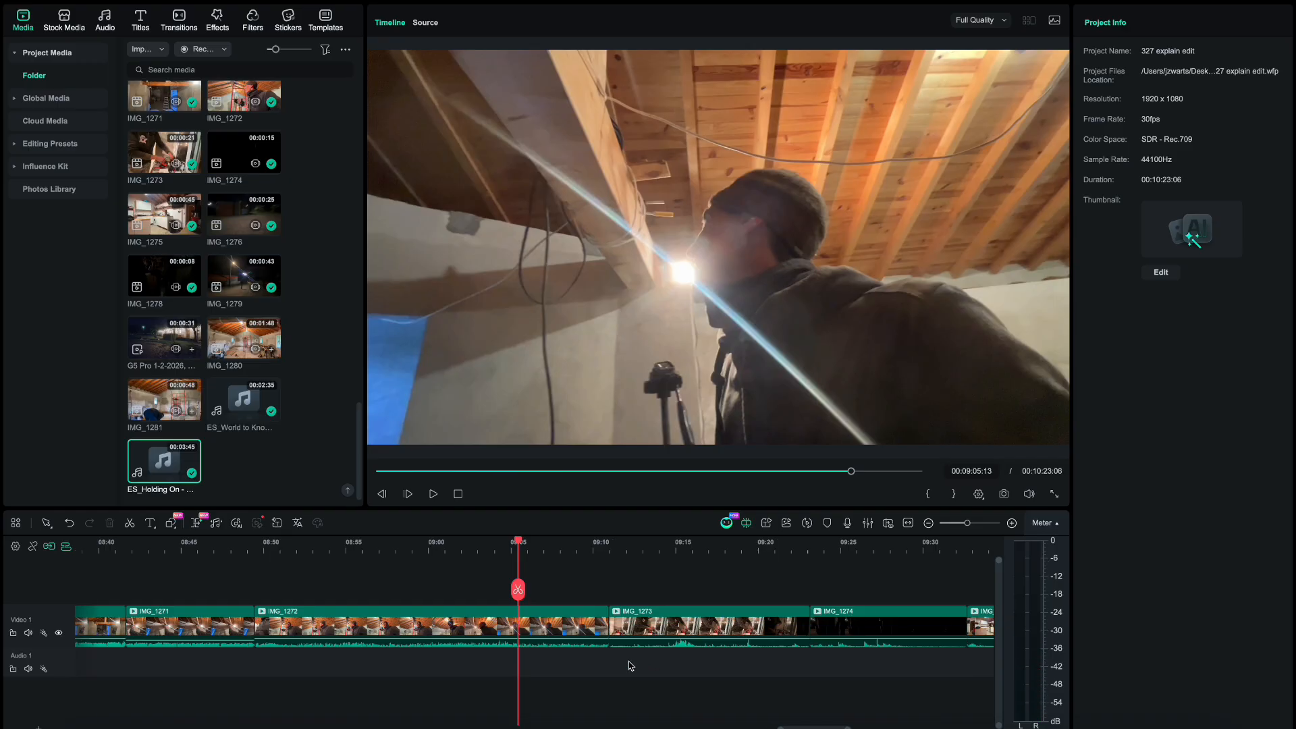
pyautogui.click(511, 559)
pyautogui.press('space')
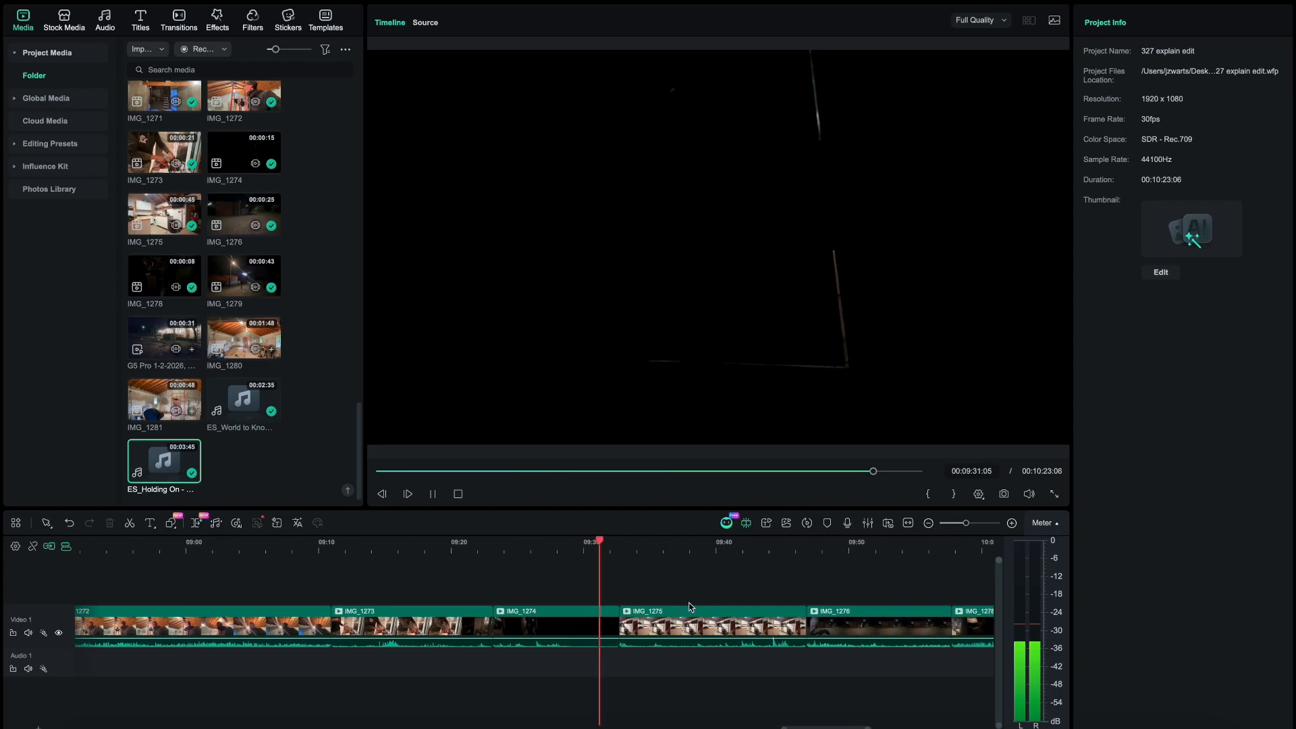
pyautogui.press('space')
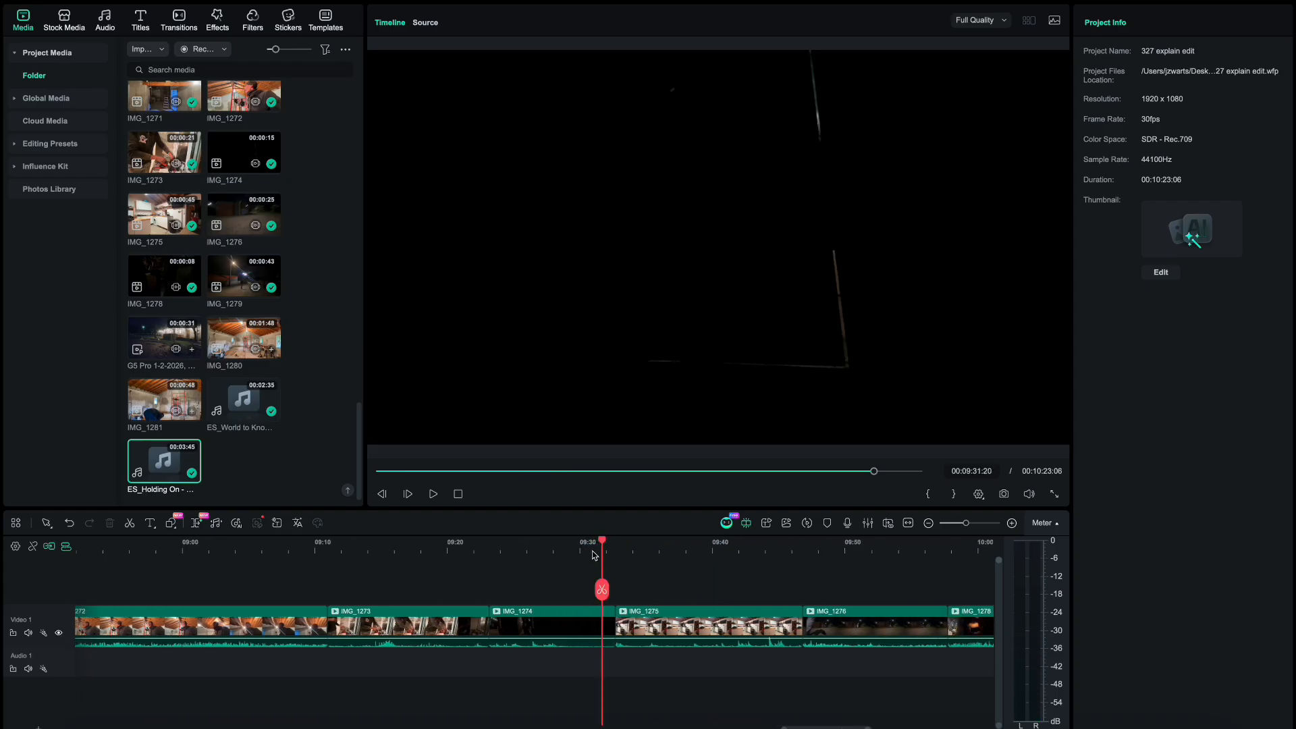
pyautogui.scroll(2, 664, 591)
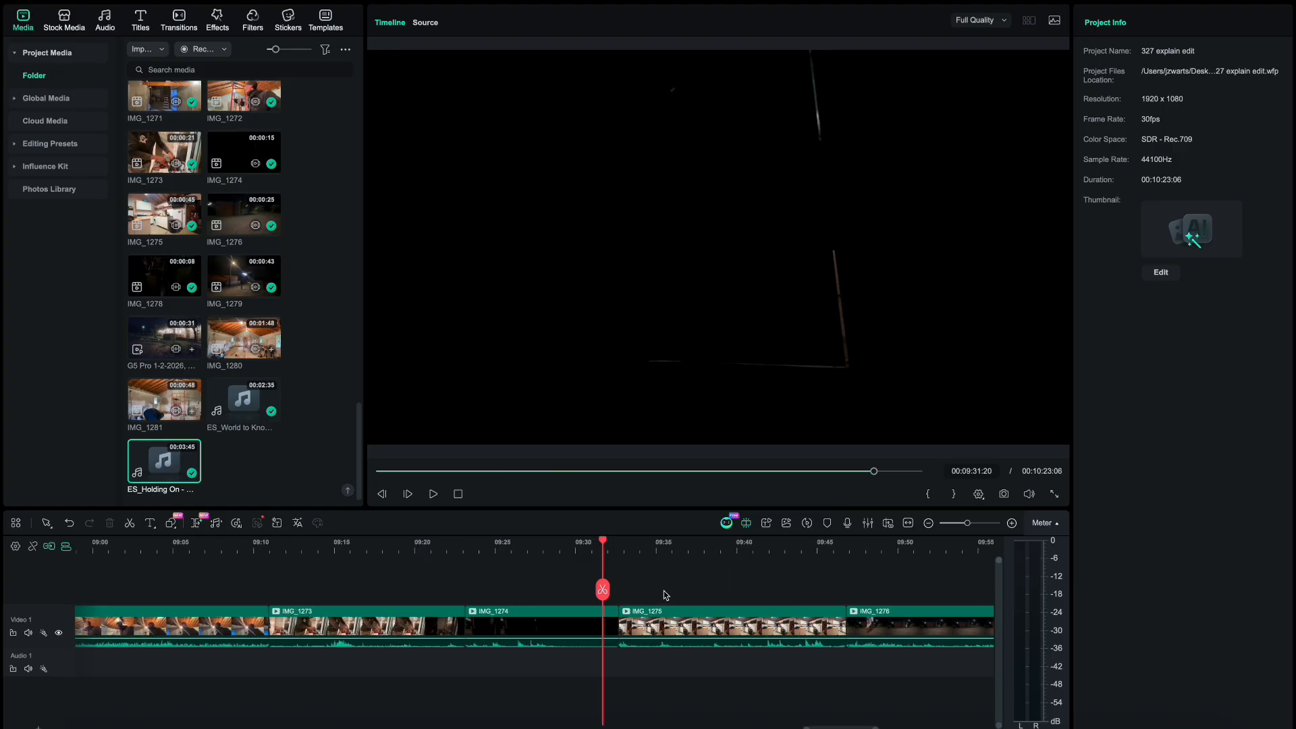
pyautogui.hscroll(3, 663, 590)
pyautogui.press('space')
pyautogui.scroll(-3, 662, 590)
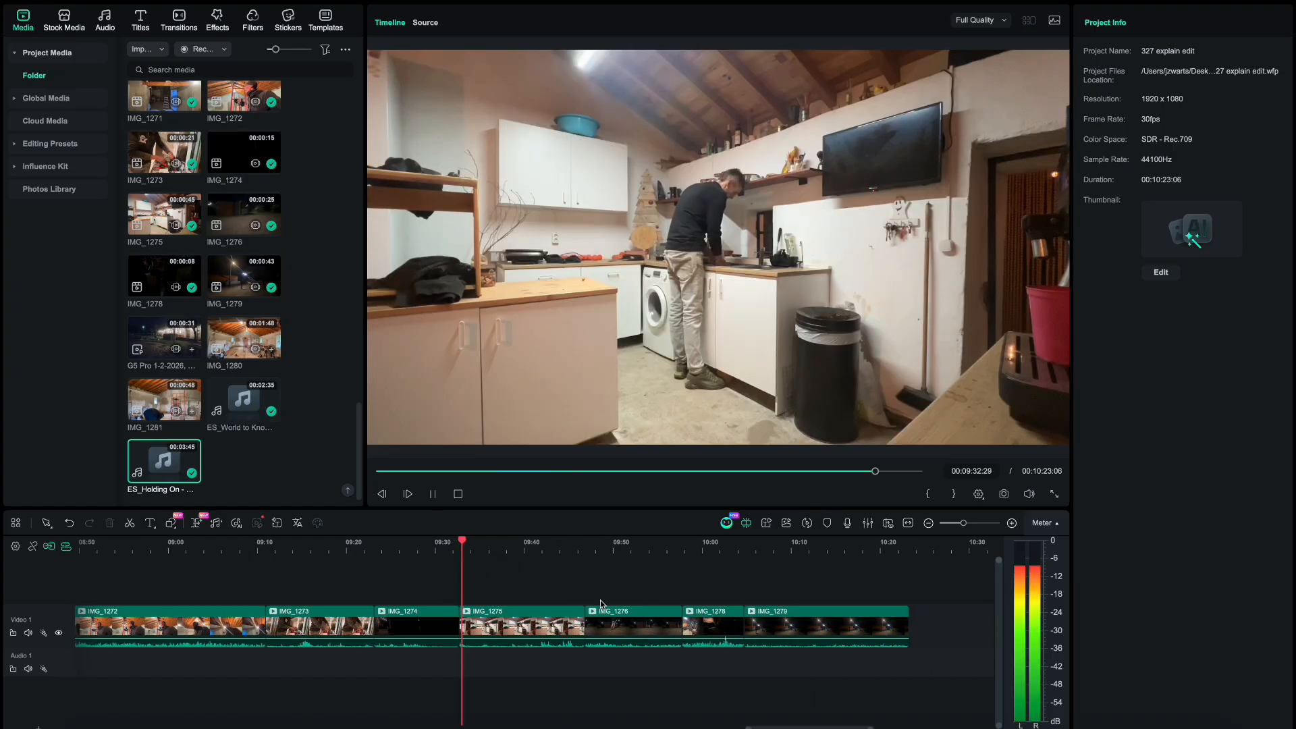
# - Play the second half of IMG_1275 and select the clip to check its audio settings
pyautogui.click(530, 546)
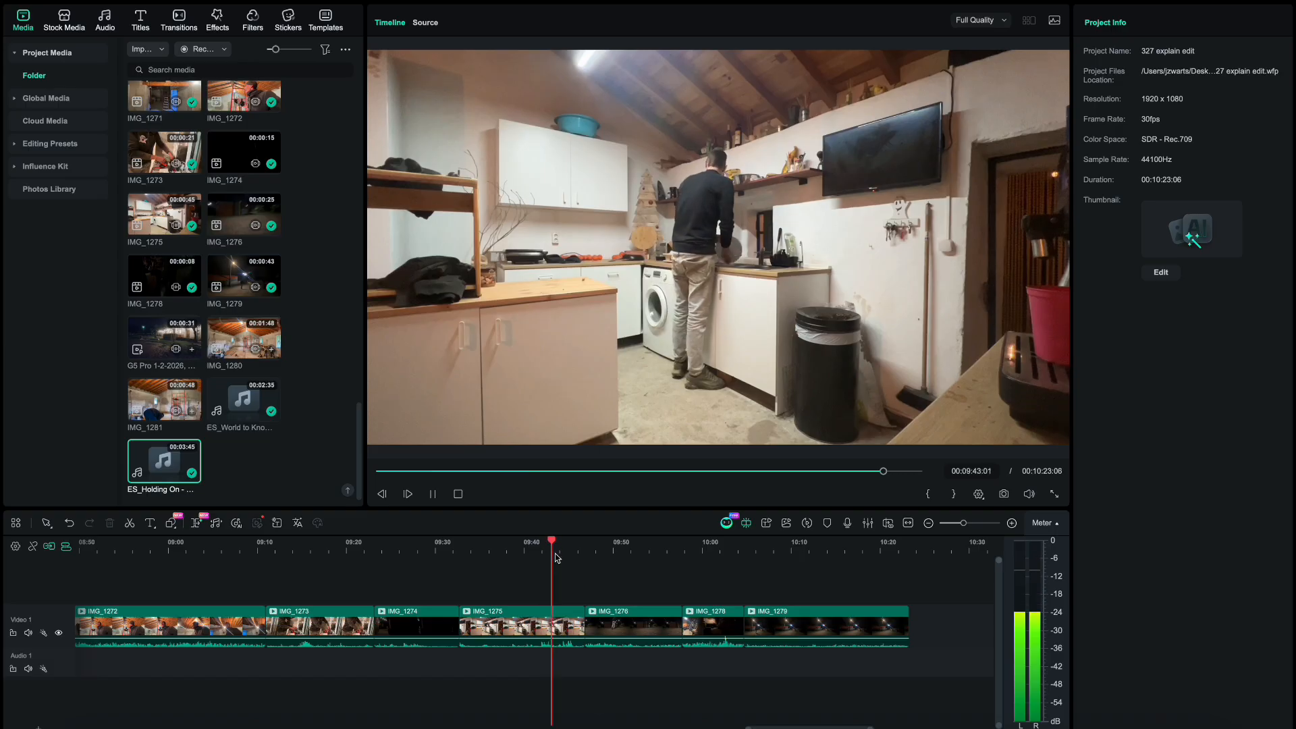
pyautogui.click(533, 627)
pyautogui.press('space')
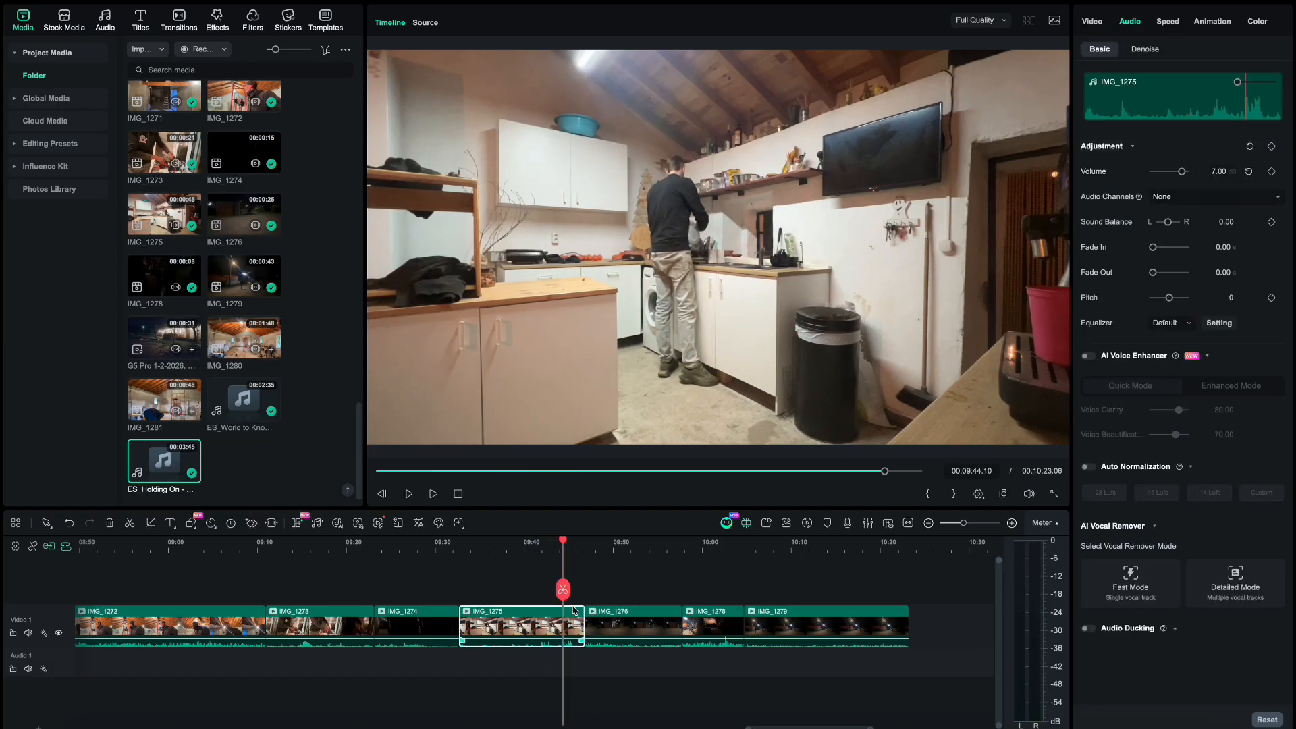
pyautogui.scroll(3, 564, 648)
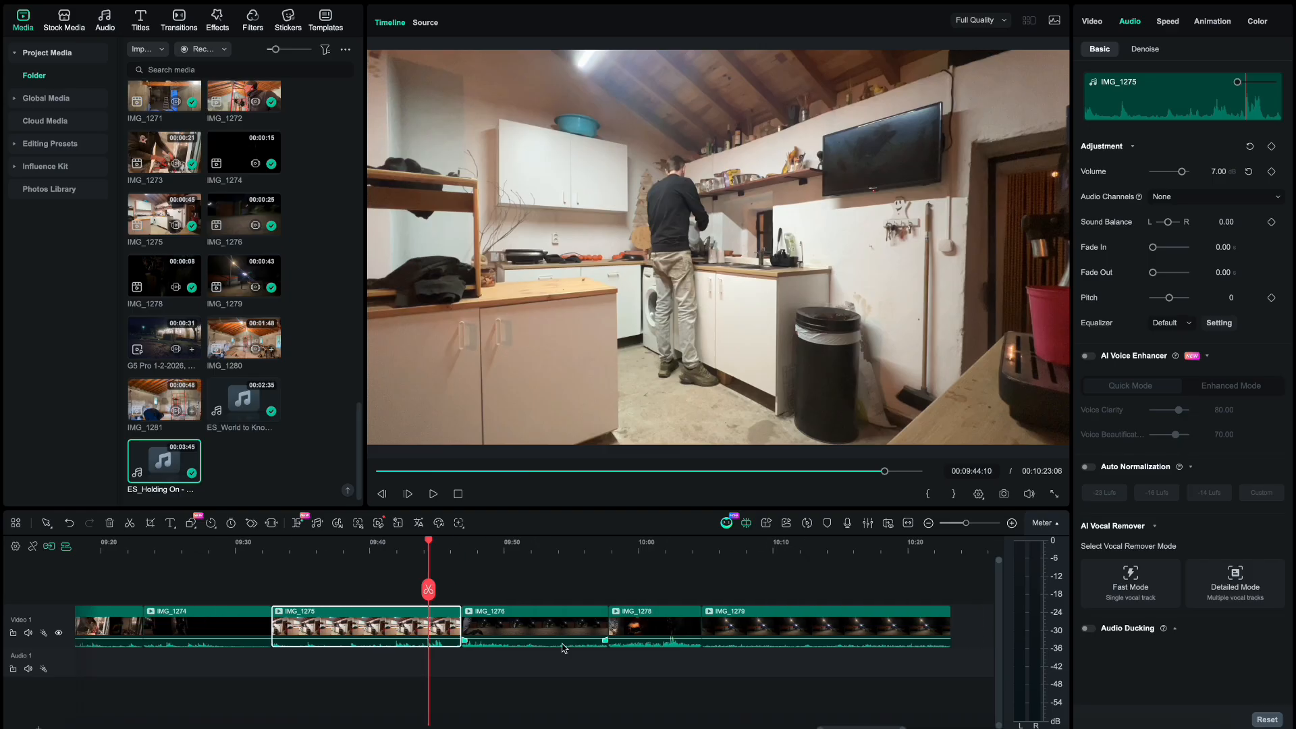
pyautogui.press('space')
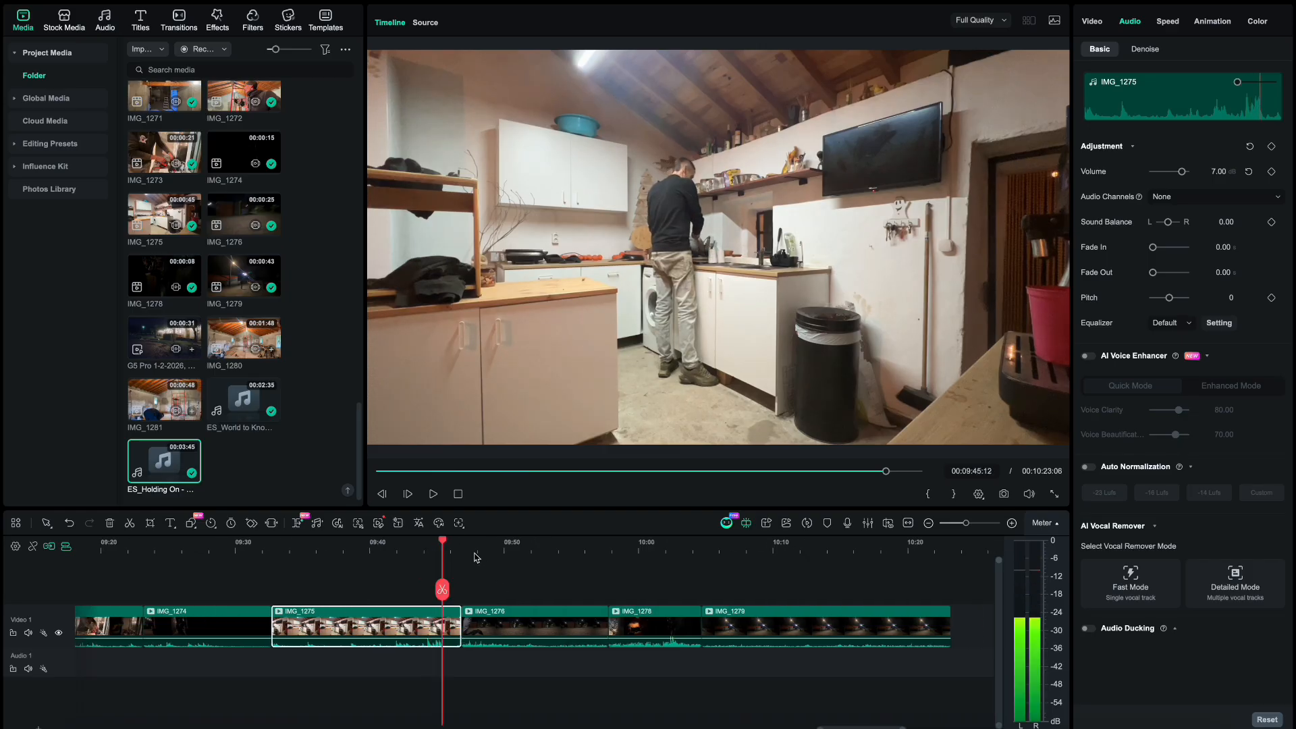
# - Review IMG_1276 and play on into the dark section of IMG_1278, up to about 00:10:02
pyautogui.click(474, 545)
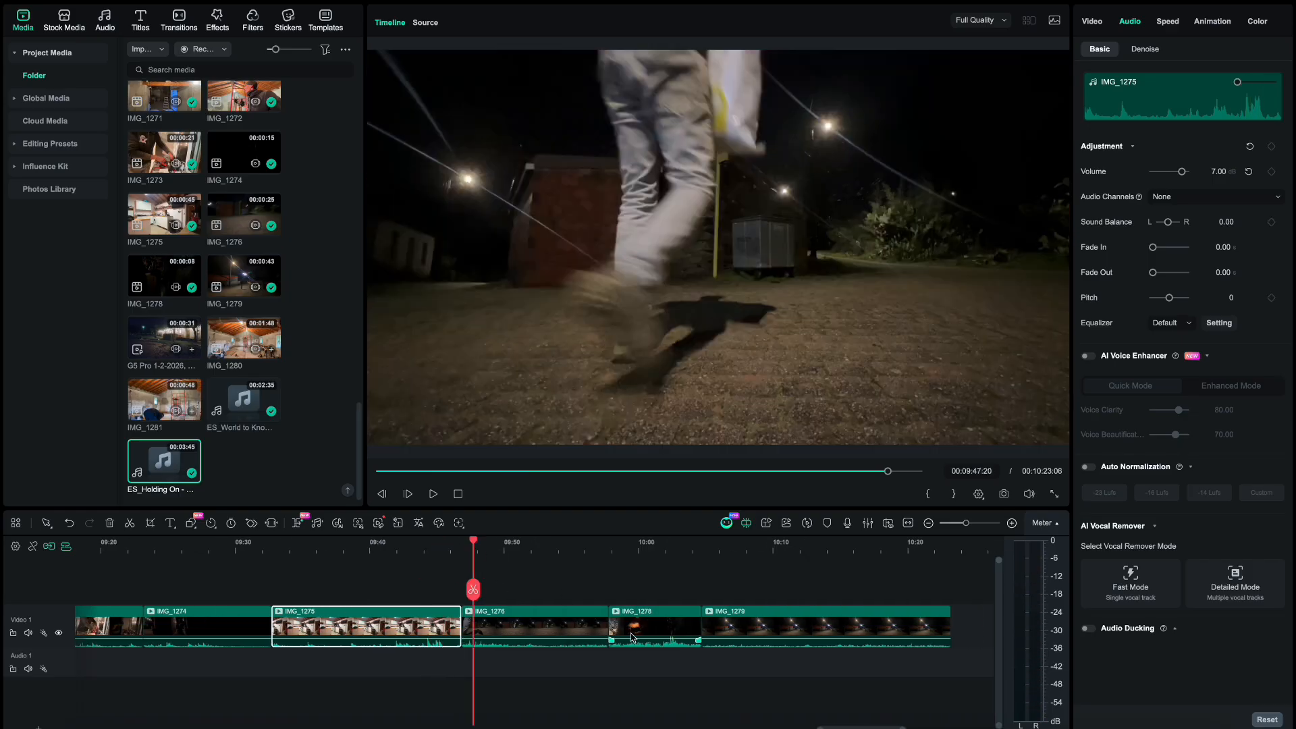
pyautogui.scroll(2, 533, 627)
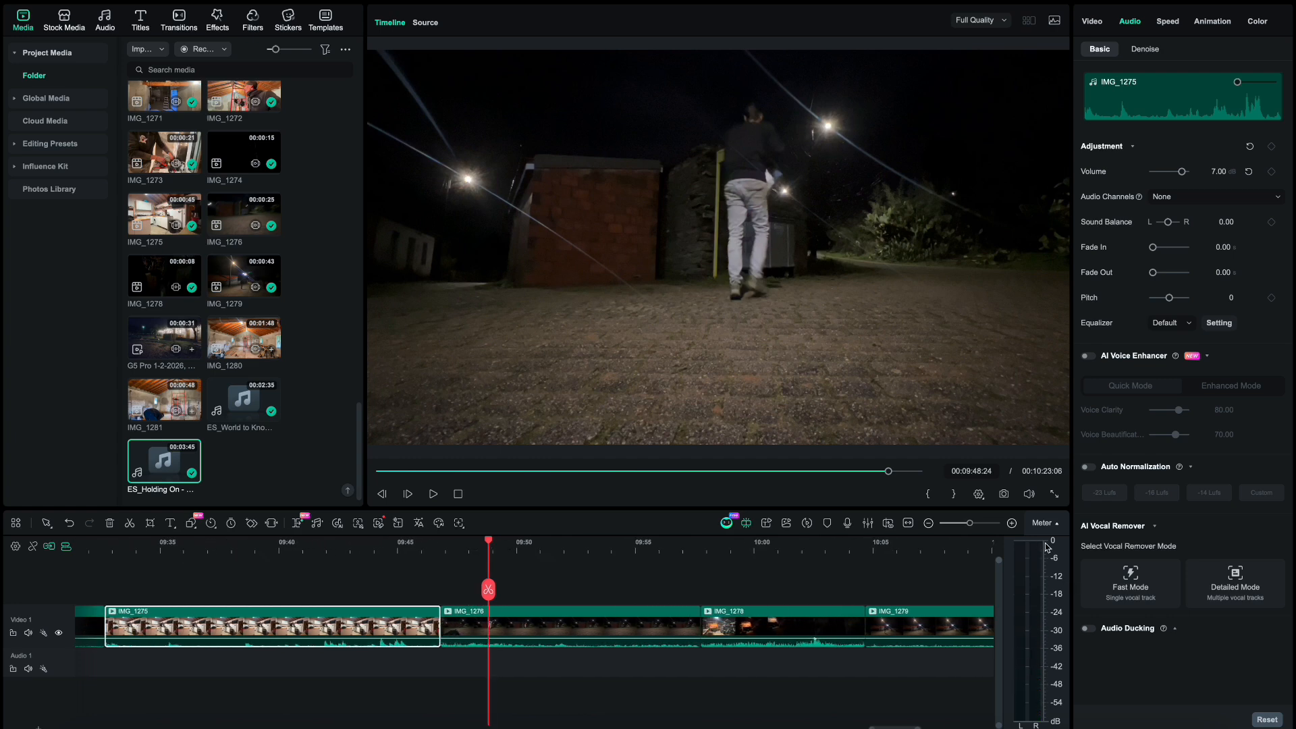
pyautogui.scroll(-3, 692, 627)
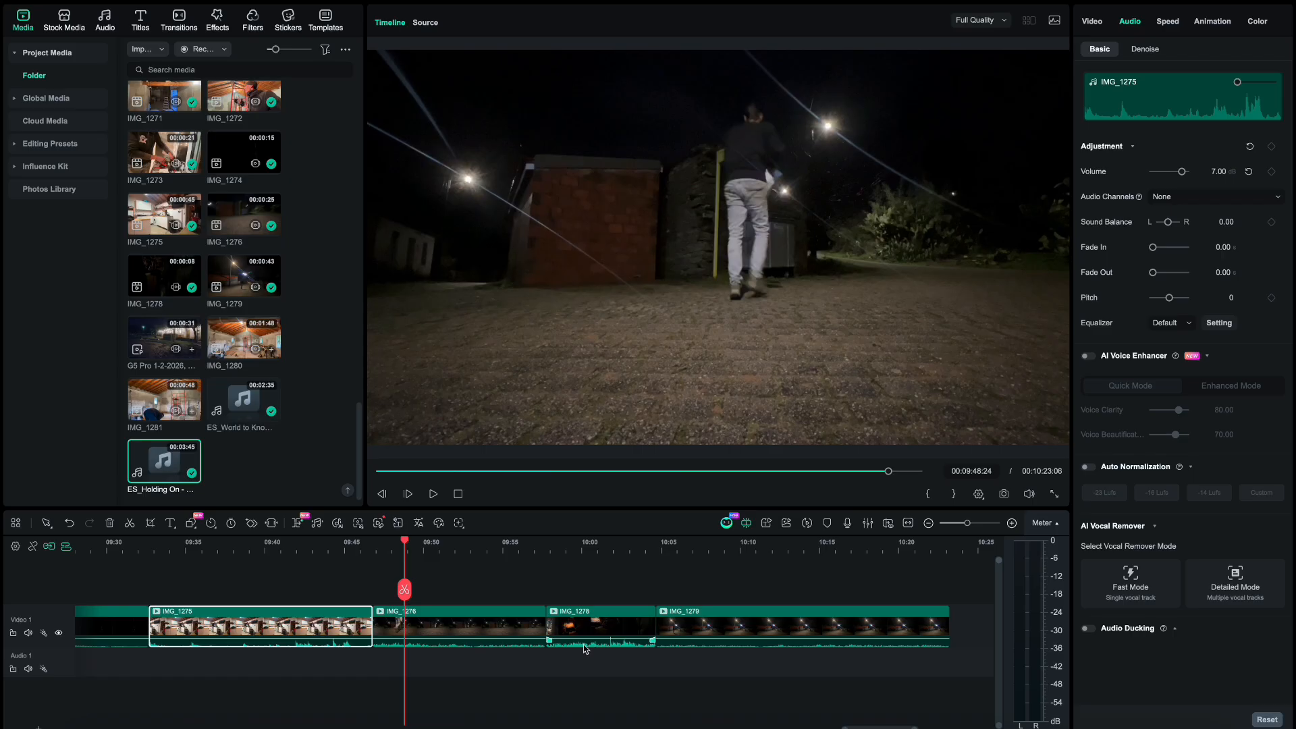
pyautogui.click(474, 547)
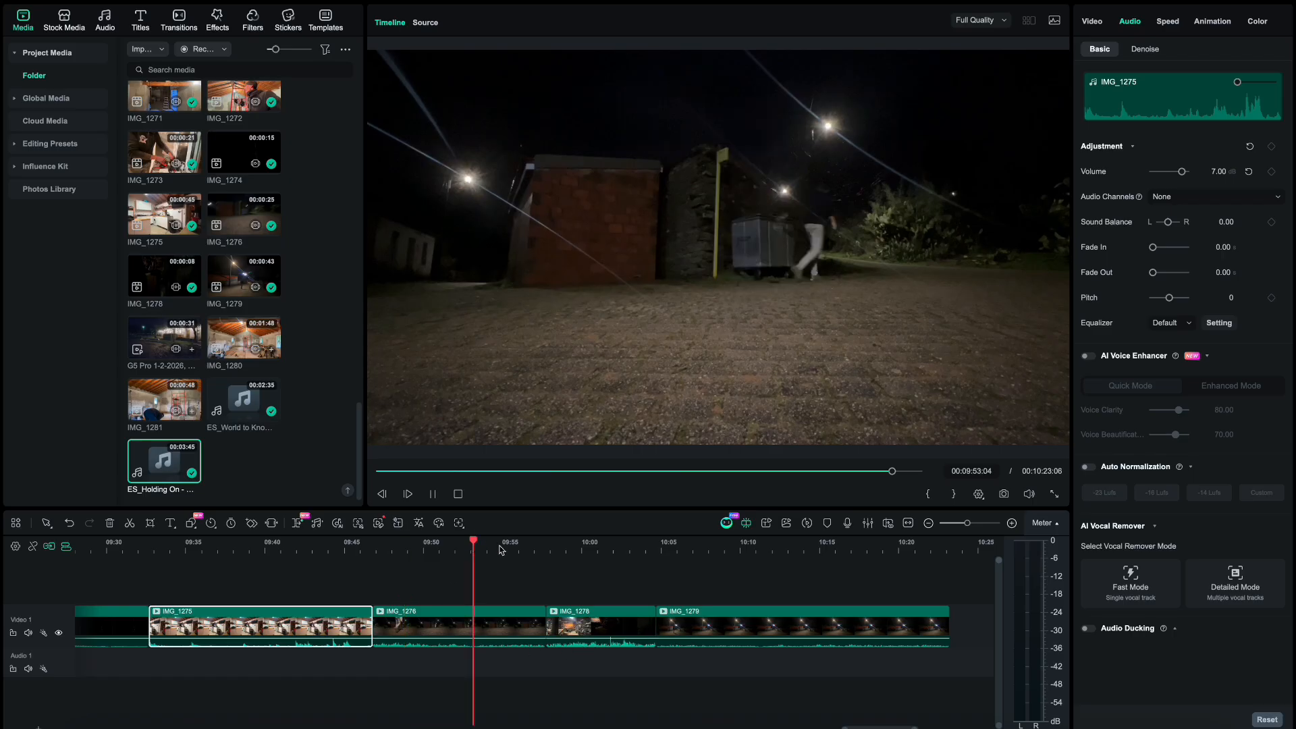
pyautogui.press('space')
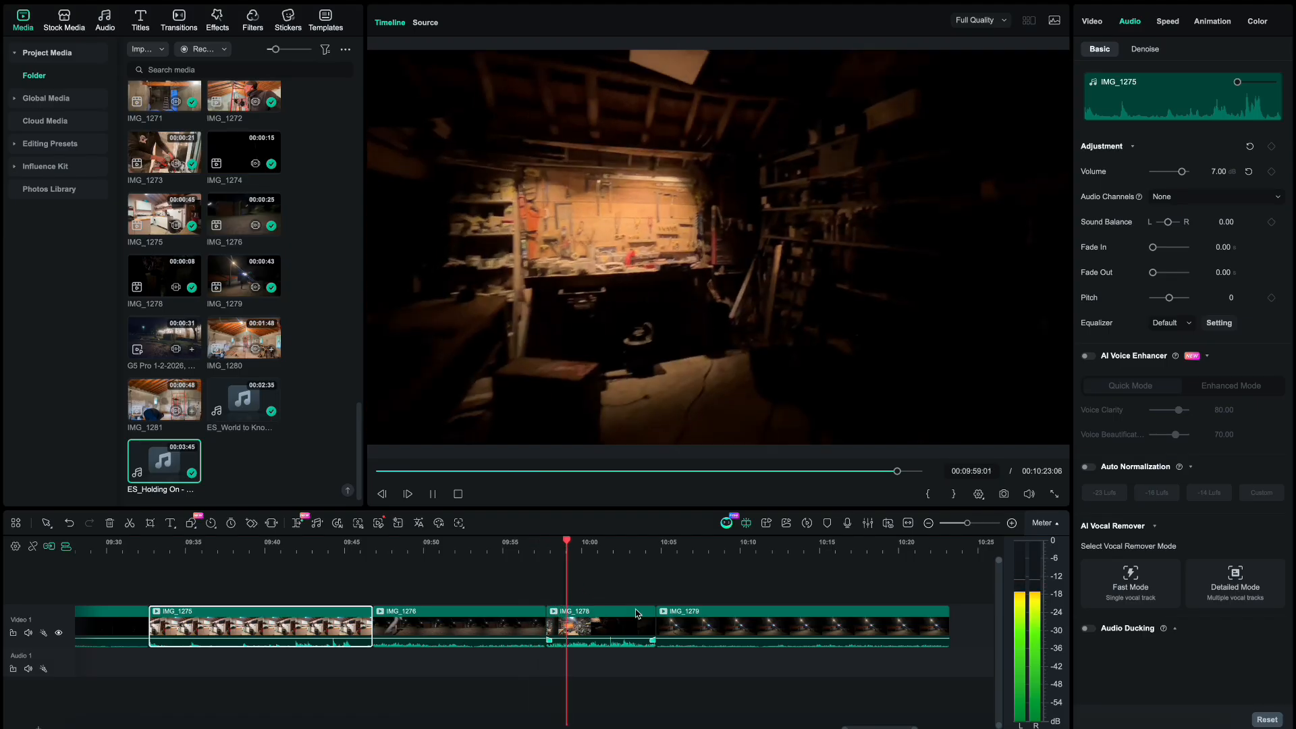
pyautogui.press('g')
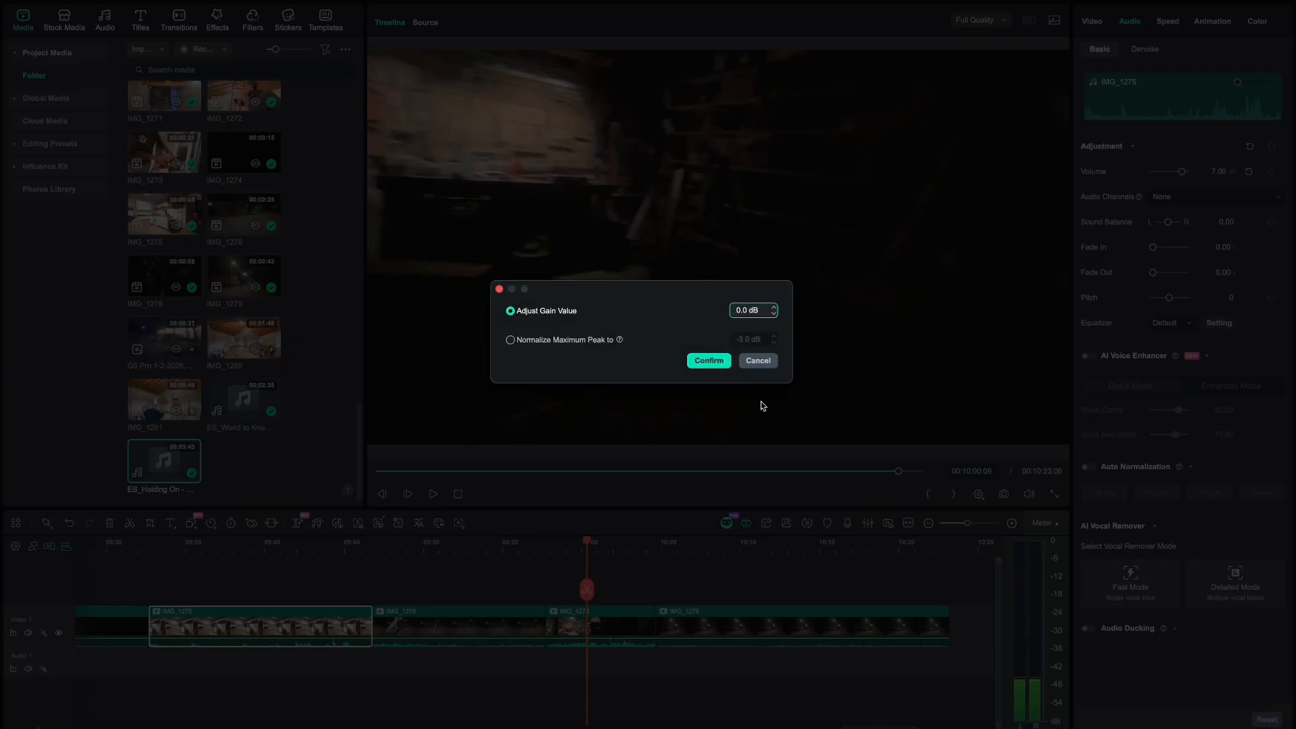
pyautogui.click(764, 366)
pyautogui.press('space')
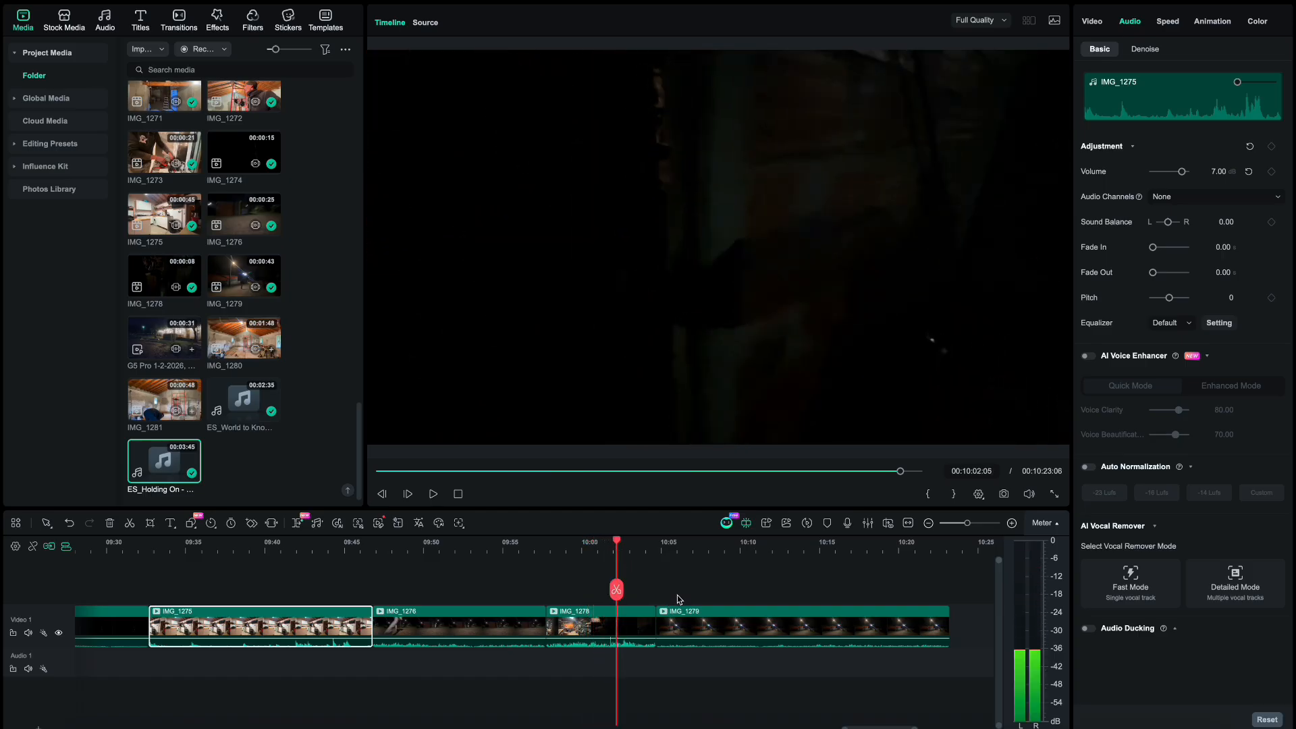
# - Replay the dark section of IMG_1278 and split the clip at 00:10:01:21
pyautogui.click(596, 551)
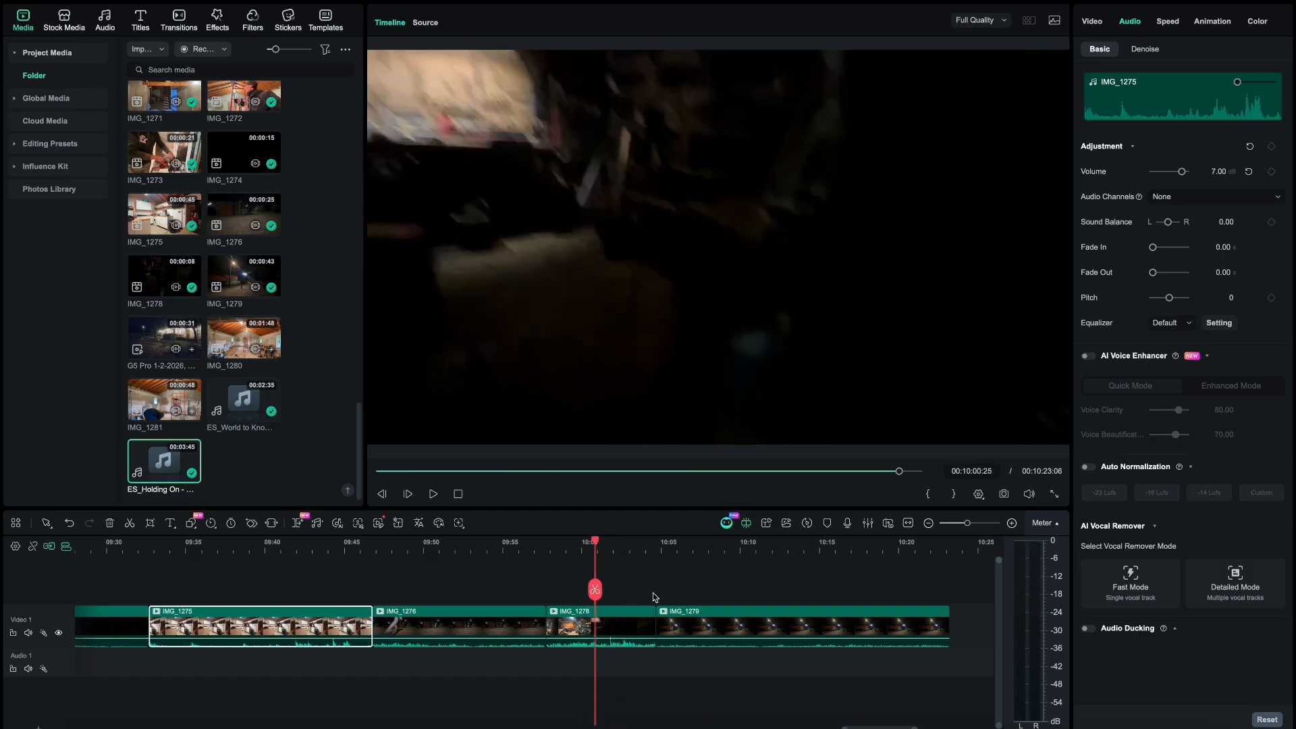
pyautogui.scroll(3, 653, 598)
pyautogui.press('space')
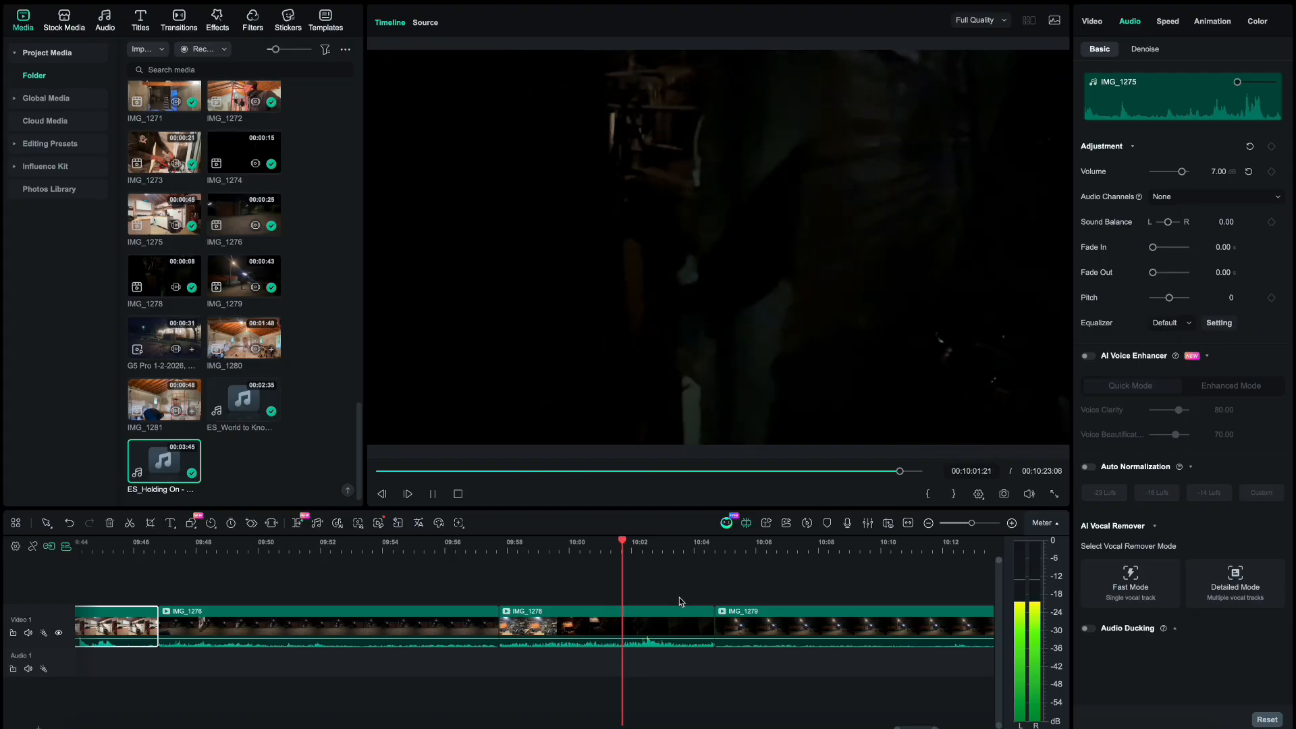
pyautogui.press('space')
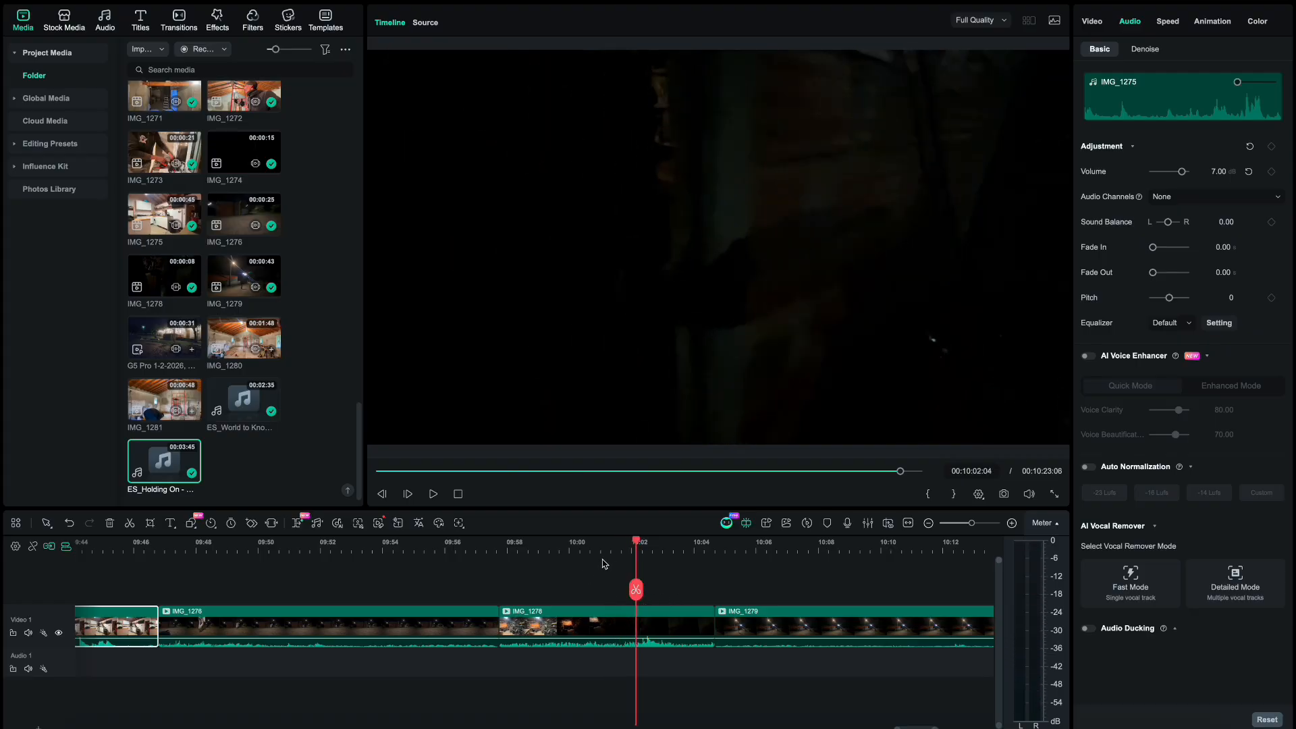
pyautogui.press('space')
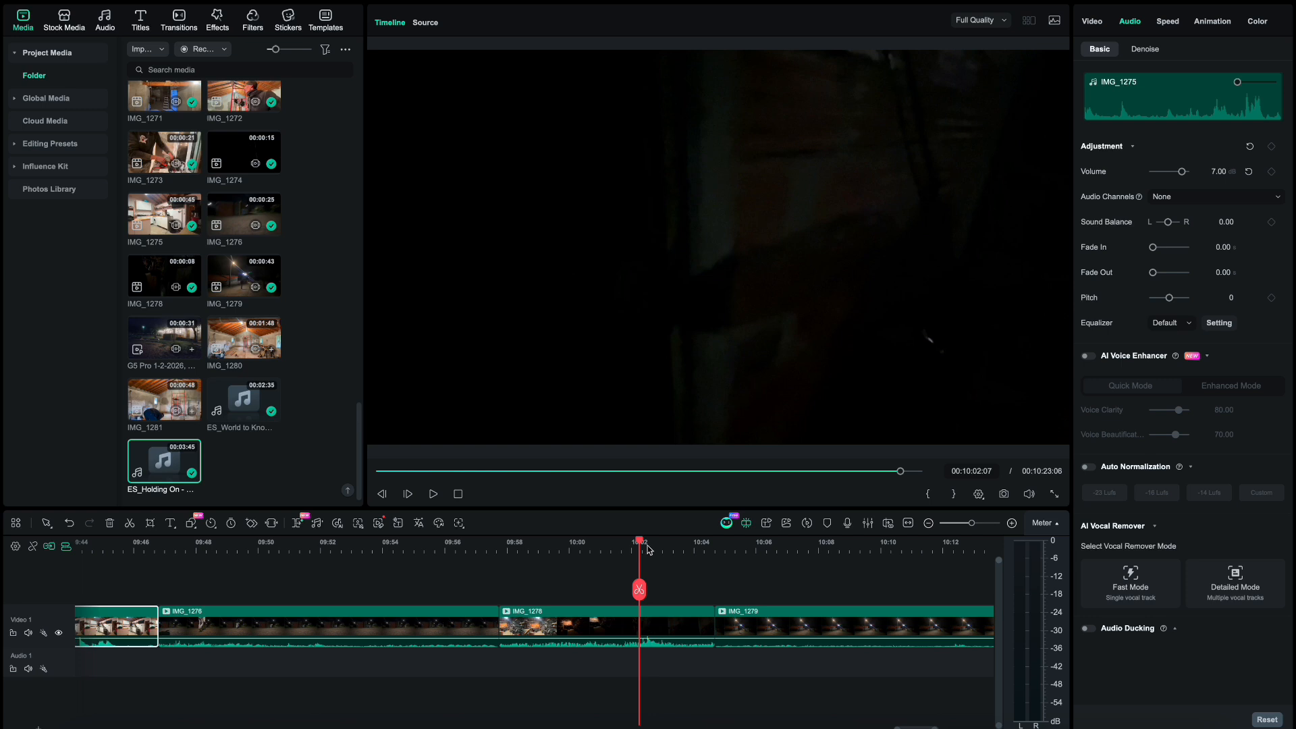
pyautogui.click(621, 545)
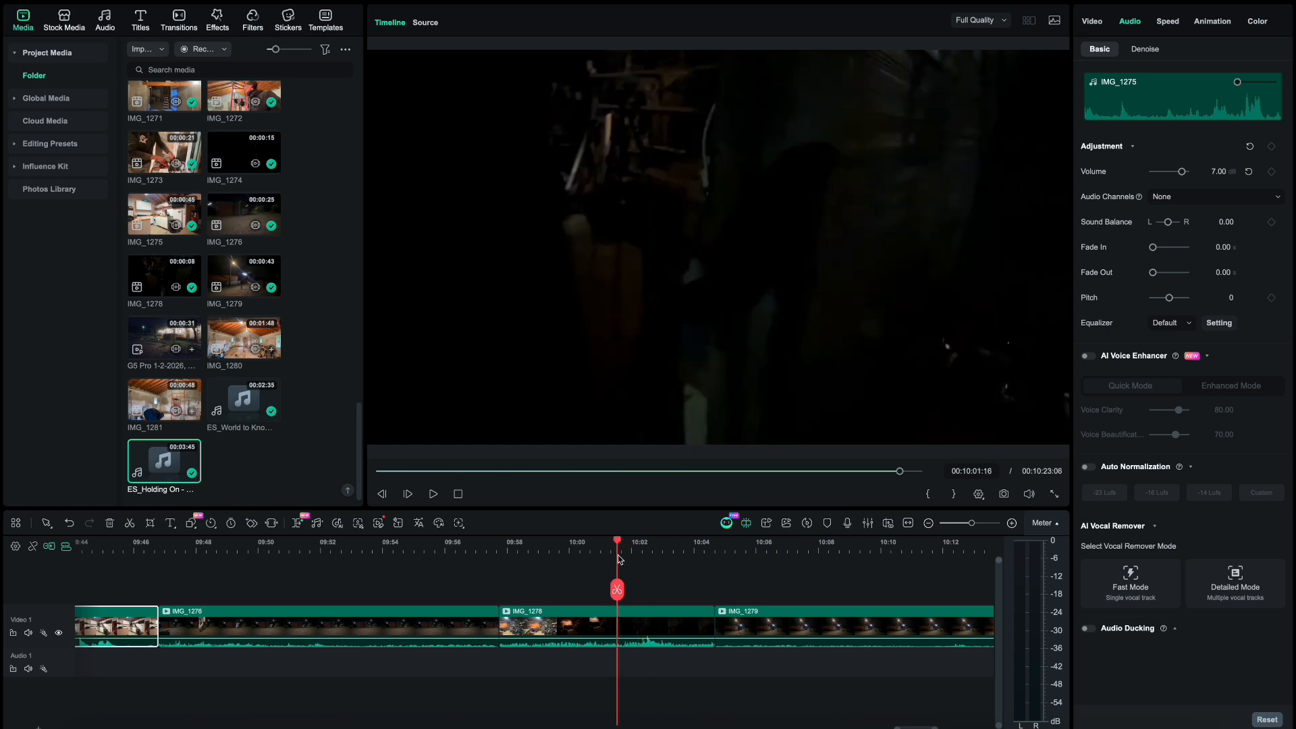
pyautogui.click(622, 590)
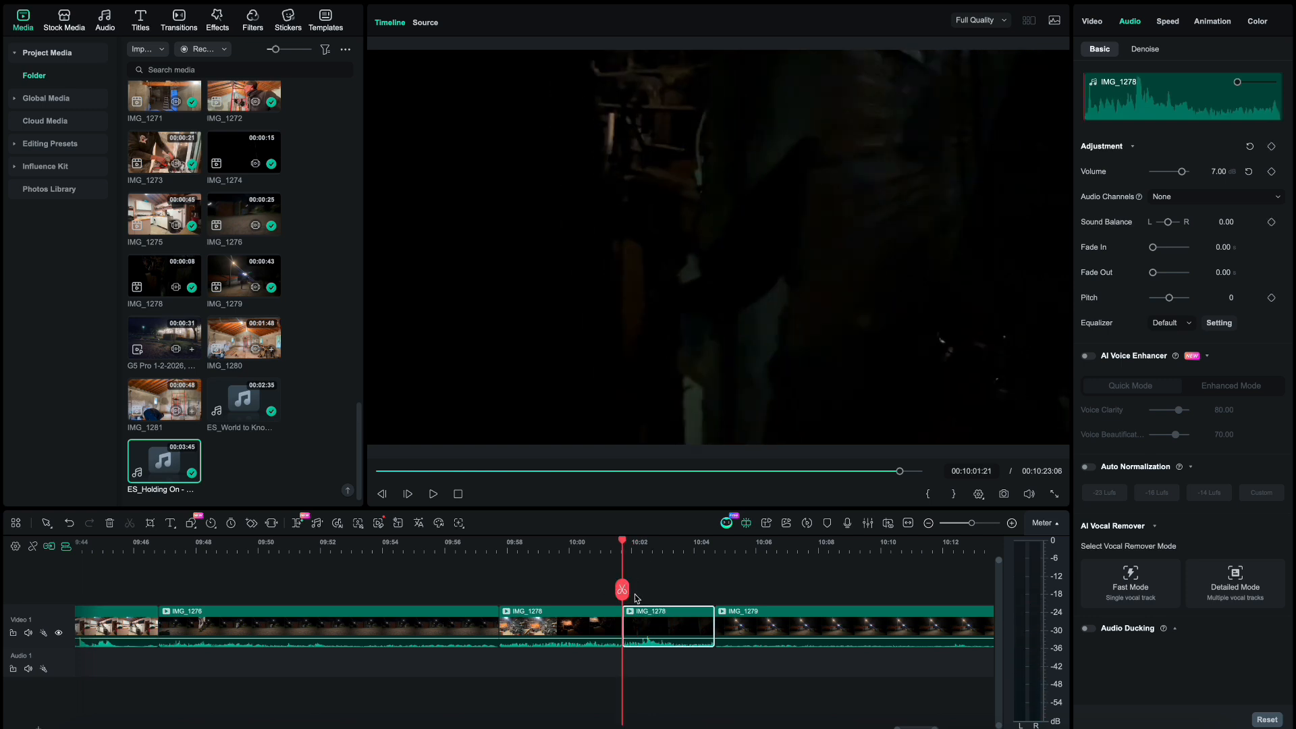
# - Split IMG_1278 again at 00:10:01:25 and delete the short piece between the two cuts
pyautogui.scroll(3, 655, 608)
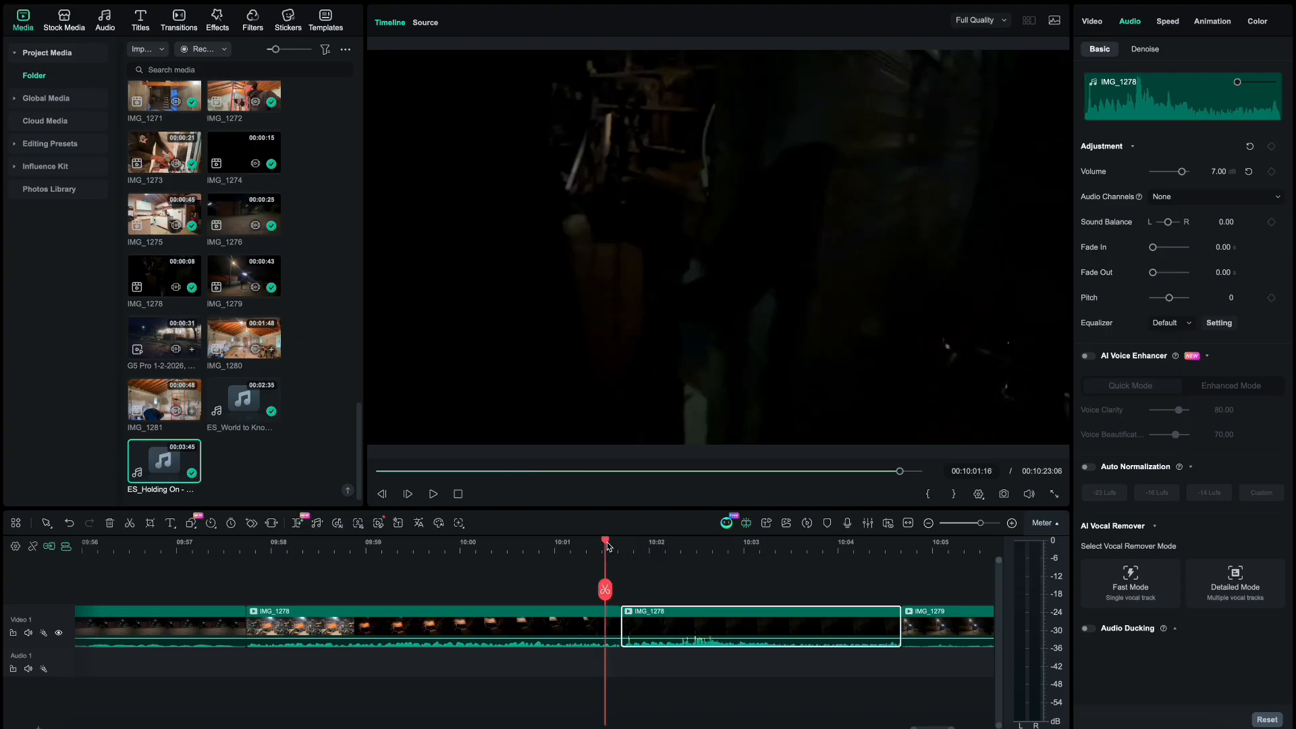
pyautogui.click(564, 545)
pyautogui.press('space')
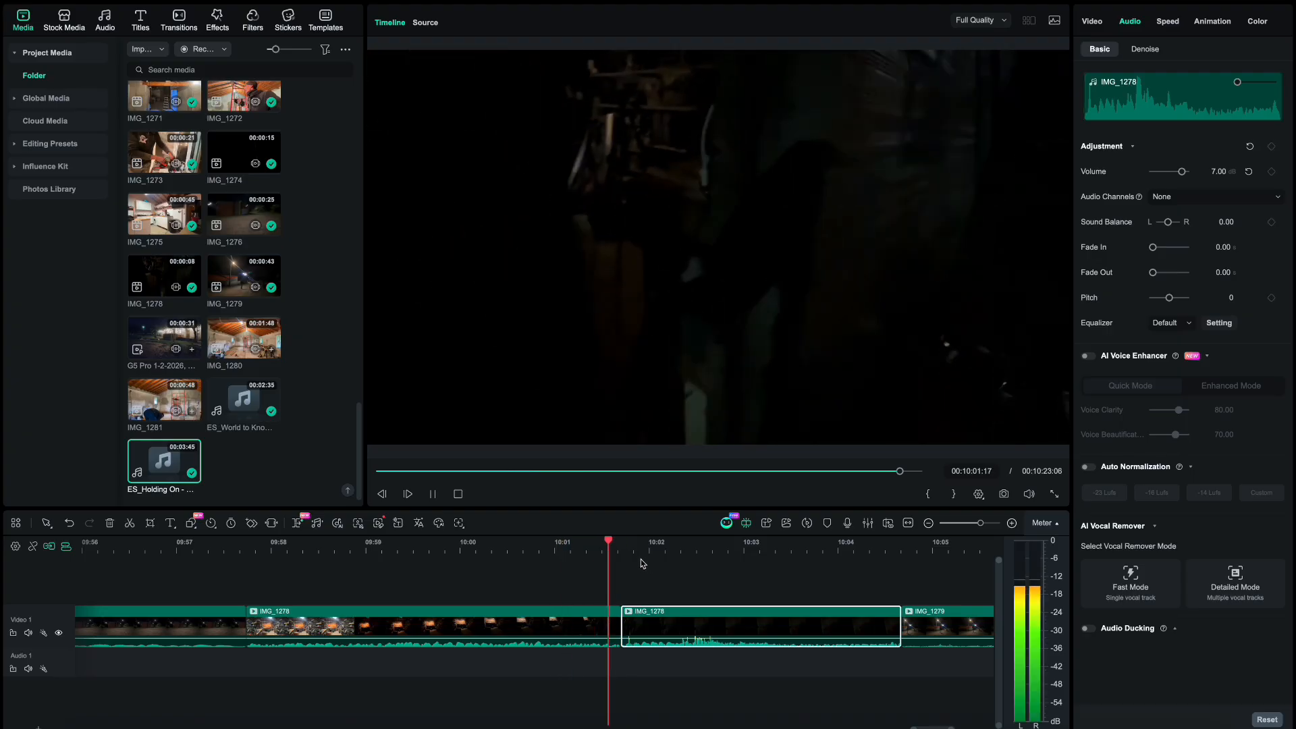
pyautogui.press('space')
pyautogui.click(628, 557)
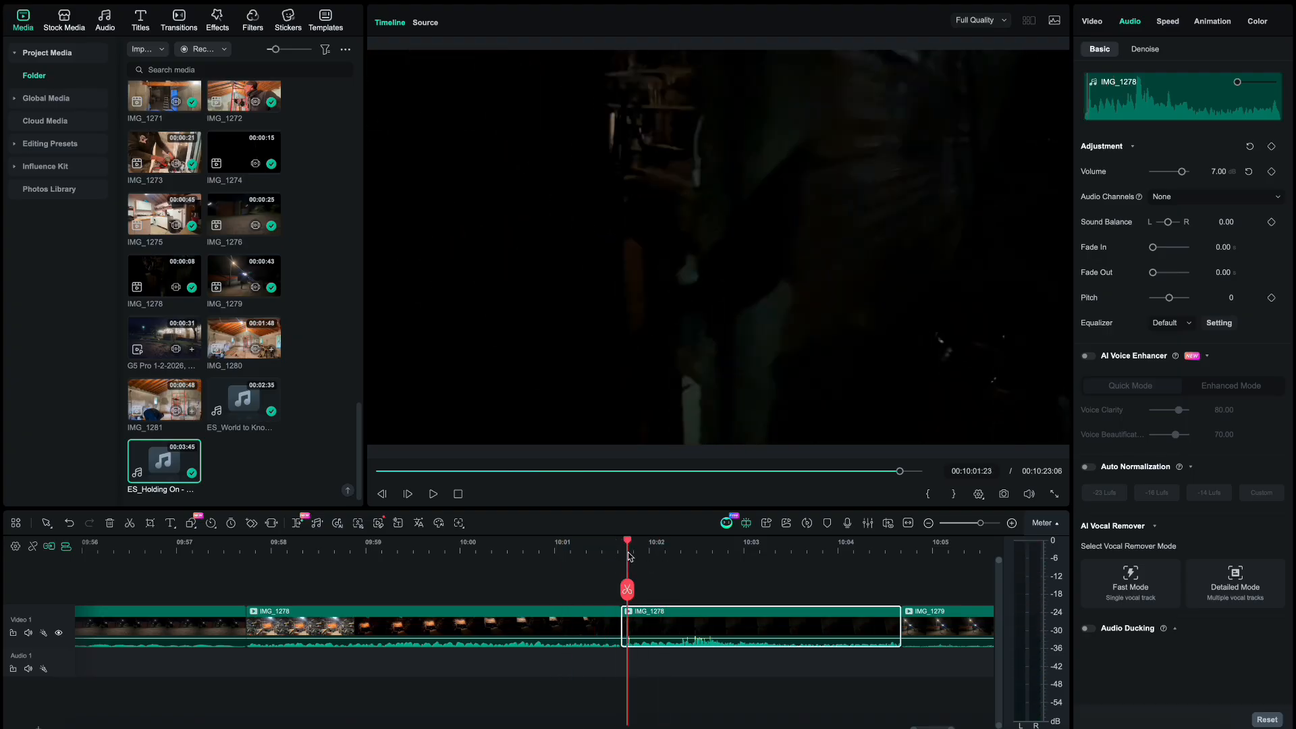
pyautogui.press('Right')
pyautogui.press('Right')
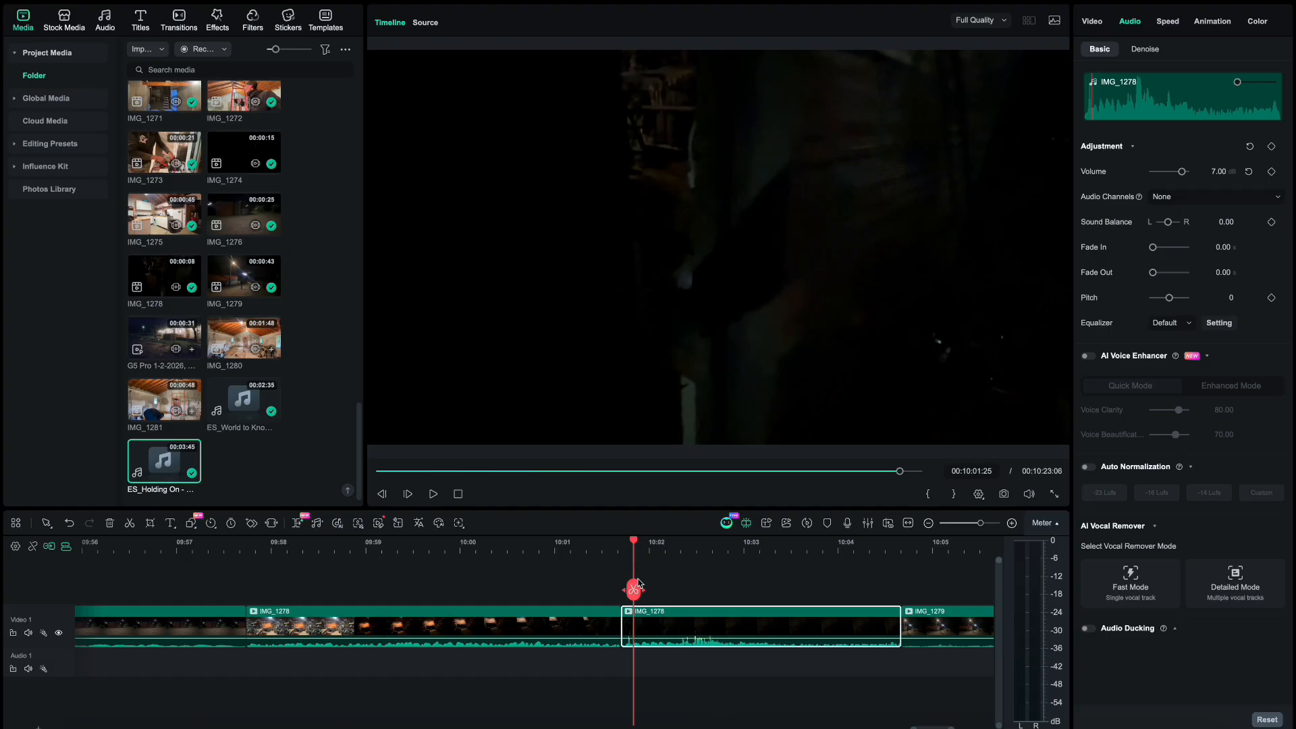
pyautogui.click(633, 590)
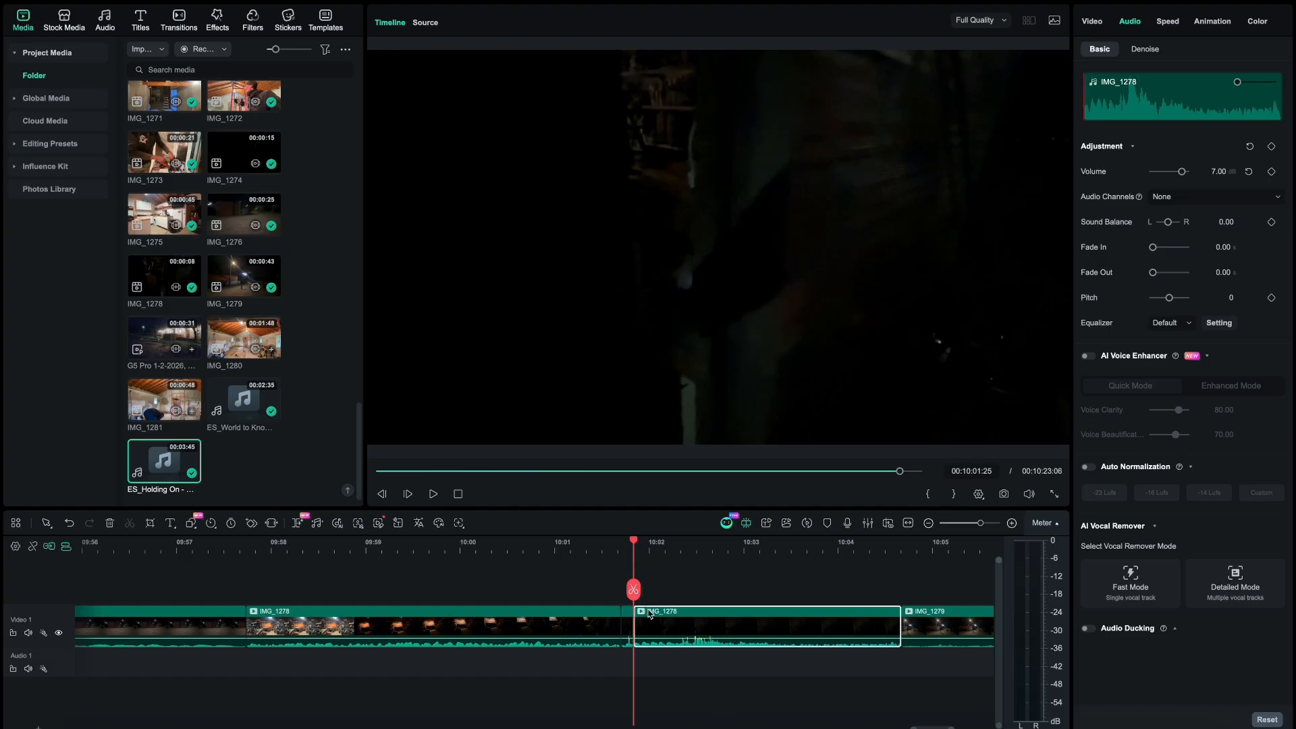
pyautogui.click(626, 633)
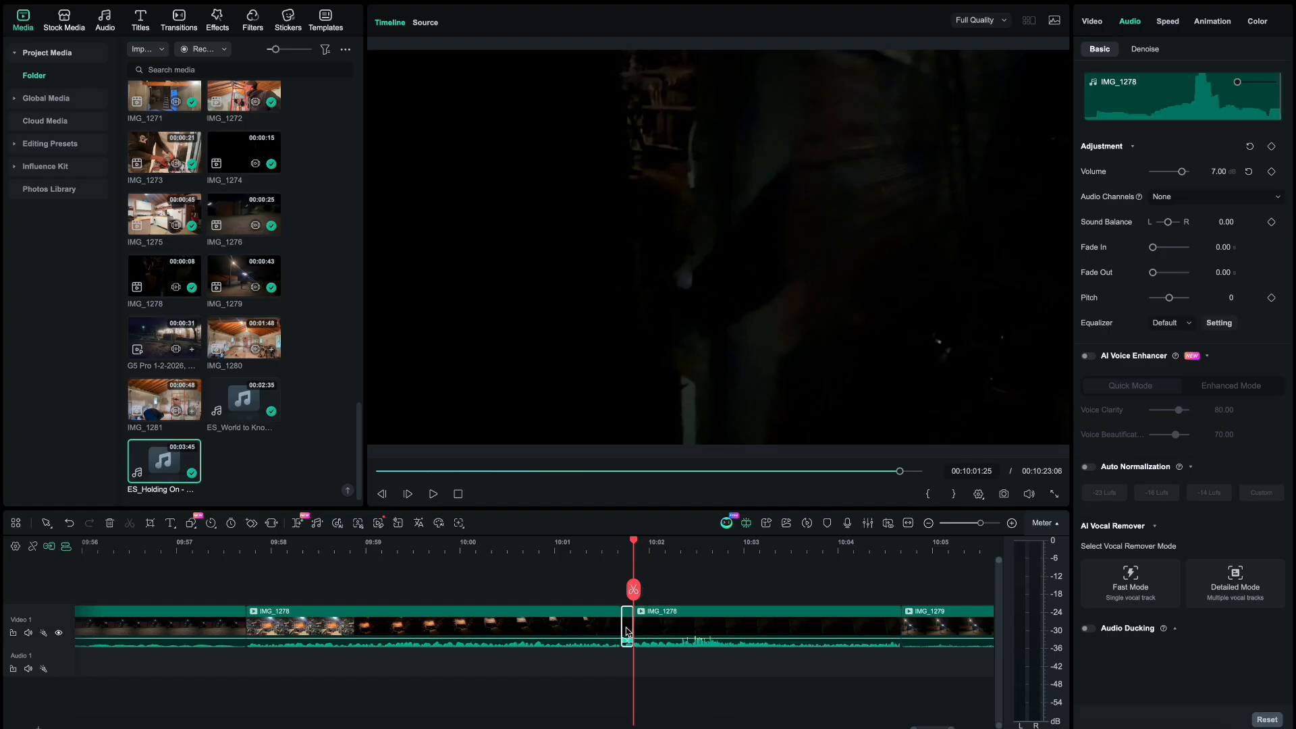
pyautogui.press('Delete')
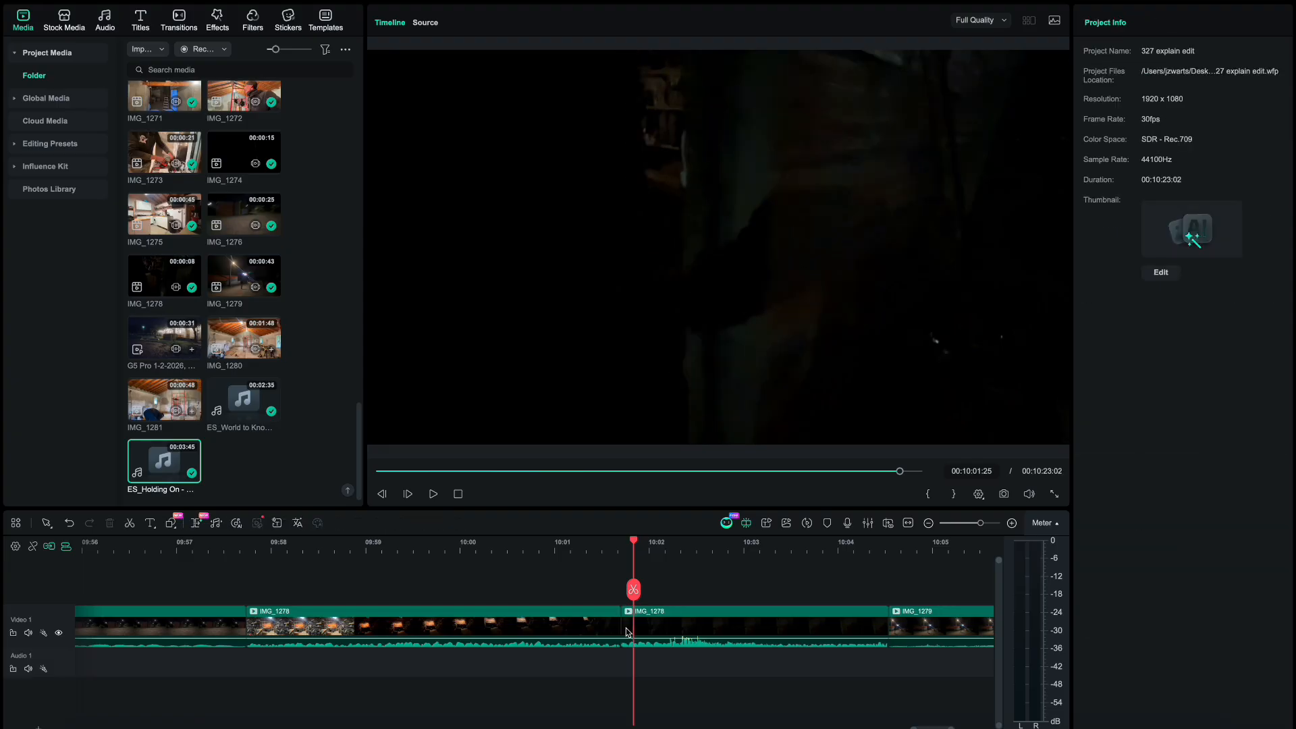
# - Replay the transition across the cut in IMG_1278 several times, from about 00:10:00 to 00:10:03
pyautogui.click(535, 547)
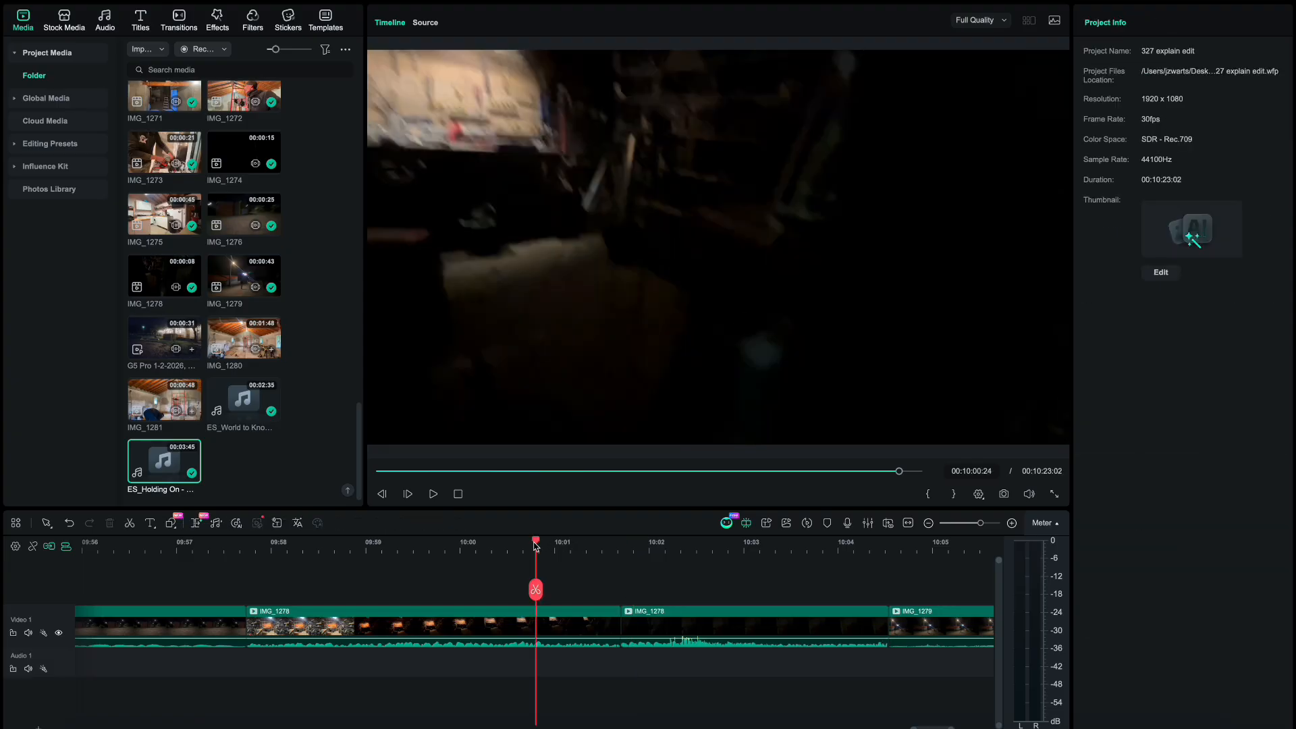
pyautogui.press('space')
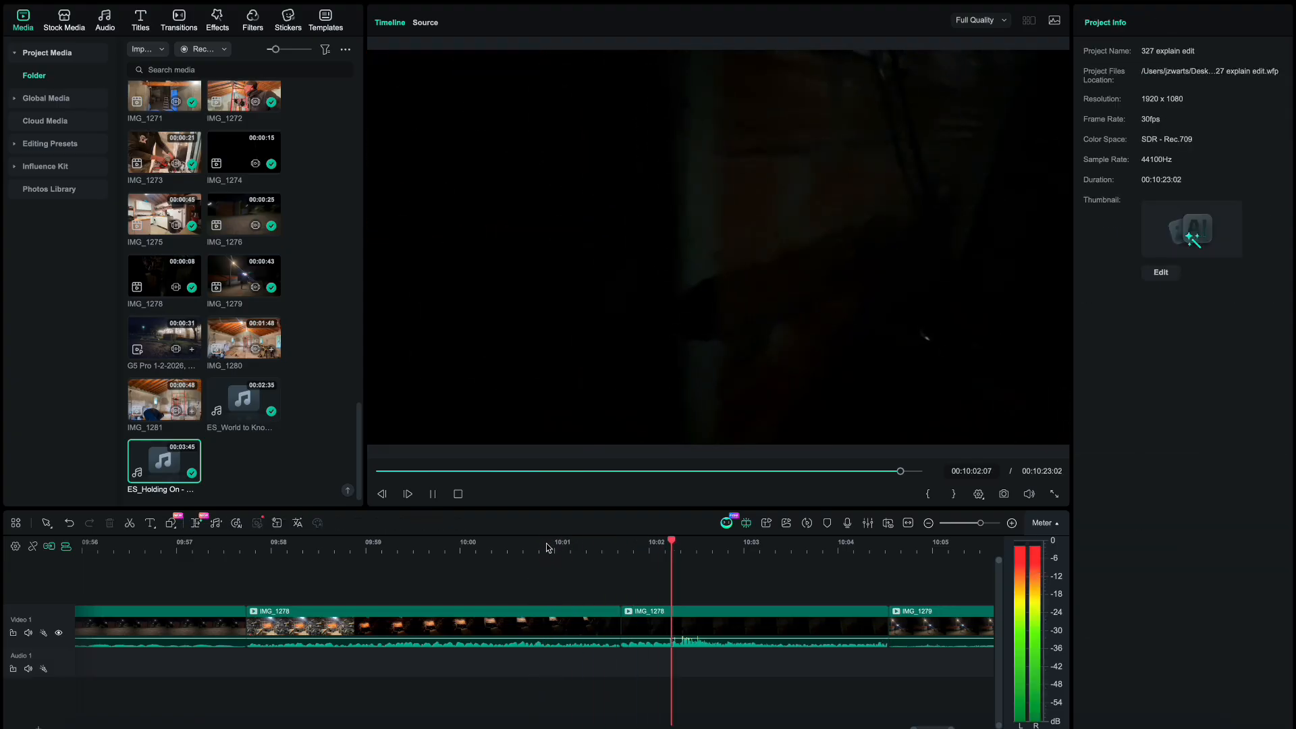
pyautogui.press('space')
pyautogui.click(501, 550)
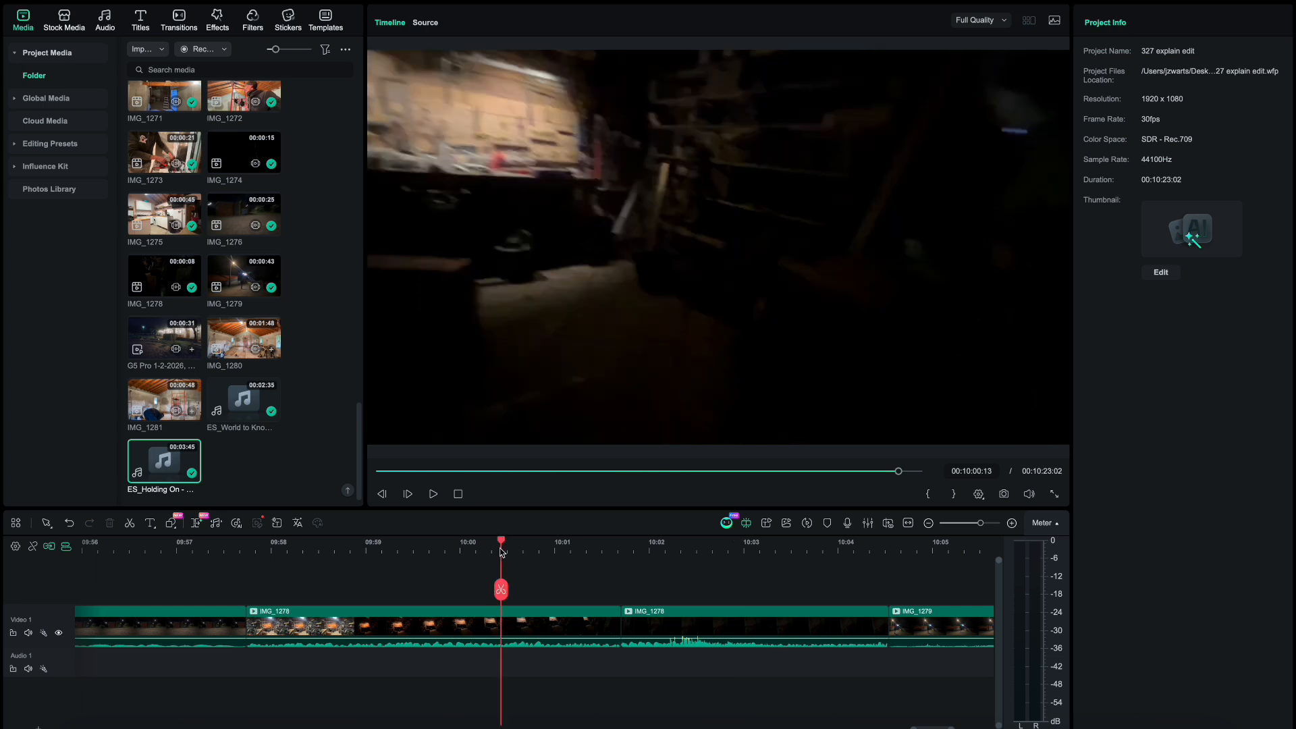
pyautogui.press('space')
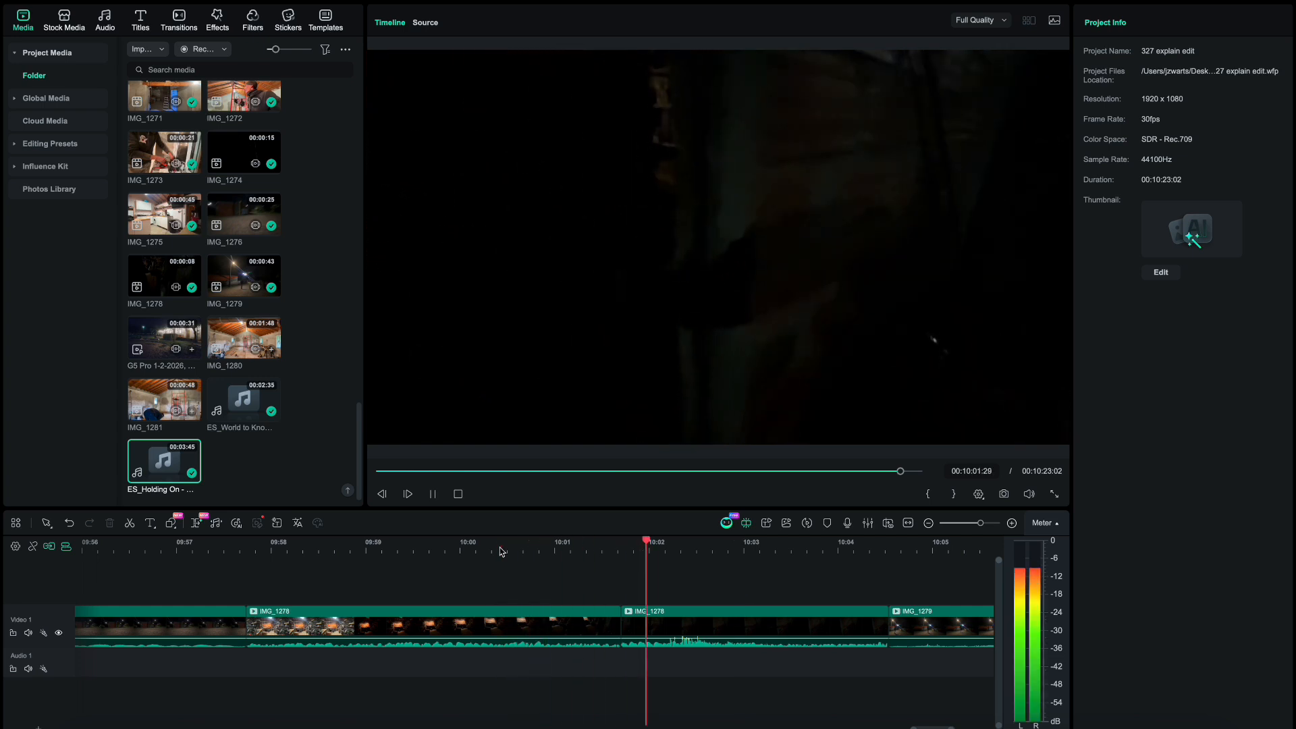
pyautogui.press('space')
pyautogui.click(557, 549)
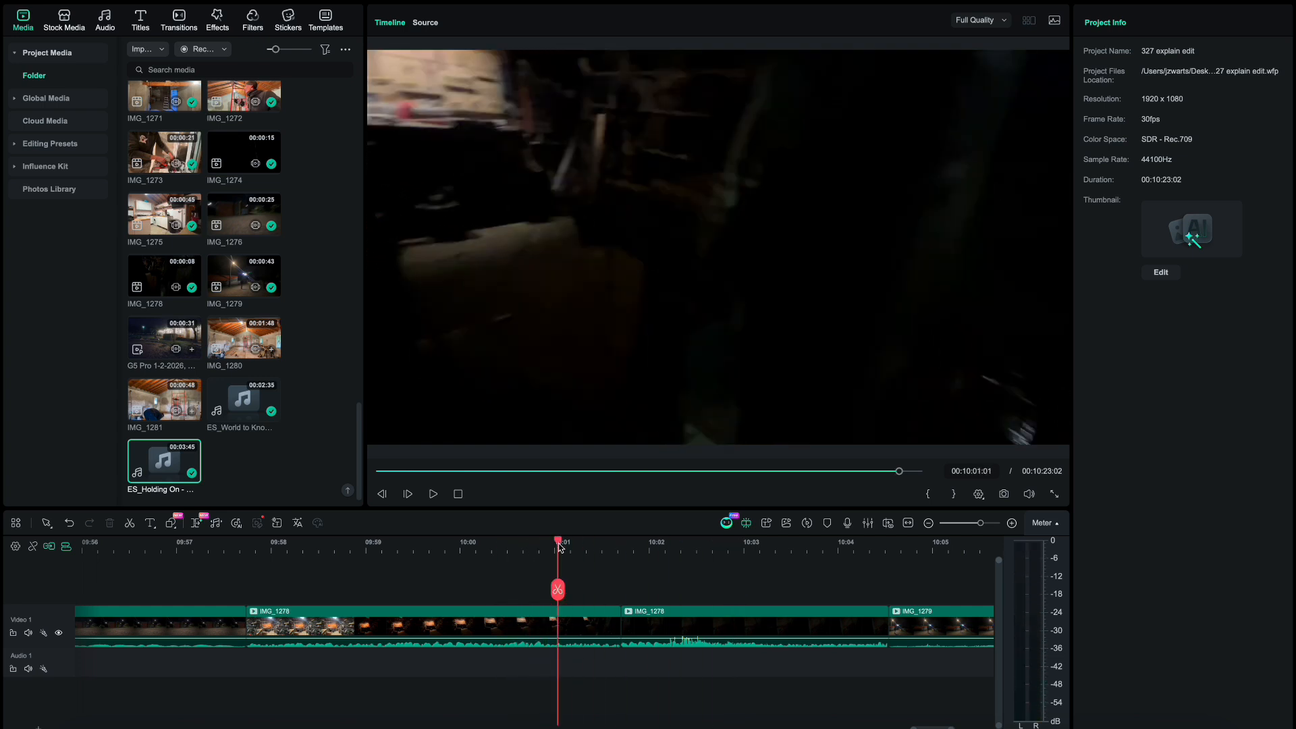
pyautogui.press('space')
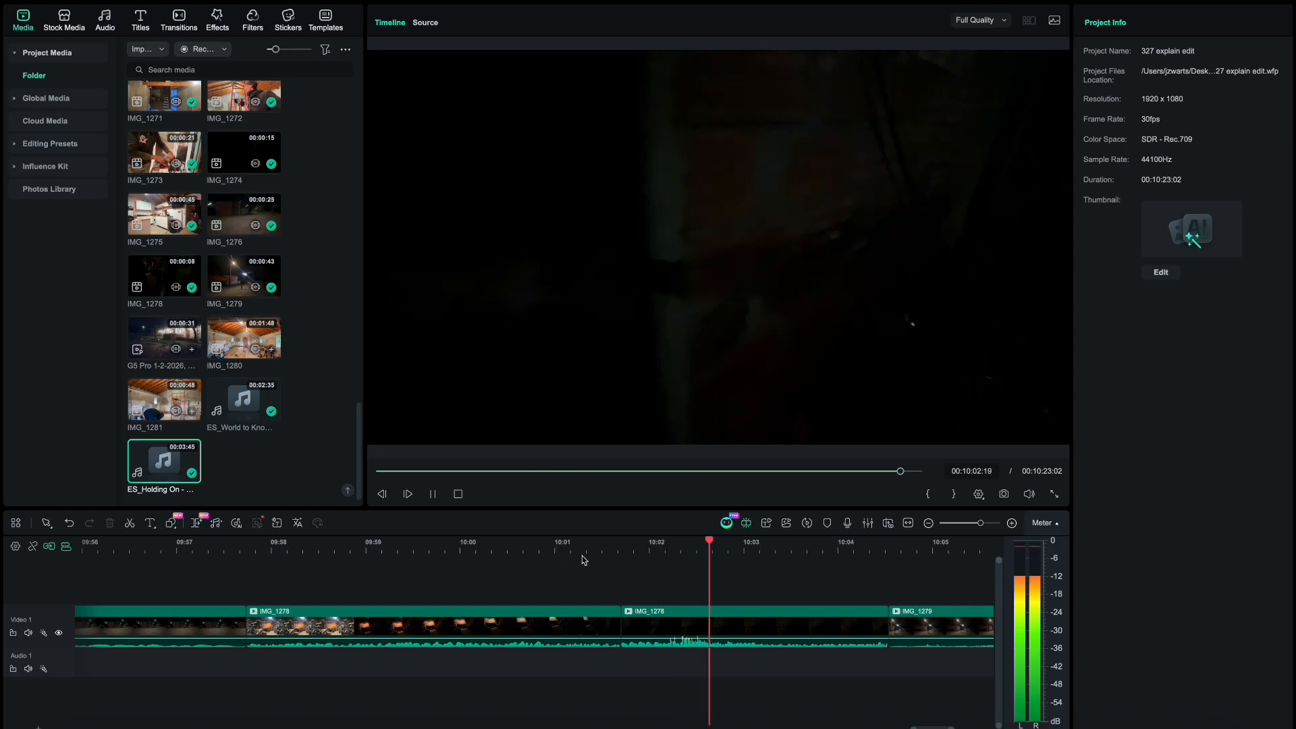
pyautogui.press('space')
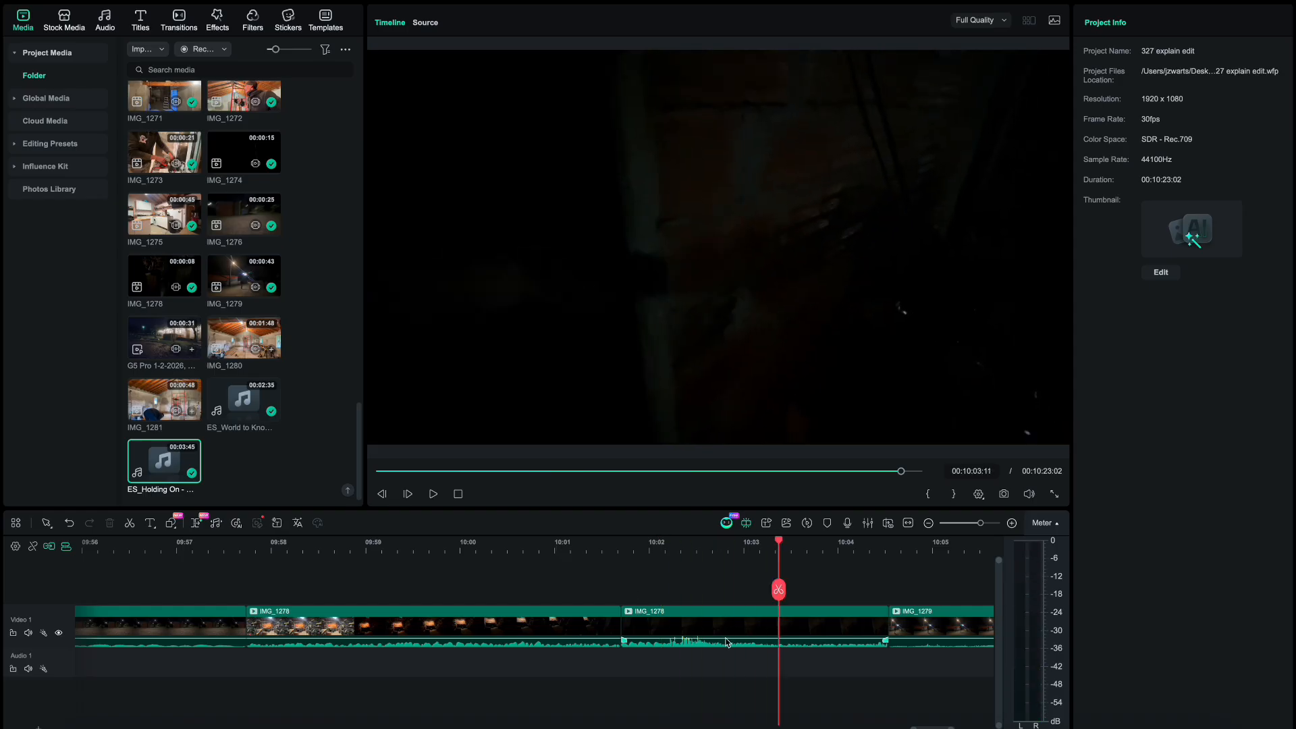
# - Lower the volume of the second IMG_1278 segment, trying 2.50 dB in playback and settling on 2.00 dB
pyautogui.click(729, 645)
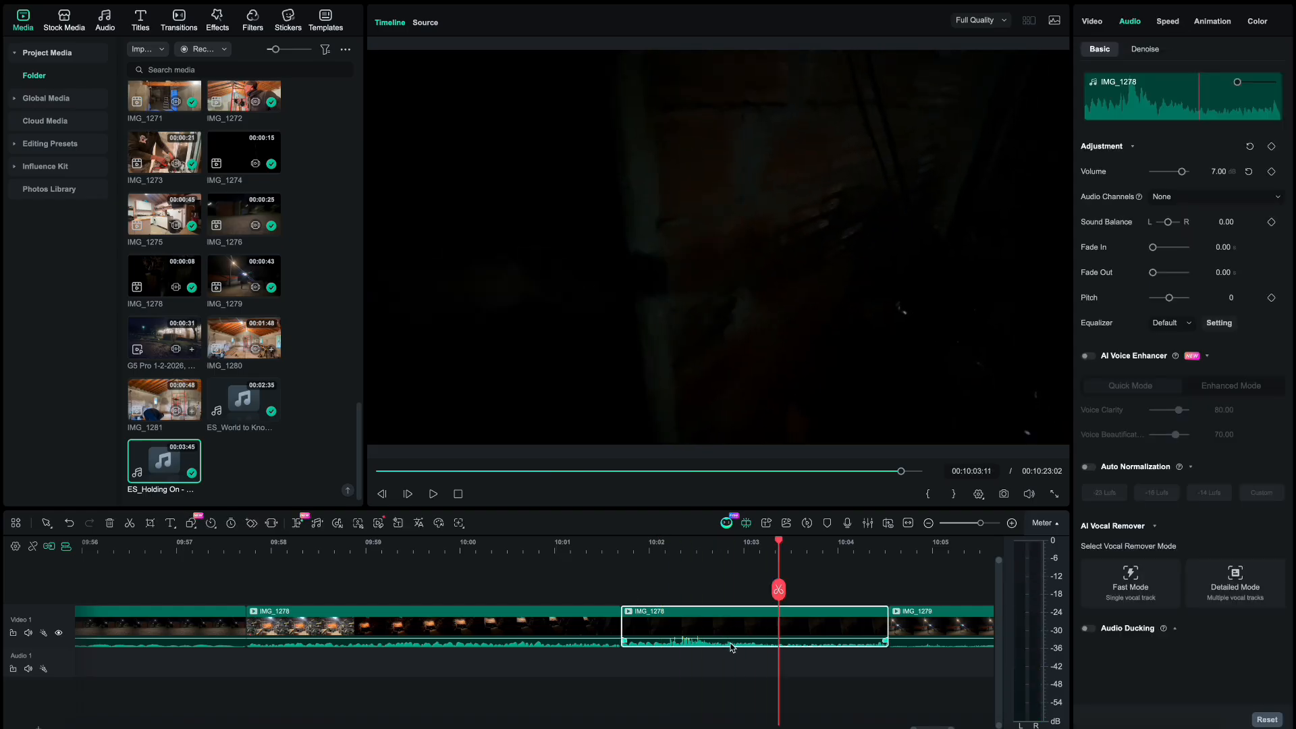
pyautogui.moveTo(696, 642); pyautogui.dragTo(696, 644)
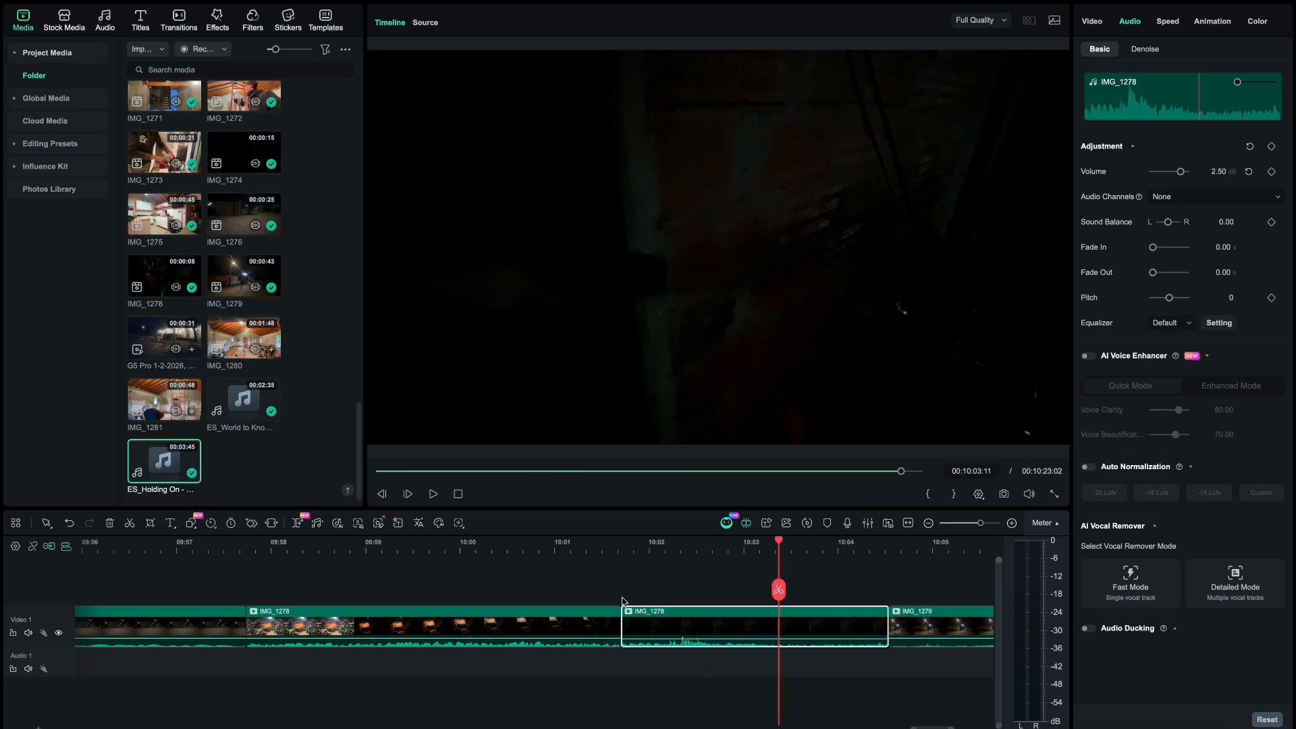
pyautogui.click(611, 557)
pyautogui.press('space')
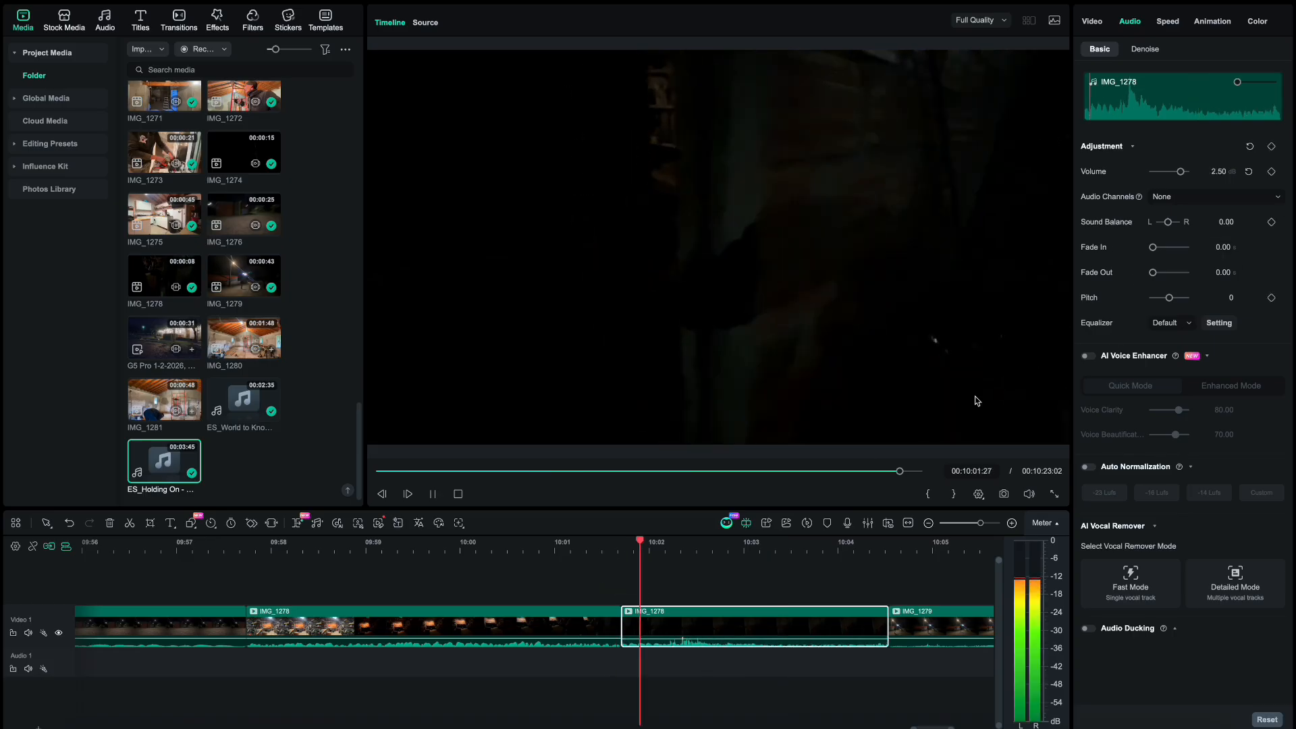
pyautogui.press('space')
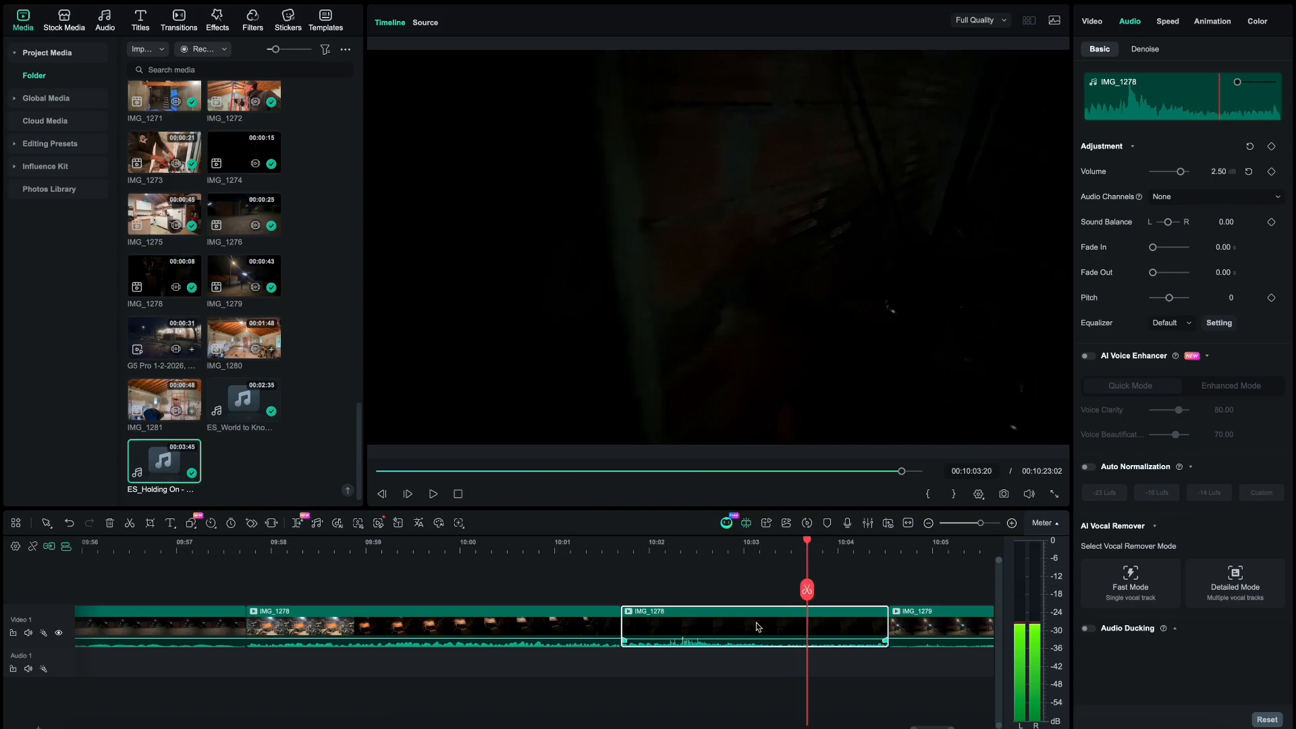
pyautogui.click(677, 557)
pyautogui.press('space')
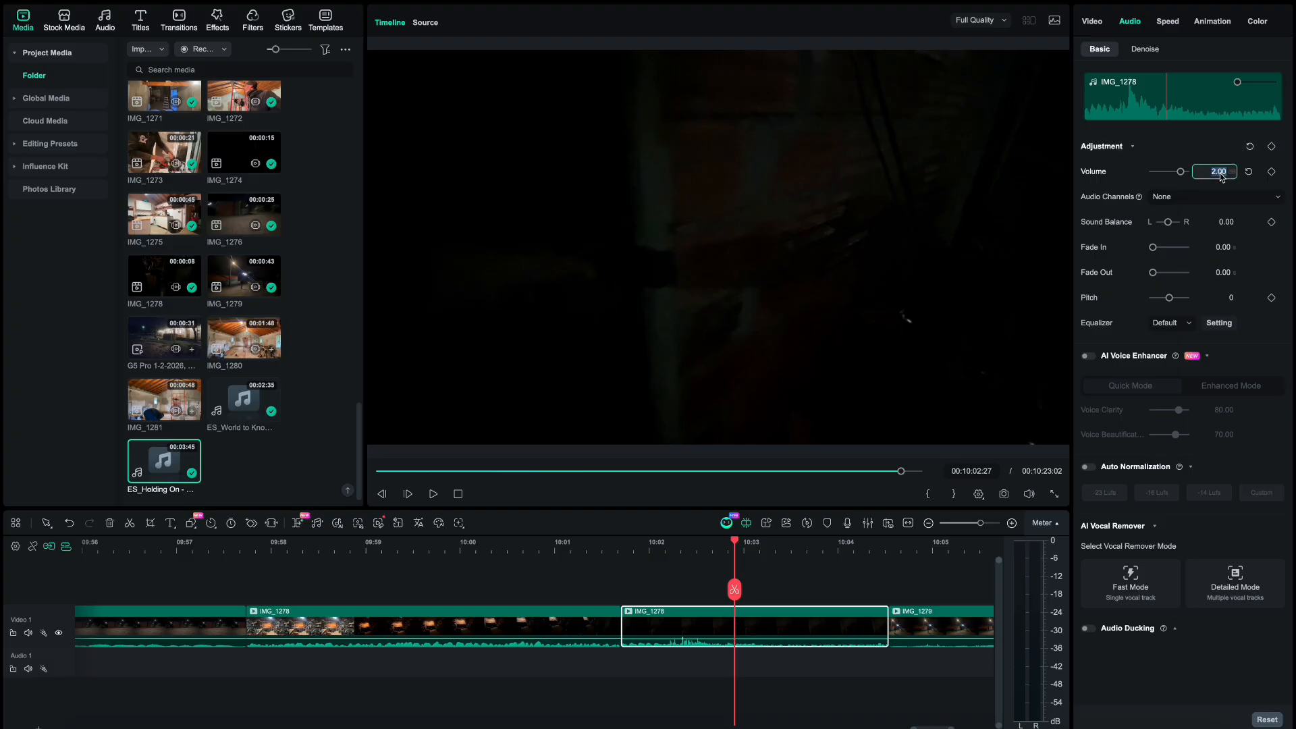
# - Replay from just before the cut in IMG_1278 to about 00:10:03 to check the audio level
pyautogui.click(766, 604)
pyautogui.moveTo(737, 544); pyautogui.dragTo(617, 550)
pyautogui.press('space')
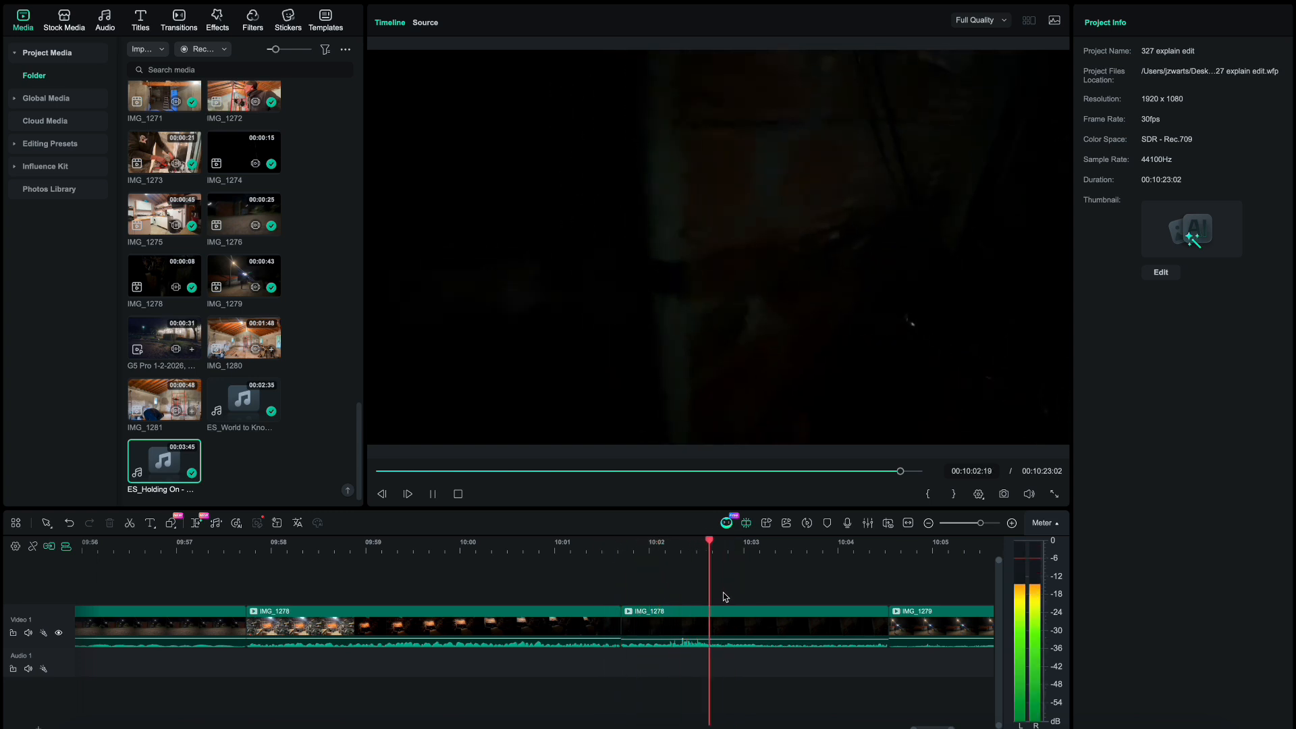
pyautogui.press('space')
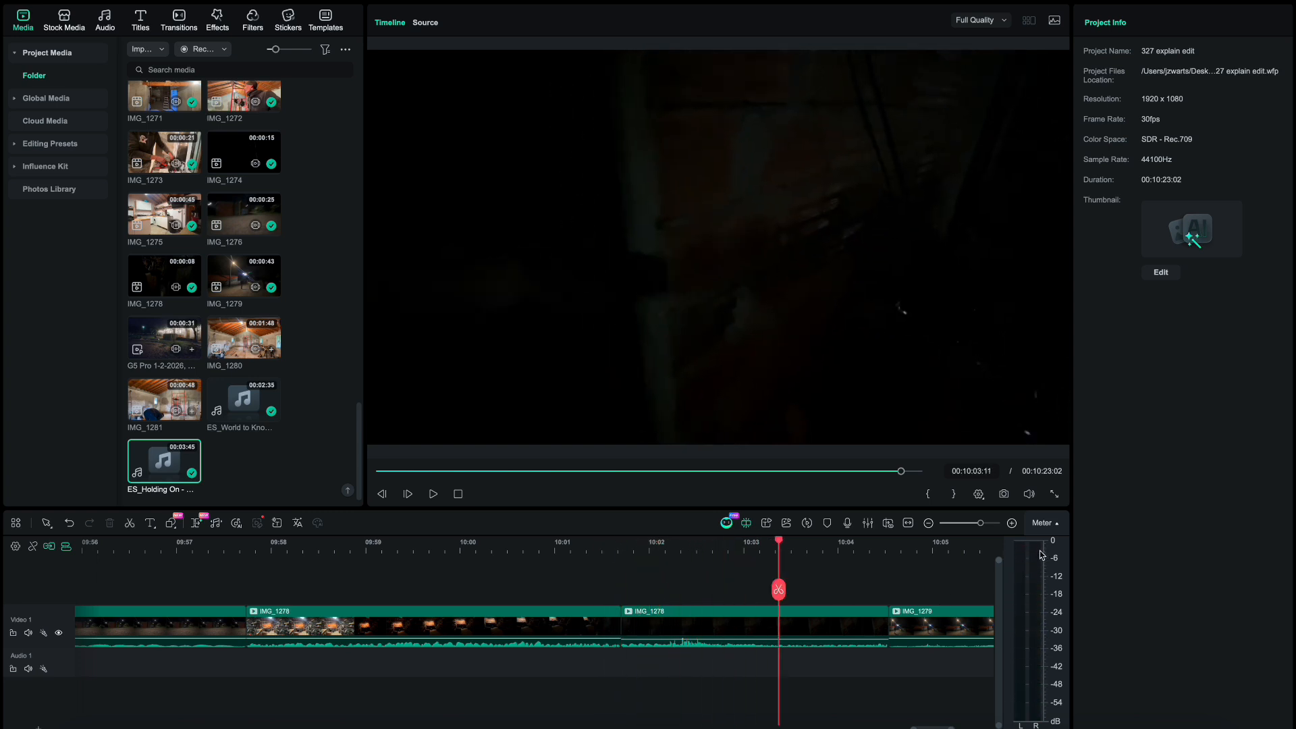
# - Play on from 00:10:03:11 into IMG_1279 to about 00:10:10, selecting the clip to check its audio settings
pyautogui.hscroll(5, 767, 680)
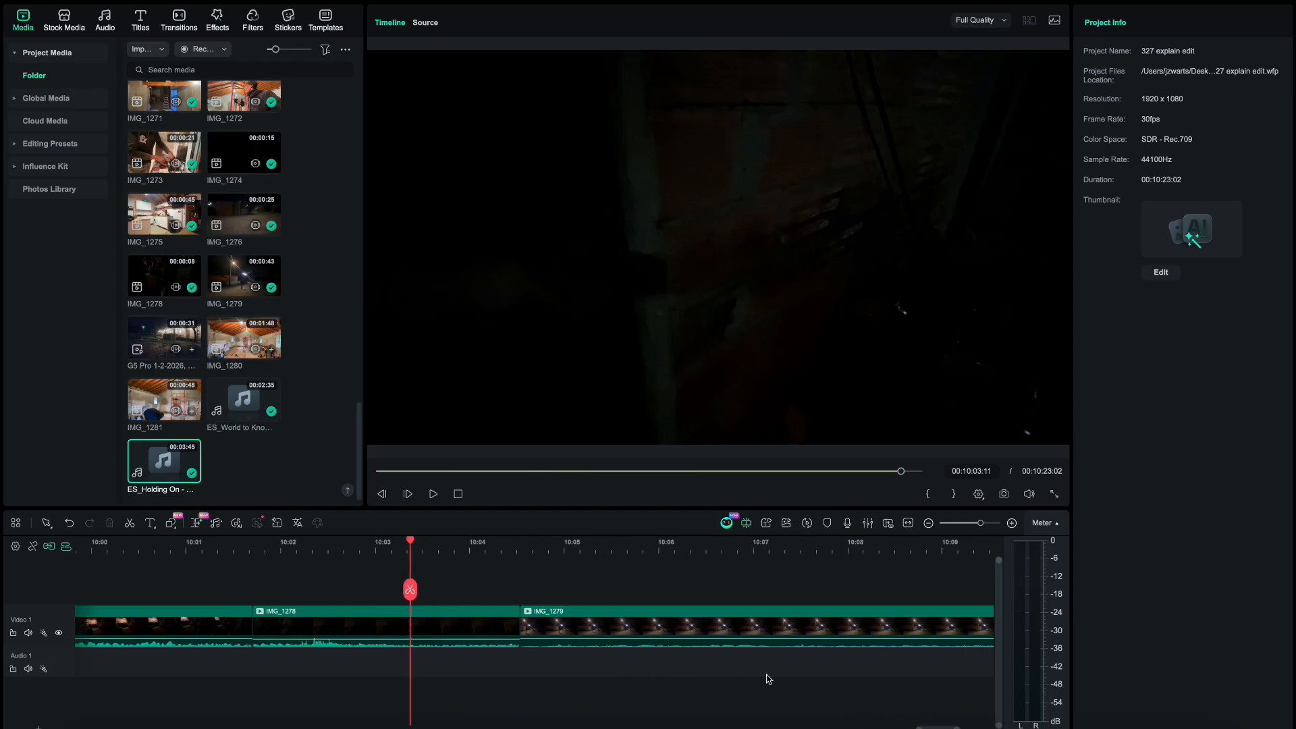
pyautogui.press('space')
pyautogui.scroll(-3, 767, 679)
pyautogui.scroll(-3, 766, 680)
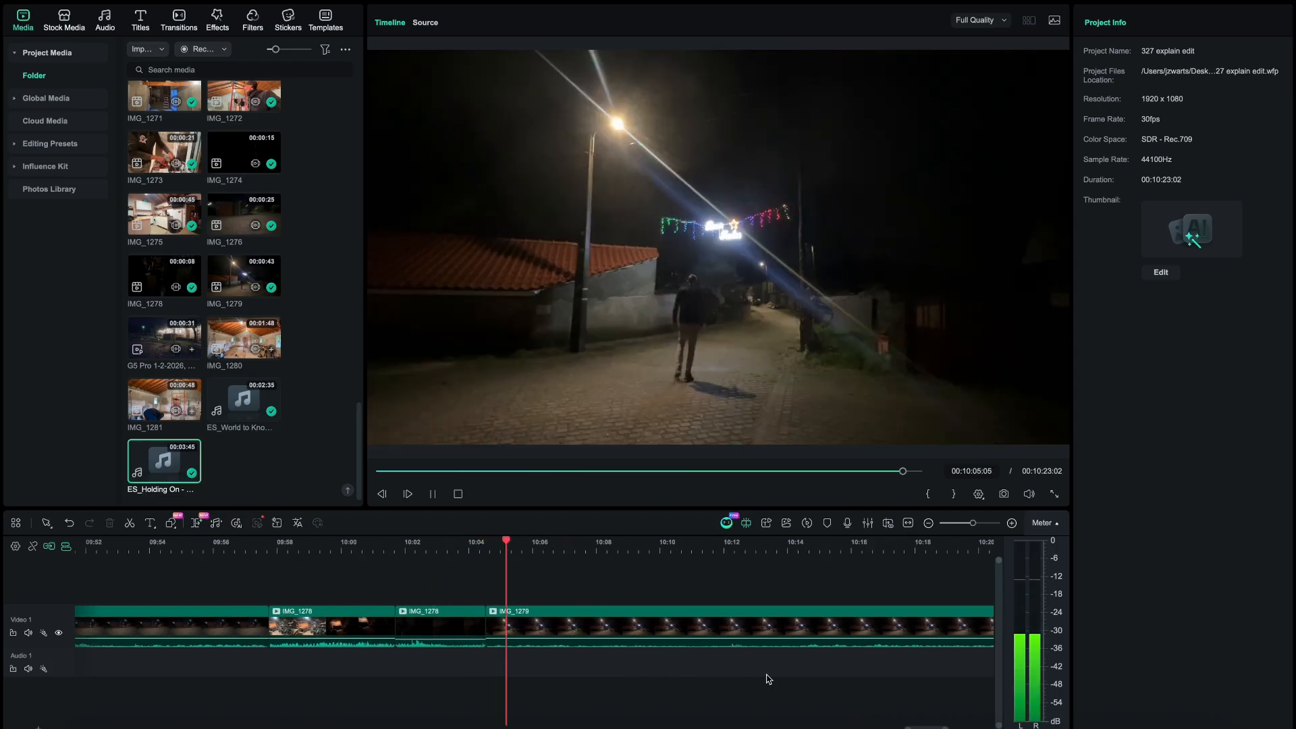
pyautogui.click(685, 641)
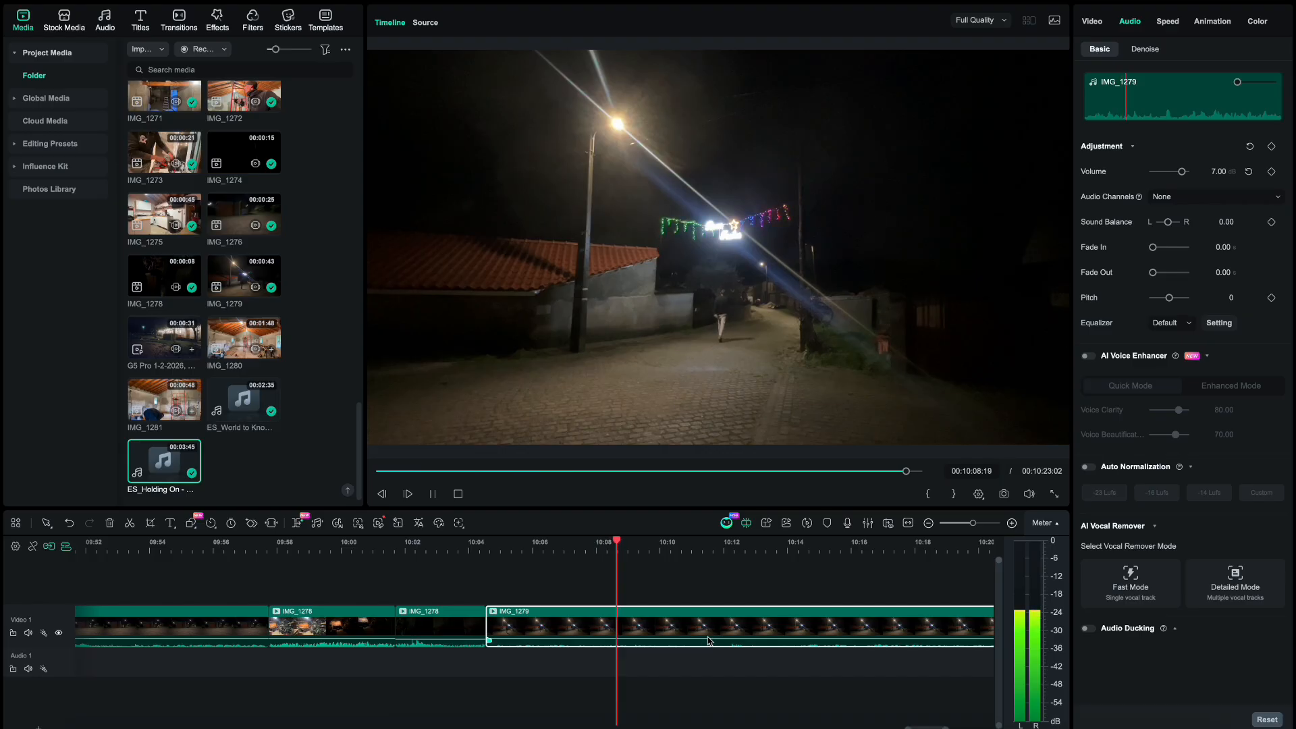
pyautogui.scroll(-3, 709, 640)
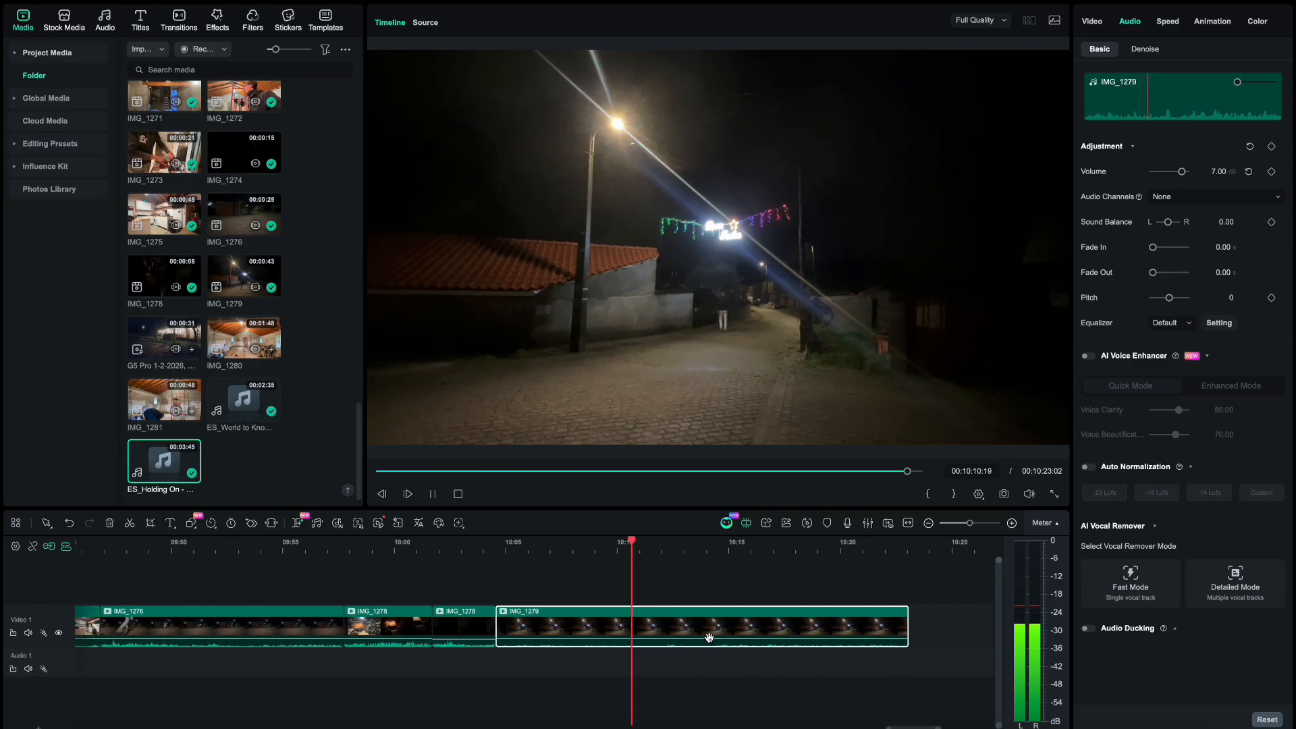